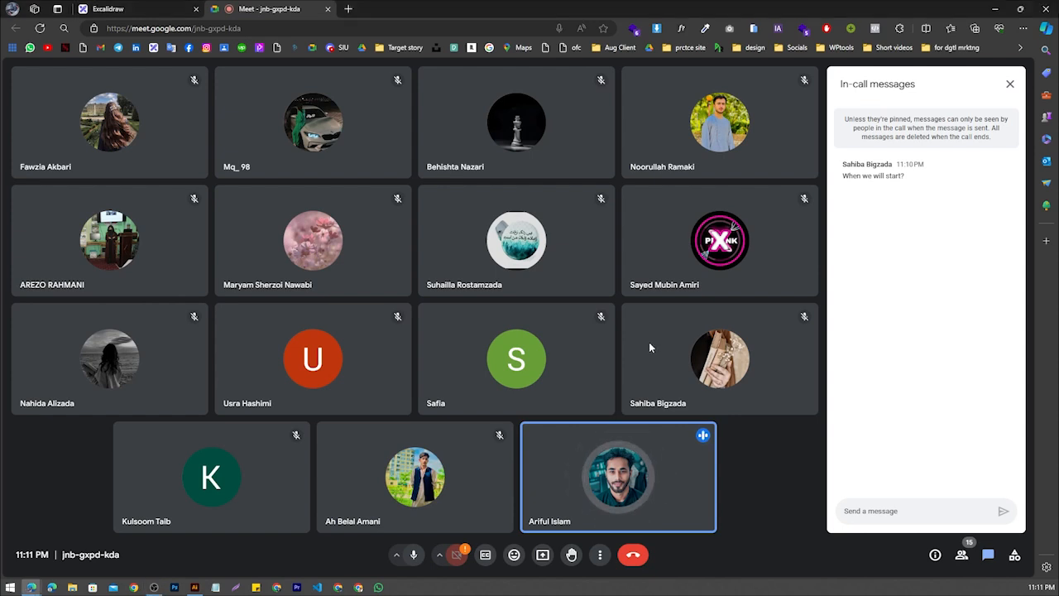
Present the entire screen to the participants of the Google Meet call
click(541, 554)
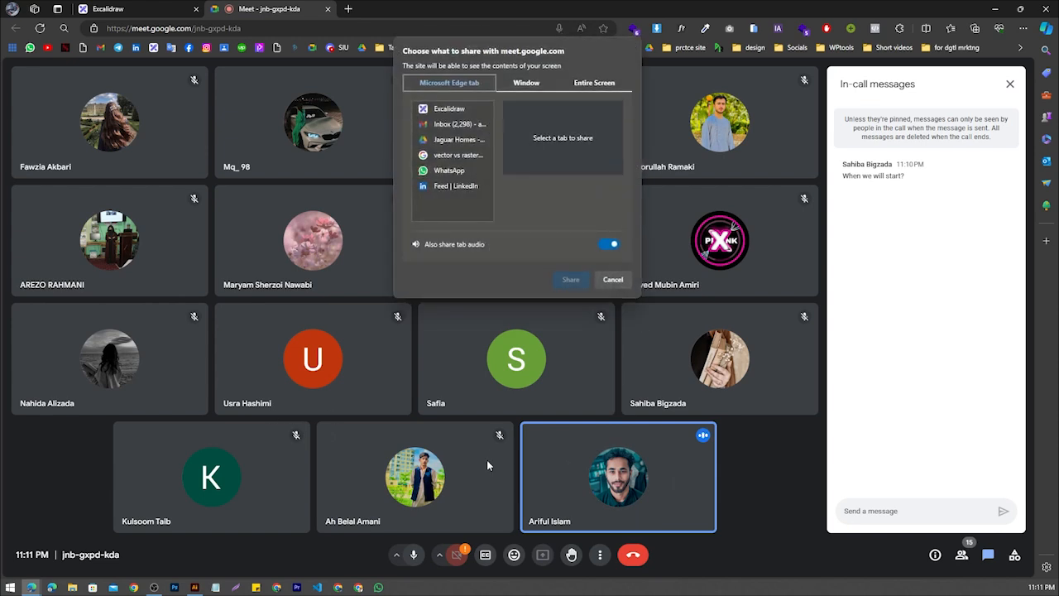
click(593, 83)
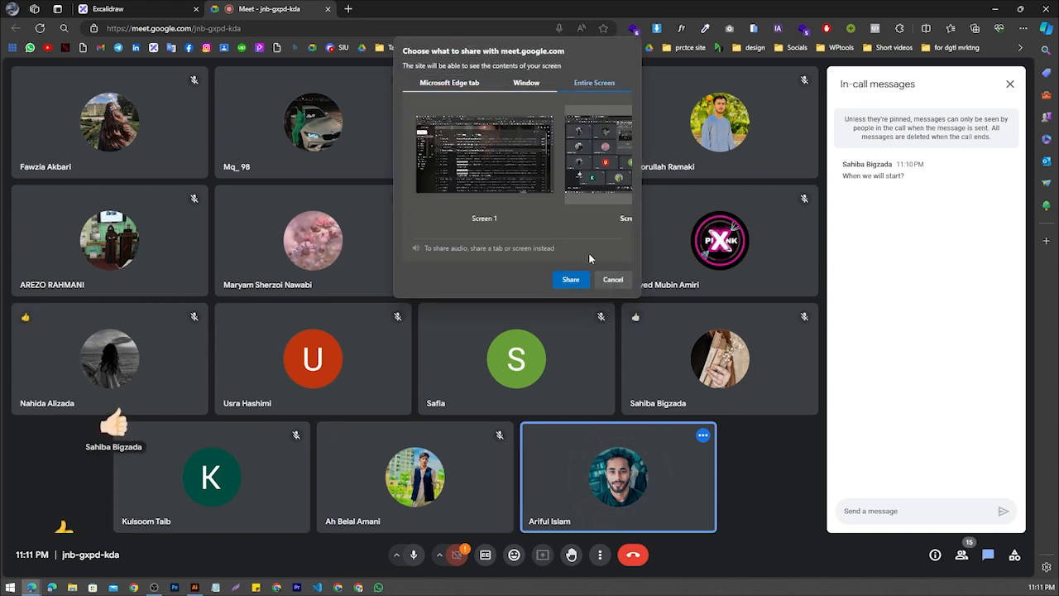
click(570, 279)
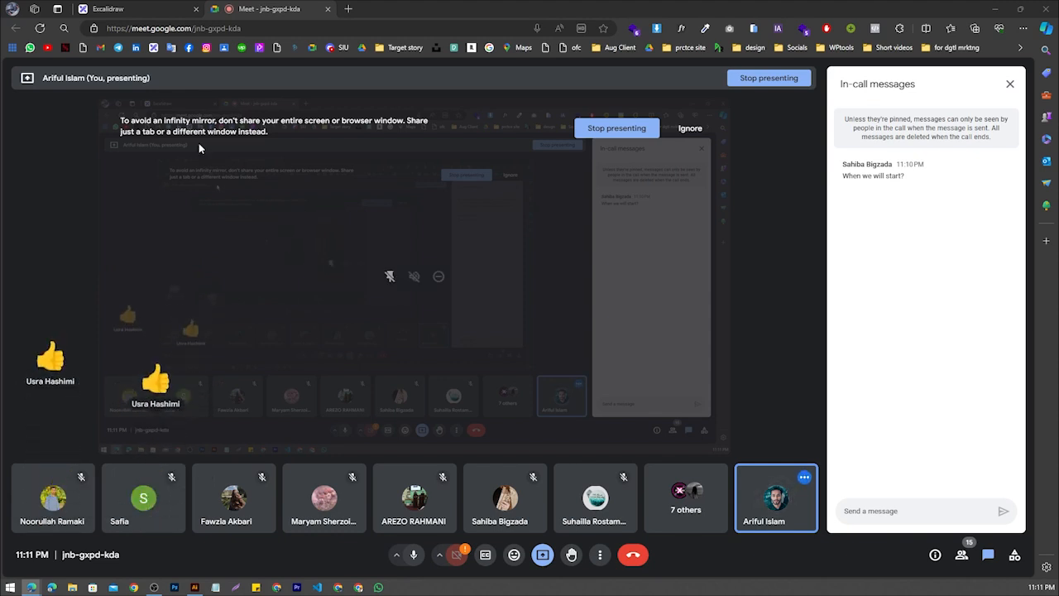
Review the Class-08 title board in Excalidraw and the recent files on Illustrator's home screen
click(134, 10)
click(482, 403)
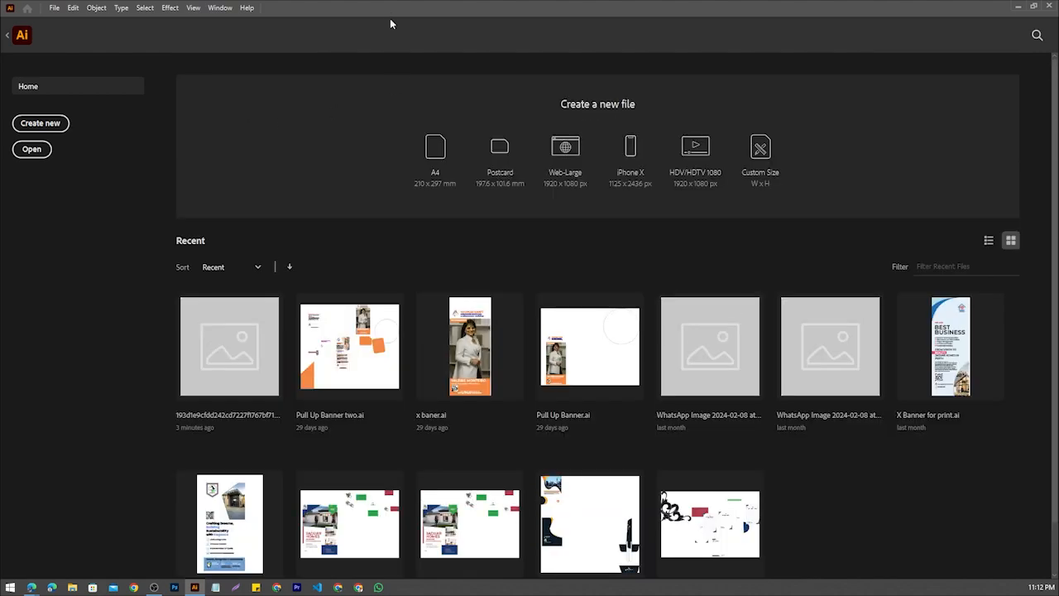
drag(390, 10, 1, 66)
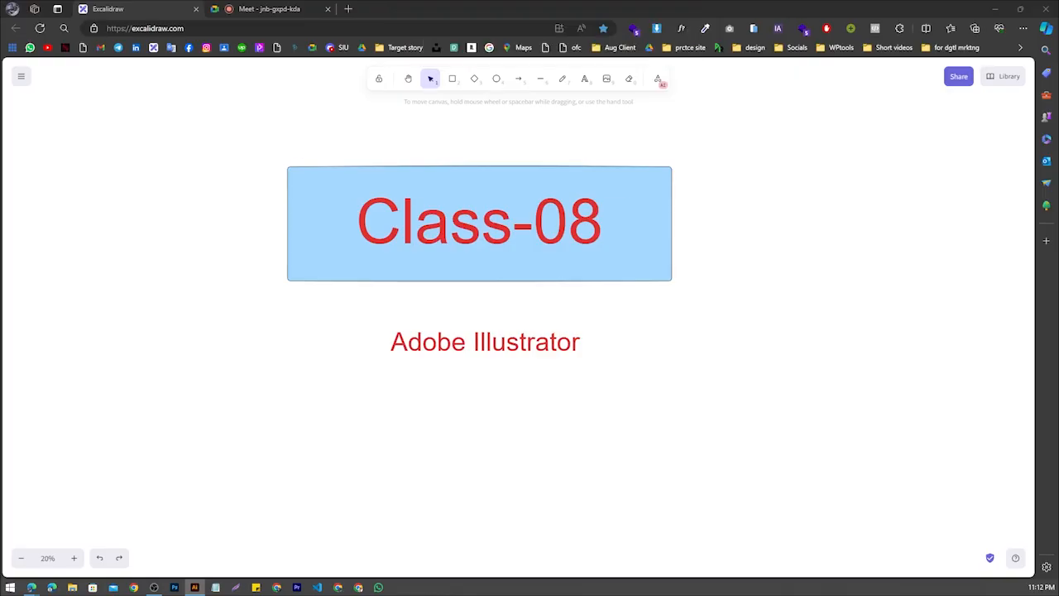
click(281, 8)
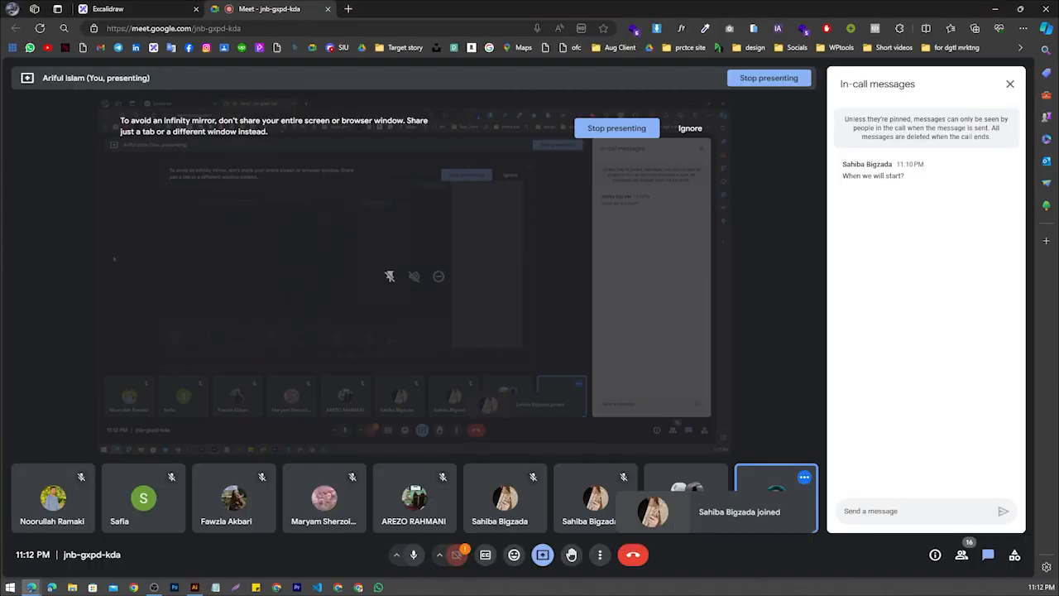
drag(2, 50, 571, 2)
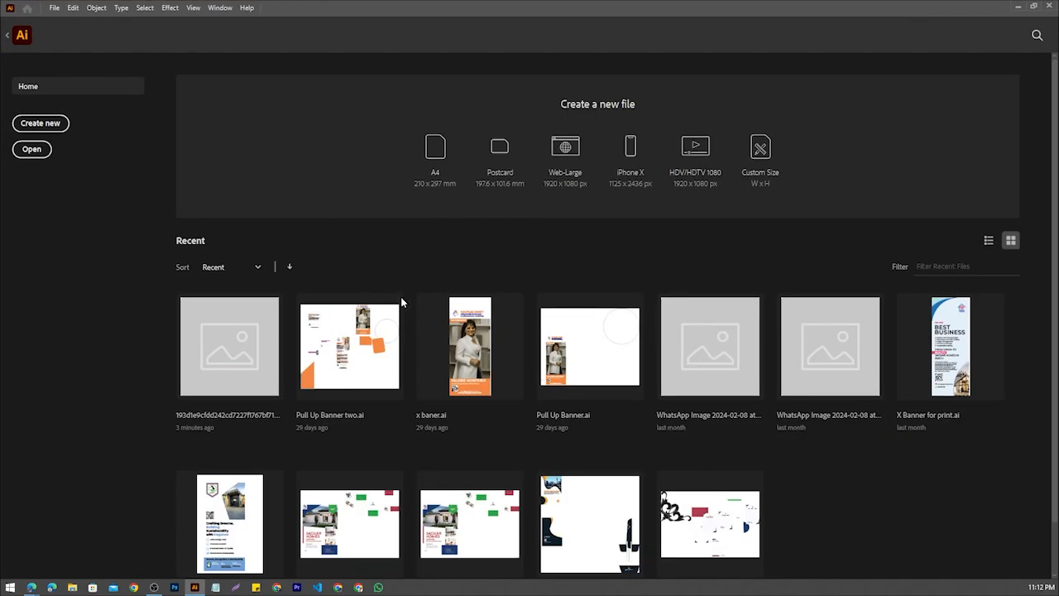
scroll(414, 258, down, 1)
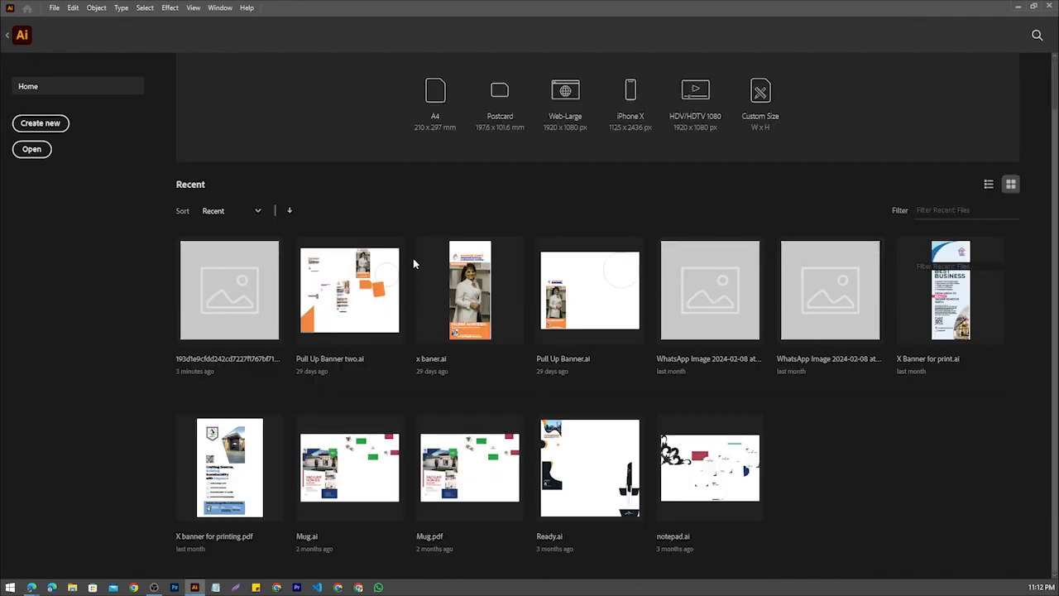
scroll(413, 258, up, 1)
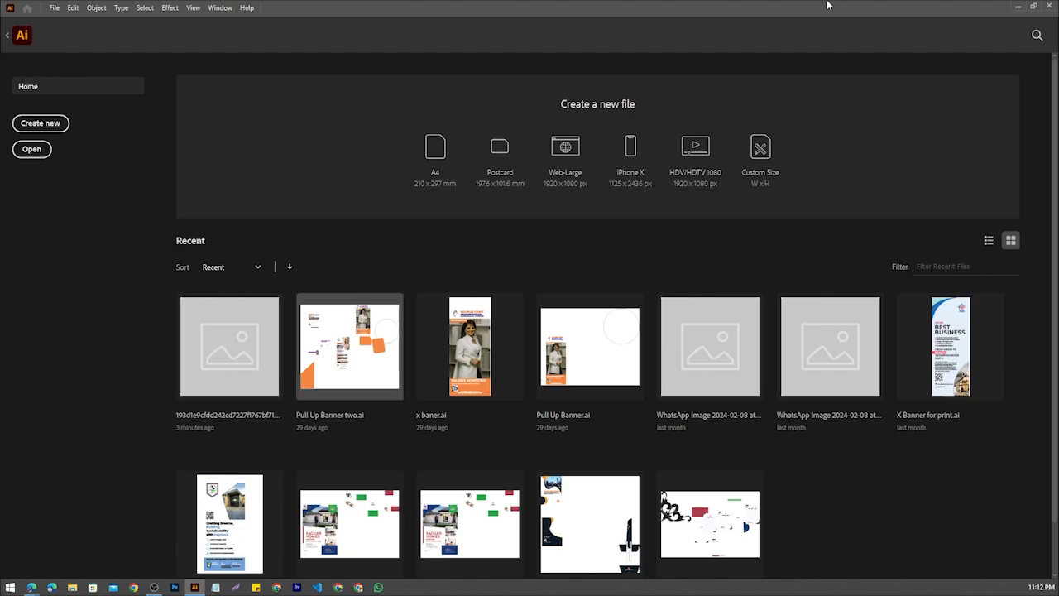
click(1017, 6)
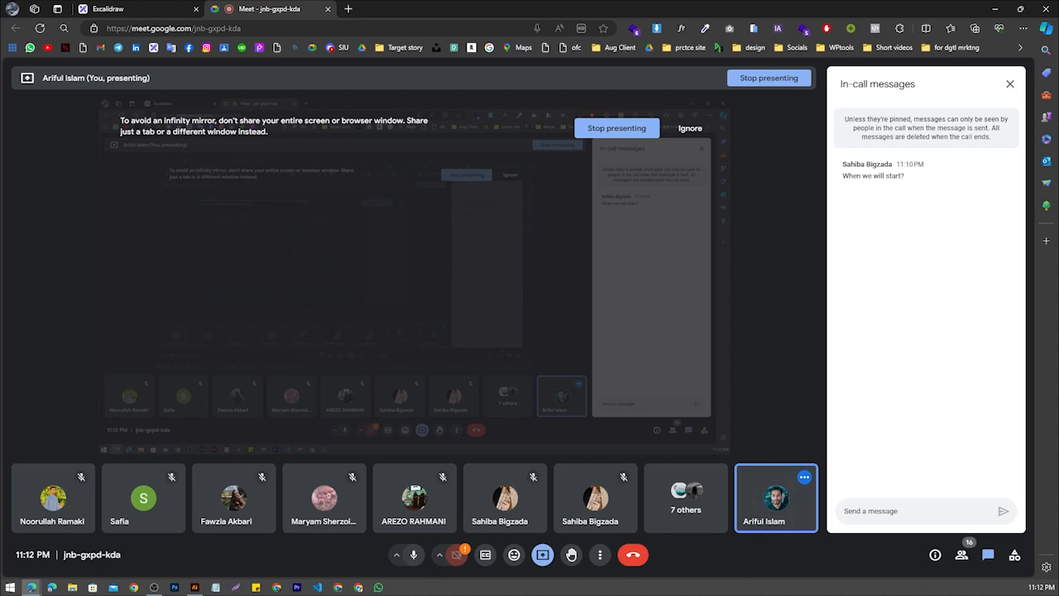
Bring the "vector vs raster graphics" image search into the browser window and preview the Simply Print and Vector Conversion Service comparisons
drag(414, 595, 517, 8)
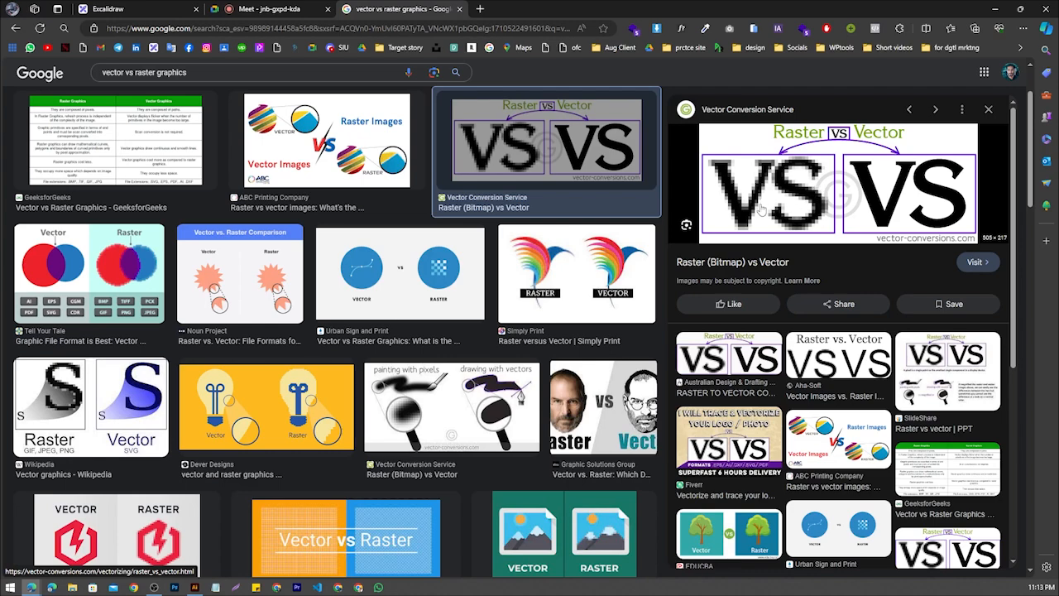
click(567, 269)
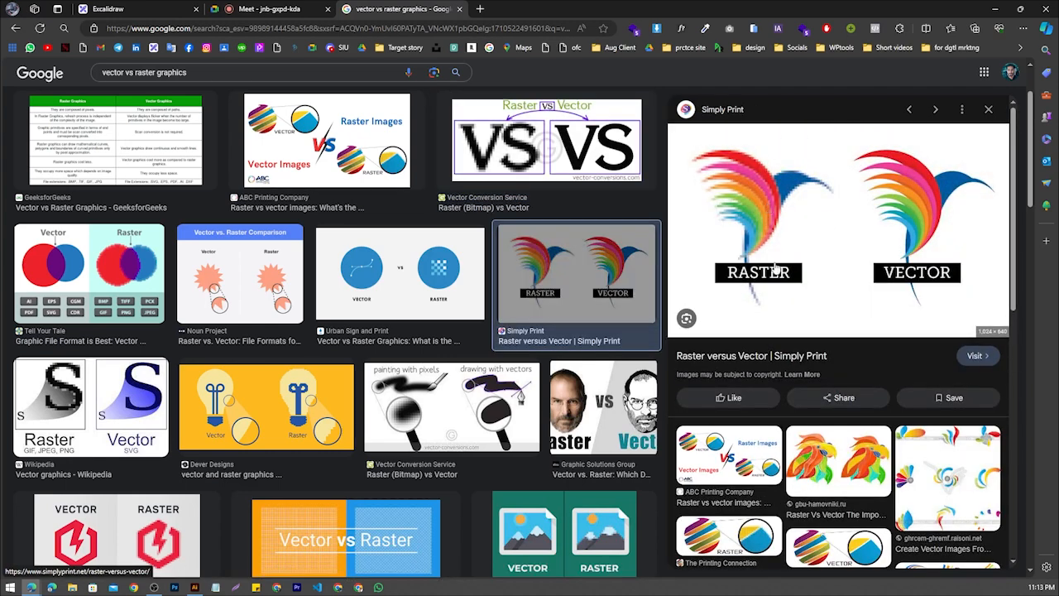
click(546, 178)
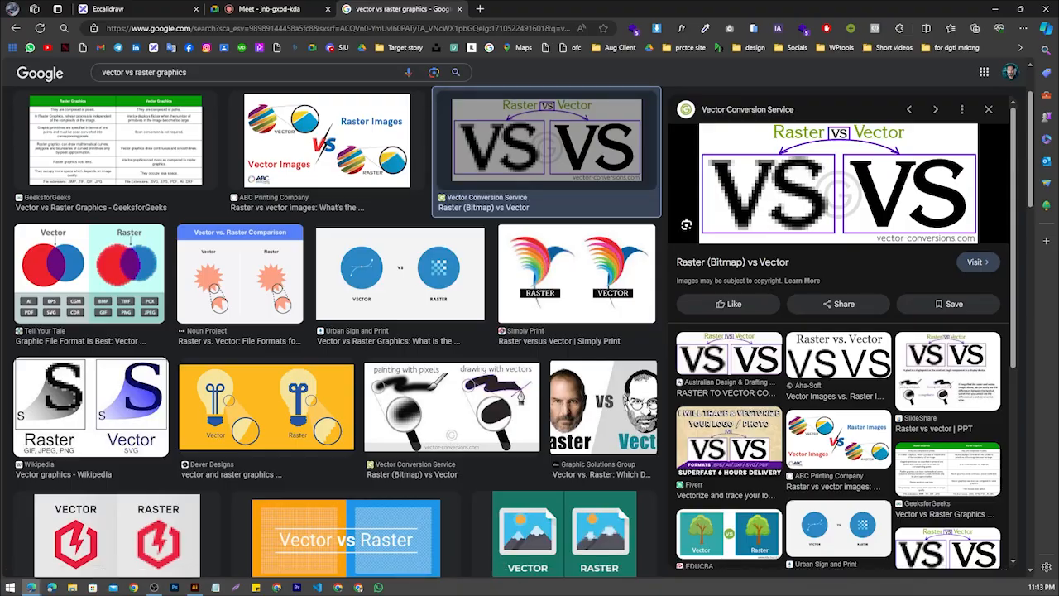
Circle the pixelated raster sample and the smooth vector sample in red on a screen capture of the preview, then discard the capture
key(Print)
drag(666, 97, 1004, 271)
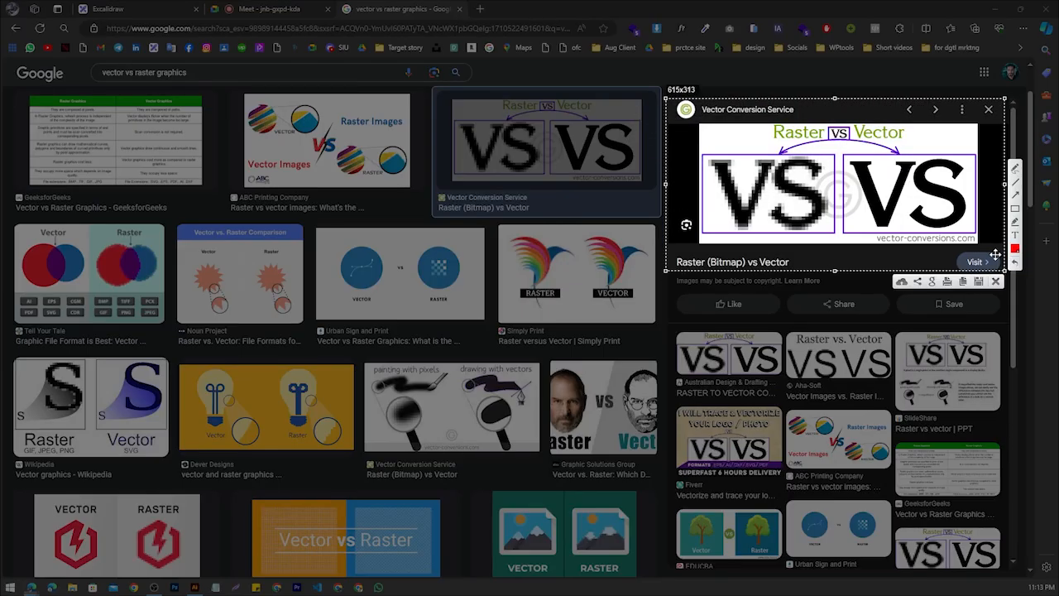
mouse_move(740, 143)
mouse_down()
mouse_move(696, 178)
mouse_move(705, 220)
mouse_move(759, 245)
mouse_up()
mouse_move(831, 220)
mouse_down()
mouse_move(834, 182)
mouse_move(793, 145)
mouse_move(709, 144)
mouse_up()
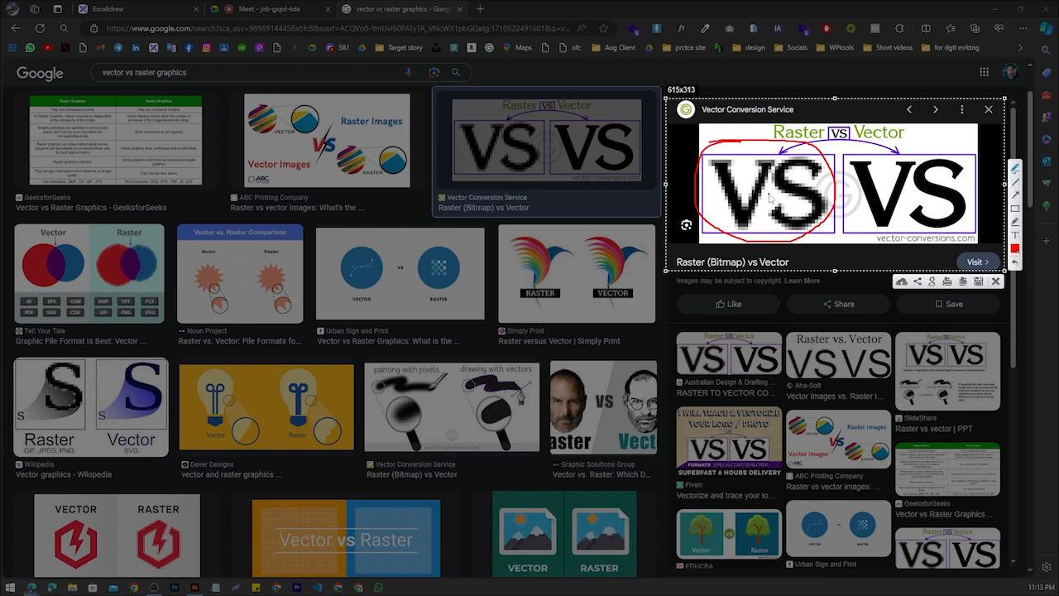
mouse_move(905, 155)
mouse_down()
mouse_move(846, 185)
mouse_move(849, 232)
mouse_up()
mouse_move(978, 179)
mouse_down()
mouse_move(952, 150)
mouse_move(880, 143)
mouse_move(849, 164)
mouse_move(844, 233)
mouse_move(945, 241)
mouse_move(979, 192)
mouse_move(920, 146)
mouse_move(850, 186)
mouse_move(865, 230)
mouse_move(969, 187)
mouse_move(844, 217)
mouse_up()
click(995, 282)
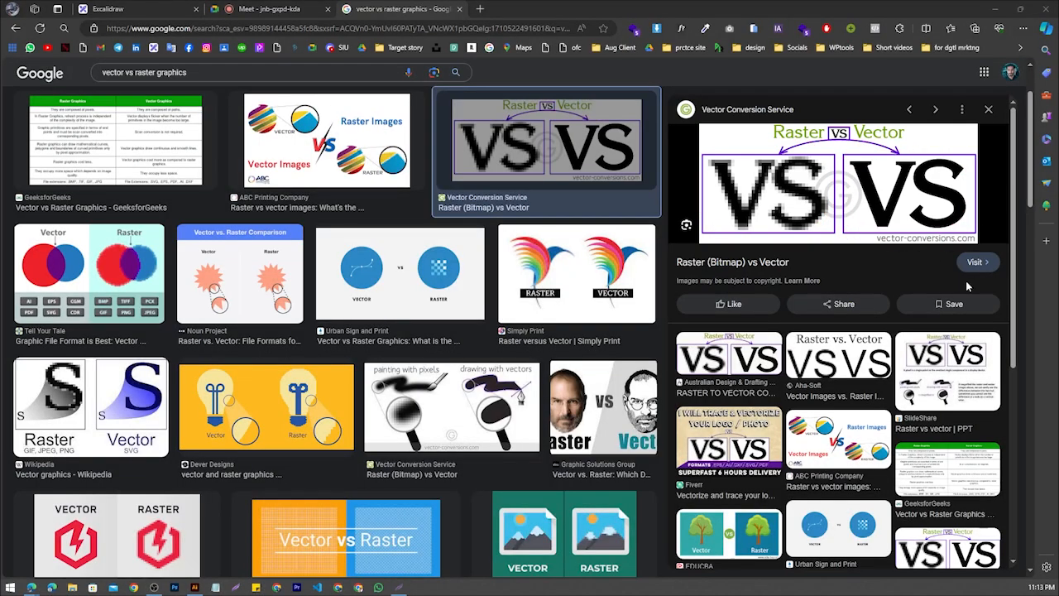
Switch to Illustrator and create a new 841 x 1800 mm portrait document in CMYK Color
key(alt+Tab)
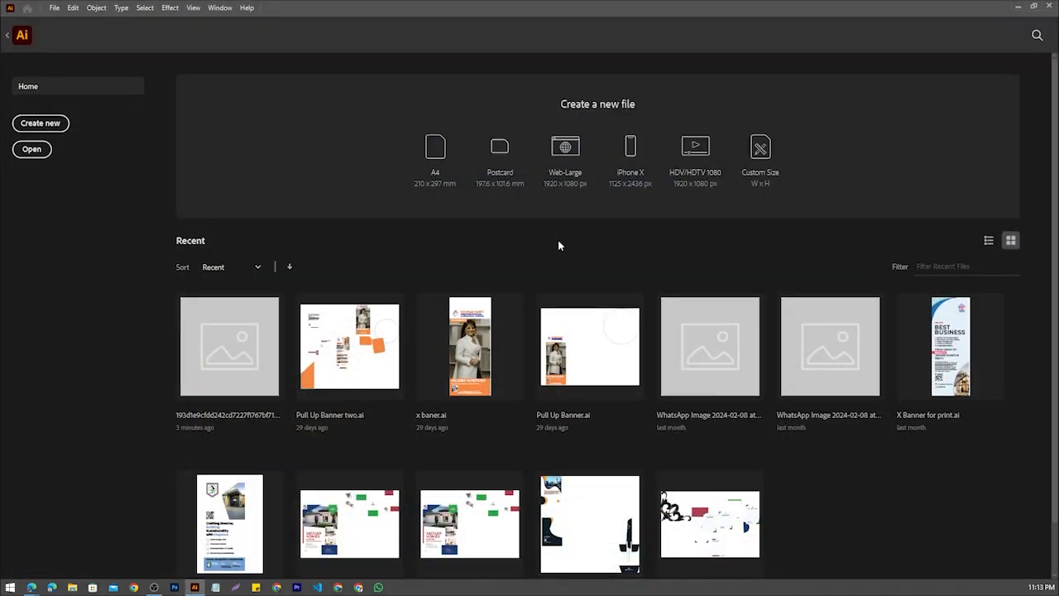
click(52, 124)
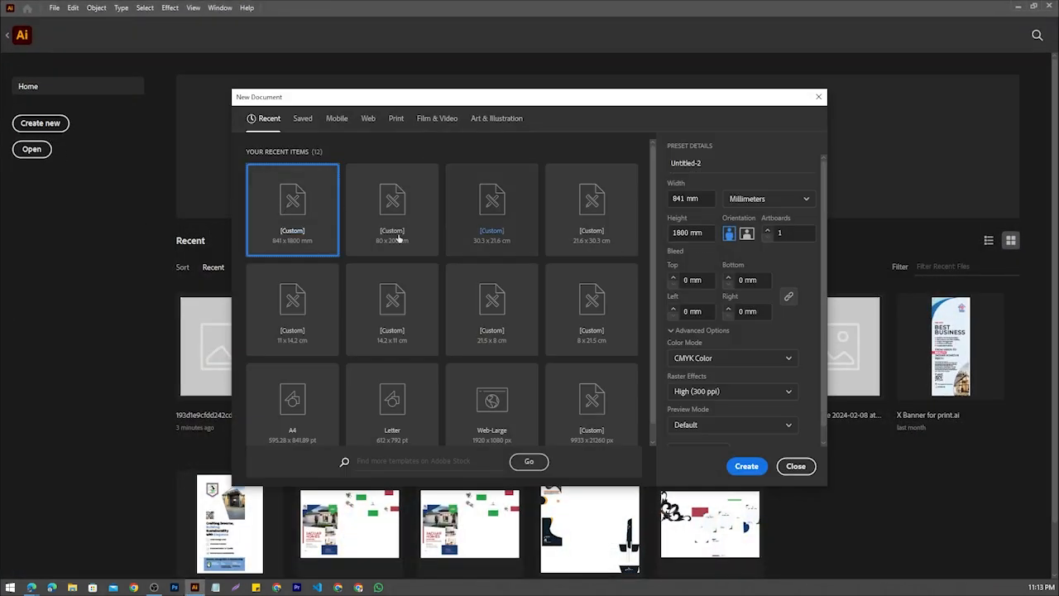
click(746, 465)
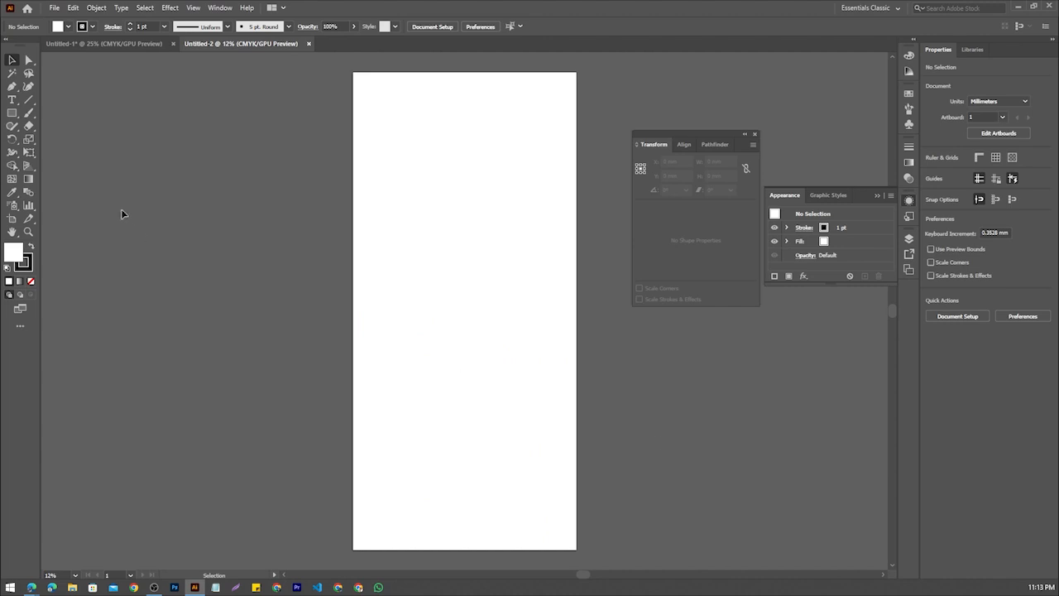
Draw a rectangle about 498 x 347 mm in the upper half of the artboard and fill it with red (ff0000)
click(11, 113)
drag(371, 188, 504, 280)
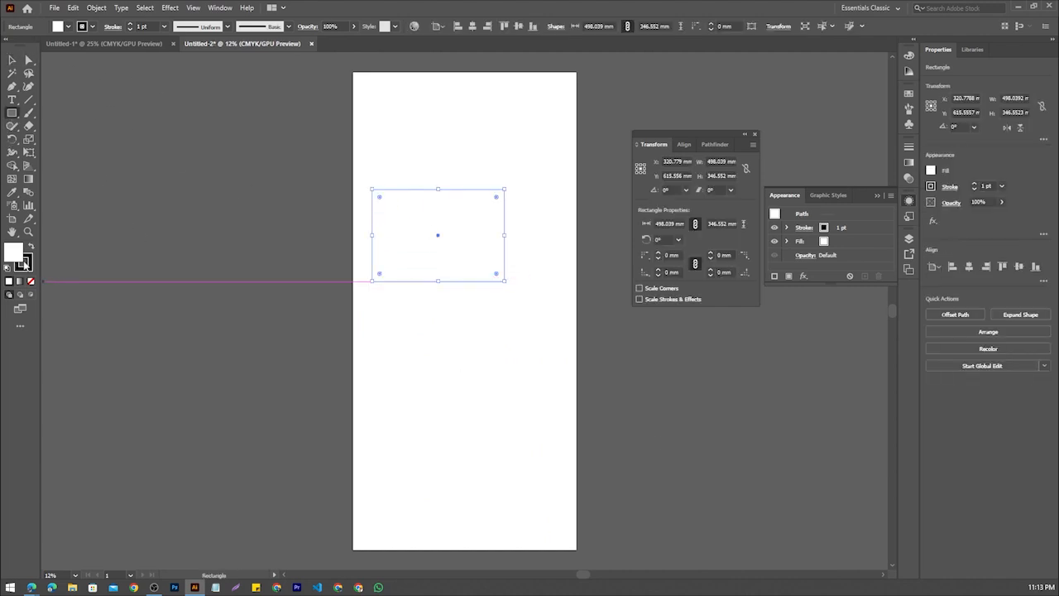
double_click(10, 254)
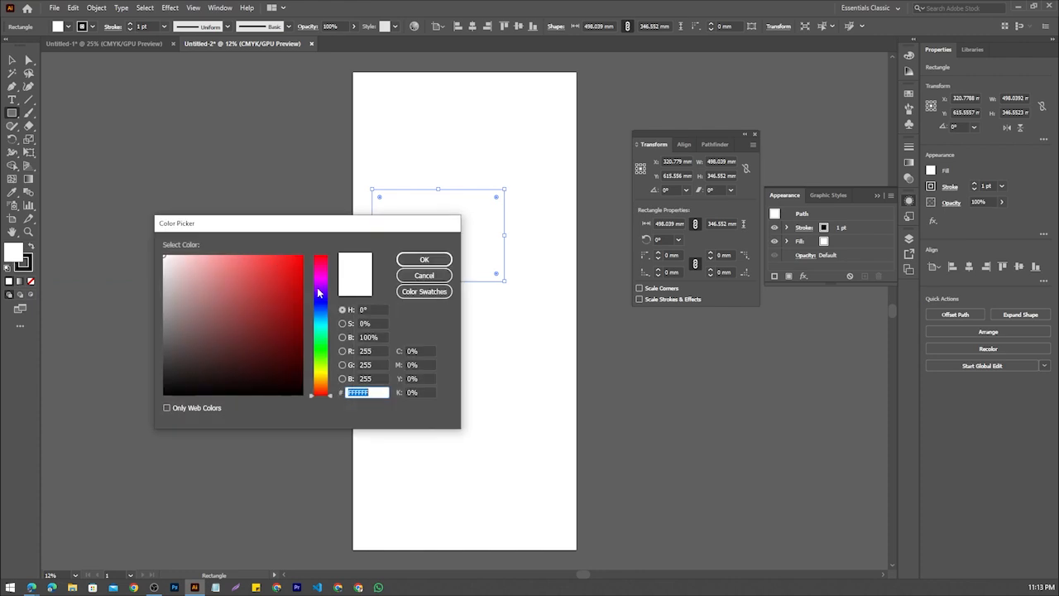
text(ff0000)
click(425, 258)
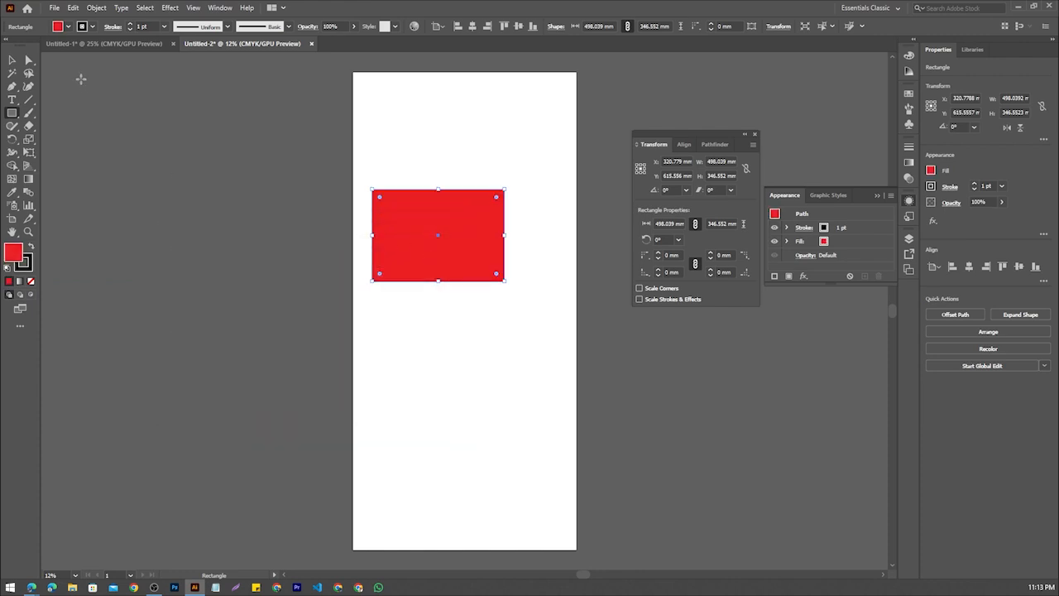
Deselect the rectangle and examine how the vector shape renders at high magnification
click(11, 60)
click(344, 262)
scroll(427, 234, up, 7)
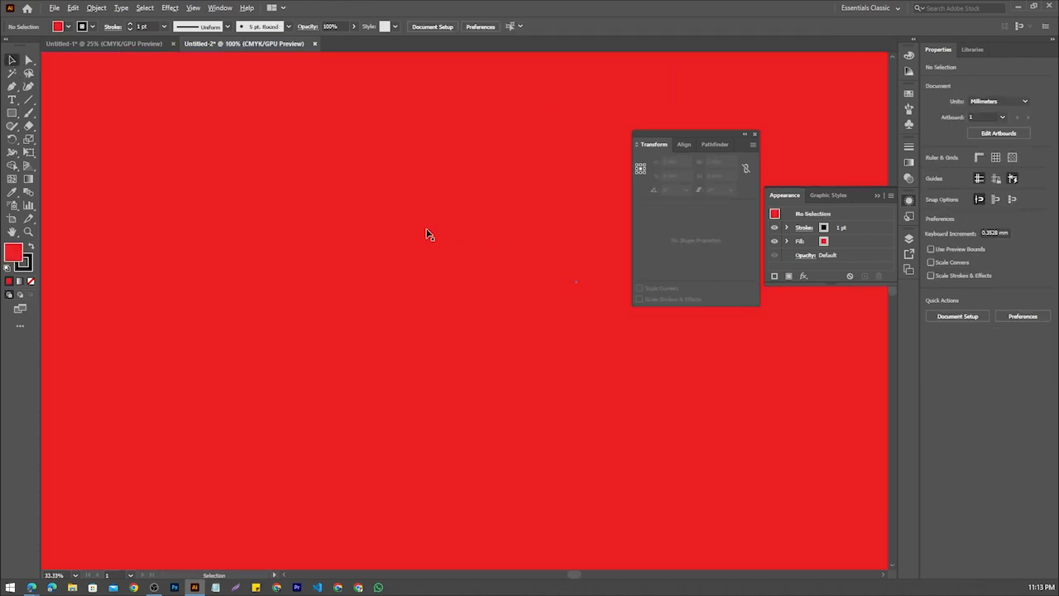
scroll(380, 284, up, 6)
scroll(382, 287, down, 6)
scroll(387, 283, up, 4)
scroll(391, 282, up, 8)
scroll(265, 269, down, 15)
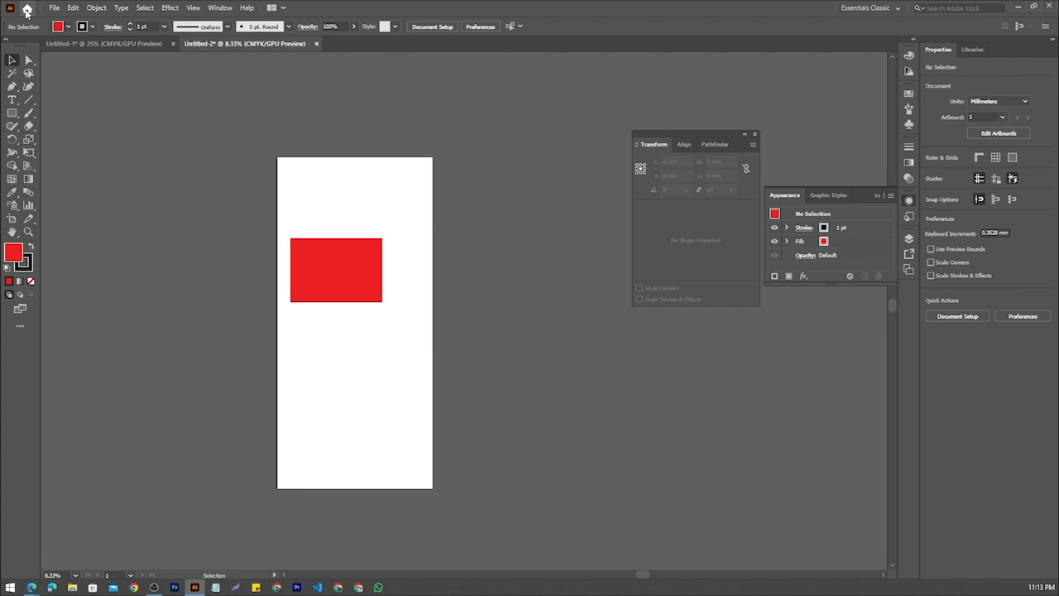
Open the birthday poster JPG from the Downloads folder and magnify the edges of its orange lettering to inspect the pixels
click(54, 7)
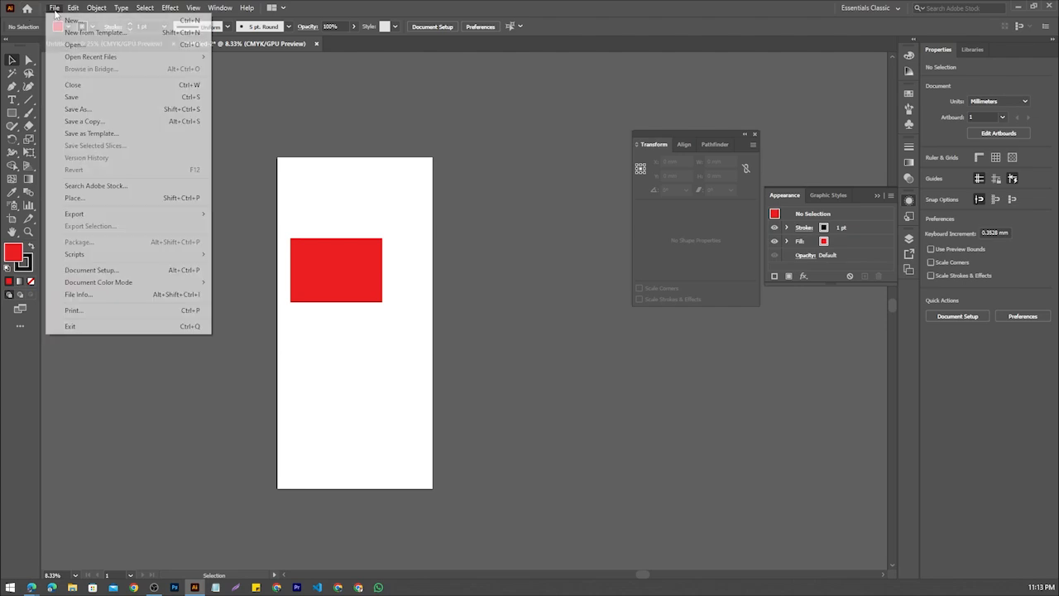
click(74, 42)
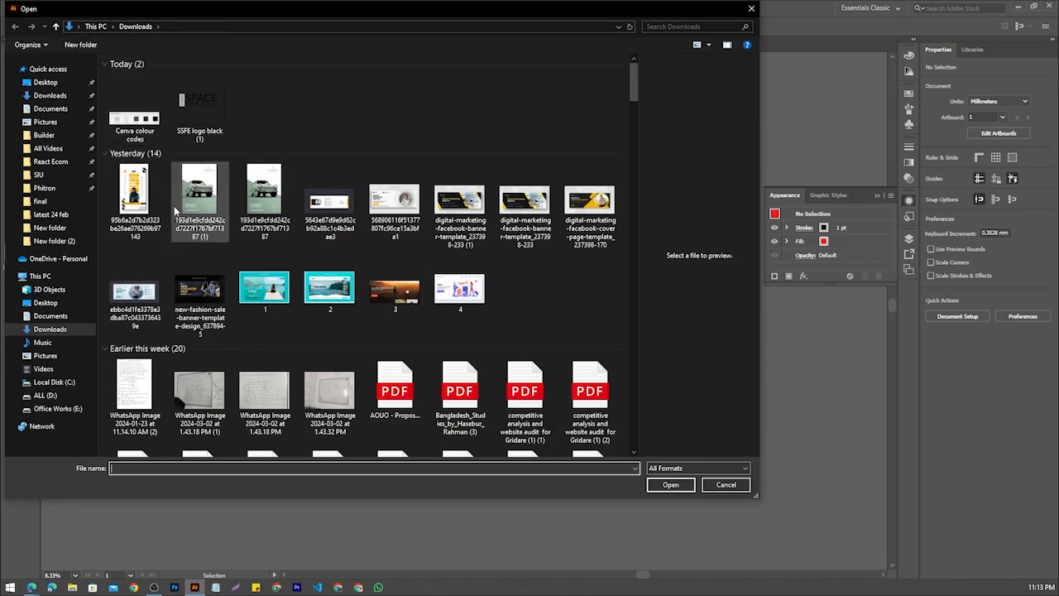
double_click(149, 199)
scroll(445, 255, up, 15)
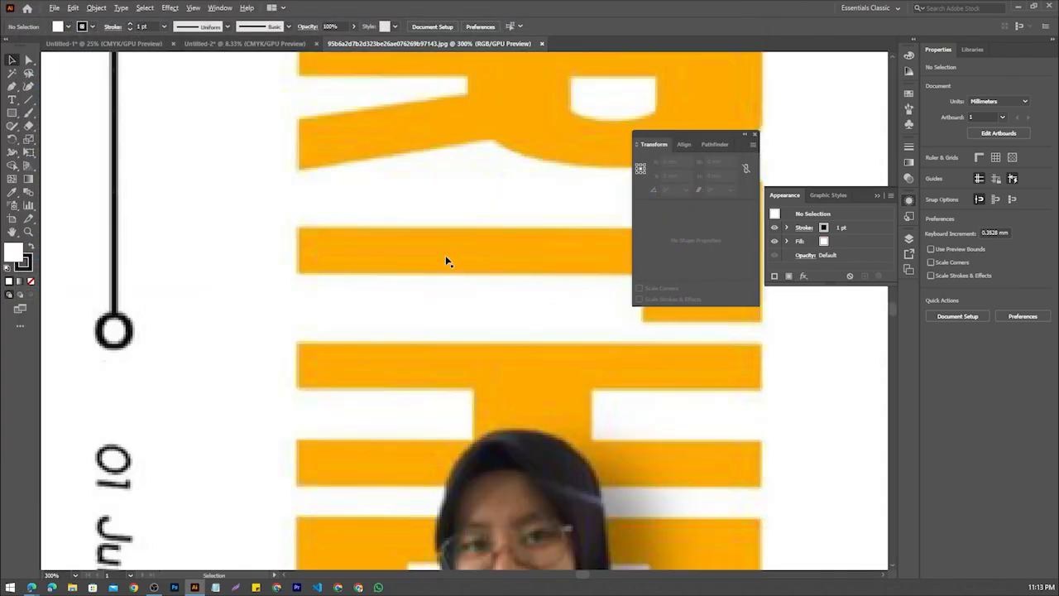
scroll(408, 253, down, 8)
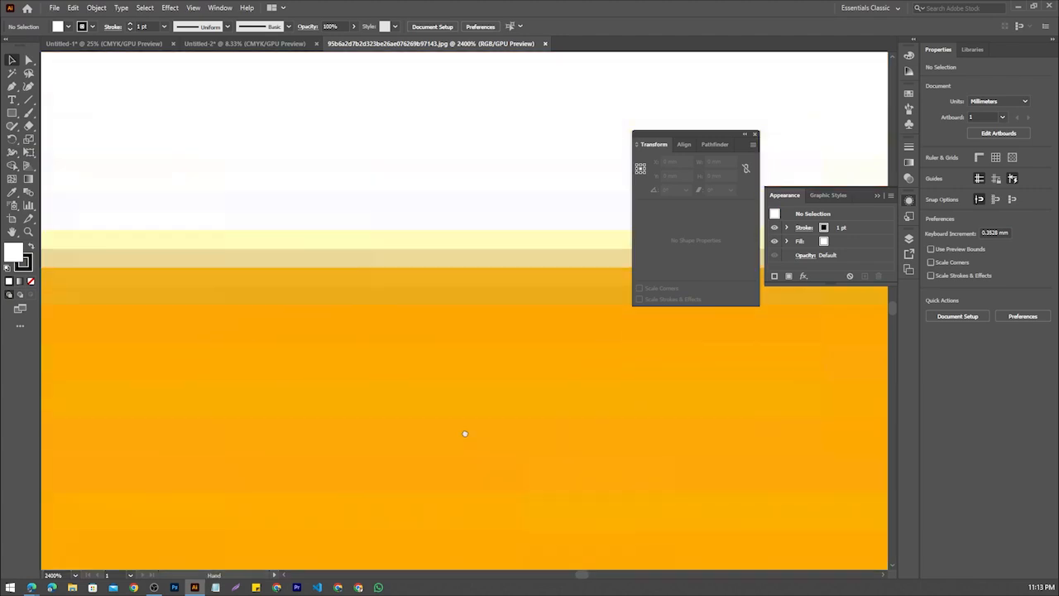
scroll(362, 187, up, 5)
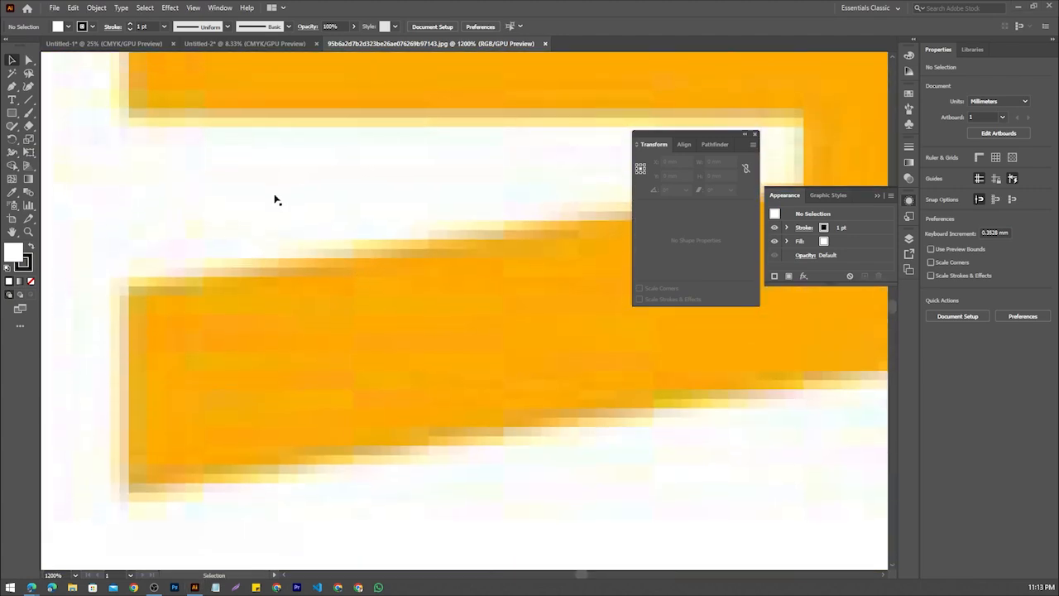
Mark five spots along the pixelated orange edge with red rectangles on a screen capture, then discard the capture
key(Print)
drag(150, 118, 674, 456)
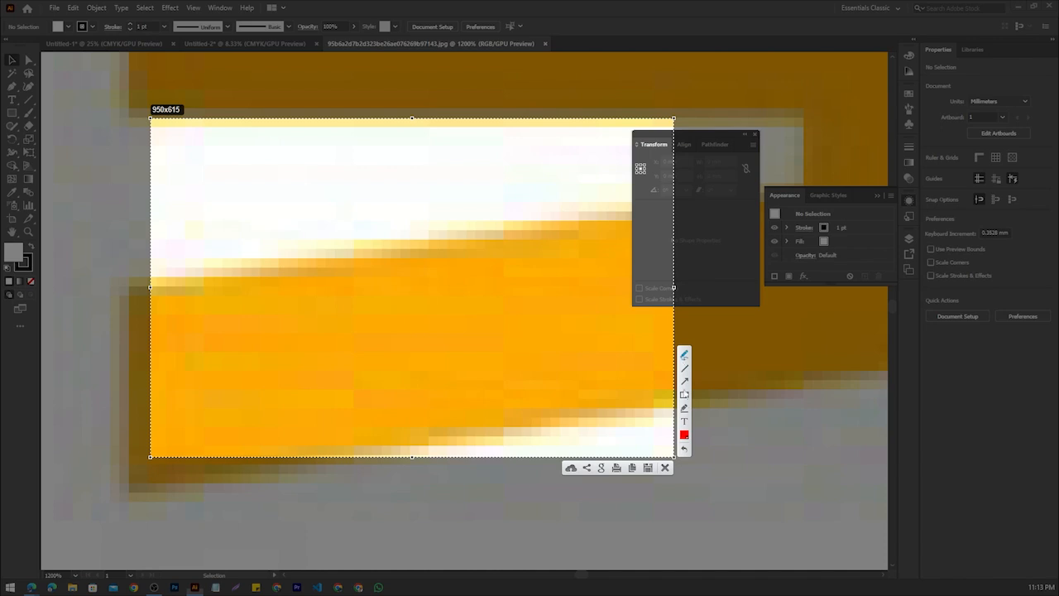
click(684, 395)
drag(360, 214, 442, 279)
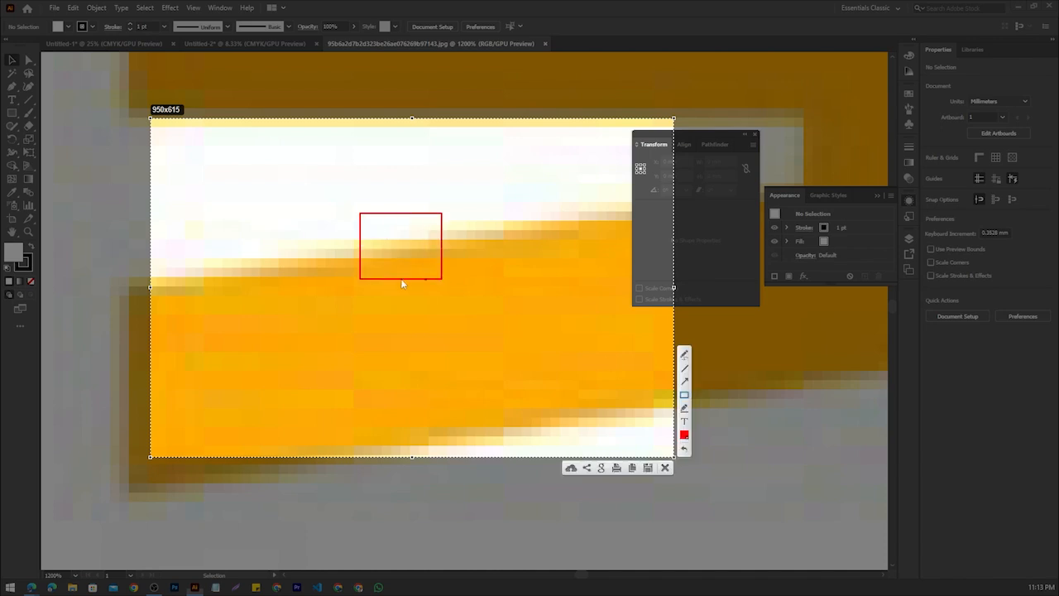
drag(252, 253, 335, 314)
drag(484, 206, 560, 280)
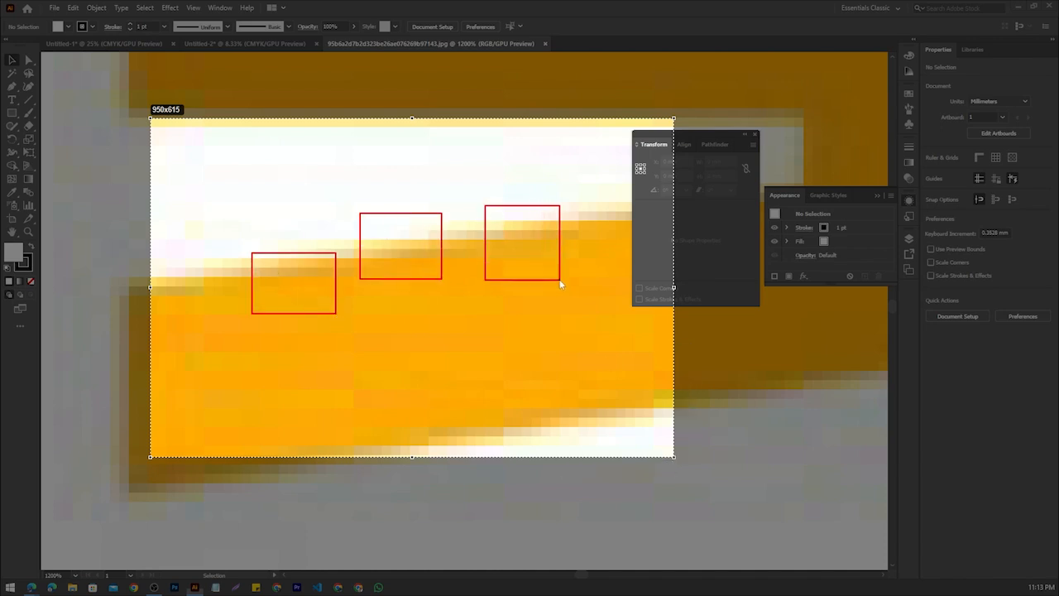
drag(572, 195, 626, 263)
drag(180, 246, 232, 315)
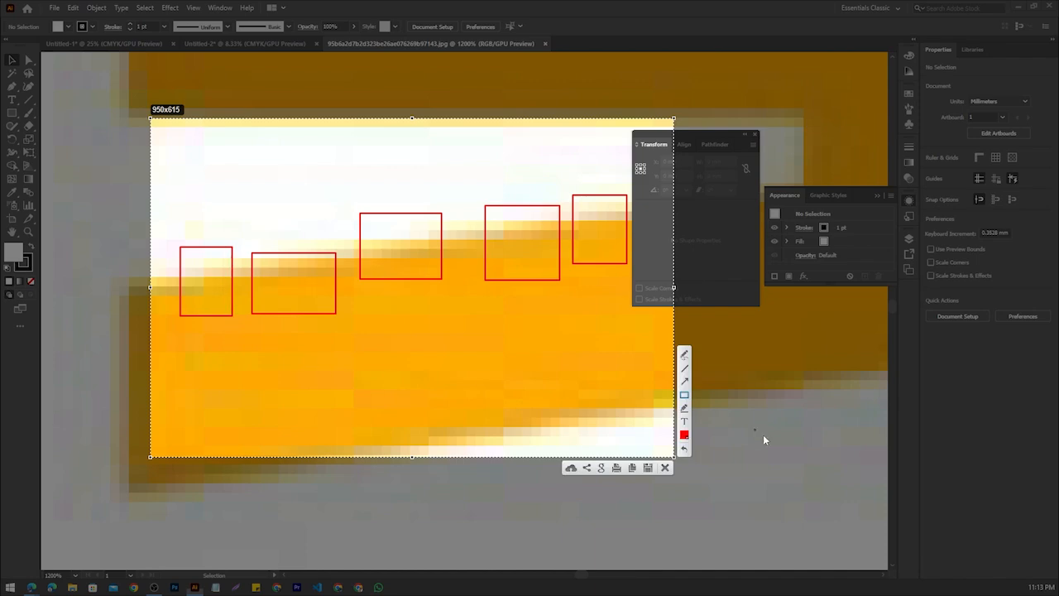
click(665, 470)
scroll(418, 341, down, 12)
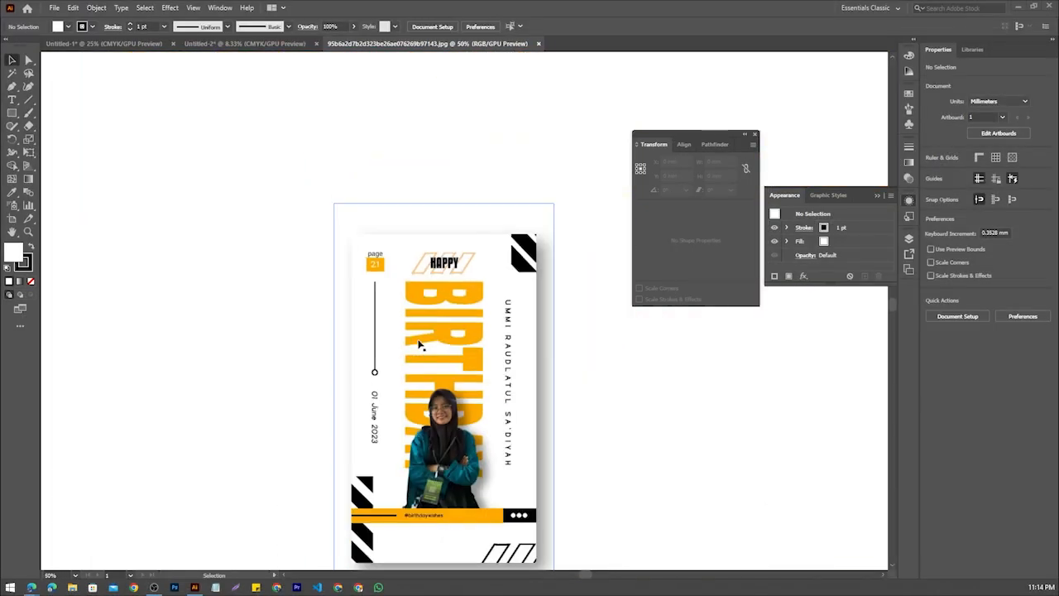
scroll(439, 348, up, 4)
scroll(439, 348, down, 2)
scroll(440, 348, up, 1)
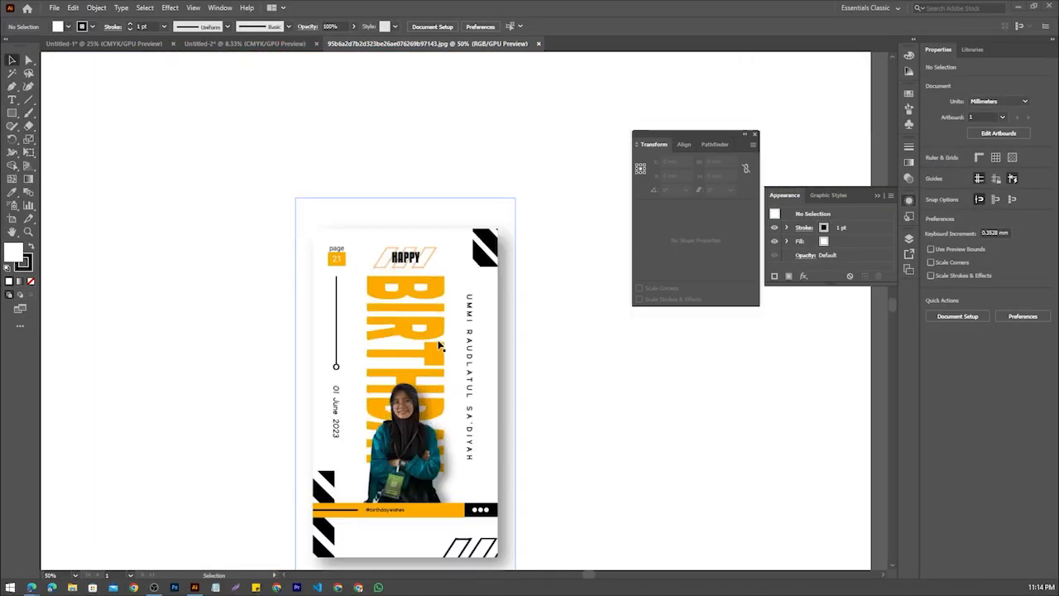
scroll(440, 348, down, 2)
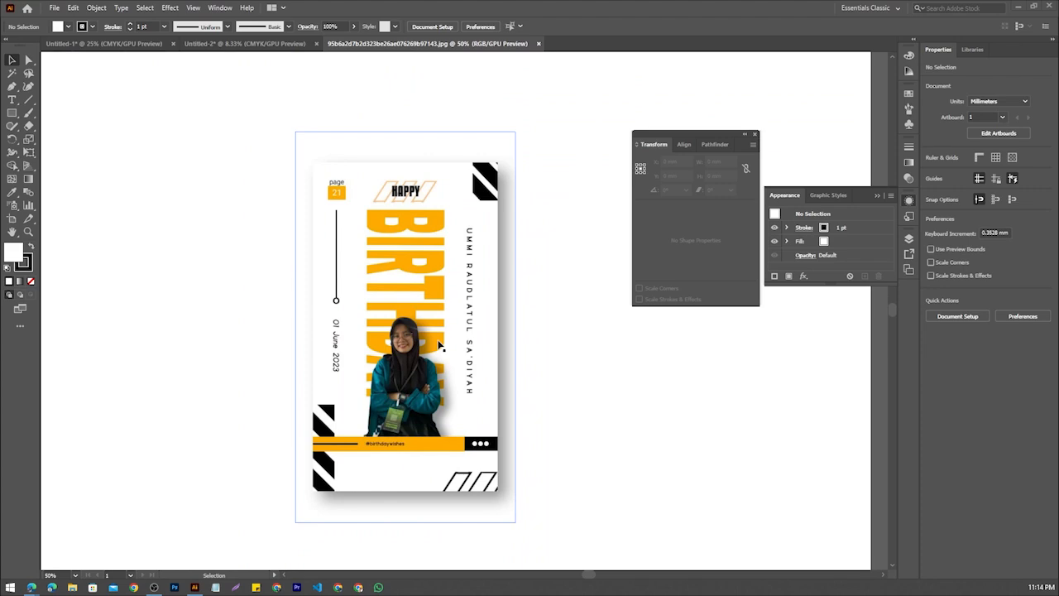
Examine the birthday poster's orange lettering at low and high magnification to compare its pixelated edges
scroll(439, 337, down, 2)
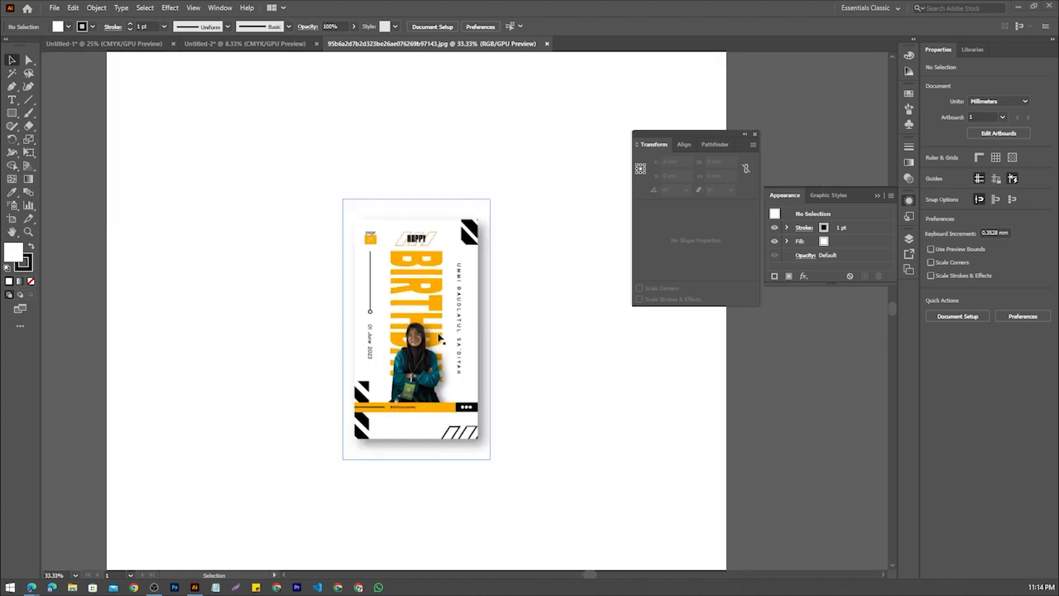
scroll(438, 335, up, 10)
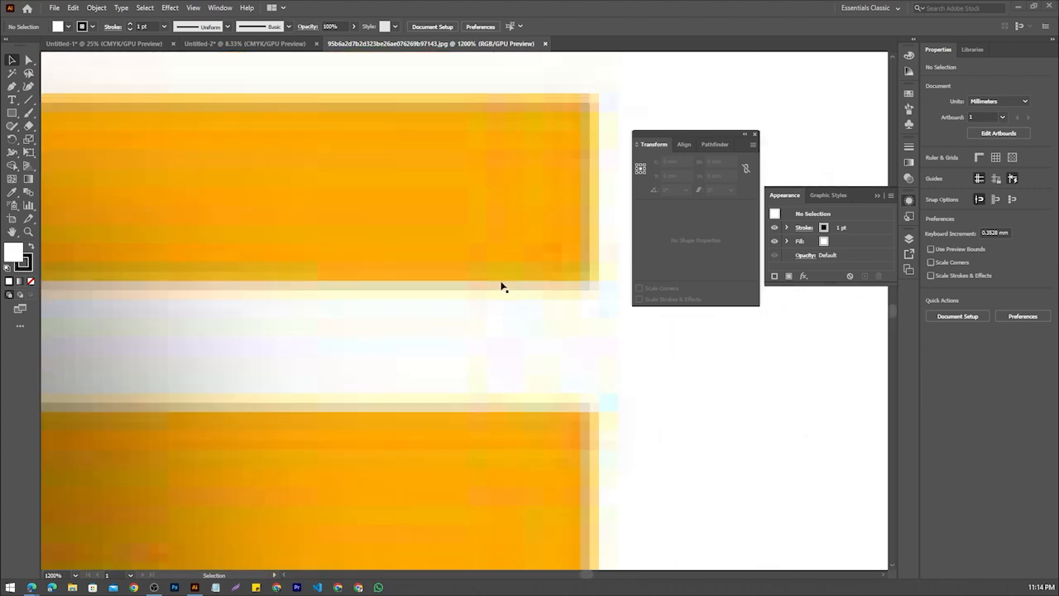
scroll(522, 294, down, 5)
Return to the Untitled-2 document, select the red rectangle, and inspect its vector rendering at different magnifications
click(225, 45)
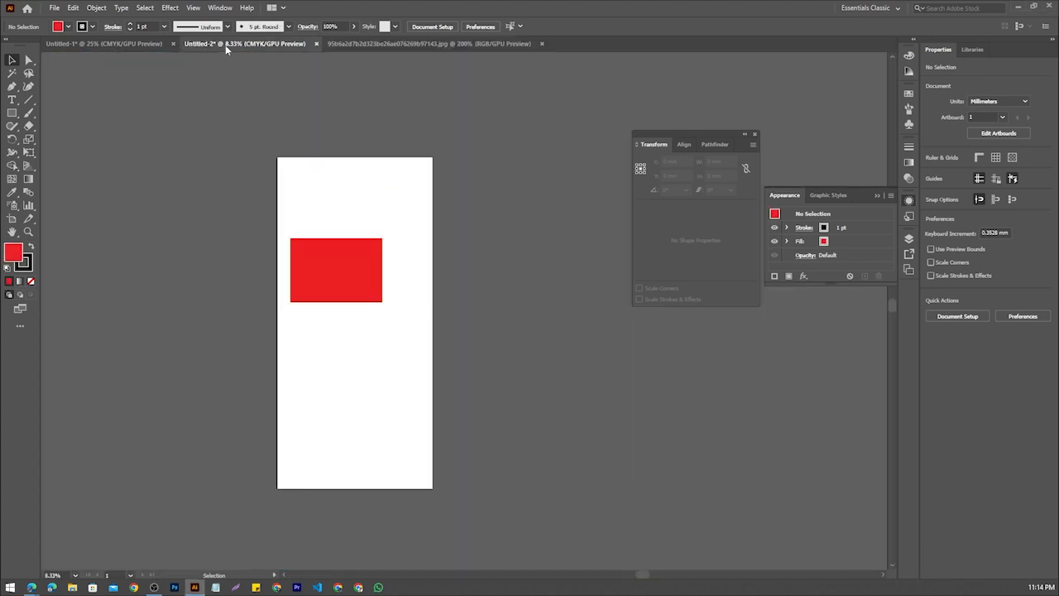
scroll(339, 296, up, 4)
drag(374, 190, 441, 375)
scroll(401, 341, up, 3)
scroll(401, 344, down, 2)
scroll(401, 344, up, 2)
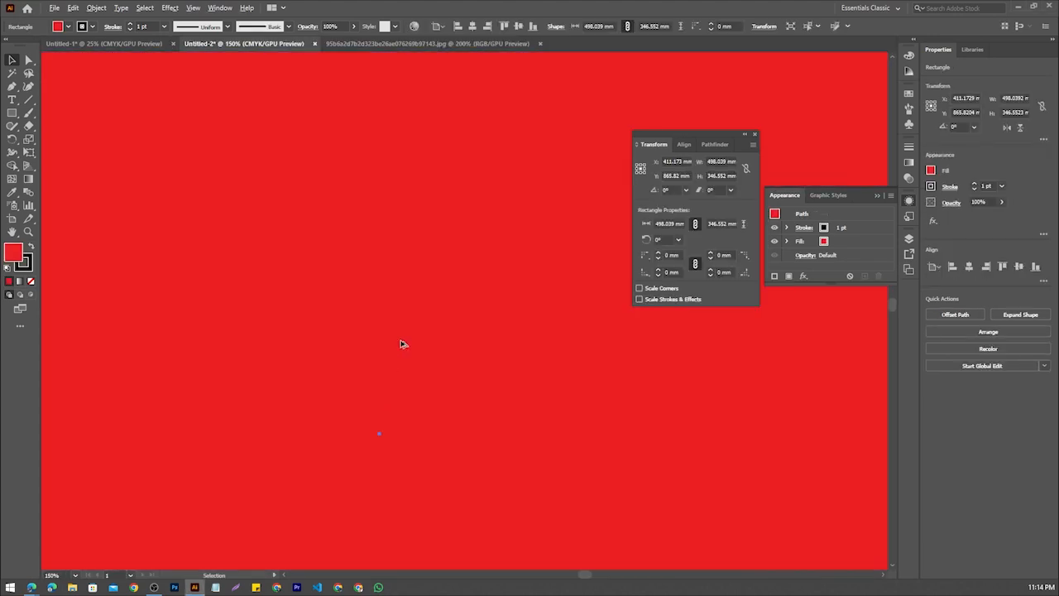
scroll(402, 344, down, 4)
scroll(401, 344, up, 4)
scroll(401, 344, down, 4)
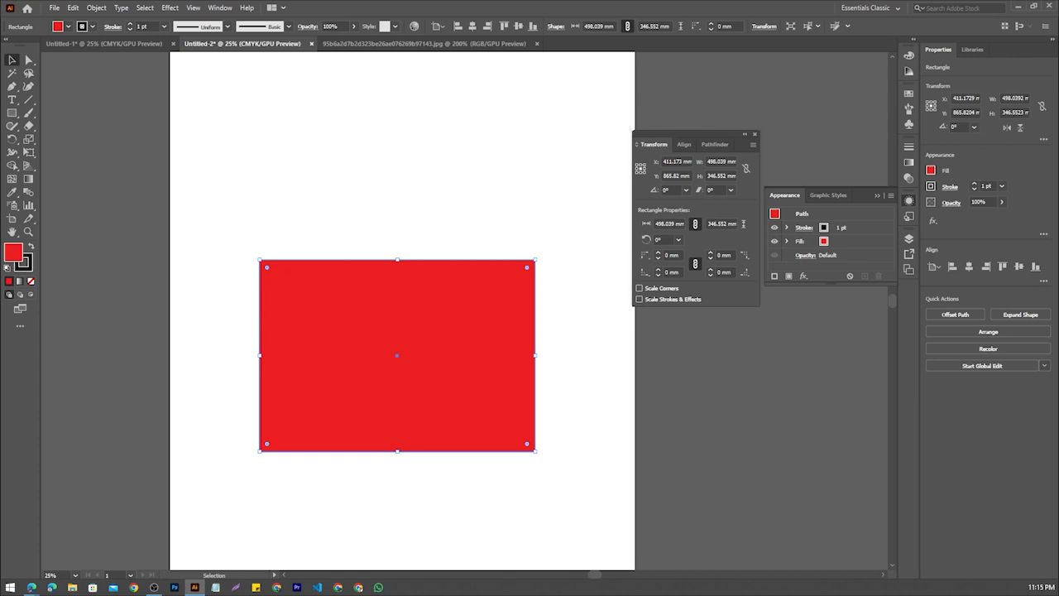
Switch to the browser, close the Meet tab, and preview the Simply Print "Raster versus Vector" image in the search results
key(alt+Tab)
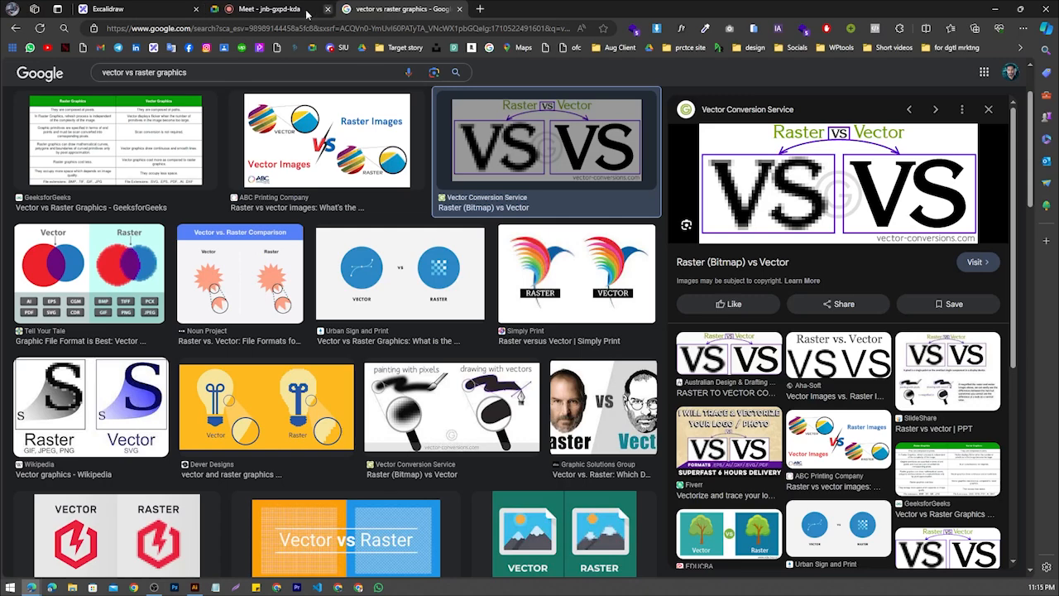
click(328, 9)
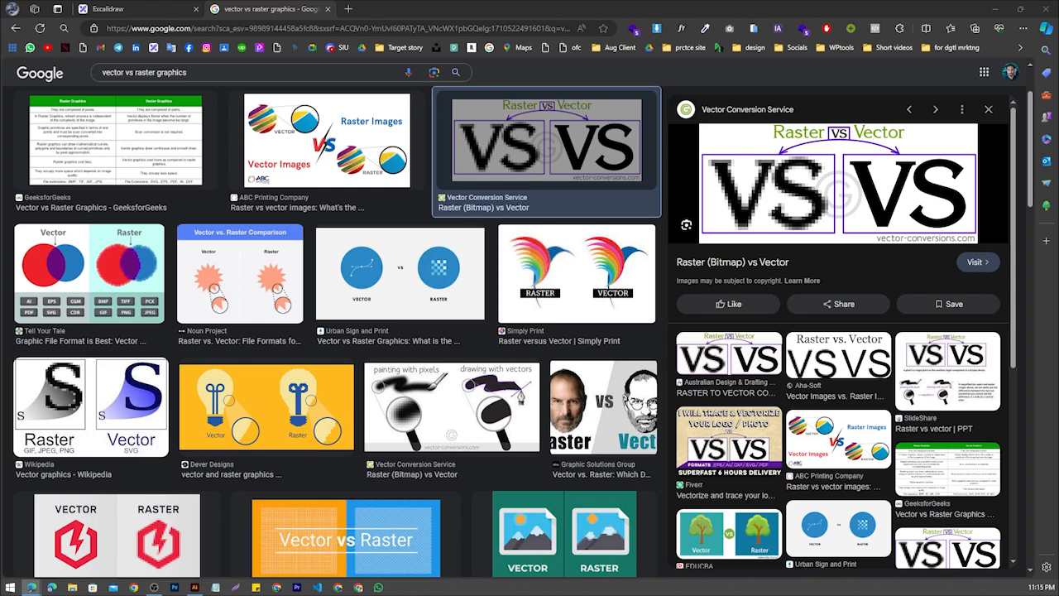
click(576, 273)
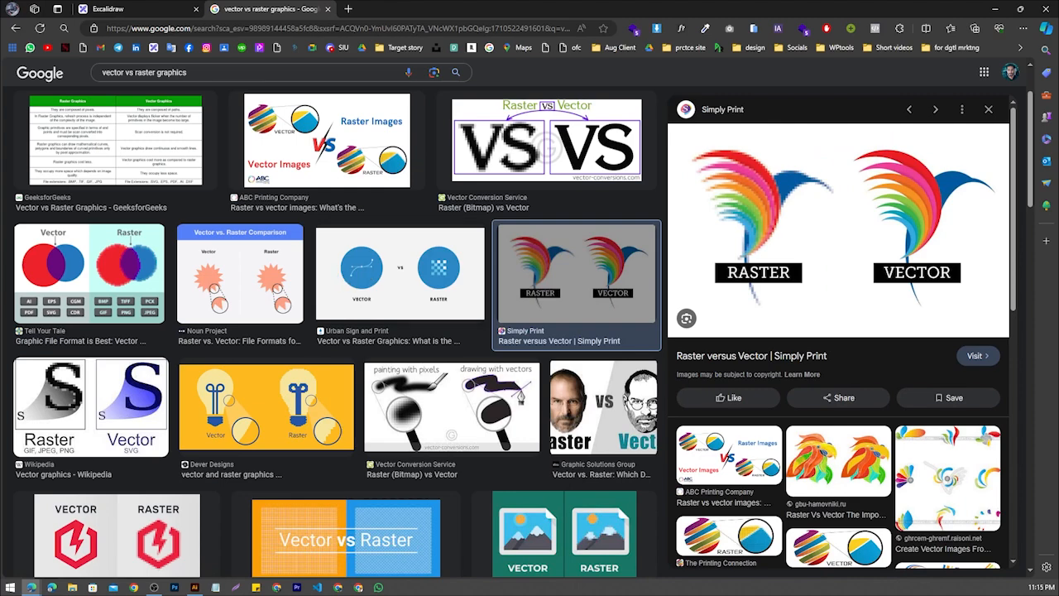
Return to Illustrator and close Untitled-2, the birthday poster JPG, and Untitled-1 without saving
key(alt+Tab)
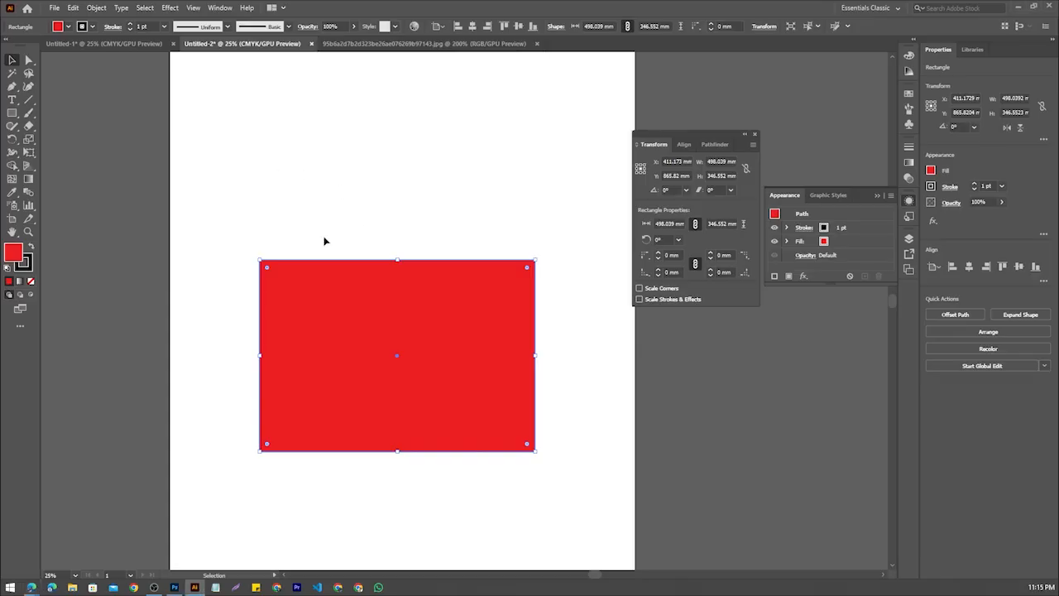
click(287, 154)
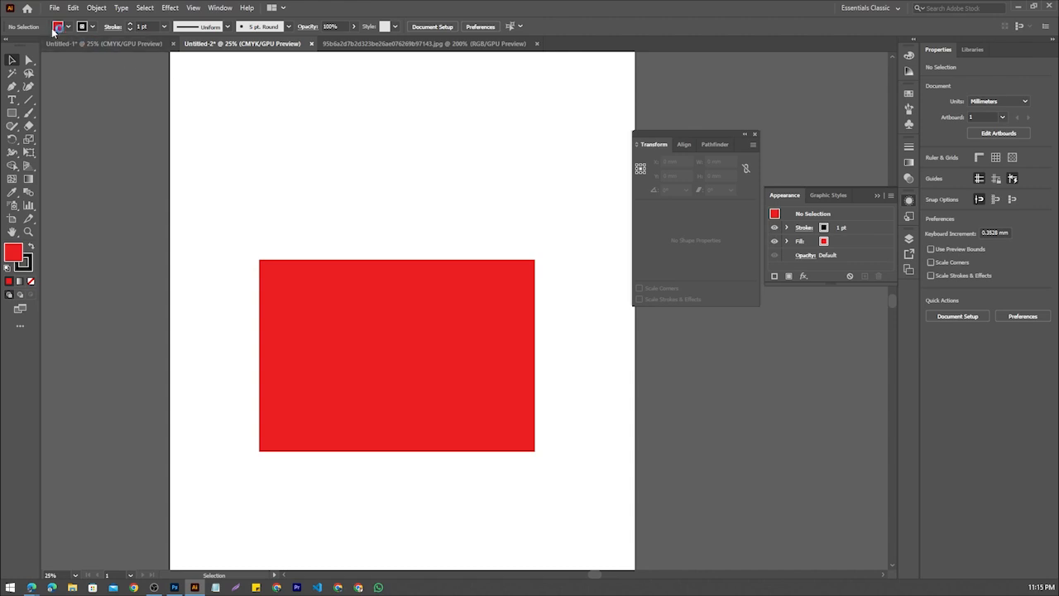
click(311, 43)
click(571, 309)
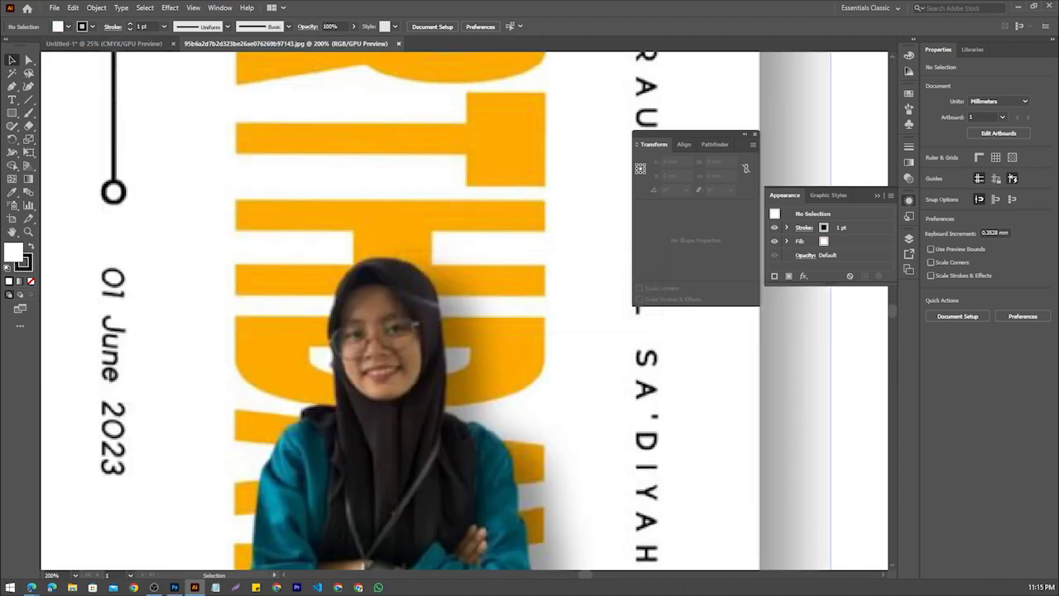
click(398, 43)
click(477, 245)
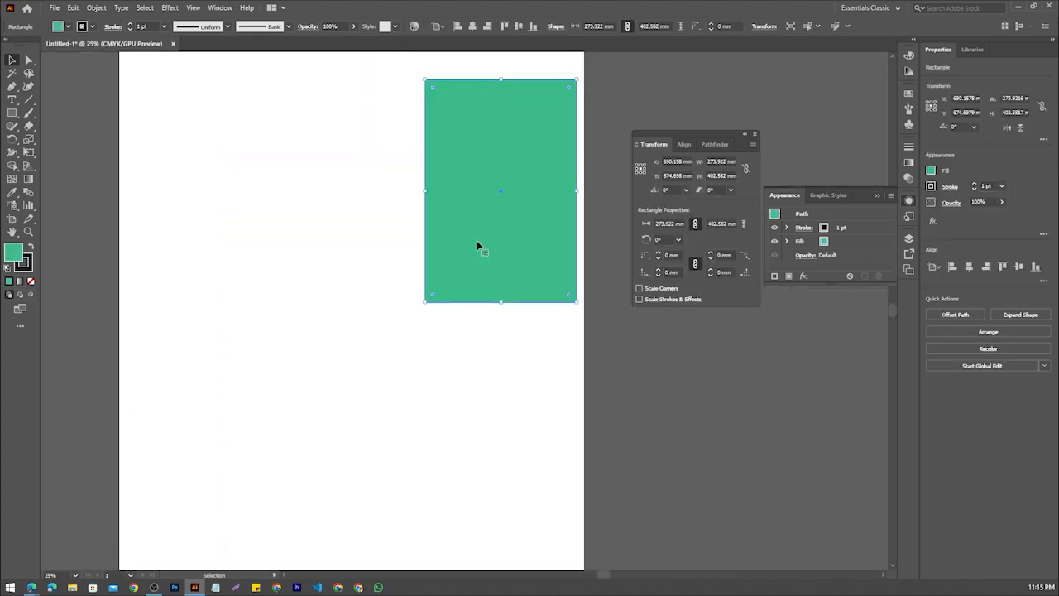
click(173, 43)
click(568, 310)
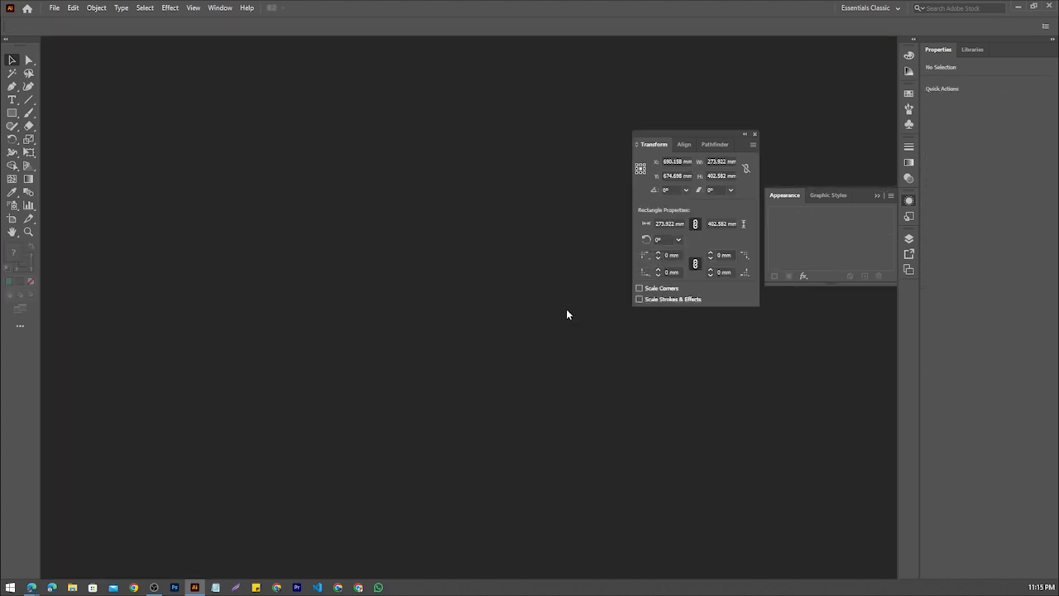
Bring up the Photoshop window and place it over the lower part of the Illustrator home screen so both are visible
scroll(552, 313, down, 1)
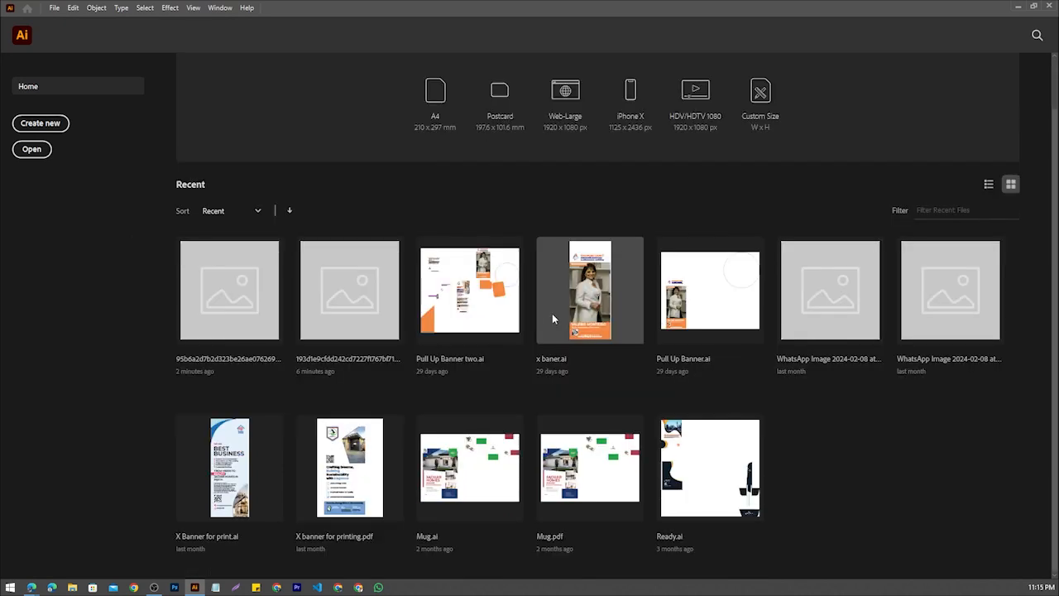
scroll(314, 198, up, 1)
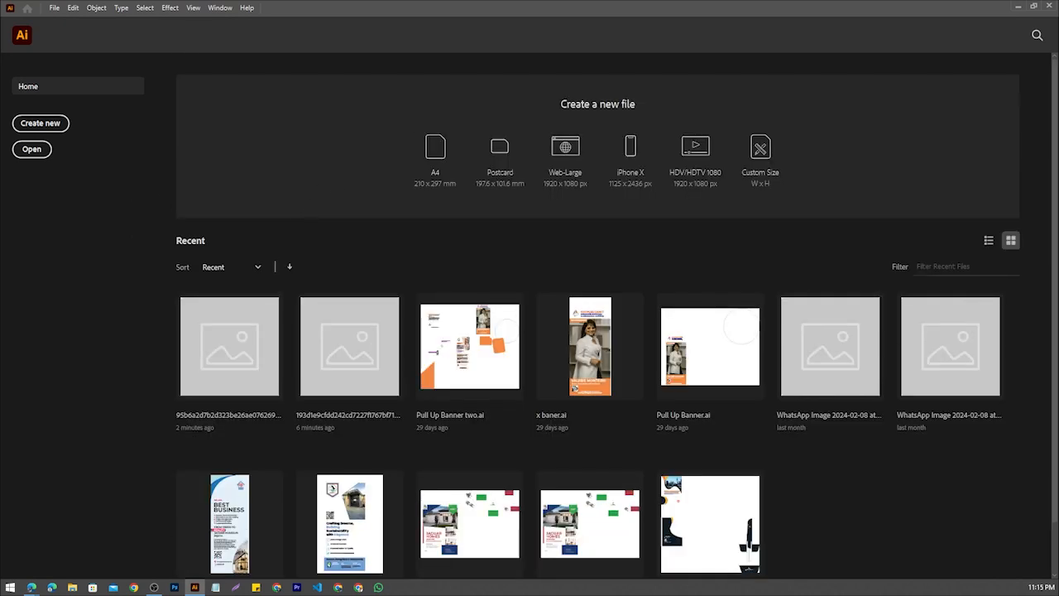
click(174, 587)
drag(0, 132, 314, 151)
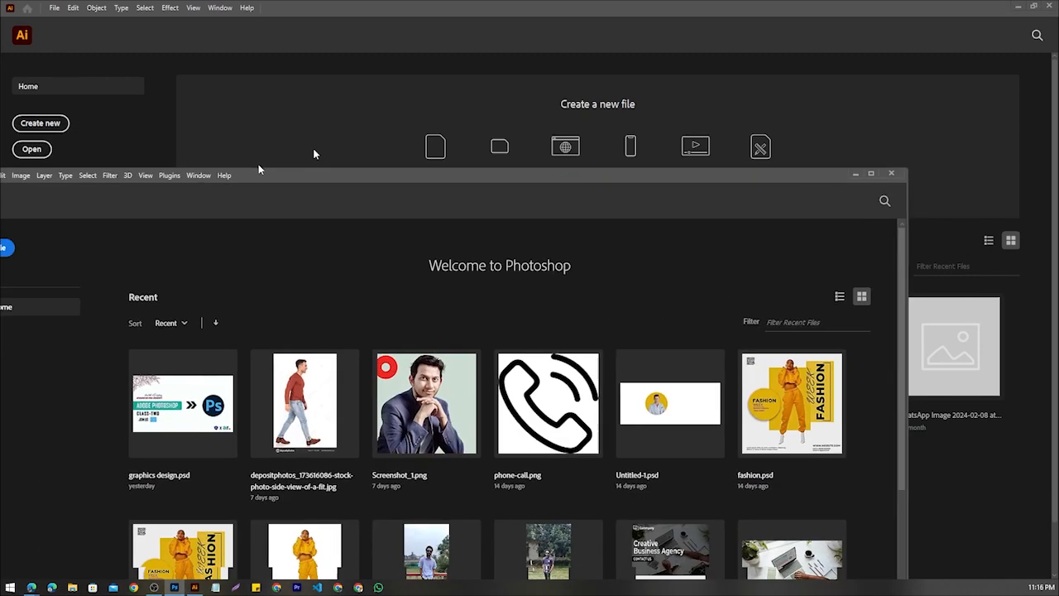
drag(258, 169, 577, 197)
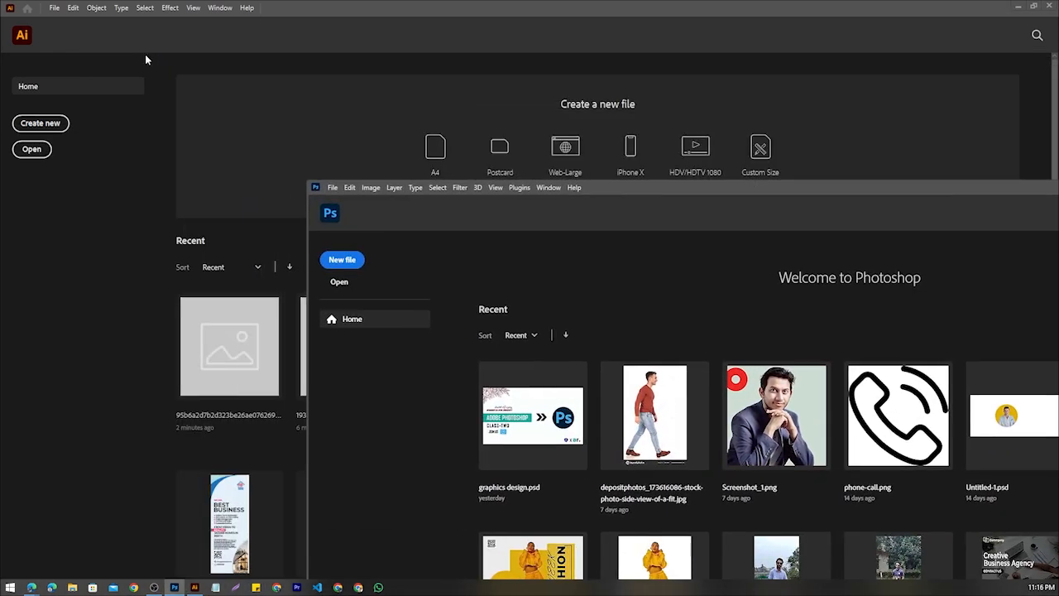
drag(748, 191, 753, 235)
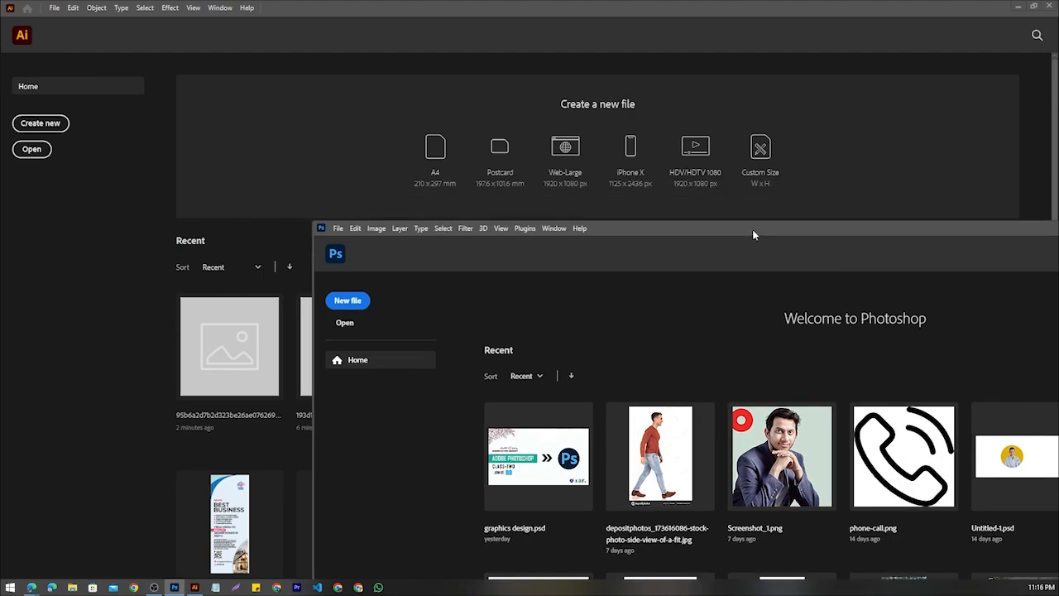
Circle the Illustrator and Photoshop logo areas in red on a screen capture, then discard it and move the Photoshop window away
key(Print)
drag(2, 2, 979, 530)
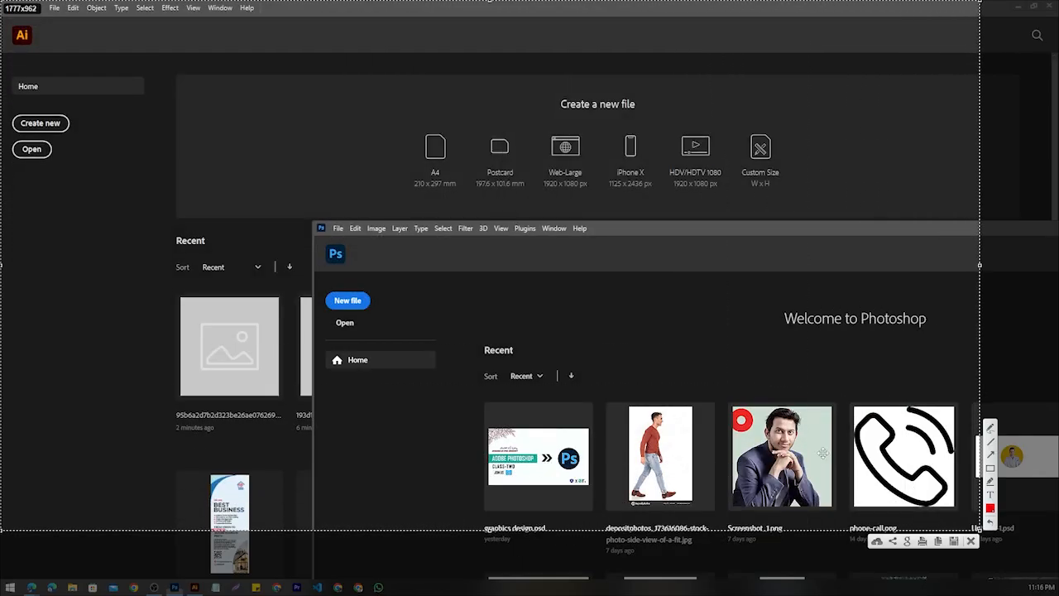
click(990, 428)
mouse_move(12, 38)
mouse_down()
mouse_move(115, 231)
mouse_move(93, 58)
mouse_up()
mouse_move(383, 206)
mouse_down()
mouse_move(616, 582)
mouse_move(466, 239)
mouse_up()
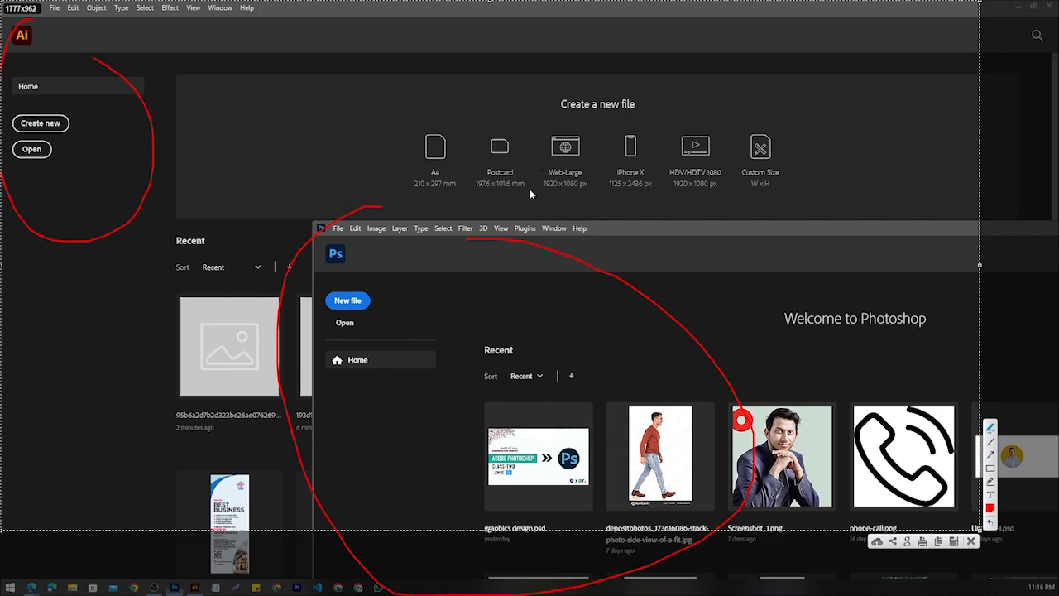
click(970, 540)
mouse_move(656, 230)
mouse_down()
mouse_move(483, 175)
mouse_move(400, 71)
mouse_move(196, 94)
mouse_move(0, 65)
mouse_up()
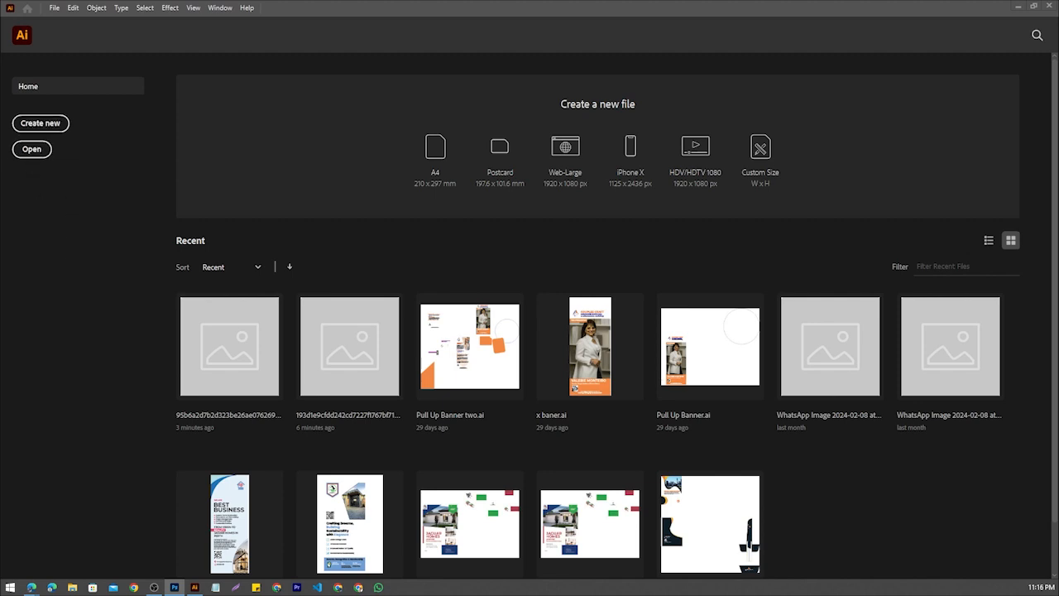
Start a new document from the home screen and set its units to pixels
scroll(157, 199, down, 1)
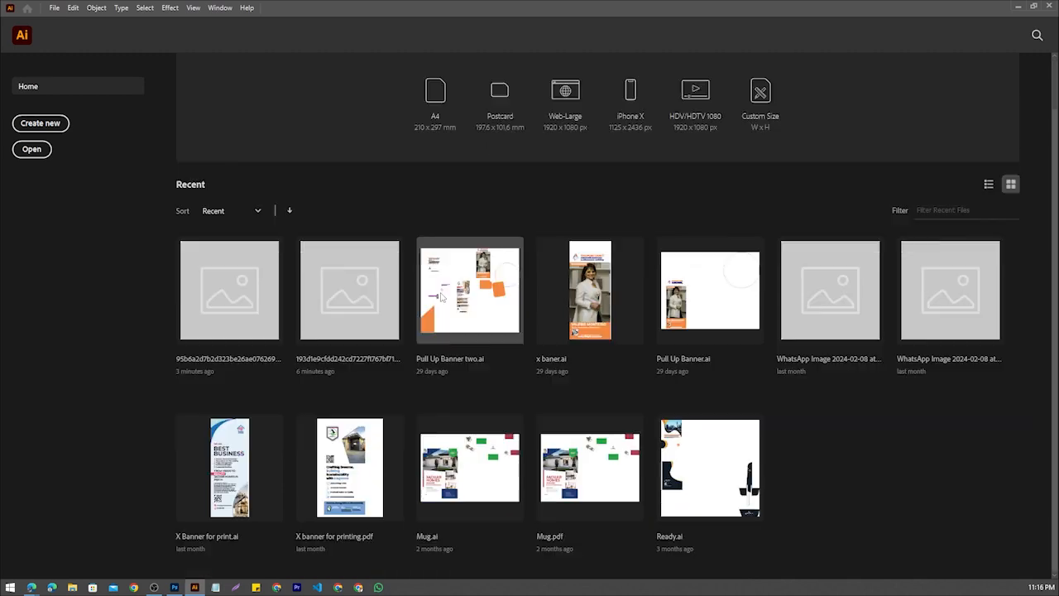
scroll(166, 201, up, 1)
click(65, 124)
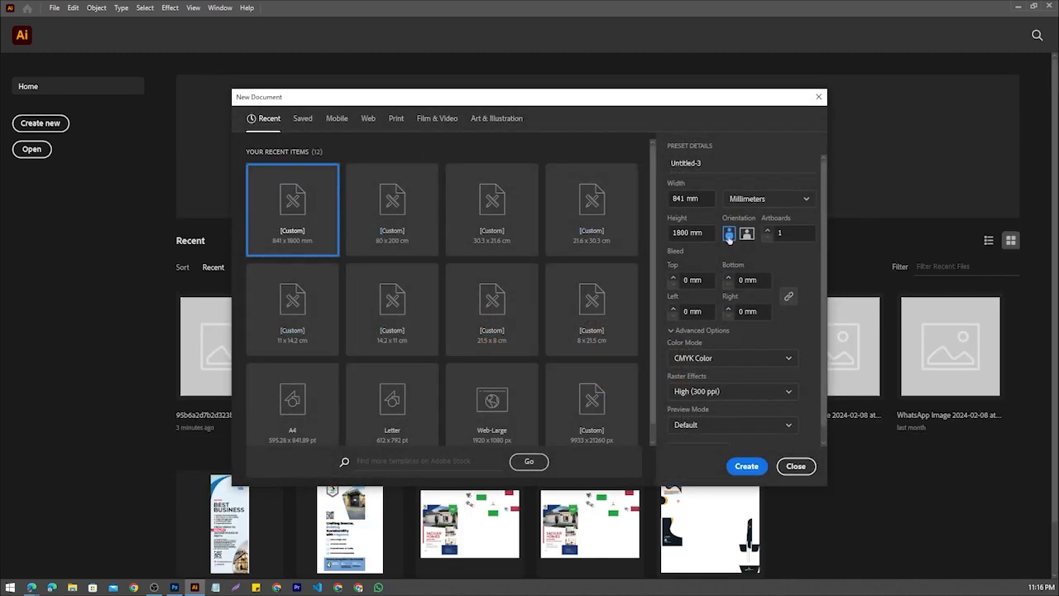
click(747, 203)
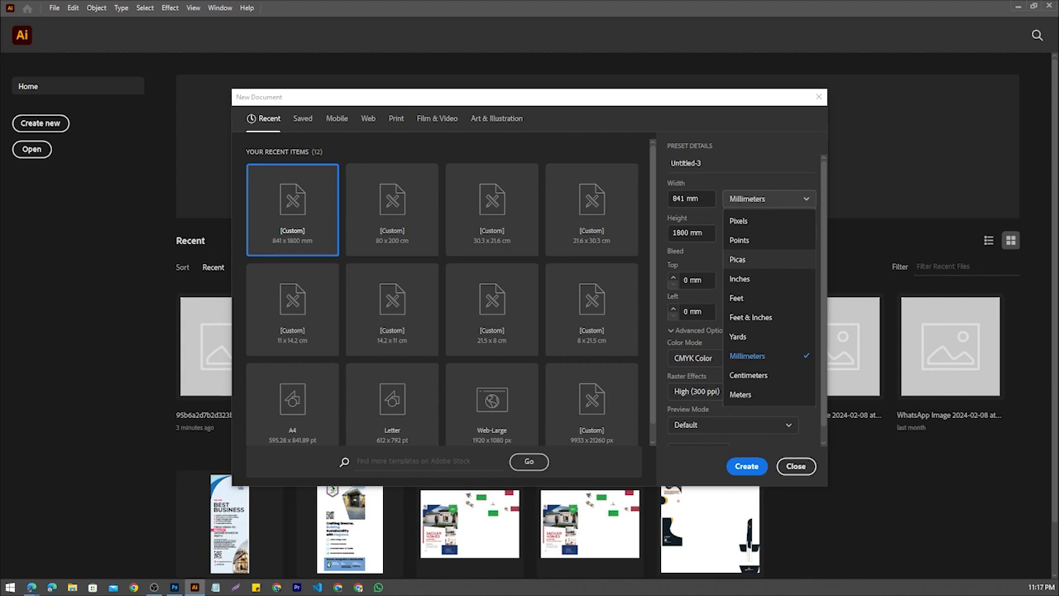
click(741, 222)
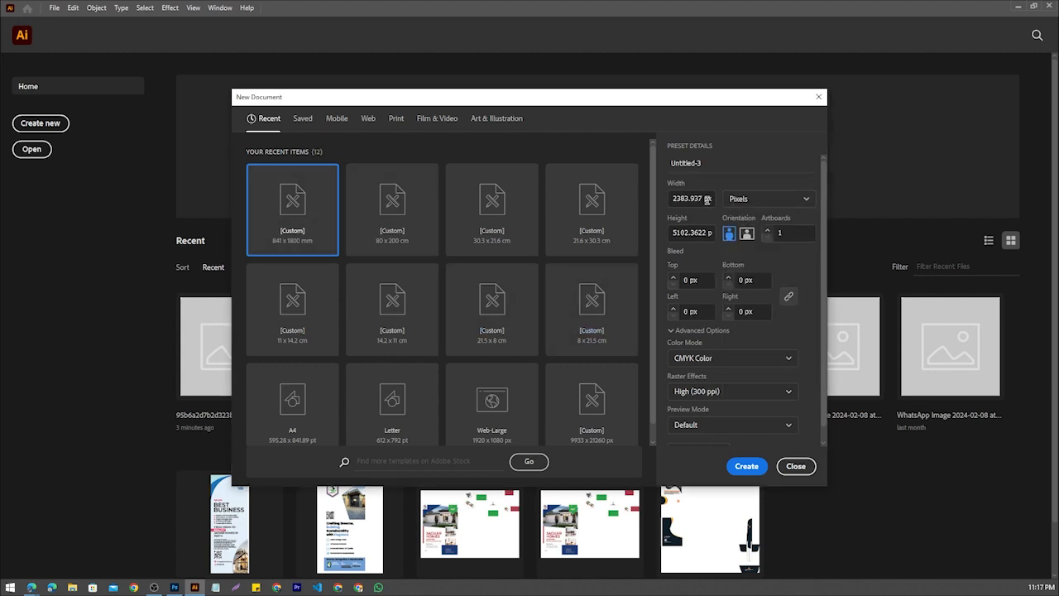
Review the Saved, Mobile, Web, Print, Film & Video, and Art & Illustration document presets
click(303, 119)
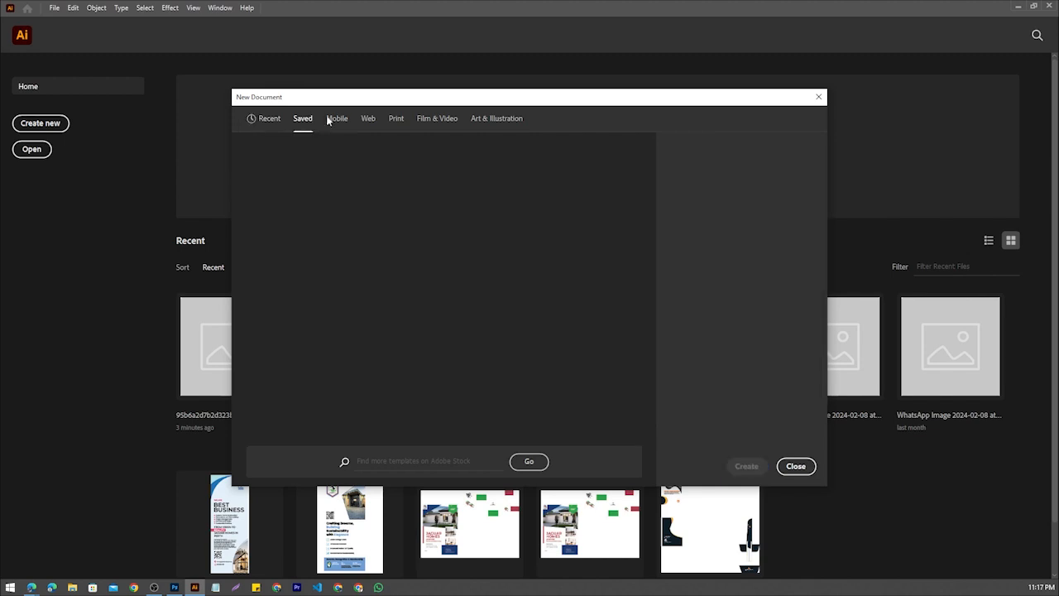
click(334, 120)
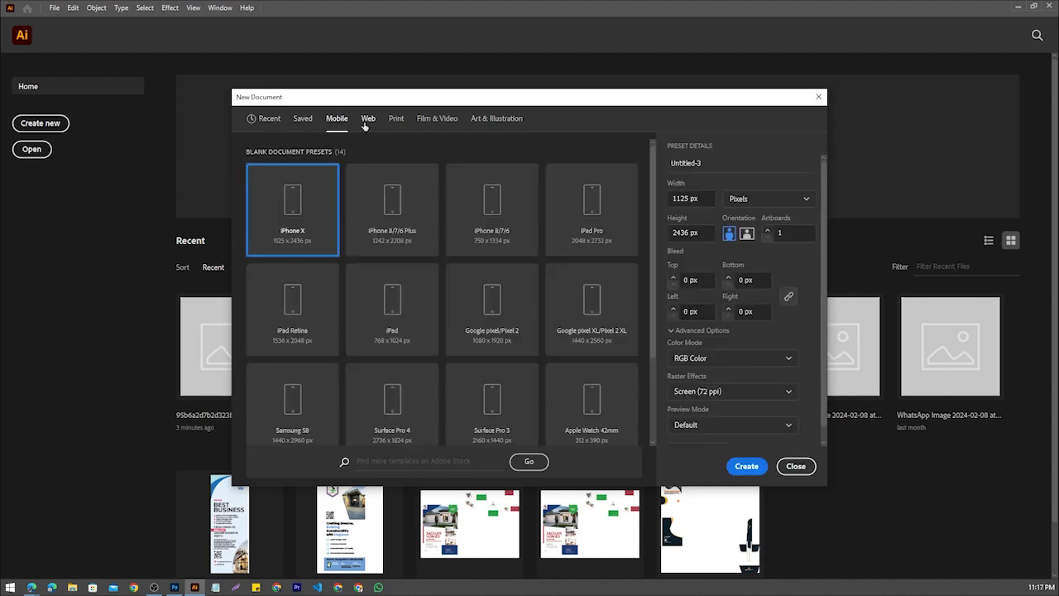
click(366, 120)
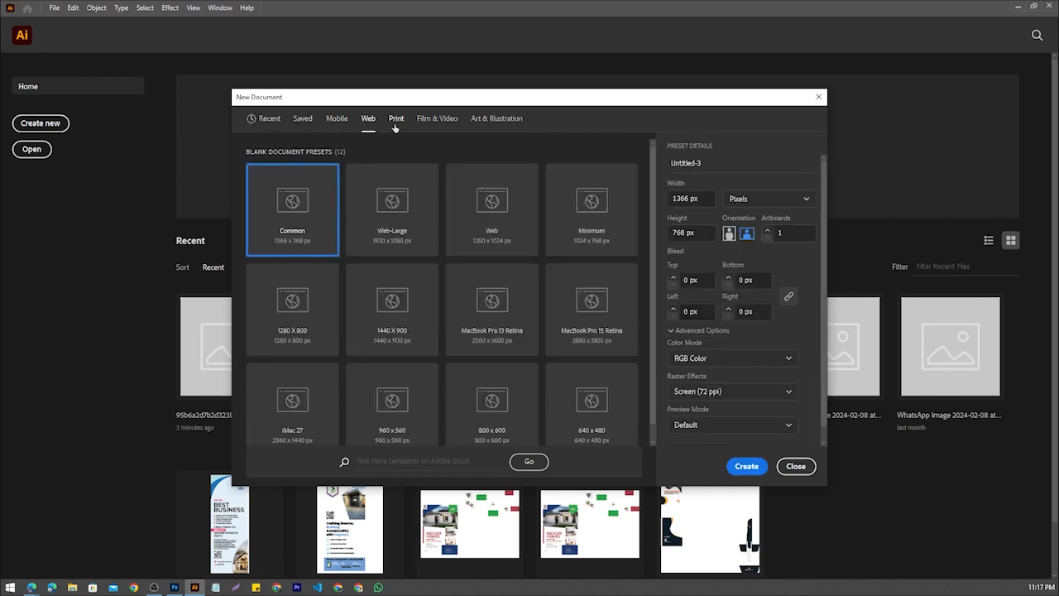
click(396, 122)
click(435, 123)
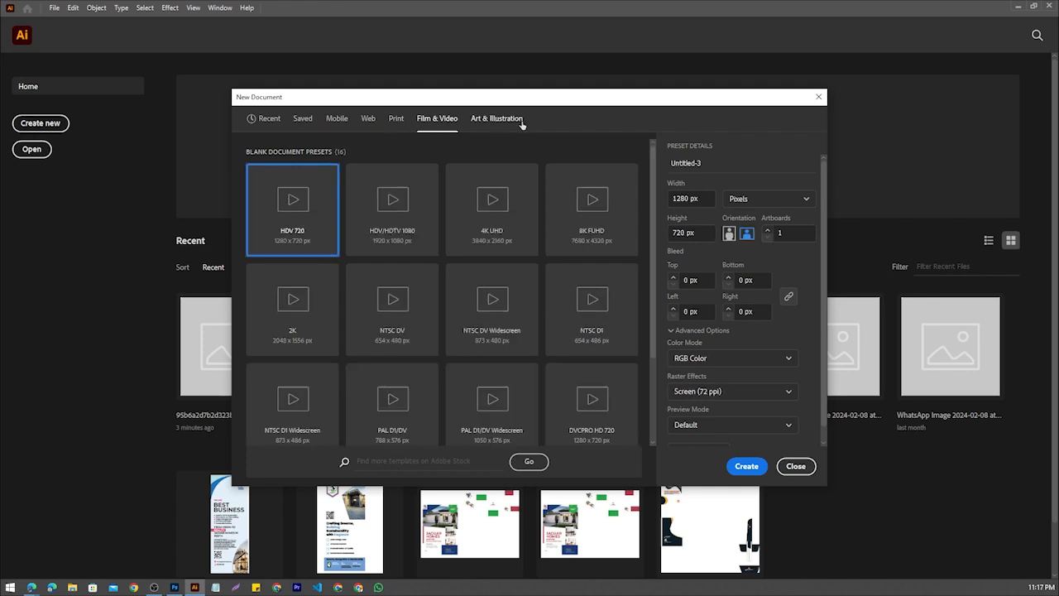
click(495, 120)
Use the Web presets for the new document and set its width and height to 1080 px each
click(368, 121)
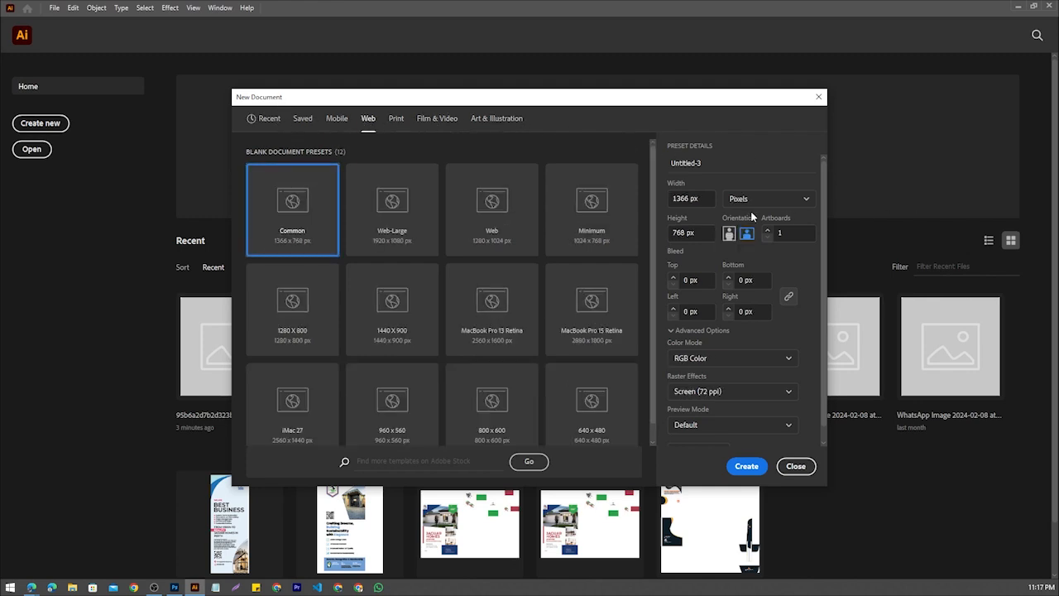
click(683, 203)
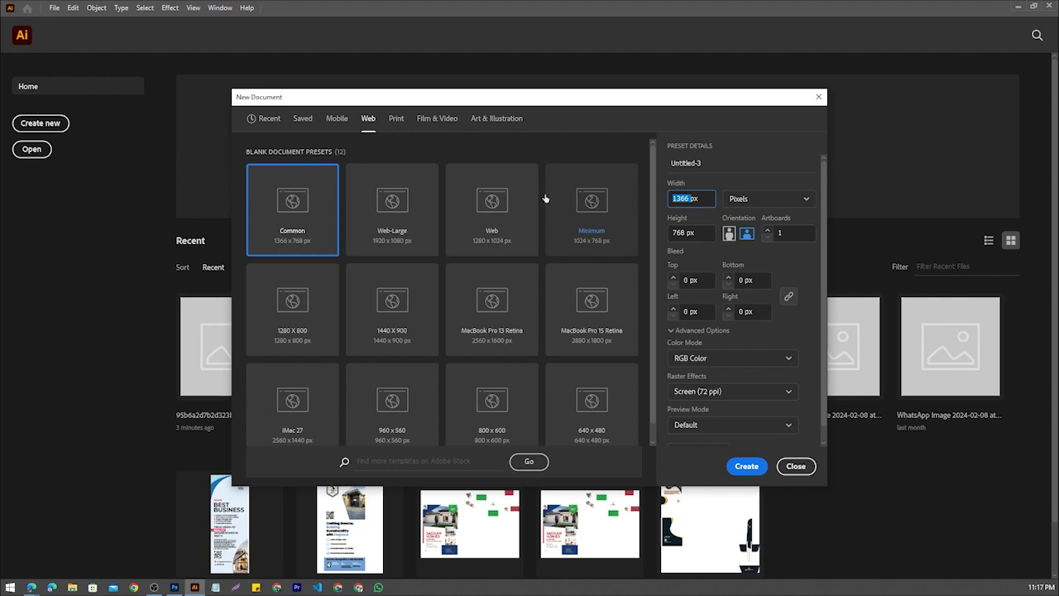
text(1080)
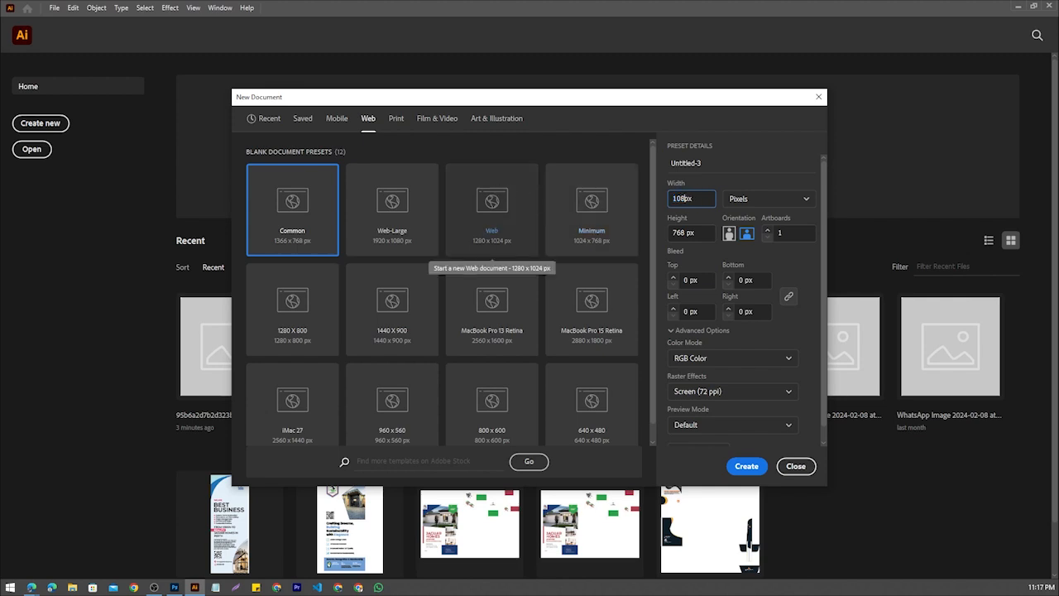
click(685, 232)
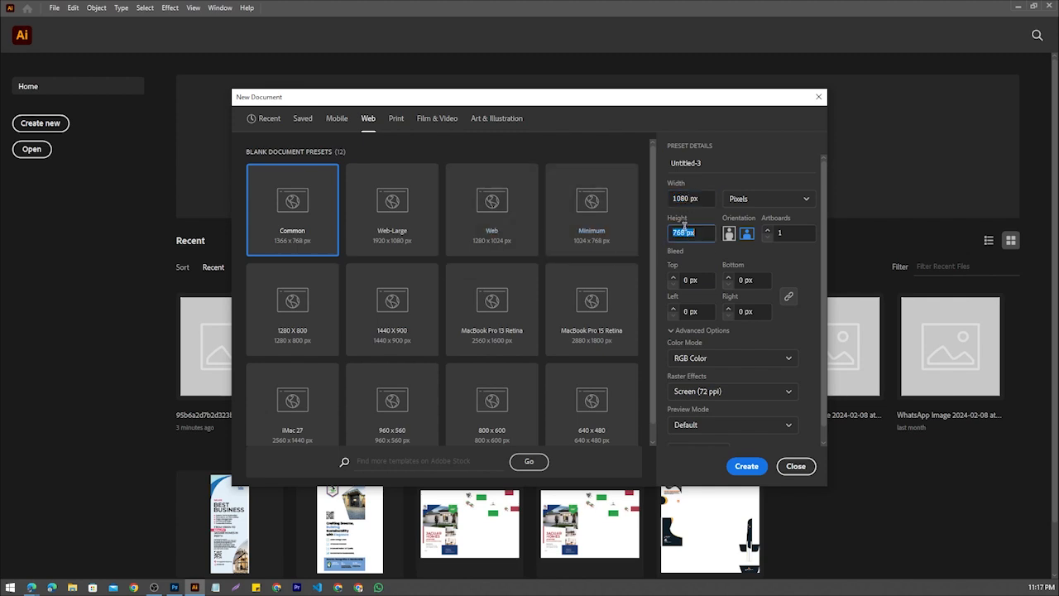
double_click(685, 232)
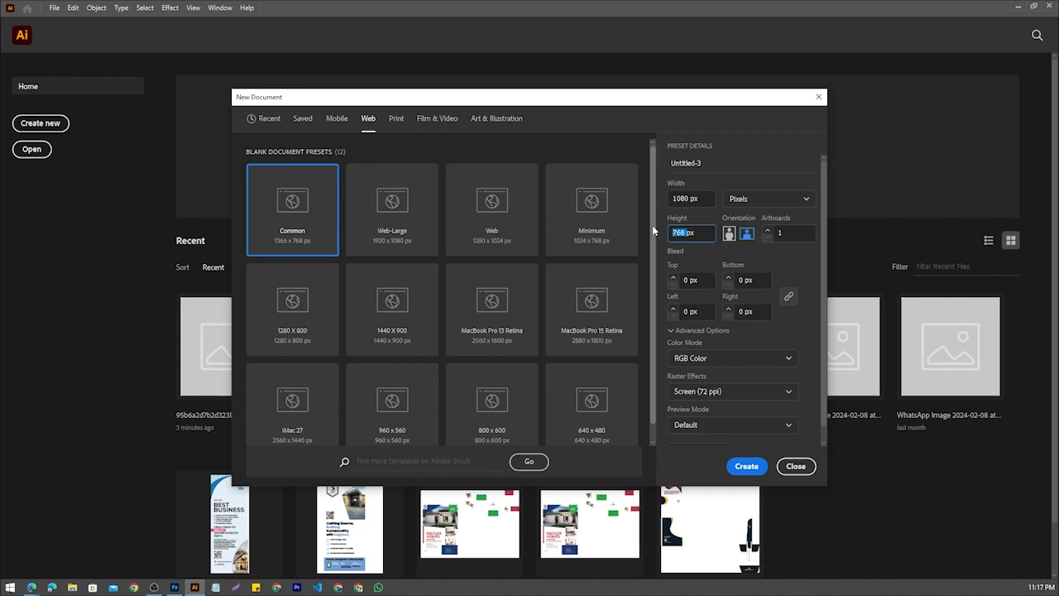
text(1080)
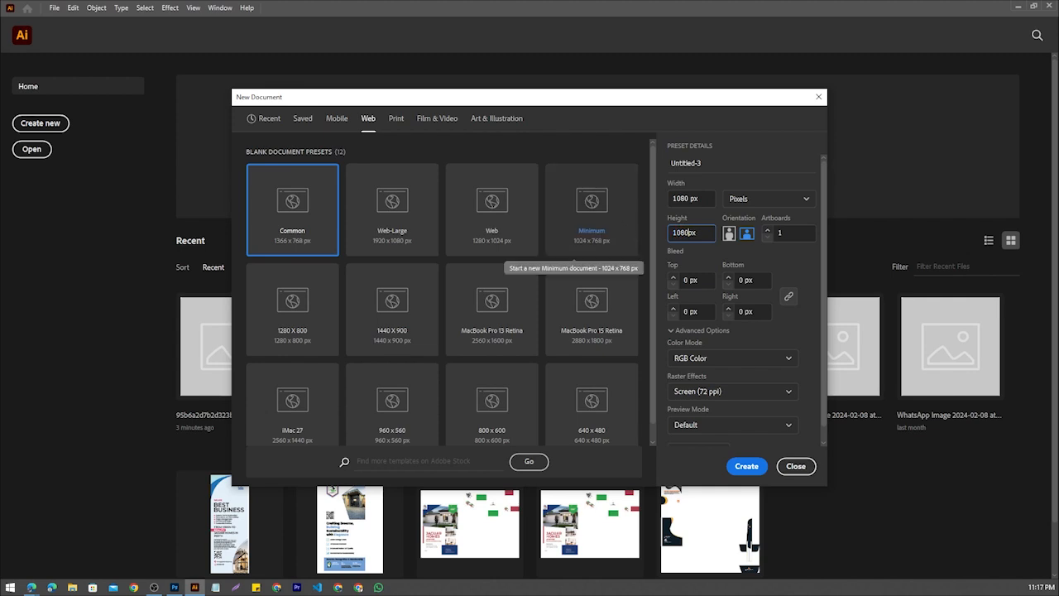
Create the new 1080 x 1080 px document and show the whole artboard in the workspace
click(742, 467)
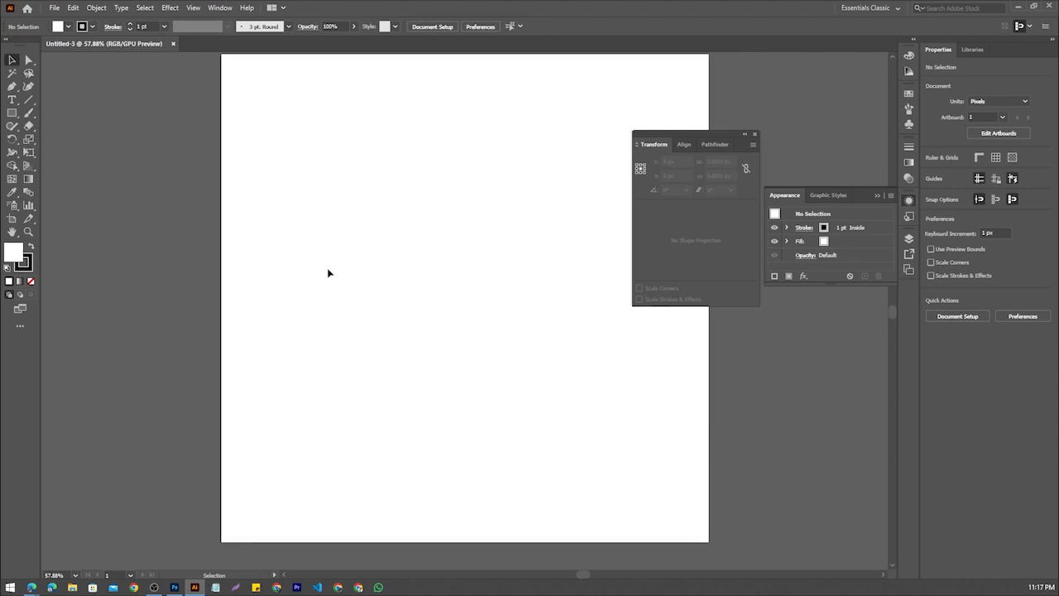
scroll(329, 272, right, 3)
scroll(330, 273, left, 4)
scroll(331, 268, down, 3)
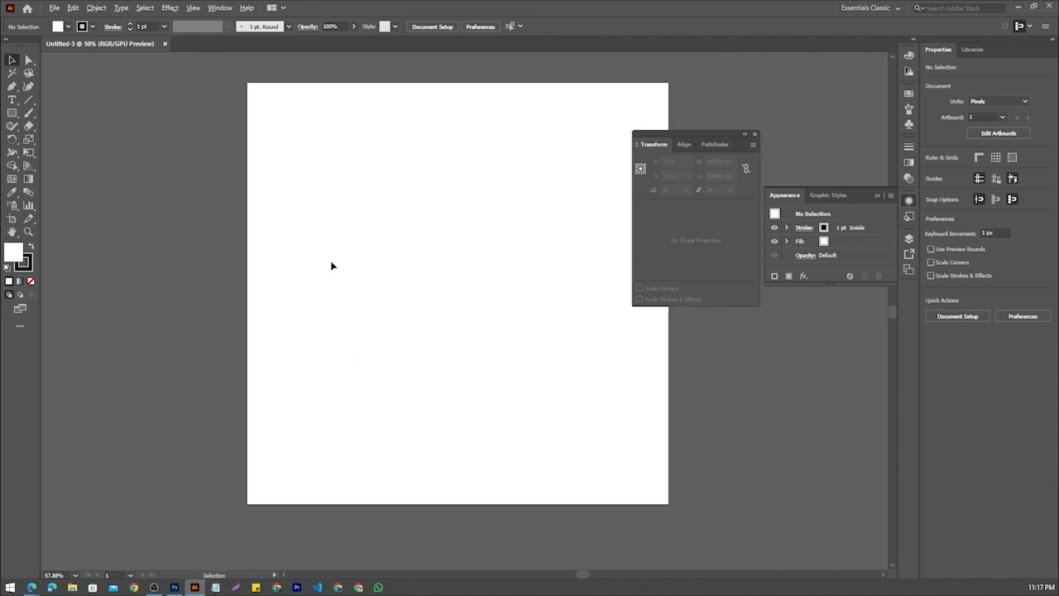
scroll(331, 267, up, 1)
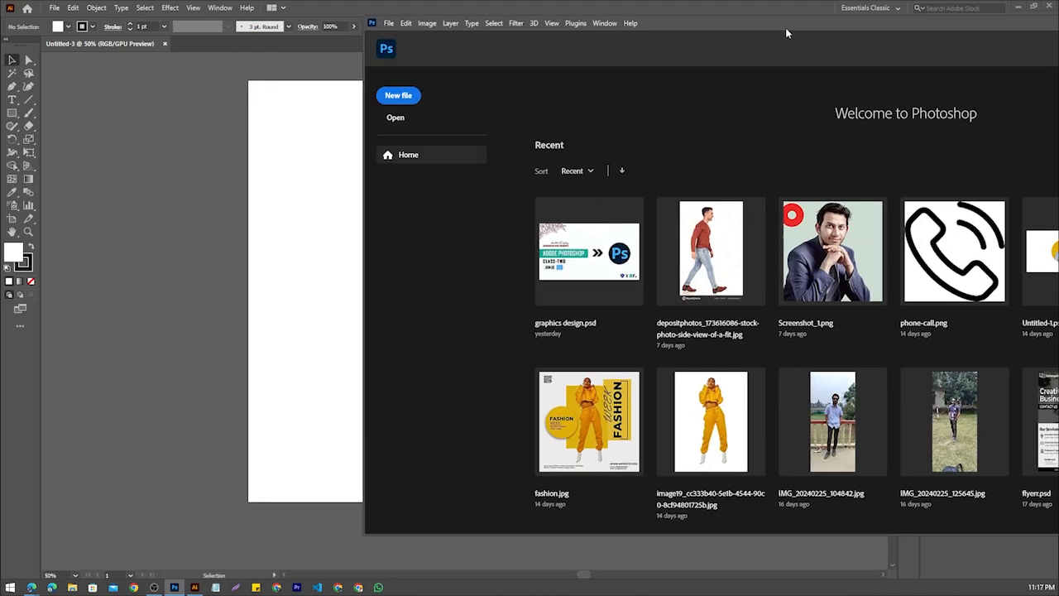
Switch to Photoshop, create a document from the recent 1080 x 1080 px at 72 ppi preset, and position its window beside the Illustrator toolbar
drag(785, 27, 686, 72)
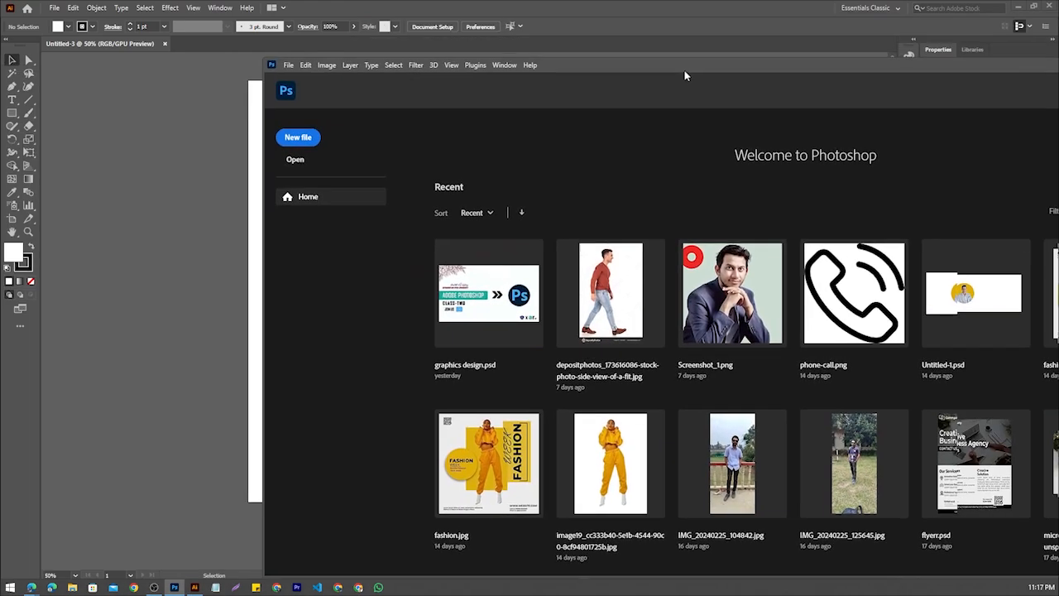
click(298, 137)
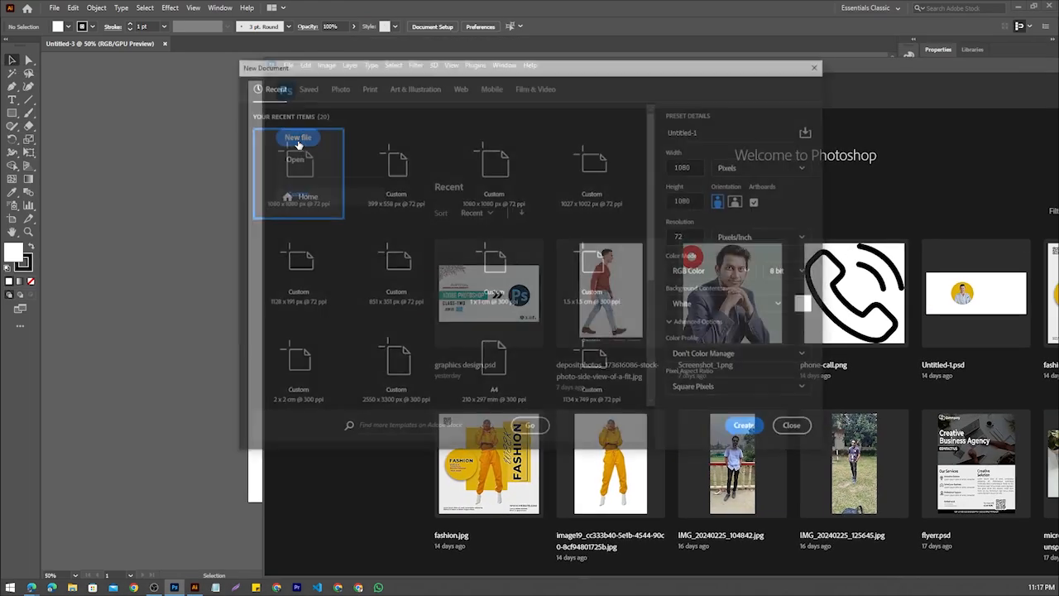
double_click(283, 192)
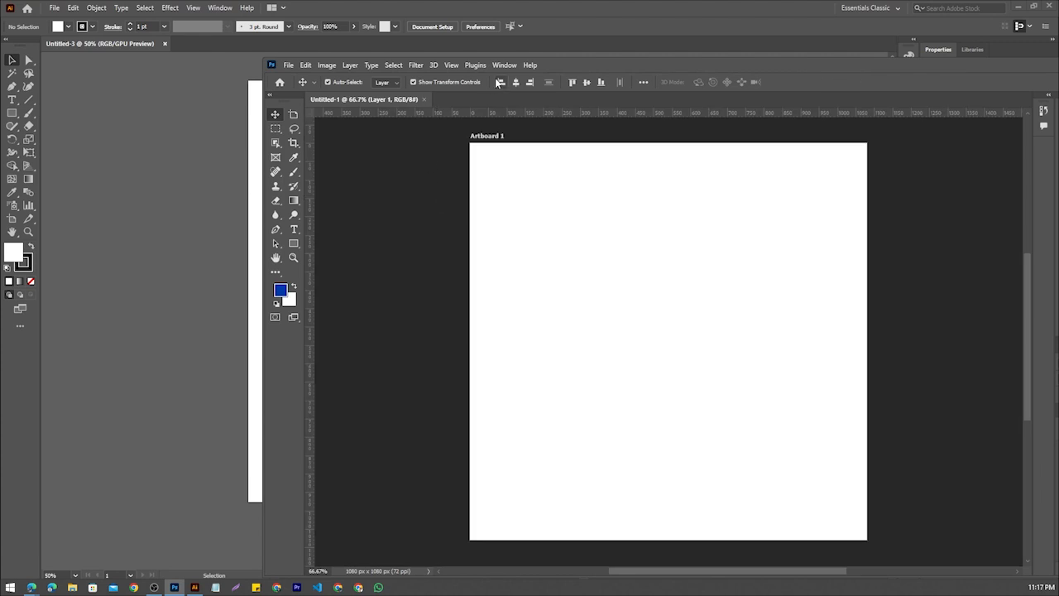
drag(694, 69, 667, 90)
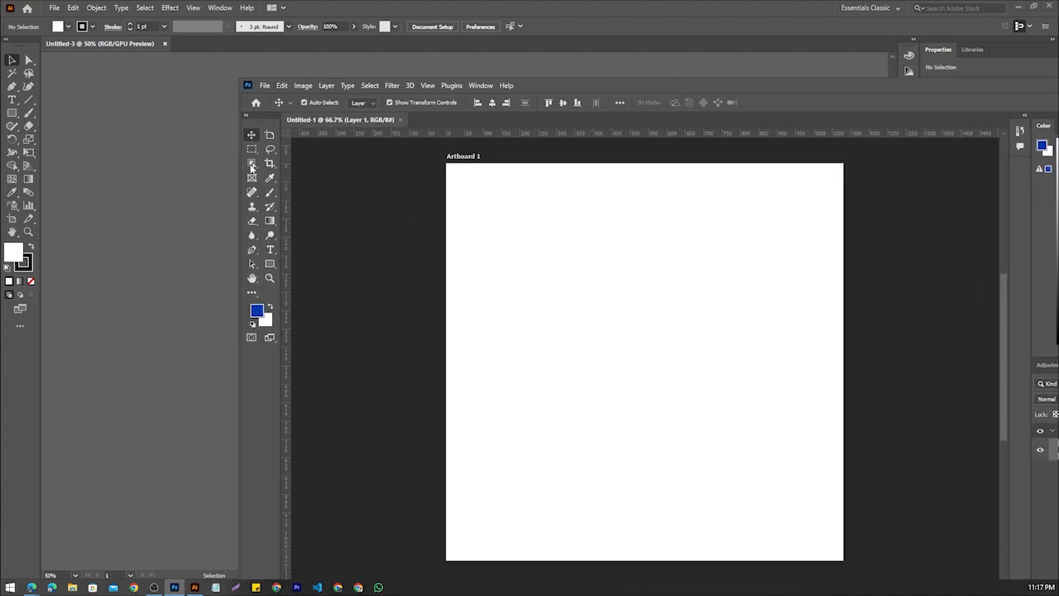
Circle the Illustrator and Photoshop toolbars in red on a screen capture, discard the capture, and return to Illustrator
key(Print)
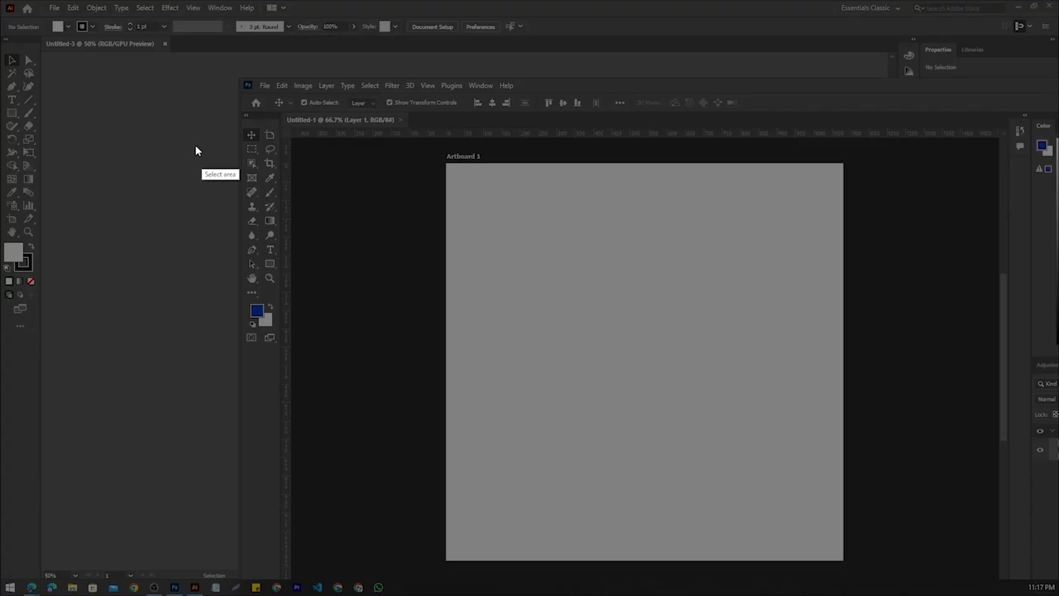
drag(2, 29, 411, 441)
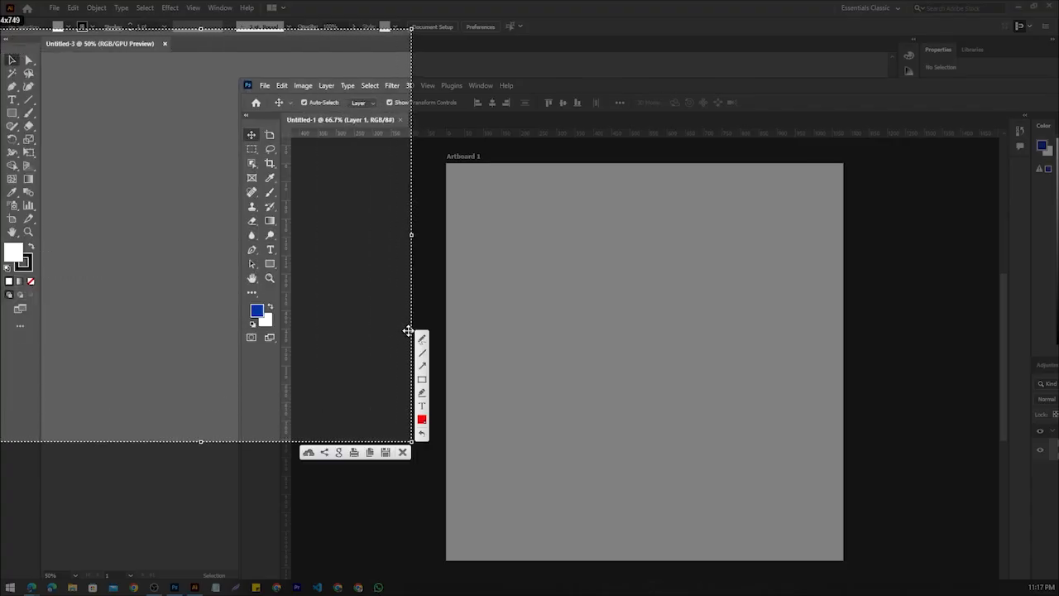
click(423, 340)
drag(241, 92, 241, 91)
drag(310, 222, 276, 118)
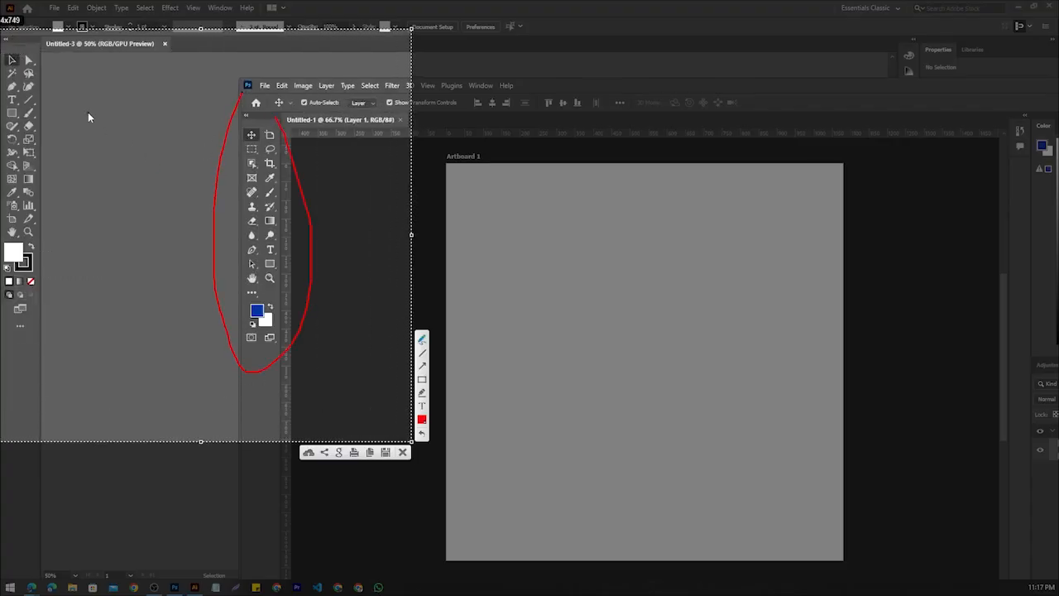
mouse_move(19, 47)
mouse_down()
mouse_move(51, 335)
mouse_move(64, 94)
mouse_move(41, 25)
mouse_up()
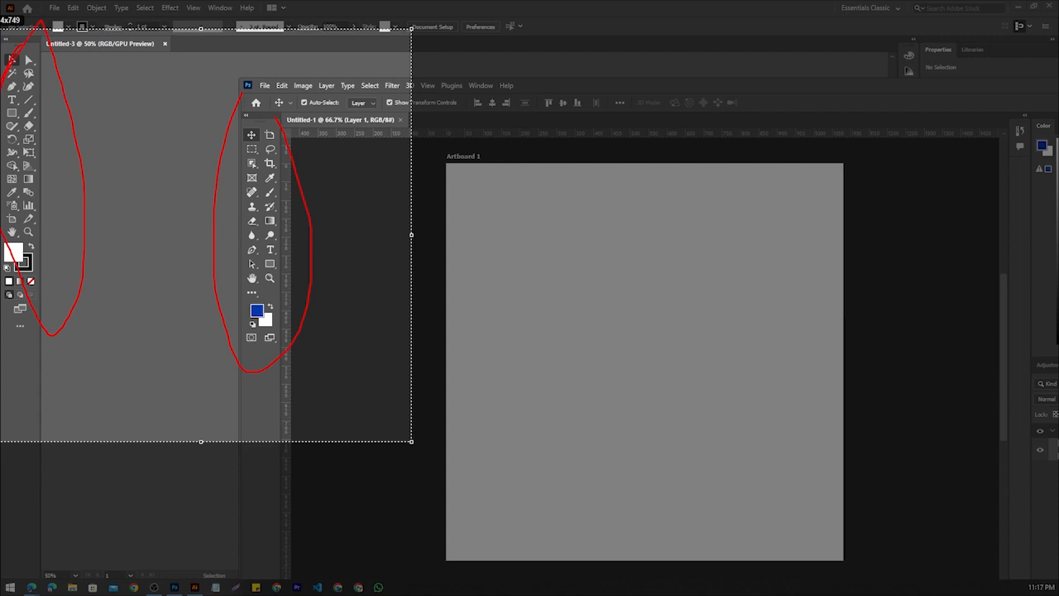
mouse_move(2, 296)
mouse_down()
mouse_move(43, 23)
mouse_move(4, 55)
mouse_up()
mouse_move(299, 187)
mouse_down()
mouse_move(339, 196)
mouse_move(447, 189)
mouse_up()
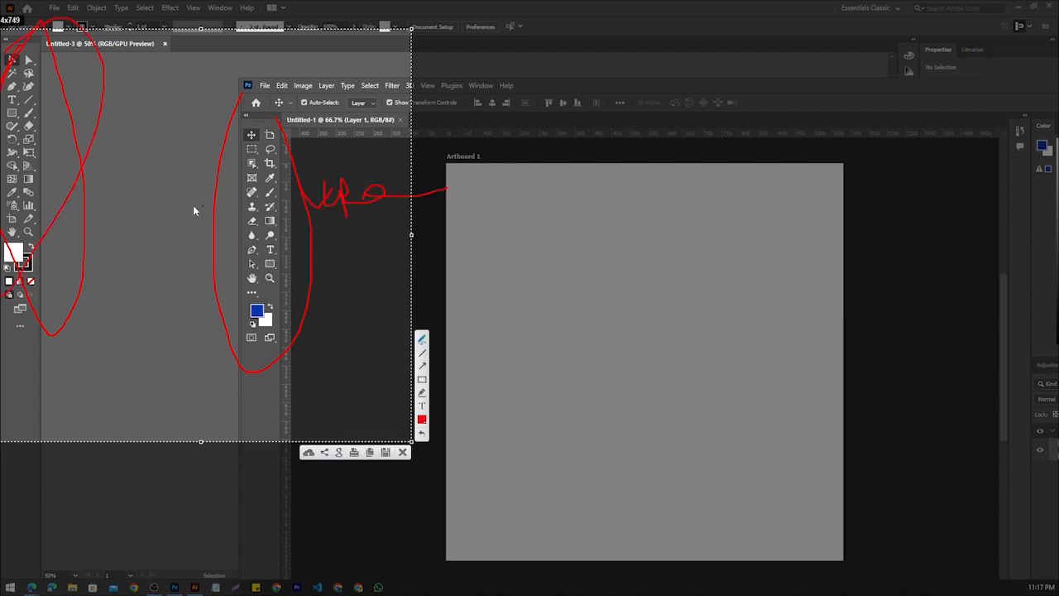
drag(37, 188, 104, 163)
click(403, 453)
double_click(902, 87)
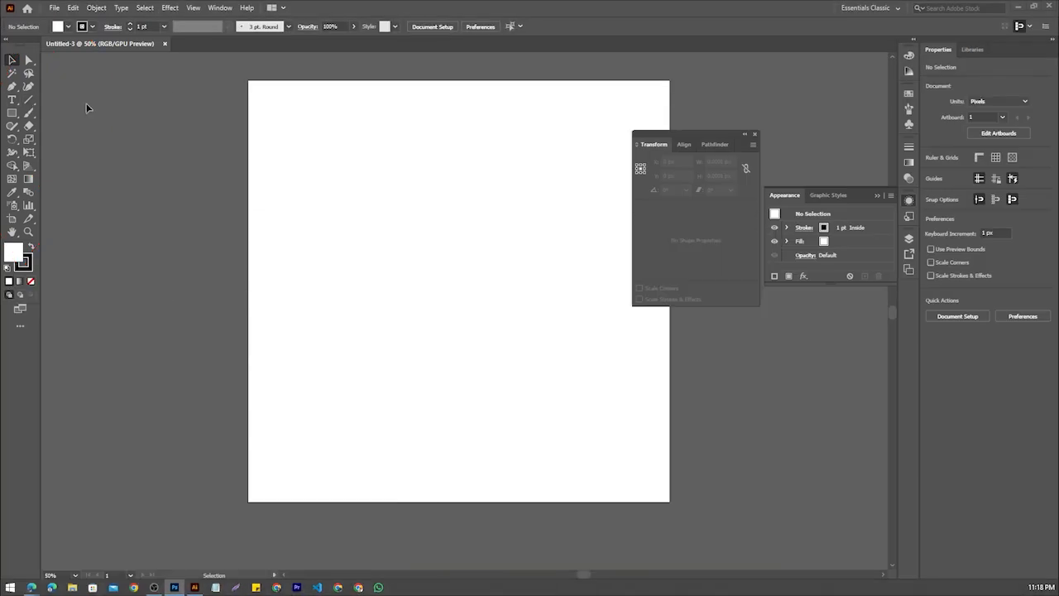
Look through the menu bar's command lists and move the floating Transform, Align and Pathfinder panel group onto the artboard
click(54, 8)
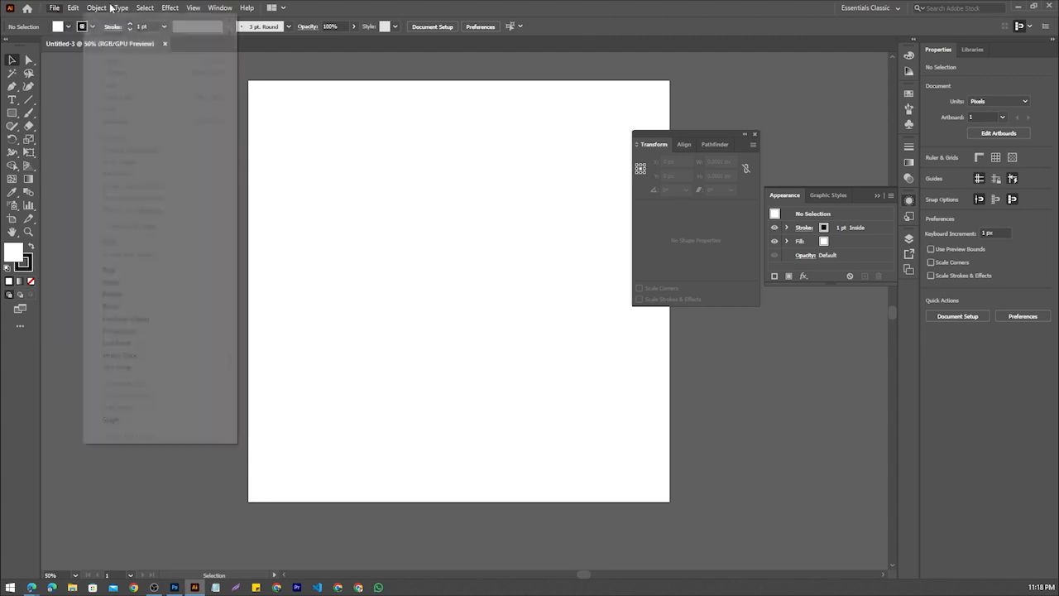
mouse_move(191, 8)
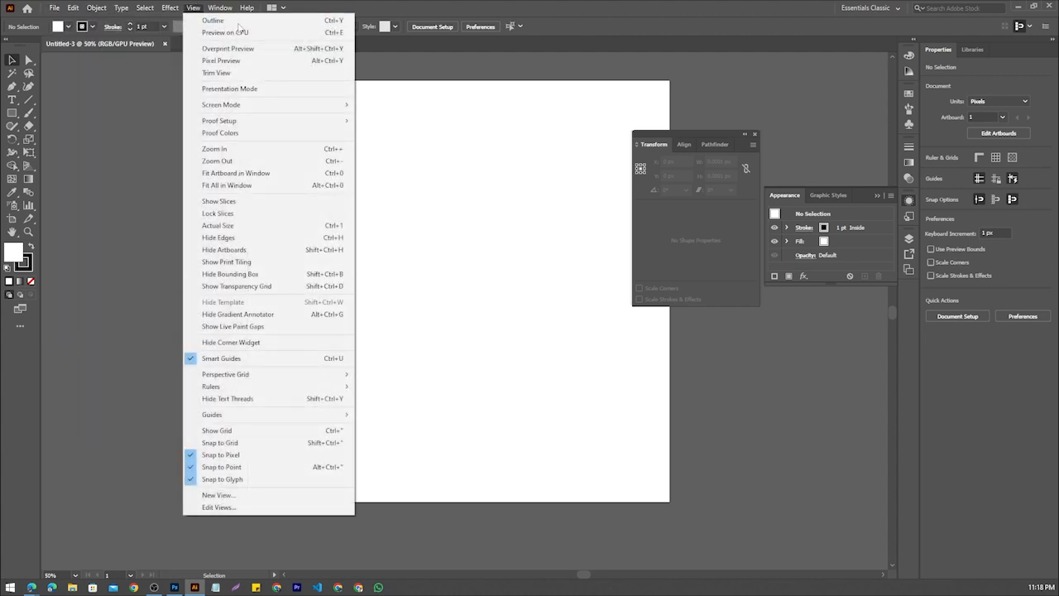
mouse_move(225, 16)
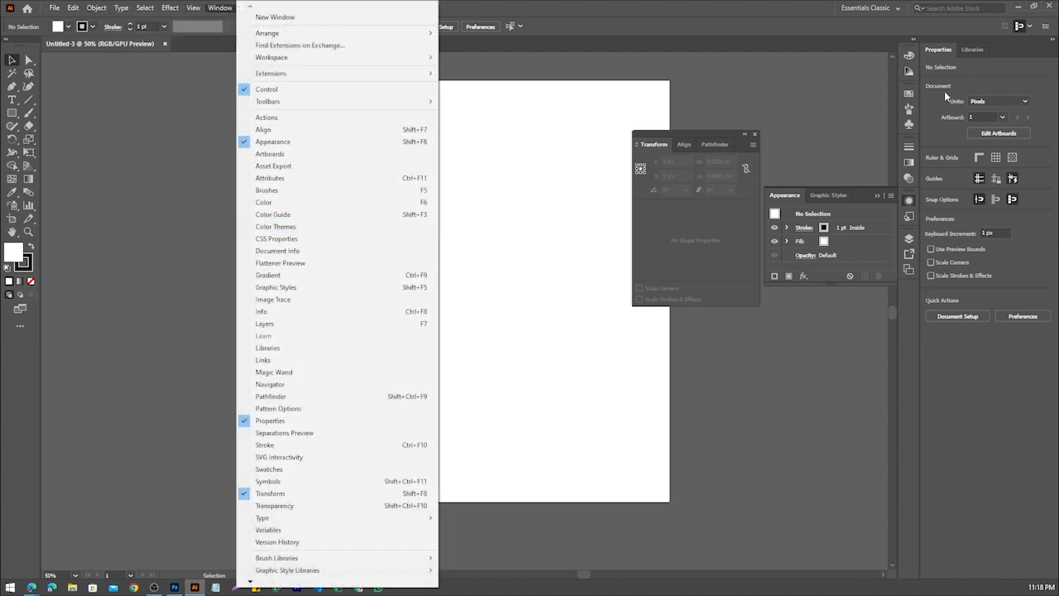
click(677, 145)
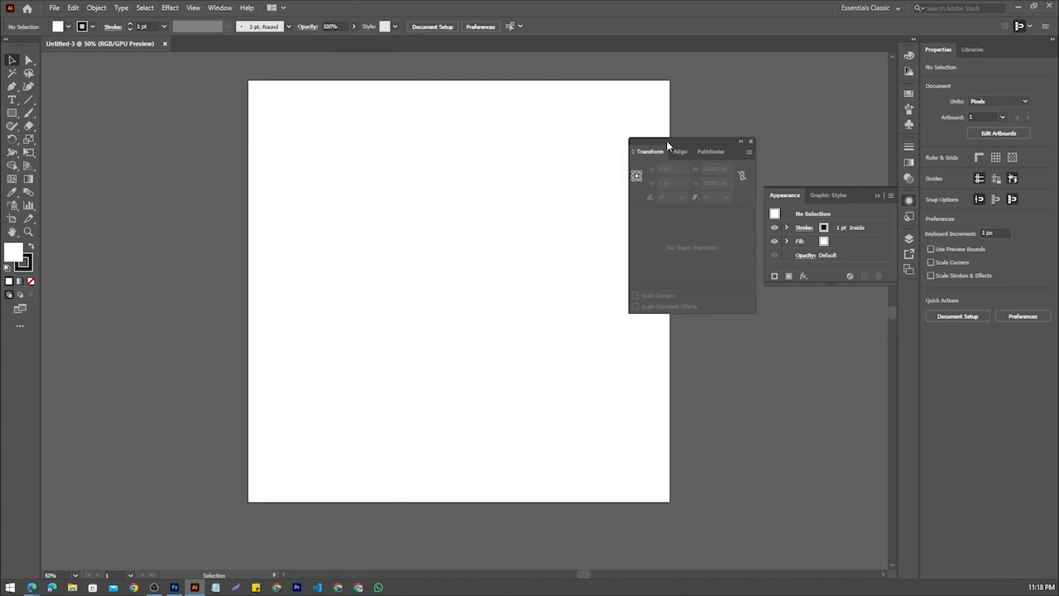
drag(675, 135, 543, 171)
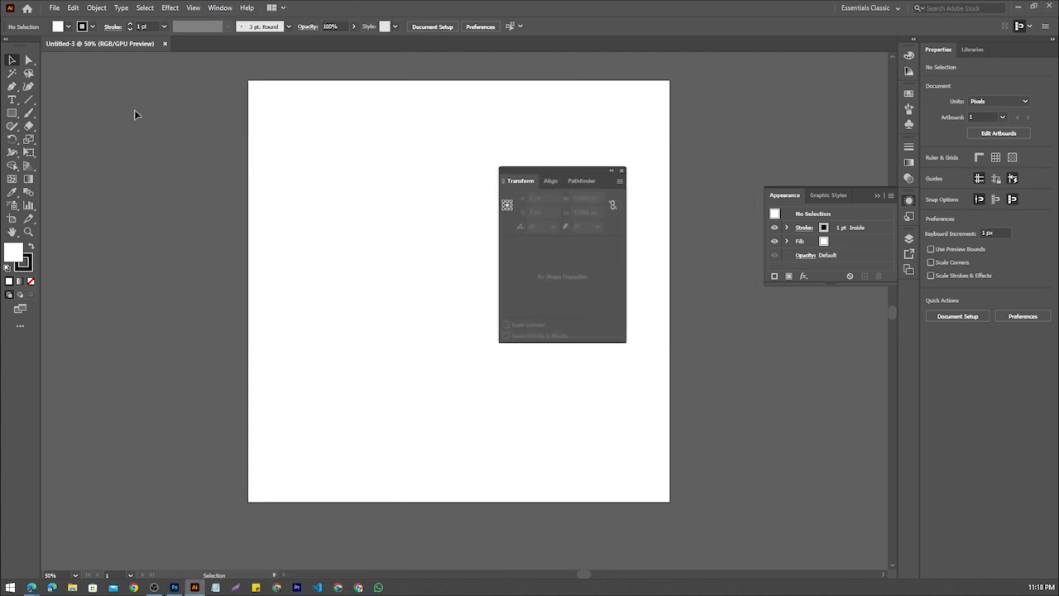
drag(564, 170, 587, 127)
Show the Graphic Styles panel and detach it from the Appearance group, floating it over the artboard's left edge
click(220, 8)
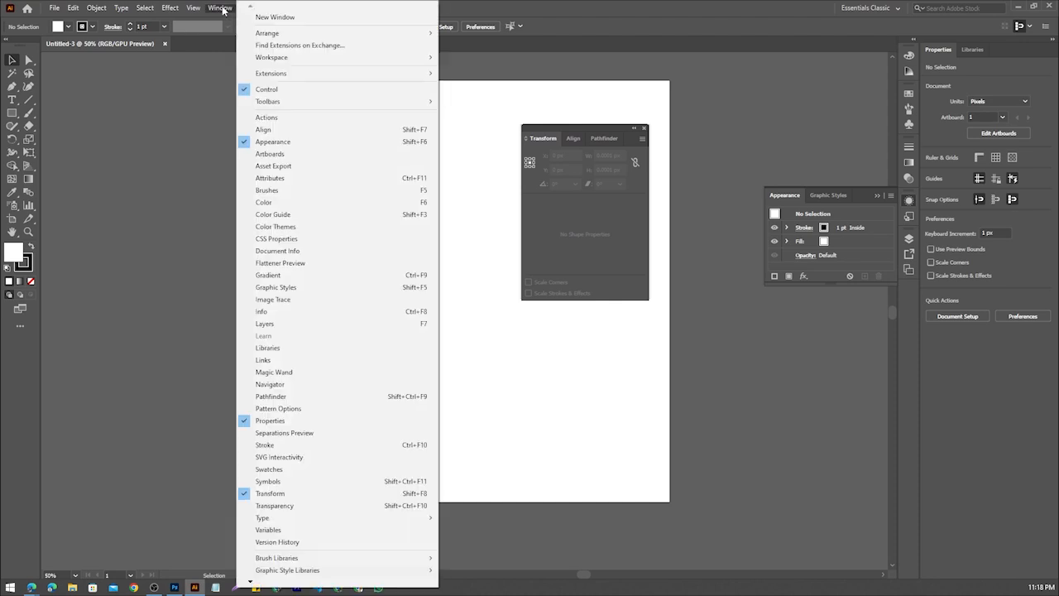
click(305, 292)
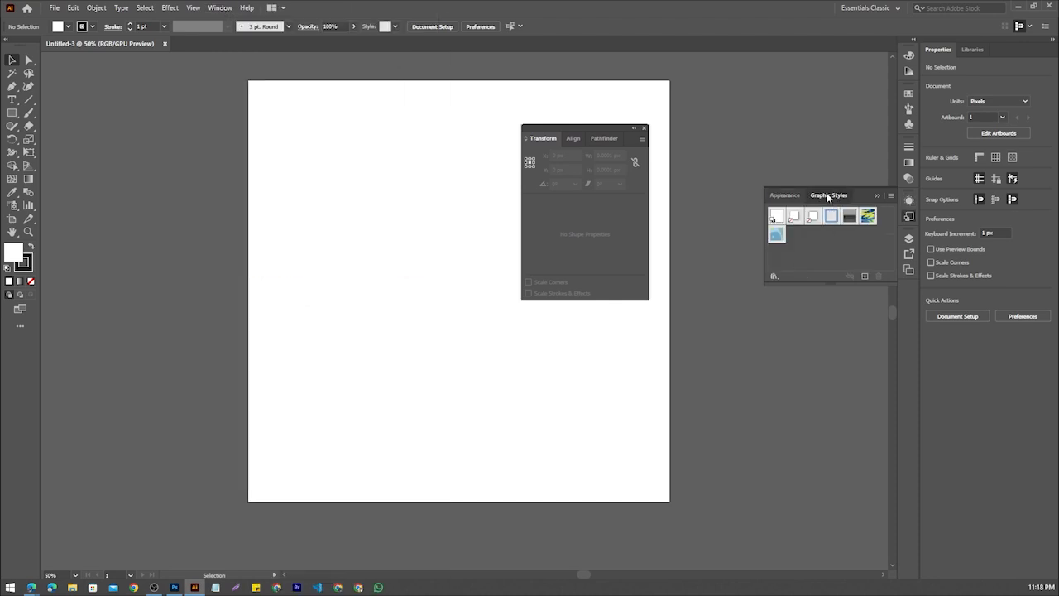
drag(828, 195, 199, 213)
Bring up the Pathfinder panel and separate it from its group, floating it near the artboard's upper edge
click(221, 7)
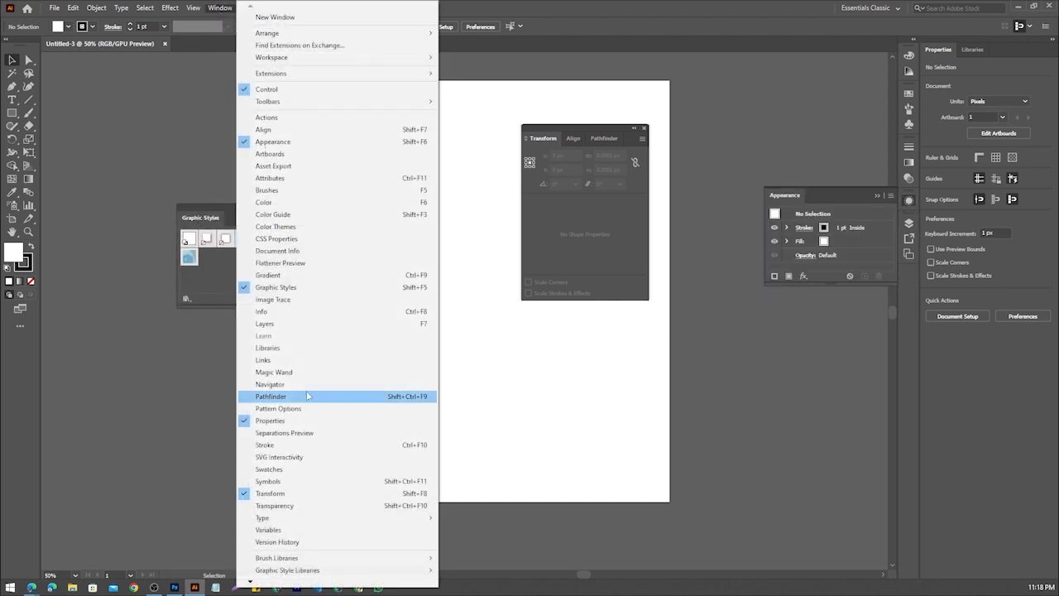
click(307, 396)
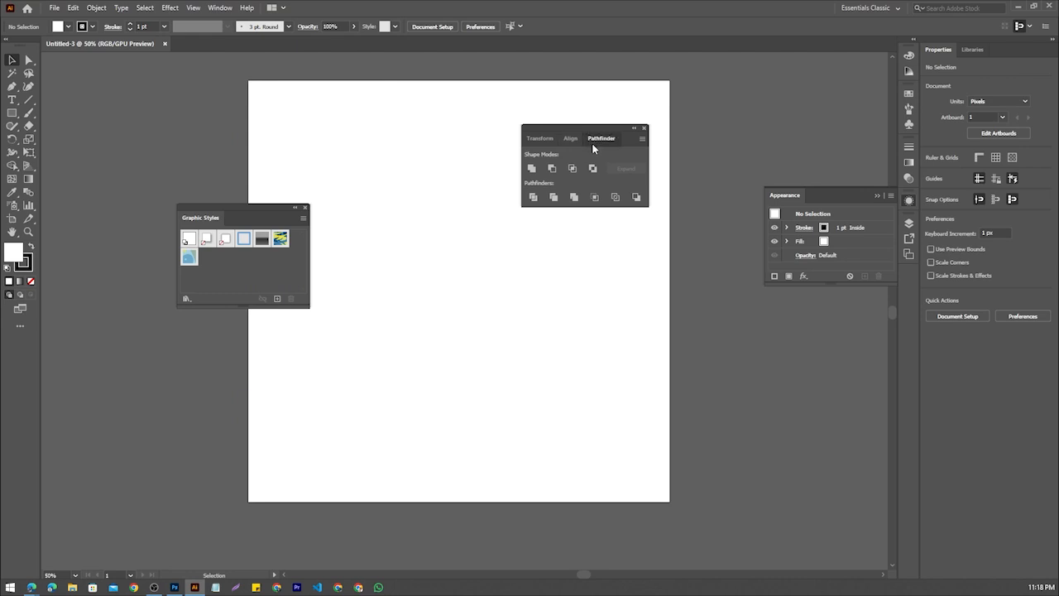
drag(591, 143, 330, 121)
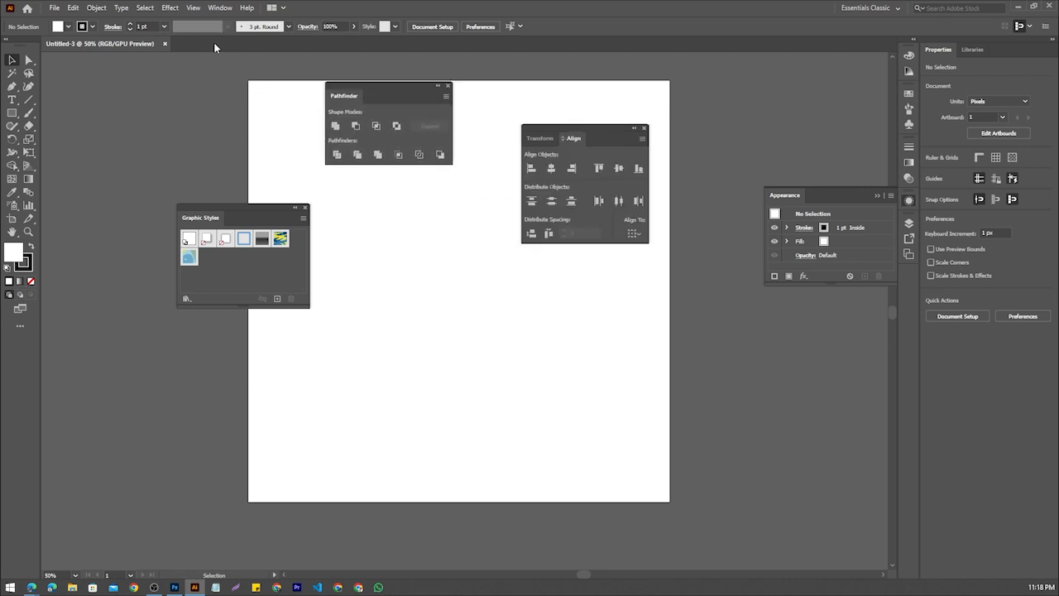
Bring up the Transform panel and detach it from the Align panel, floating it over the middle of the artboard
click(220, 7)
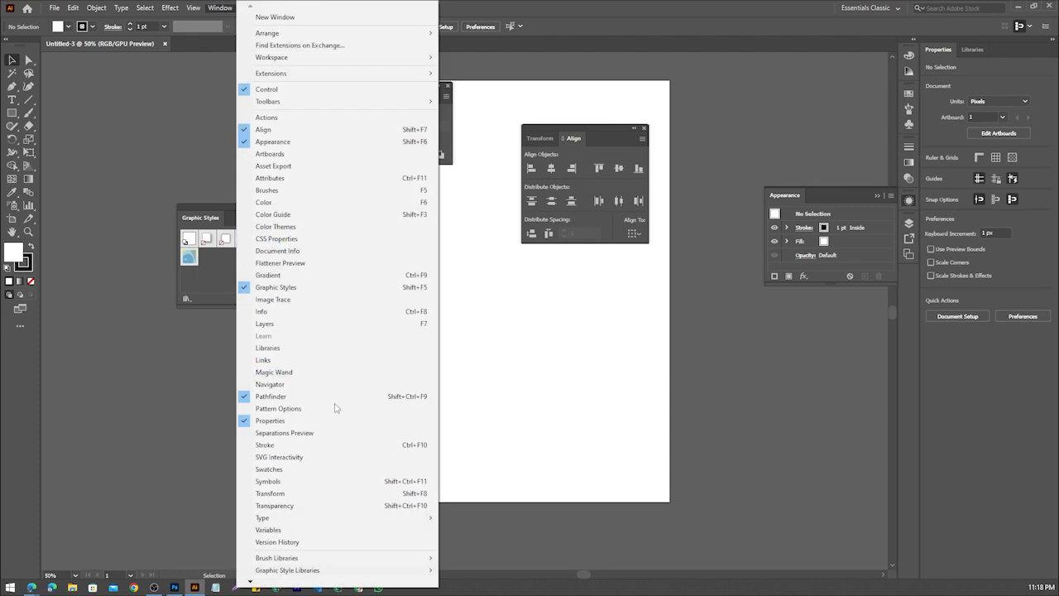
click(306, 493)
drag(544, 138, 475, 226)
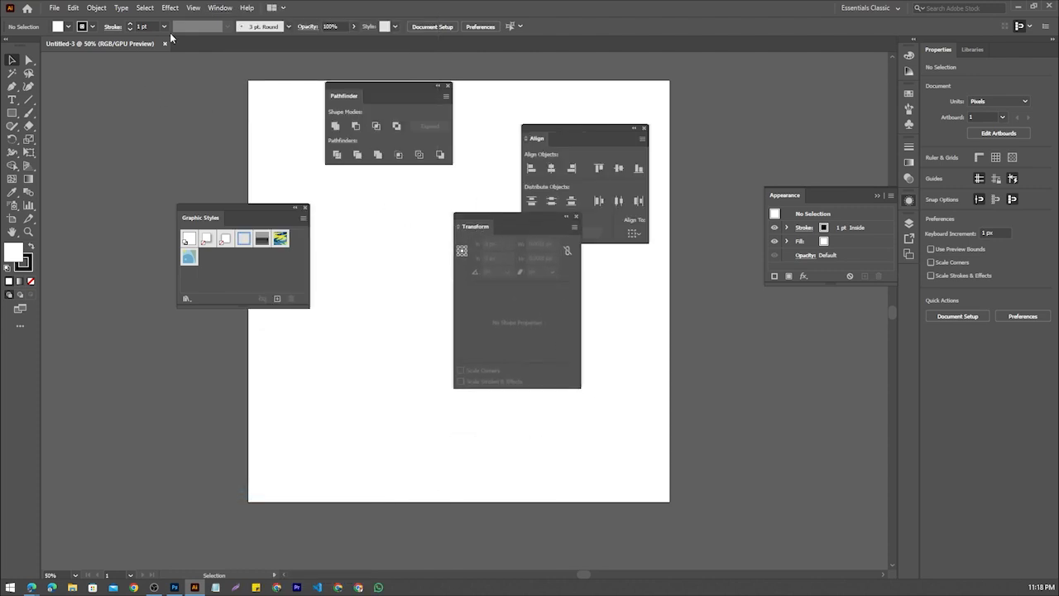
Close the Transform panel and shift the floating Align and Pathfinder panels slightly lower on the artboard
click(221, 8)
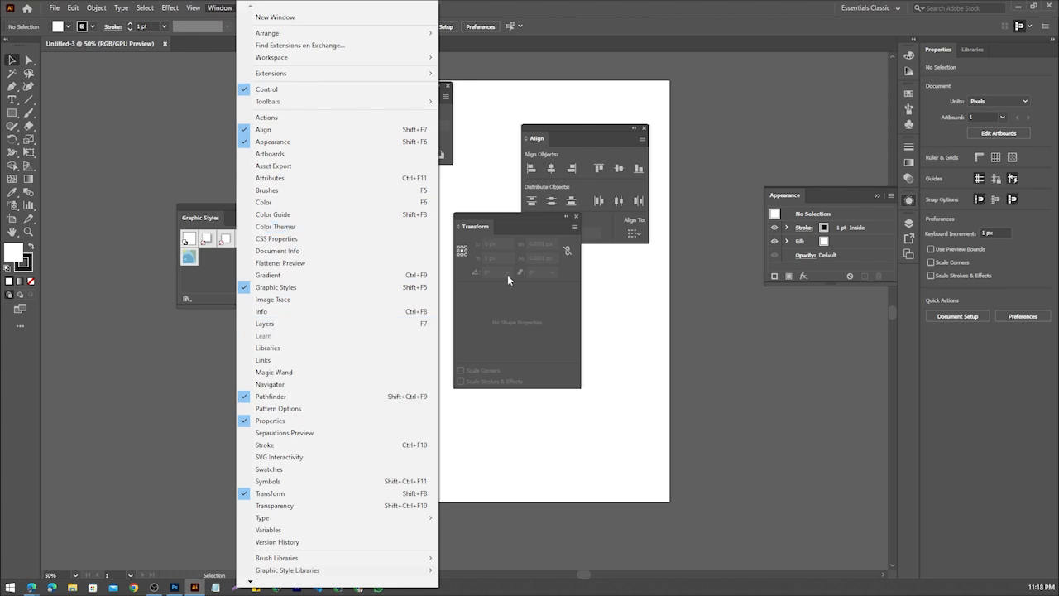
click(577, 216)
click(577, 217)
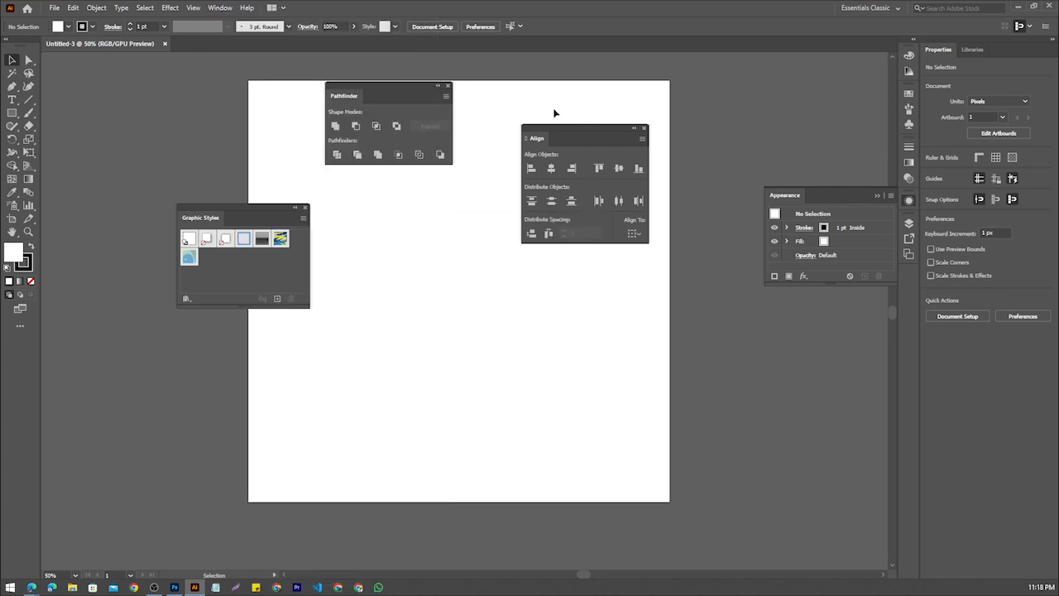
drag(577, 126, 577, 151)
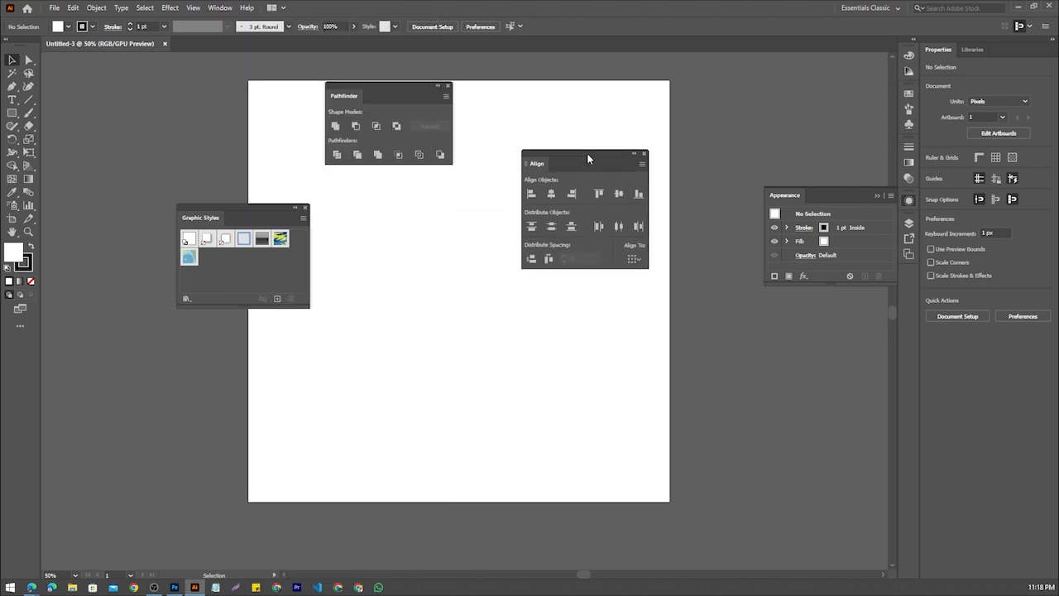
drag(392, 84, 403, 115)
Show the Image Trace panel and place it just below the Pathfinder panel
click(211, 9)
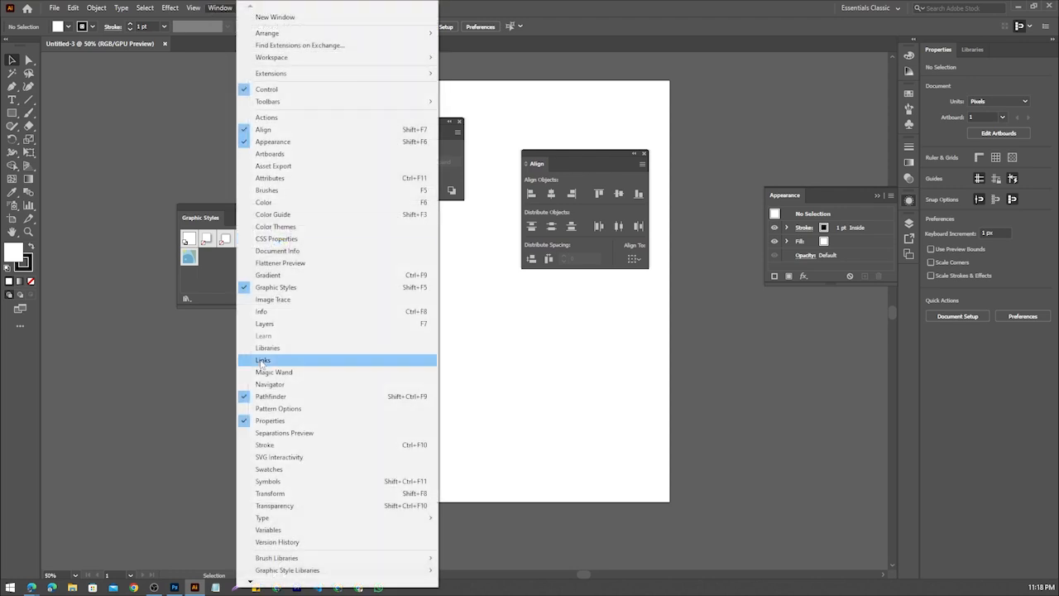
click(291, 299)
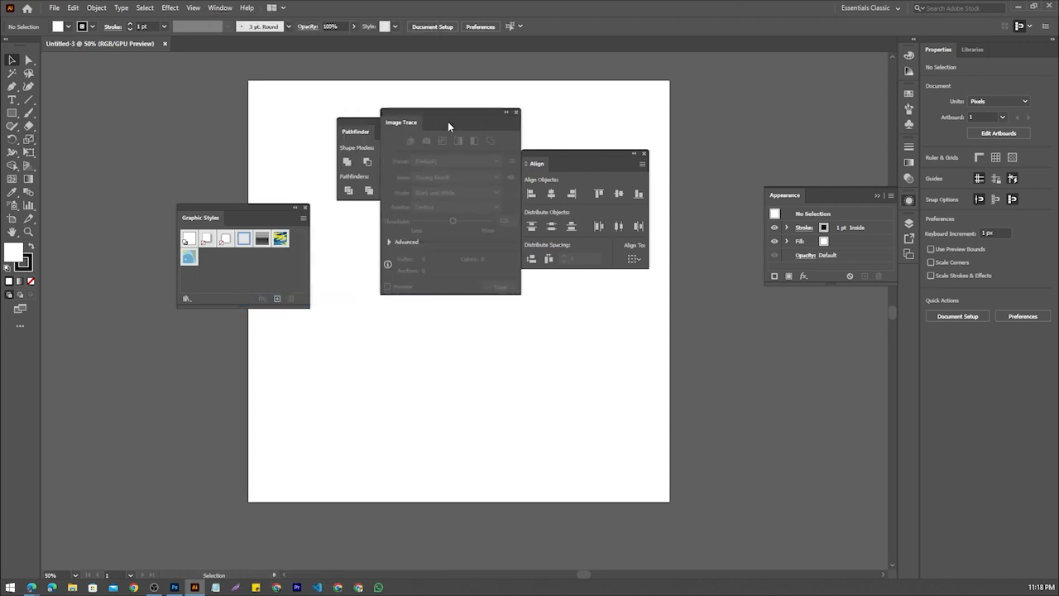
drag(447, 121, 437, 289)
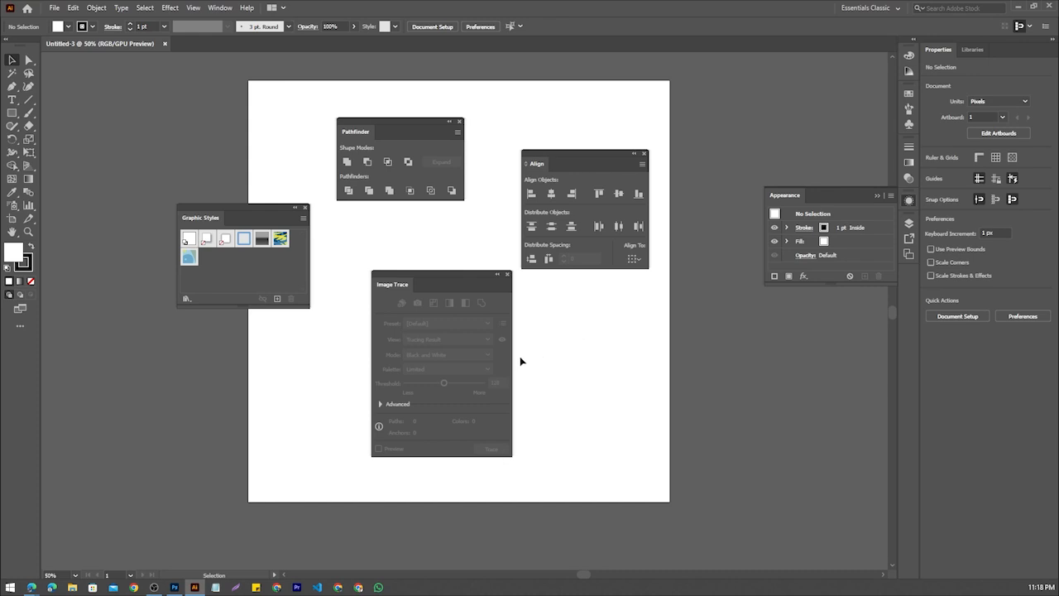
drag(450, 277, 451, 218)
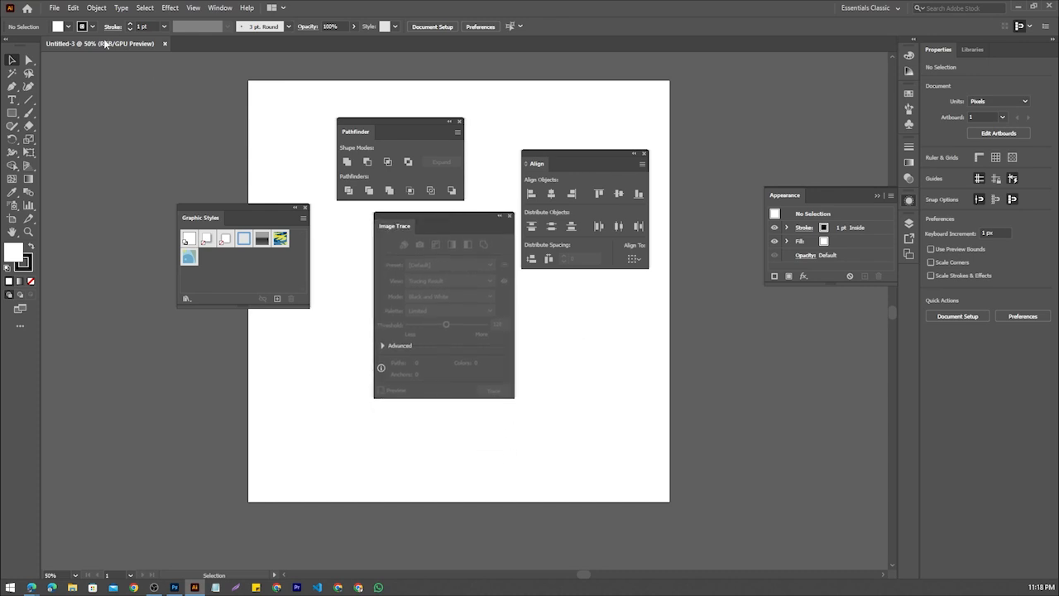
Show the Color panel and close the floating Image Trace panel
click(218, 8)
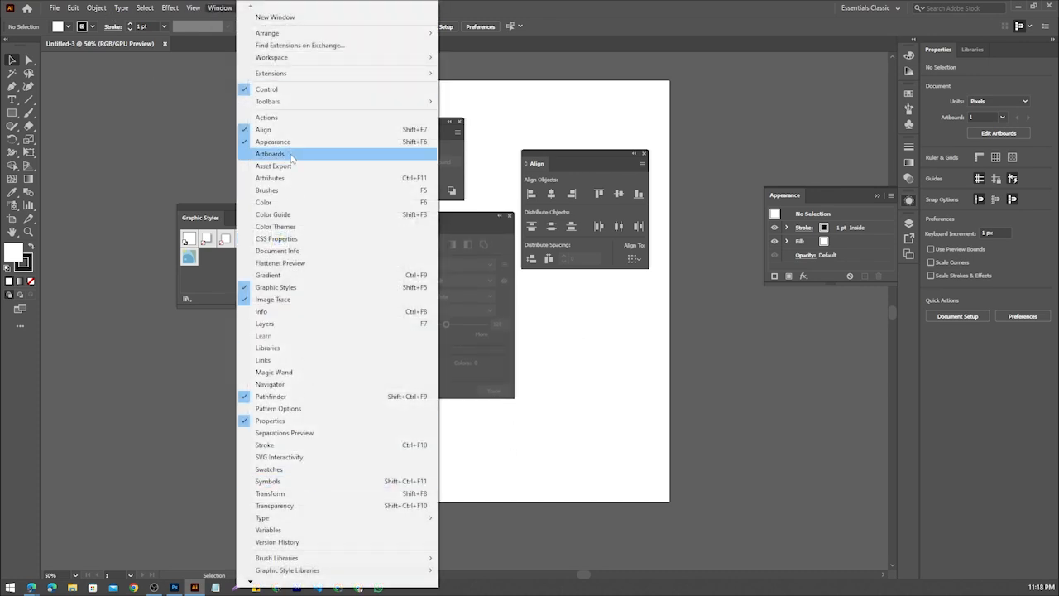
click(291, 204)
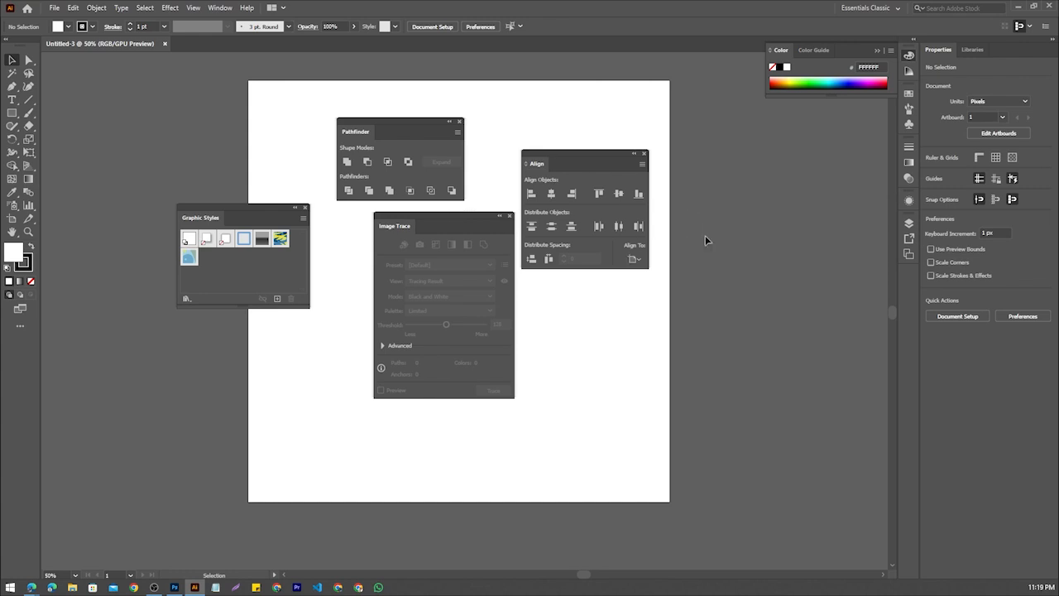
click(509, 216)
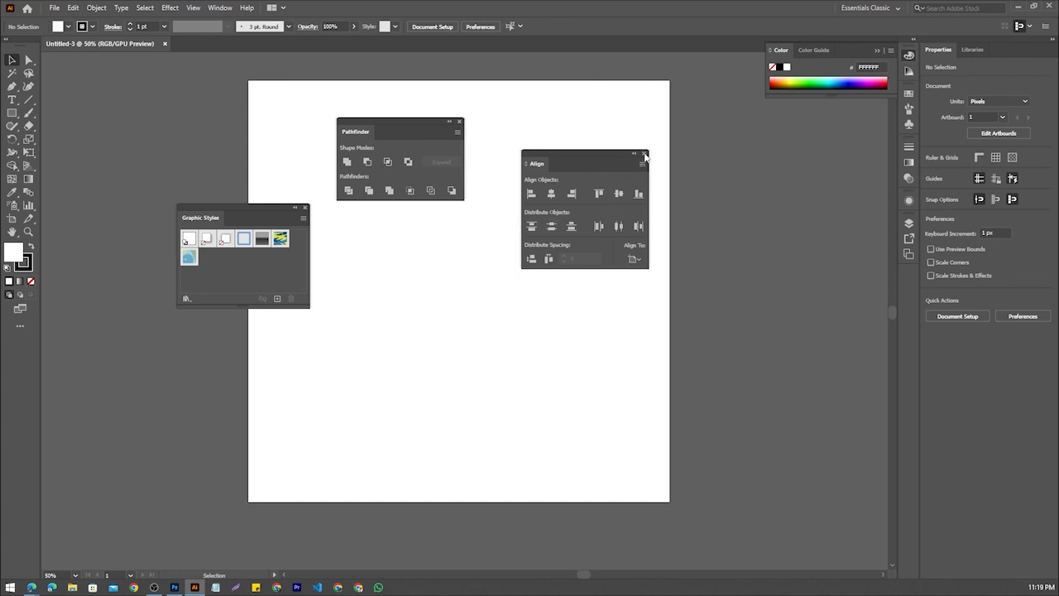
Close the floating Align, Pathfinder and Graphic Styles panels so the artboard is clear
click(644, 154)
click(460, 121)
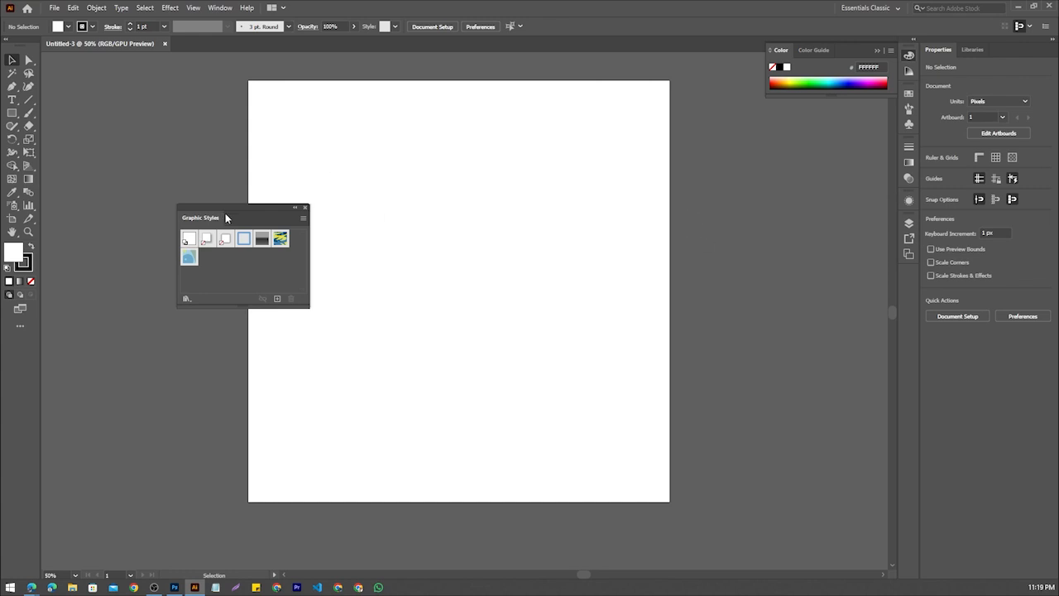
click(305, 208)
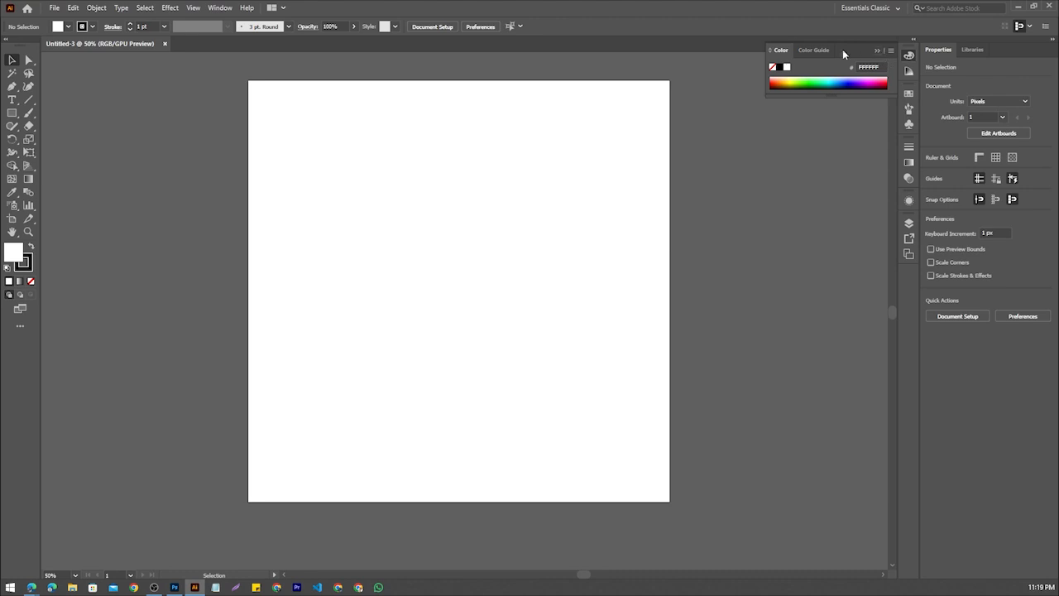
Show the Layers panel, detach it from its group and float it over the artboard's right edge
click(219, 9)
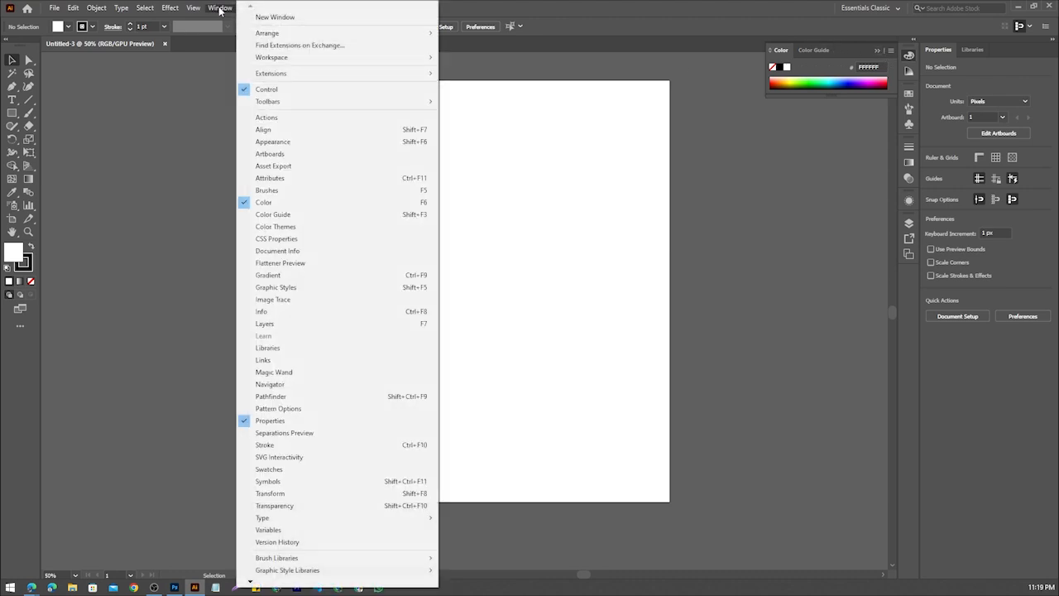
click(908, 223)
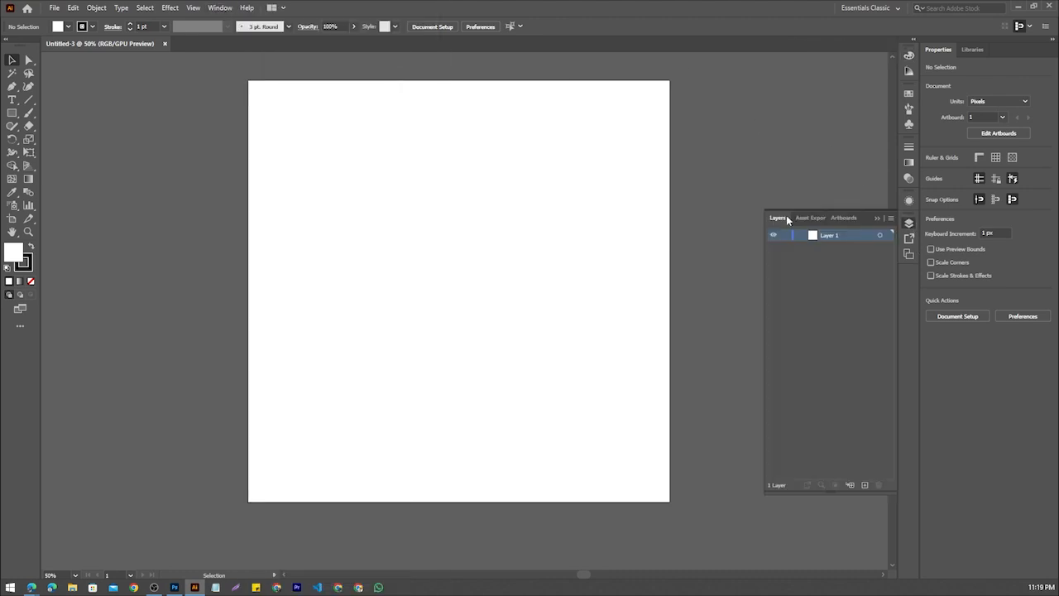
drag(787, 220, 674, 126)
click(878, 218)
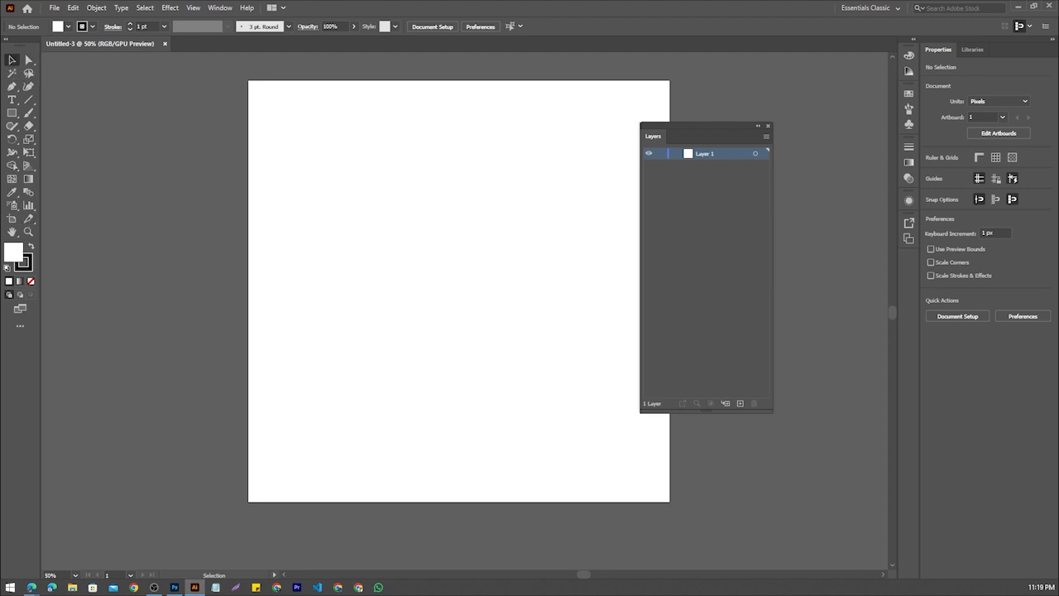
Capture the toolbar area of the screen and mark the Selection, Rectangle and Type tools with red circles and arrows
key(Print)
drag(1, 43, 226, 369)
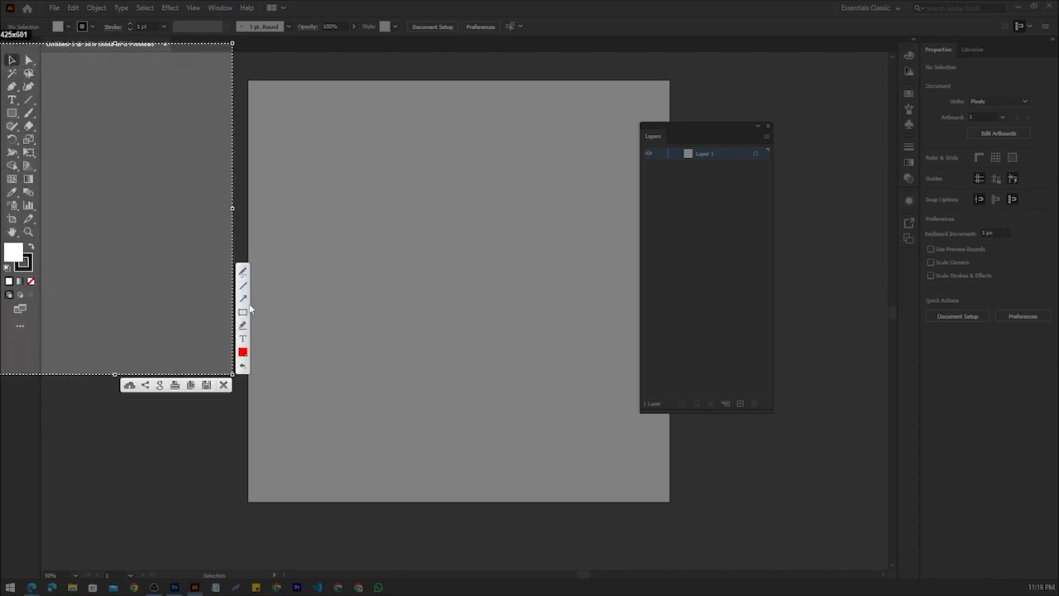
click(243, 274)
mouse_move(11, 53)
mouse_down()
mouse_move(11, 72)
mouse_move(23, 47)
mouse_move(8, 53)
mouse_move(132, 64)
mouse_up()
mouse_move(18, 111)
mouse_down()
mouse_move(4, 114)
mouse_move(13, 126)
mouse_move(20, 112)
mouse_move(116, 113)
mouse_up()
mouse_move(18, 96)
mouse_down()
mouse_move(4, 108)
mouse_move(22, 112)
mouse_move(18, 97)
mouse_move(59, 95)
mouse_move(175, 102)
mouse_up()
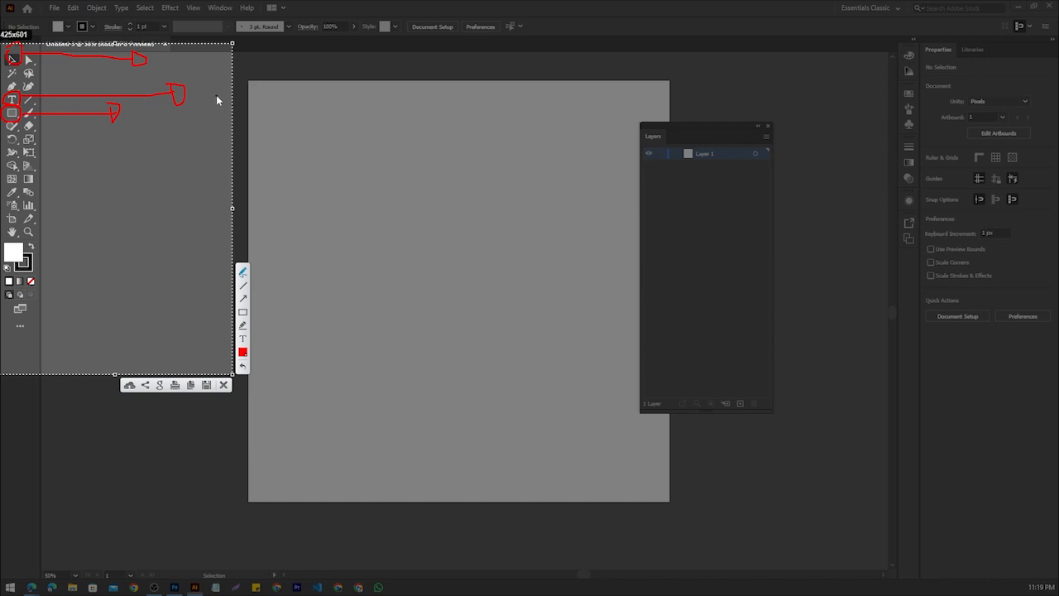
Mark the Pen tool, the fill and stroke swatches, the Artboard tool and the Eyedropper with red circles and arrows on the capture
mouse_move(22, 82)
mouse_down()
mouse_move(7, 83)
mouse_move(8, 101)
mouse_move(22, 82)
mouse_move(5, 93)
mouse_move(23, 95)
mouse_move(5, 83)
mouse_move(13, 97)
mouse_move(5, 86)
mouse_move(27, 88)
mouse_up()
drag(21, 83, 80, 84)
drag(89, 77, 99, 80)
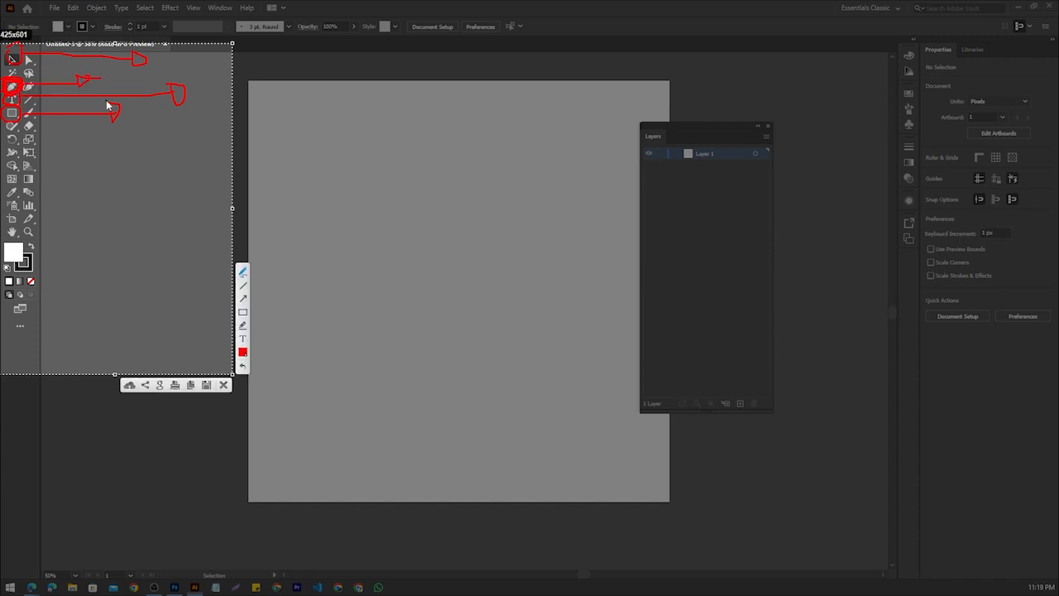
mouse_move(13, 246)
mouse_down()
mouse_move(37, 270)
mouse_move(31, 241)
mouse_move(6, 248)
mouse_move(5, 267)
mouse_move(35, 276)
mouse_move(38, 252)
mouse_move(12, 236)
mouse_move(7, 265)
mouse_move(36, 275)
mouse_move(41, 248)
mouse_move(10, 238)
mouse_move(14, 269)
mouse_move(91, 263)
mouse_up()
mouse_move(18, 223)
mouse_down()
mouse_move(125, 220)
mouse_move(124, 203)
mouse_move(106, 217)
mouse_move(127, 230)
mouse_move(134, 204)
mouse_move(123, 204)
mouse_move(117, 228)
mouse_move(130, 233)
mouse_move(135, 206)
mouse_up()
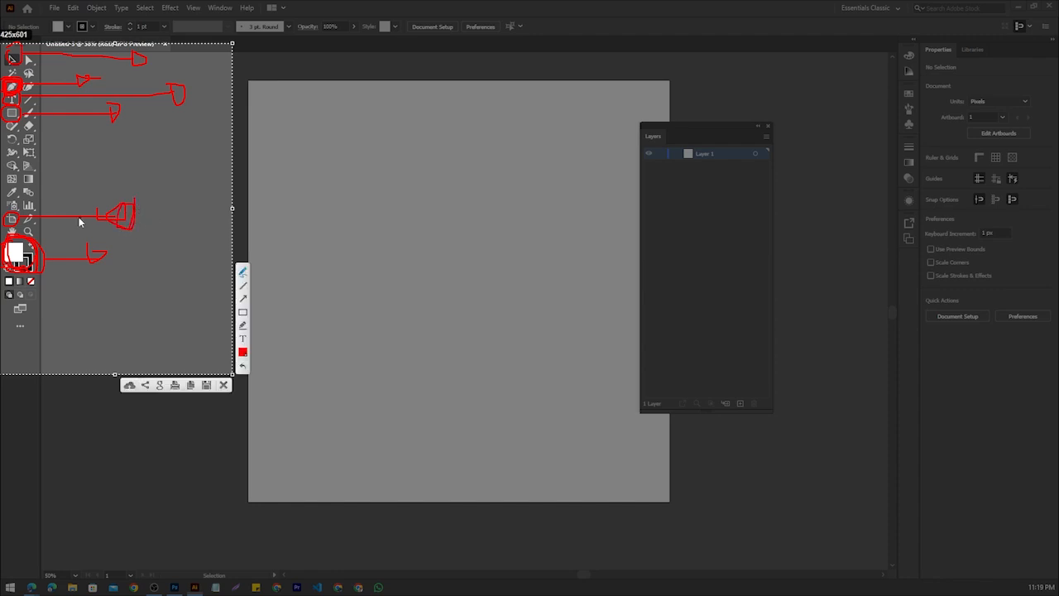
mouse_move(15, 186)
mouse_down()
mouse_move(5, 198)
mouse_move(16, 208)
mouse_move(20, 194)
mouse_move(132, 187)
mouse_move(121, 192)
mouse_move(128, 176)
mouse_up()
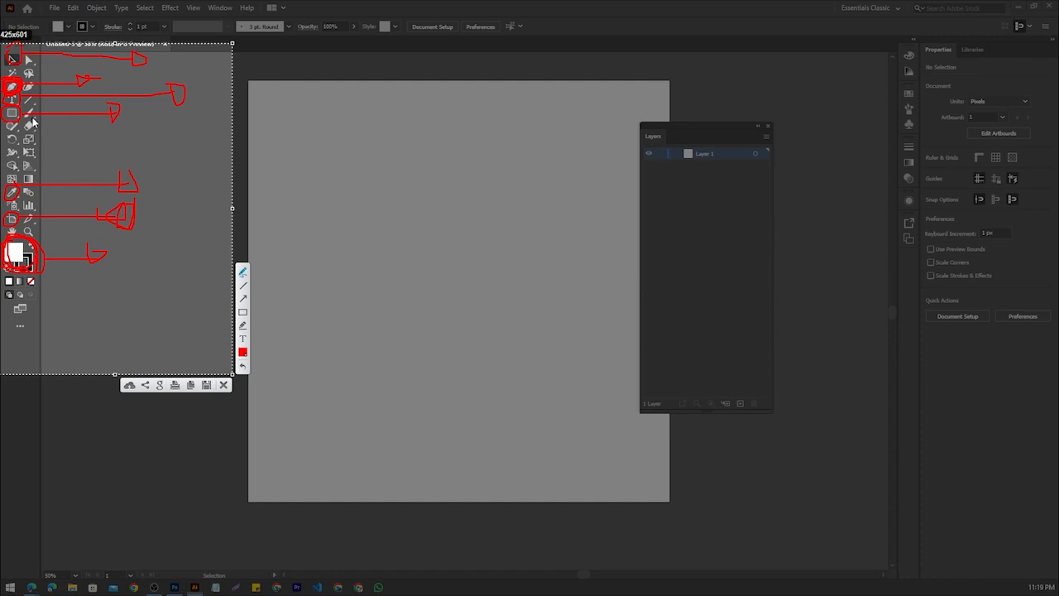
Mark the Eraser tool, add a red tick stroke to the arrows, and discard the annotated screen capture
mouse_move(34, 118)
mouse_down()
mouse_move(23, 131)
mouse_move(41, 133)
mouse_move(28, 118)
mouse_move(33, 136)
mouse_move(39, 120)
mouse_move(28, 132)
mouse_move(43, 135)
mouse_move(40, 123)
mouse_move(86, 137)
mouse_move(94, 118)
mouse_move(91, 145)
mouse_move(96, 138)
mouse_up()
mouse_move(146, 60)
mouse_down()
mouse_move(174, 53)
mouse_move(108, 68)
mouse_up()
drag(178, 95, 185, 81)
drag(120, 111, 159, 102)
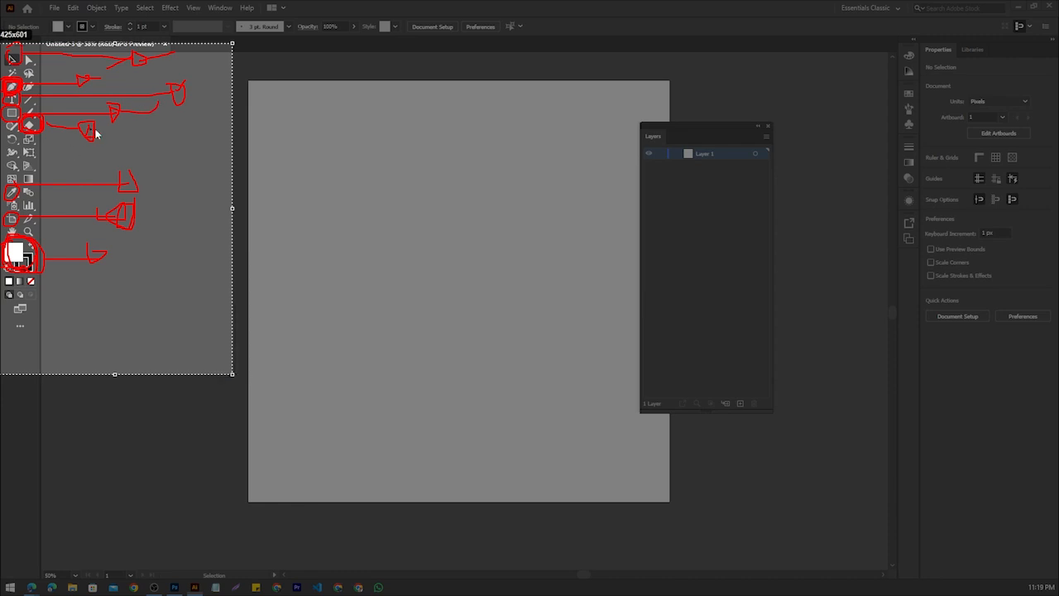
drag(94, 130, 130, 116)
drag(131, 178, 152, 160)
drag(130, 215, 157, 197)
drag(102, 255, 125, 252)
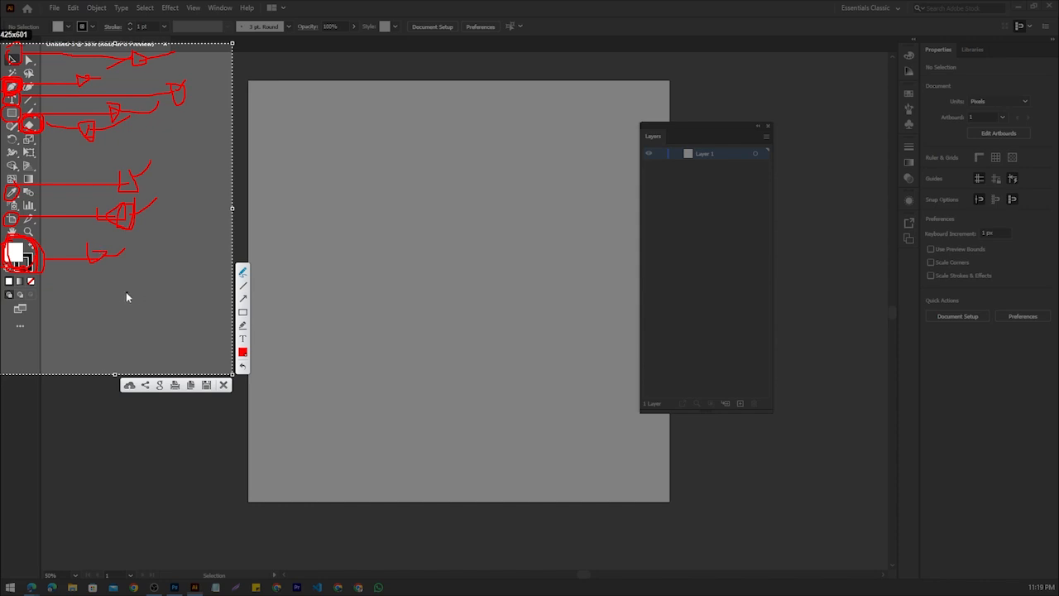
click(223, 384)
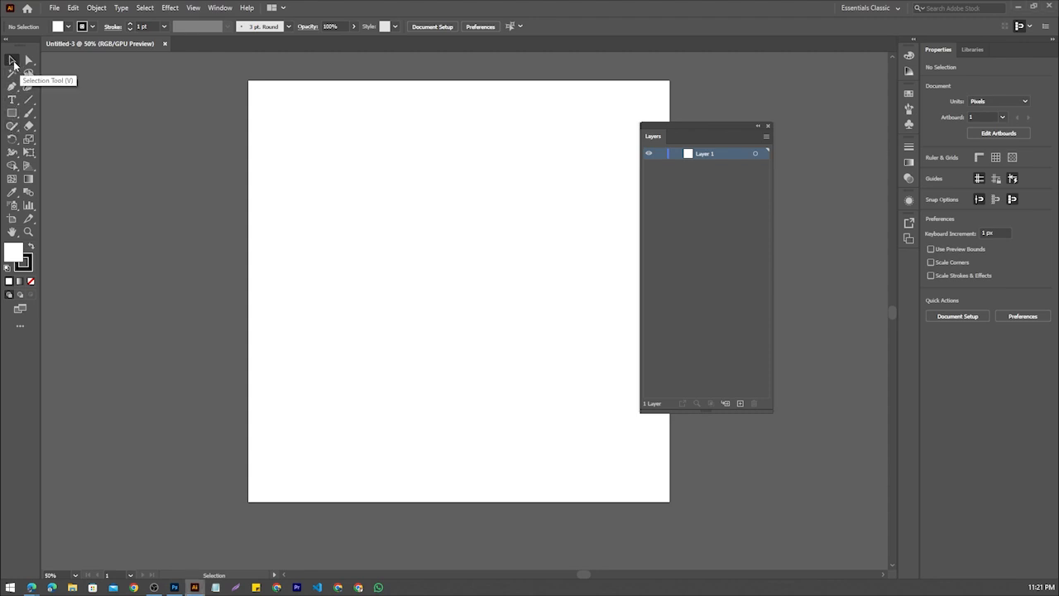
click(11, 113)
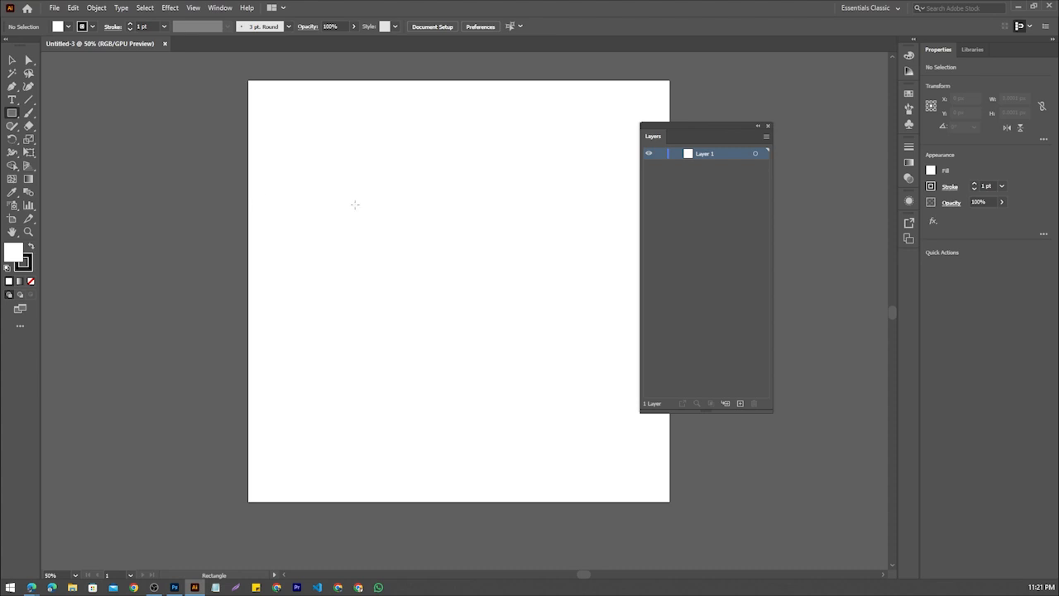
drag(322, 187, 401, 314)
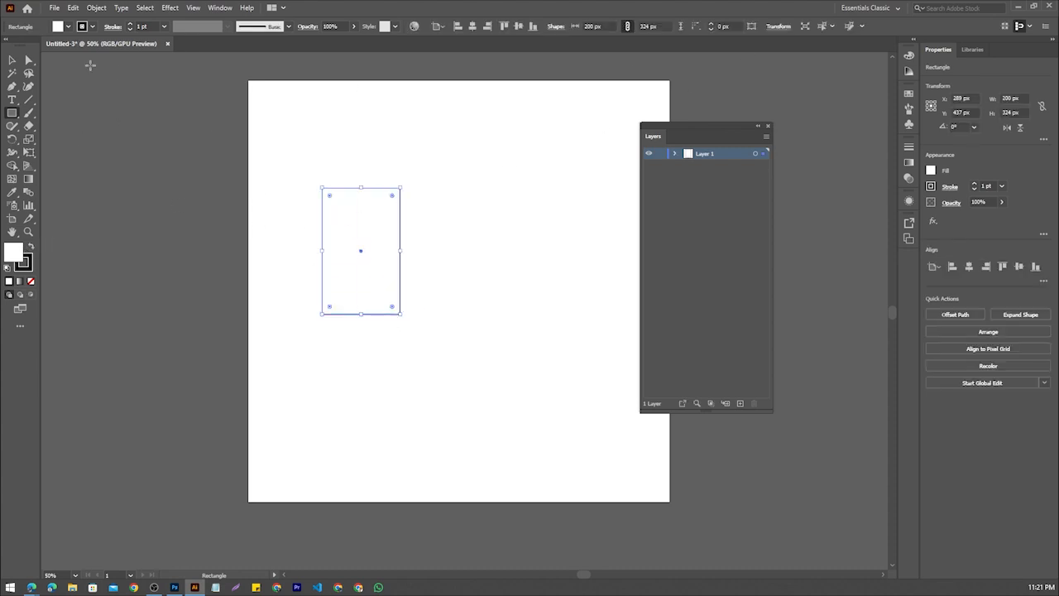
click(13, 60)
click(312, 229)
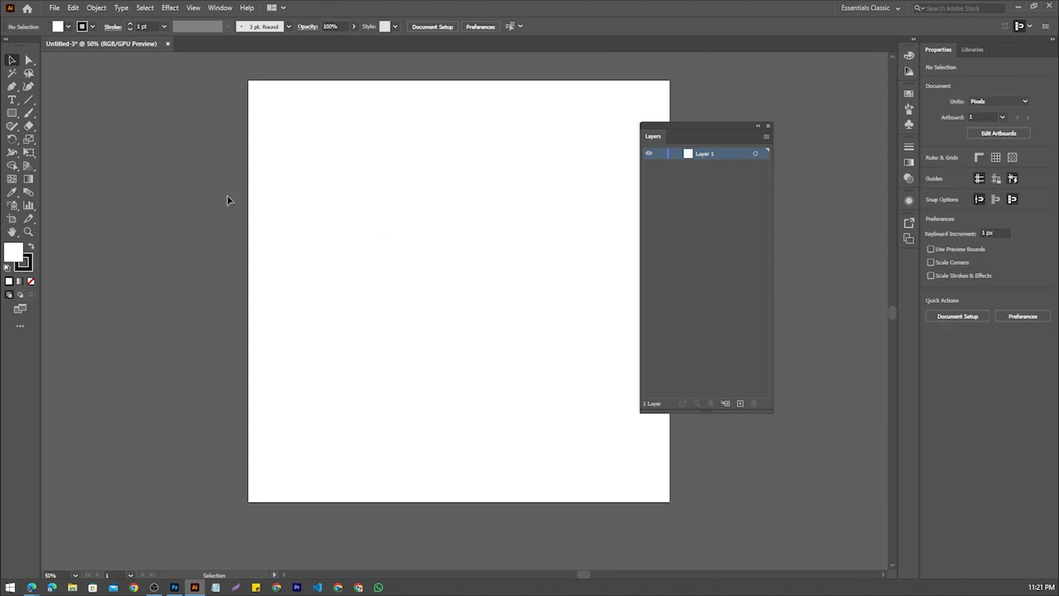
scroll(286, 216, right, 5)
scroll(286, 216, left, 4)
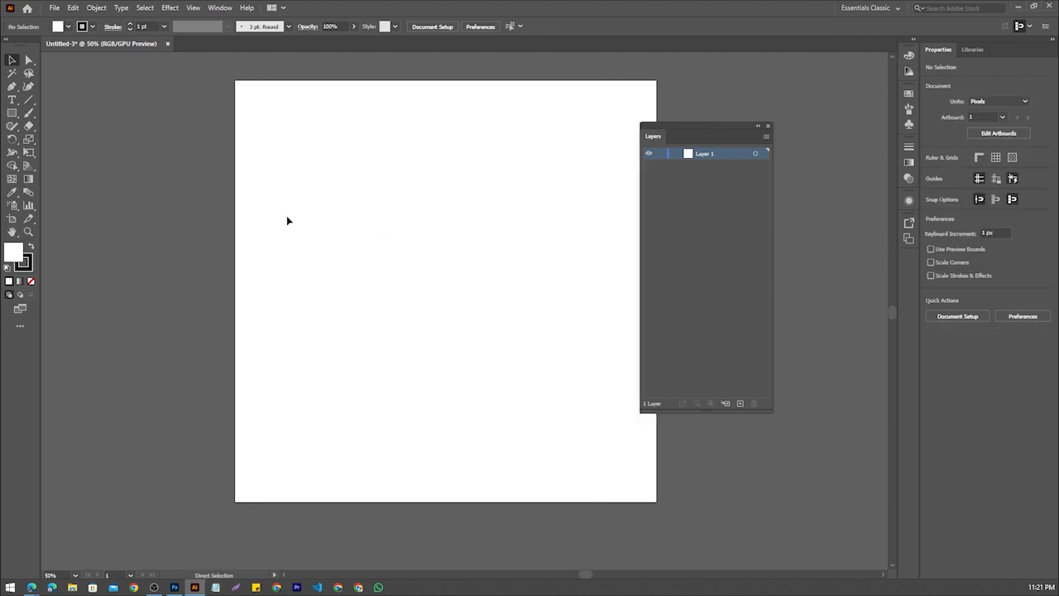
scroll(286, 216, down, 3)
scroll(287, 216, up, 1)
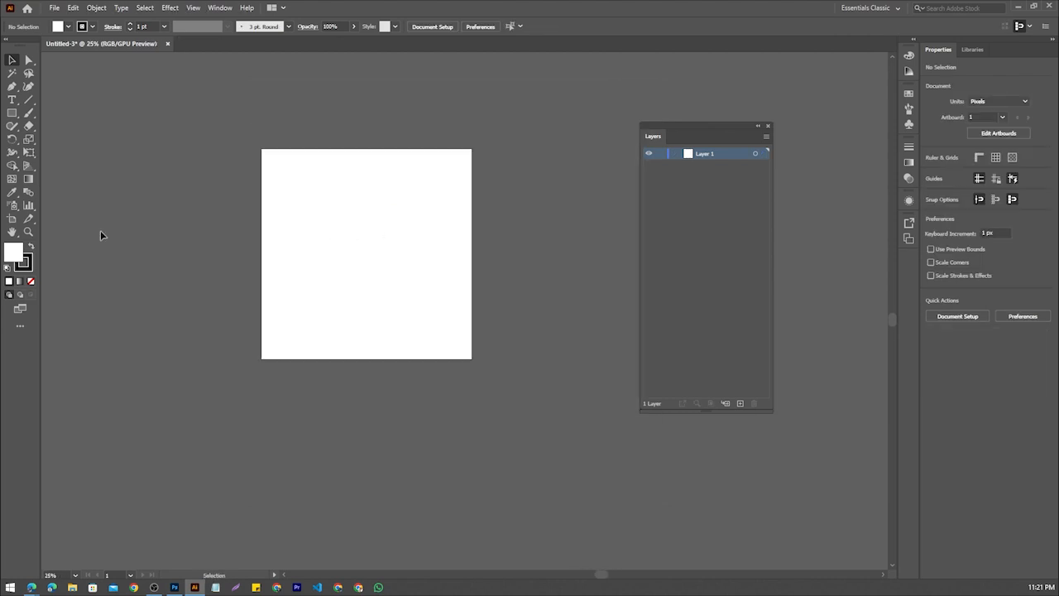
click(12, 112)
drag(184, 198, 242, 247)
key(ctrl+z)
scroll(320, 223, up, 4)
scroll(320, 223, down, 1)
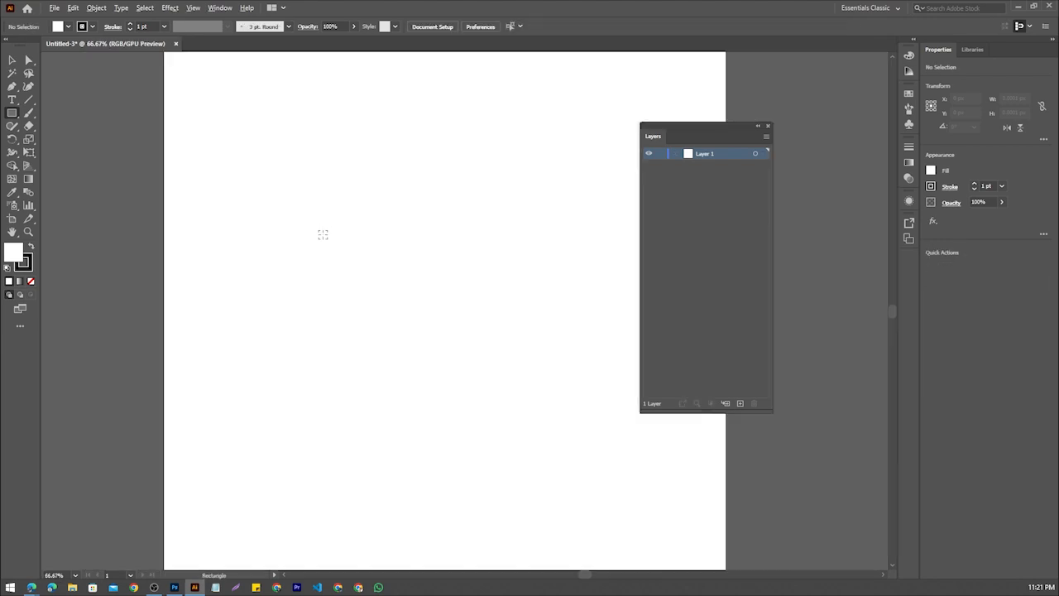
drag(335, 252, 256, 308)
scroll(276, 277, down, 1)
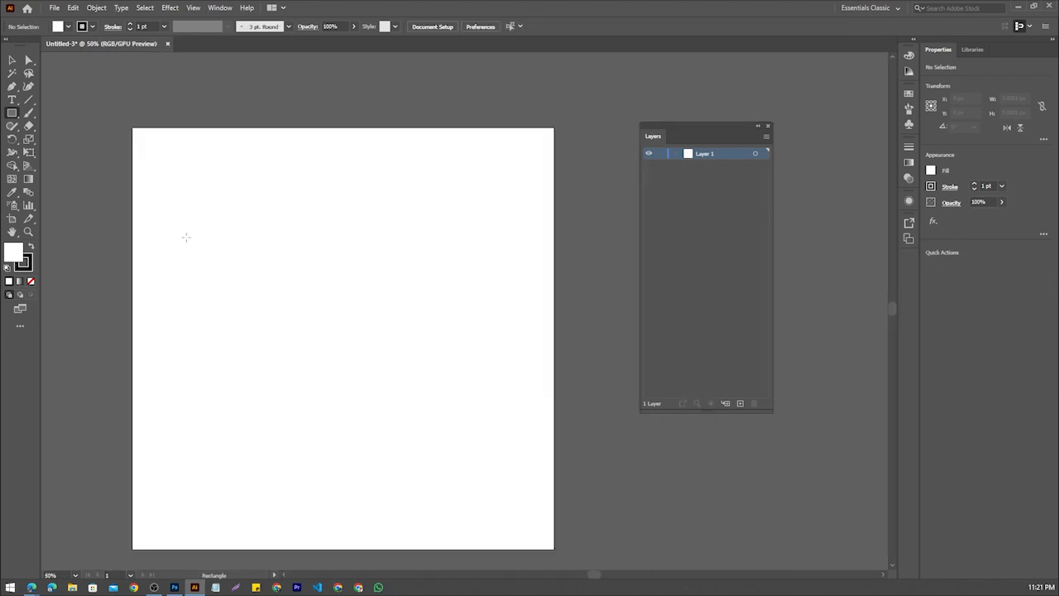
Draw a rectangle about 236 × 251 px in the artboard's upper left area and fill it with blue
drag(182, 188, 274, 286)
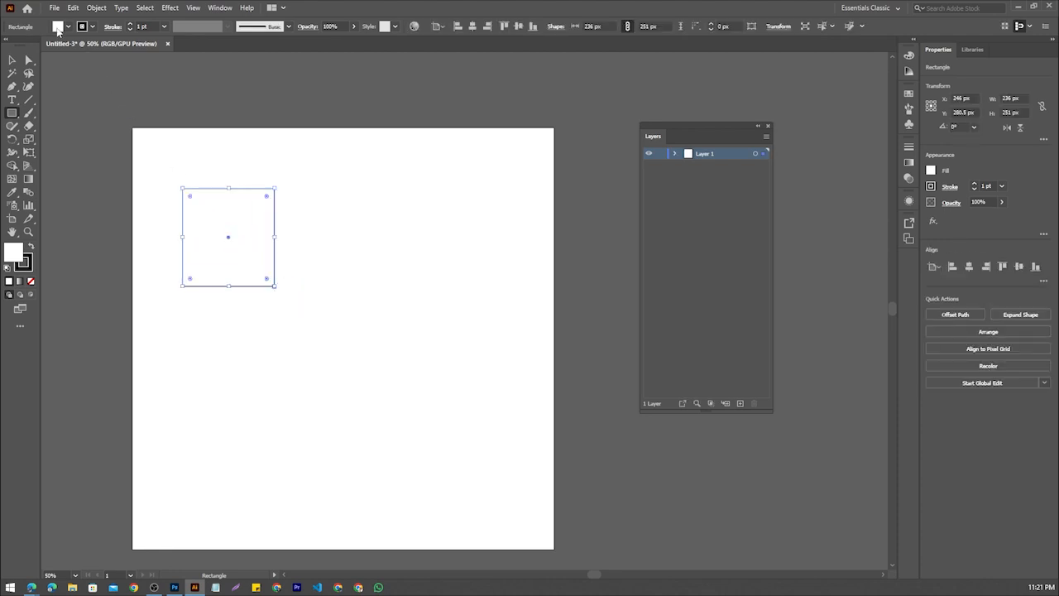
click(57, 30)
click(68, 44)
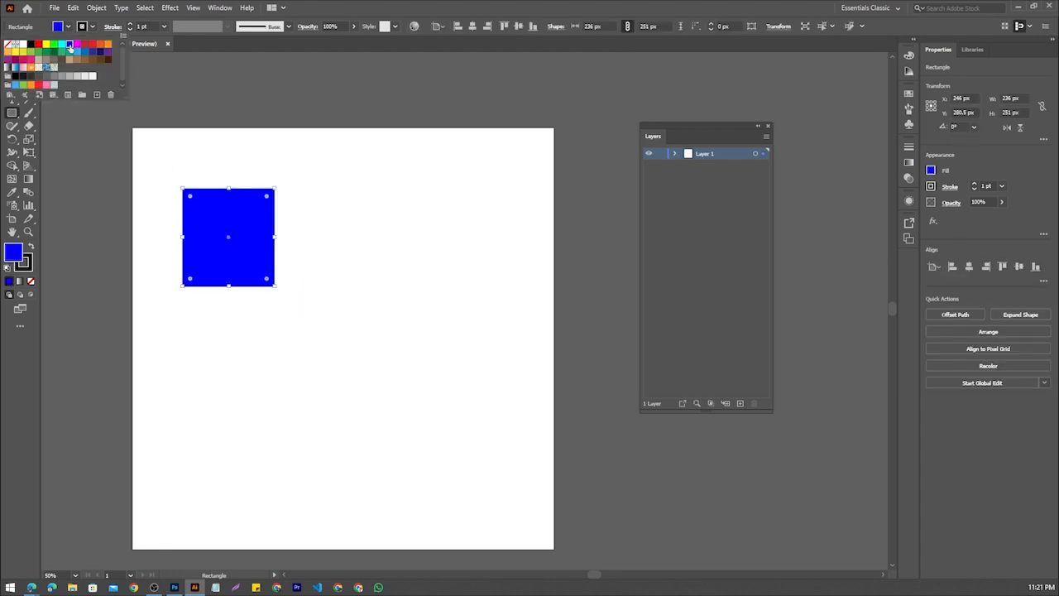
Give the blue rectangle an RGB Magenta stroke with a weight of 11 pt
click(85, 31)
click(86, 30)
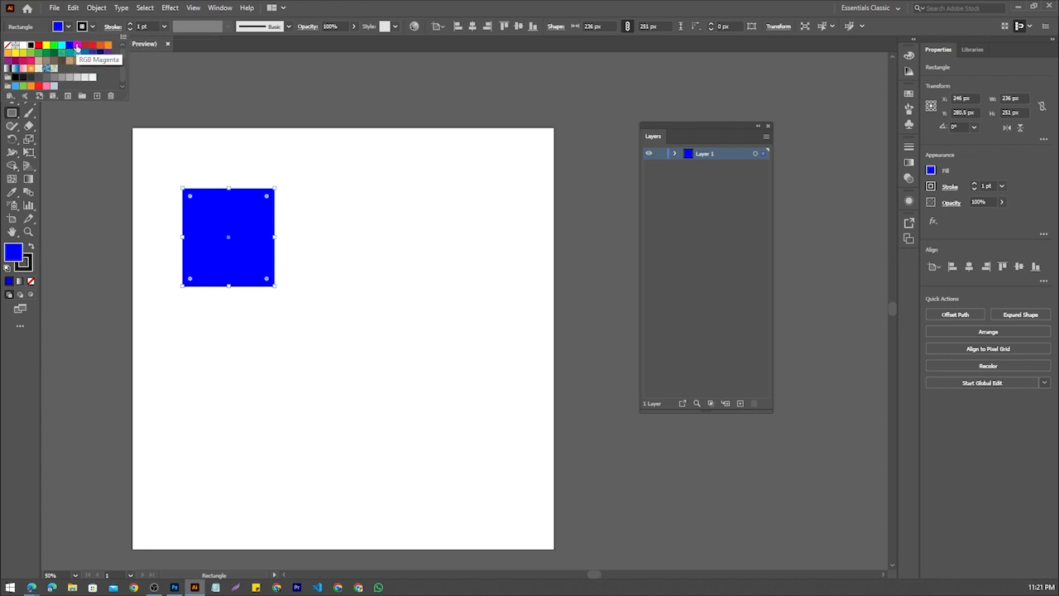
click(77, 45)
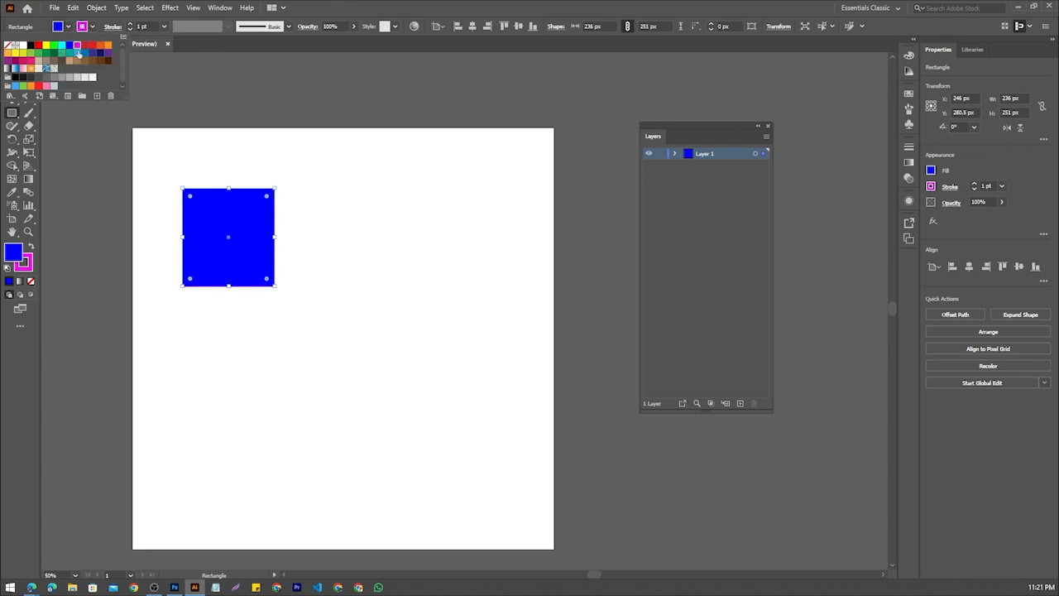
click(131, 24)
click(131, 24)
click(132, 24)
click(131, 24)
click(132, 24)
click(131, 24)
click(131, 25)
click(131, 25)
click(132, 25)
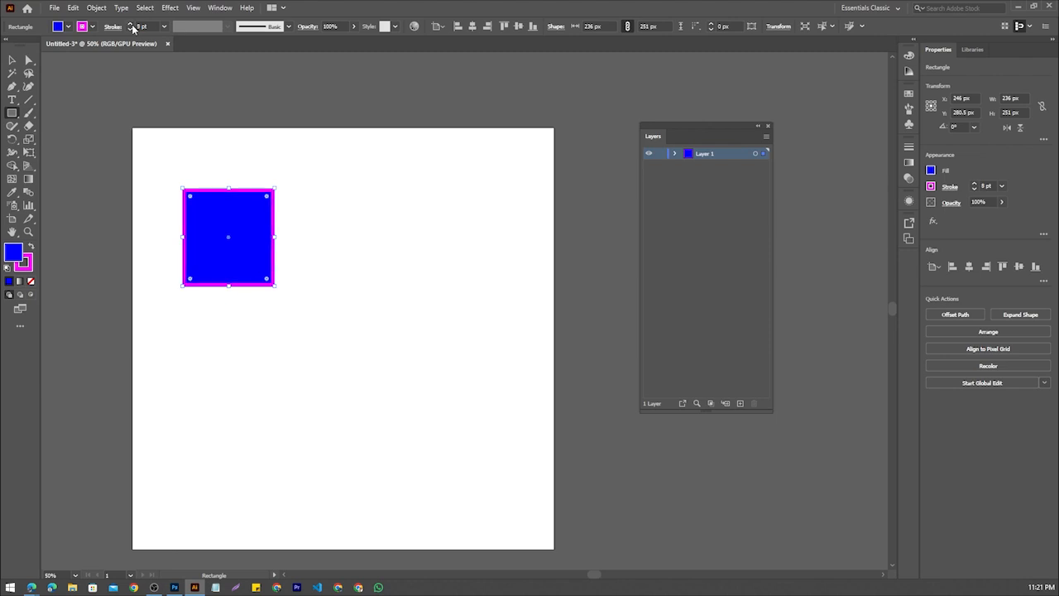
click(131, 25)
click(132, 25)
Move the blue rectangle off the artboard, to just above its upper-left corner
click(14, 60)
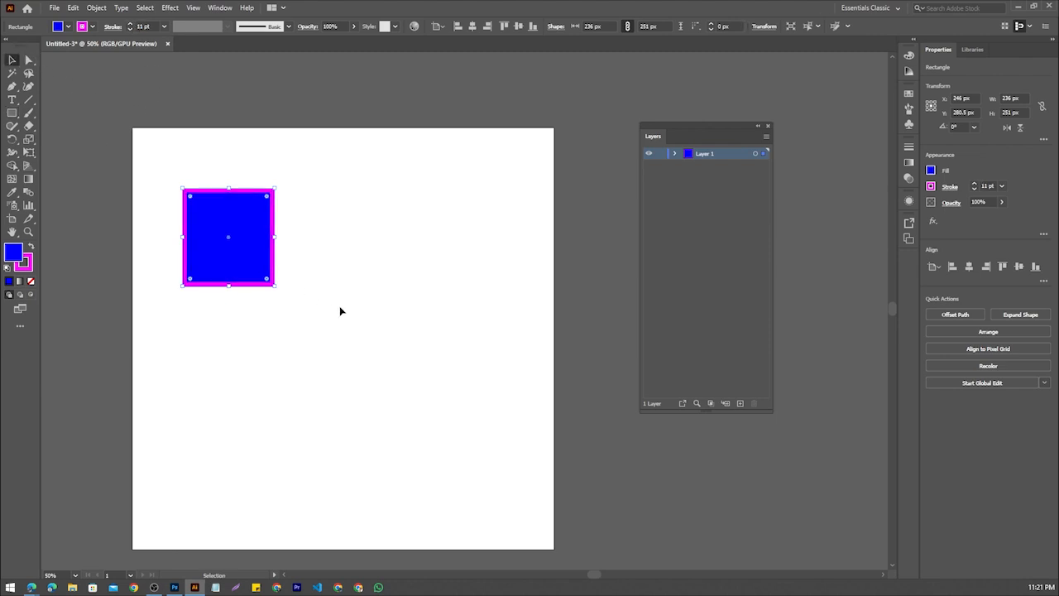
click(340, 308)
scroll(340, 223, down, 2)
scroll(323, 222, up, 1)
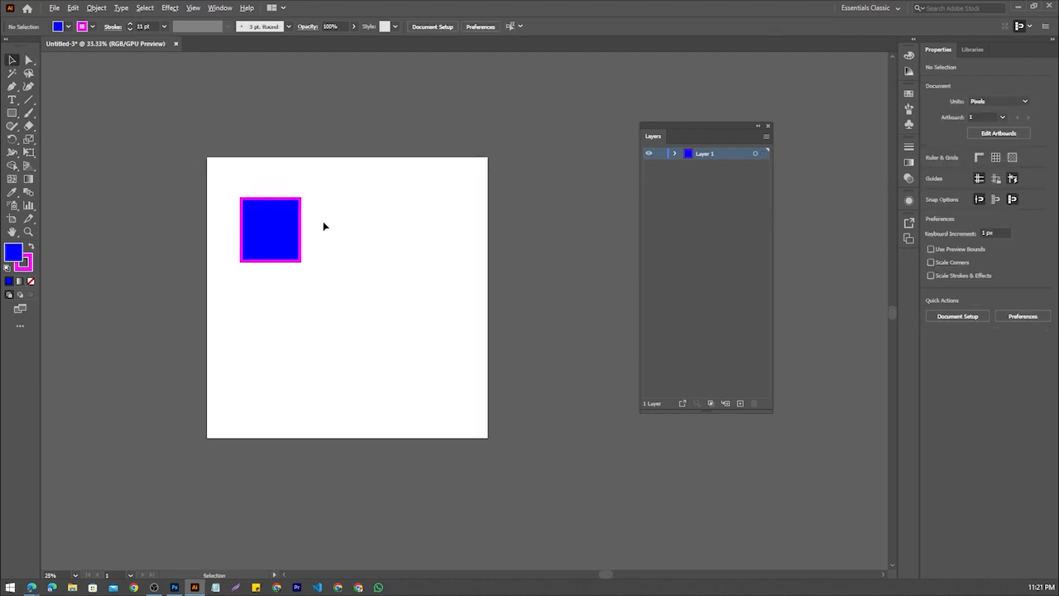
drag(277, 234, 224, 96)
click(206, 199)
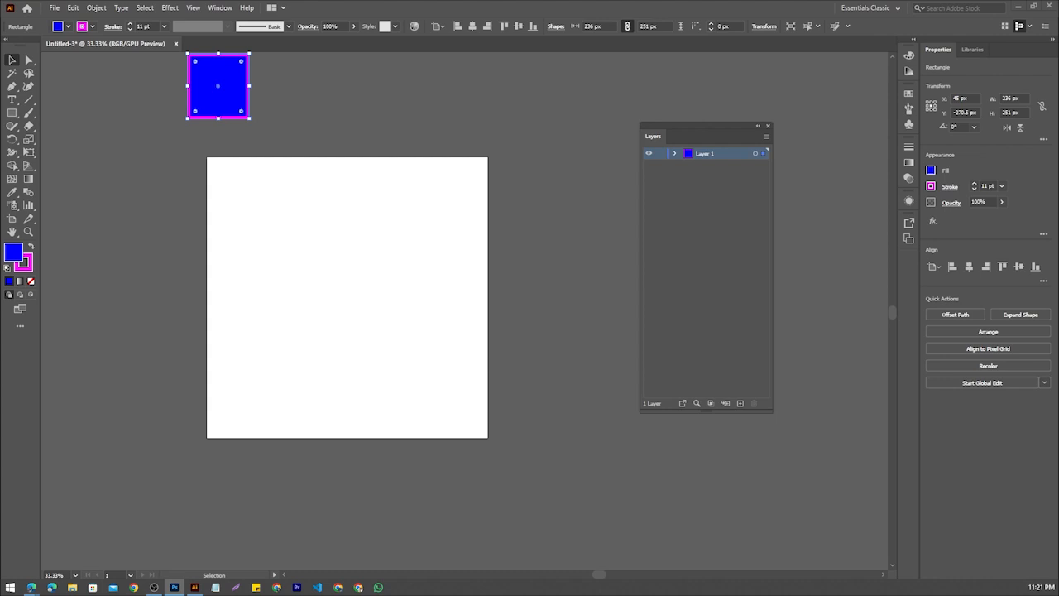
Switch to Photoshop, draw a blue rectangle about 273 × 297 px and move it so it straddles the artboard's upper-left corner
drag(0, 7, 196, 0)
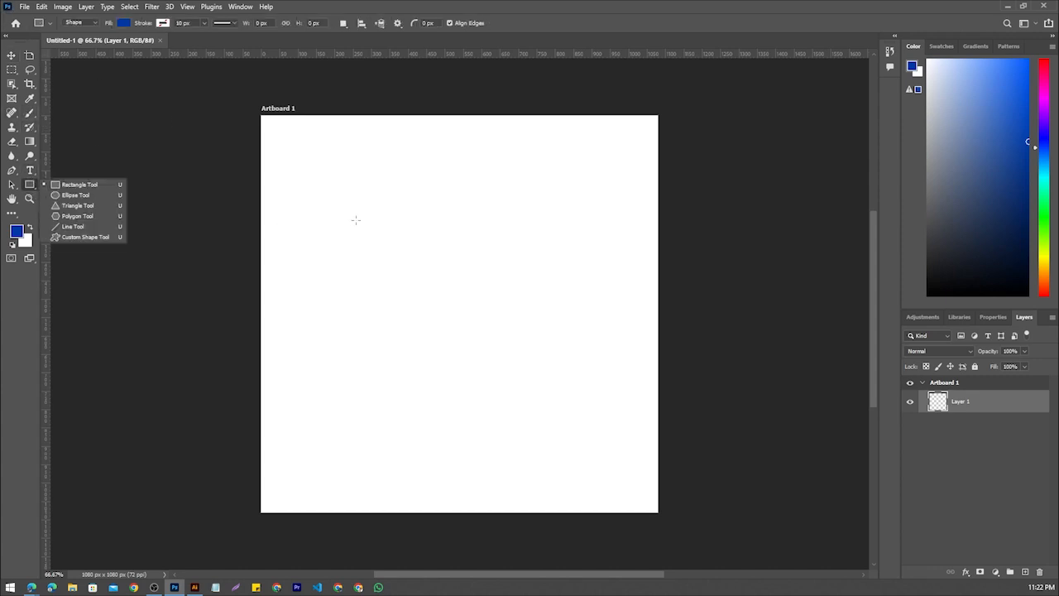
drag(331, 191, 431, 299)
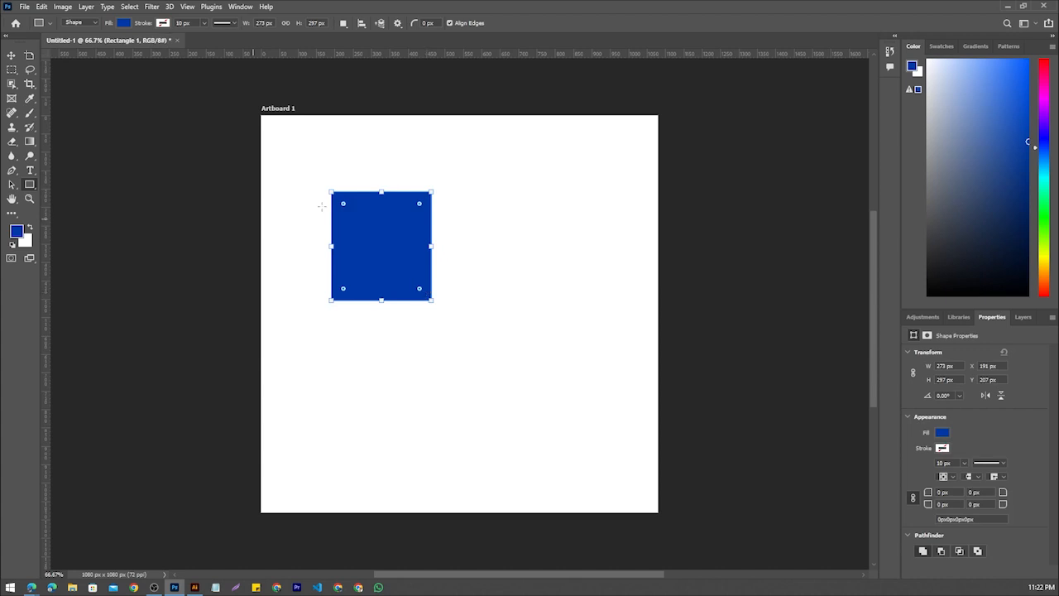
click(11, 55)
drag(388, 263, 152, 212)
scroll(241, 247, up, 1)
scroll(161, 259, down, 3)
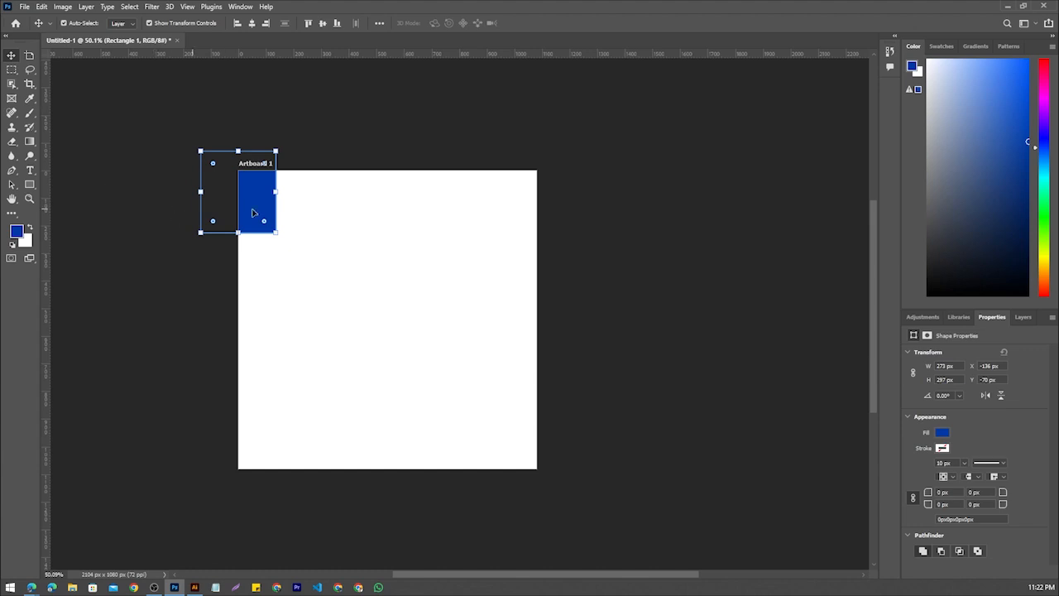
Move the blue rectangle completely outside the artboard, beyond its upper-left corner, and deselect it
drag(253, 208, 181, 161)
click(277, 236)
scroll(264, 235, down, 2)
scroll(159, 265, up, 3)
scroll(158, 264, down, 3)
scroll(198, 295, up, 3)
scroll(176, 174, up, 3)
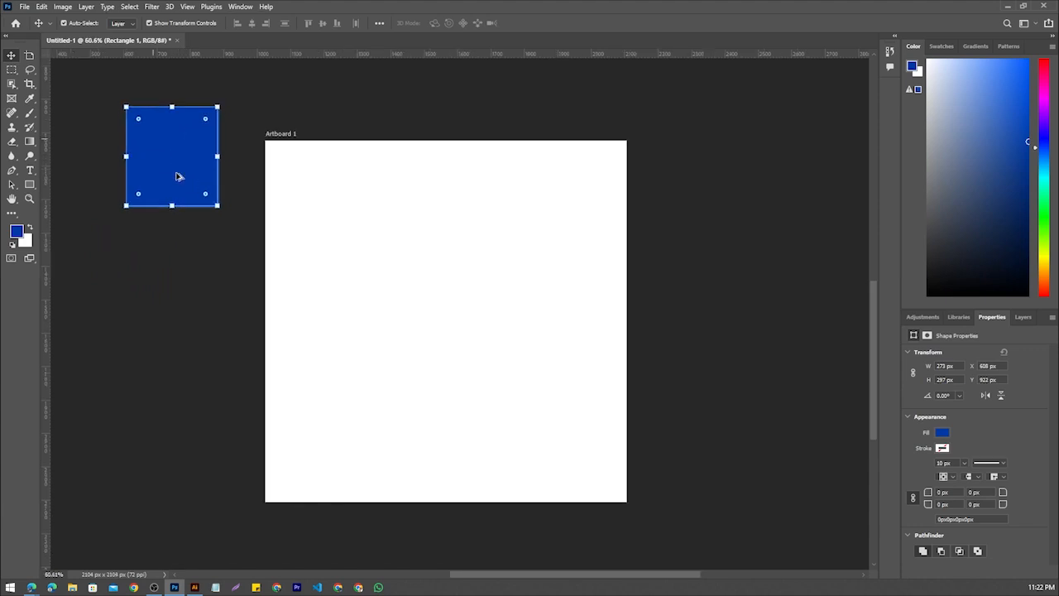
scroll(176, 174, down, 7)
scroll(176, 180, up, 3)
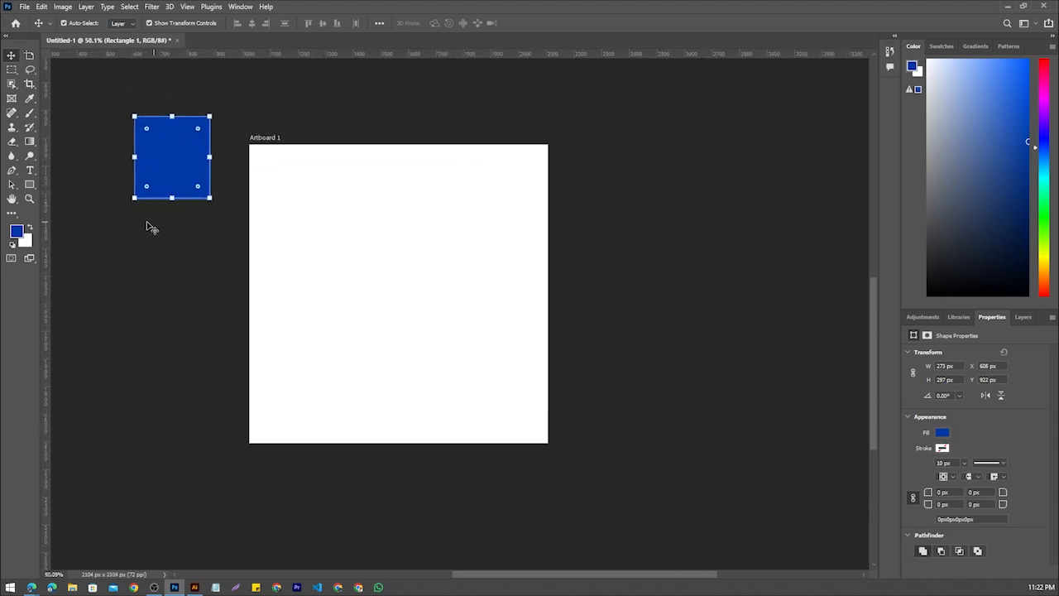
click(191, 285)
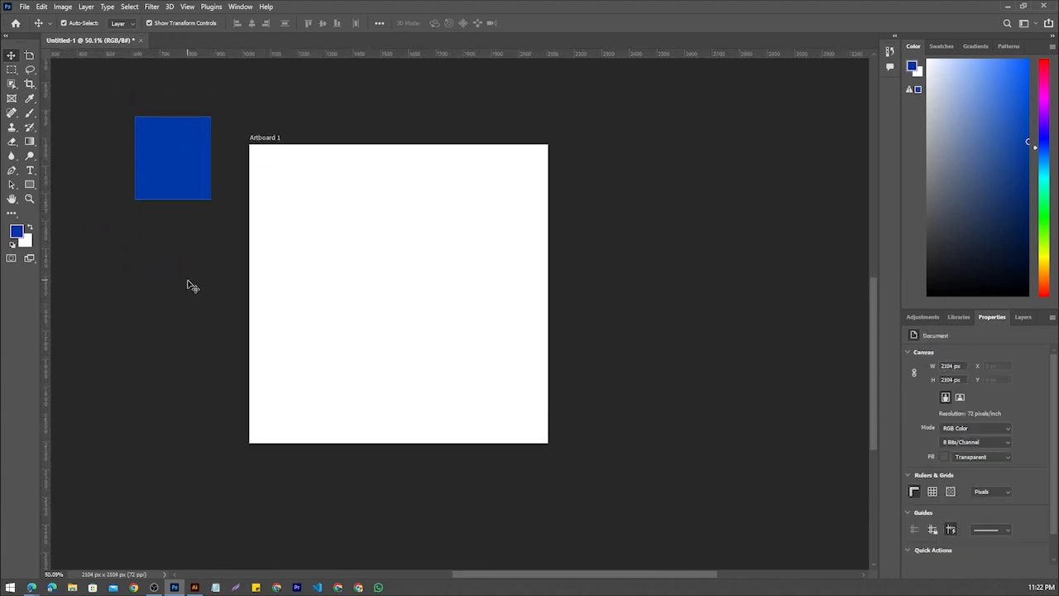
Examine the Photoshop canvas around the artboard, then return to Illustrator to compare how its rectangle sits outside the artboard
scroll(177, 260, down, 2)
scroll(197, 186, up, 2)
scroll(196, 184, up, 1)
drag(194, 280, 624, 257)
scroll(731, 257, up, 4)
scroll(731, 257, down, 8)
scroll(731, 258, up, 3)
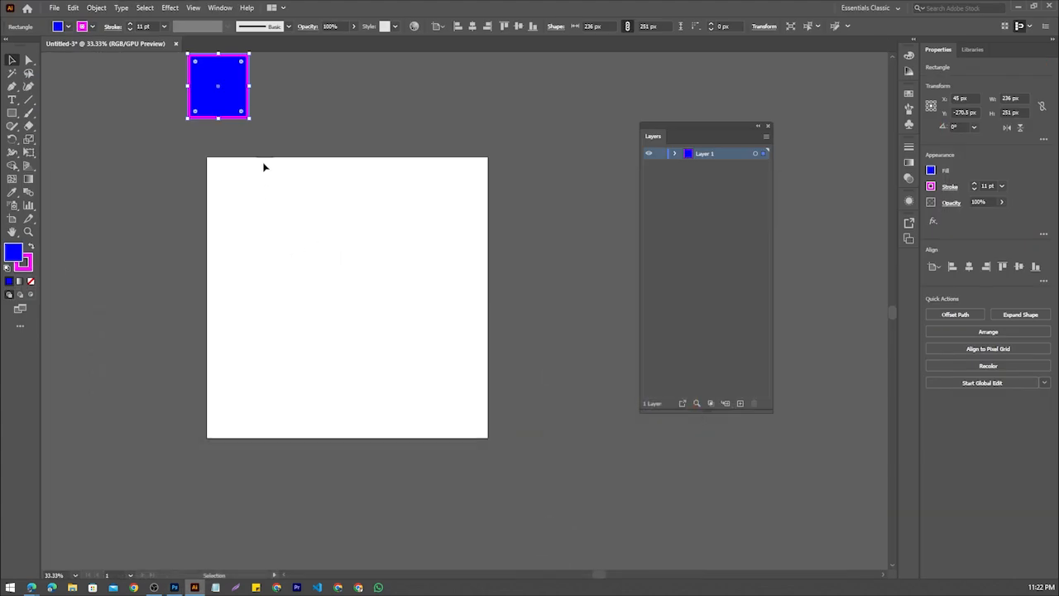
scroll(301, 123, down, 3)
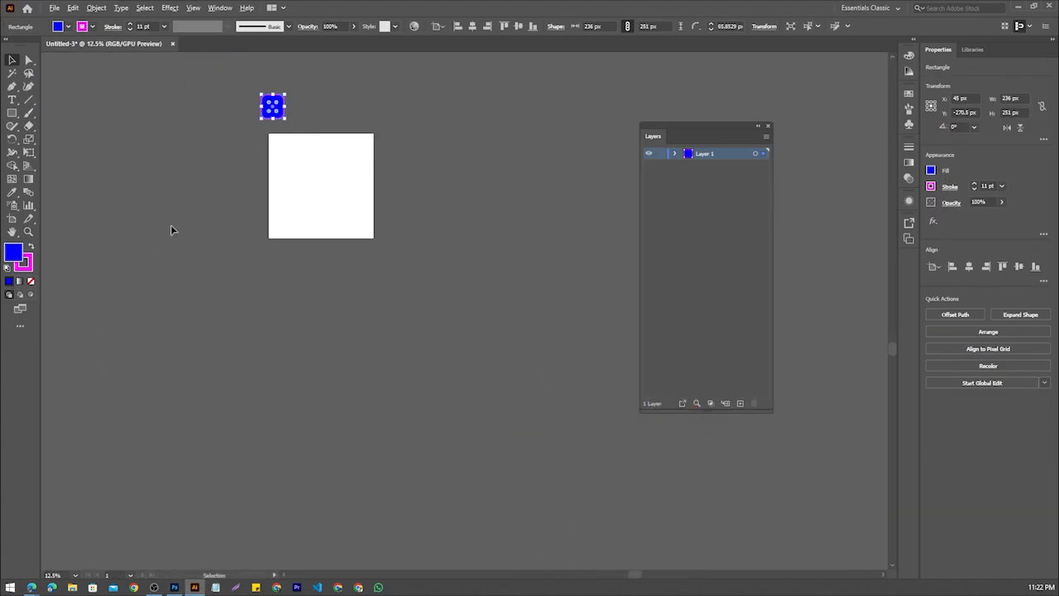
Open the recent file Pull Up Banner two.ai from the home screen
scroll(170, 181, up, 3)
scroll(389, 188, down, 1)
drag(389, 188, 273, 386)
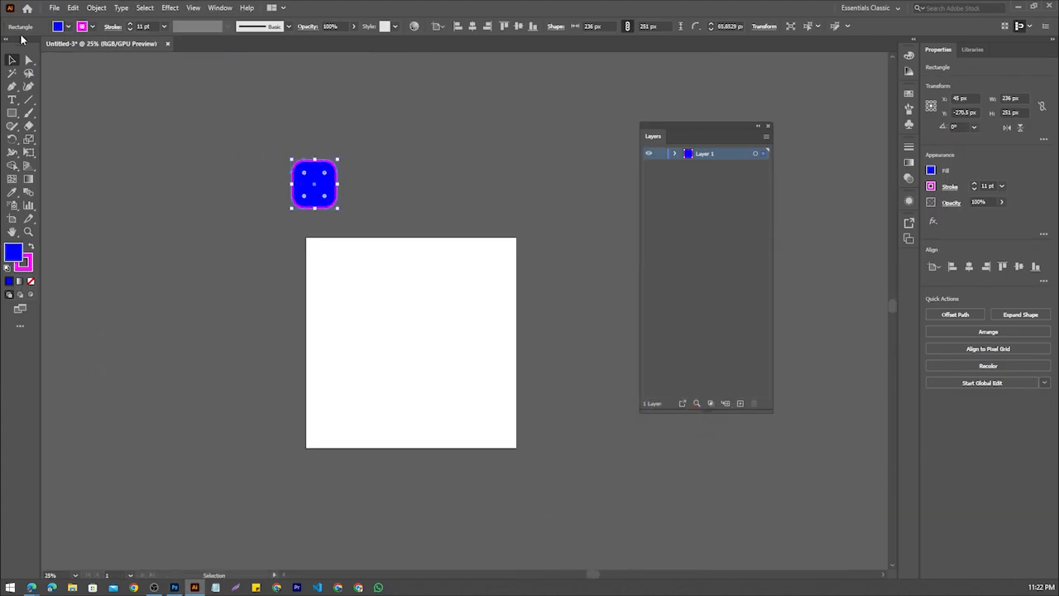
click(55, 8)
click(72, 44)
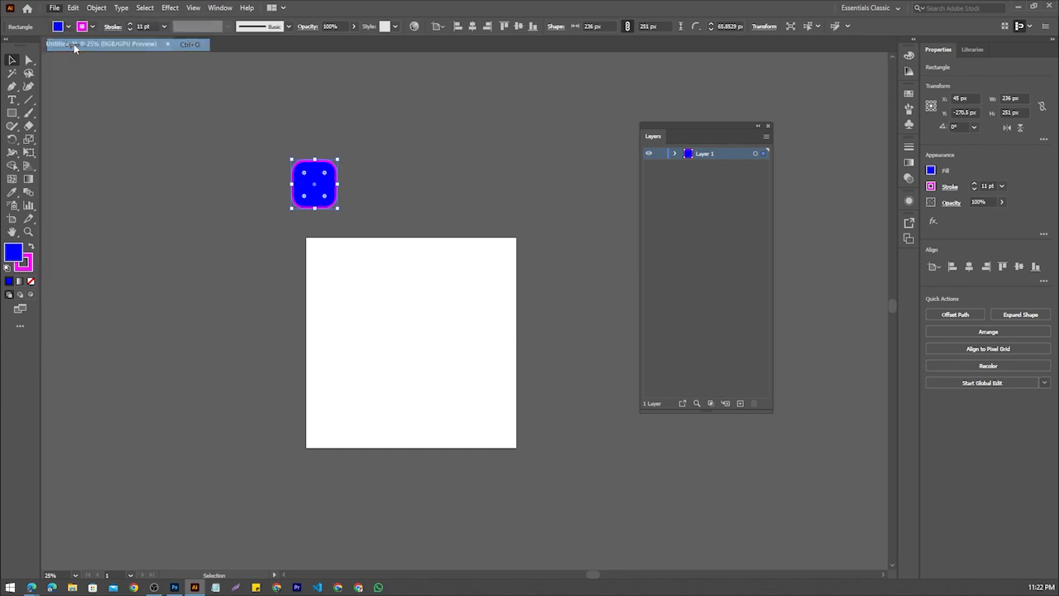
click(751, 9)
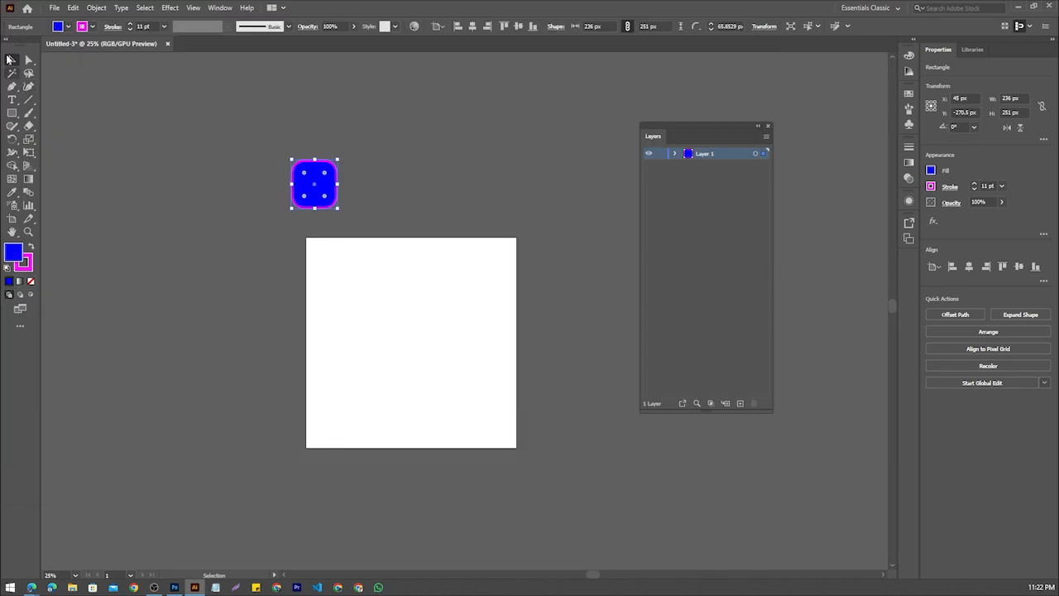
click(28, 9)
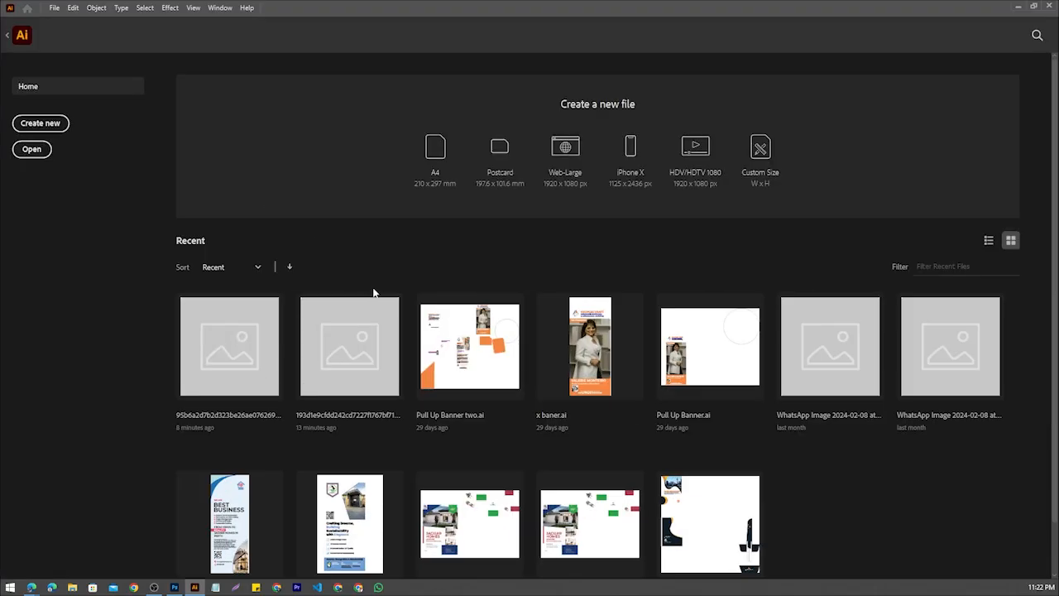
click(467, 343)
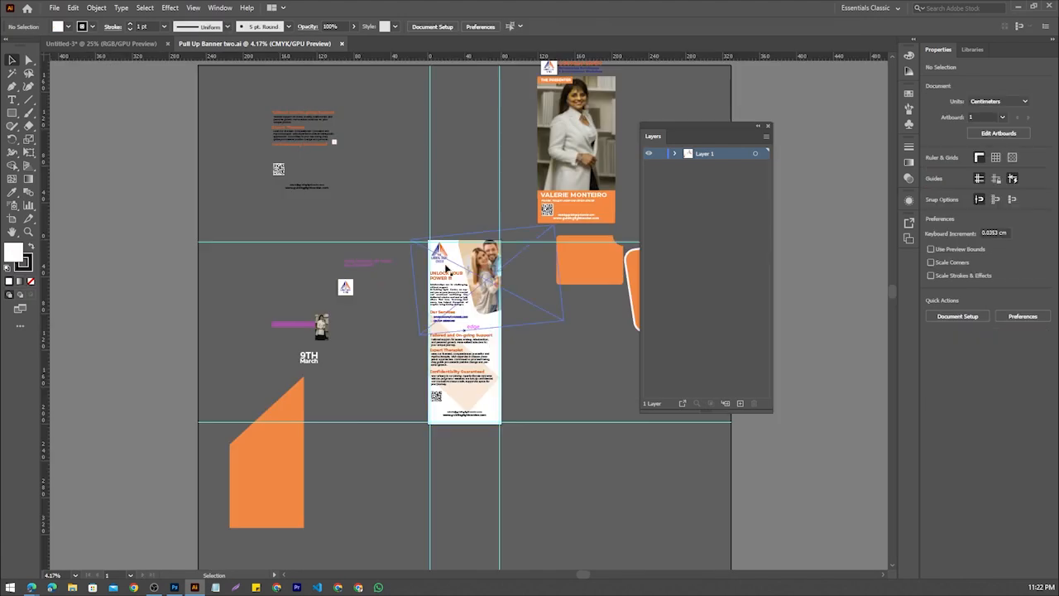
Examine the pull-up banner's artboard and the spare design elements placed around it
scroll(463, 225, up, 4)
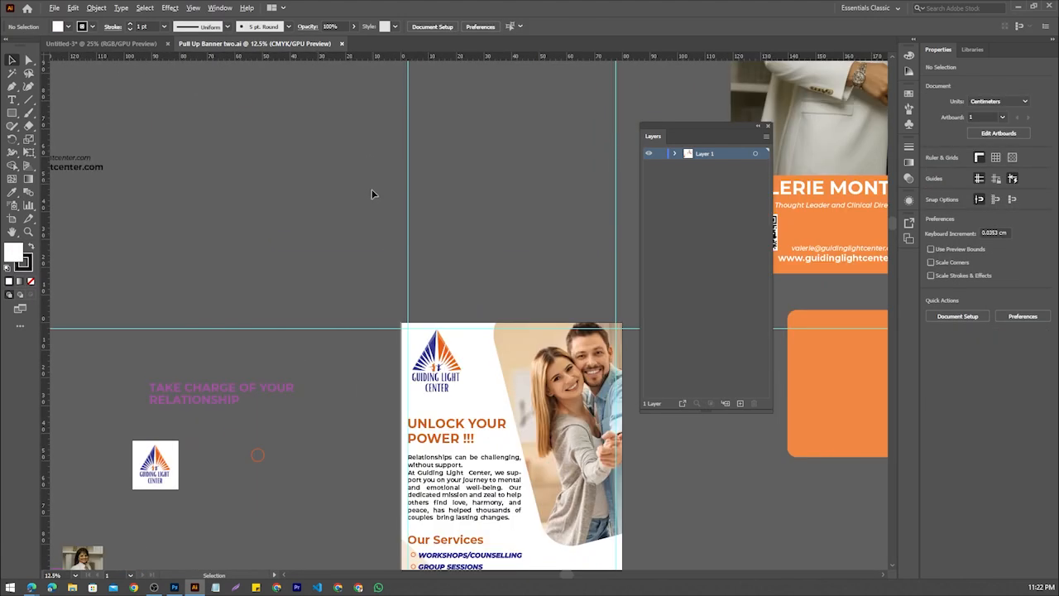
scroll(414, 188, down, 3)
scroll(468, 347, up, 4)
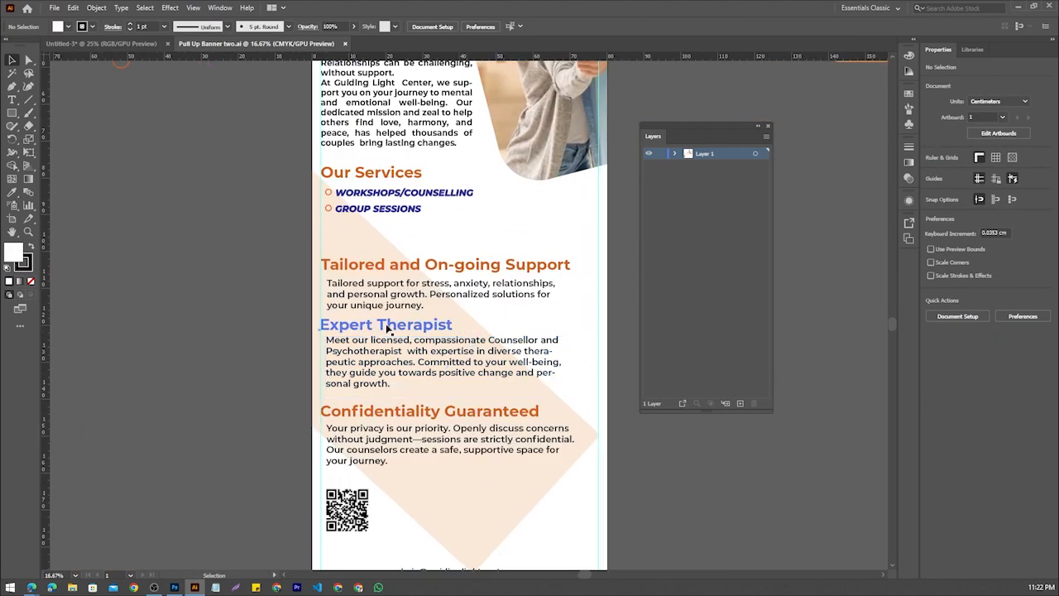
scroll(390, 315, down, 5)
scroll(390, 314, up, 3)
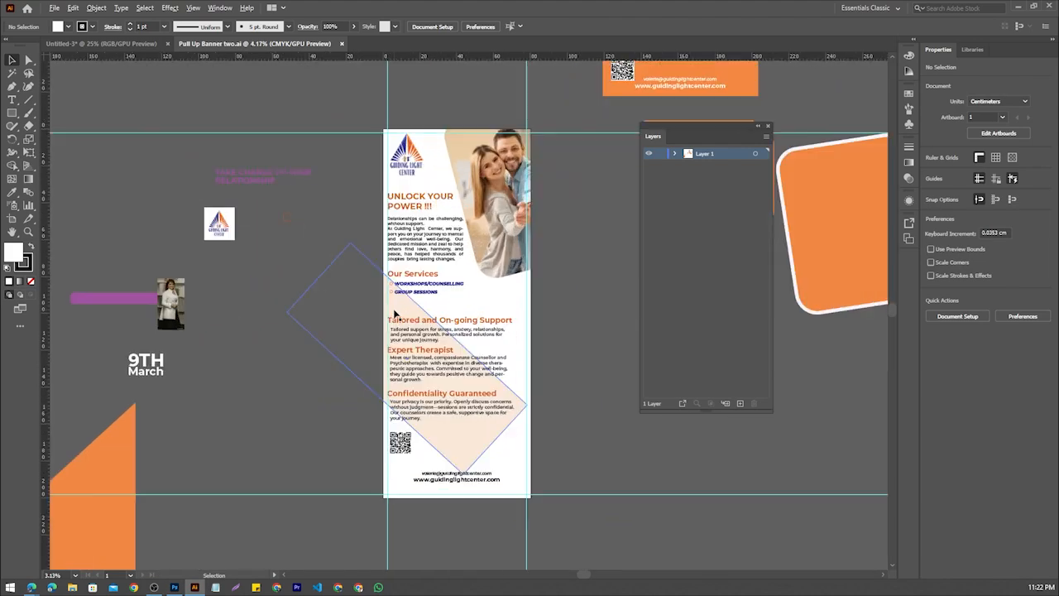
drag(390, 314, 349, 313)
scroll(348, 313, down, 2)
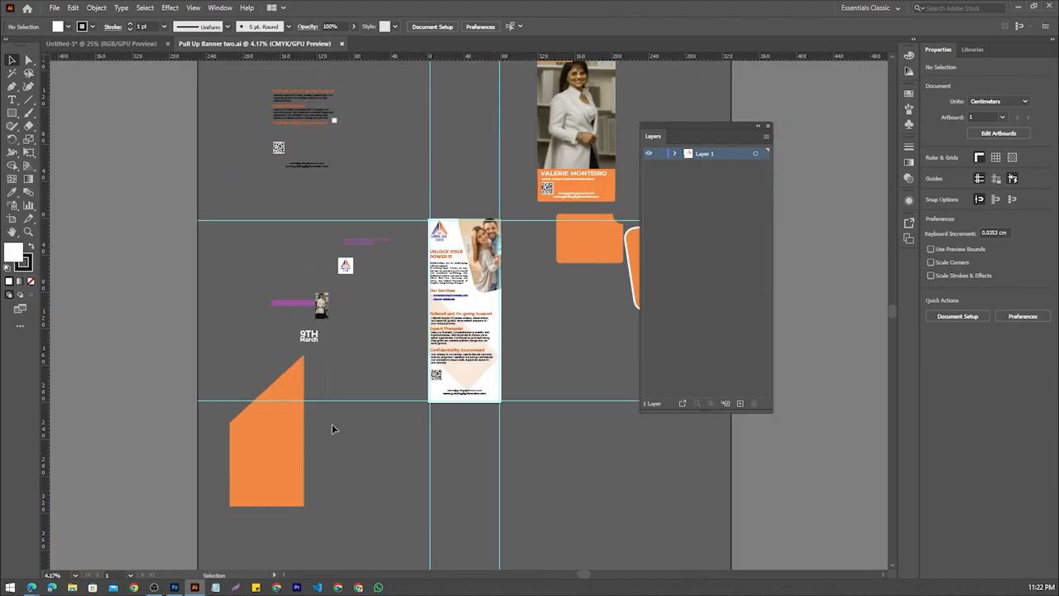
drag(332, 424, 338, 538)
click(369, 273)
scroll(367, 269, up, 3)
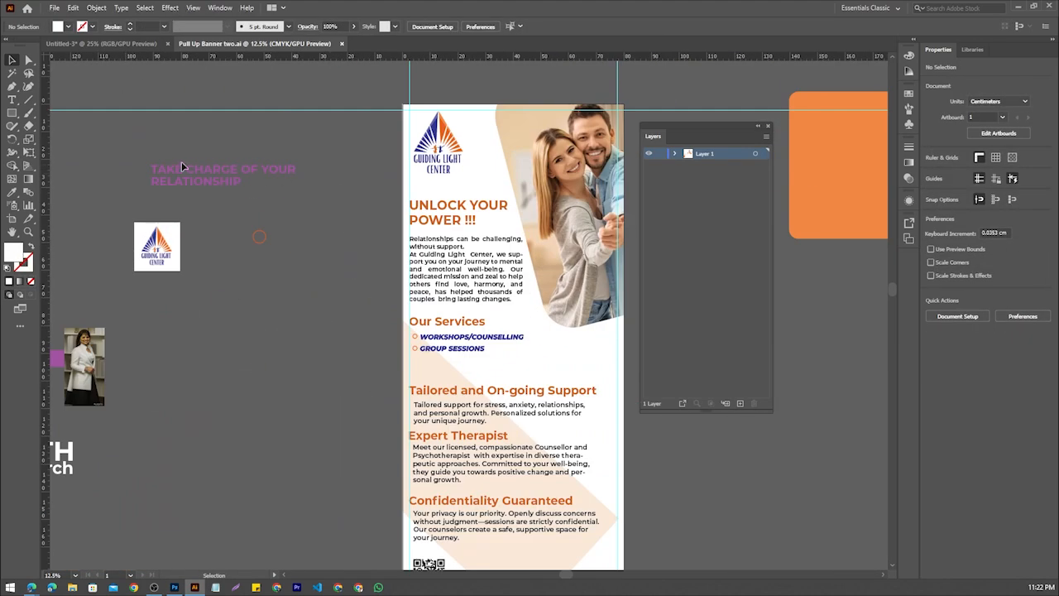
Move the purple "TAKE CHARGE OF YOUR RELATIONSHIP" text closer to the banner's left edge, keeping it off the artboard
drag(199, 185, 274, 186)
key(ctrl+minus)
key(ctrl+minus)
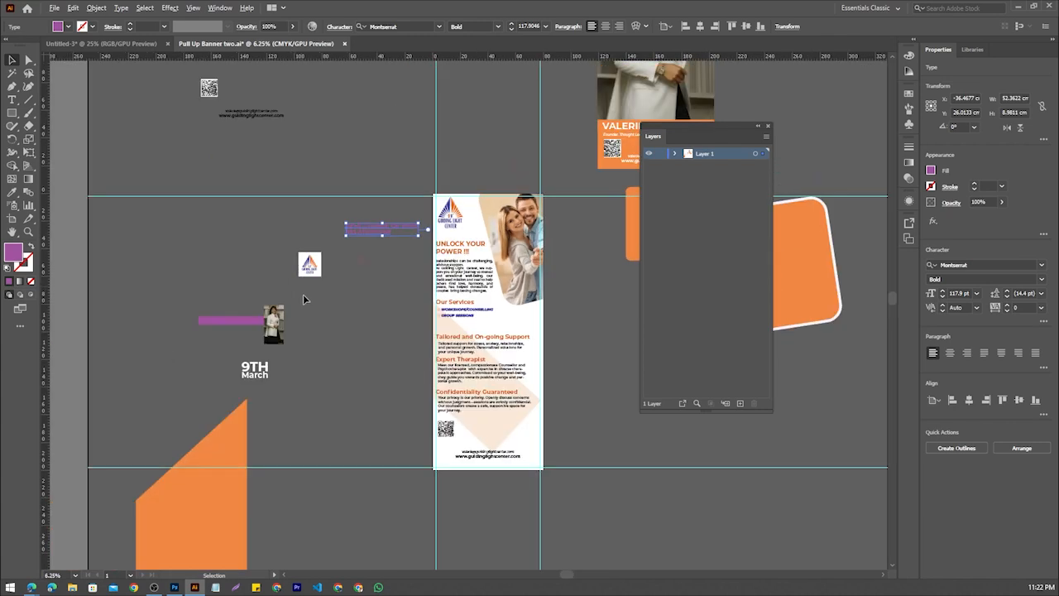
Examine the orange shapes, presenter graphics and leftover text around the banner, and compare them with the finished layout
drag(405, 347, 177, 379)
scroll(527, 272, up, 3)
scroll(527, 271, down, 1)
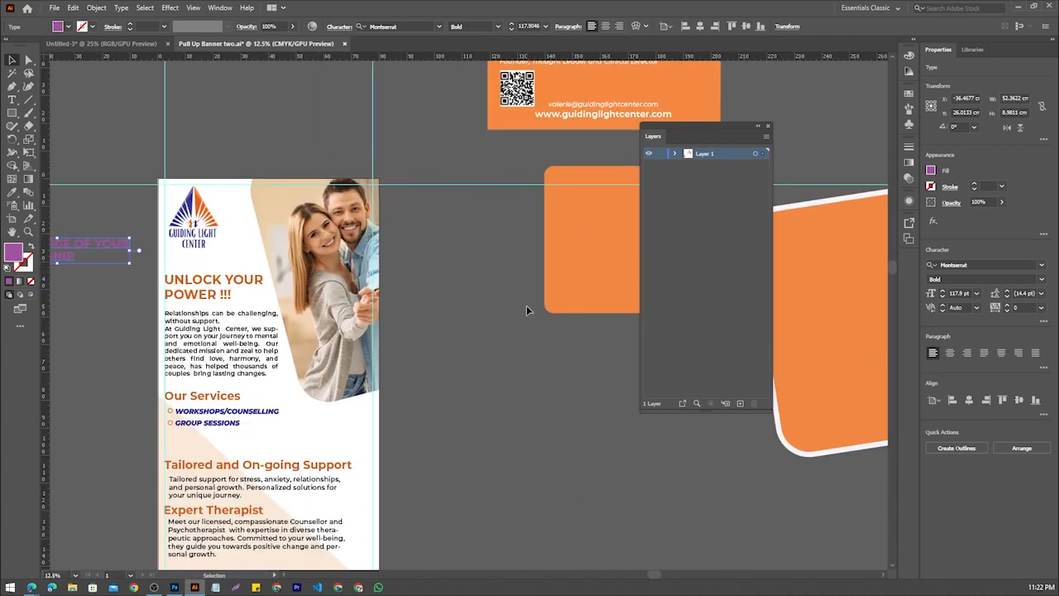
drag(527, 308, 391, 368)
scroll(475, 174, down, 3)
scroll(321, 124, up, 1)
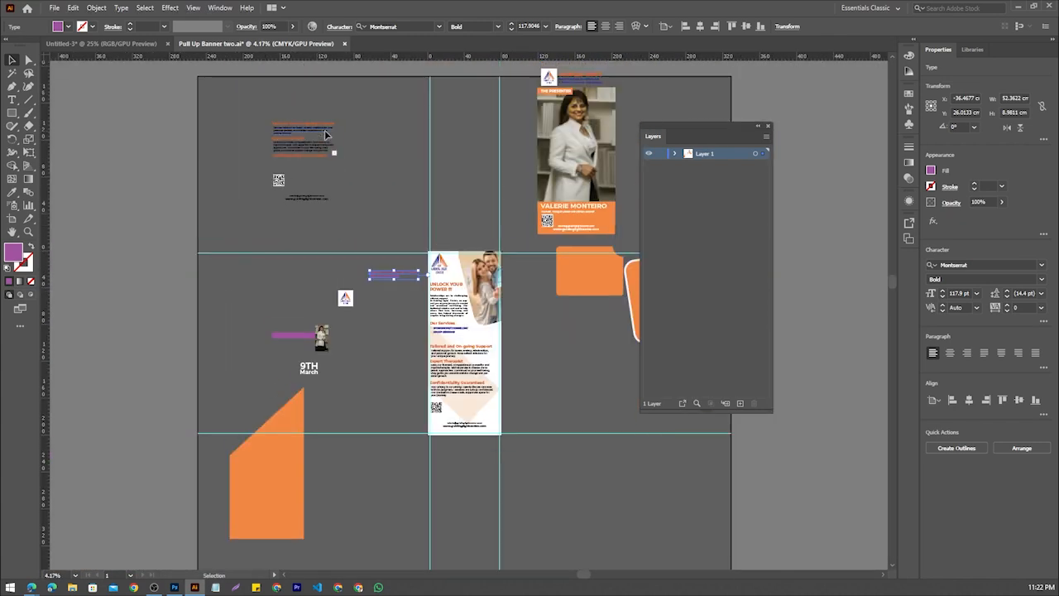
scroll(340, 221, down, 1)
scroll(463, 337, up, 4)
drag(491, 309, 316, 369)
scroll(310, 323, up, 1)
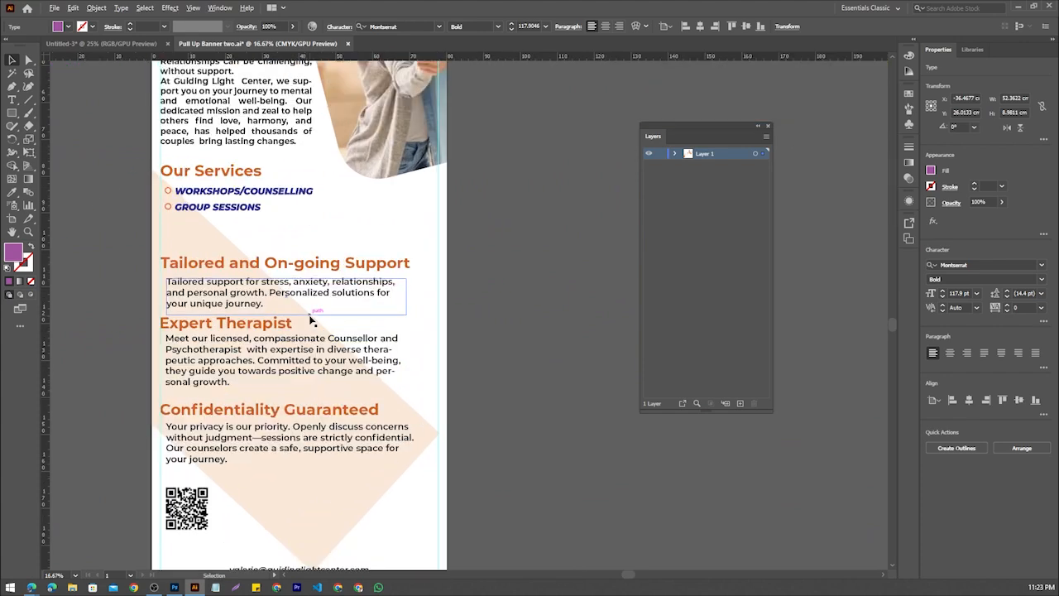
scroll(311, 323, down, 1)
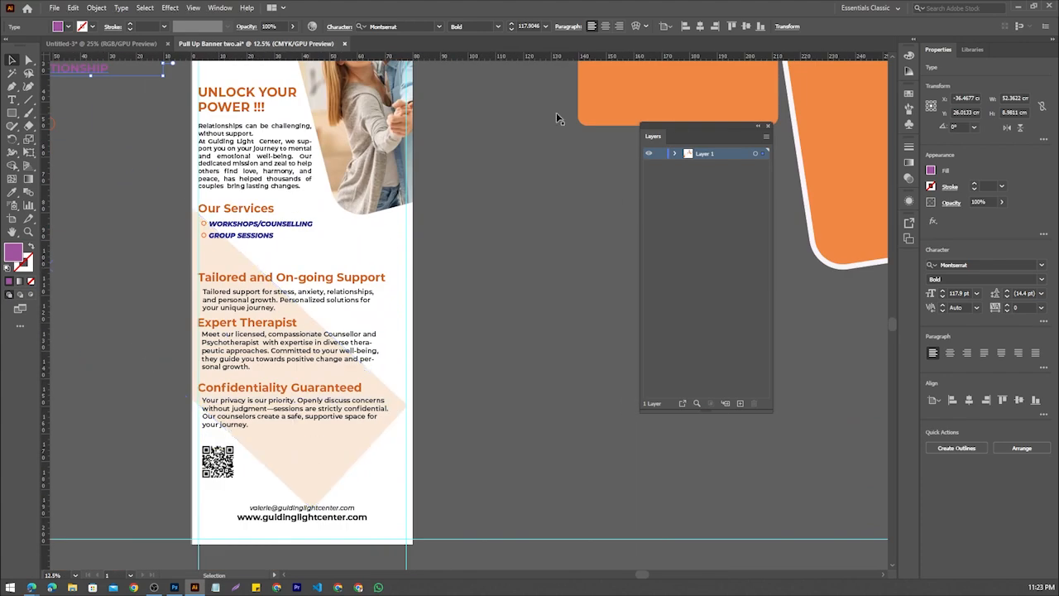
Return to the Untitled-3 document and undo the corner rounding of the blue rectangle
click(130, 45)
scroll(310, 194, up, 2)
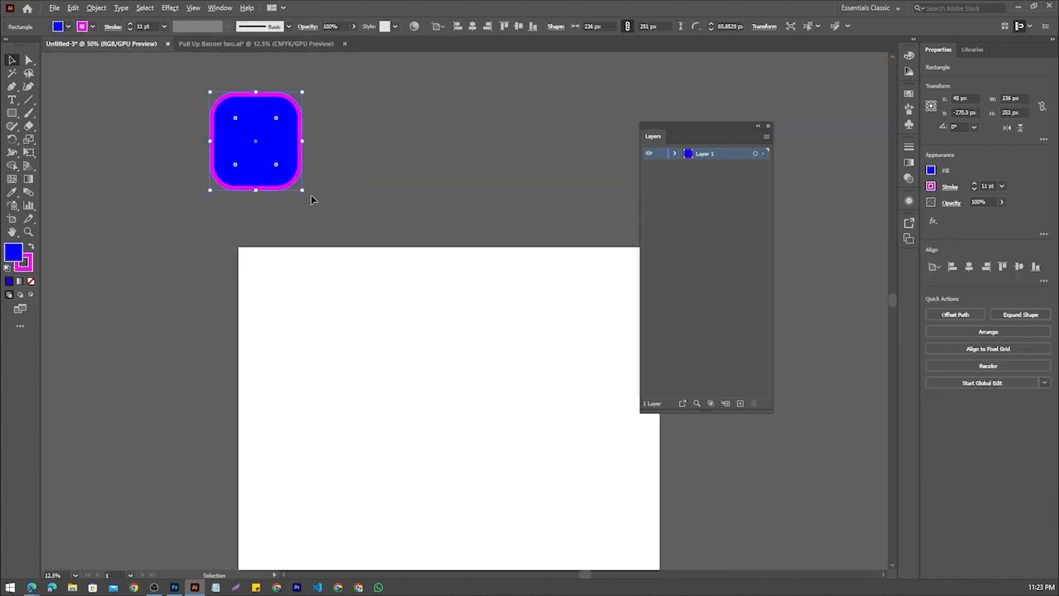
key(ctrl+z)
scroll(331, 223, down, 3)
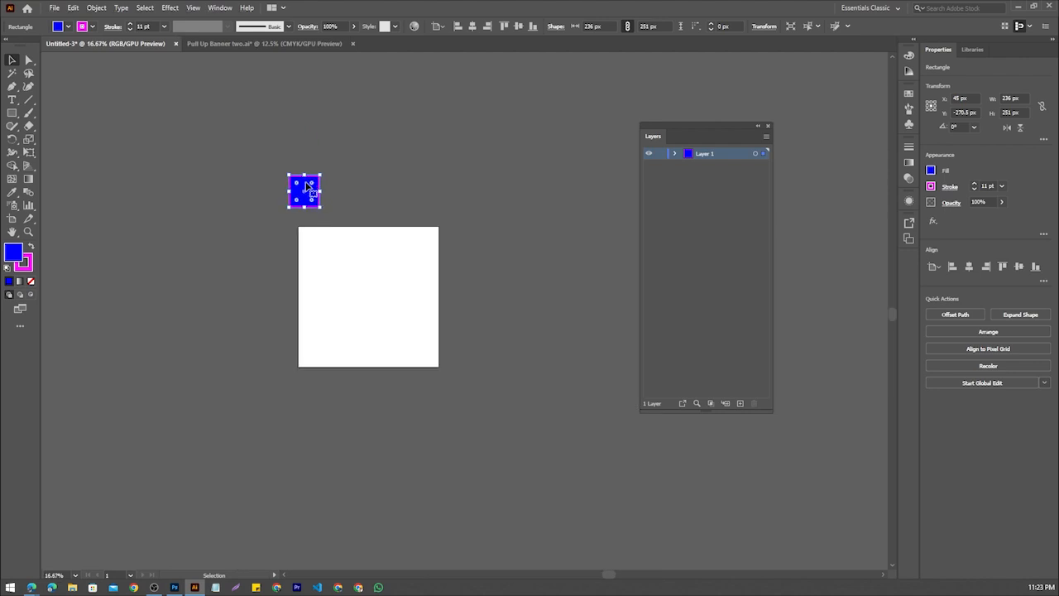
Move the blue rectangle well outside the artboard's left edge, to about X -489 px and Y 307.5 px
drag(310, 190, 261, 266)
scroll(262, 266, up, 3)
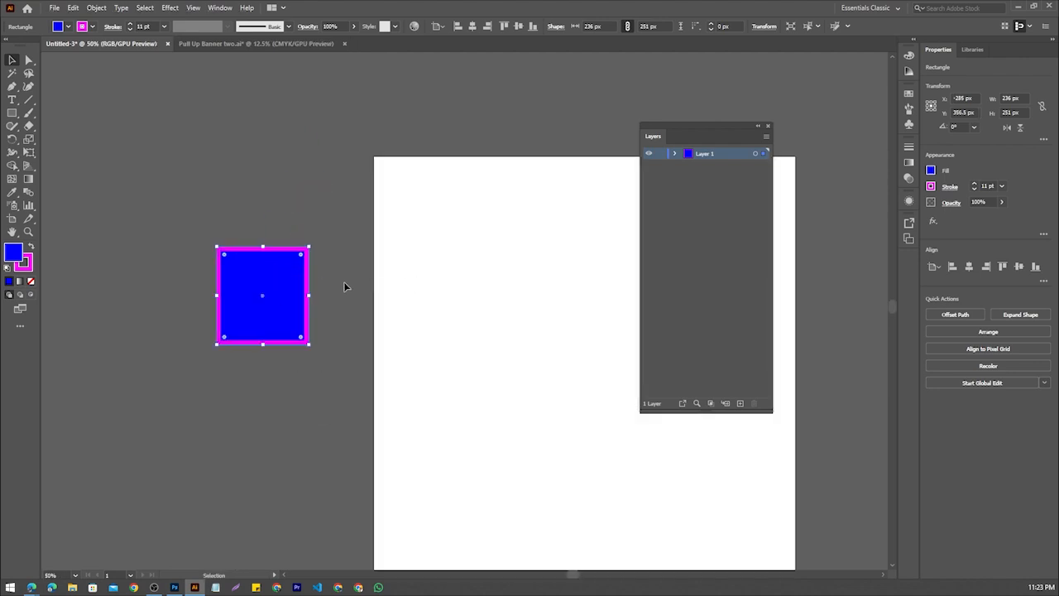
scroll(340, 220, down, 1)
drag(313, 265, 245, 259)
scroll(420, 271, up, 2)
scroll(420, 272, down, 2)
scroll(246, 259, up, 6)
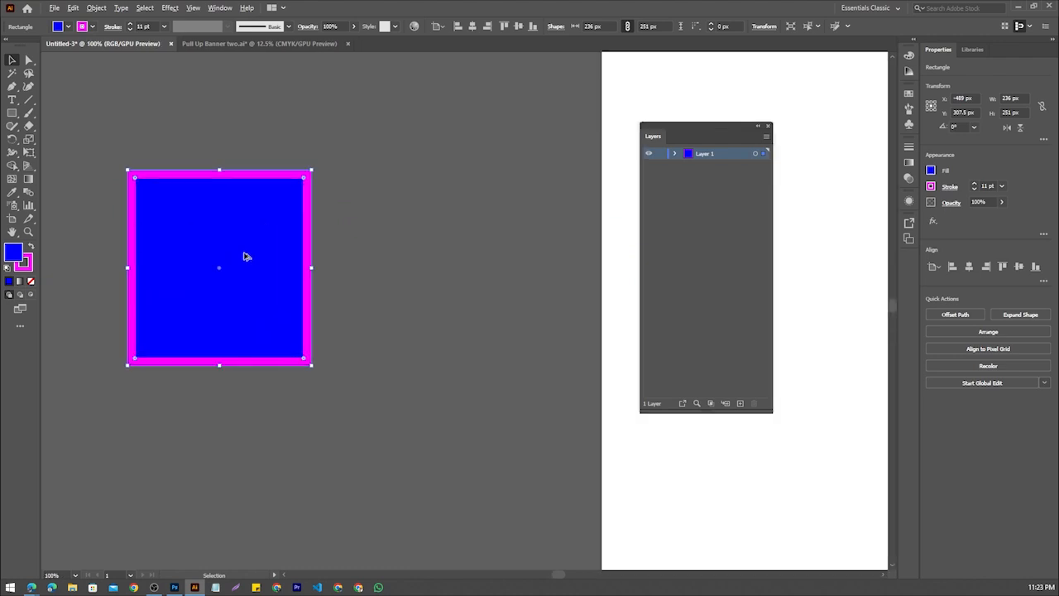
scroll(245, 257, down, 3)
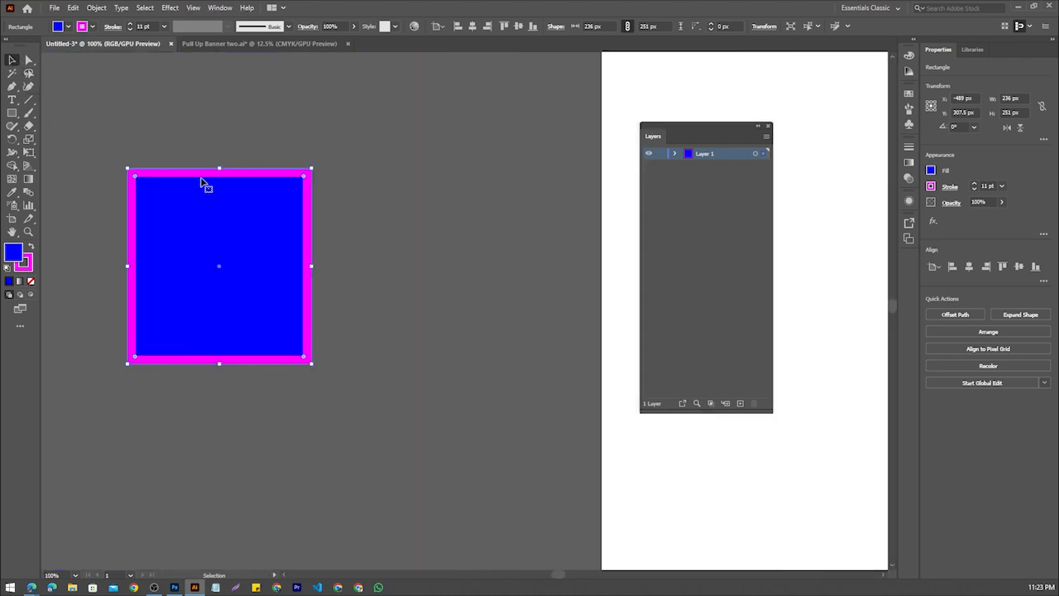
Draw three more rectangles left of the artboard, about 138 × 197 px, 170 × 166 px and 101 × 171 px
click(14, 113)
drag(467, 161, 575, 315)
scroll(191, 416, down, 1)
drag(188, 420, 321, 548)
scroll(347, 439, down, 2)
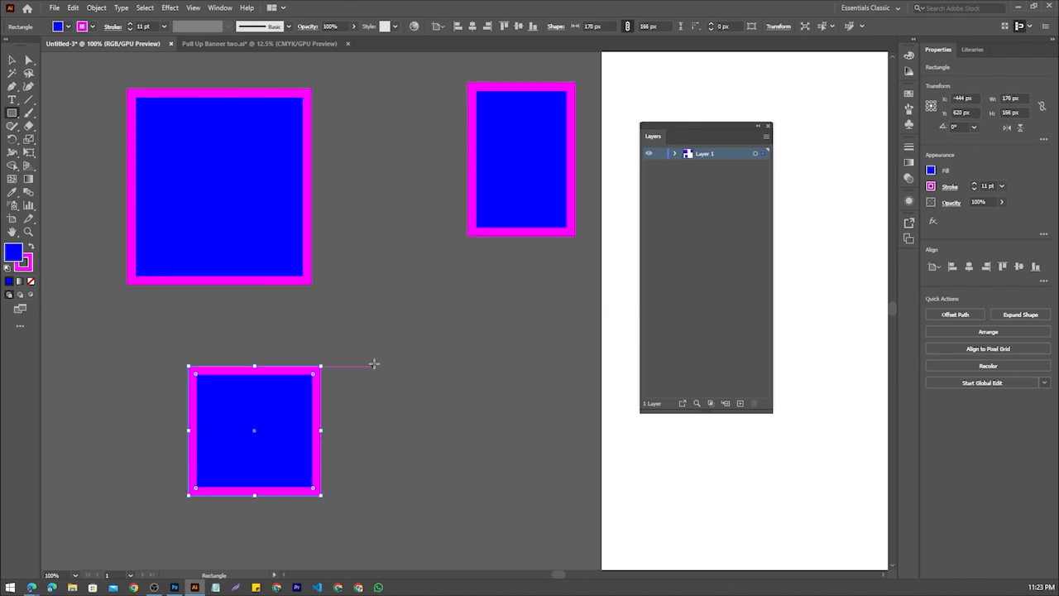
drag(411, 390, 489, 519)
scroll(463, 463, down, 2)
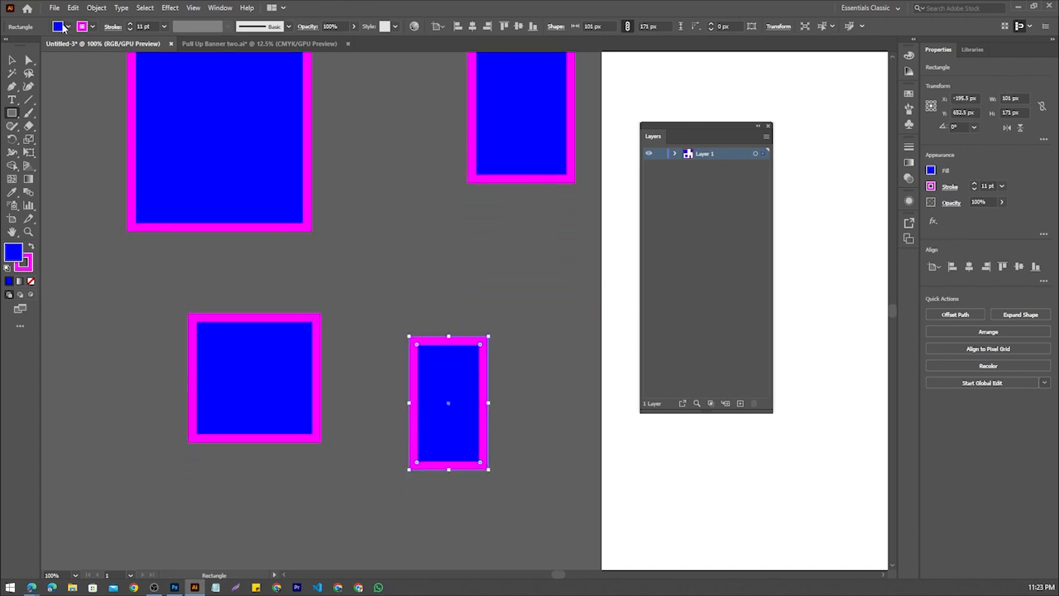
Fill the smallest rectangle with cyan and close the colour swatches
click(65, 28)
click(61, 44)
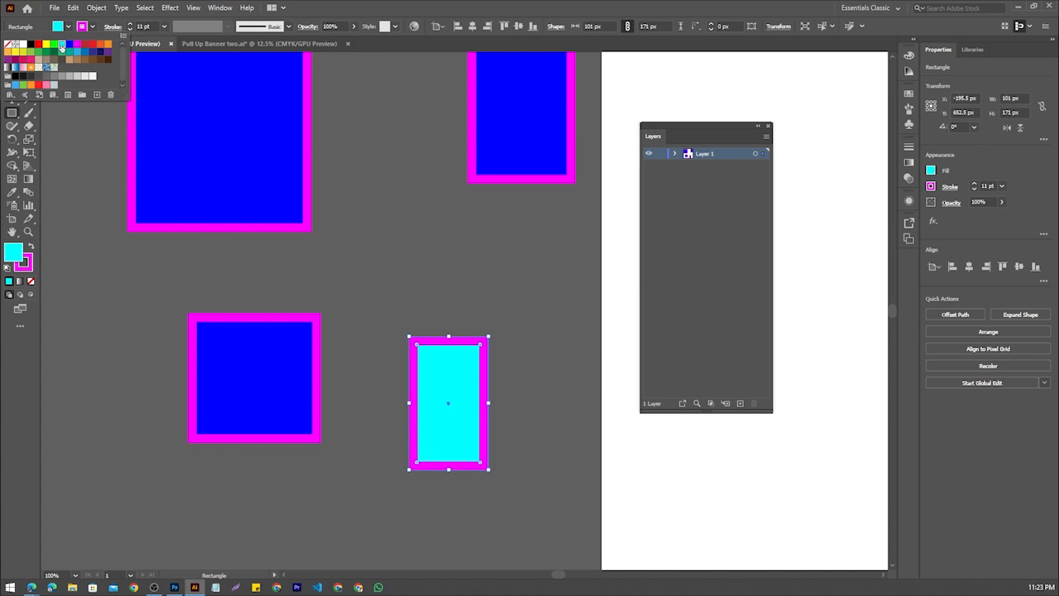
click(447, 271)
click(208, 346)
click(548, 312)
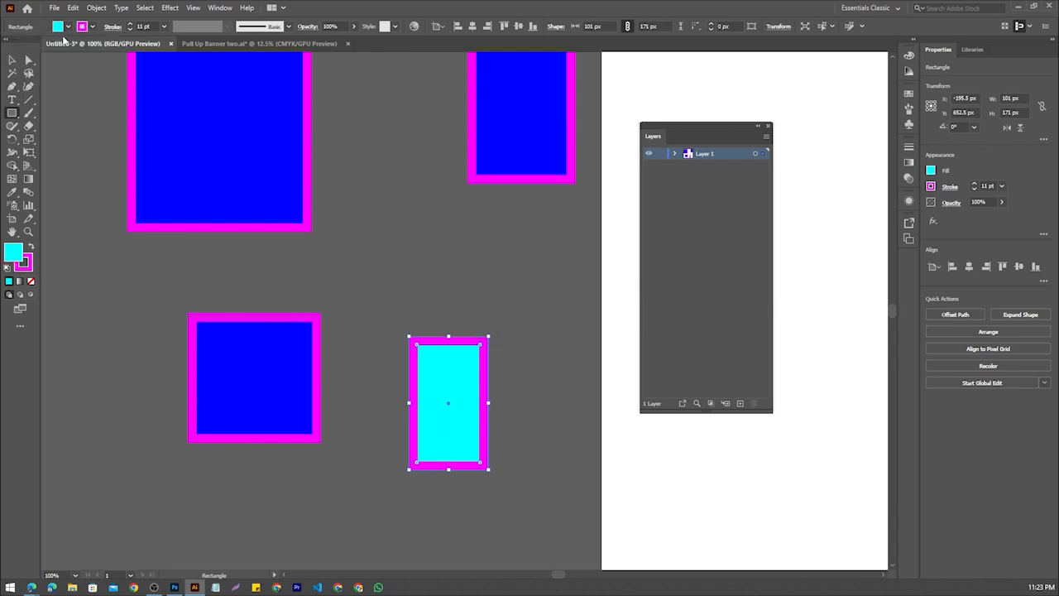
click(57, 29)
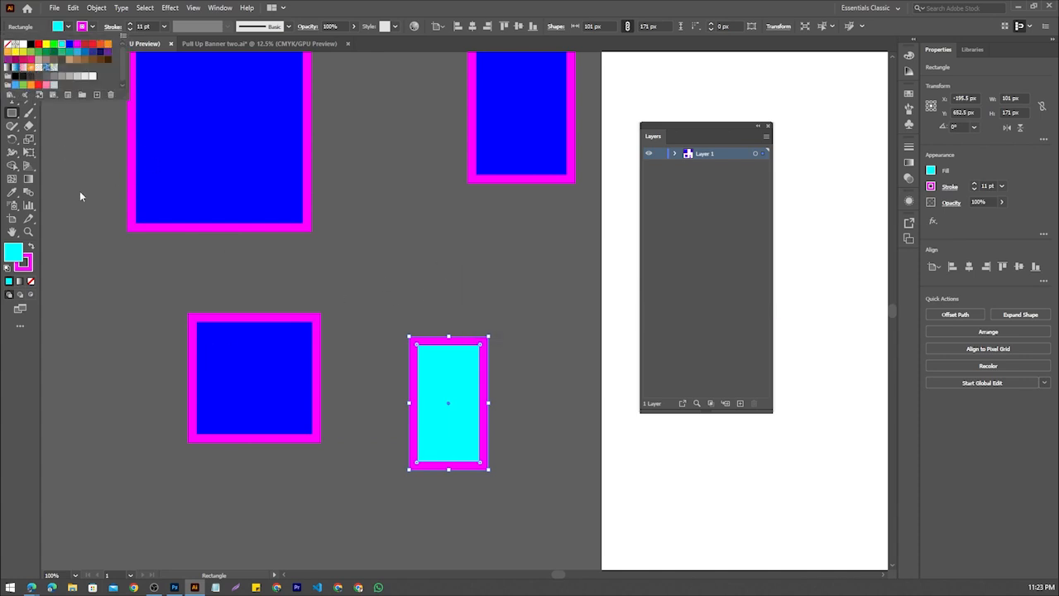
key(Escape)
Fill the largest rectangle with light grey and dismiss the Move dialog without moving it
key(v)
click(260, 214)
scroll(259, 210, up, 2)
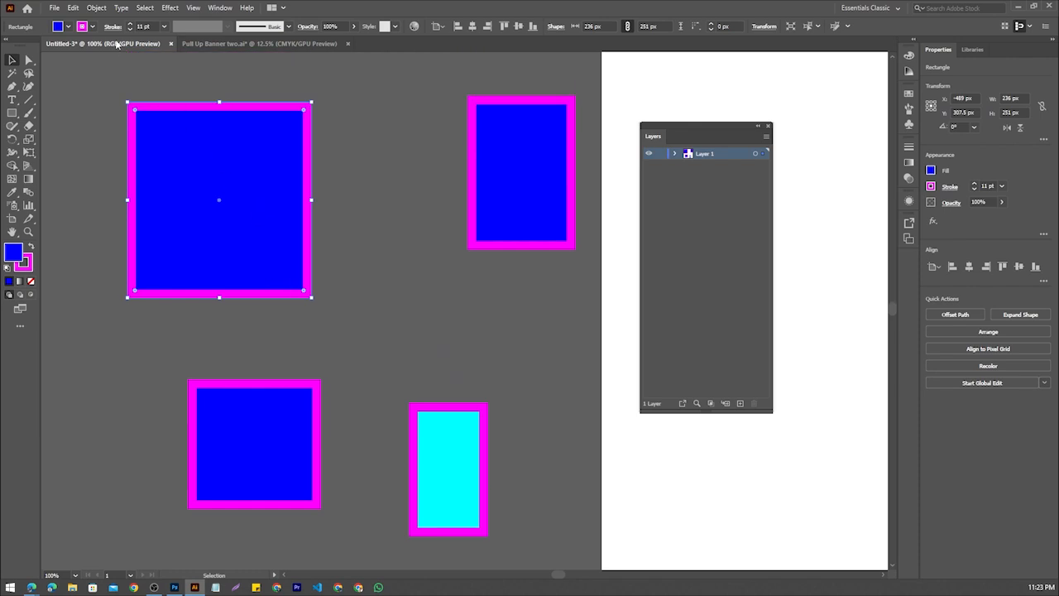
click(57, 27)
click(86, 77)
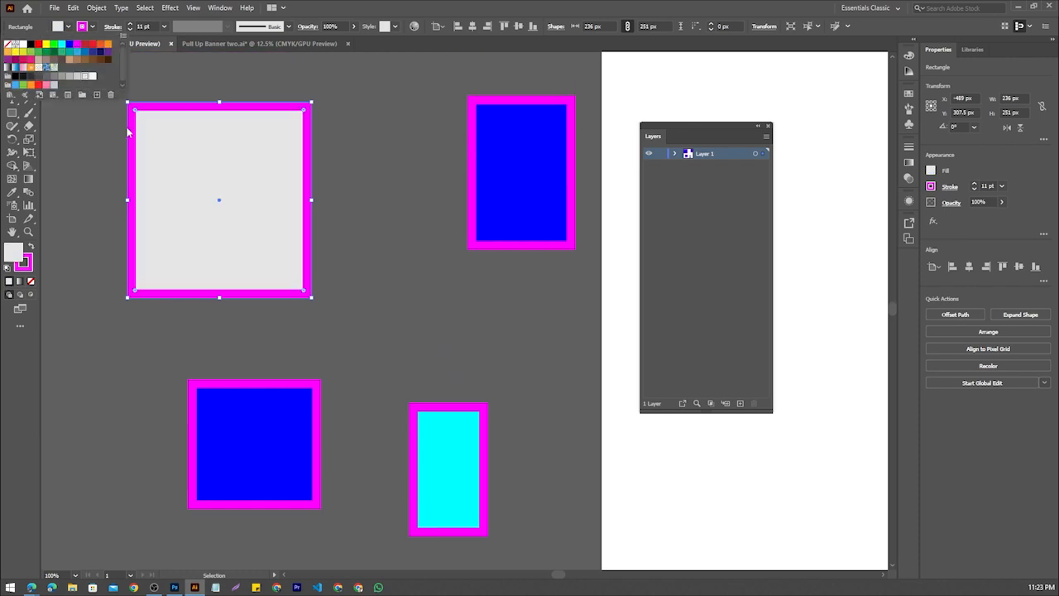
scroll(550, 240, down, 1)
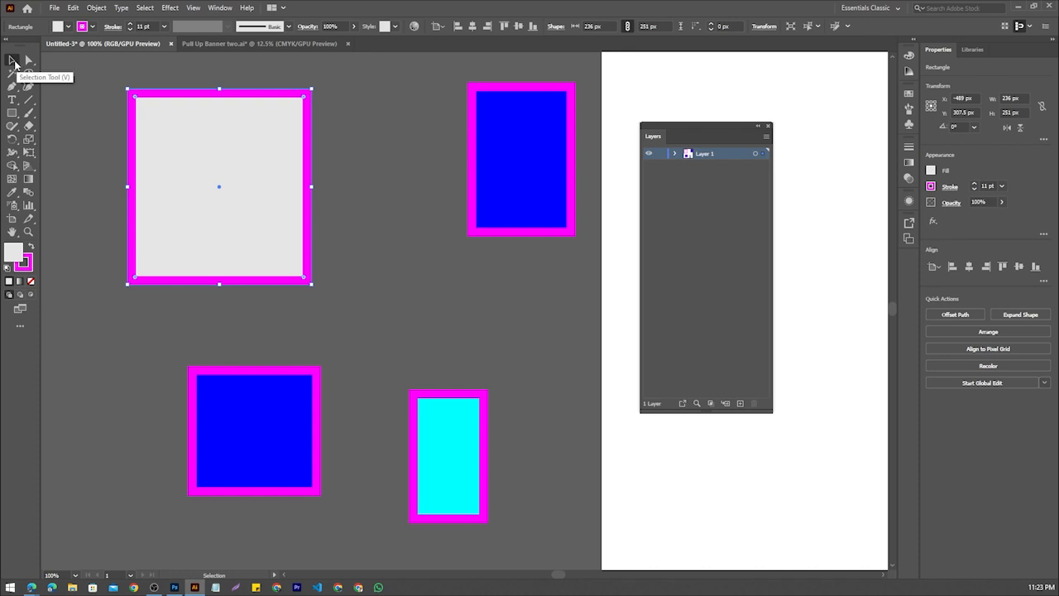
double_click(15, 61)
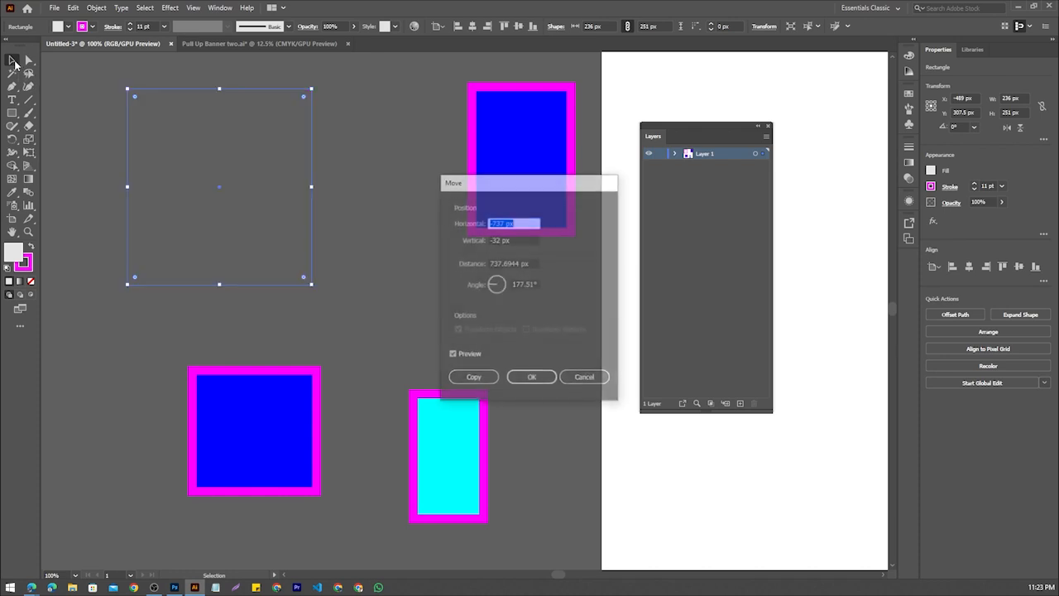
click(582, 380)
Fill the tall blue rectangle nearest the artboard with orange
click(528, 195)
click(67, 26)
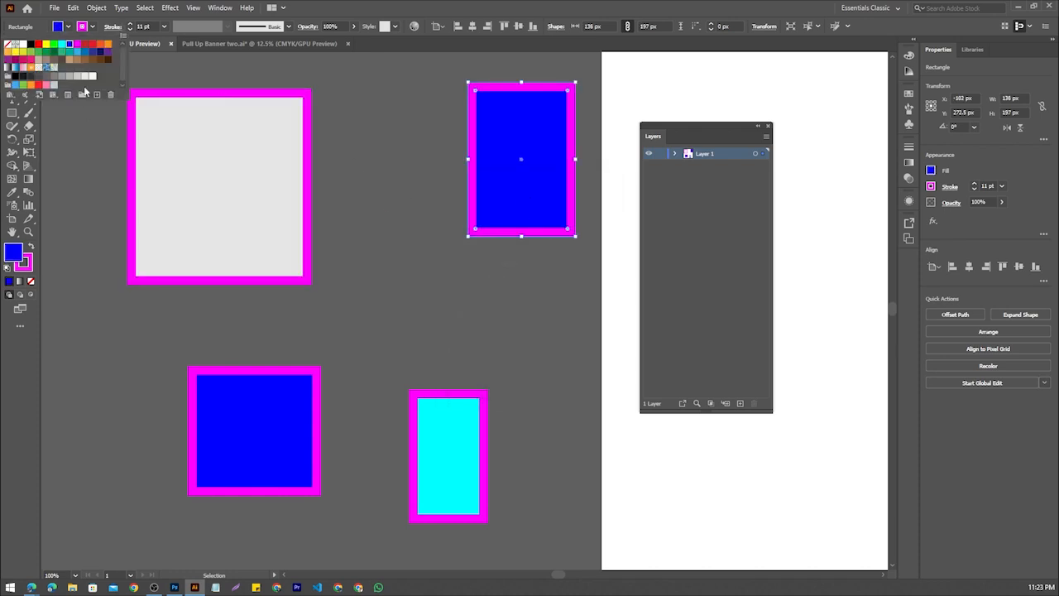
click(105, 45)
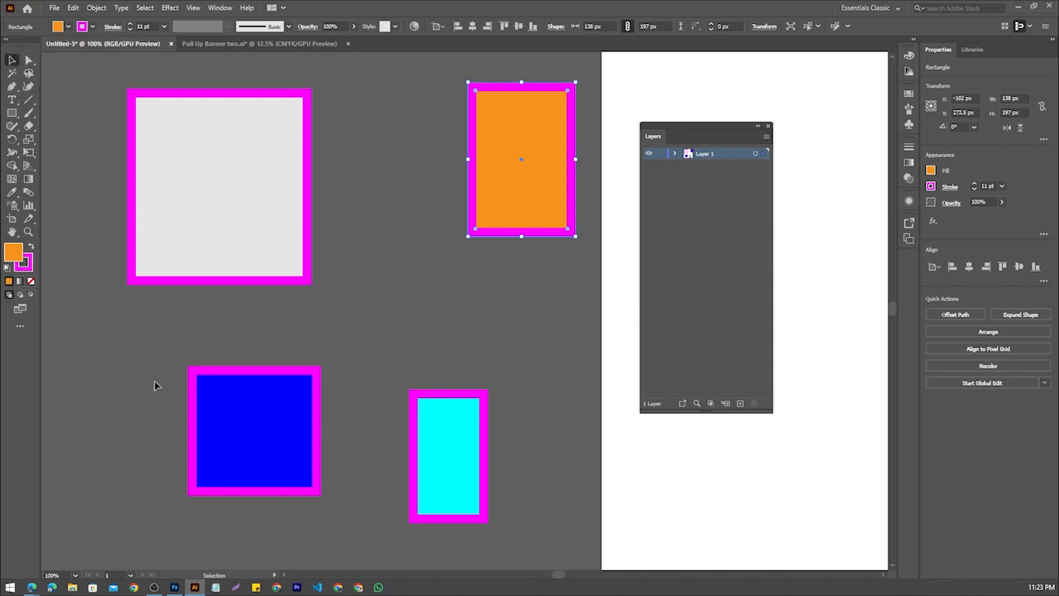
Duplicate the blue rectangle to its lower left and the light grey one to its upper left, and clear the selection
scroll(257, 286, down, 2)
click(259, 370)
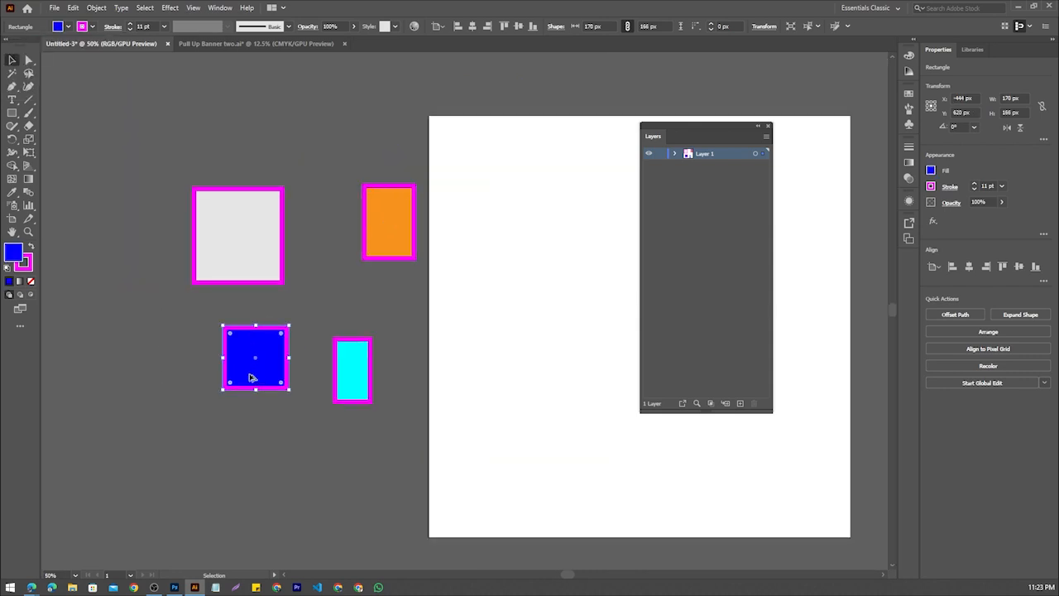
alt+drag(245, 374, 102, 429)
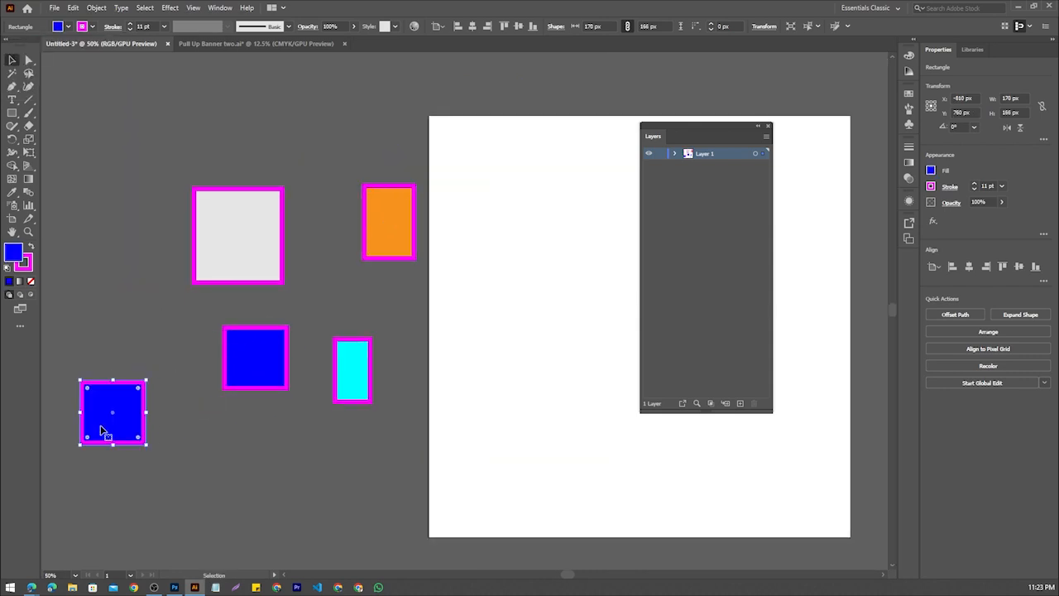
alt+drag(230, 254, 117, 215)
click(124, 249)
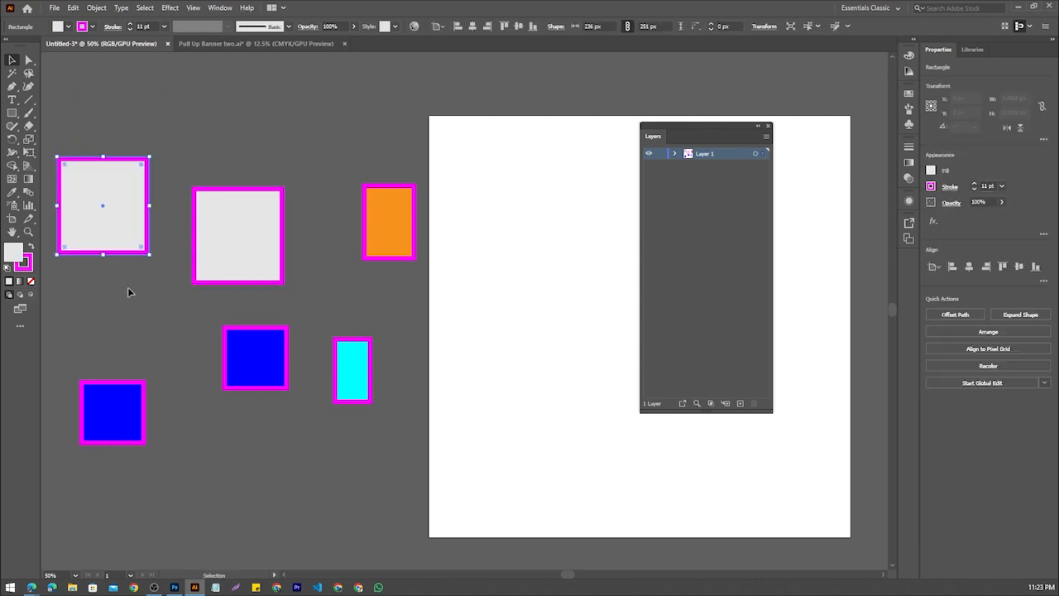
click(204, 300)
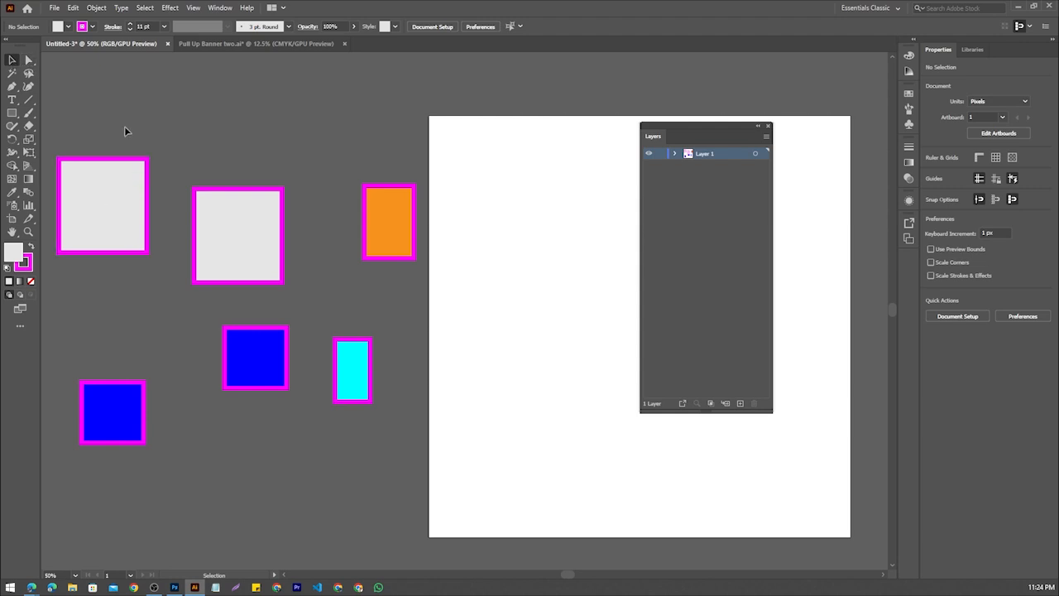
Select the two light grey rectangles and the orange one together and move them up slightly
drag(438, 313, 438, 300)
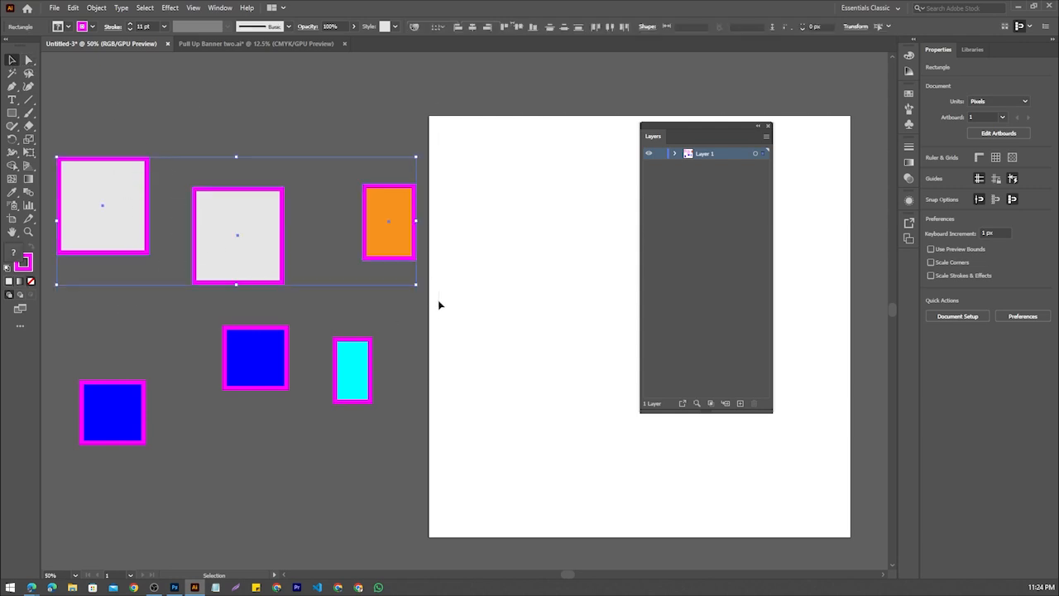
mouse_move(248, 267)
mouse_down()
mouse_move(263, 304)
mouse_move(270, 193)
mouse_move(253, 265)
mouse_up()
scroll(266, 227, up, 3)
scroll(256, 284, down, 2)
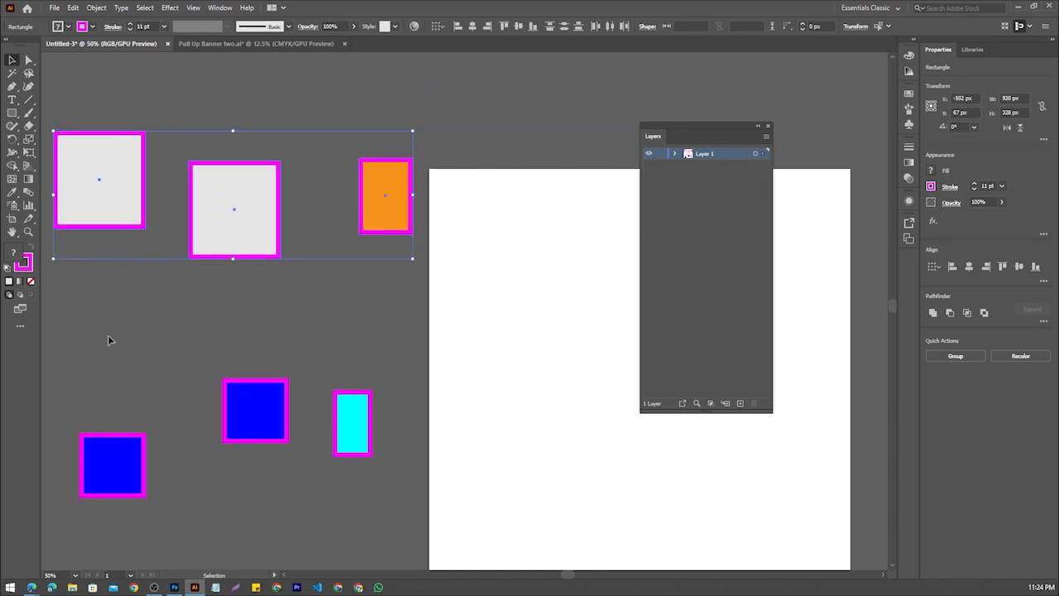
Move the two blue rectangles and the cyan one up together, closer to the upper group, and clear the selection
drag(422, 523, 422, 523)
drag(255, 437, 254, 371)
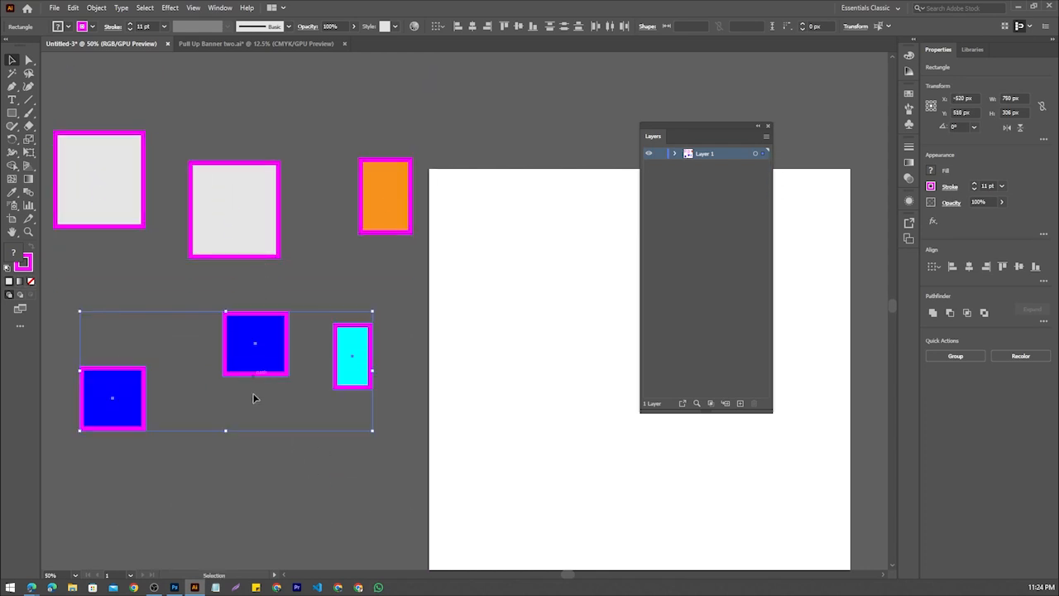
scroll(254, 405, down, 1)
click(251, 478)
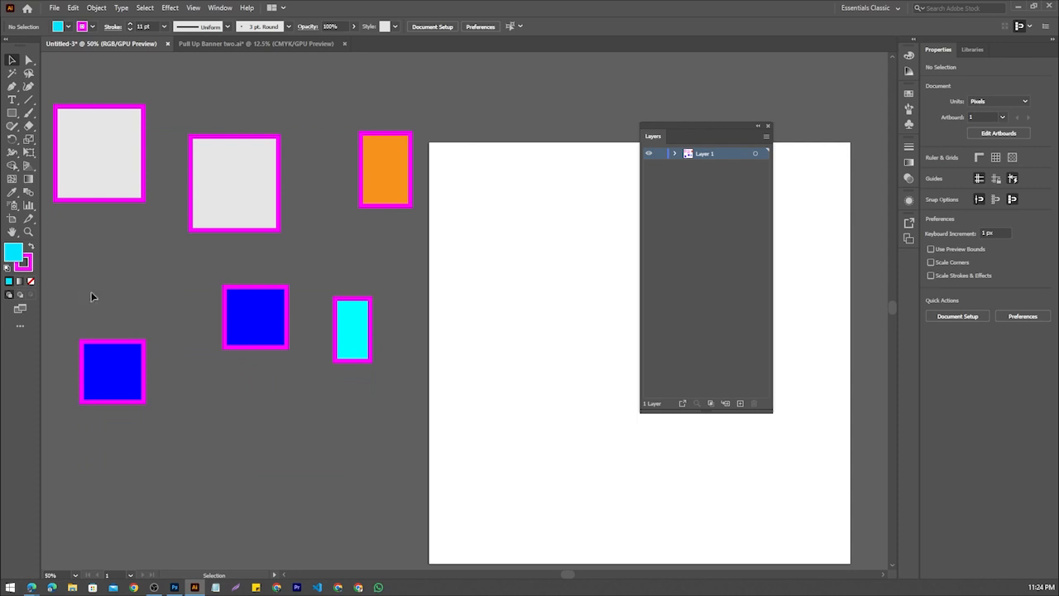
Rearrange the lower rectangles into one row, with the cyan one leftmost and the two blue ones beside it
drag(92, 296, 273, 407)
drag(247, 329, 246, 450)
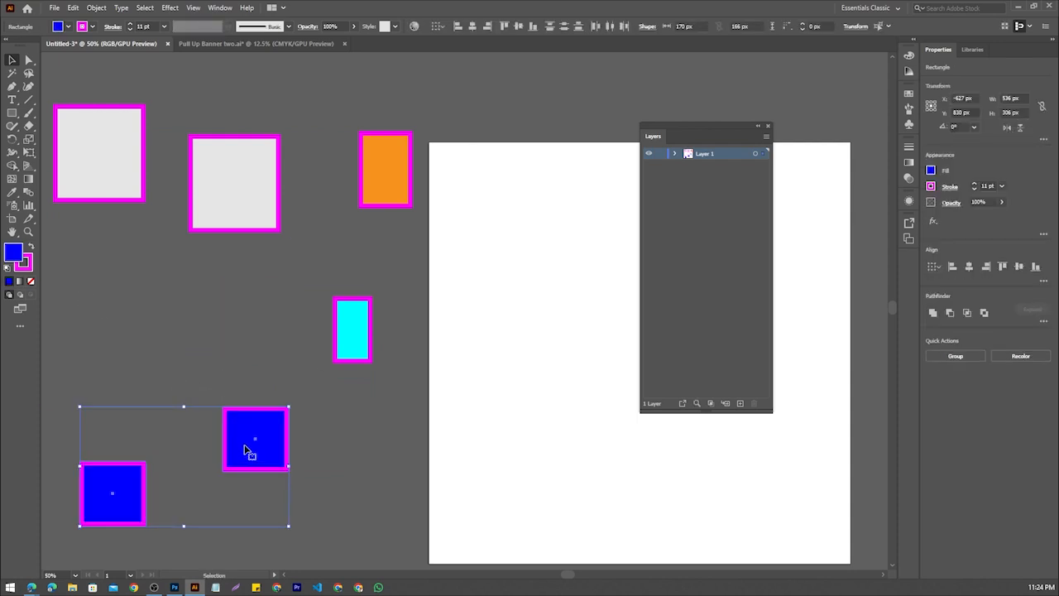
scroll(246, 451, down, 1)
drag(341, 265, 86, 219)
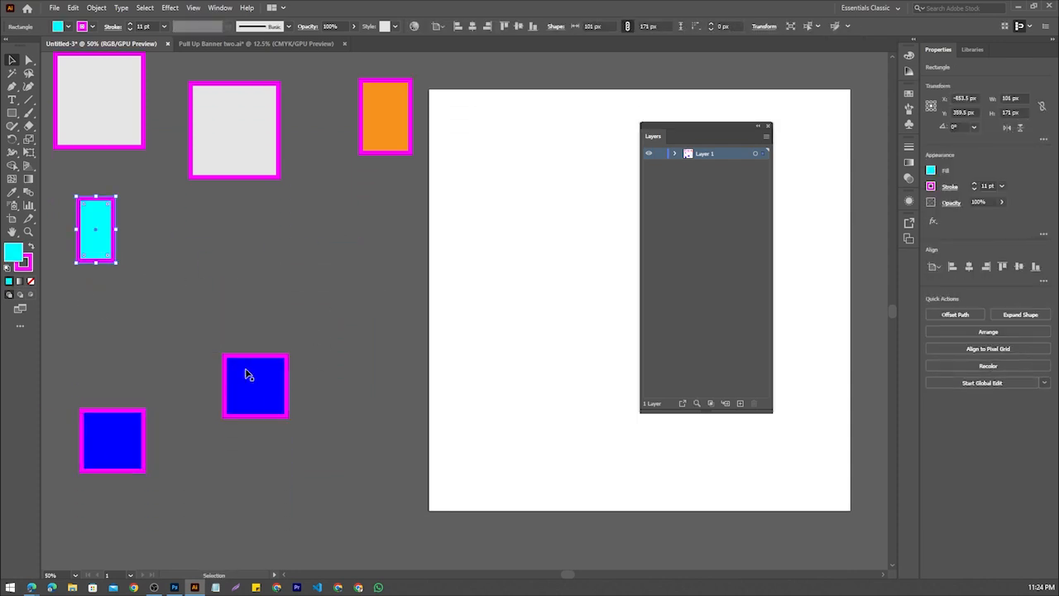
drag(246, 375, 342, 238)
drag(145, 424, 280, 229)
scroll(265, 273, up, 1)
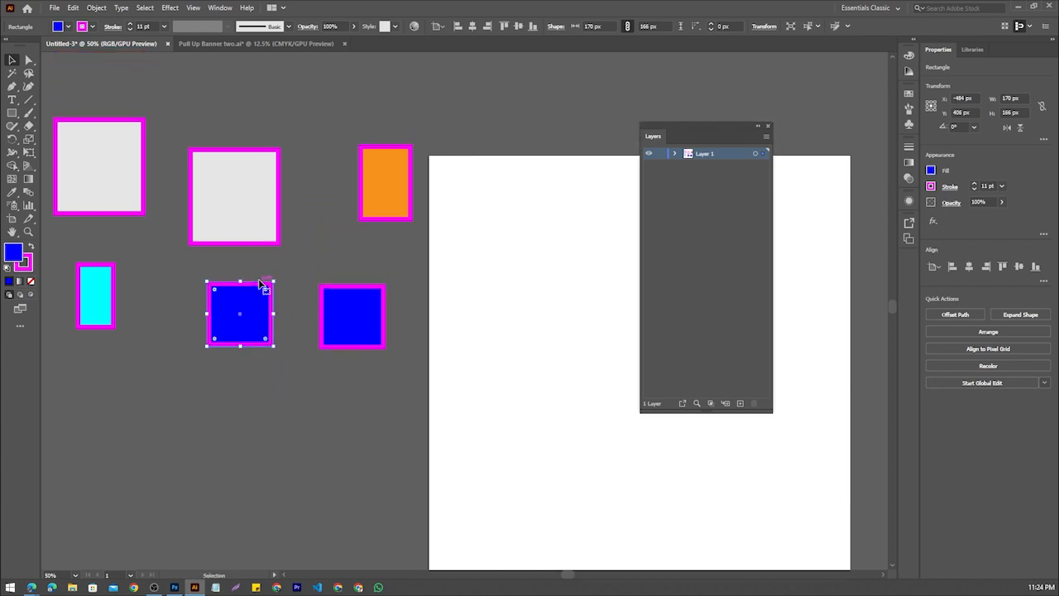
Move the light grey rectangle nearest the orange one up above the others and clear the selection
scroll(260, 284, up, 1)
drag(227, 206, 236, 105)
scroll(157, 135, up, 1)
click(157, 135)
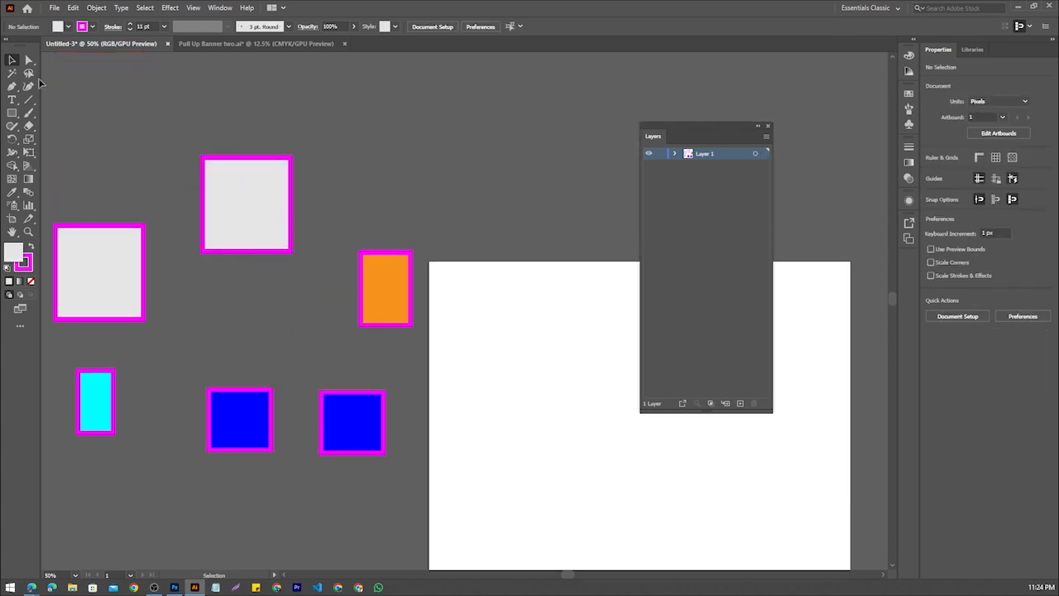
Select the upper light grey rectangle with the Direct Selection tool and again with the Selection tool, and clear the selection
click(28, 60)
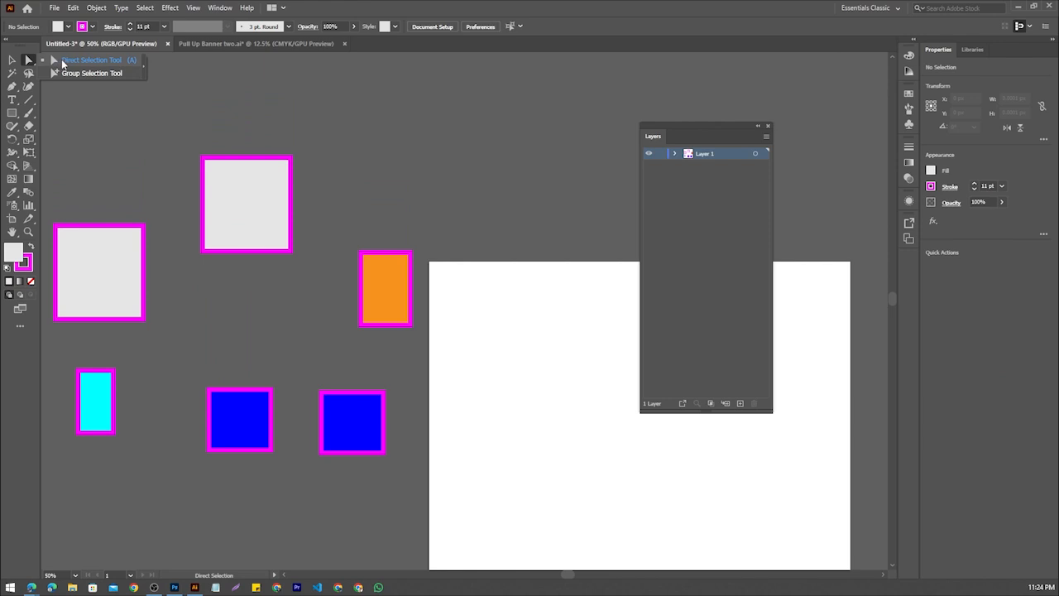
click(62, 60)
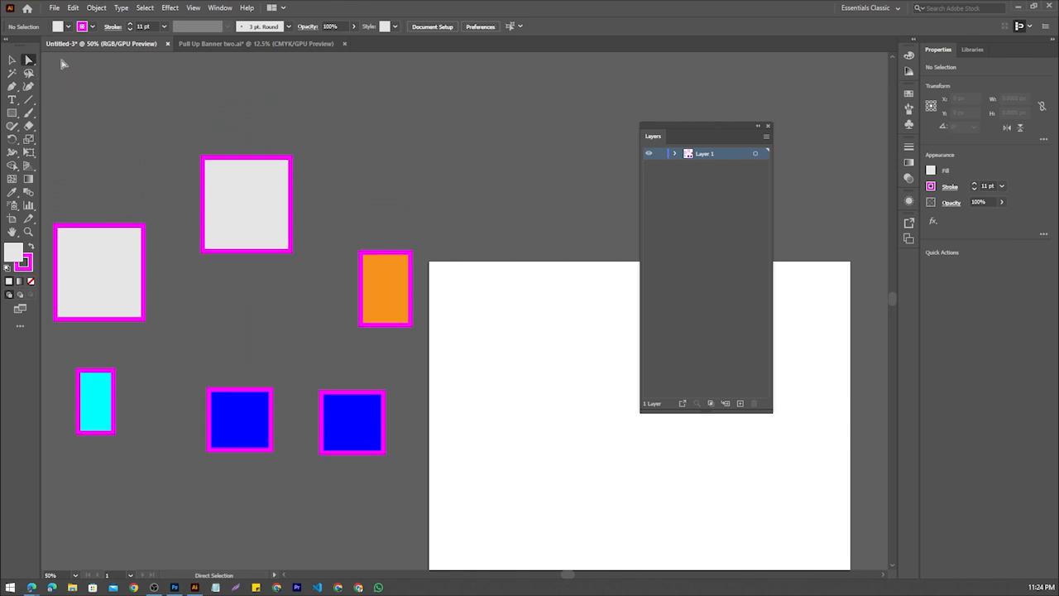
click(213, 169)
click(16, 63)
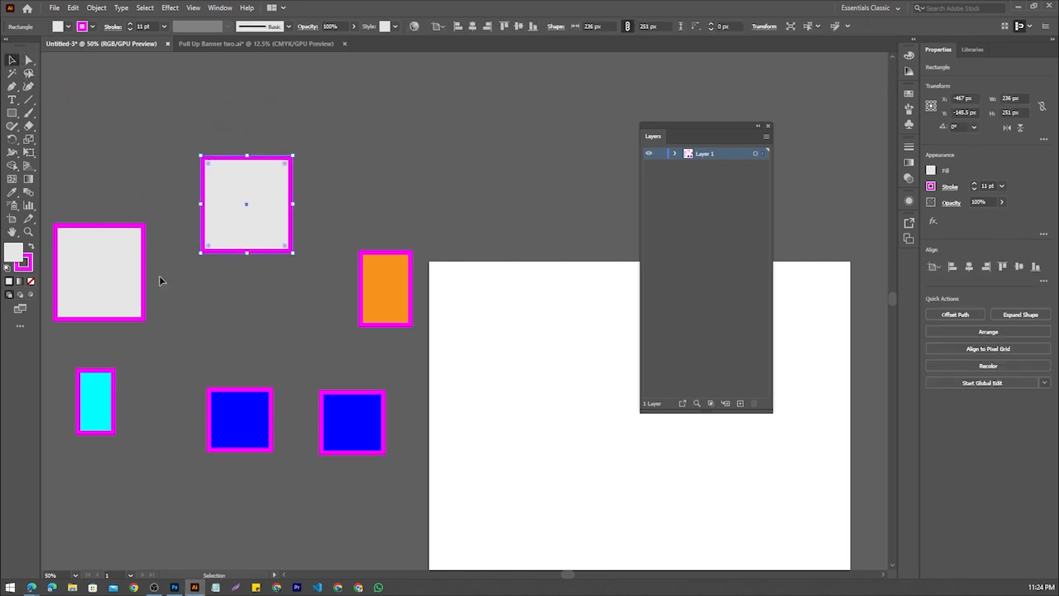
click(238, 256)
click(243, 245)
click(206, 312)
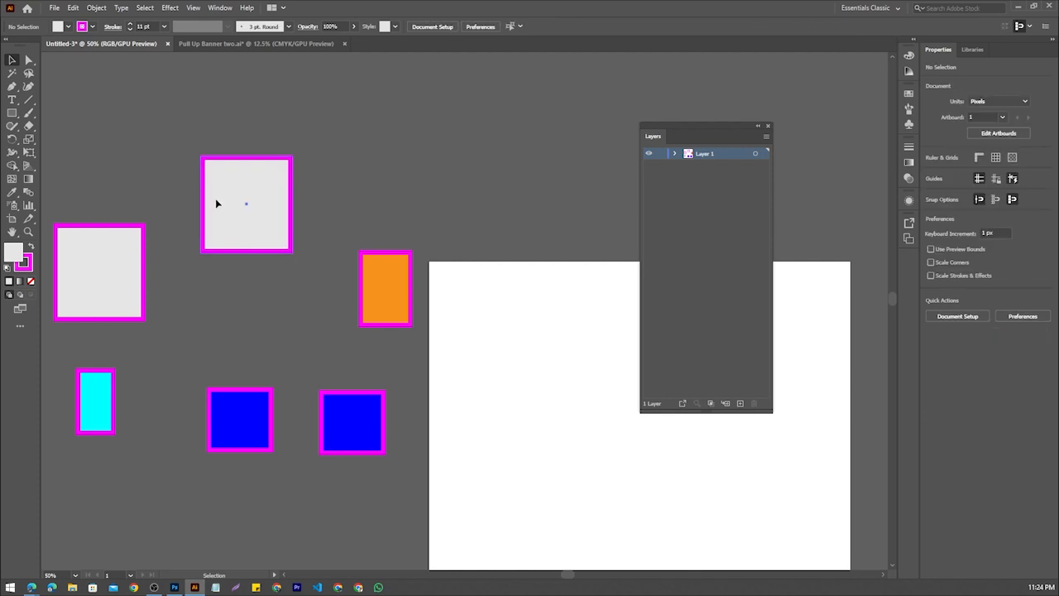
Round only the top-right corner of the left light grey rectangle with a large radius using the Direct Selection tool
click(217, 203)
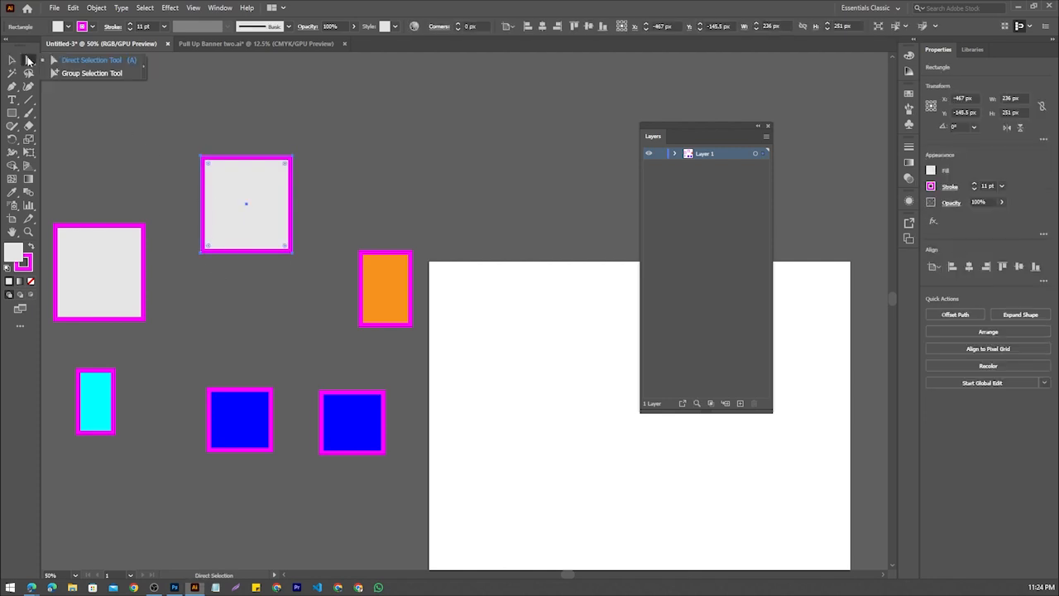
click(78, 60)
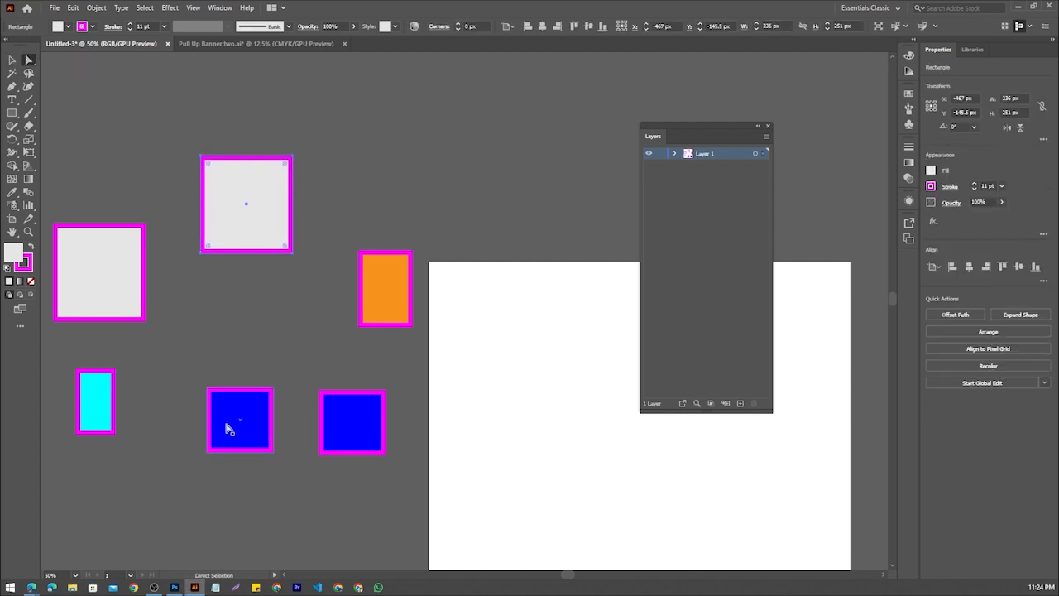
scroll(132, 239, up, 4)
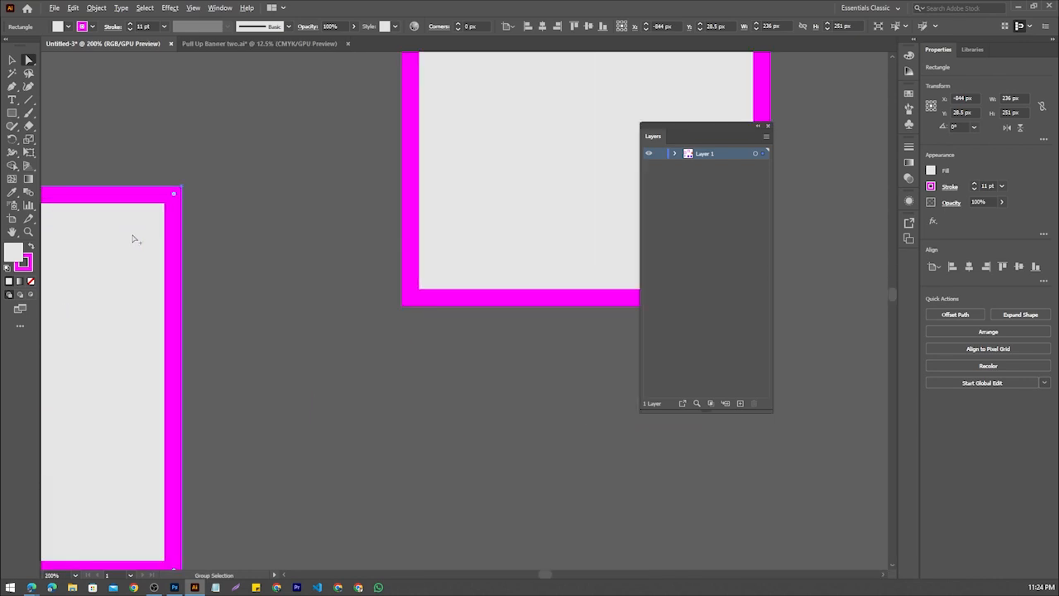
drag(97, 273, 331, 241)
scroll(339, 232, down, 1)
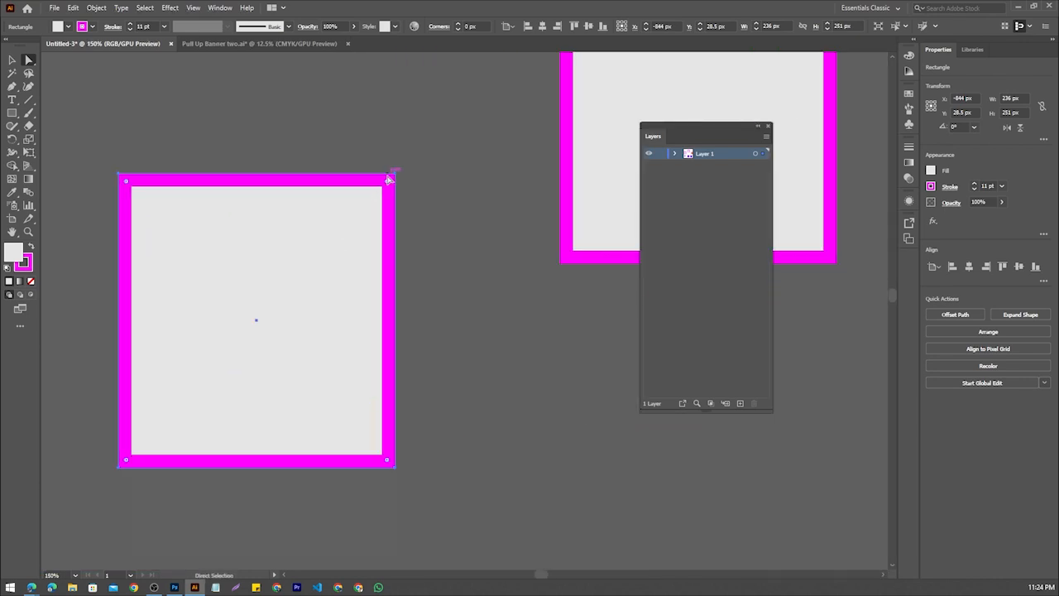
drag(386, 182, 222, 419)
key(ctrl+z)
drag(386, 182, 227, 422)
click(485, 289)
scroll(421, 241, down, 2)
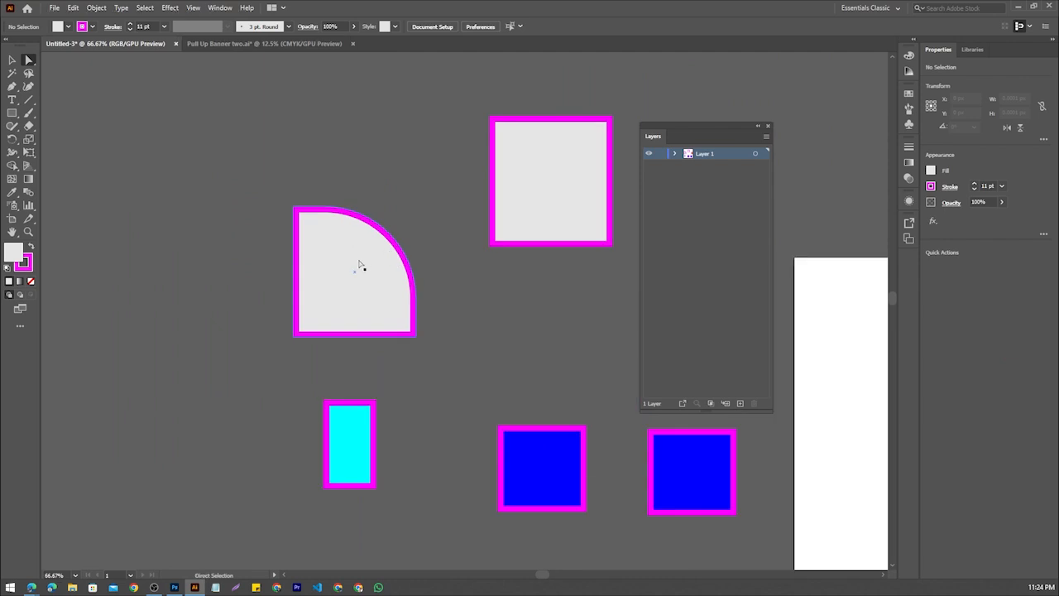
Reduce the top-right corner radius of the left light grey shape to about 58 px
click(317, 265)
drag(323, 297, 372, 227)
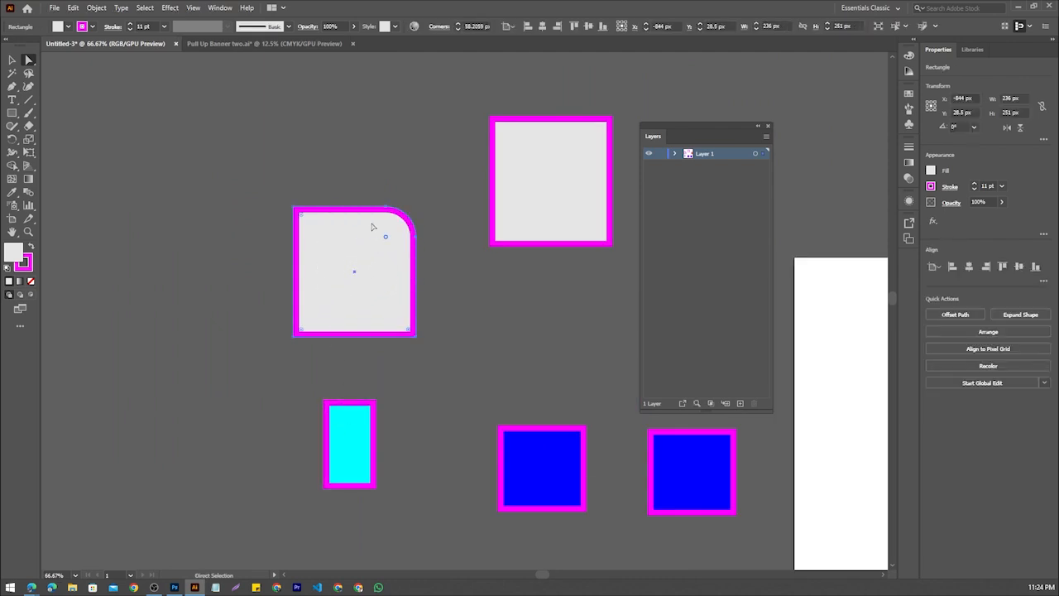
scroll(444, 217, up, 3)
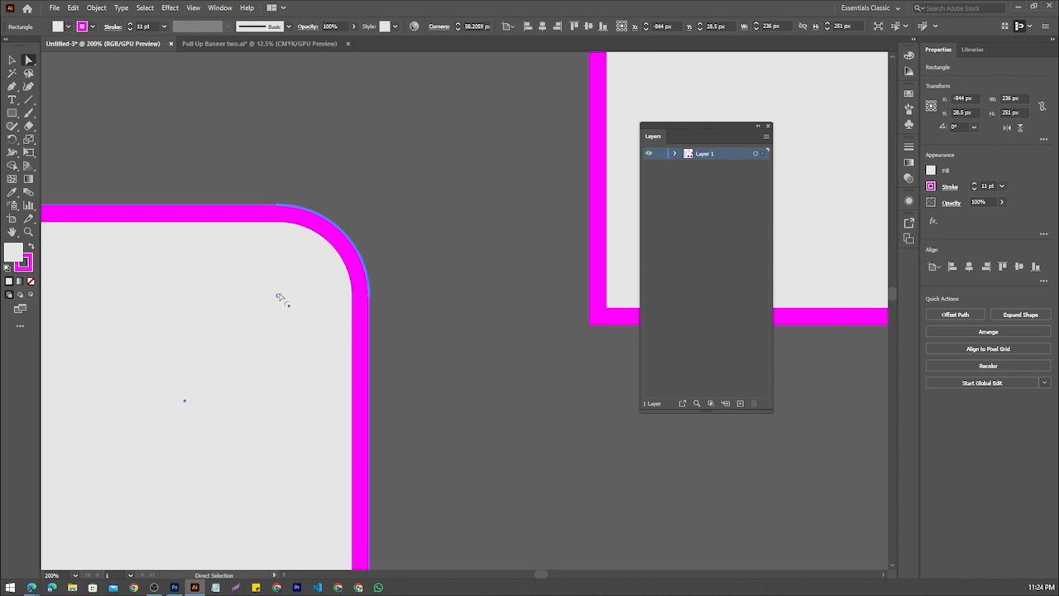
scroll(279, 297, down, 4)
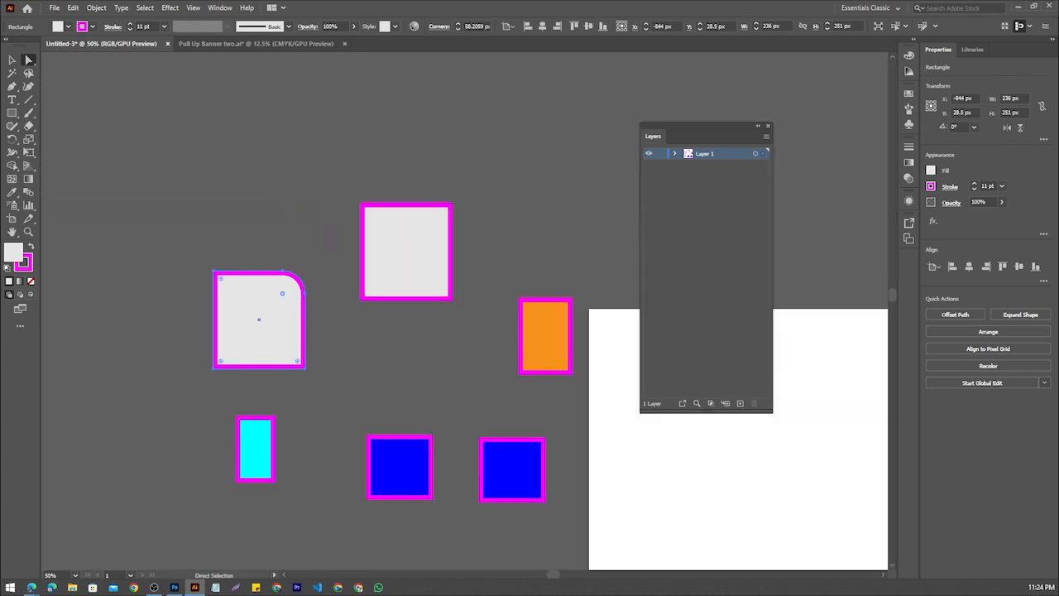
Mark the four corner handles of the left light grey shape on a screen capture and discard the capture
key(Print)
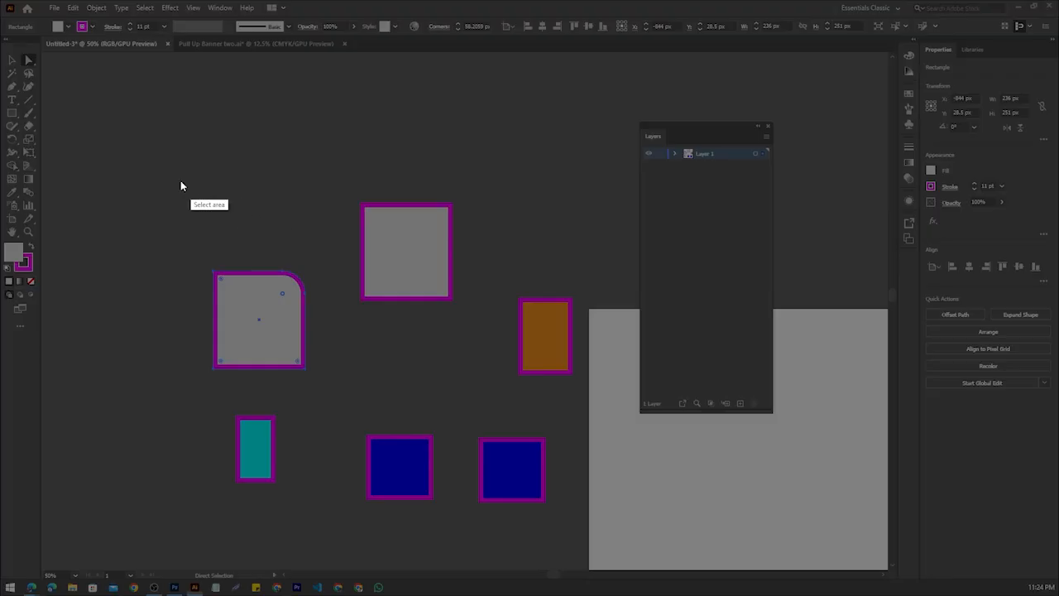
drag(178, 200, 379, 439)
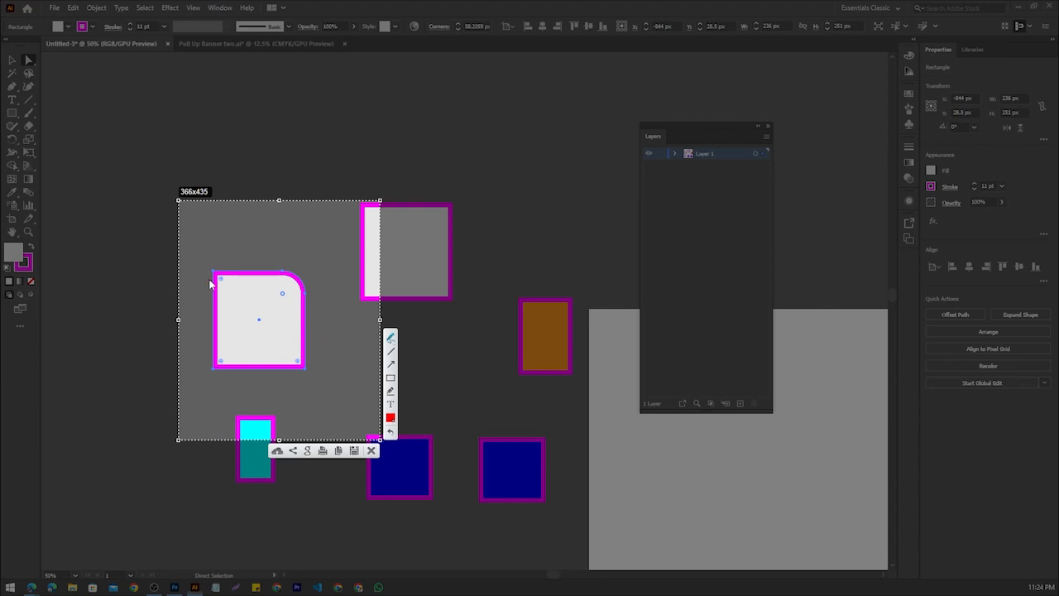
drag(209, 280, 223, 275)
drag(221, 353, 223, 366)
drag(287, 358, 296, 359)
mouse_move(283, 284)
mouse_down()
mouse_move(286, 305)
mouse_move(287, 291)
mouse_up()
click(372, 452)
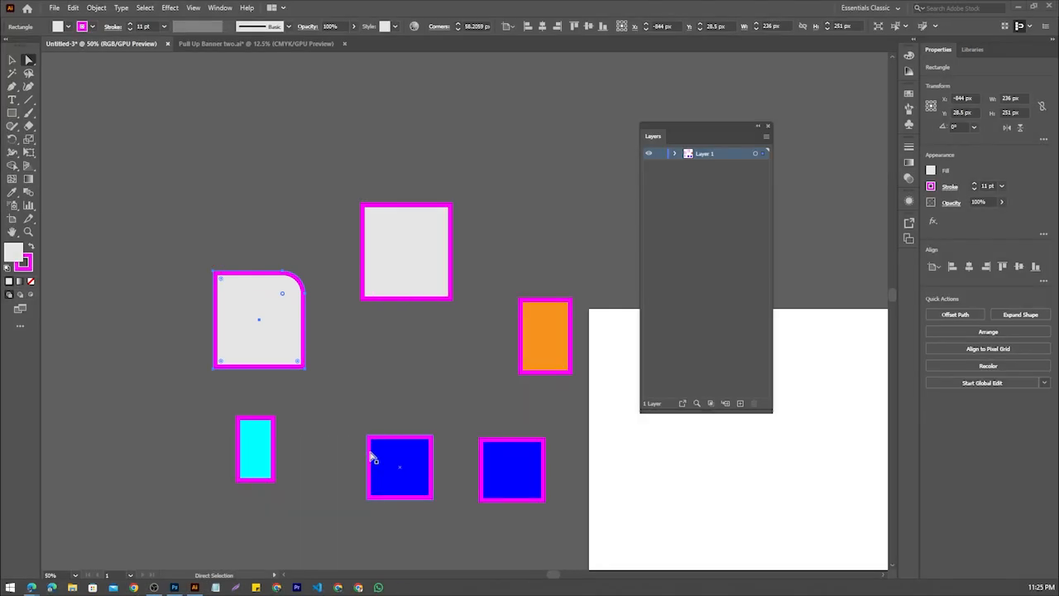
Illustrate the rounded corner's outward drag direction on a screen capture of the left light grey shape and discard the capture
scroll(263, 358, up, 4)
scroll(336, 231, down, 1)
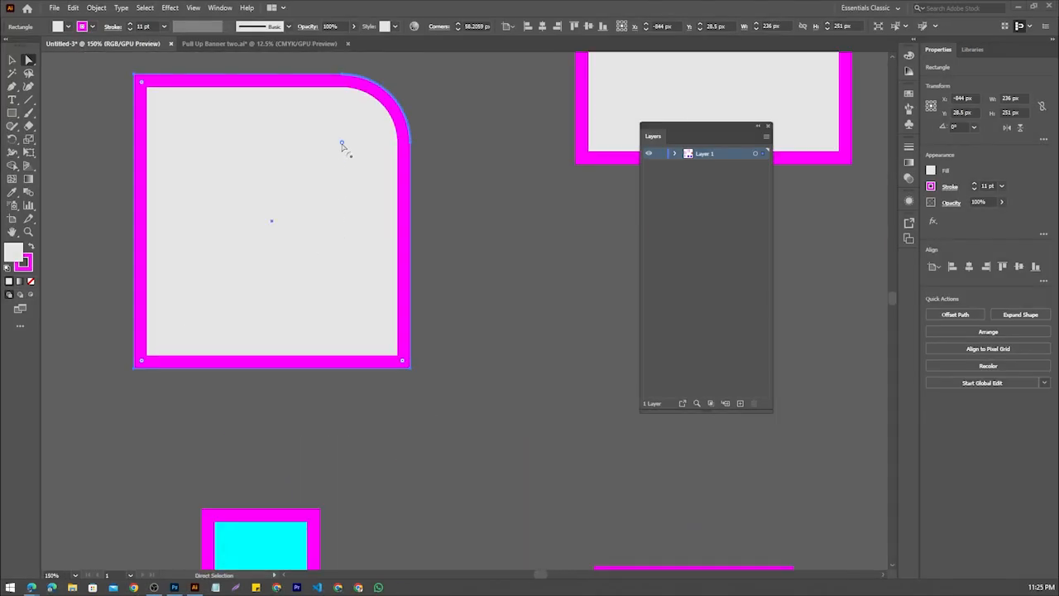
scroll(342, 144, up, 3)
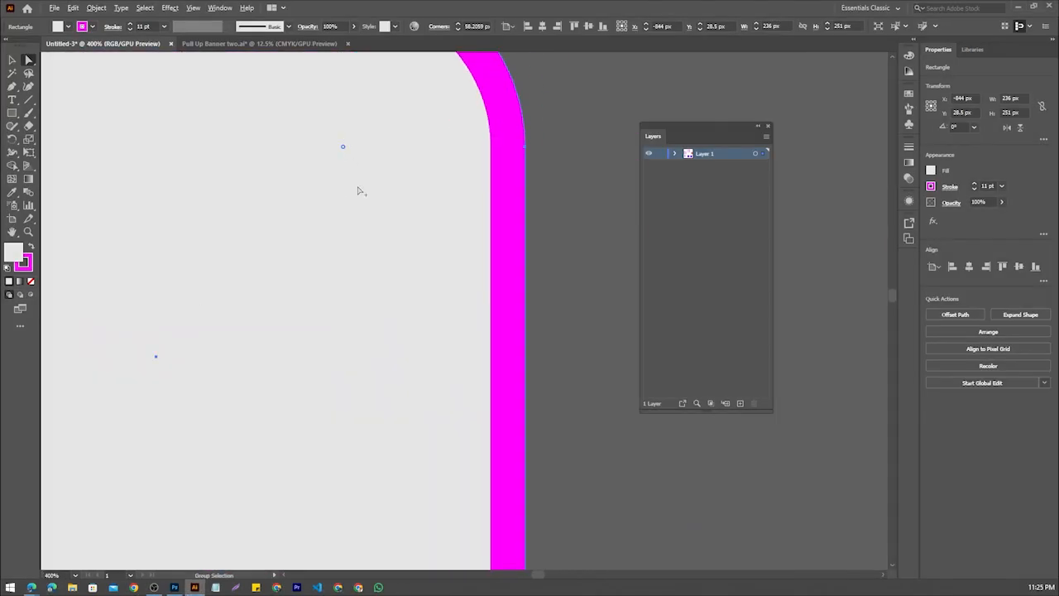
scroll(361, 191, down, 2)
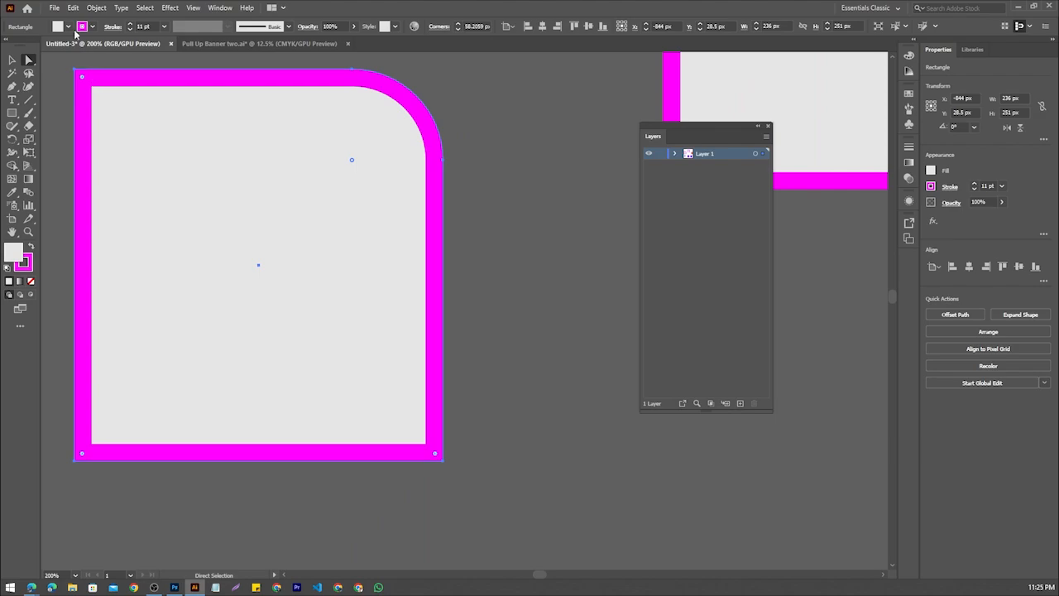
key(Print)
drag(306, 65, 557, 324)
mouse_move(353, 149)
mouse_down()
mouse_move(389, 135)
mouse_move(460, 54)
mouse_up()
click(548, 334)
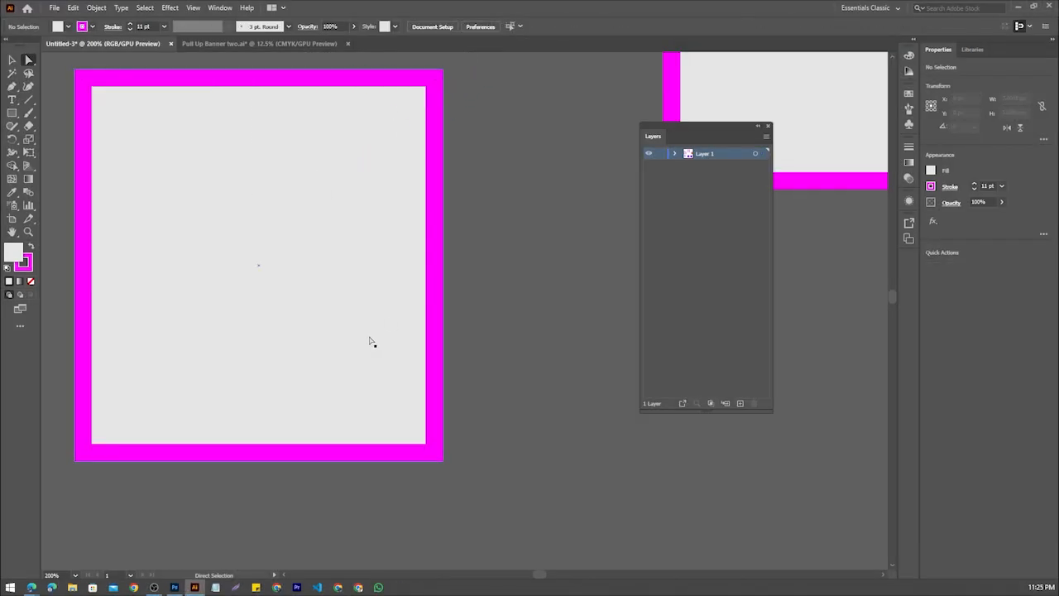
Square off the left light grey shape's rounded corner and round all four corners to about 118 px, making it nearly circular
drag(434, 456, 275, 177)
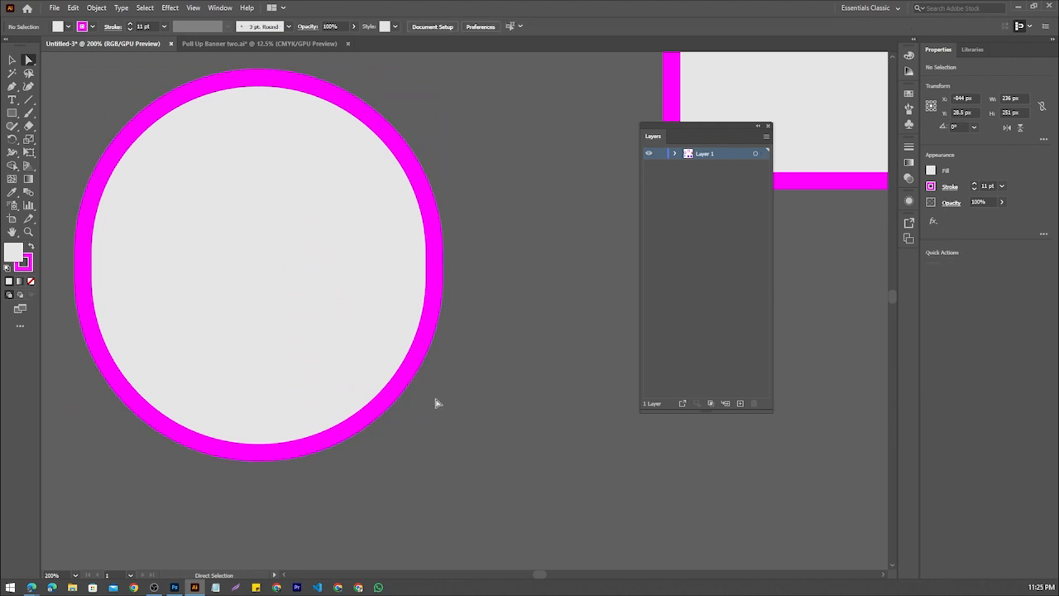
alt+scroll(253, 356, down, 3)
Round only the top-left corner of the upper light grey rectangle with a large radius and reselect the shape
click(508, 272)
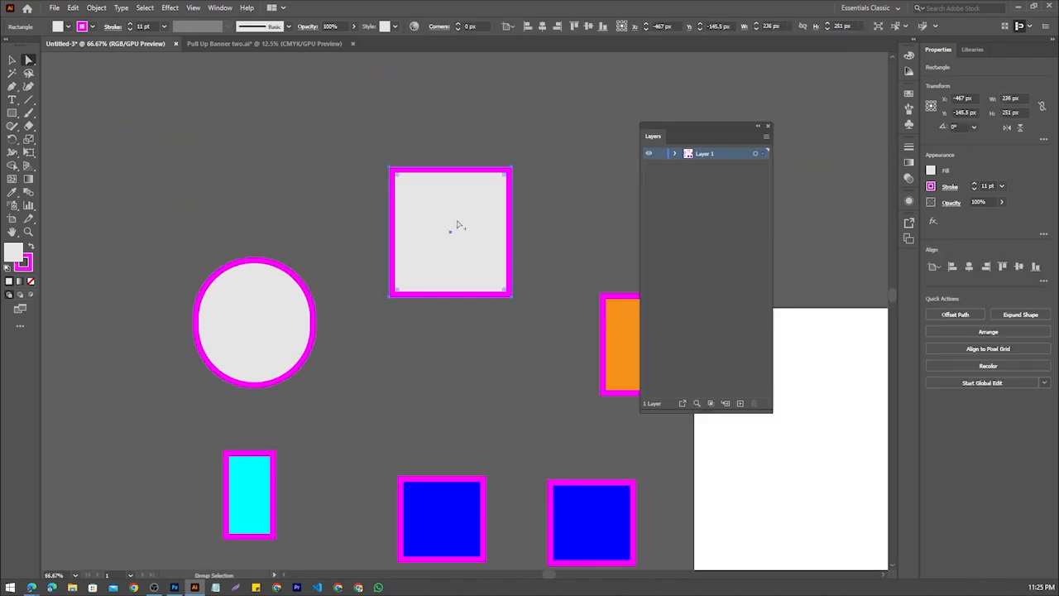
alt+scroll(457, 221, up, 1)
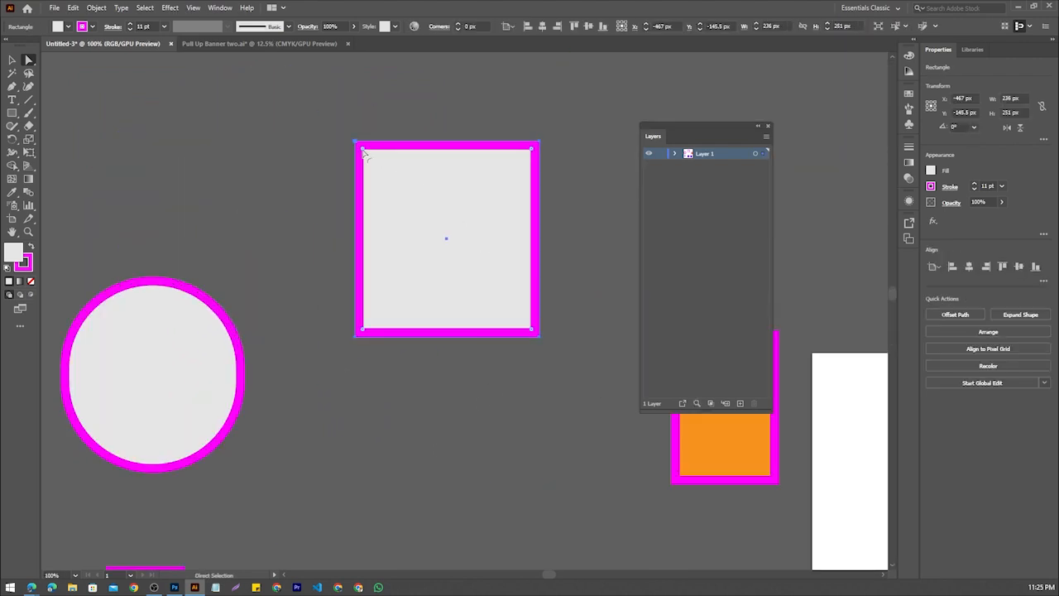
drag(364, 152, 452, 263)
click(416, 369)
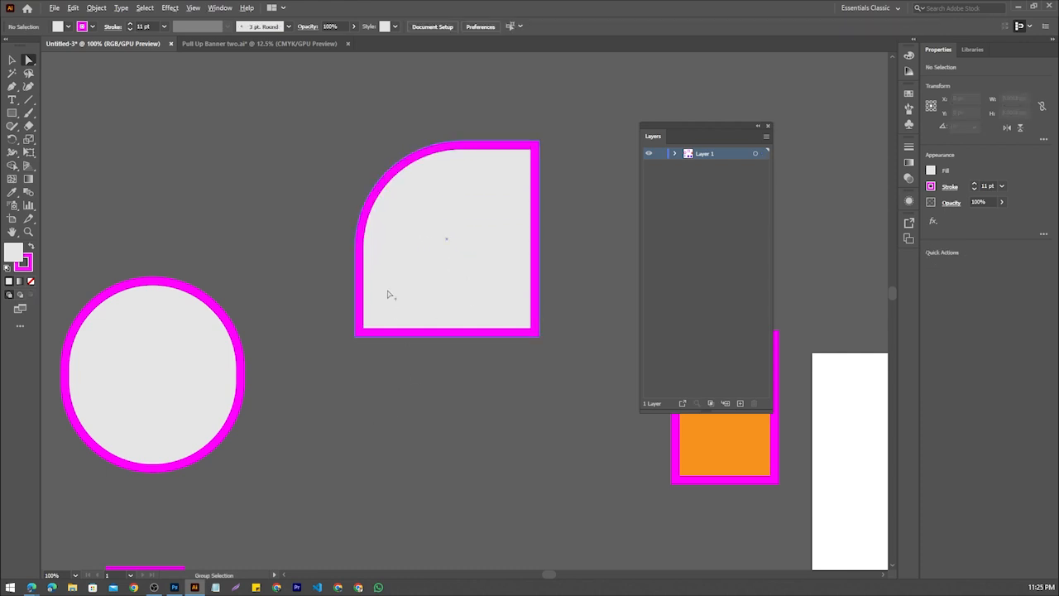
scroll(390, 295, down, 1)
drag(380, 392, 288, 376)
scroll(287, 345, down, 1)
click(330, 290)
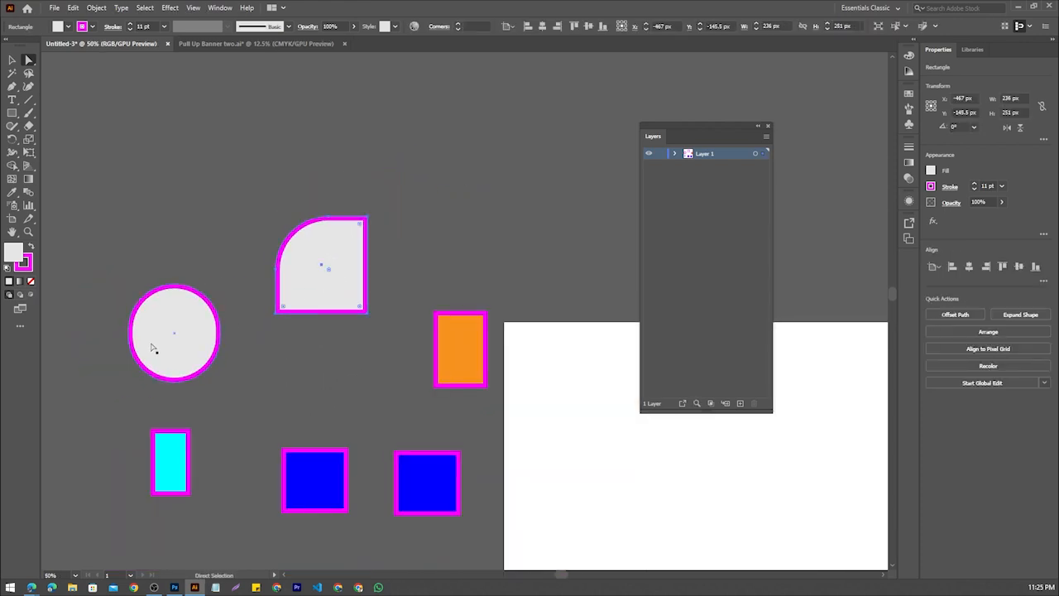
Move the near-circular shape up and the shape with one rounded corner left so that they overlap, and clear the selection
drag(148, 348, 187, 310)
click(151, 409)
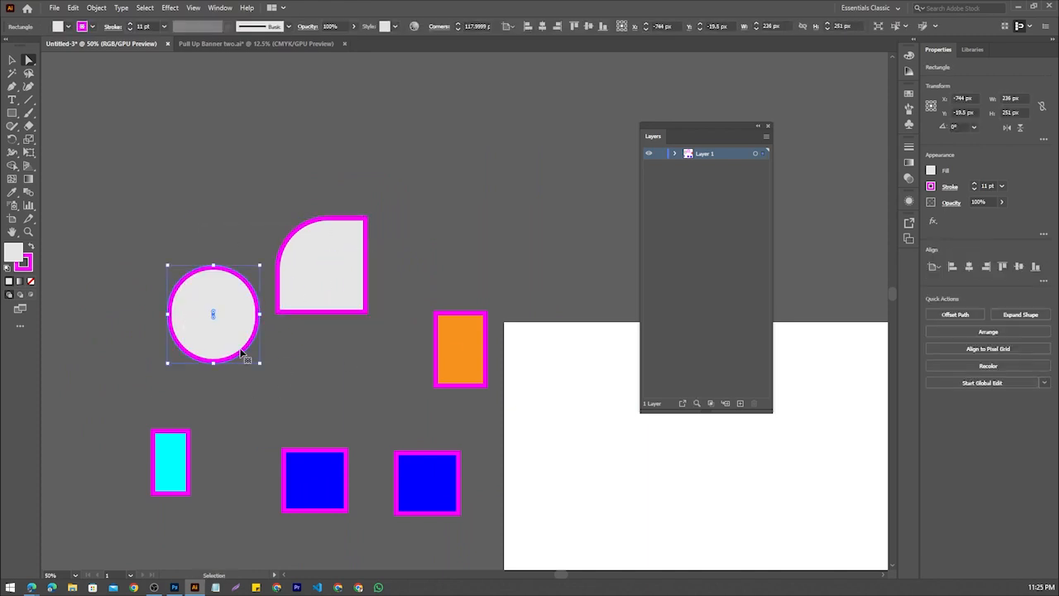
key(ctrl+z)
drag(258, 198, 402, 353)
drag(341, 276, 174, 275)
click(266, 329)
scroll(189, 298, up, 2)
scroll(189, 298, down, 3)
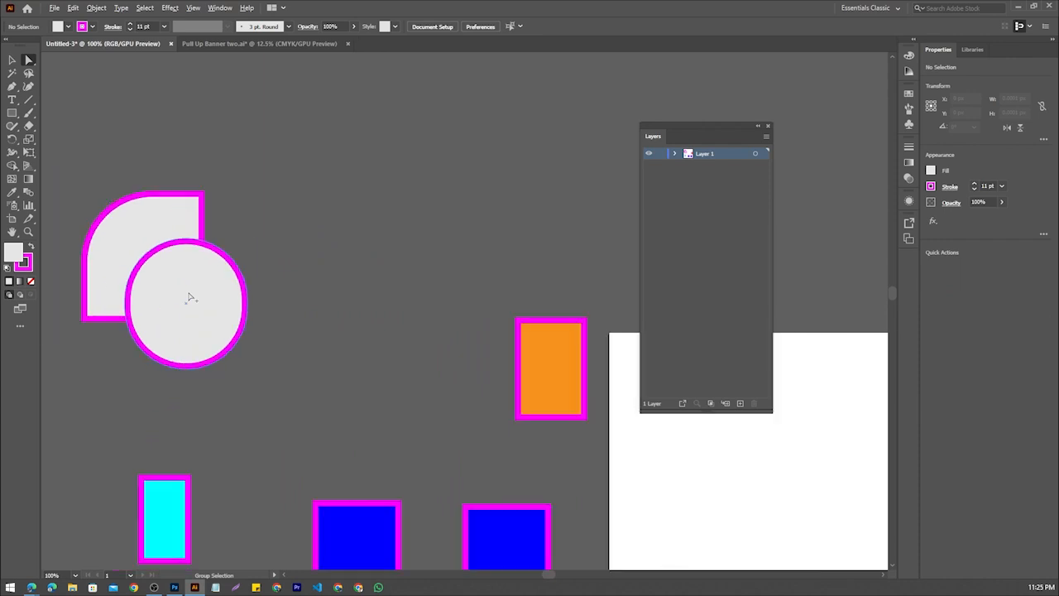
Shift the near-circular shape slightly right over the other light grey shape and select the shape behind it
scroll(187, 299, up, 1)
scroll(189, 301, up, 1)
scroll(190, 306, up, 1)
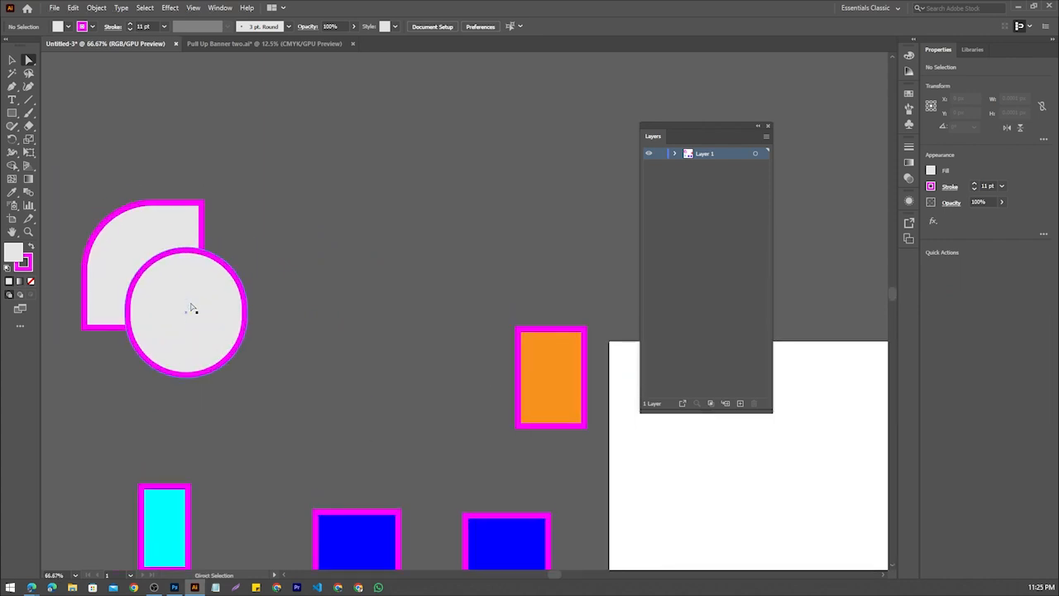
mouse_move(192, 327)
mouse_down()
mouse_move(217, 322)
mouse_move(206, 323)
mouse_up()
scroll(312, 333, down, 2)
scroll(314, 336, up, 4)
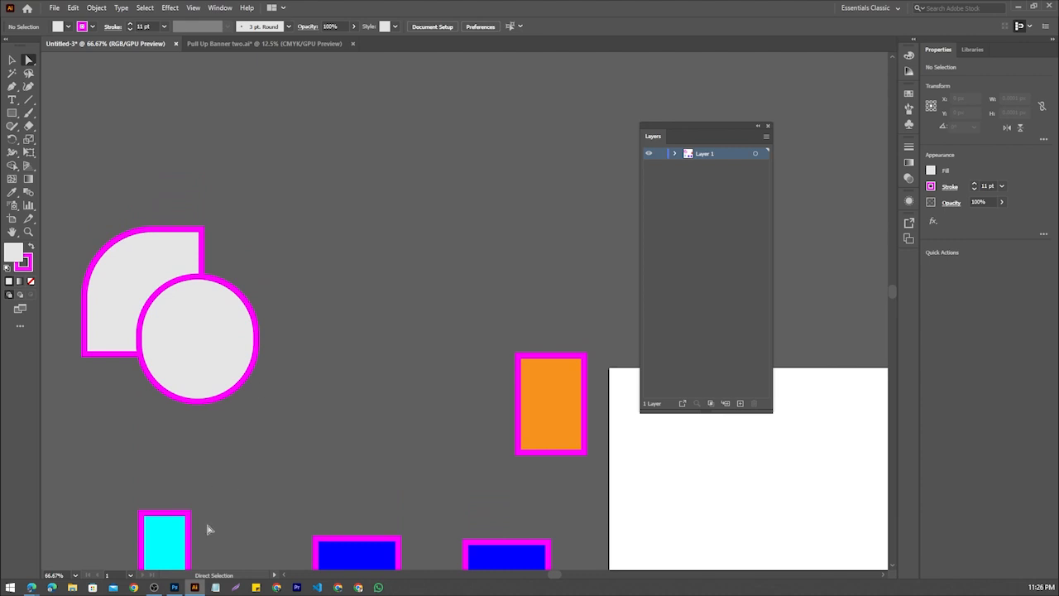
scroll(246, 405, down, 1)
click(210, 355)
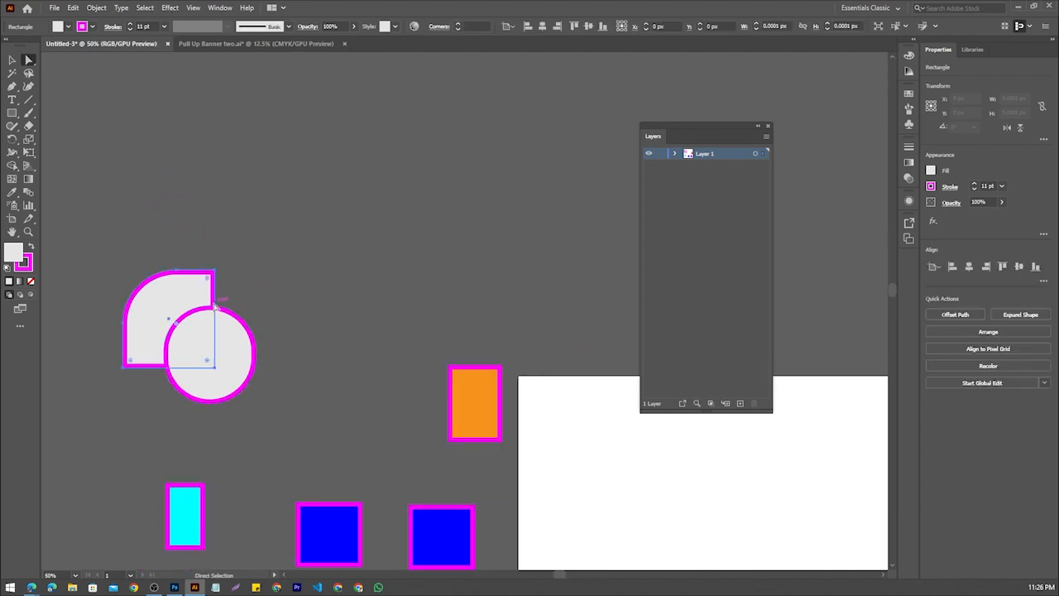
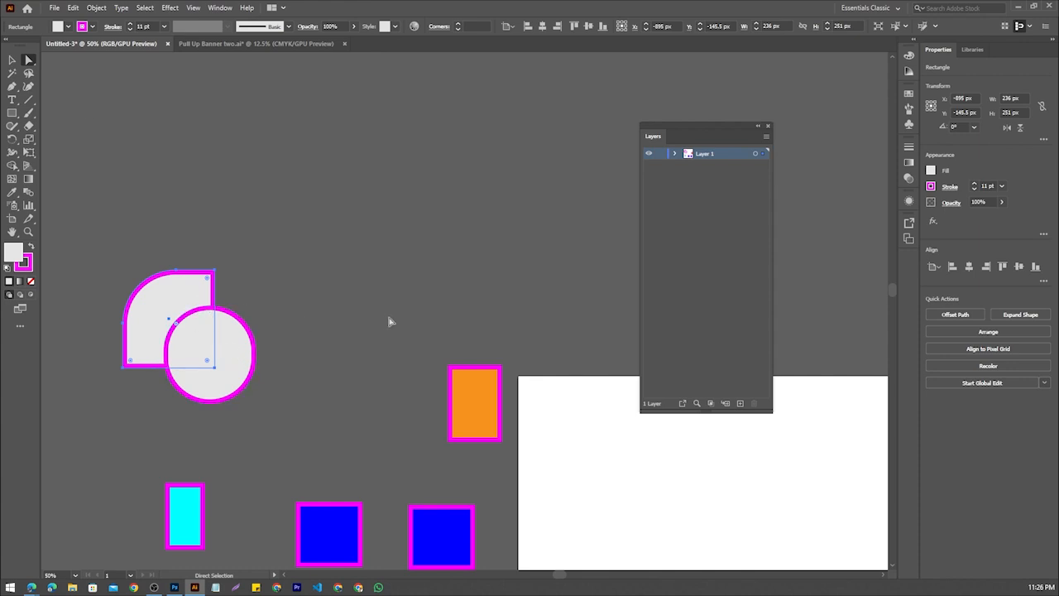
Stretch the light grey shape behind the circle to the right to about 627 px wide and clear the selection
click(13, 61)
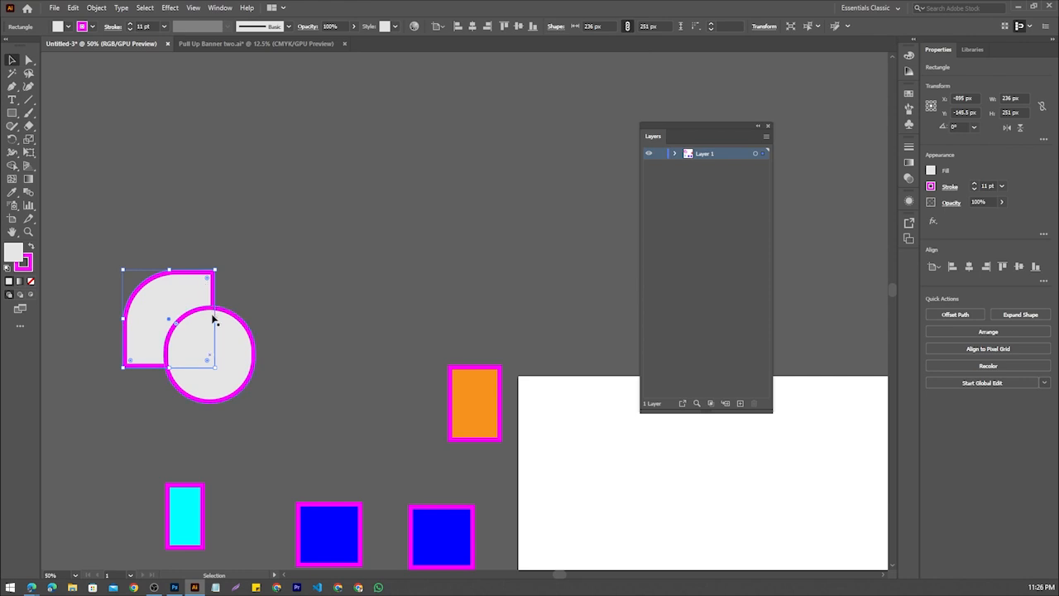
drag(217, 318, 369, 319)
click(283, 428)
scroll(281, 430, down, 2)
drag(279, 432, 176, 437)
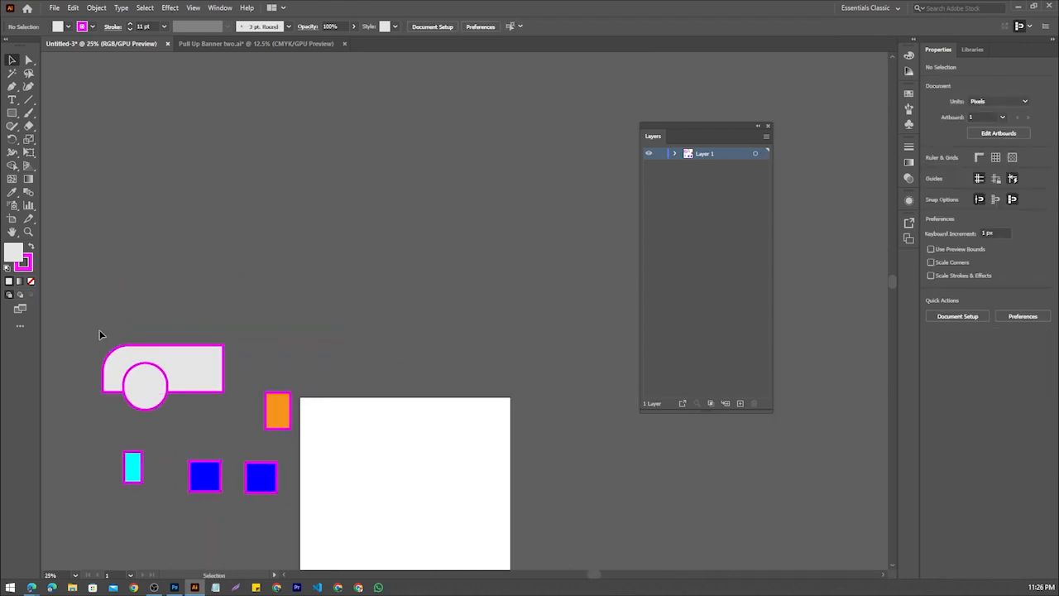
drag(99, 334, 239, 416)
drag(146, 380, 129, 241)
click(166, 318)
key(ctrl+z)
key(ctrl+z)
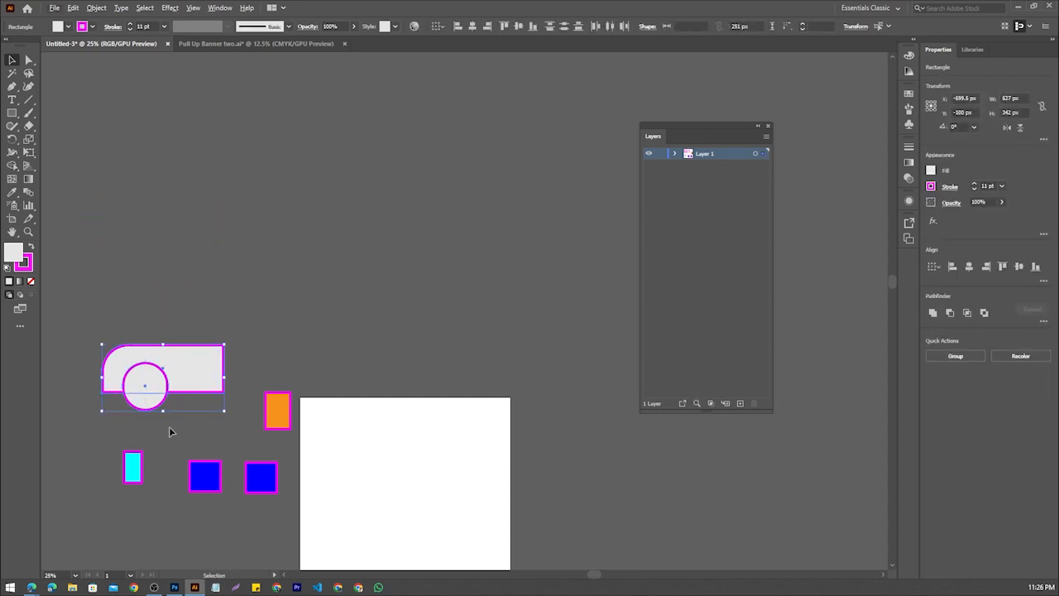
Move both light grey shapes up and widen the rounded-corner shape to 972 px as a car body
drag(168, 380, 283, 252)
click(201, 263)
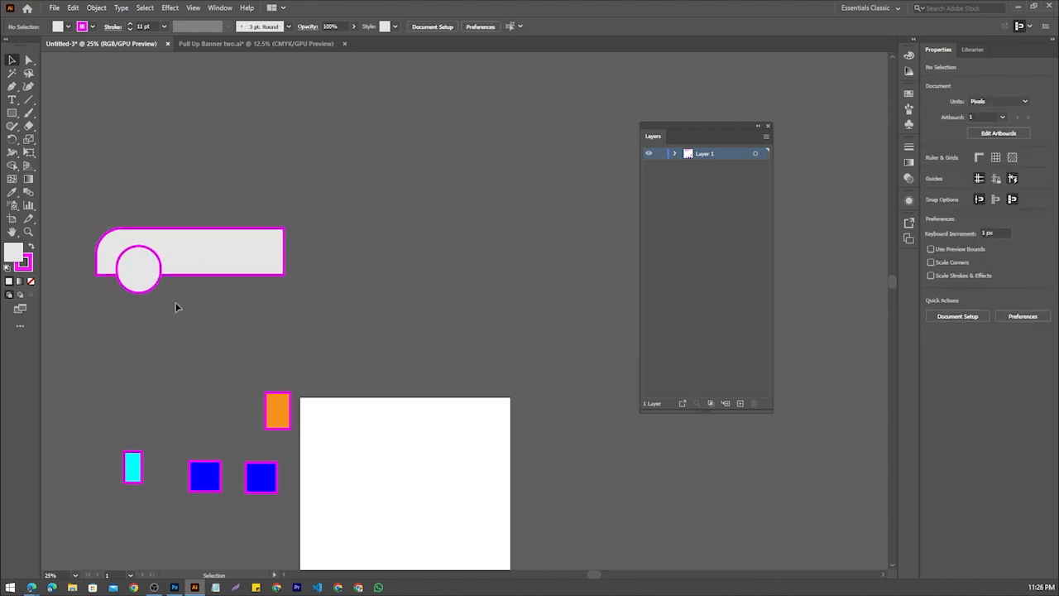
Duplicate the circle toward the body's right end as a second wheel, and round the body's top-right corner with a large radius
click(135, 274)
drag(135, 278, 234, 279)
click(273, 251)
scroll(274, 251, up, 3)
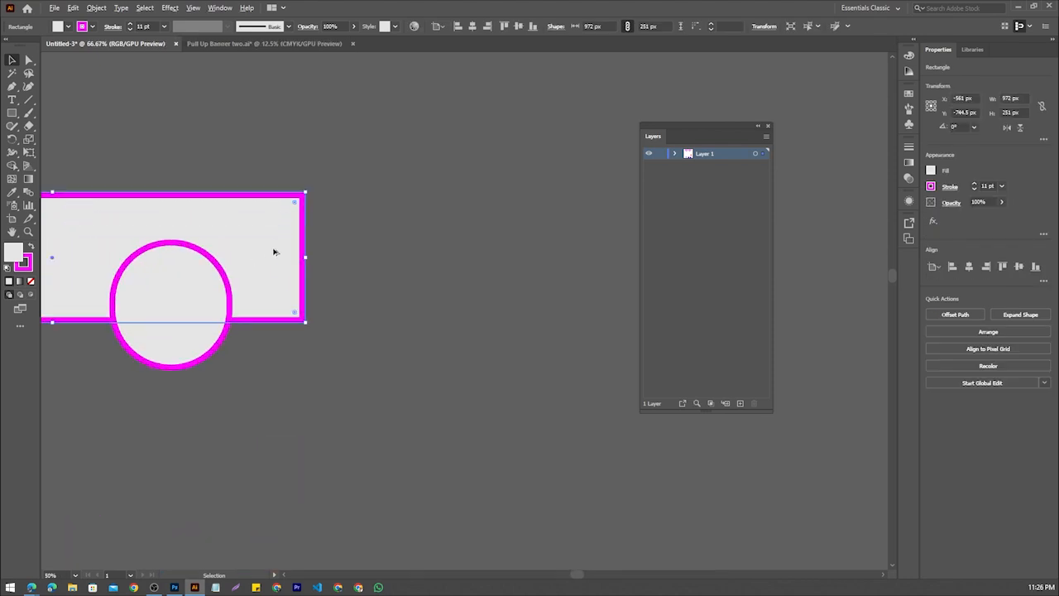
scroll(305, 253, down, 2)
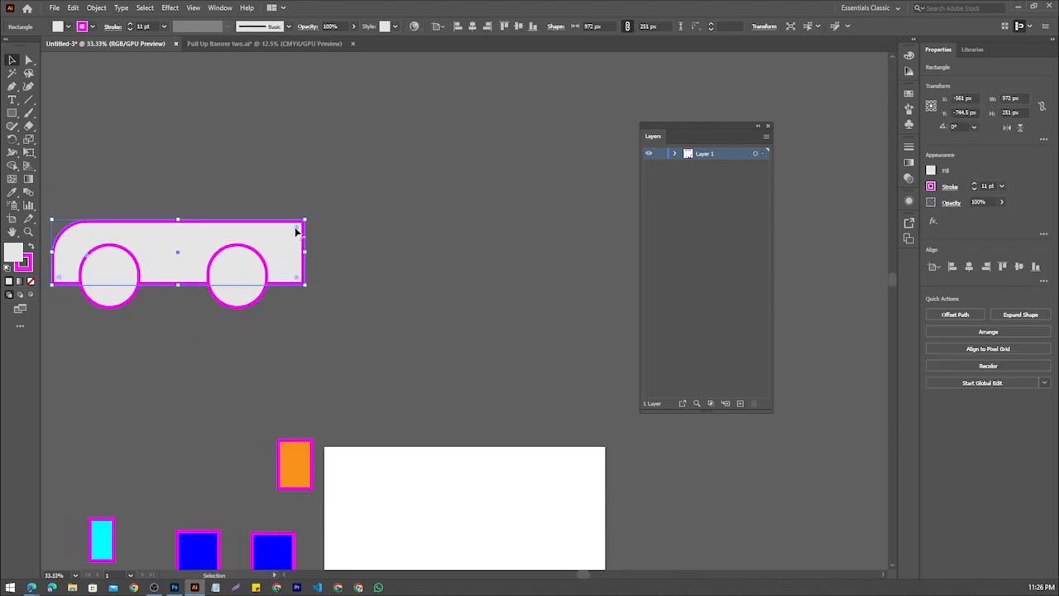
drag(296, 230, 237, 252)
click(348, 274)
scroll(350, 279, down, 1)
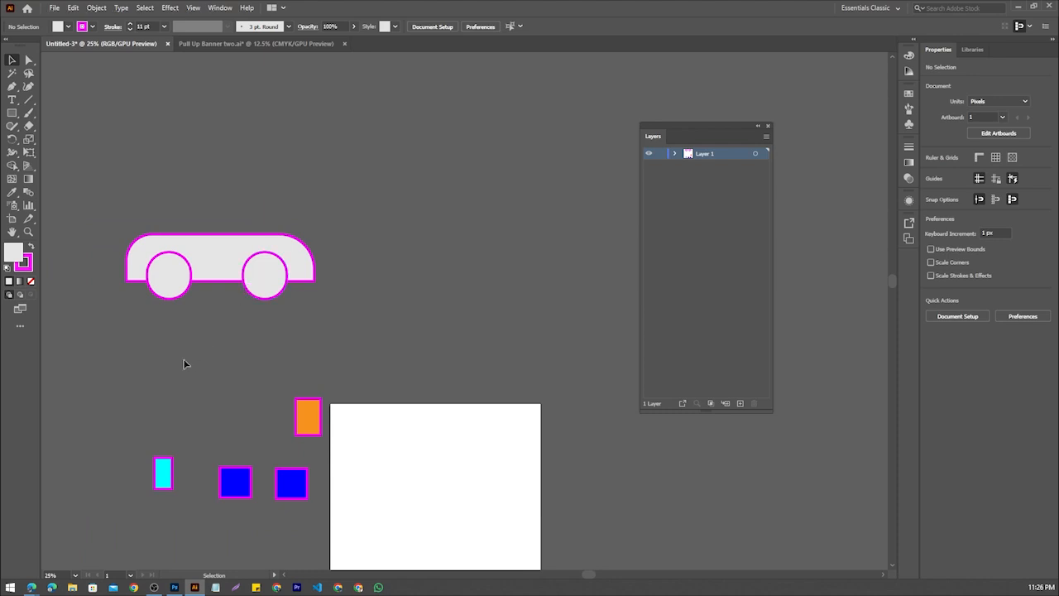
Place the left blue square on top of the car body and stretch it into a cabin 582 px wide
scroll(185, 368, up, 2)
scroll(187, 371, up, 1)
scroll(188, 366, down, 1)
scroll(196, 364, up, 1)
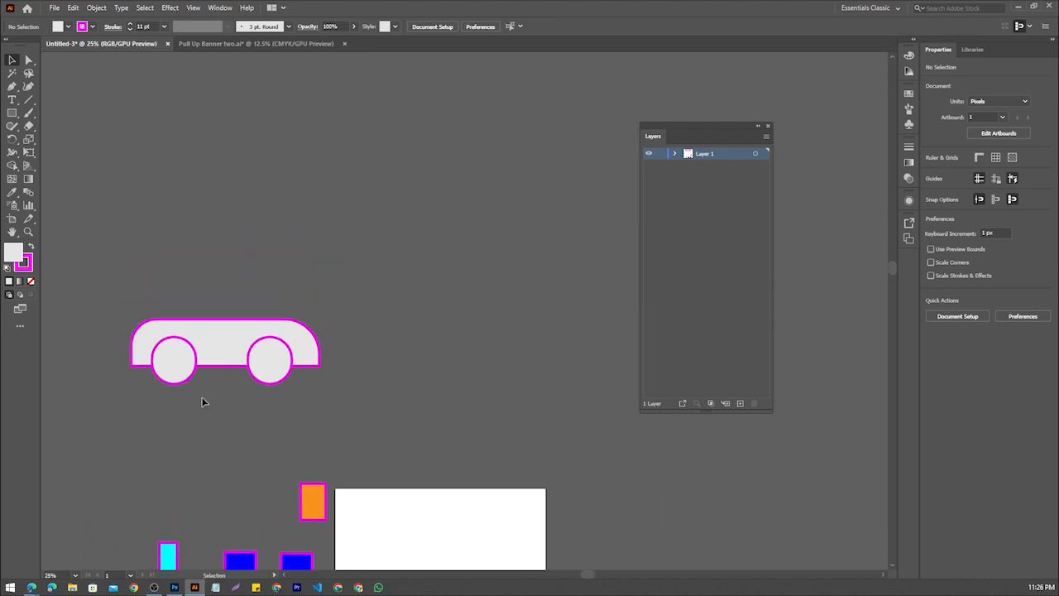
scroll(203, 402, up, 1)
scroll(204, 401, up, 1)
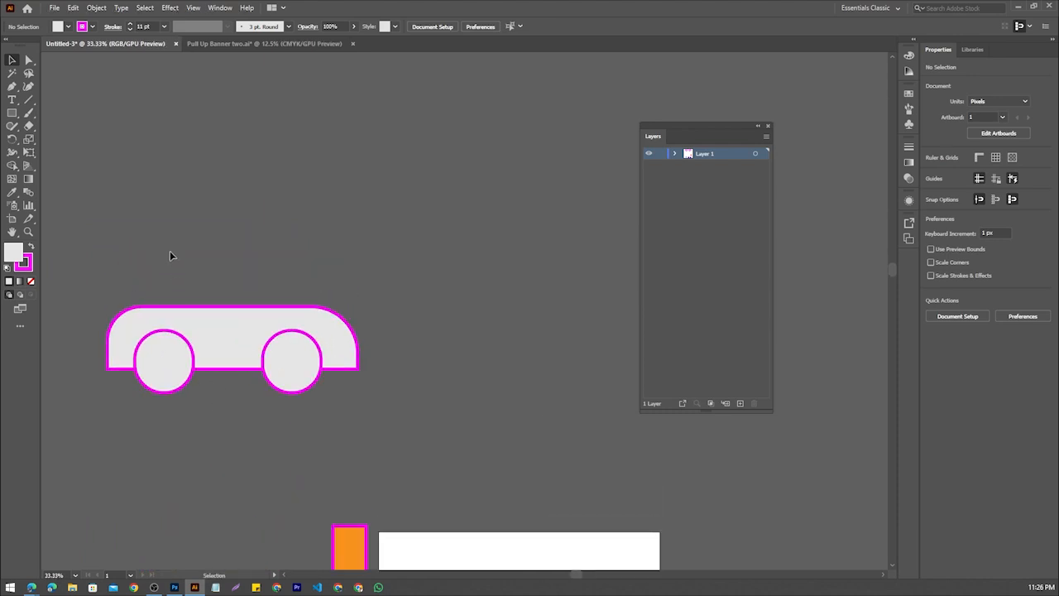
scroll(190, 248, down, 10)
drag(243, 497, 299, 140)
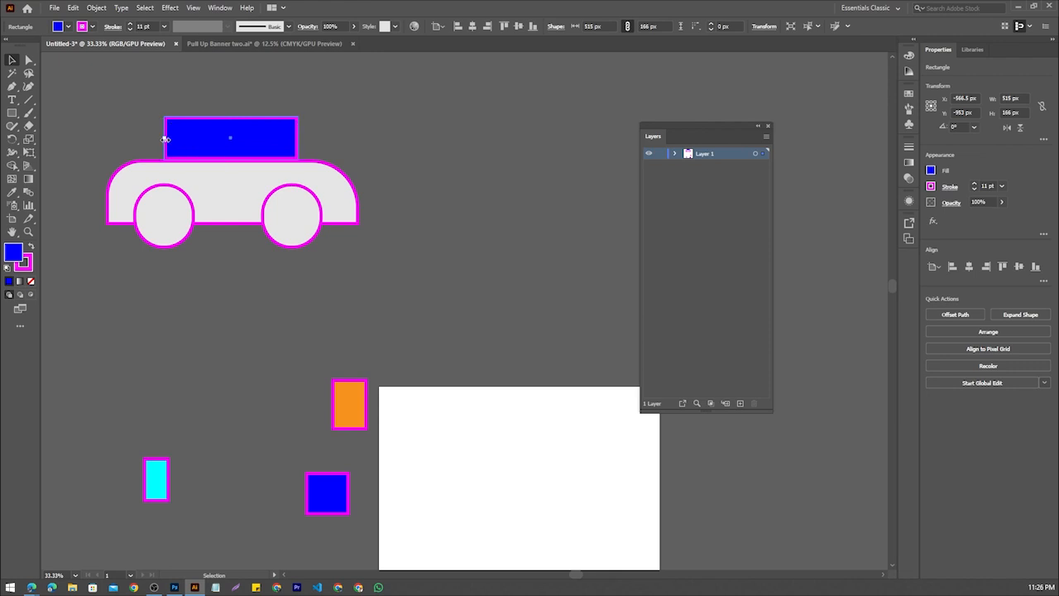
drag(165, 139, 189, 174)
click(179, 97)
scroll(184, 106, up, 1)
drag(255, 209, 260, 208)
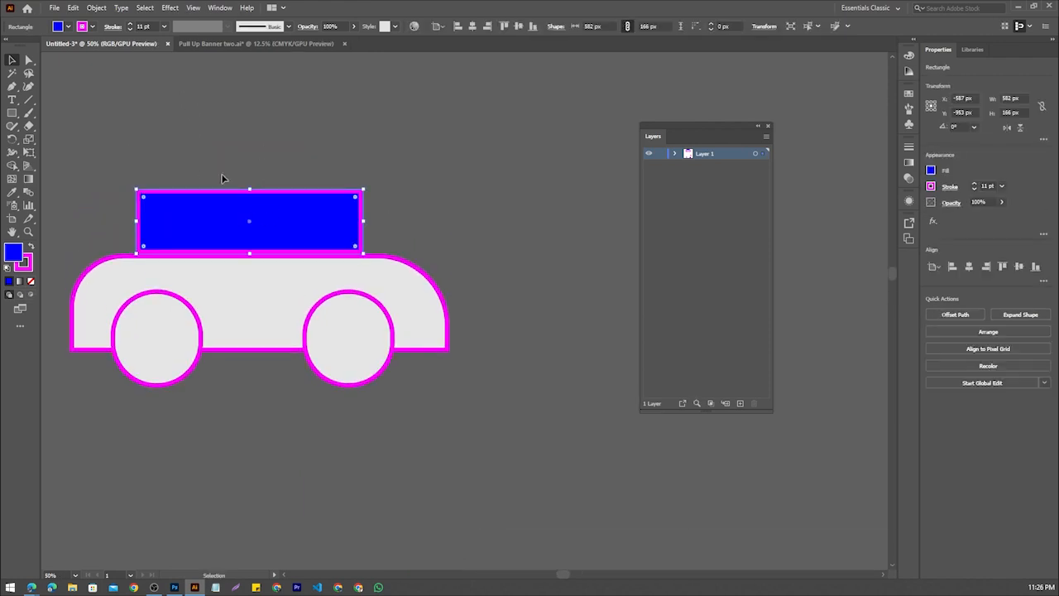
Remove the fill of the cabin rectangle and extend it upward to a height of 252 px
click(58, 26)
click(13, 46)
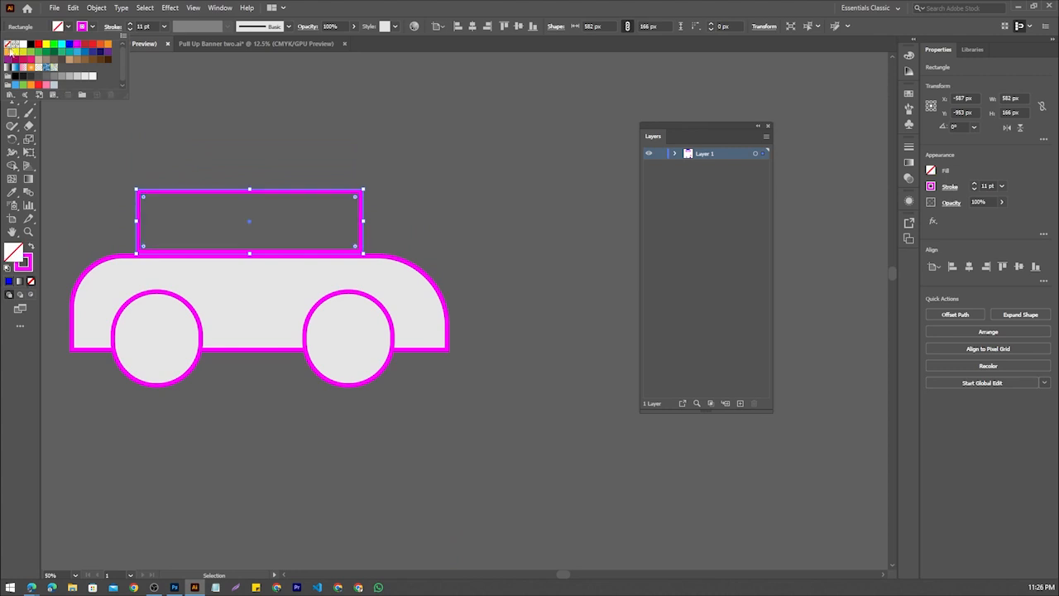
click(260, 200)
scroll(189, 160, up, 2)
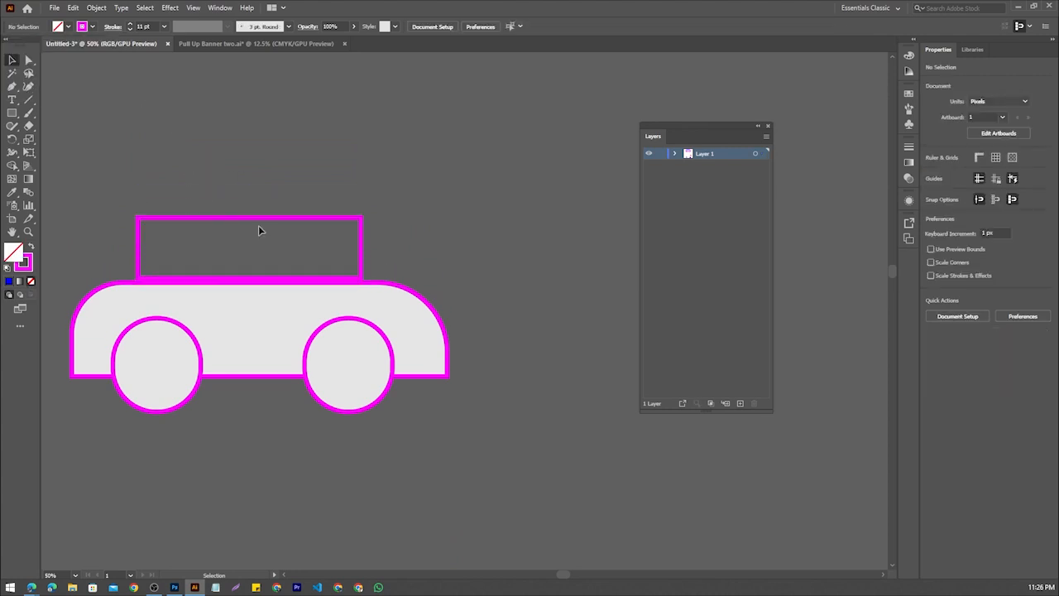
click(259, 217)
drag(250, 215, 250, 182)
Round the cabin rectangle's top-left and top-right corners with large radii and clear the selection
click(188, 216)
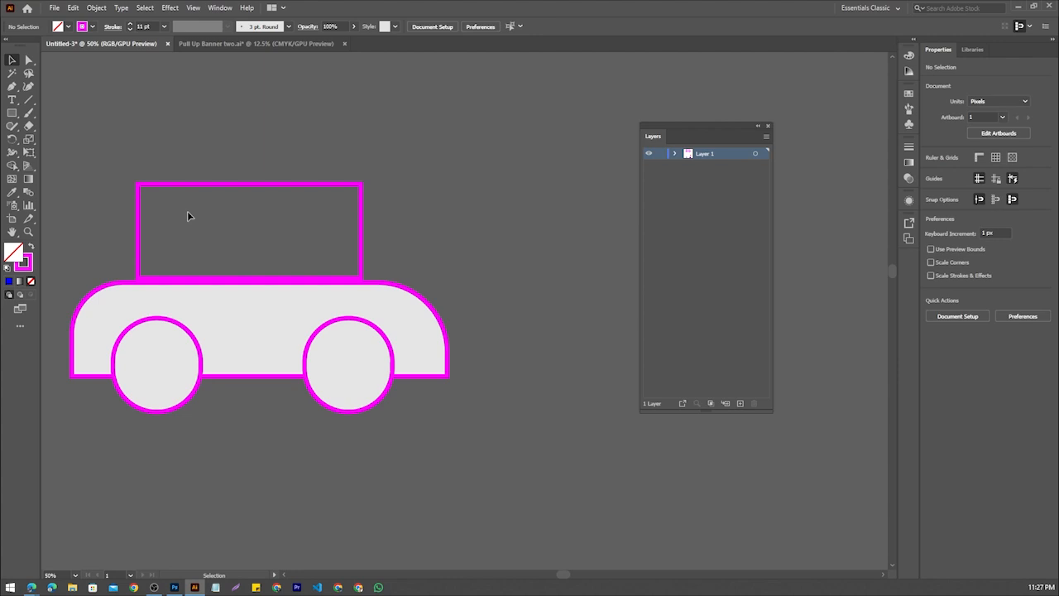
click(142, 195)
drag(143, 192, 198, 242)
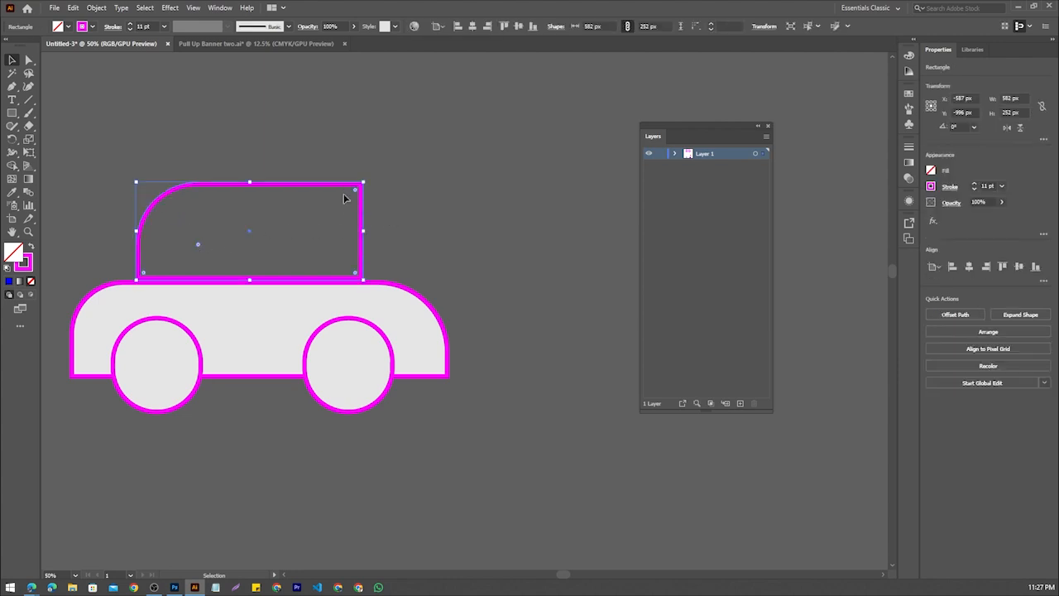
drag(356, 191, 279, 256)
click(426, 199)
scroll(420, 197, down, 1)
scroll(351, 199, up, 1)
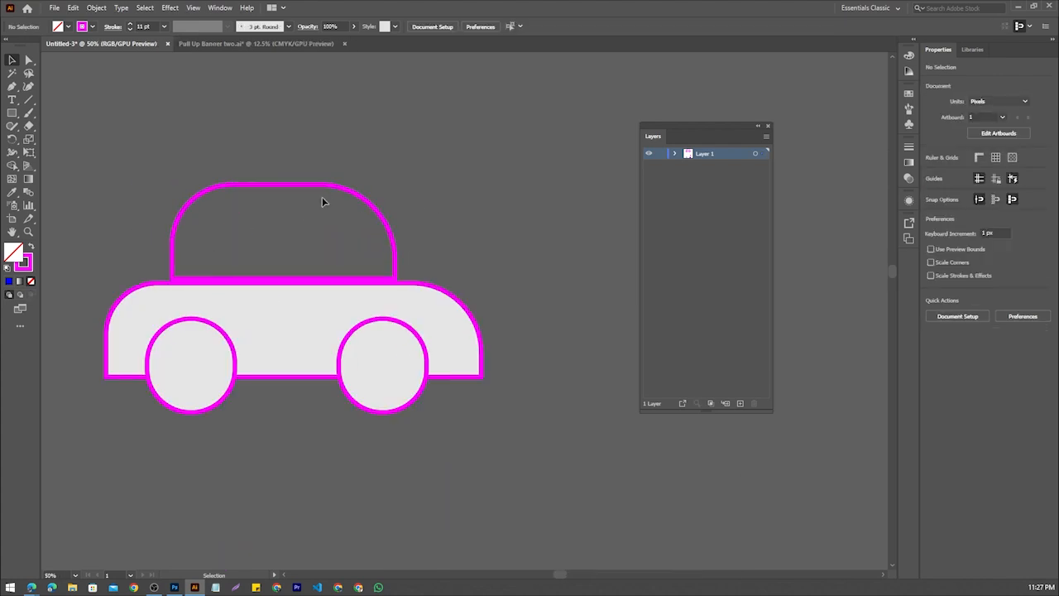
Try the remaining blue square as a cabin window with a height of 183 px, and move it out to the car's right
scroll(293, 397, down, 4)
scroll(306, 368, down, 2)
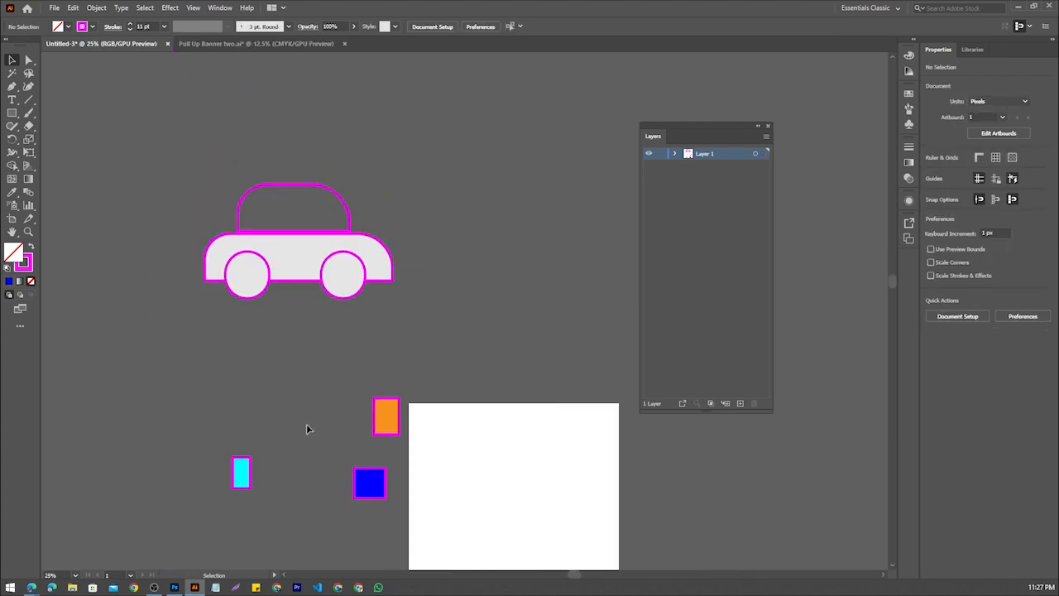
click(368, 482)
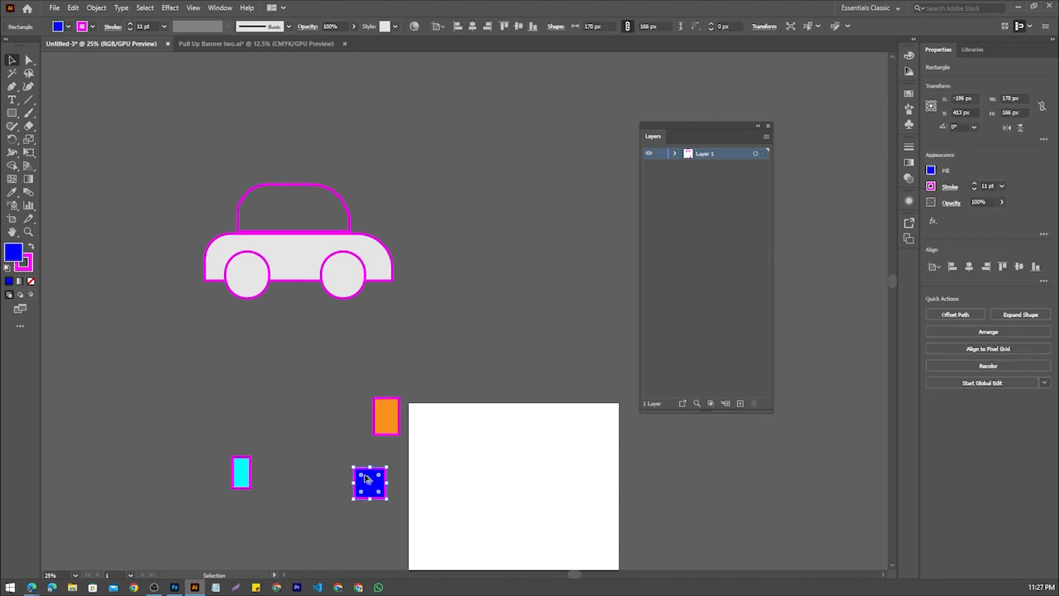
scroll(369, 484, up, 2)
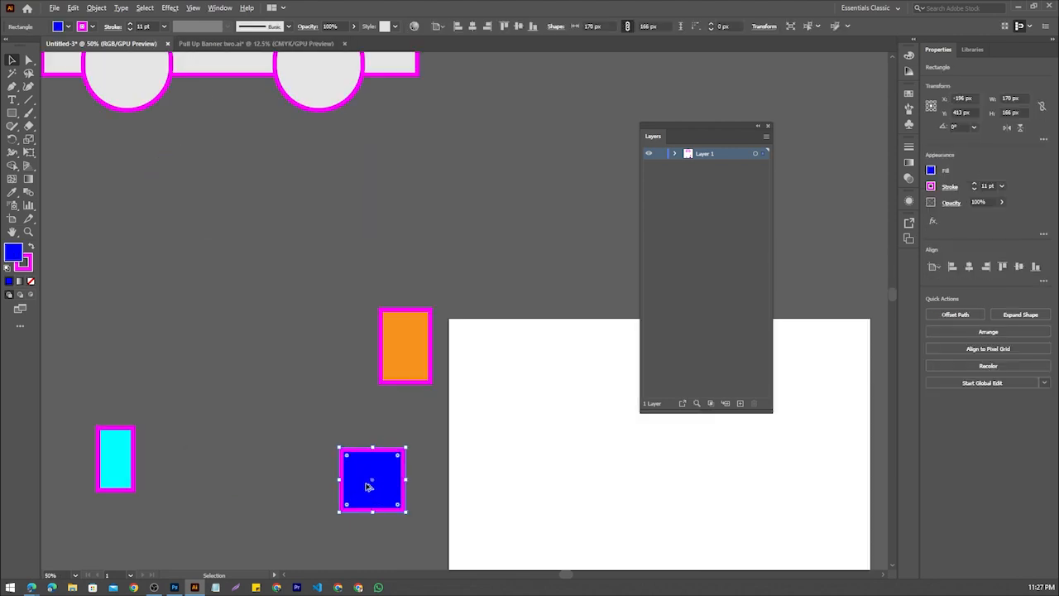
drag(369, 486, 162, 191)
drag(190, 179, 209, 341)
drag(208, 341, 261, 91)
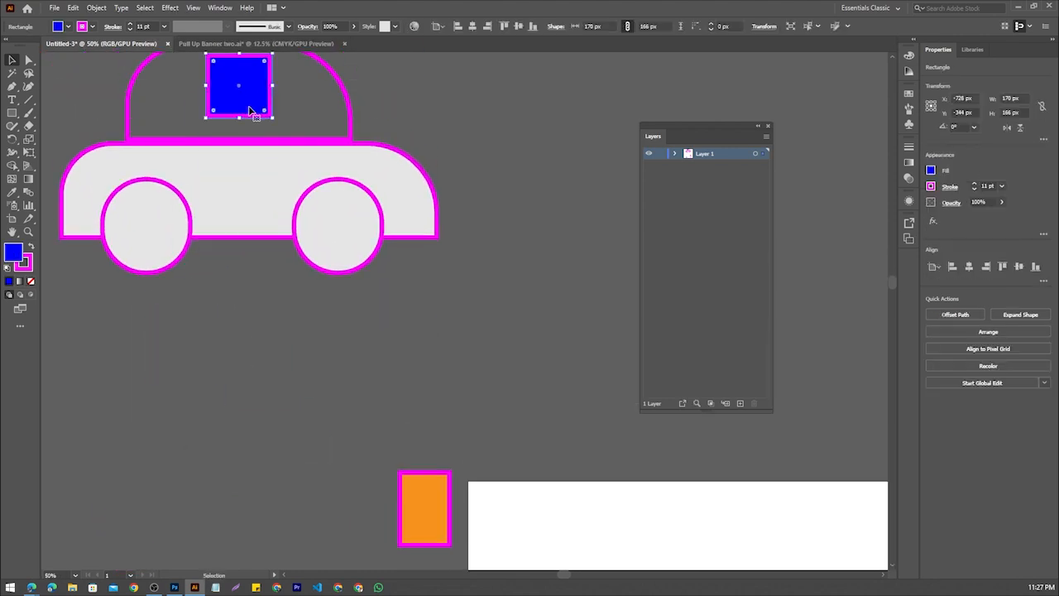
scroll(254, 113, up, 2)
drag(246, 163, 571, 149)
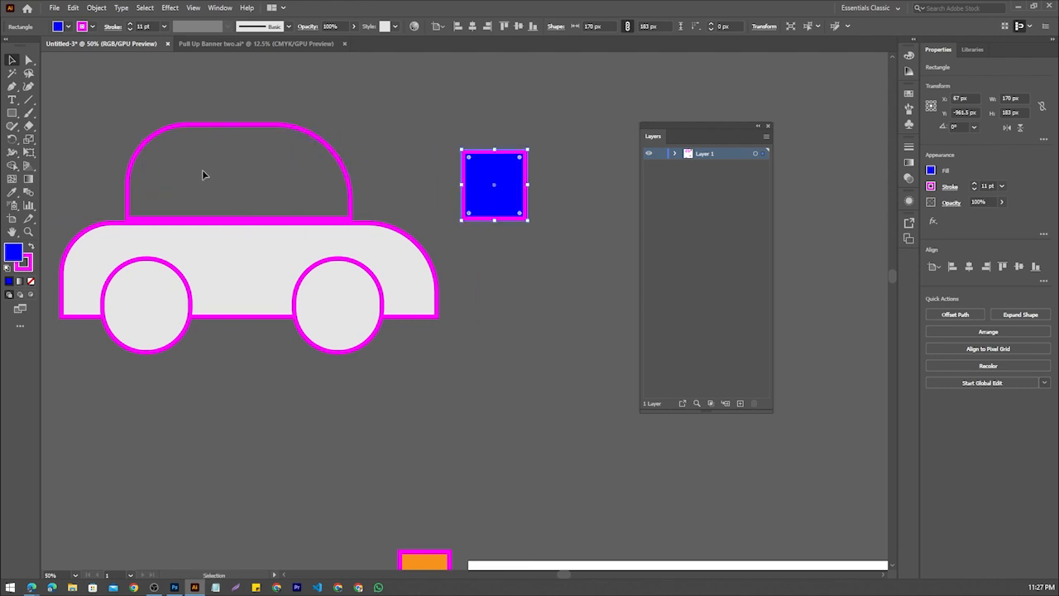
click(398, 123)
Draw a vertical line with the Line Segment tool from the cabin's top edge to its base to divide it into two windows
scroll(270, 153, up, 1)
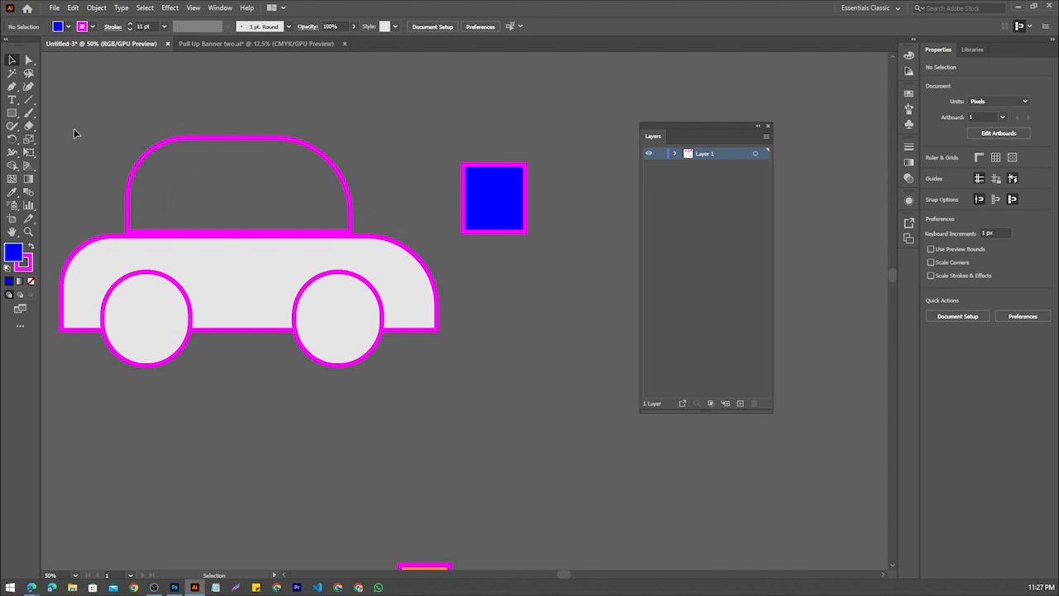
click(28, 99)
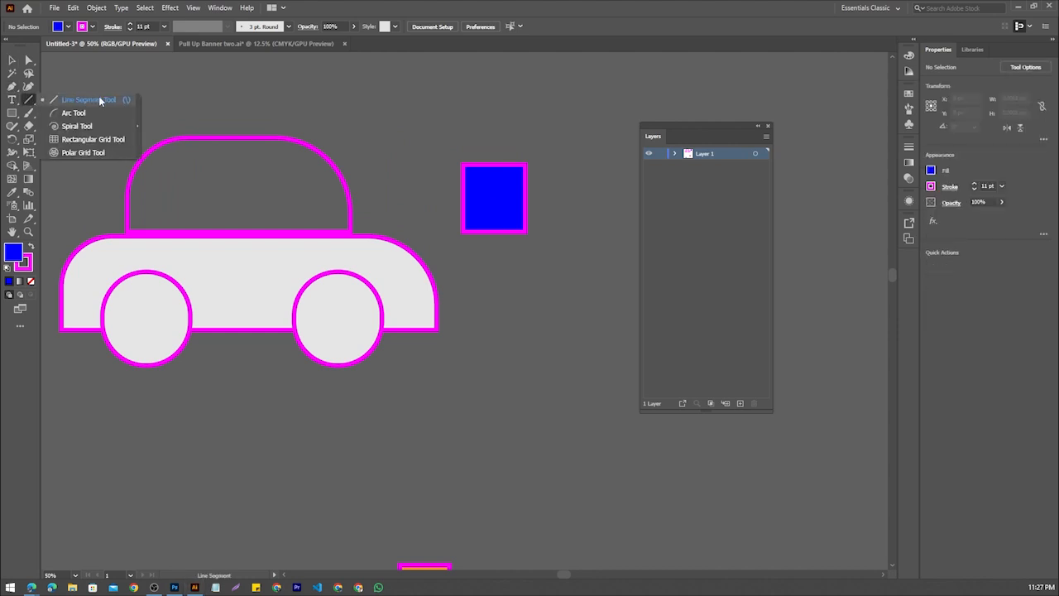
click(100, 100)
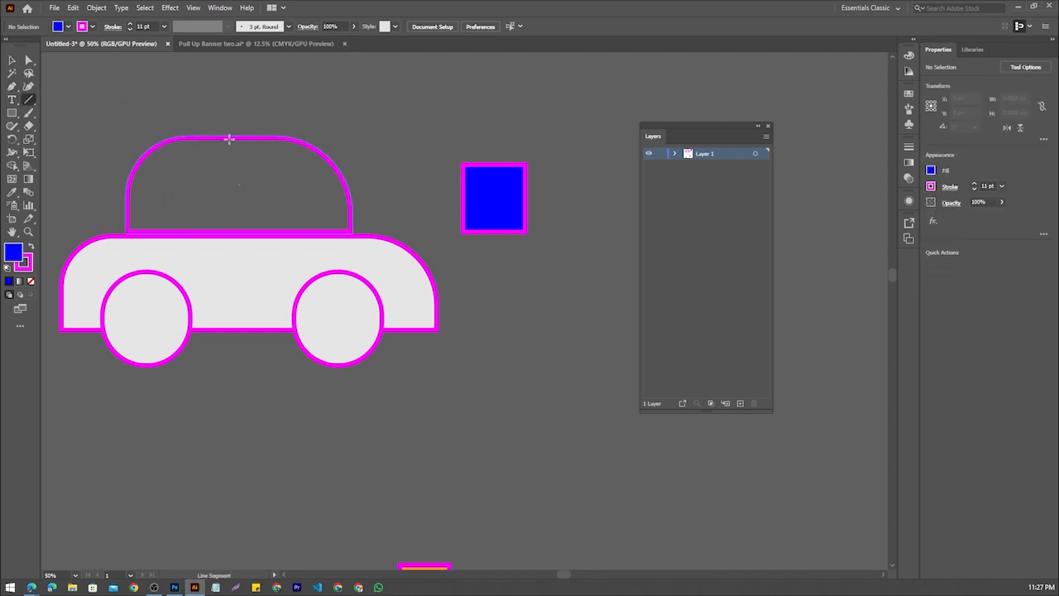
drag(229, 139, 230, 234)
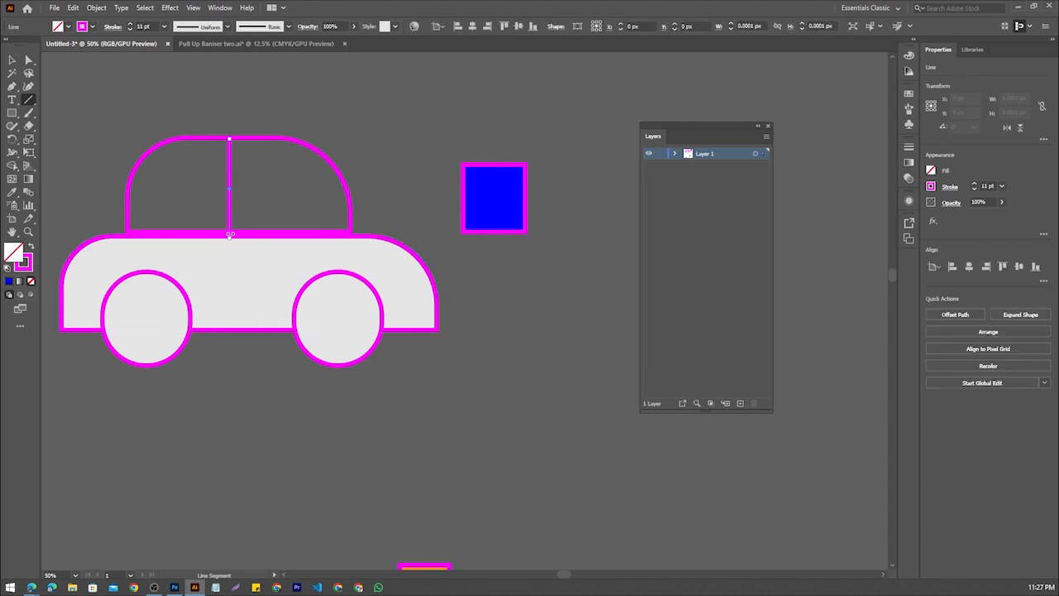
click(12, 59)
click(335, 117)
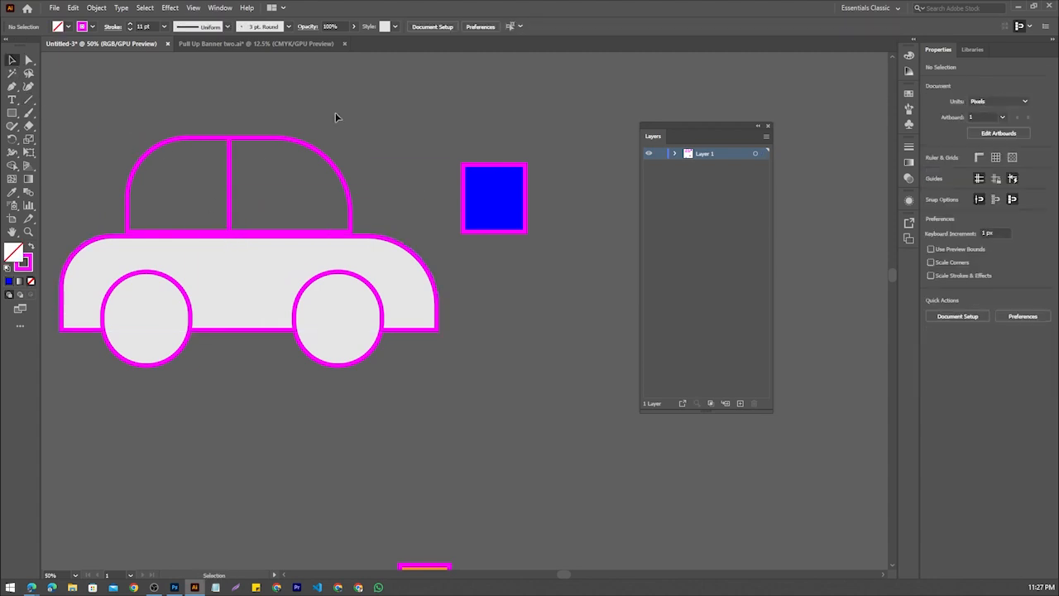
Move the blue square farther away to the right of the car
scroll(335, 114, down, 1)
scroll(333, 134, up, 1)
drag(493, 188, 601, 235)
Select all parts of the car, scale them down together to about 697 by 426 px and shift the car left
scroll(452, 233, down, 2)
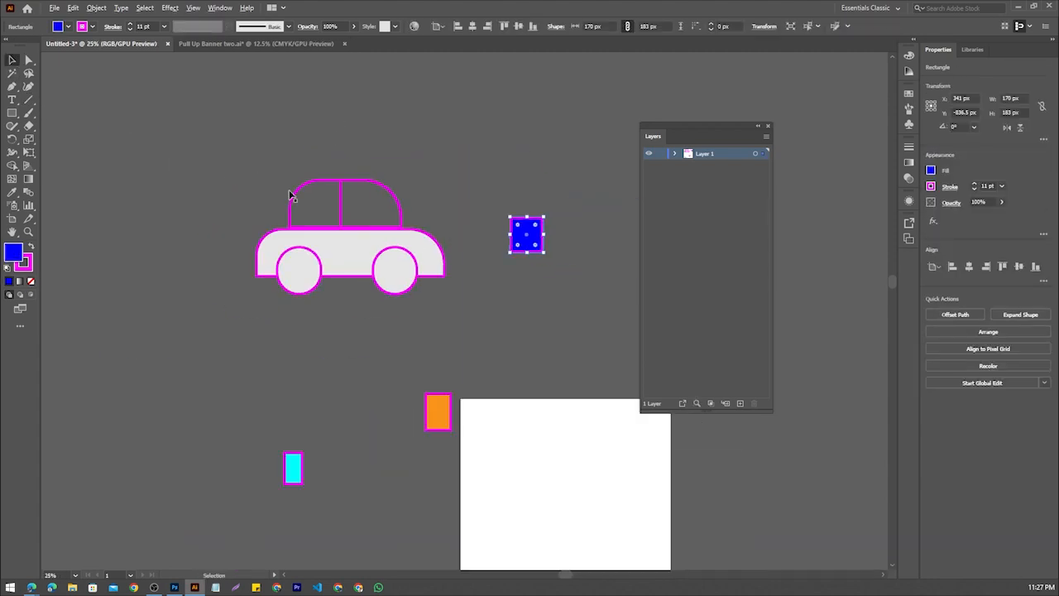
drag(488, 334, 422, 200)
drag(361, 242, 257, 277)
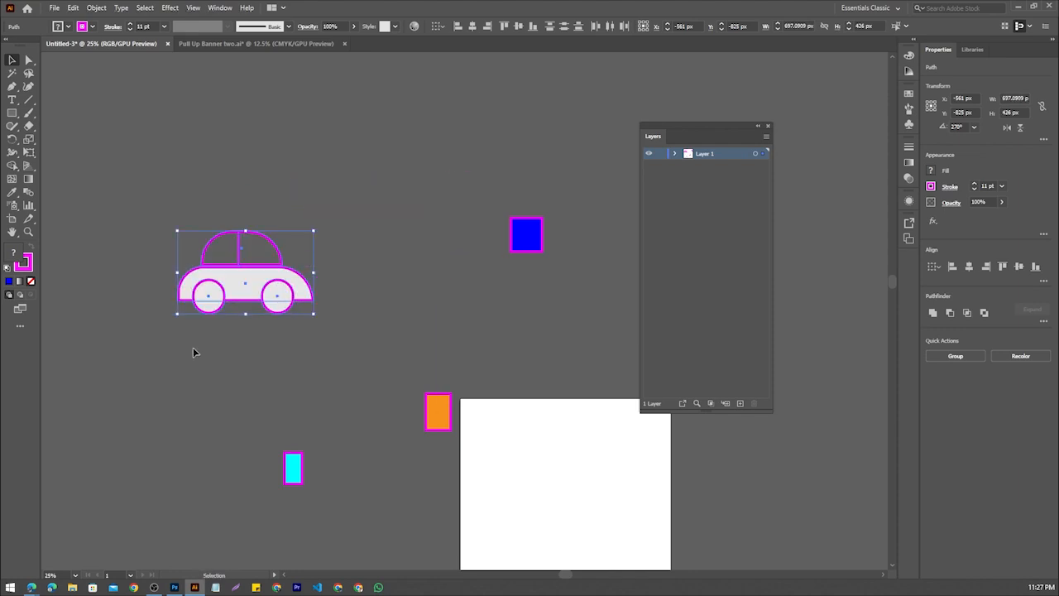
click(194, 353)
scroll(260, 290, up, 2)
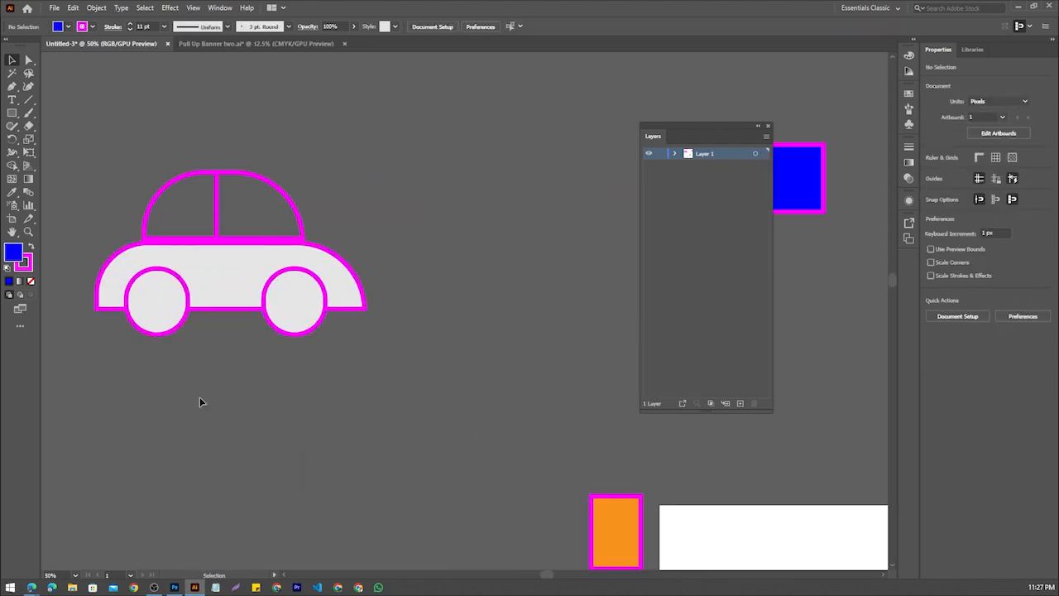
scroll(371, 391, down, 1)
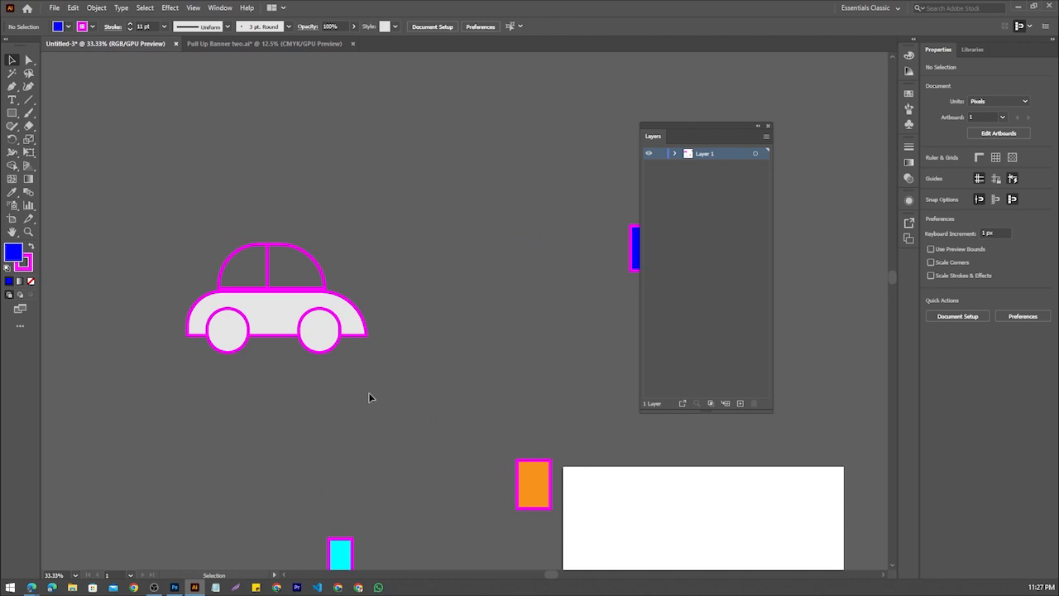
Move the orange rectangle below the car and place a copy of it to its left
scroll(370, 397, down, 1)
drag(529, 466, 171, 384)
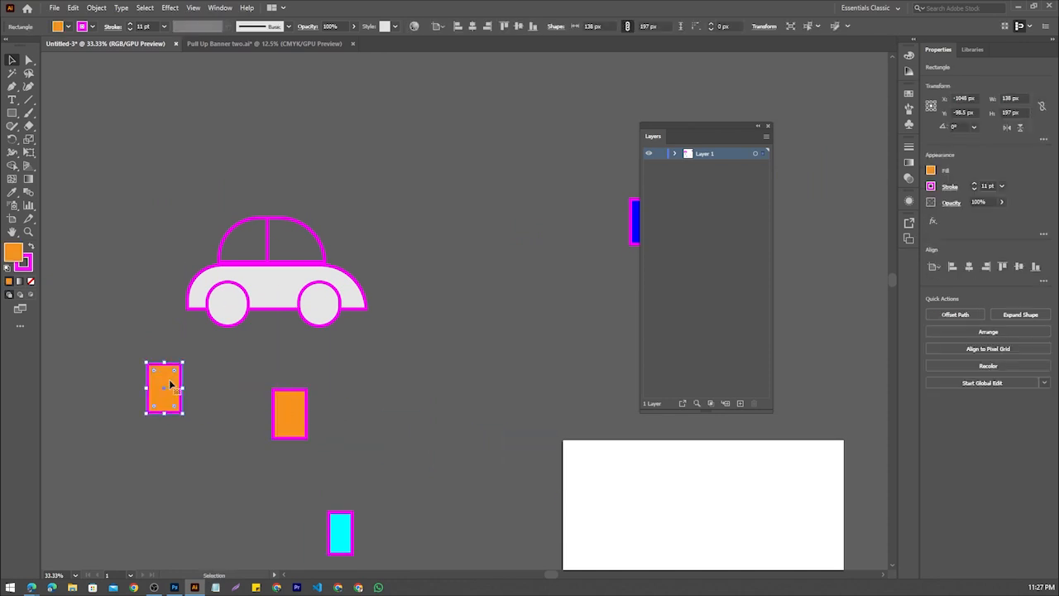
scroll(197, 355, up, 1)
scroll(380, 273, up, 1)
Shrink the copied orange rectangle to about 33.6 by 48 px and rotate it to lie horizontally beside the car's right end
drag(380, 273, 424, 333)
drag(414, 262, 377, 294)
scroll(378, 291, up, 4)
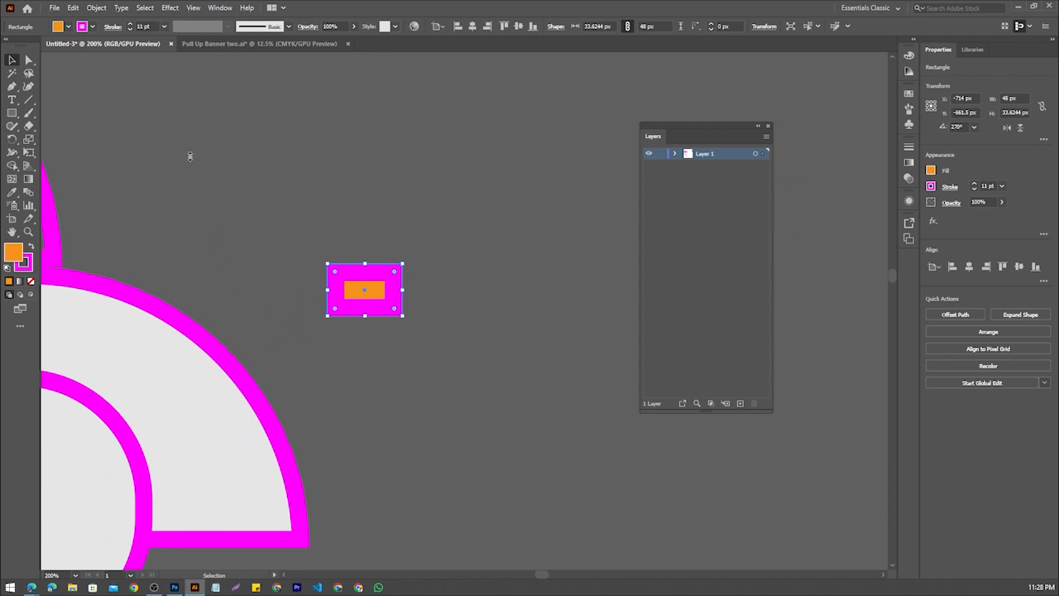
Reduce the small orange rectangle's stroke weight to 2 pt and clear the selection
click(128, 31)
click(127, 30)
click(127, 31)
click(128, 30)
double_click(127, 30)
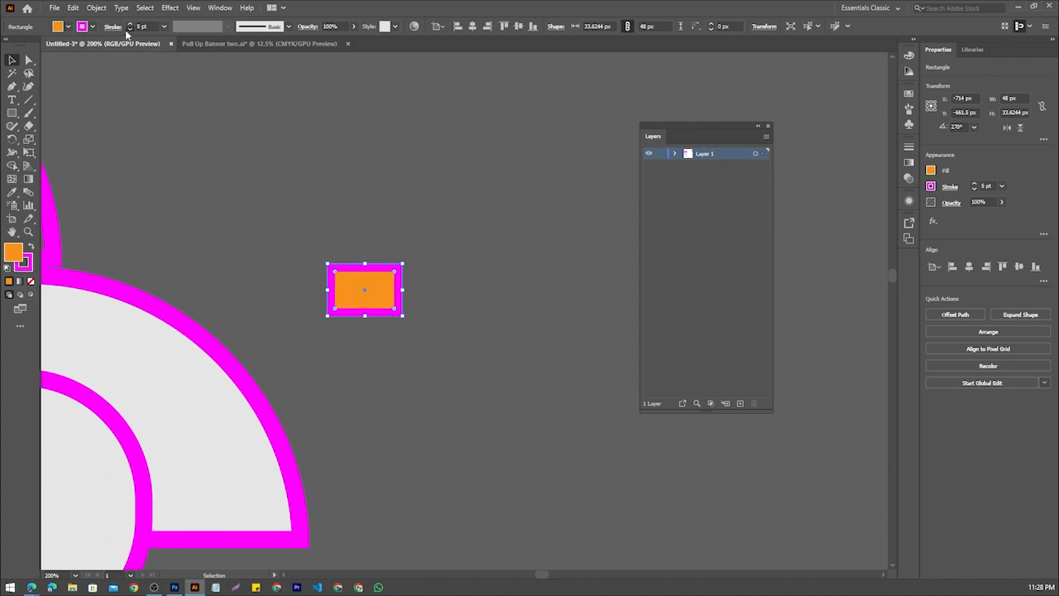
click(127, 31)
click(128, 31)
click(128, 31)
scroll(426, 304, down, 3)
click(420, 366)
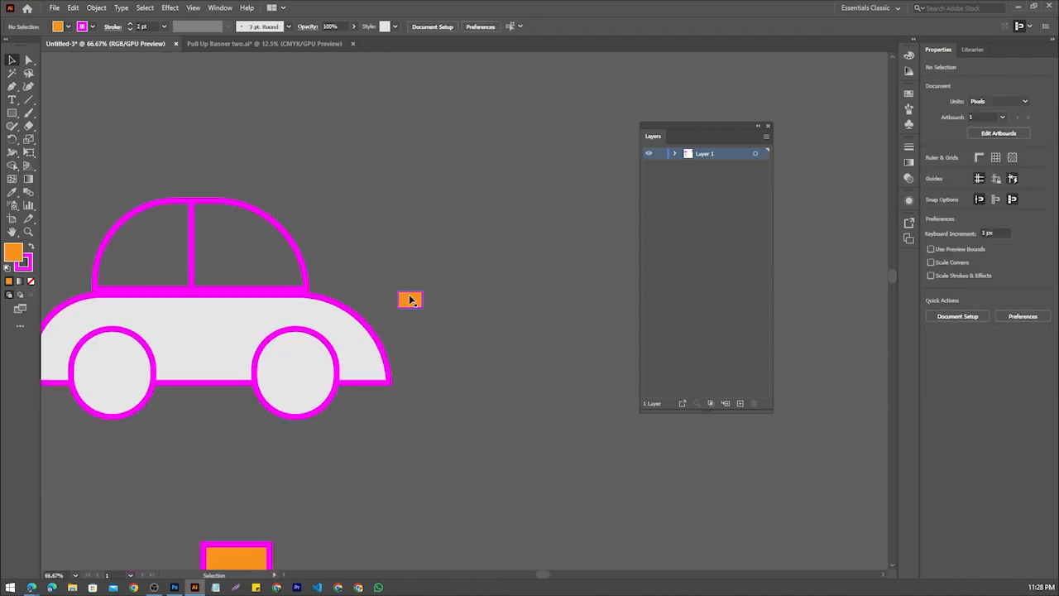
Place the small orange rectangle at the car body's lower left end and a copy near its upper right end as lights
drag(413, 298, 59, 323)
drag(62, 323, 471, 332)
click(342, 269)
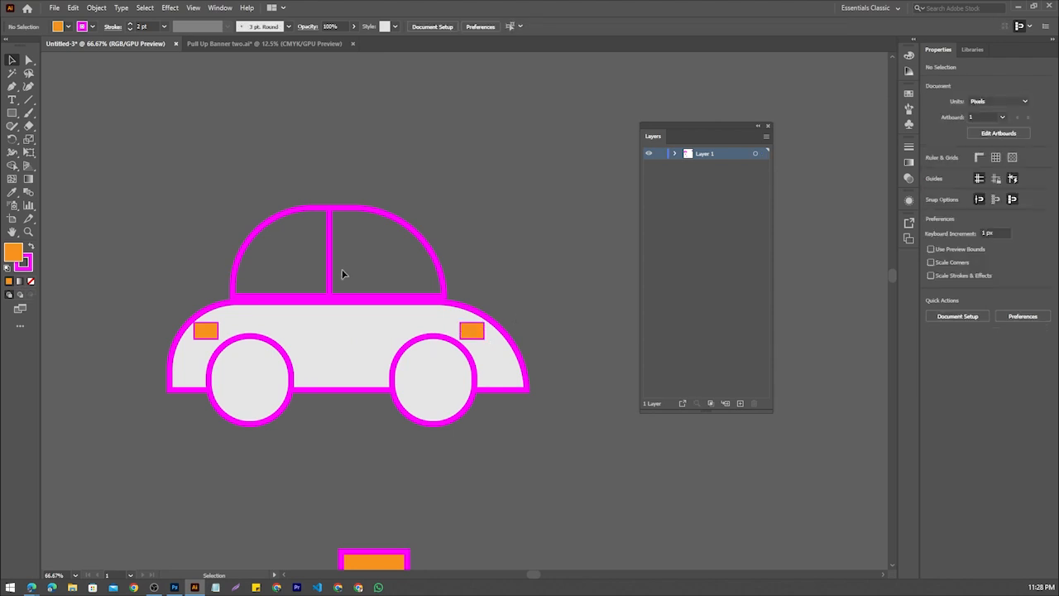
drag(207, 330, 189, 372)
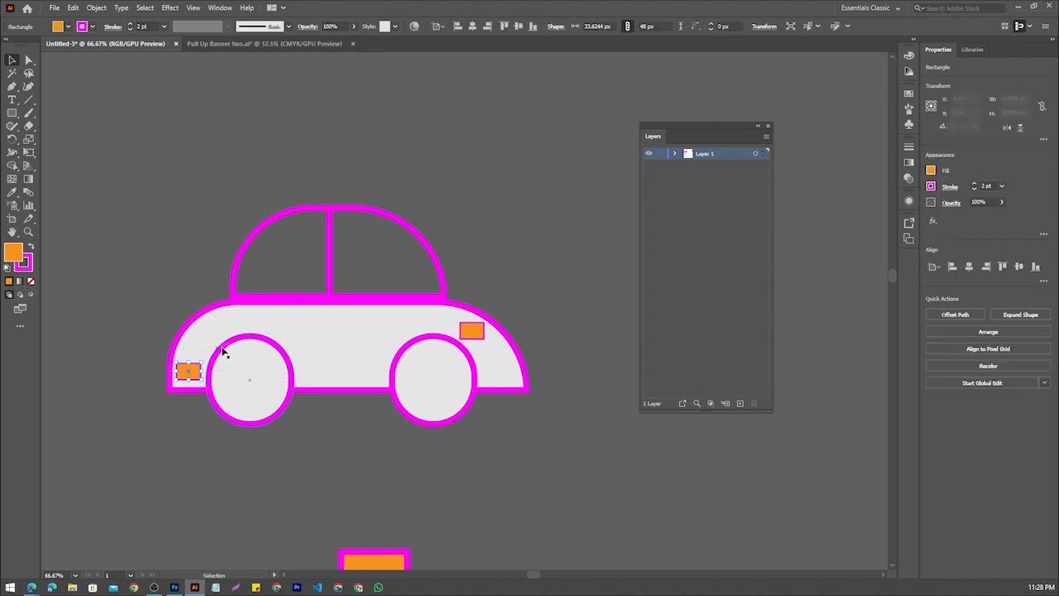
Move the upper right orange light down to the car body's lower right end
drag(482, 334, 510, 373)
scroll(464, 310, down, 4)
scroll(463, 311, up, 3)
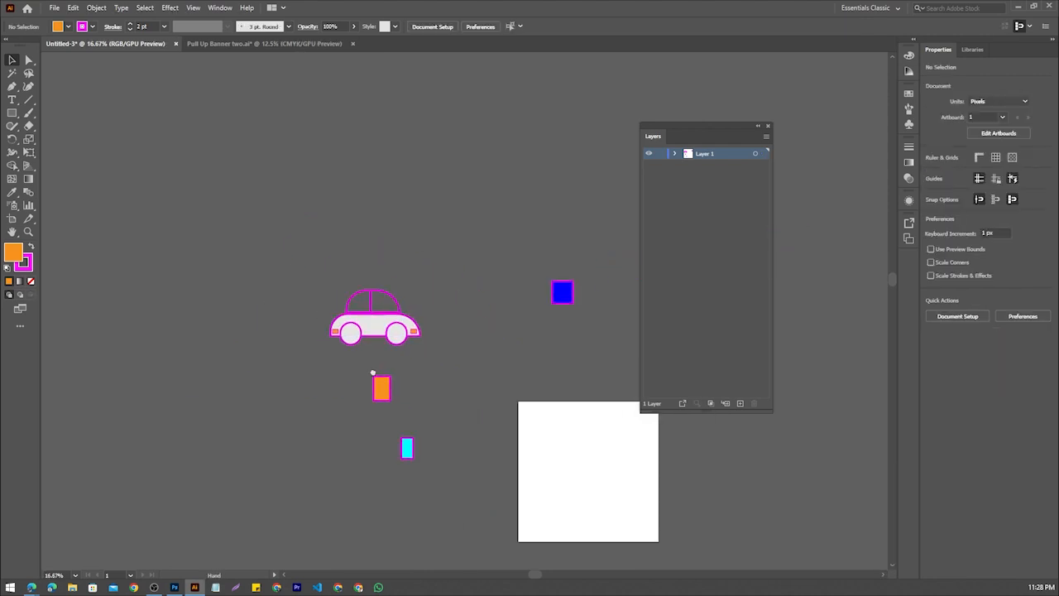
scroll(376, 280, down, 2)
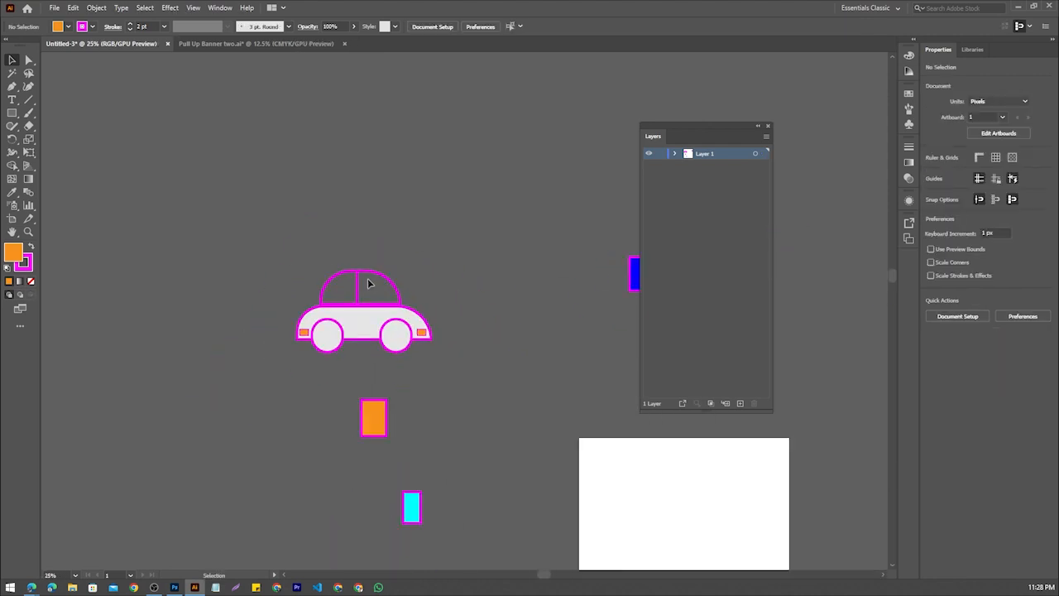
scroll(409, 255, up, 2)
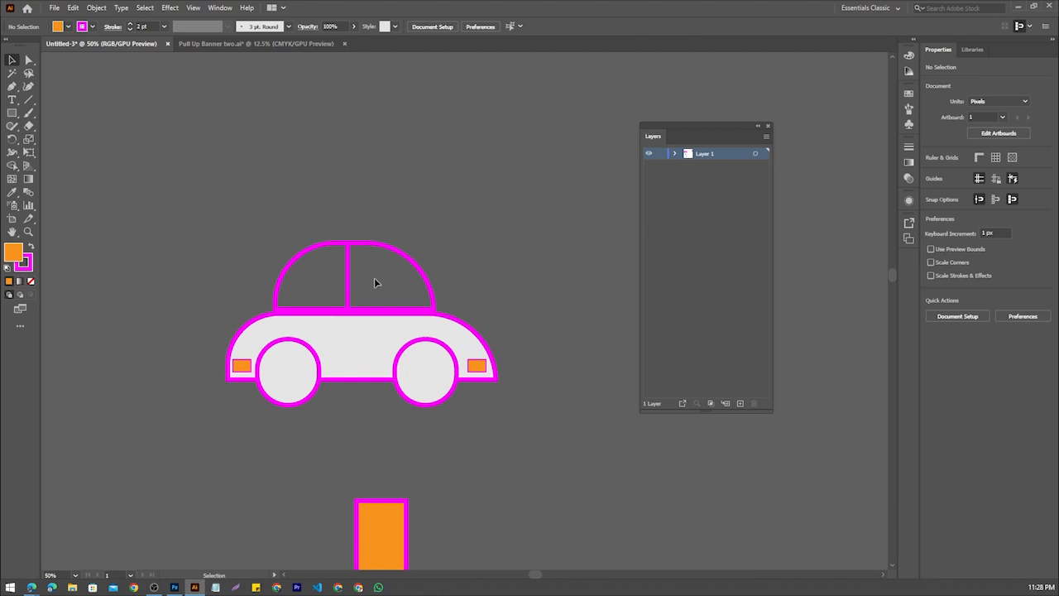
scroll(377, 282, up, 2)
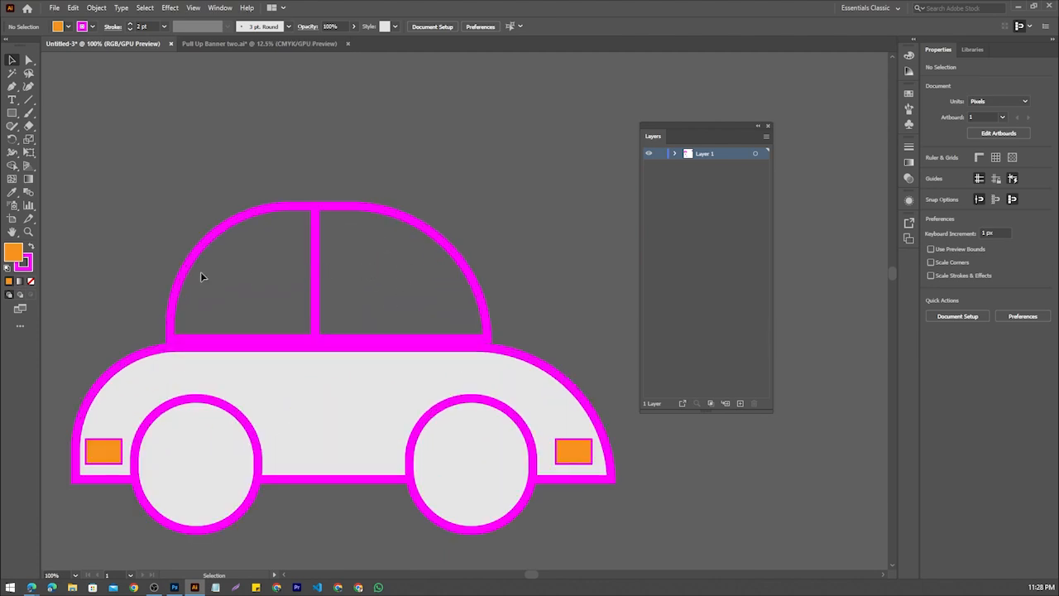
scroll(385, 280, down, 4)
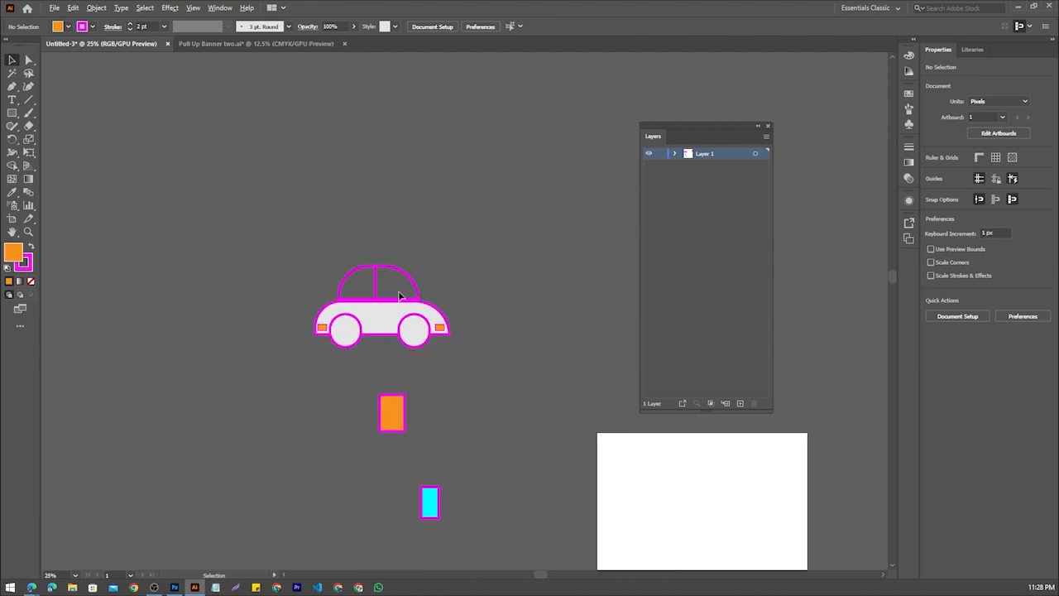
Move the orange rectangle farther below the car and draw a wide bar of about 1208 by 71 px under the wheels
drag(362, 350, 306, 390)
drag(331, 437, 315, 493)
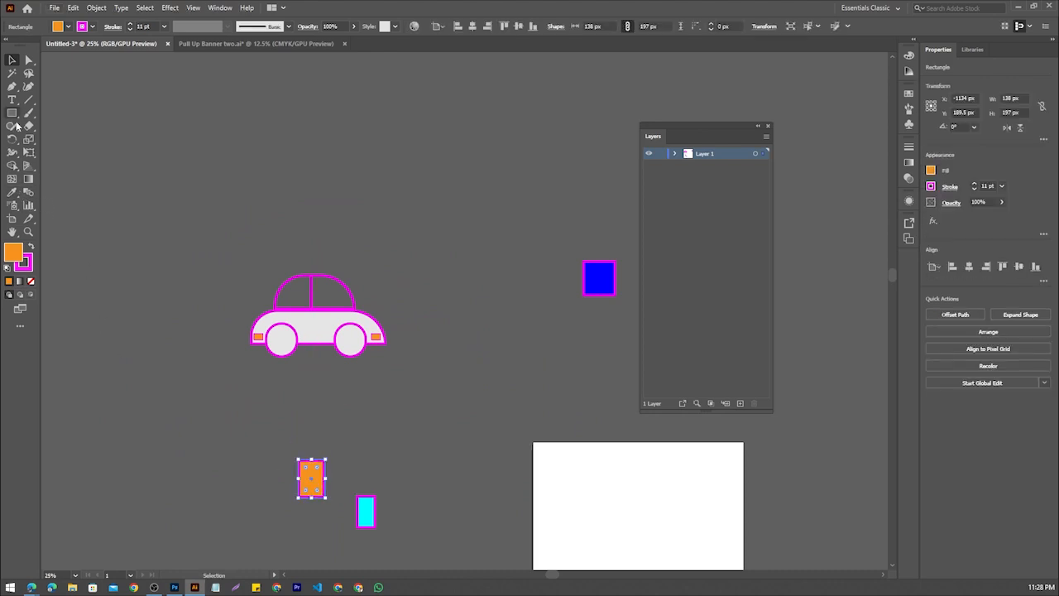
key(m)
mouse_move(229, 355)
mouse_down()
mouse_move(394, 365)
mouse_move(454, 351)
mouse_move(466, 366)
mouse_up()
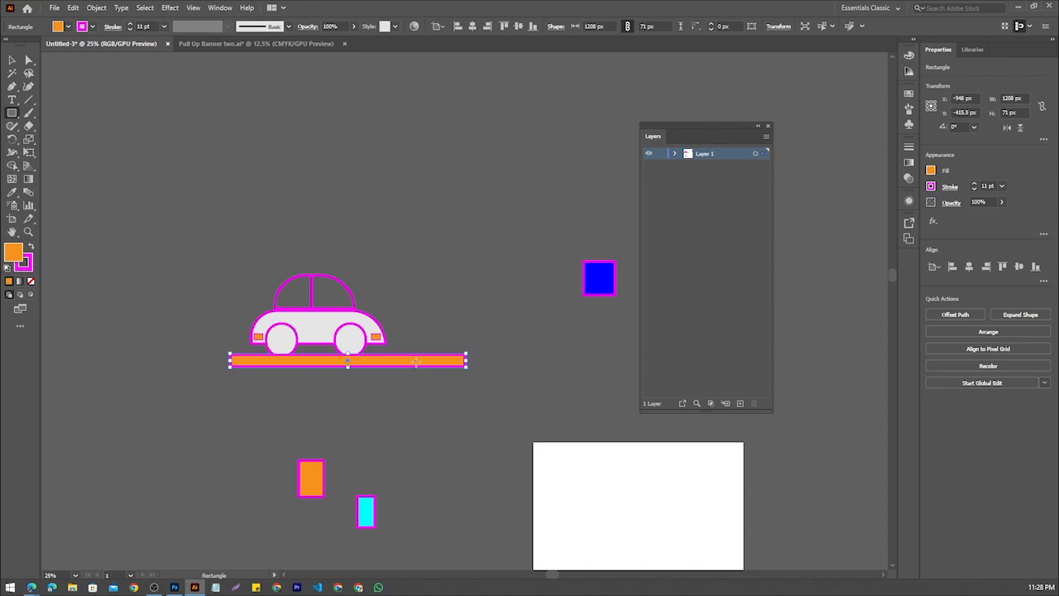
click(12, 60)
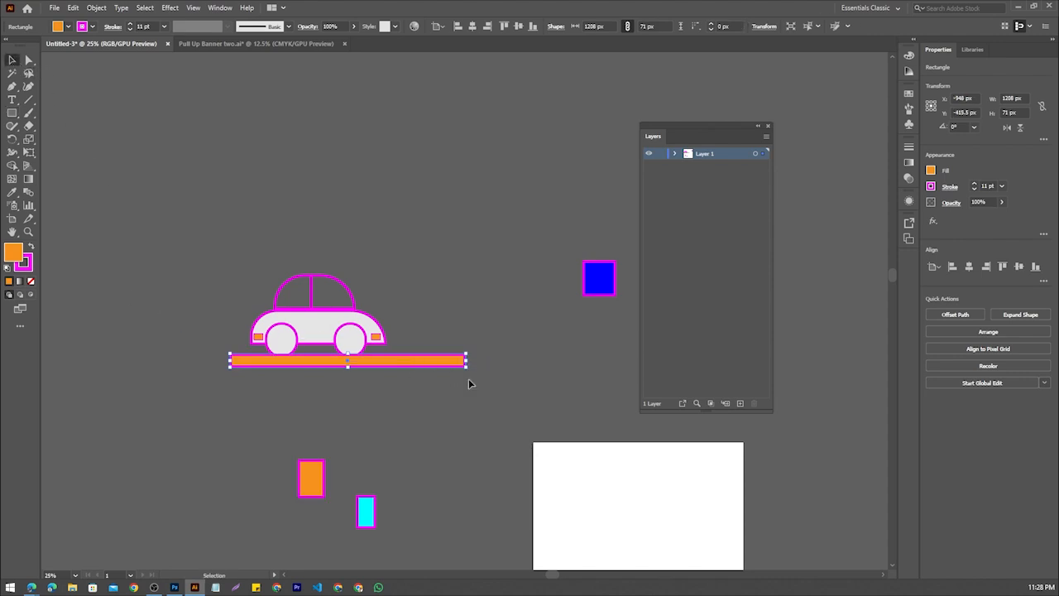
Shift the bar beneath the car slightly to the left and give it a black fill and a white stroke
scroll(408, 362, up, 1)
drag(369, 362, 358, 354)
click(67, 27)
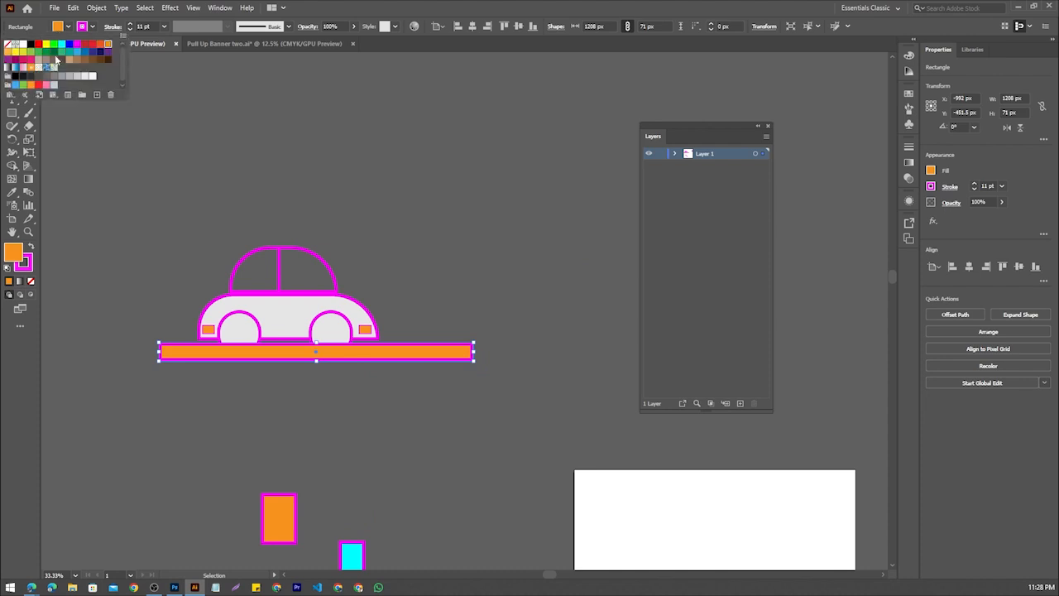
click(29, 45)
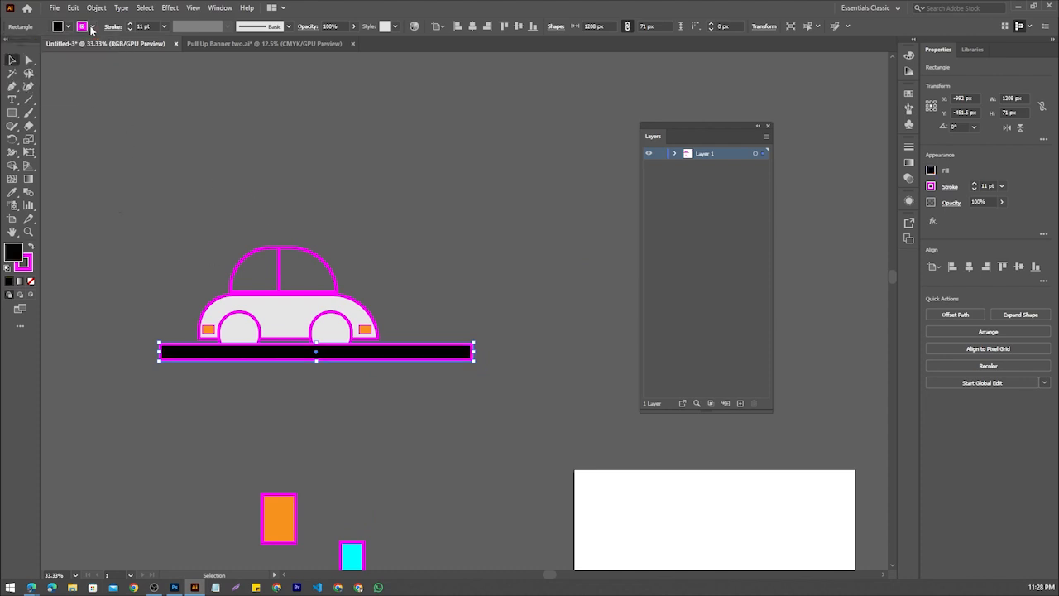
click(84, 28)
click(18, 45)
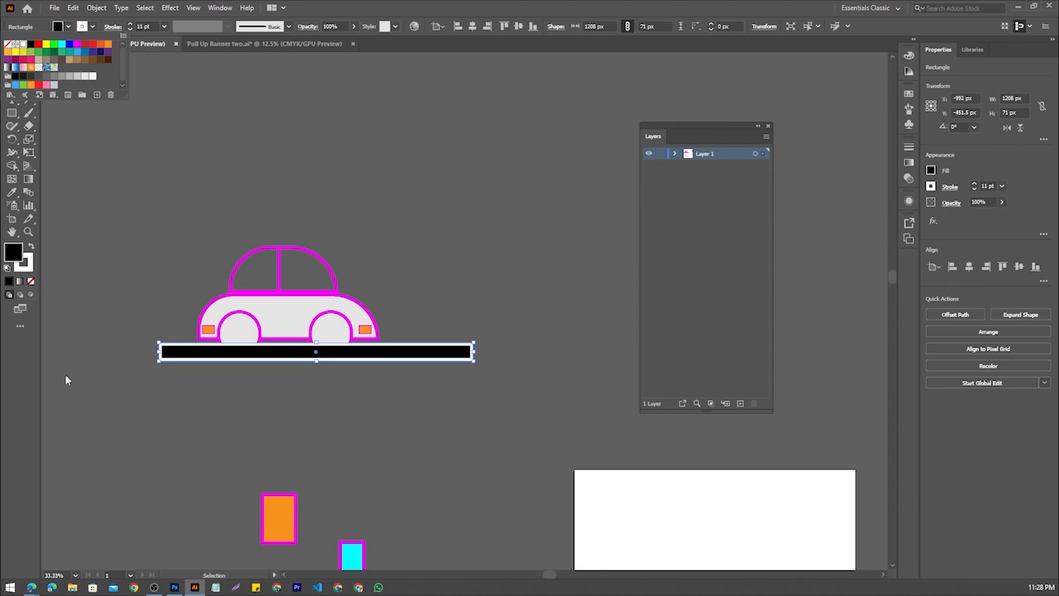
Nudge the black bar slightly down and left, then stretch its height to about 142 px
drag(378, 355, 367, 356)
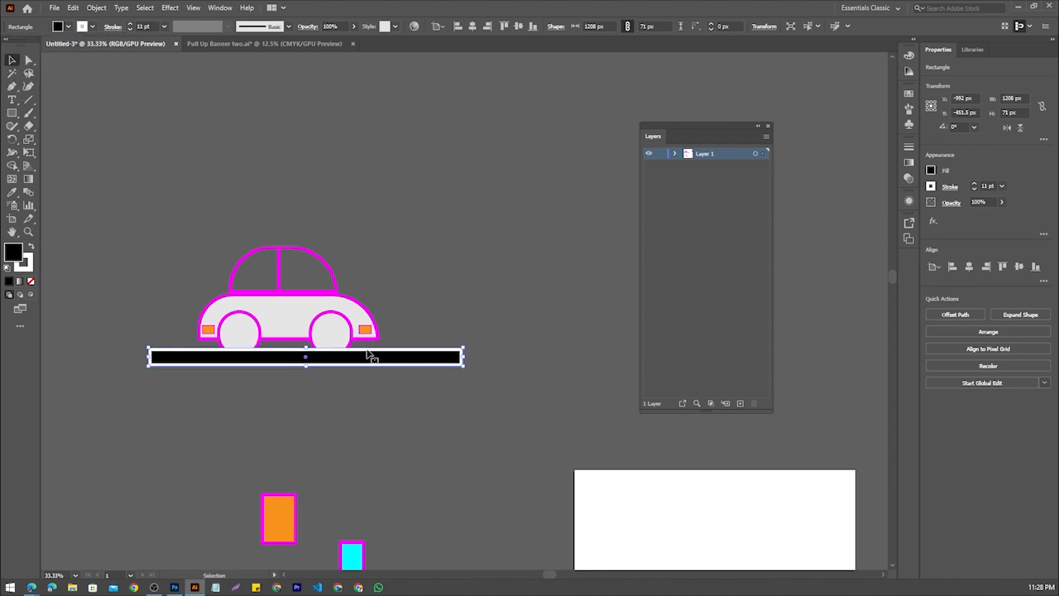
scroll(366, 355, up, 2)
drag(248, 356, 249, 318)
scroll(281, 333, down, 2)
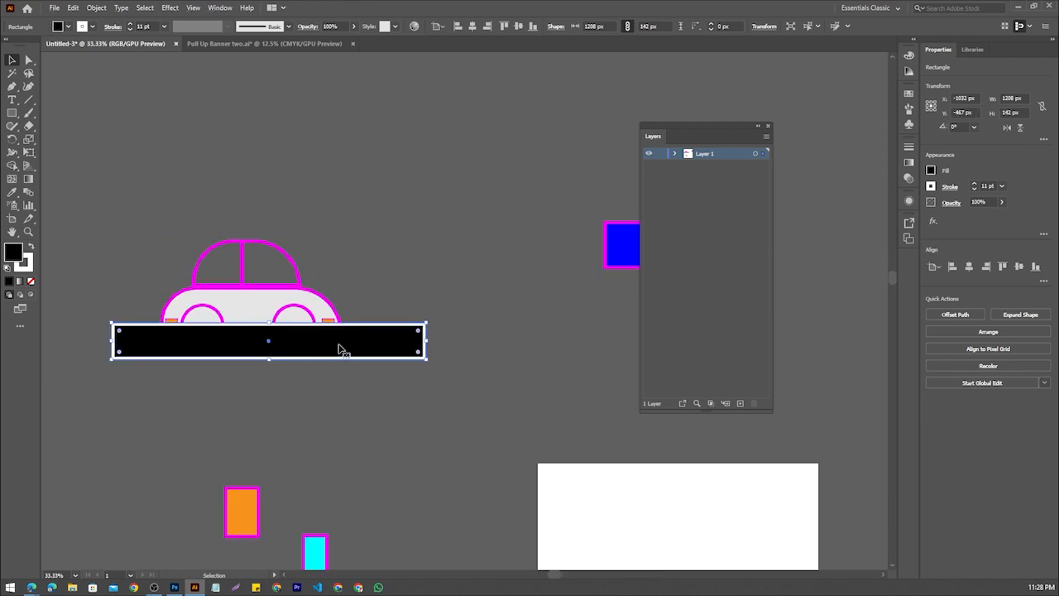
Send the black bar to the back so it lies behind the car as a road
click(360, 376)
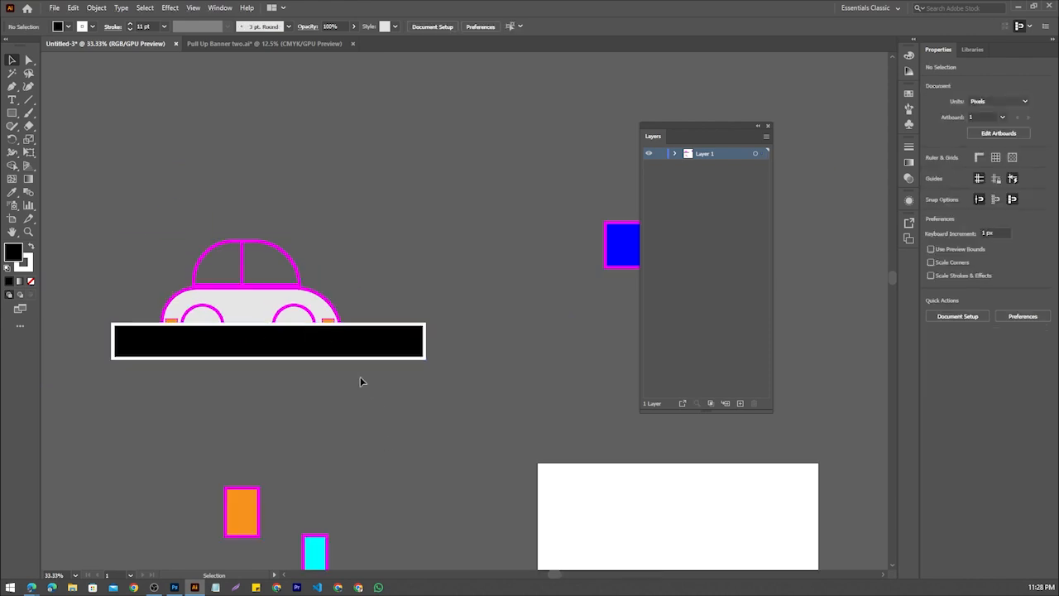
click(347, 341)
right_click(348, 339)
mouse_move(388, 279)
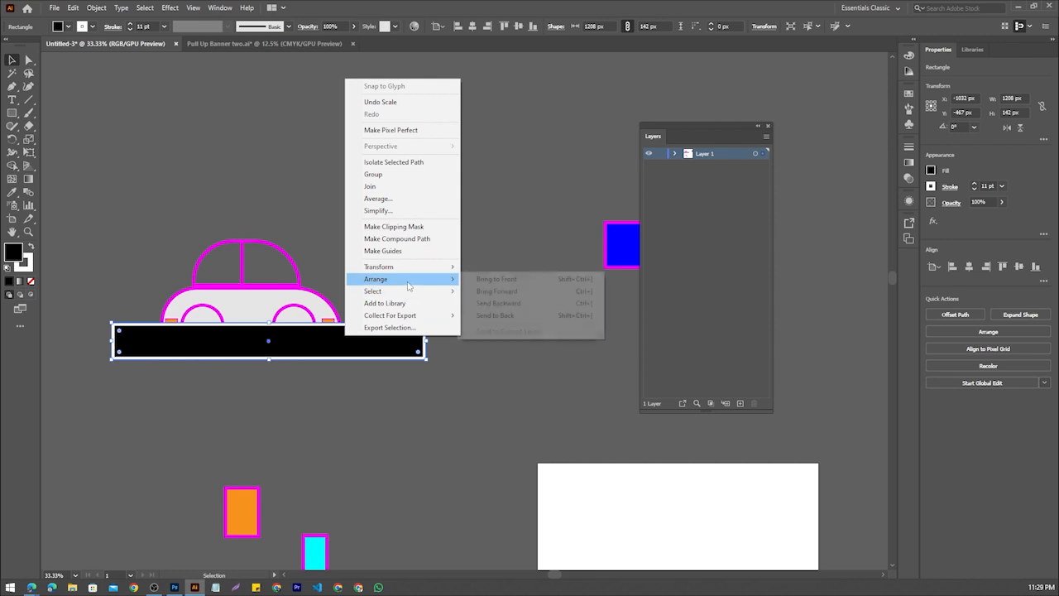
click(505, 316)
click(226, 392)
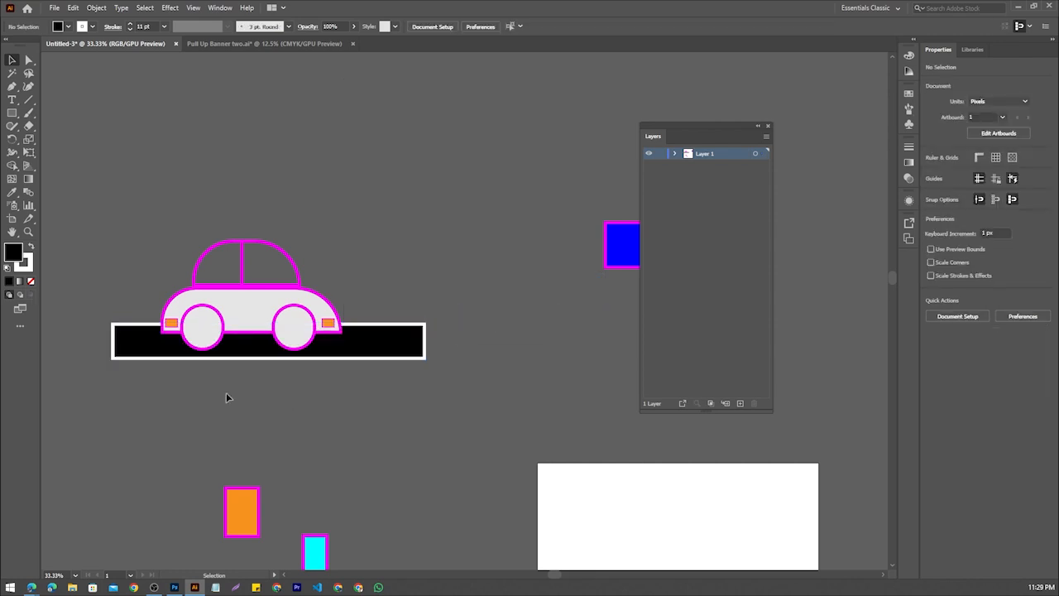
Center the road horizontally under the car and extend its bottom edge slightly downward
drag(413, 350, 399, 350)
click(370, 395)
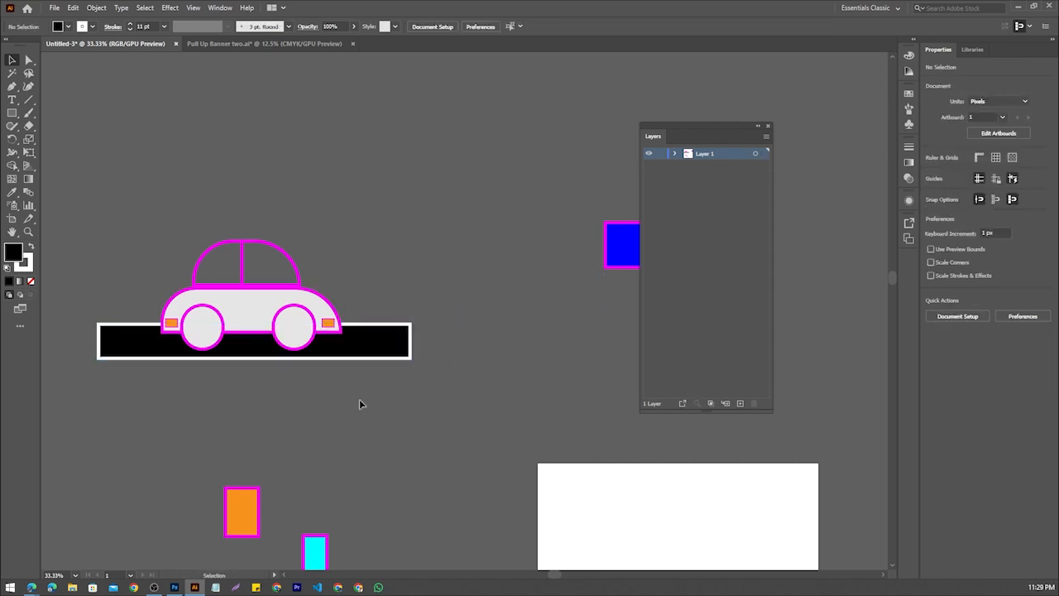
click(258, 356)
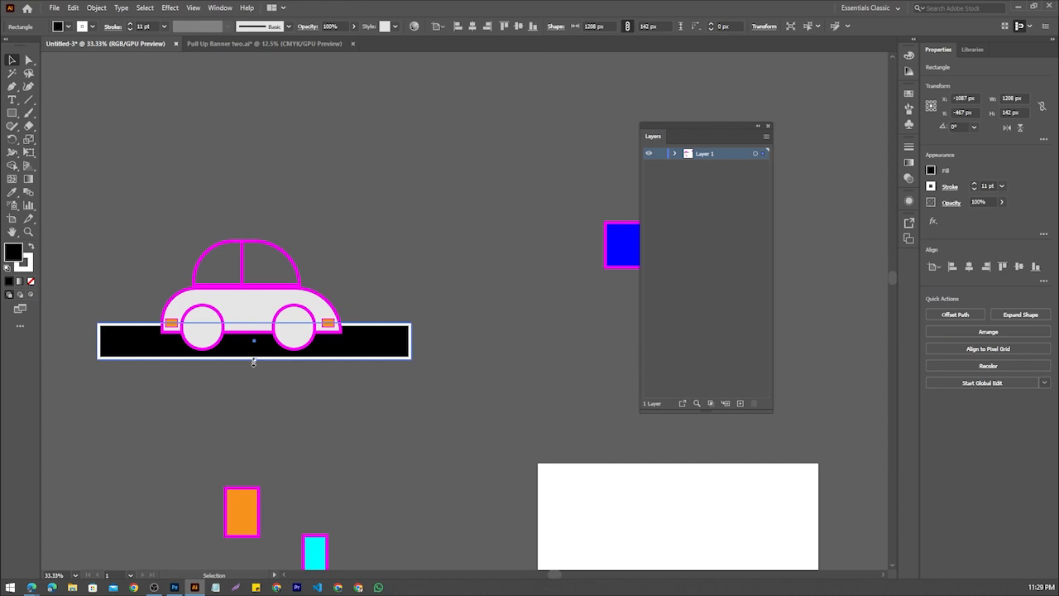
drag(253, 362, 254, 366)
click(247, 426)
scroll(347, 361, down, 1)
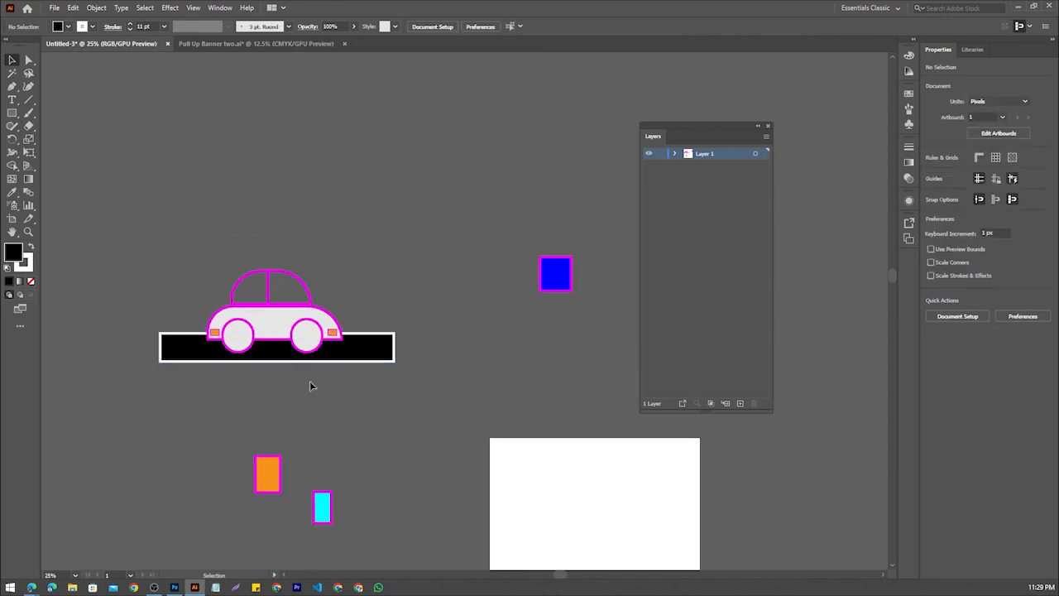
Draw a thin lane dash of about 184 by 21 px on the road to the right of the car
scroll(334, 385, up, 2)
drag(333, 384, 350, 434)
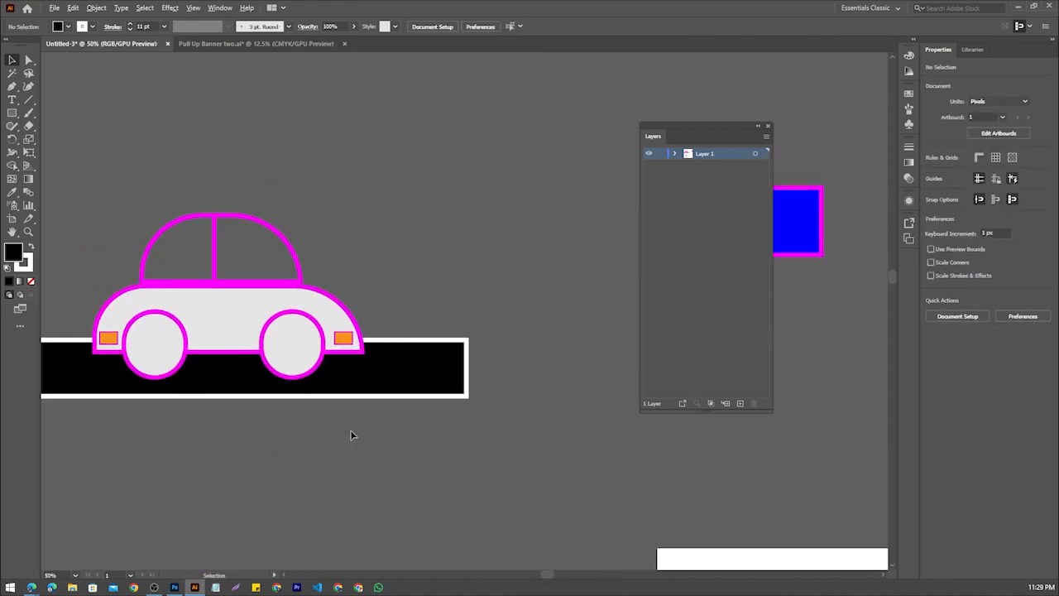
scroll(351, 434, down, 1)
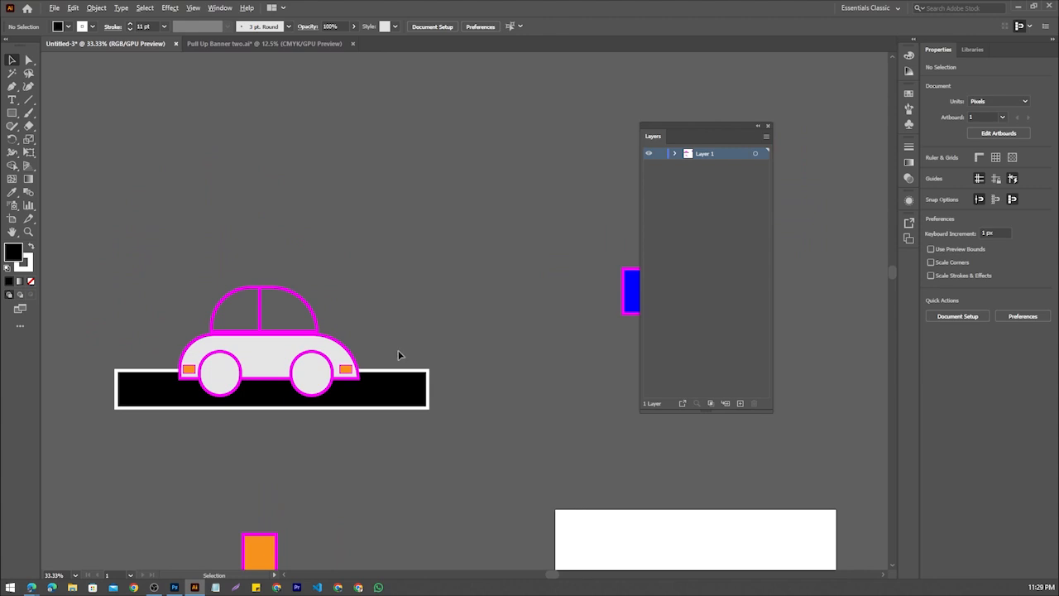
scroll(331, 385, up, 1)
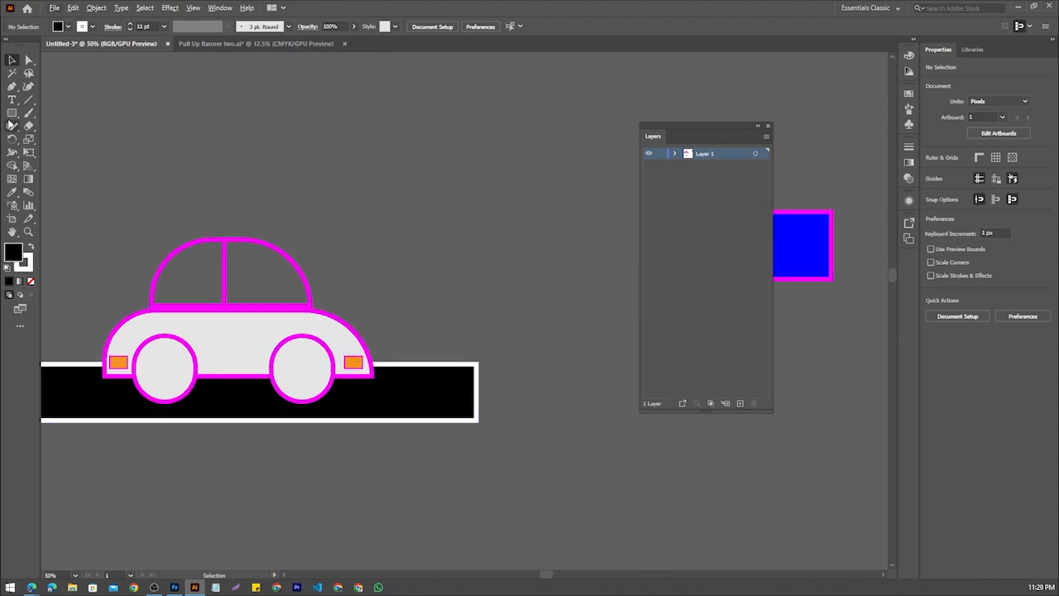
click(11, 114)
scroll(378, 253, down, 2)
scroll(338, 272, up, 1)
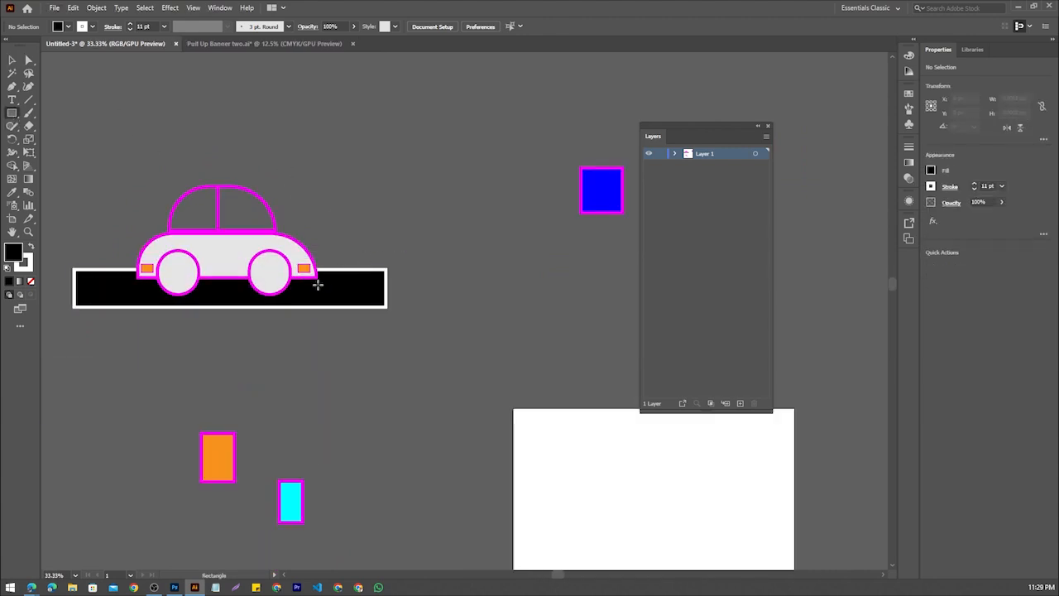
drag(317, 285, 367, 290)
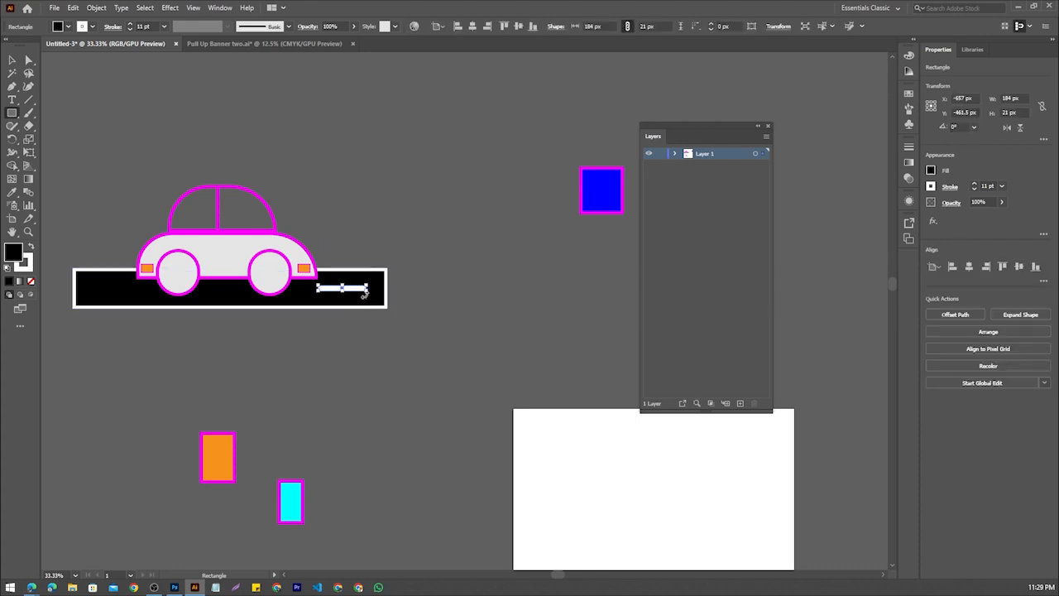
click(11, 59)
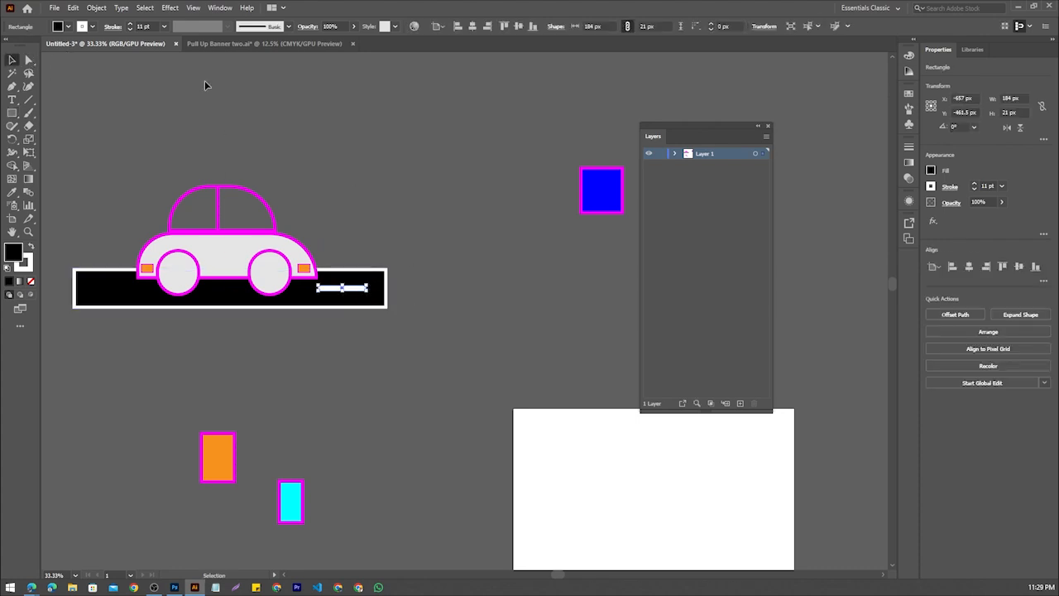
click(402, 304)
Place copies of the lane dash between the wheels and at the road's left end
click(335, 288)
drag(335, 288, 224, 291)
shift+click(221, 291)
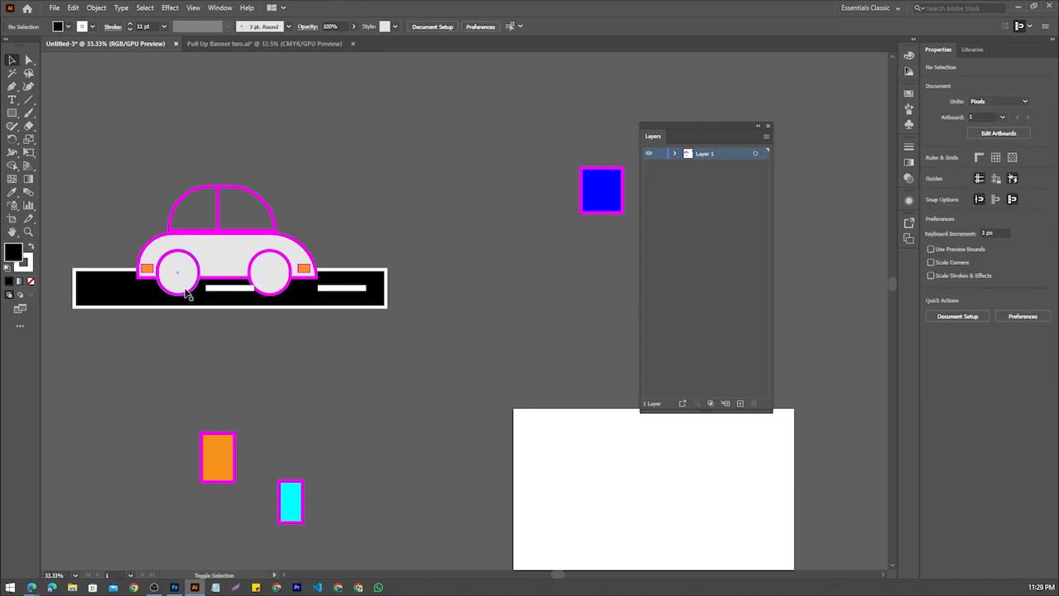
click(239, 290)
drag(239, 290, 118, 290)
click(346, 270)
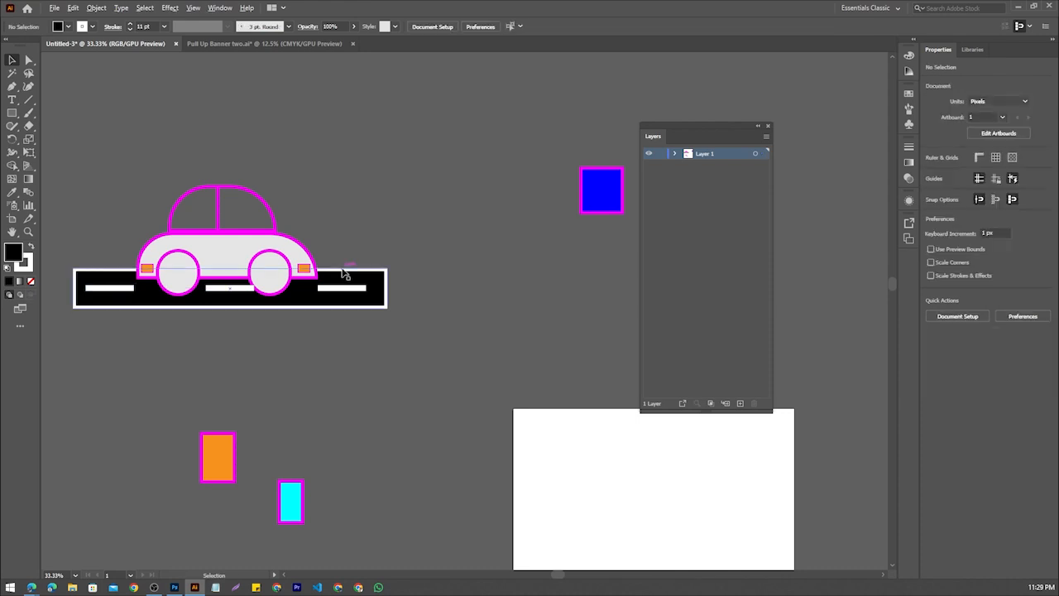
Examine the finished car and road illustration both as a whole and up close
scroll(347, 272, down, 1)
scroll(357, 294, up, 1)
scroll(288, 325, down, 1)
scroll(288, 329, down, 1)
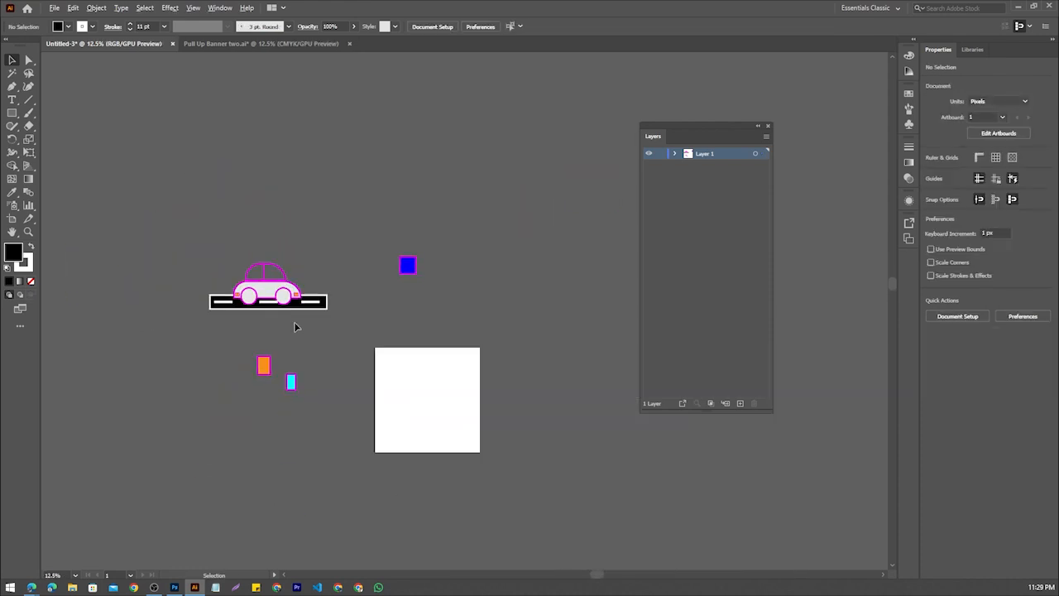
scroll(296, 321, up, 1)
scroll(325, 317, up, 1)
scroll(331, 321, up, 1)
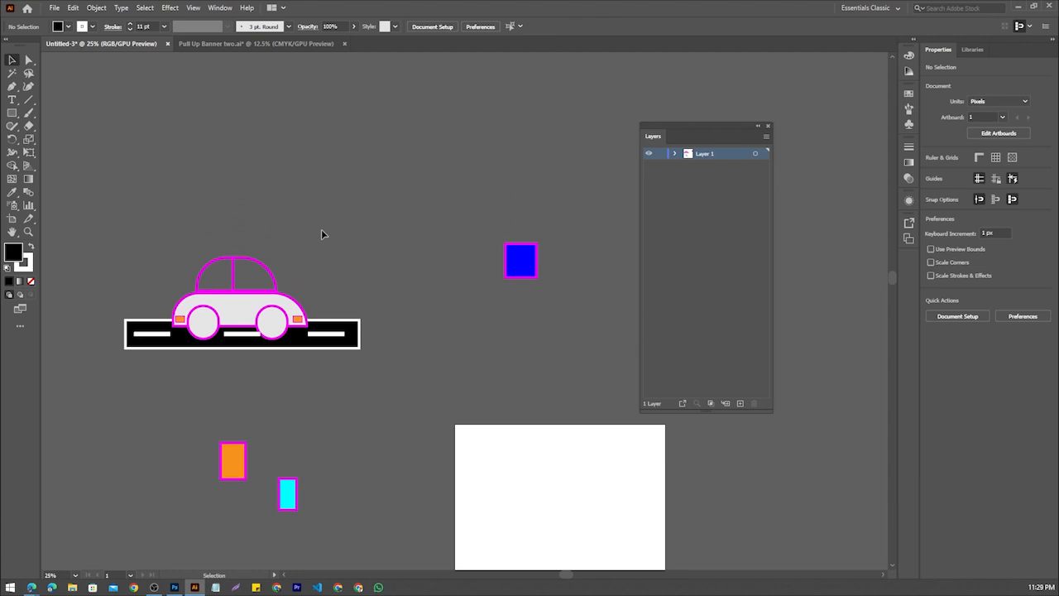
scroll(192, 259, down, 2)
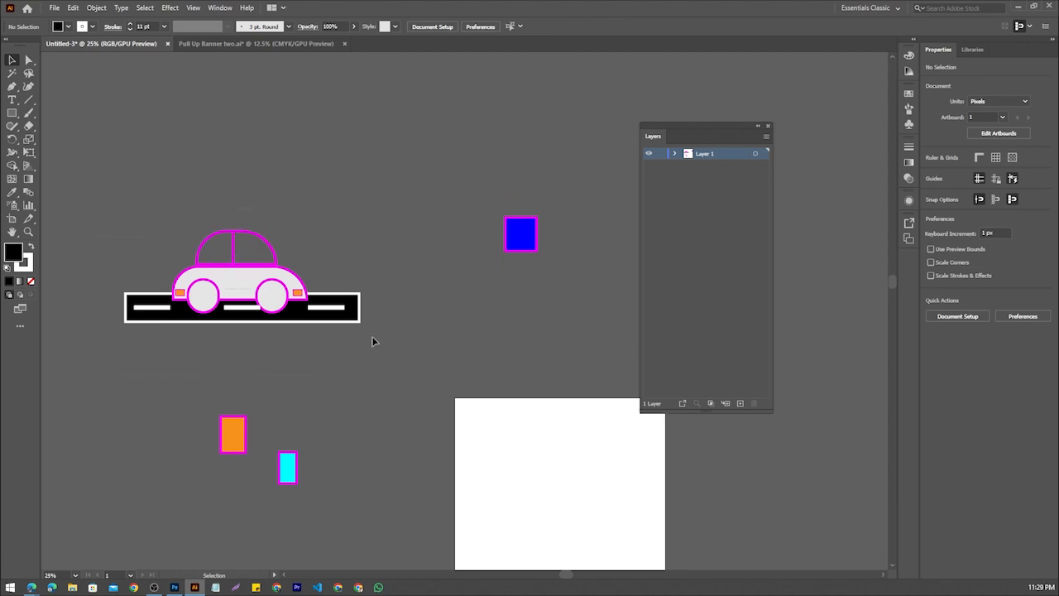
drag(388, 348, 388, 340)
click(329, 382)
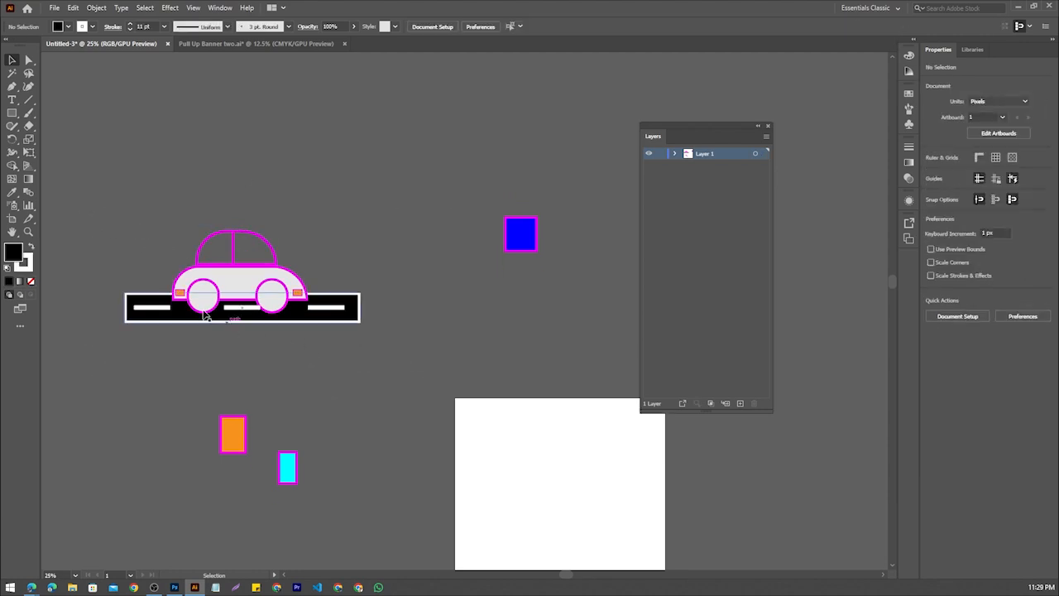
scroll(216, 259, up, 3)
scroll(216, 263, up, 10)
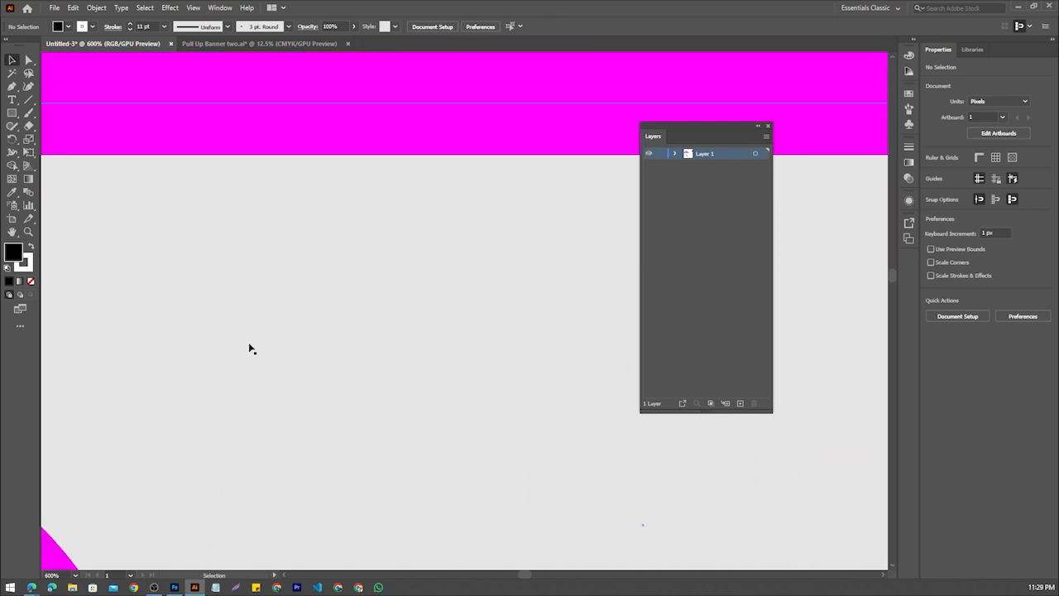
scroll(257, 338, up, 3)
scroll(256, 339, down, 15)
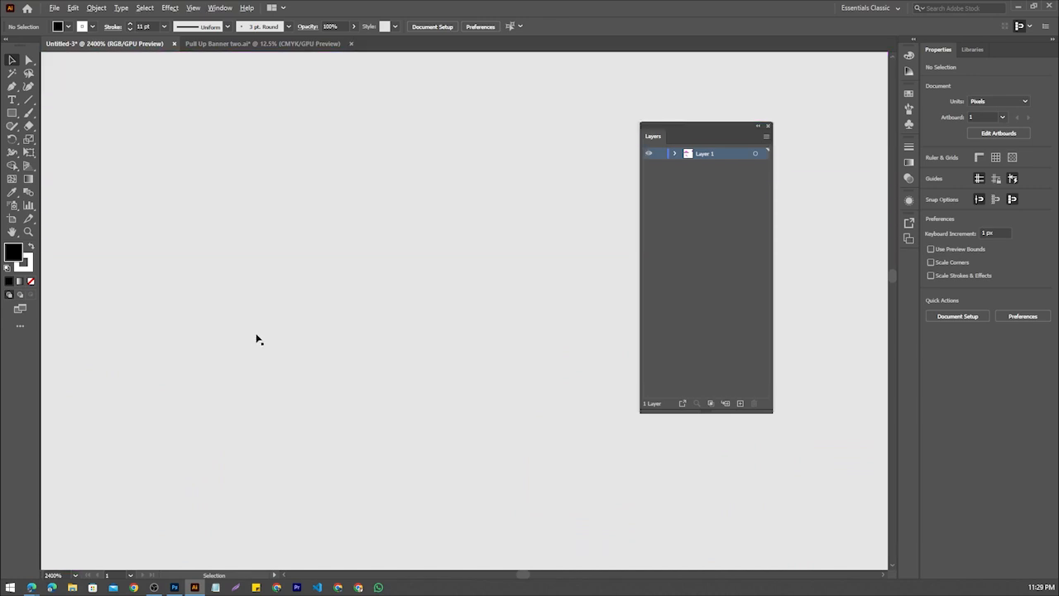
scroll(256, 338, down, 3)
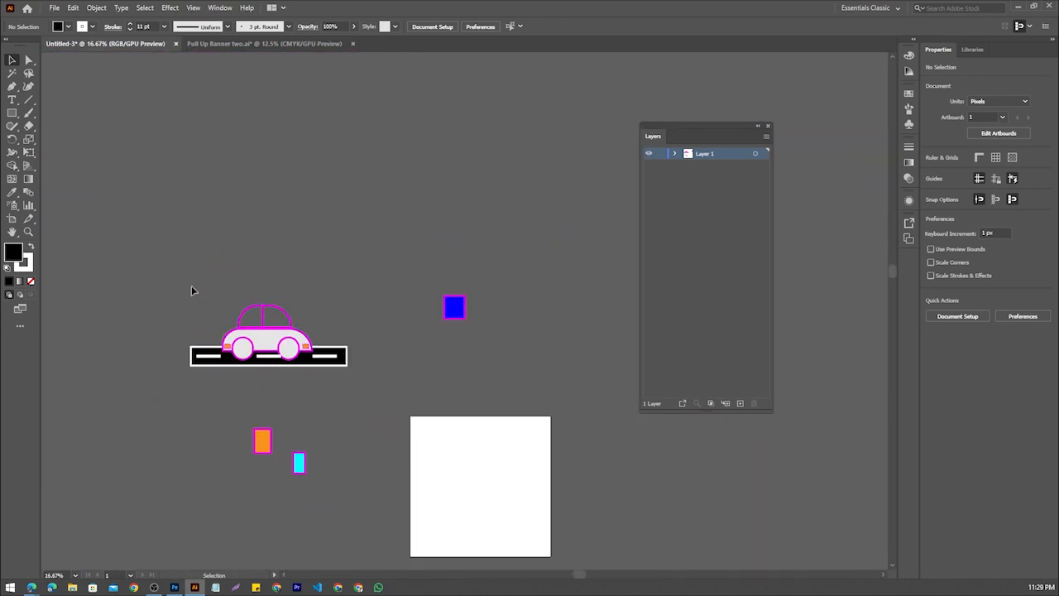
drag(361, 381, 362, 381)
click(186, 268)
scroll(186, 268, down, 1)
scroll(186, 267, up, 1)
Move the orange and cyan rectangles from below the road to the space above and right of the car
click(12, 113)
click(11, 115)
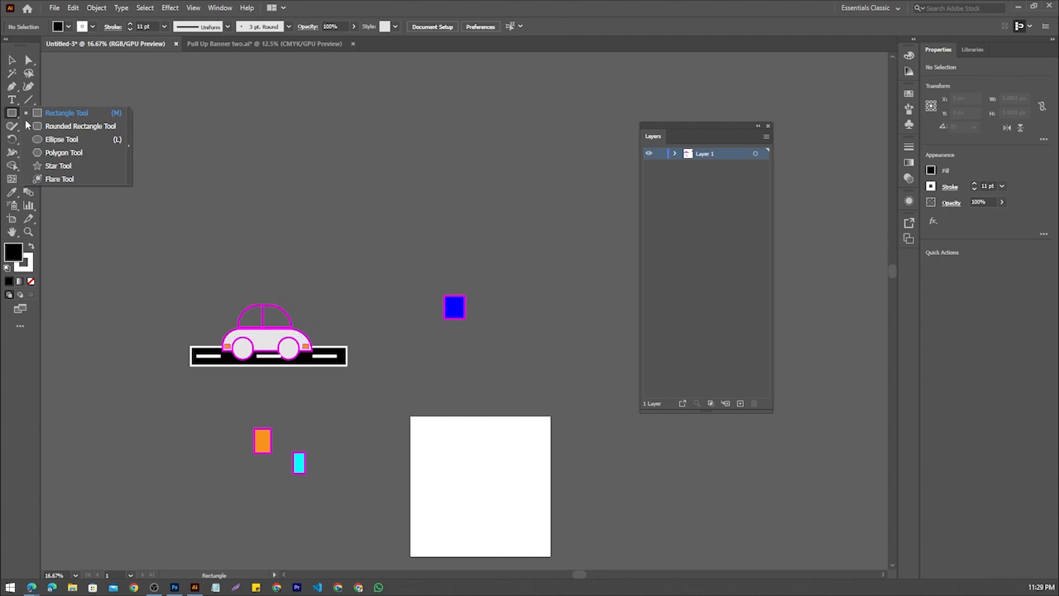
click(14, 58)
scroll(232, 381, down, 2)
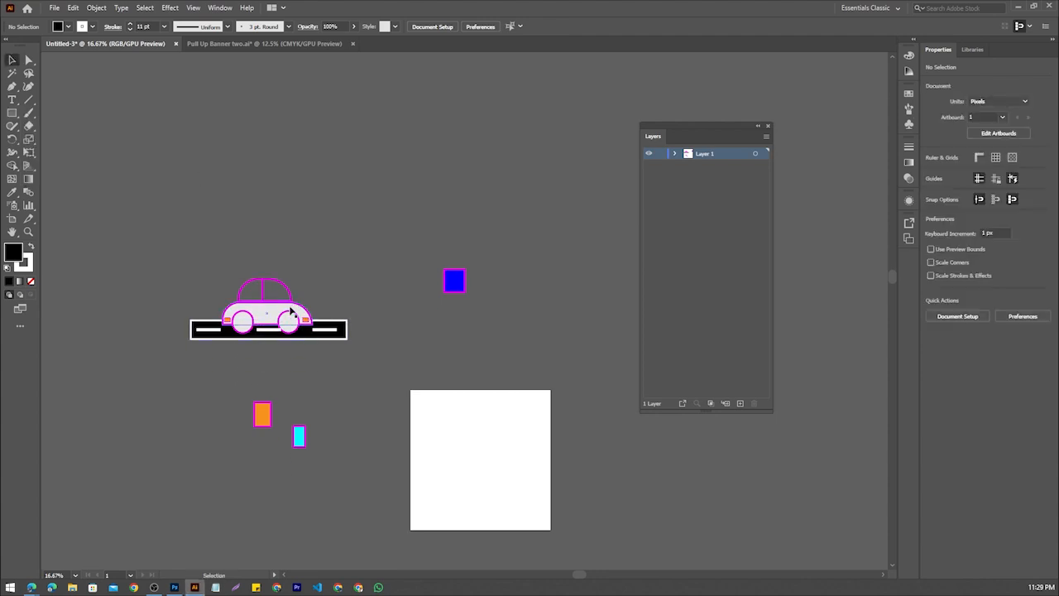
drag(324, 467, 364, 219)
click(199, 191)
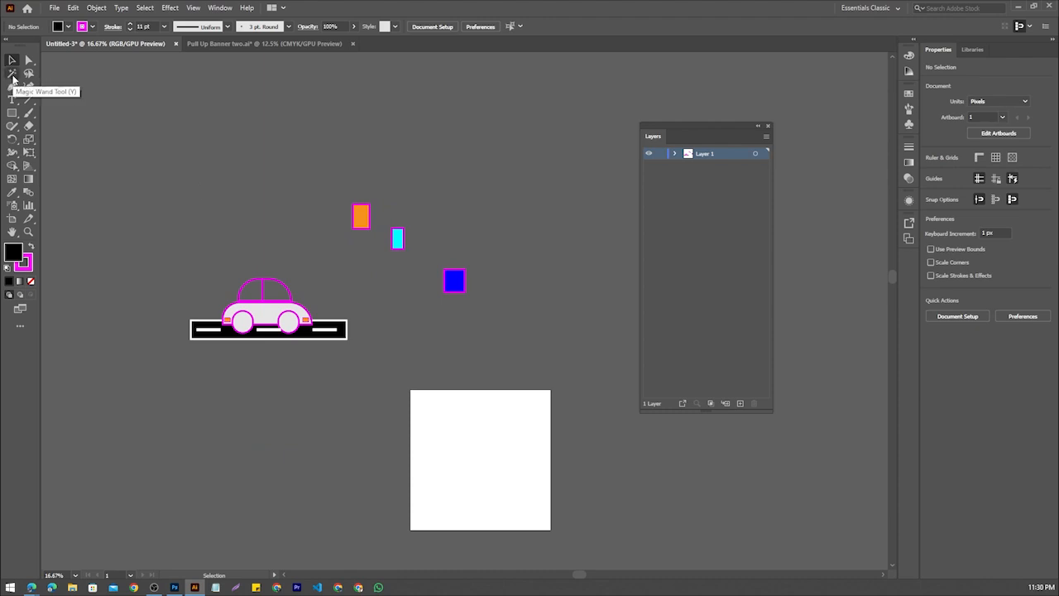
Review the Direct Selection tool's variants and activate the Magic Wand tool
click(13, 76)
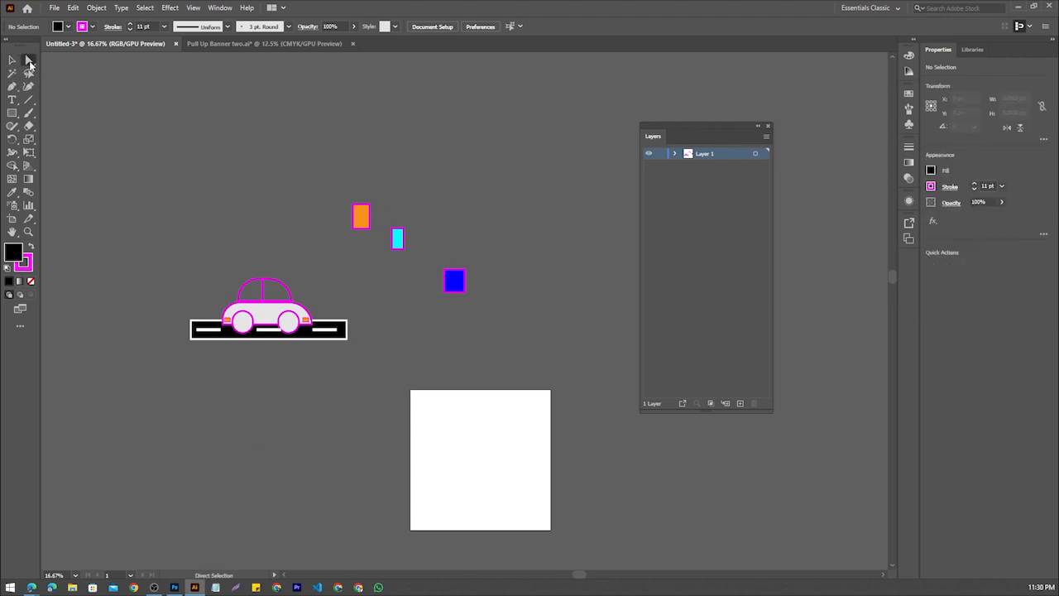
click(28, 59)
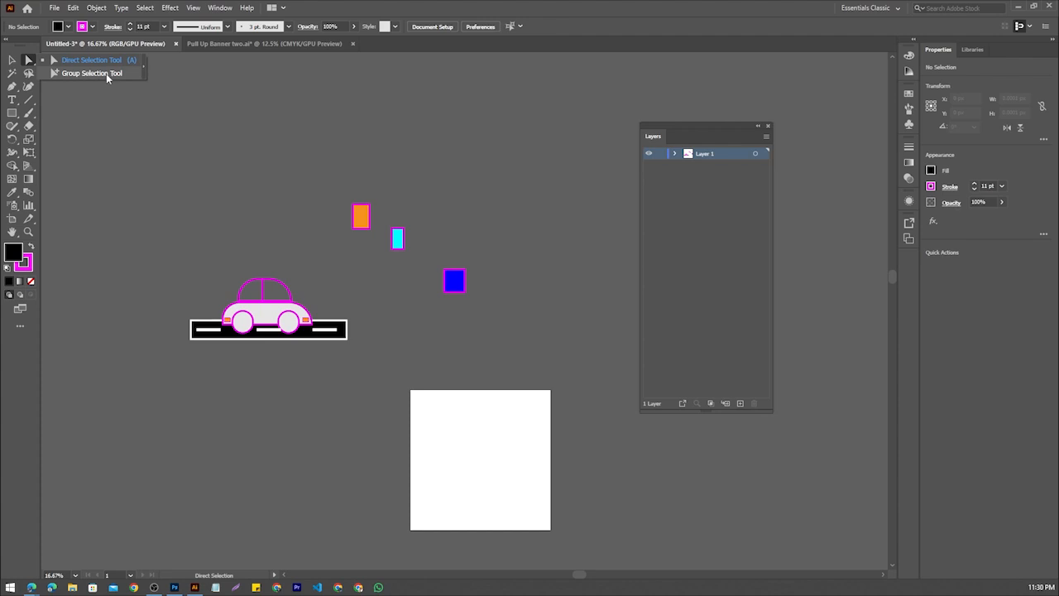
click(17, 73)
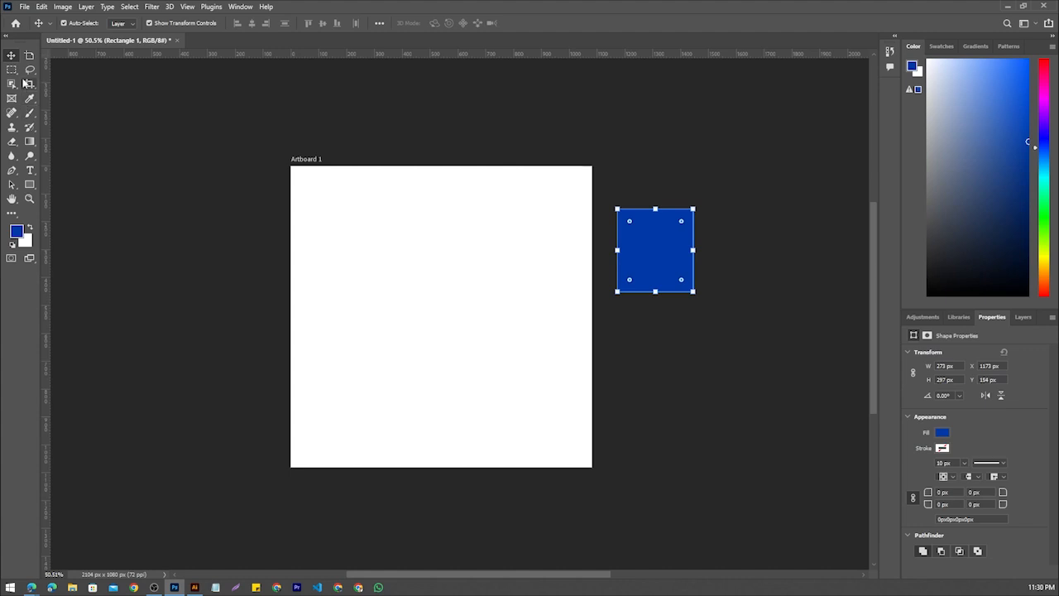
Switch to Photoshop and activate its Magic Wand tool
click(31, 70)
click(13, 85)
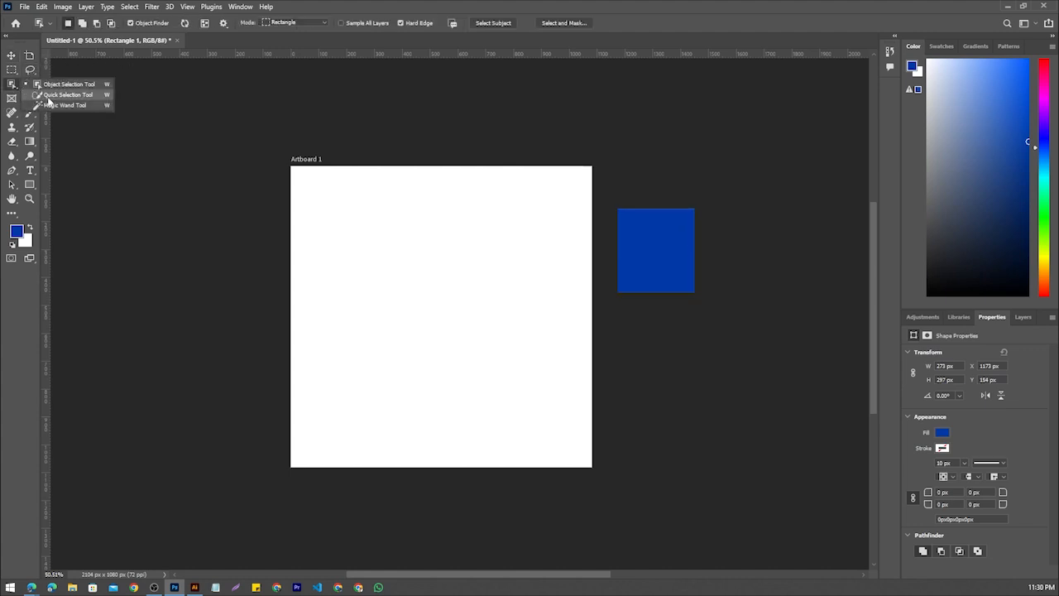
click(60, 104)
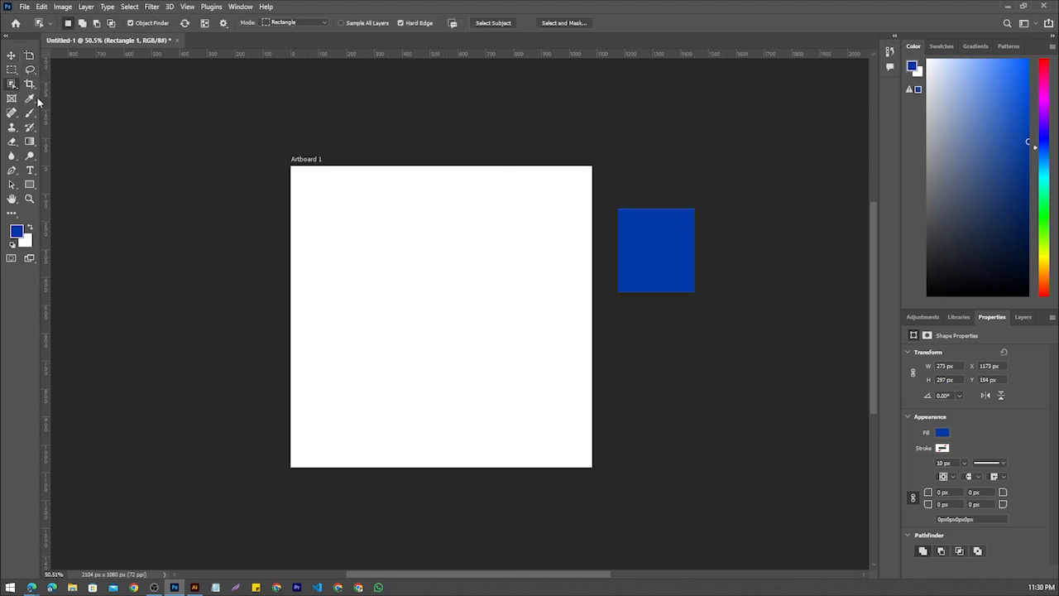
Open the green Trabant car poster image from the Downloads folder
click(25, 7)
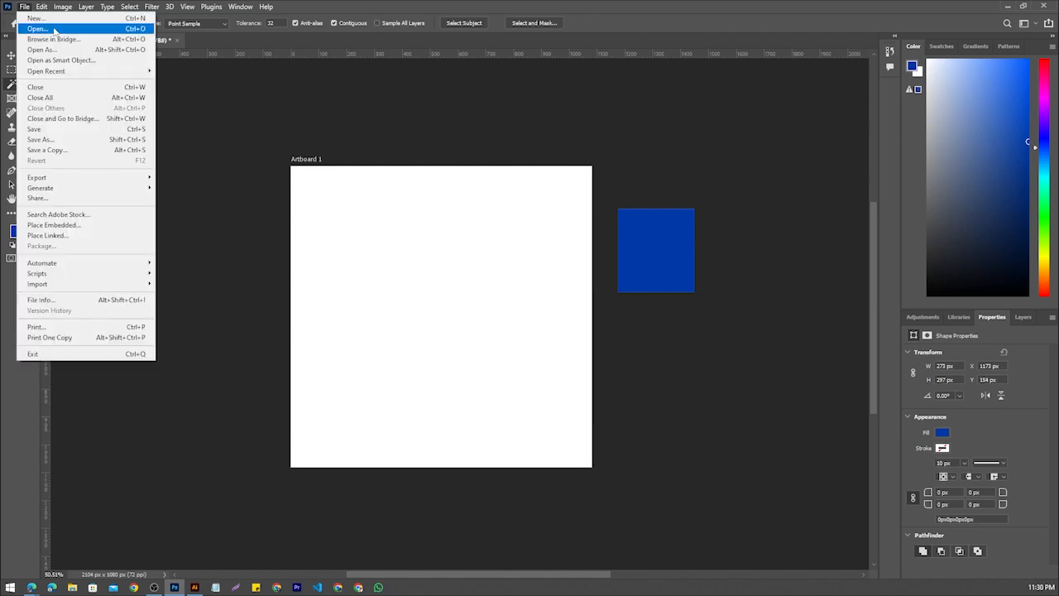
click(33, 25)
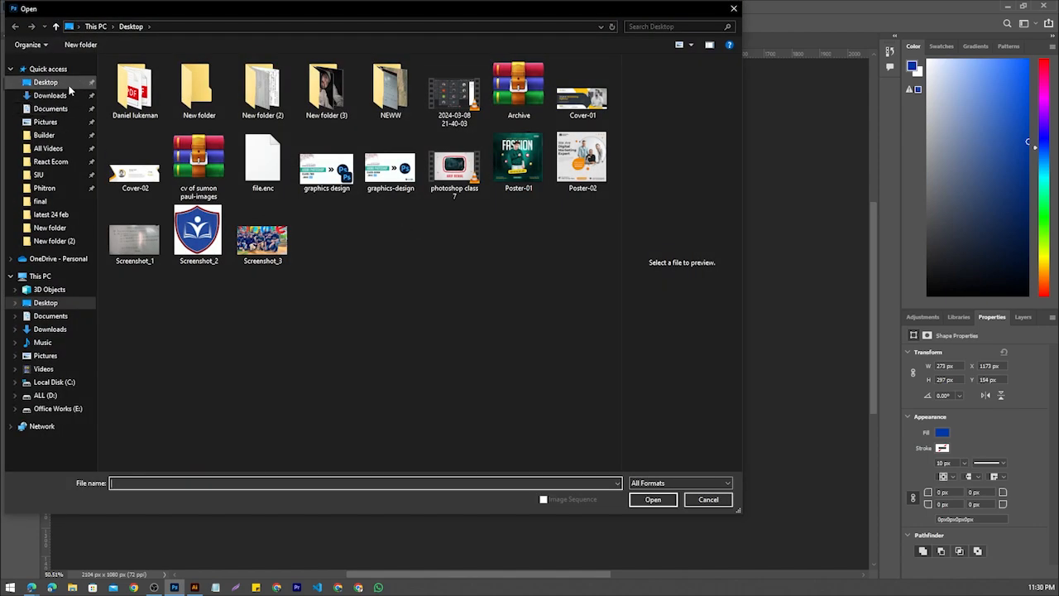
click(68, 95)
double_click(192, 192)
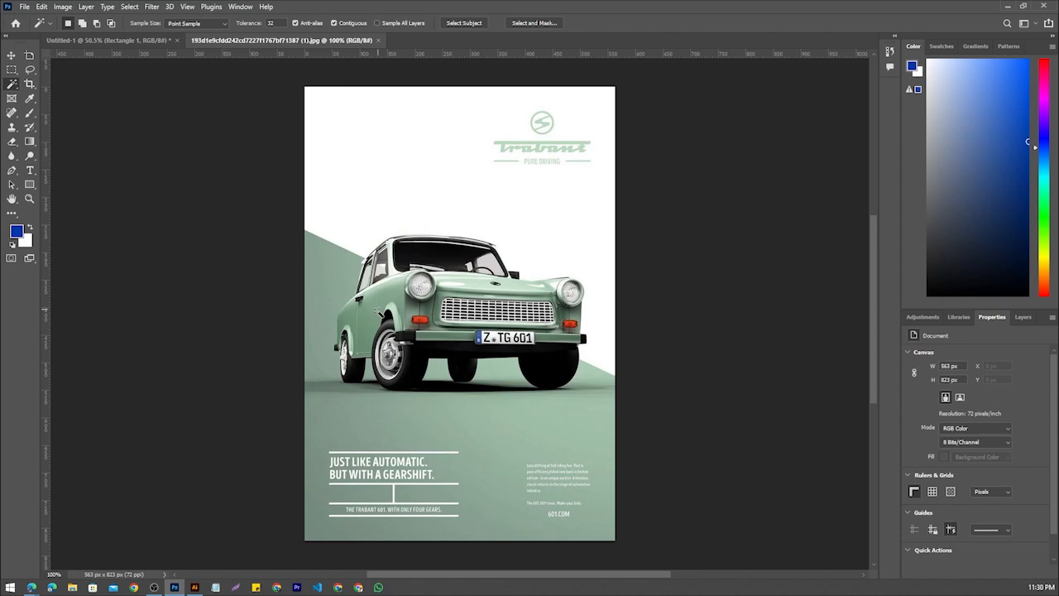
Select the green area of the wall and car side by colour, and replace it with the number plate's white area
click(381, 301)
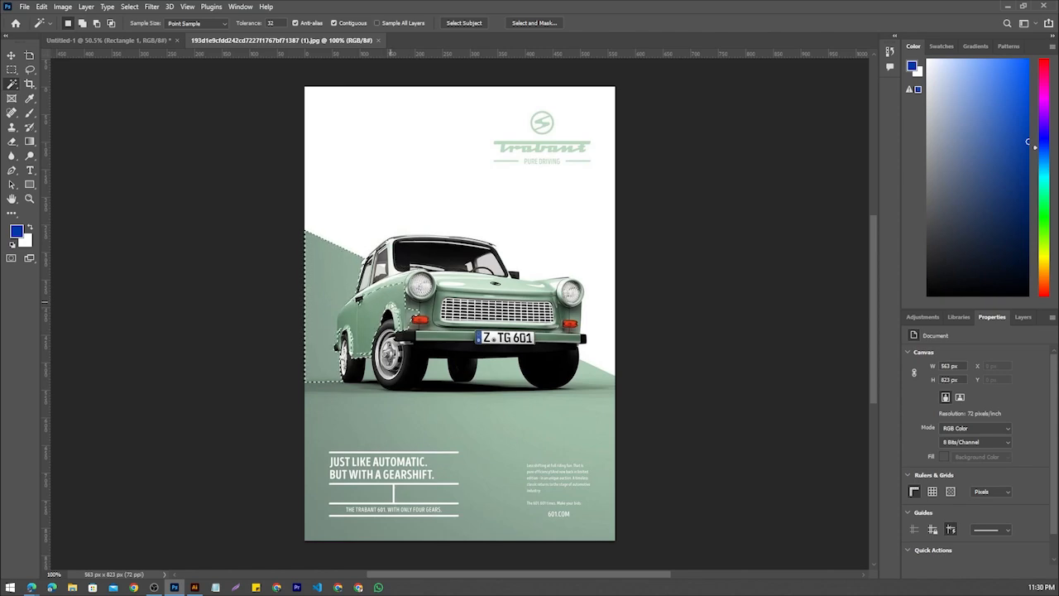
scroll(393, 302, up, 8)
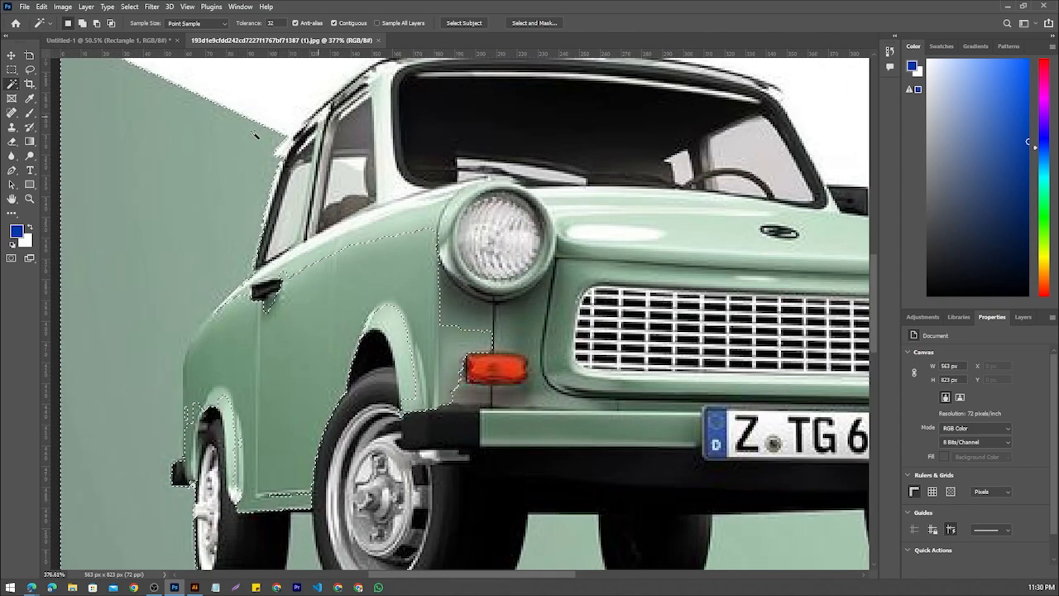
scroll(234, 169, down, 1)
scroll(238, 174, down, 6)
scroll(466, 245, up, 3)
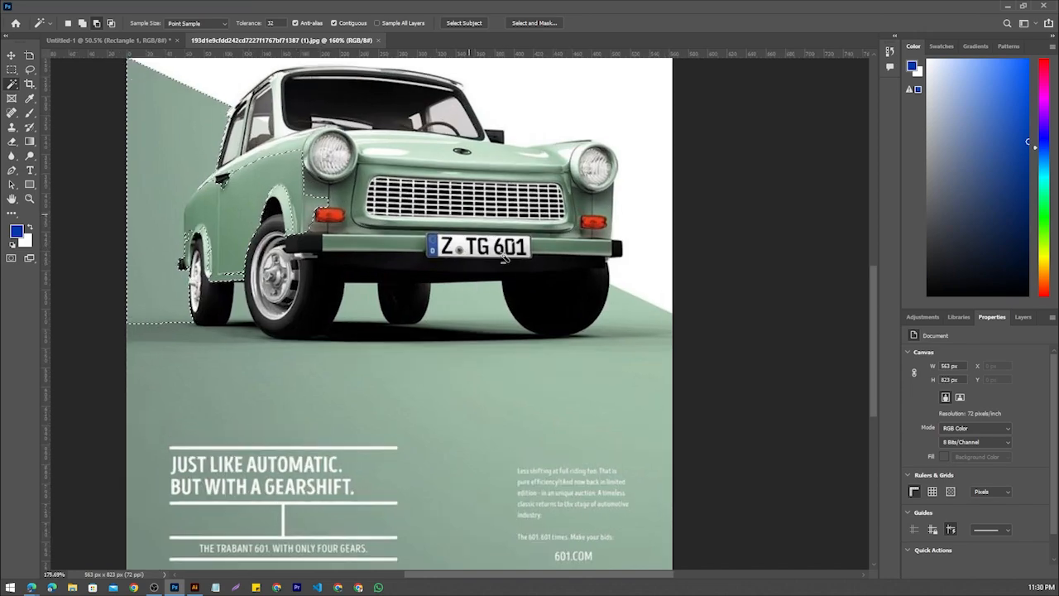
click(451, 242)
scroll(450, 240, up, 8)
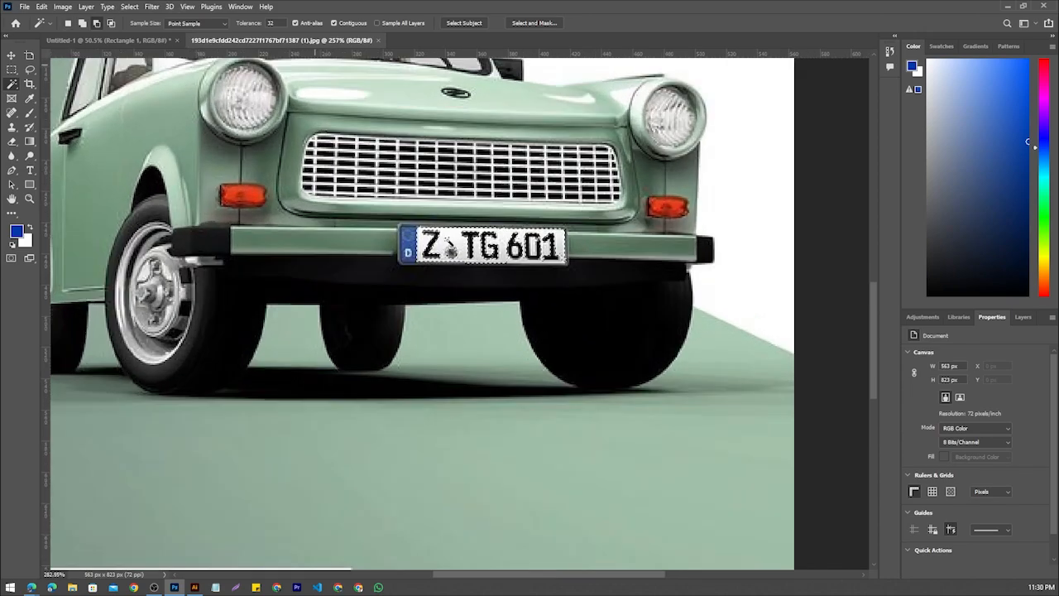
scroll(451, 240, down, 10)
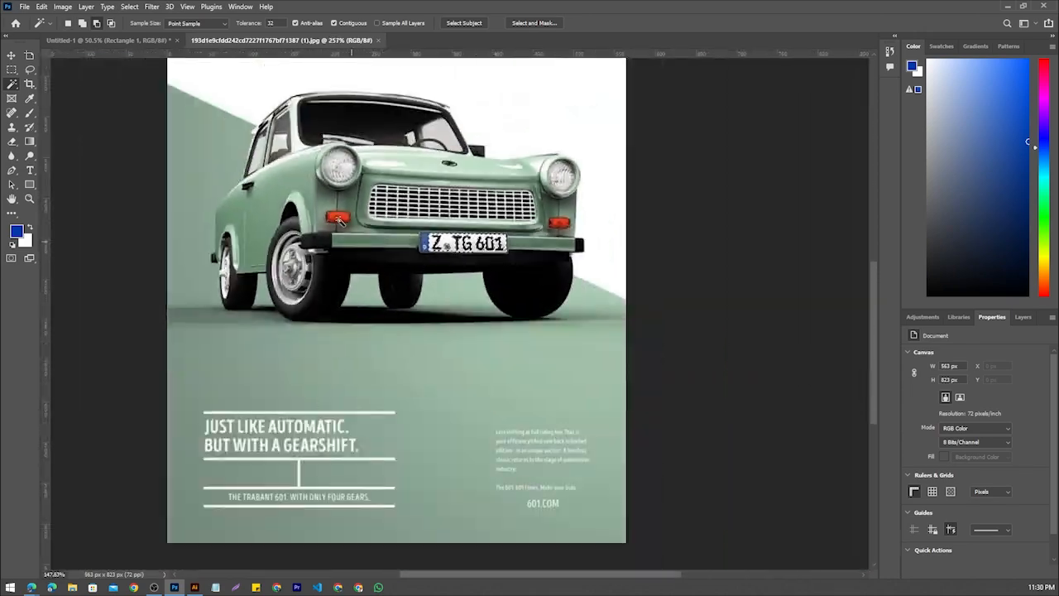
Select the black area of the tyres and underside of the car by colour with the Magic Wand
scroll(330, 337, up, 3)
click(330, 337)
scroll(330, 336, up, 9)
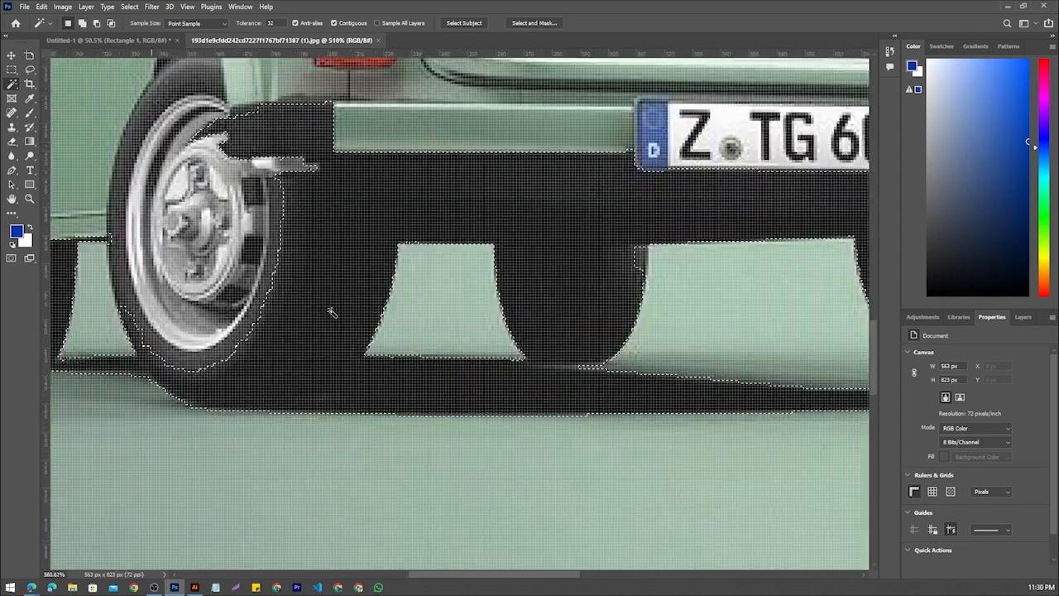
scroll(330, 312, down, 8)
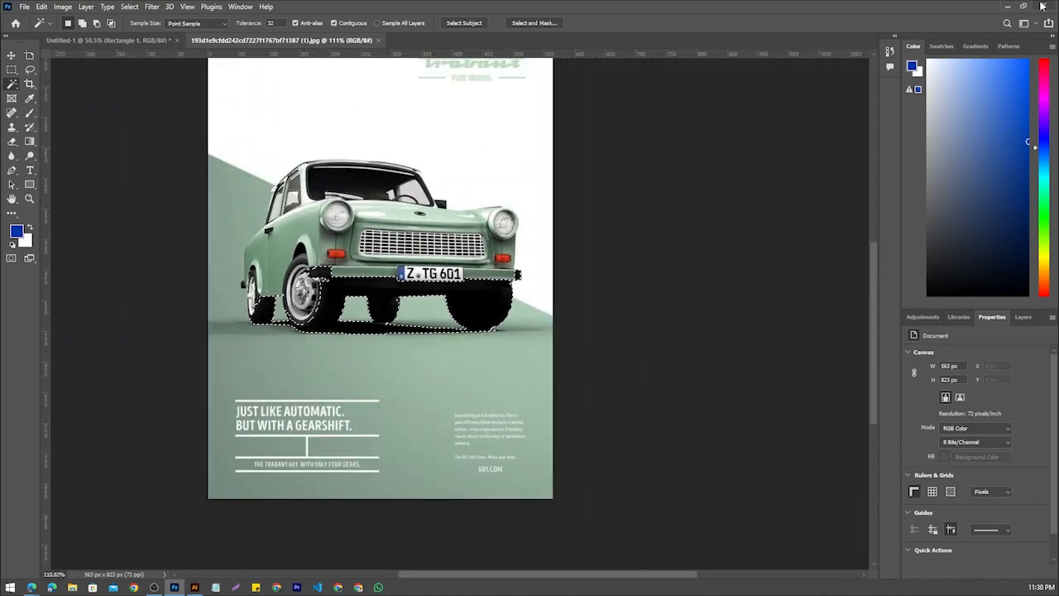
Switch back to Illustrator and place five copies of the orange rectangle around it above the car
click(1007, 6)
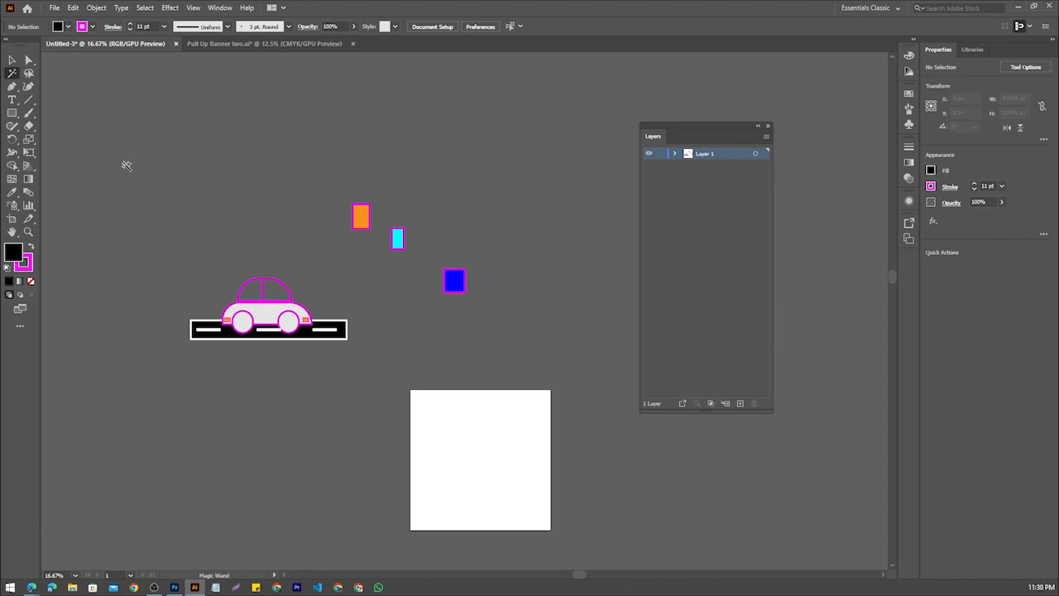
click(12, 59)
drag(362, 220, 240, 230)
scroll(273, 163, up, 2)
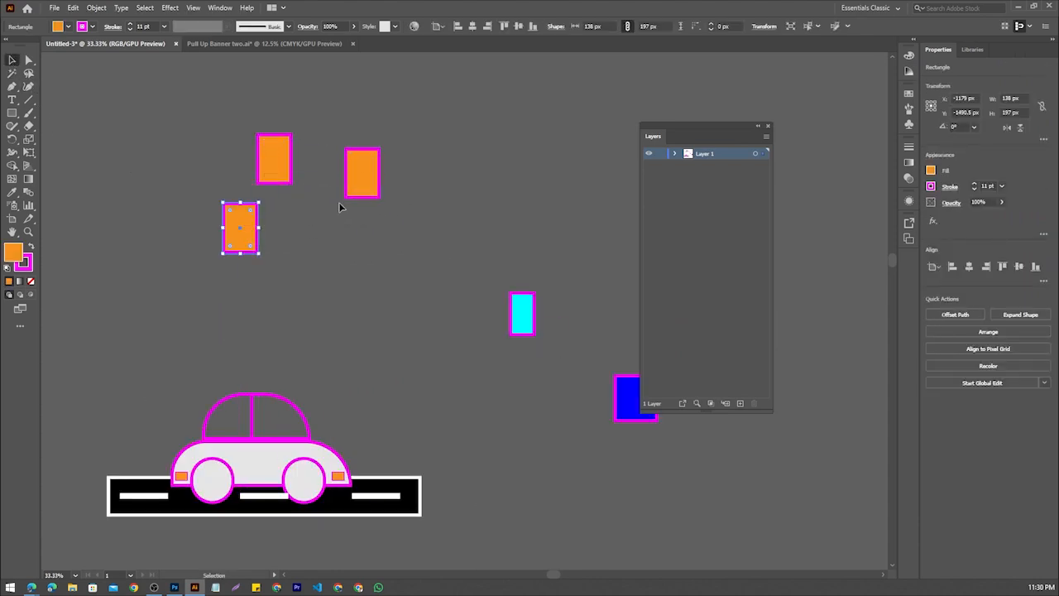
drag(360, 184, 350, 260)
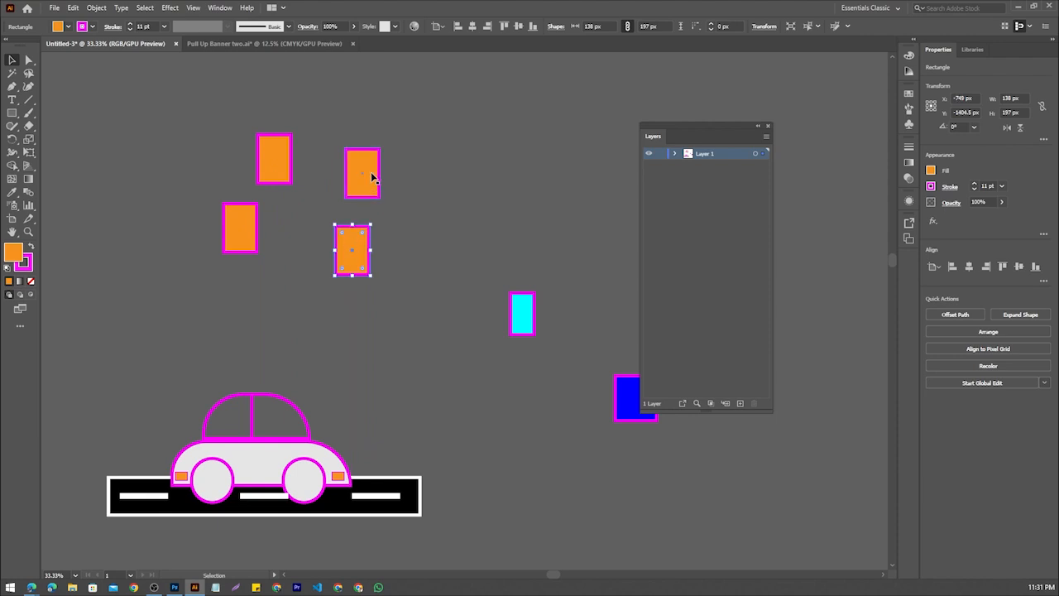
click(371, 175)
drag(371, 174, 397, 101)
Fill the orange rectangle directly above the car's roof, near the upper left of the group, with bright green
click(280, 149)
click(58, 26)
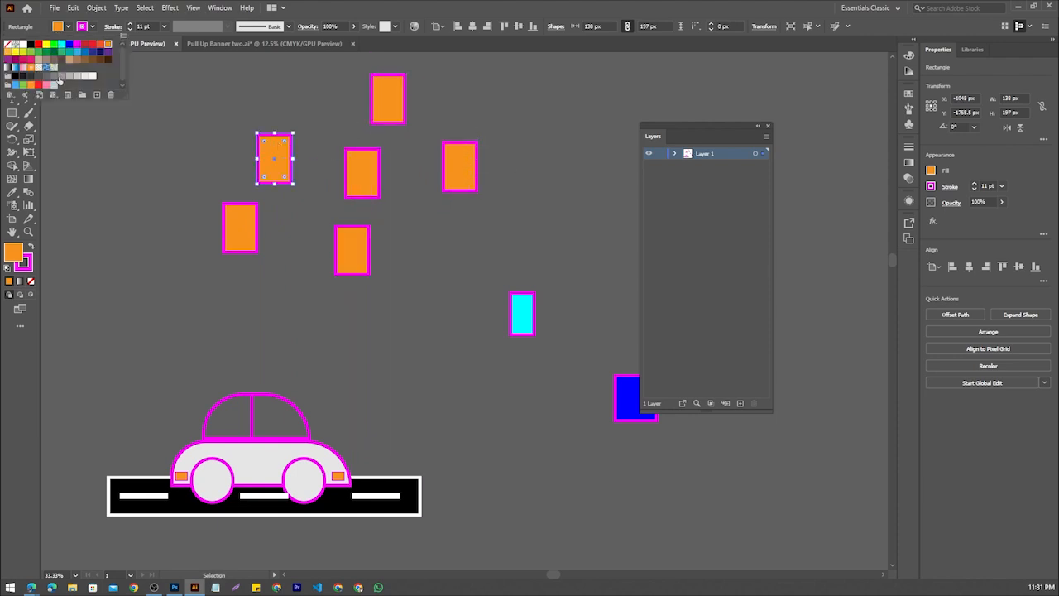
click(54, 50)
click(350, 251)
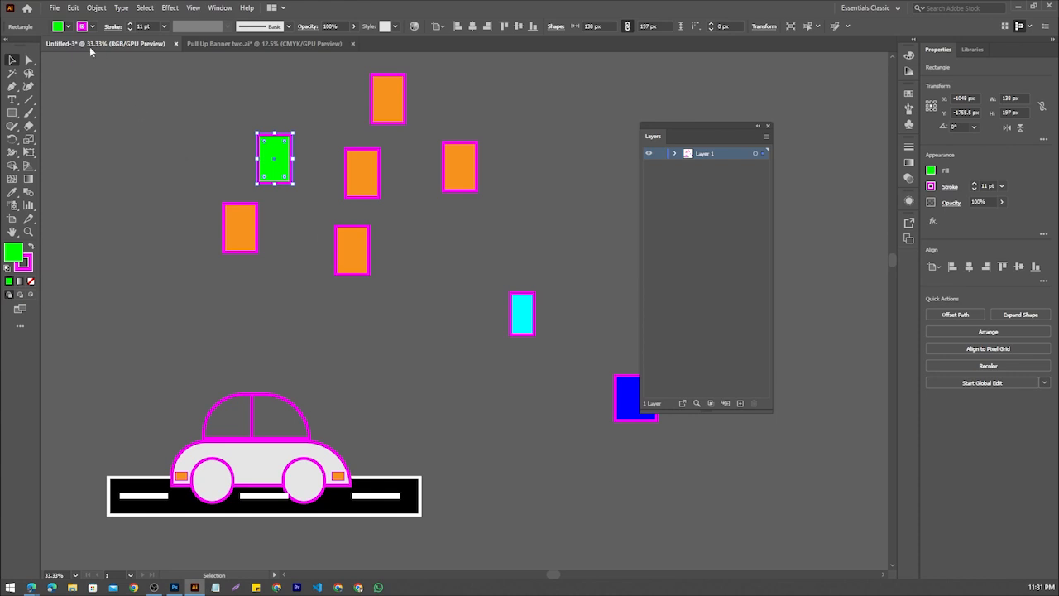
Fill the orange rectangle in the middle of the group with red
click(368, 174)
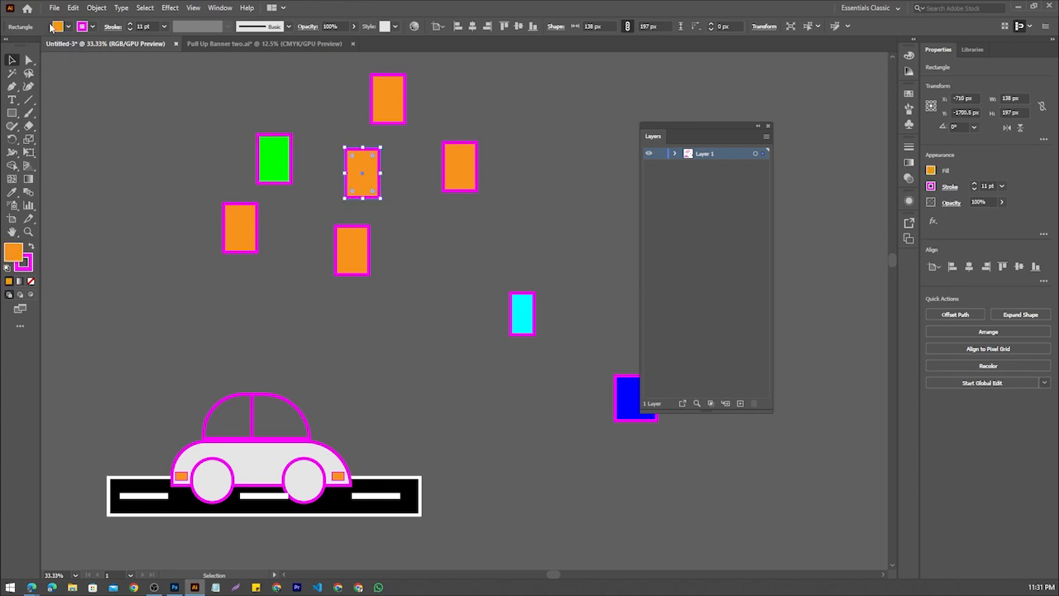
click(63, 26)
click(95, 53)
click(501, 281)
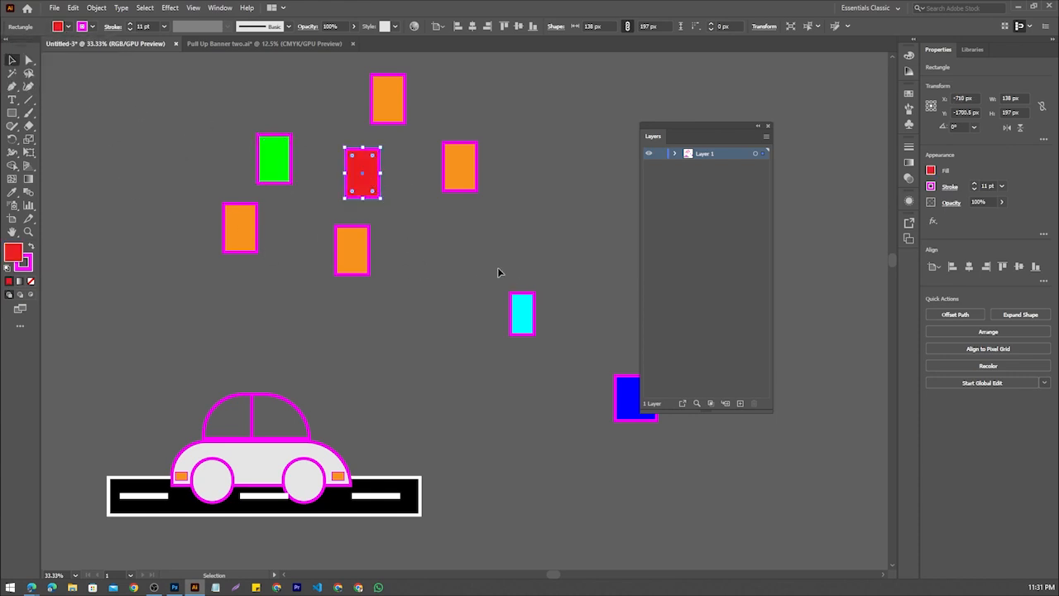
Fill the rightmost orange rectangle and the small cyan rectangle with black
click(455, 170)
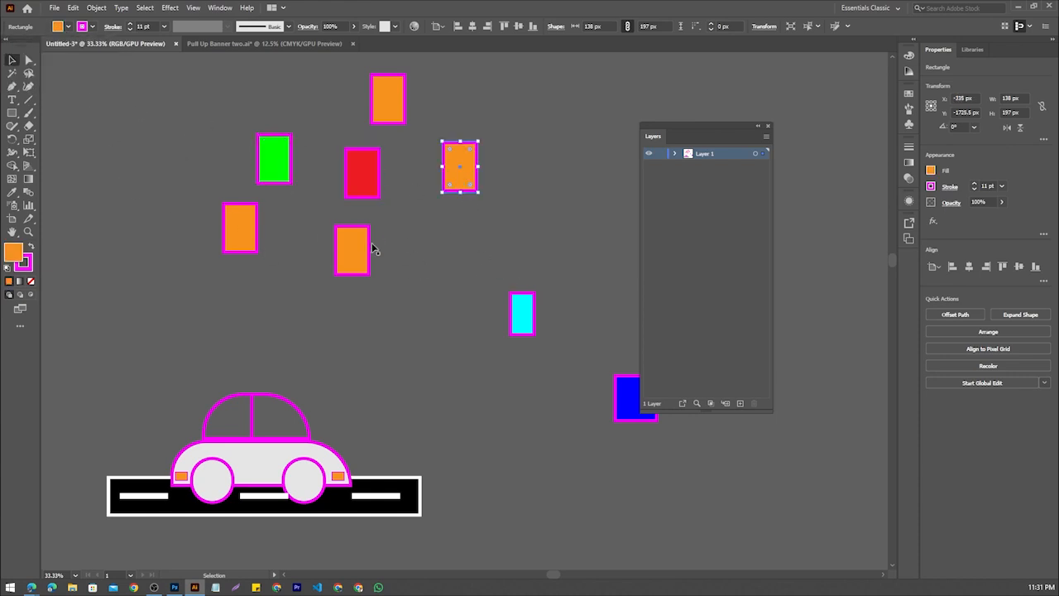
click(57, 26)
click(31, 44)
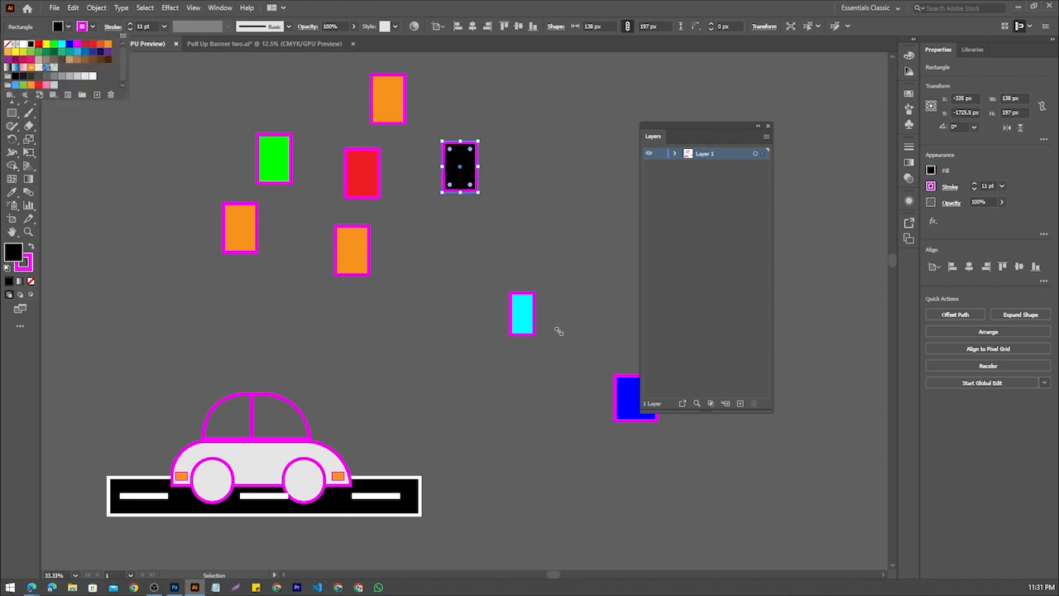
click(526, 322)
click(519, 305)
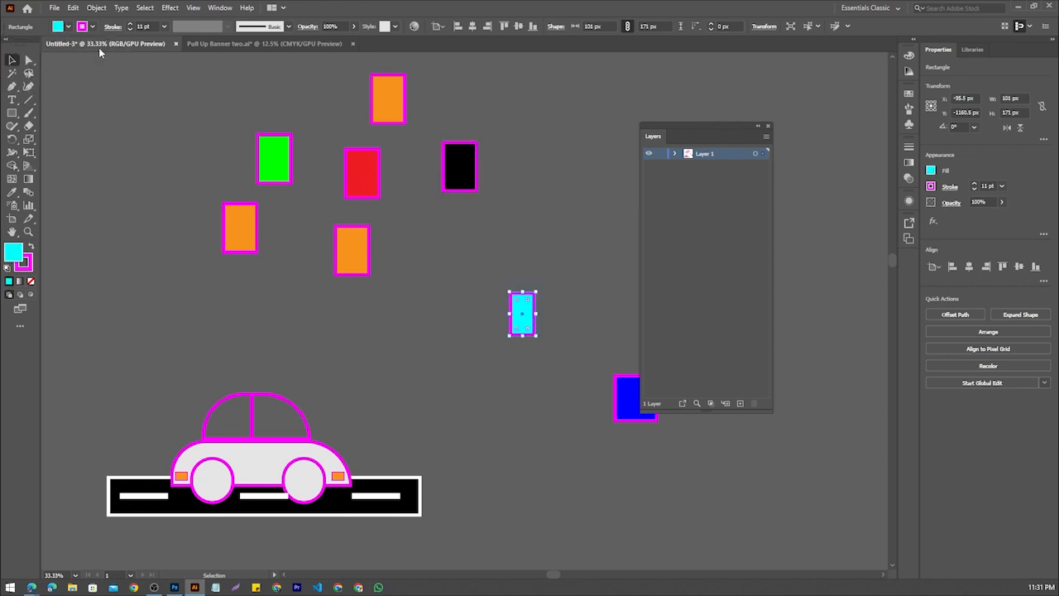
click(57, 27)
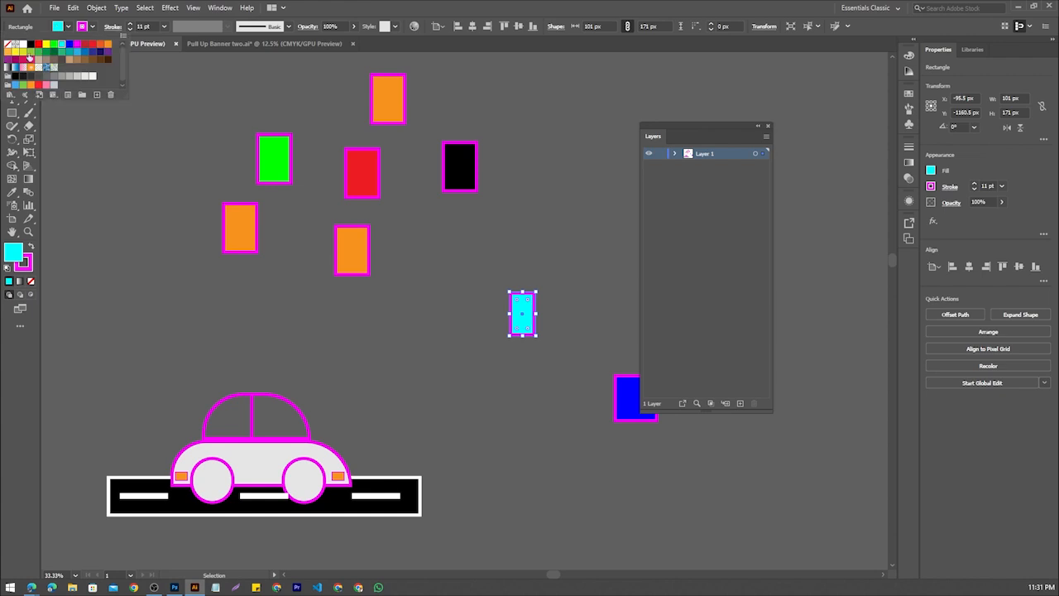
click(30, 43)
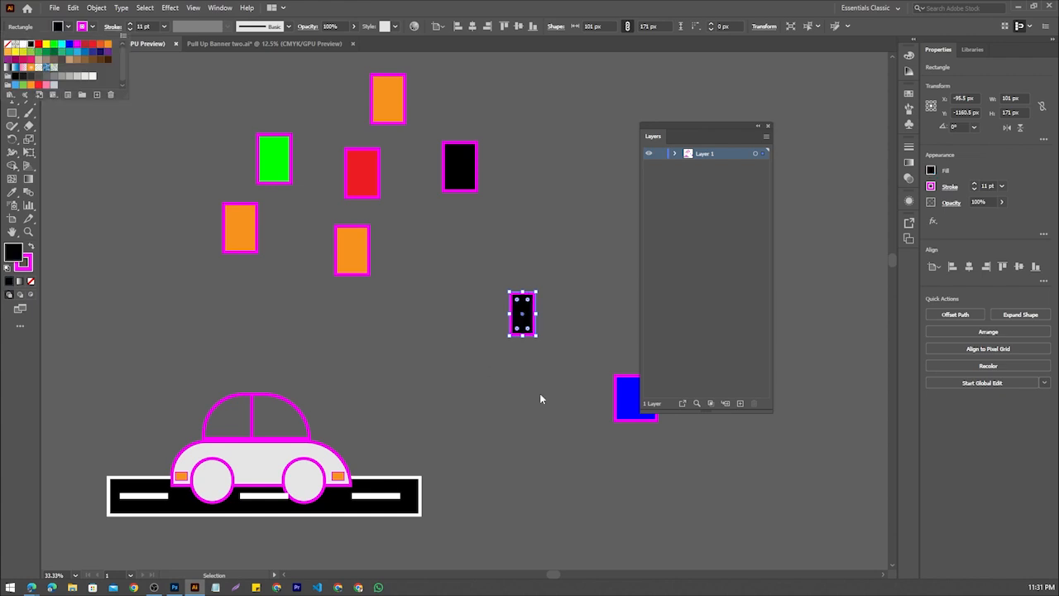
Move the blue square to the upper right of the car and copy the orange rectangle's fill onto it with the Eyedropper
click(619, 392)
drag(613, 398, 416, 358)
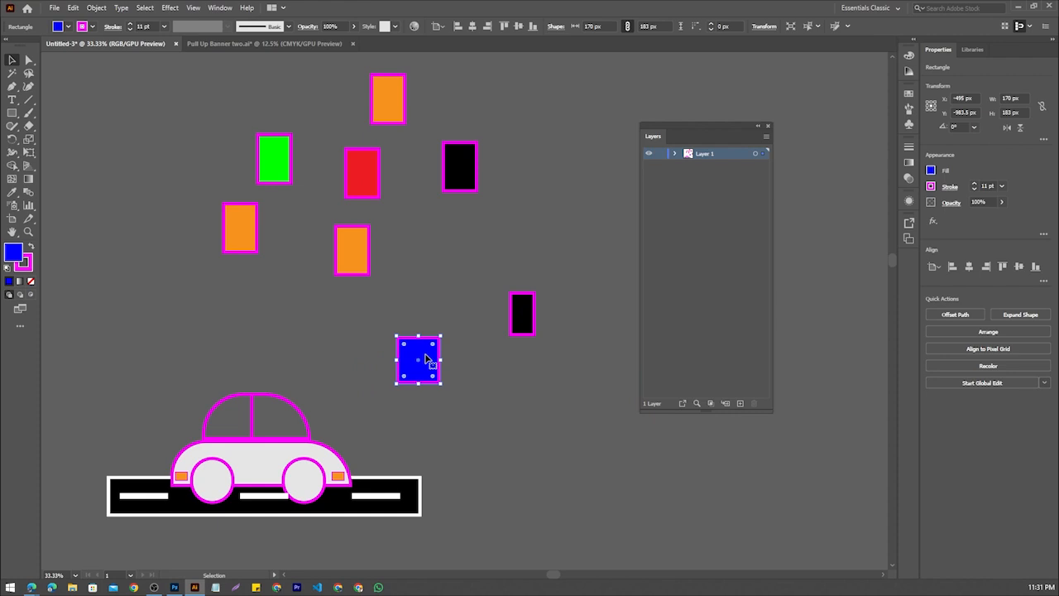
key(i)
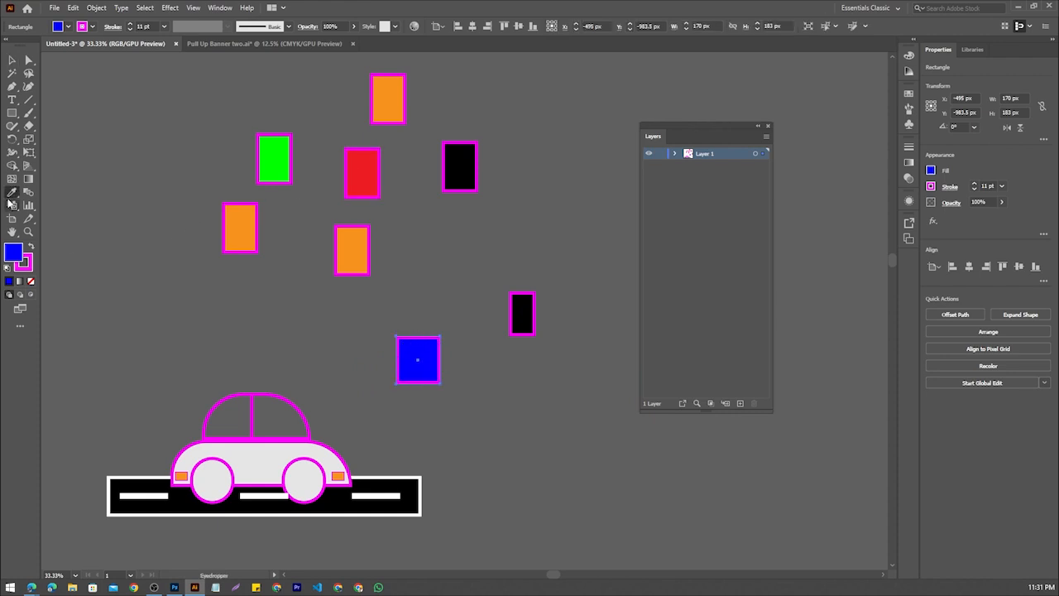
click(394, 98)
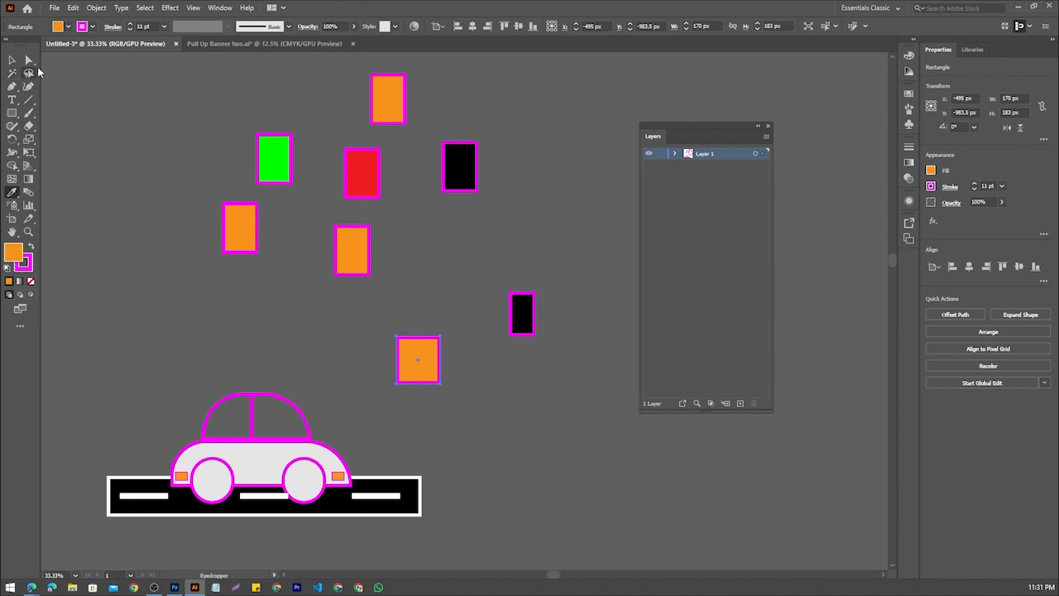
Copy the red rectangle's fill onto the black rectangle at the far end of the upper group with the Eyedropper
key(v)
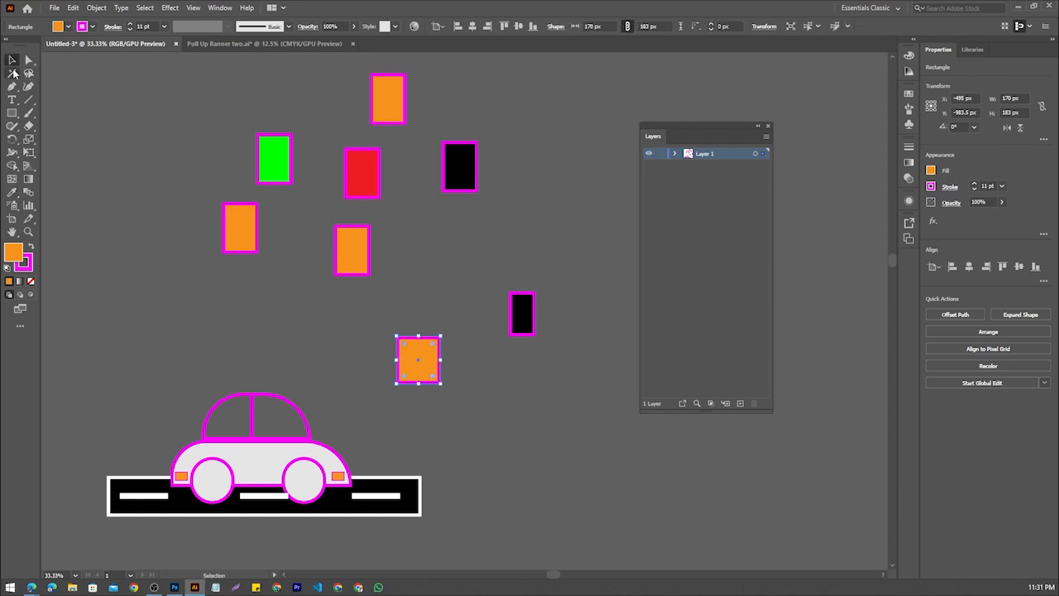
click(468, 175)
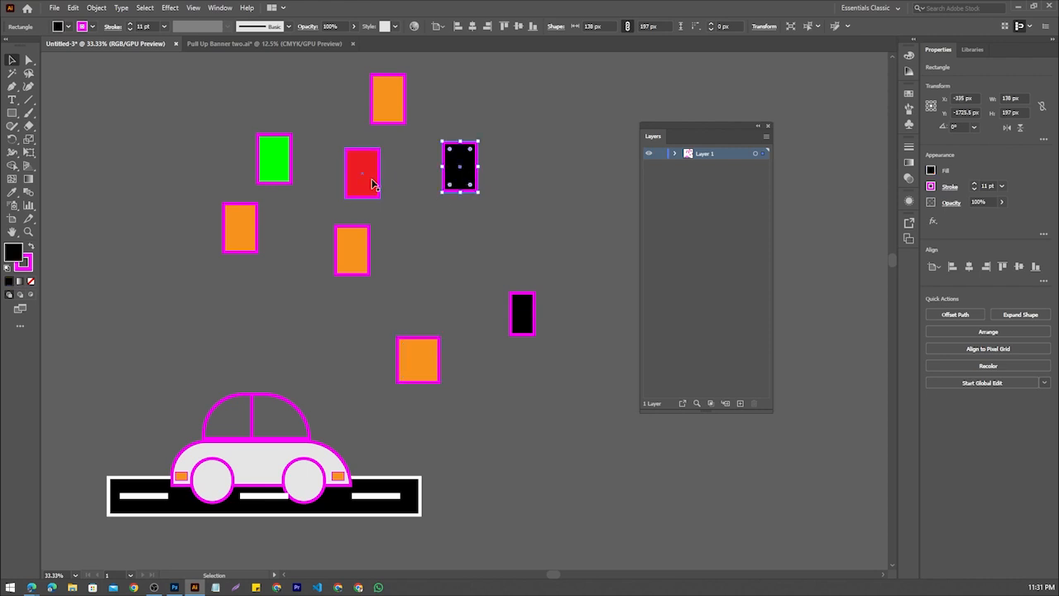
key(i)
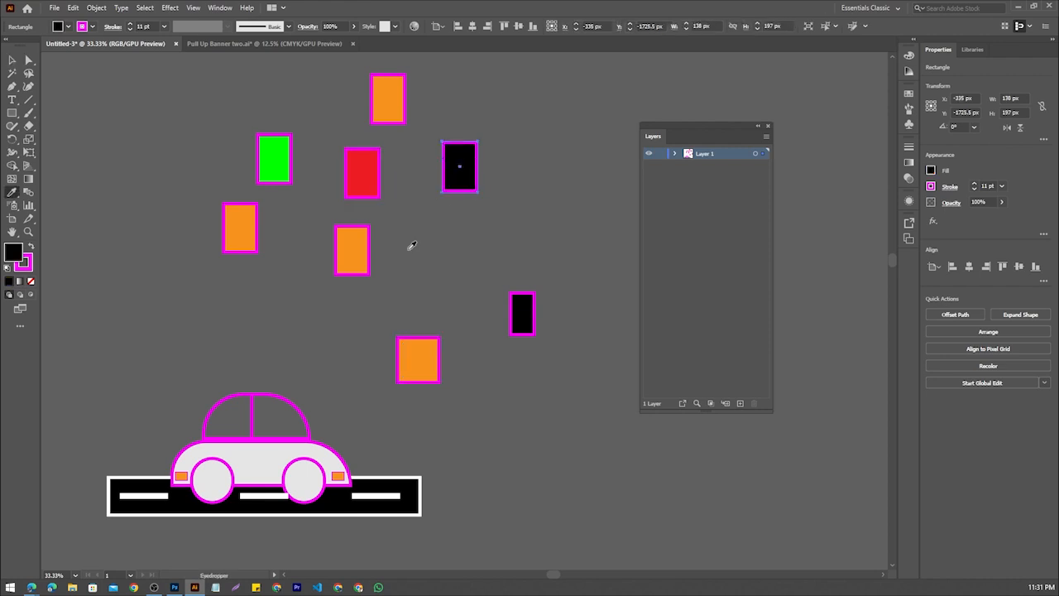
click(364, 174)
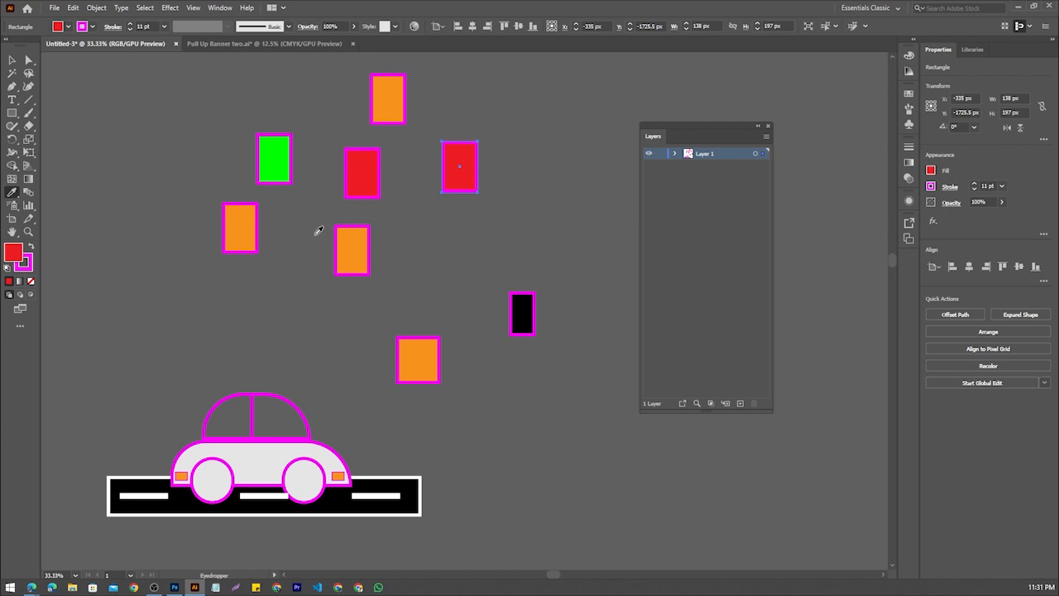
Copy the small black rectangle's fill onto the bright green rectangle with the Eyedropper
key(v)
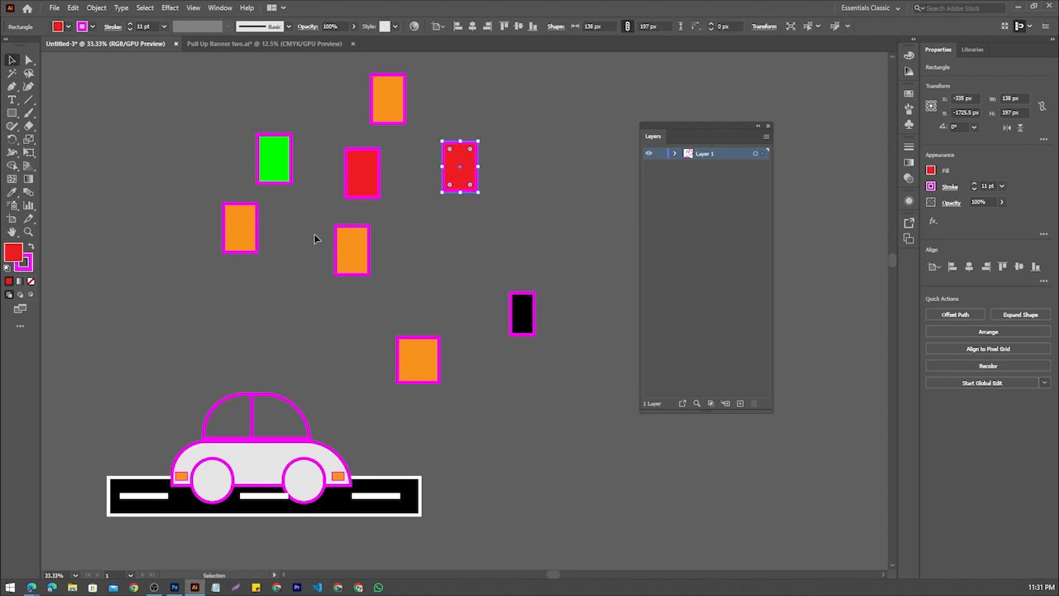
click(272, 160)
key(i)
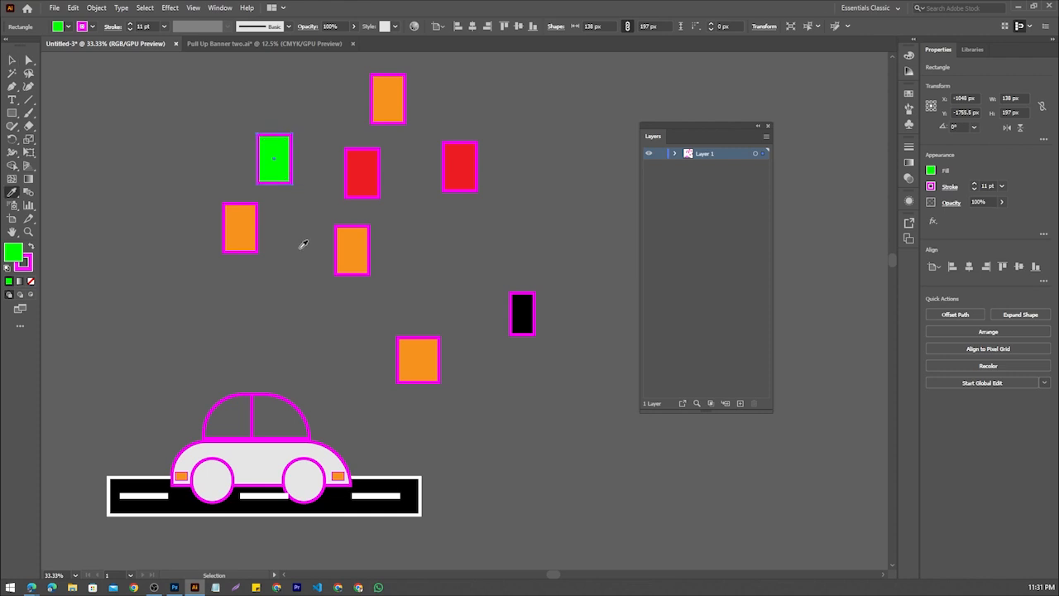
click(522, 316)
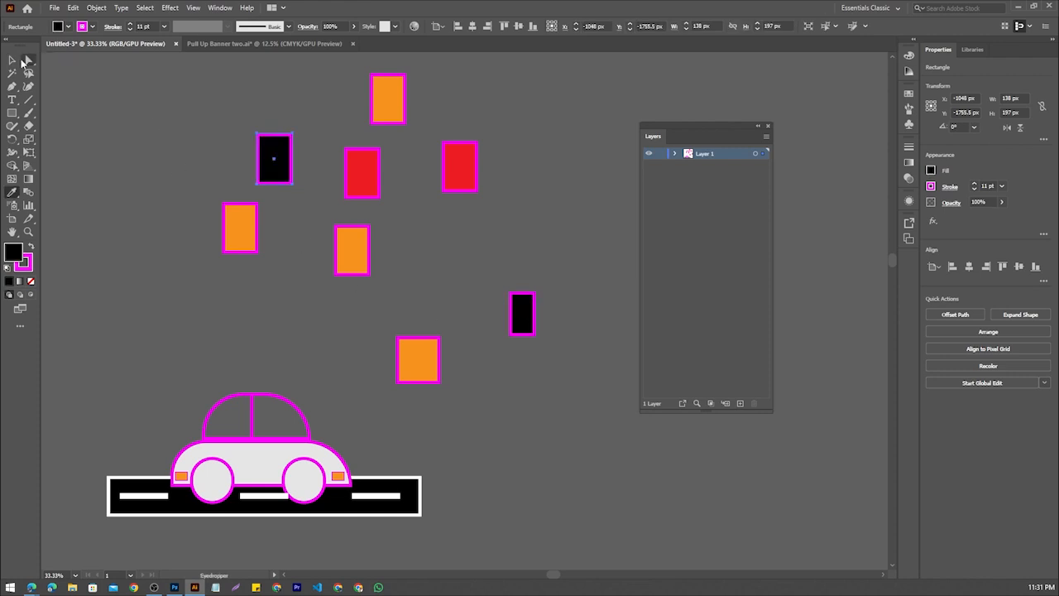
key(v)
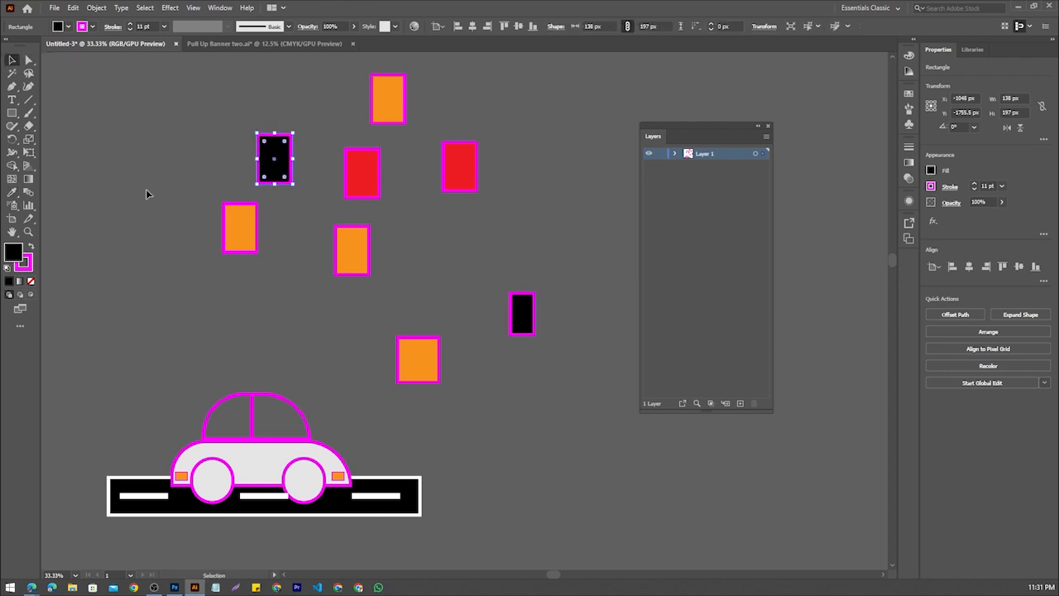
Fill the orange square beside the car's roof with dark red and deselect it
click(417, 360)
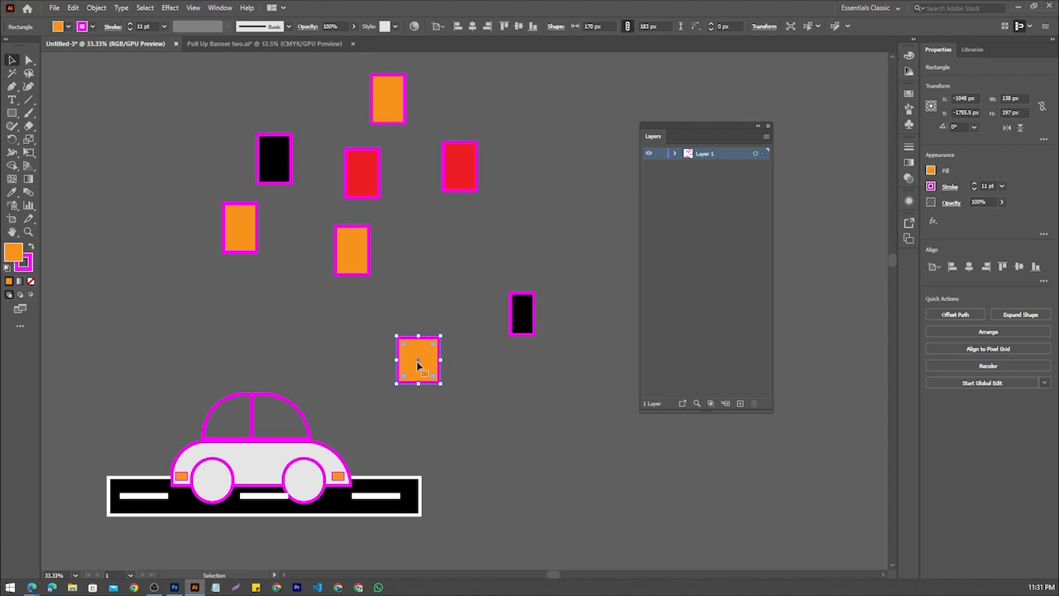
click(57, 27)
click(86, 51)
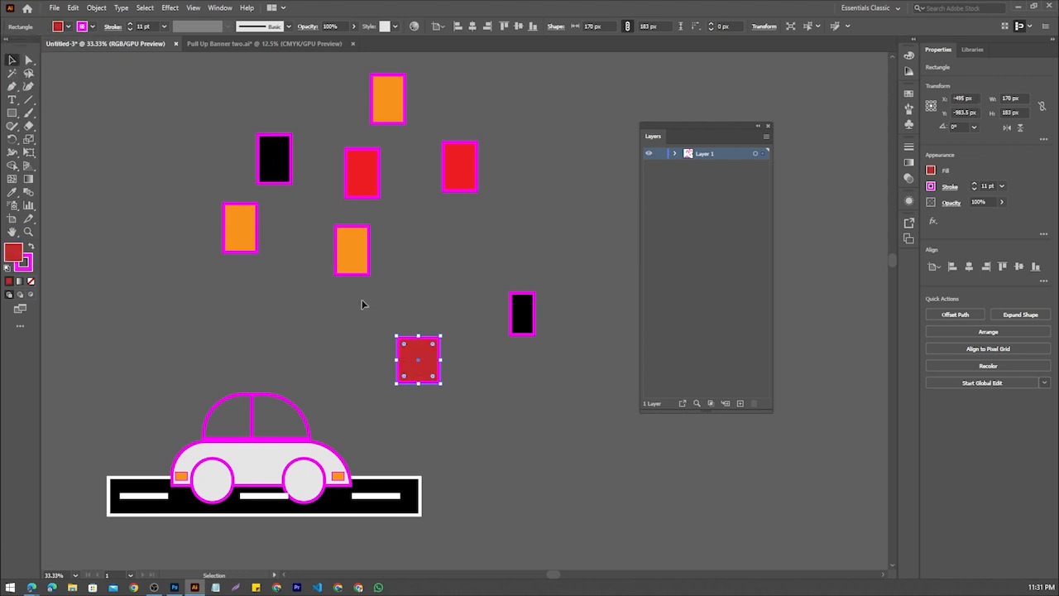
click(248, 249)
scroll(198, 248, up, 1)
click(154, 235)
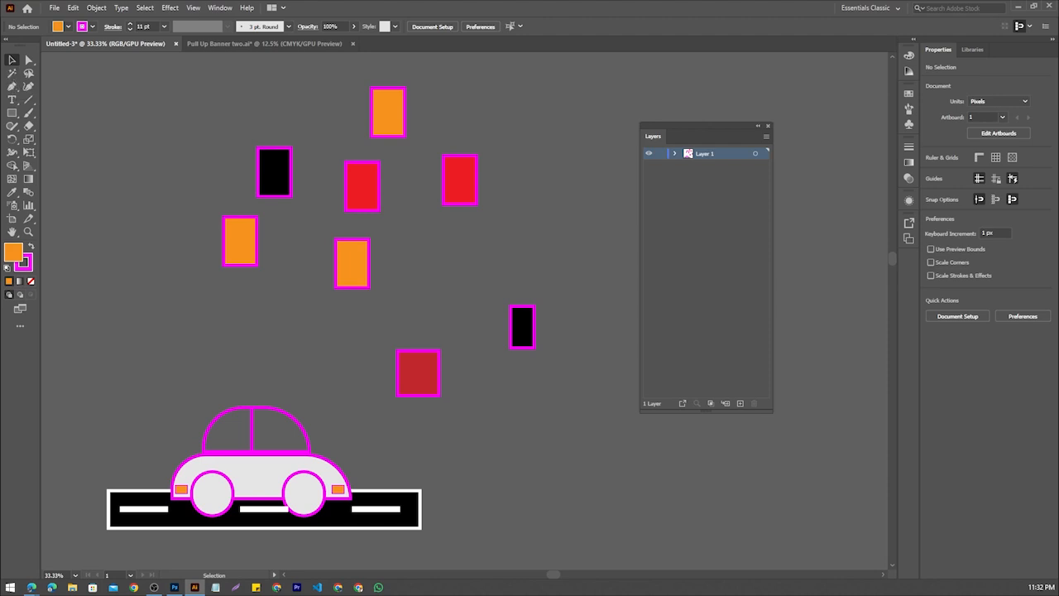
Select all red-filled shapes with the Magic Wand and move them together to the right, away from the other rectangles
key(y)
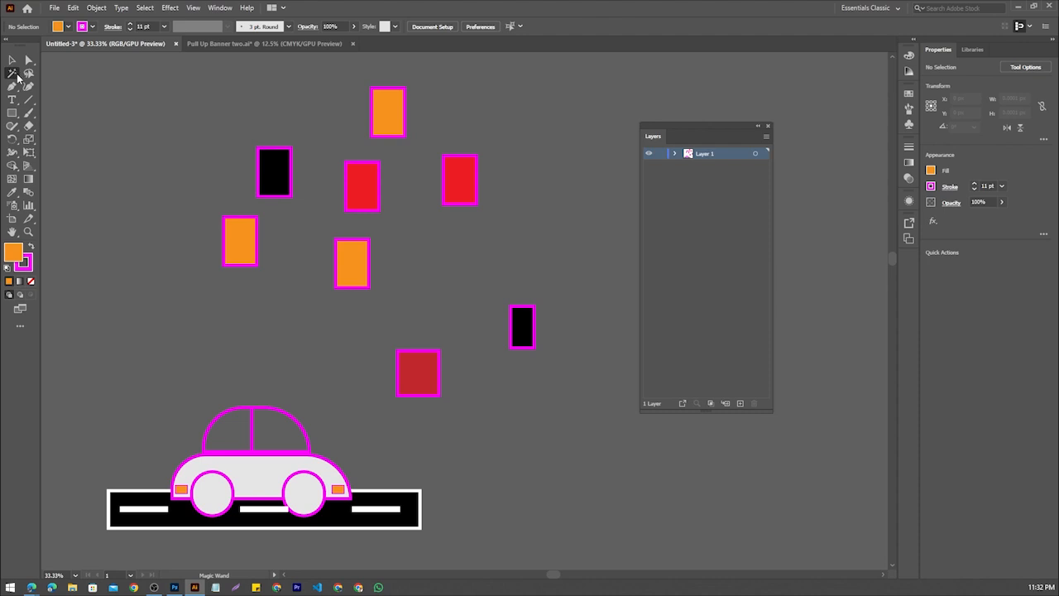
click(365, 190)
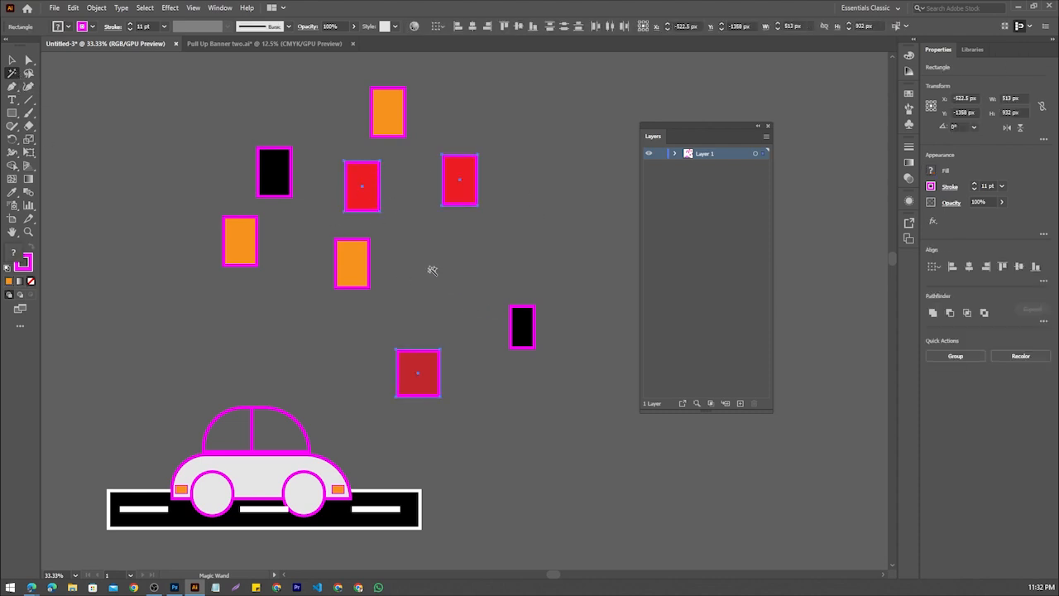
scroll(431, 248, down, 2)
scroll(435, 211, up, 3)
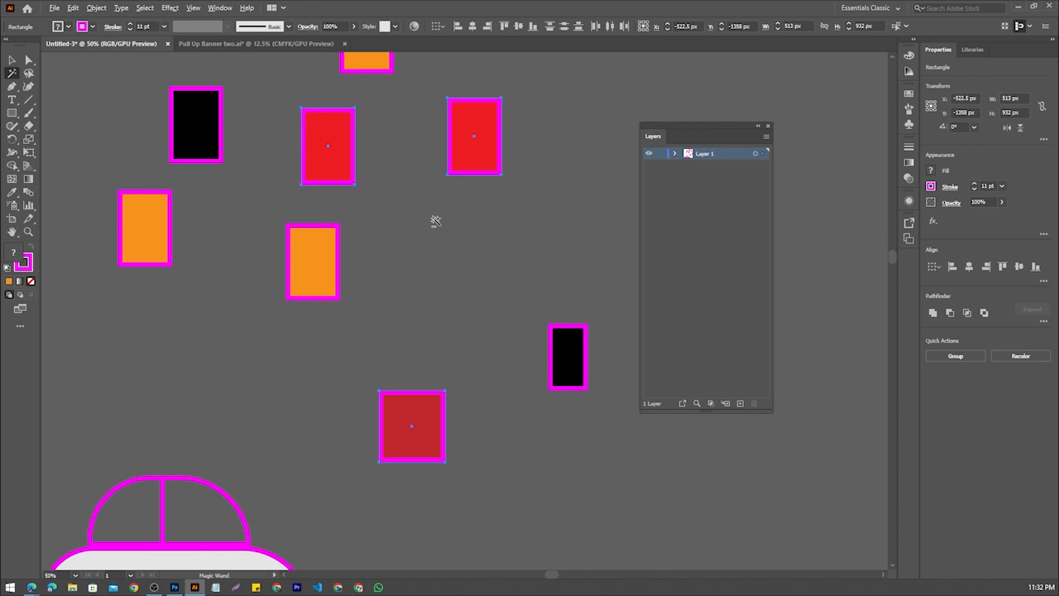
scroll(435, 220, down, 1)
click(12, 59)
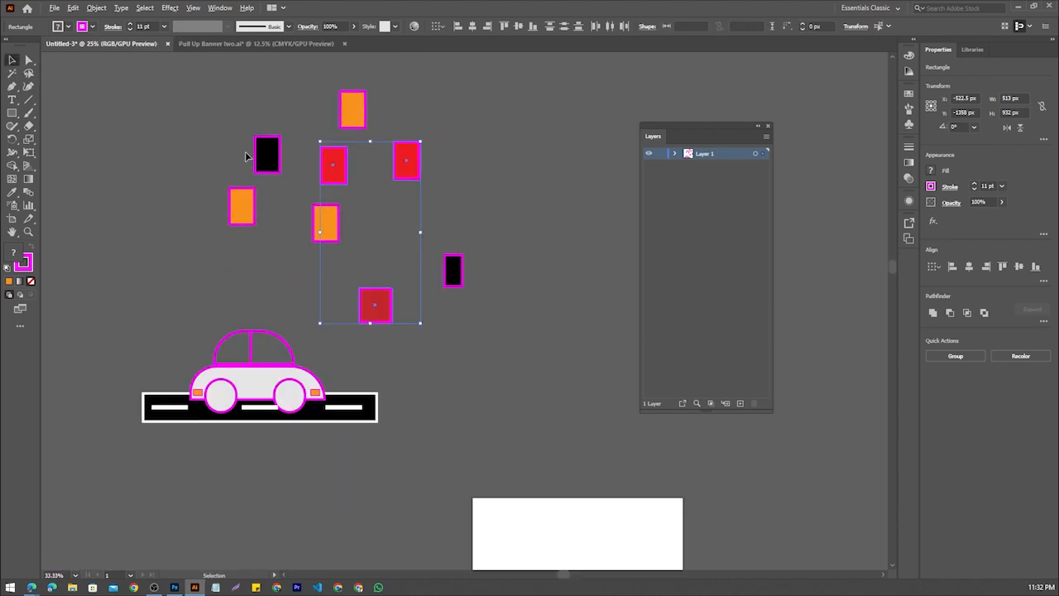
scroll(245, 155, down, 1)
drag(407, 157, 512, 123)
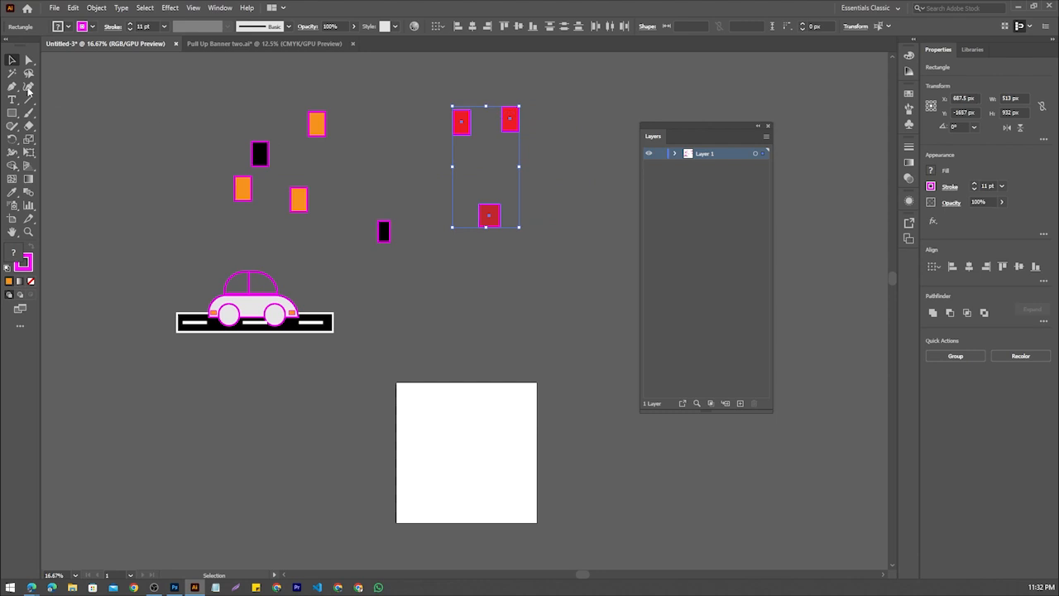
Select all black-filled shapes, including the road, with the Magic Wand and move them to the left of the car
click(12, 72)
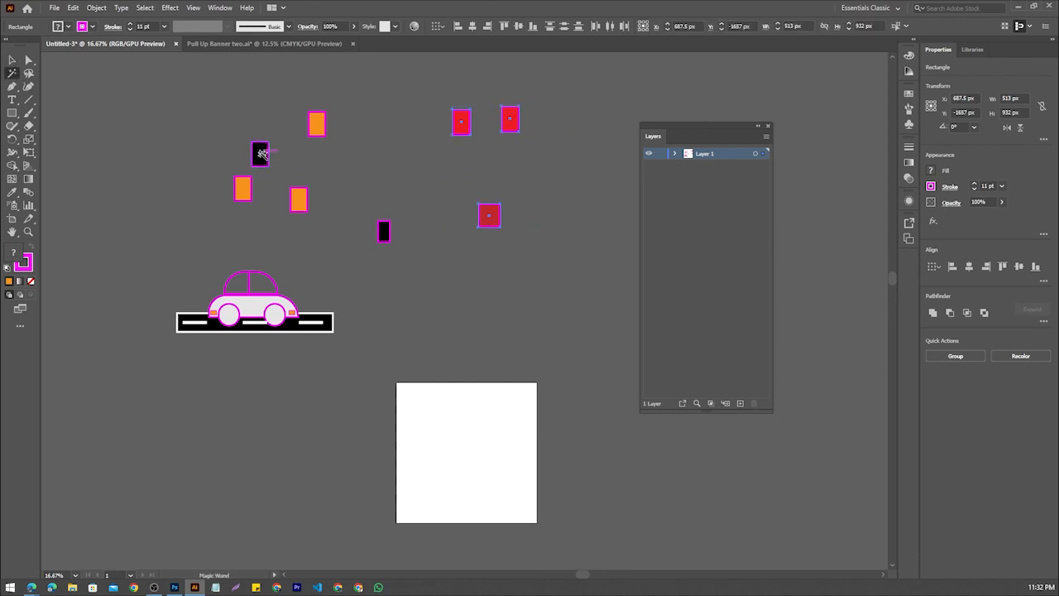
click(260, 154)
scroll(324, 172, down, 2)
scroll(433, 207, up, 2)
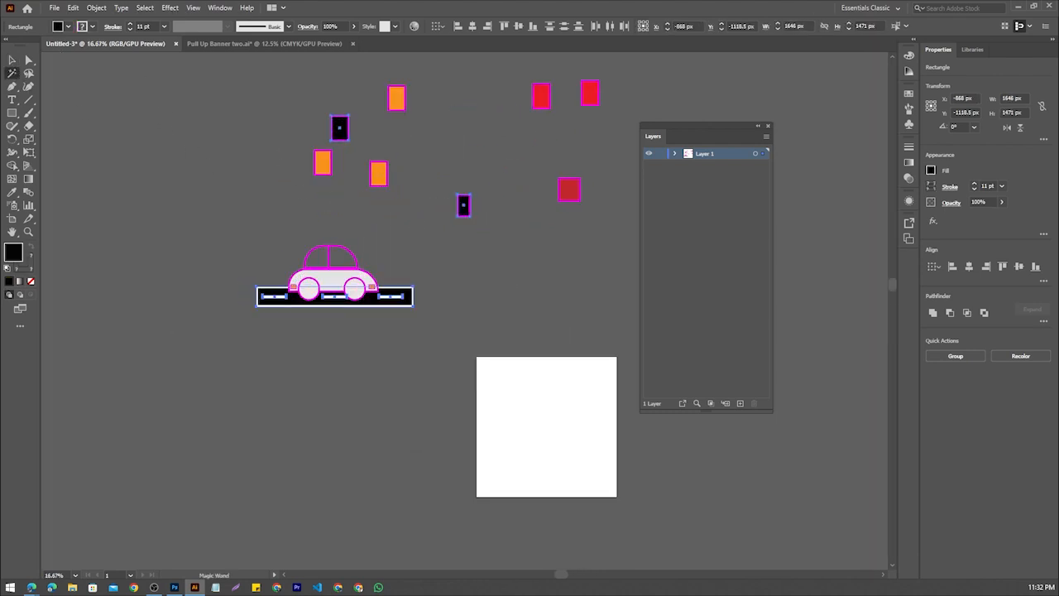
click(13, 60)
drag(348, 124, 151, 157)
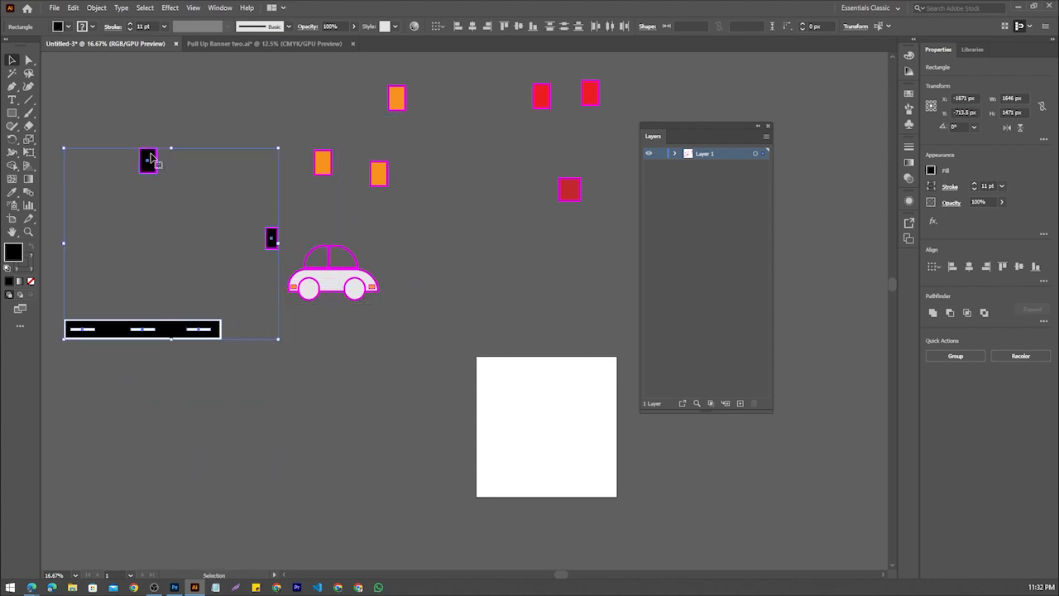
Undo the moves of the black shapes and clear the selection
key(ctrl+z)
key(ctrl+z)
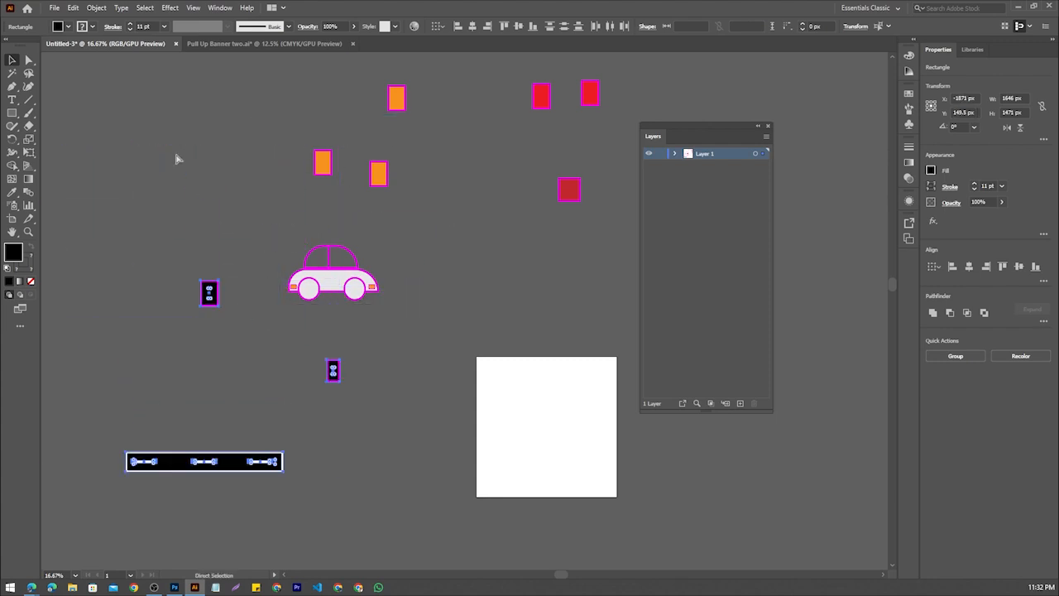
key(ctrl+z)
click(385, 426)
Move the topmost orange rectangle slightly up and to the right, then deselect it
scroll(374, 176, down, 2)
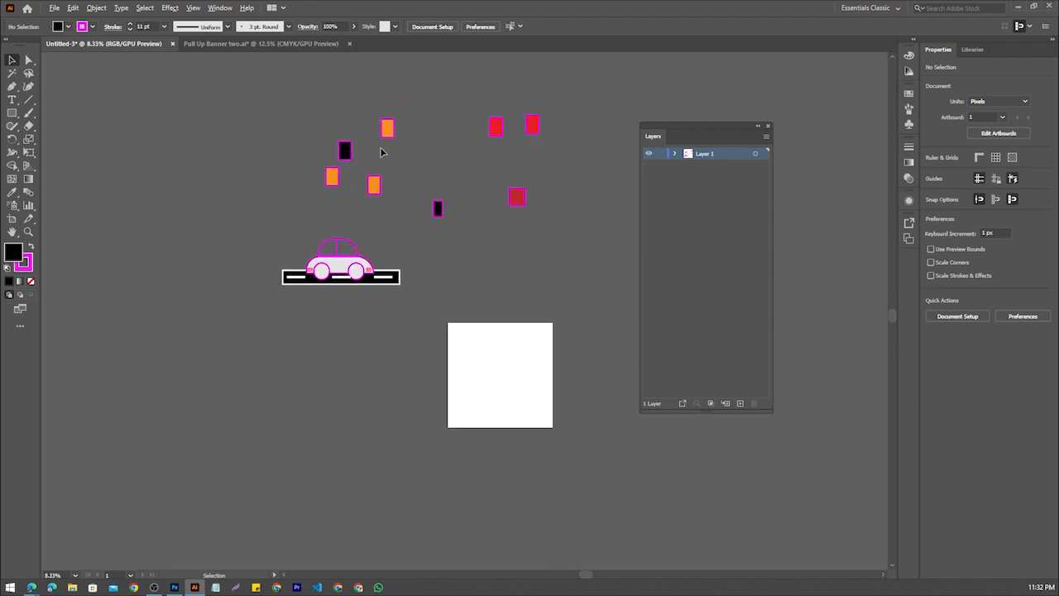
scroll(380, 152, up, 4)
scroll(350, 262, down, 1)
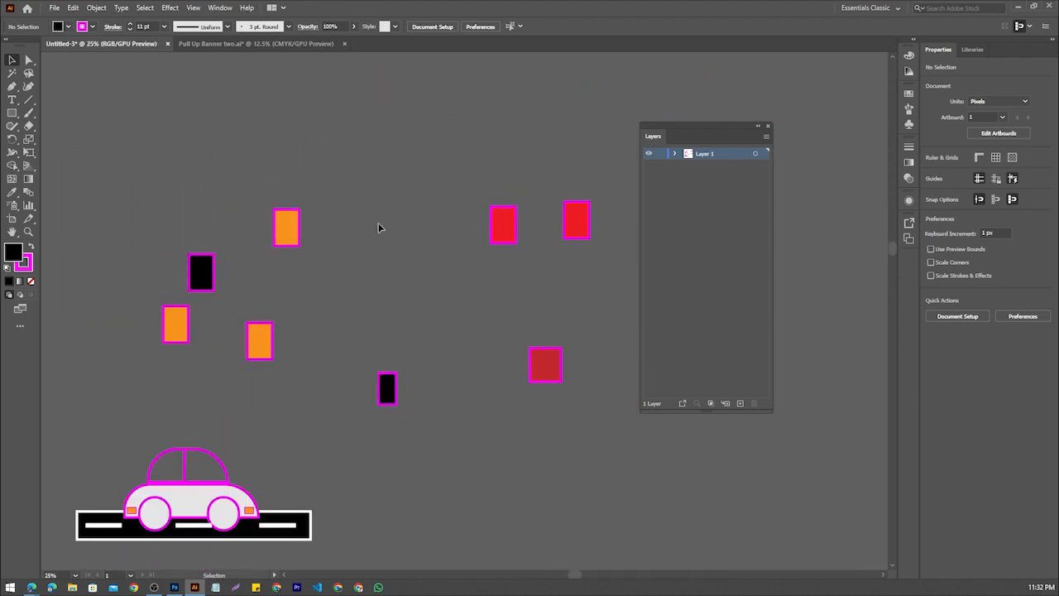
scroll(377, 222, down, 1)
scroll(377, 222, down, 2)
scroll(376, 220, up, 2)
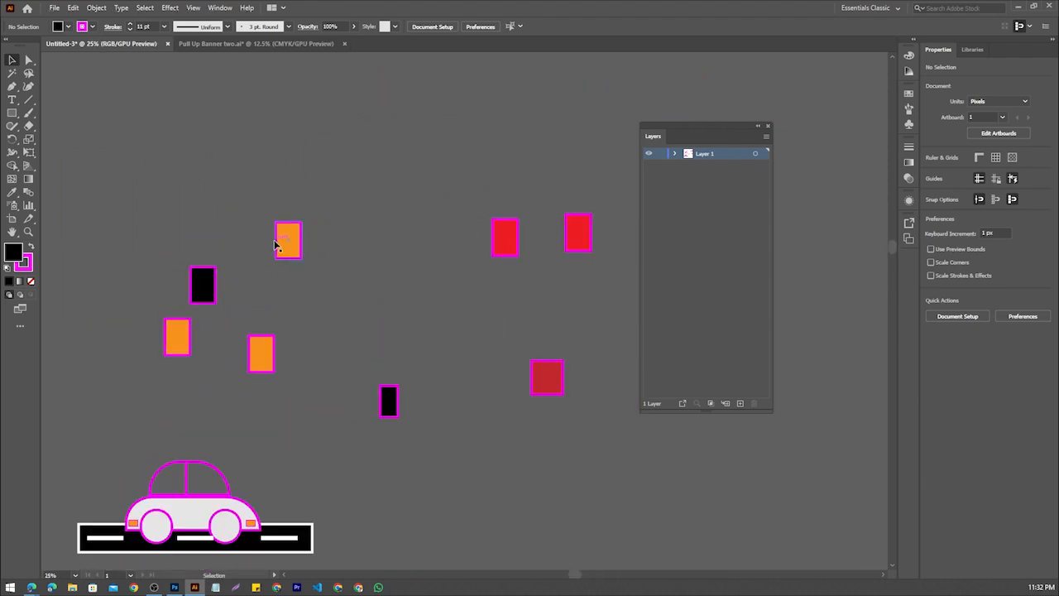
drag(278, 244, 321, 211)
click(351, 239)
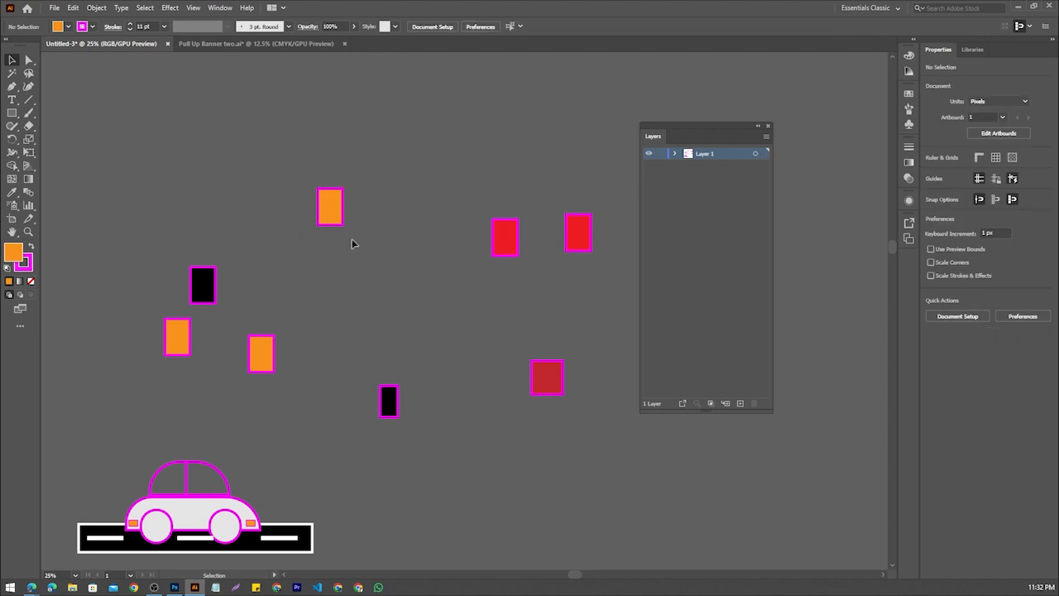
Select all orange-filled shapes, including the car's lights, with the Magic Wand and move them to the left of the car
scroll(338, 220, up, 2)
scroll(322, 182, down, 1)
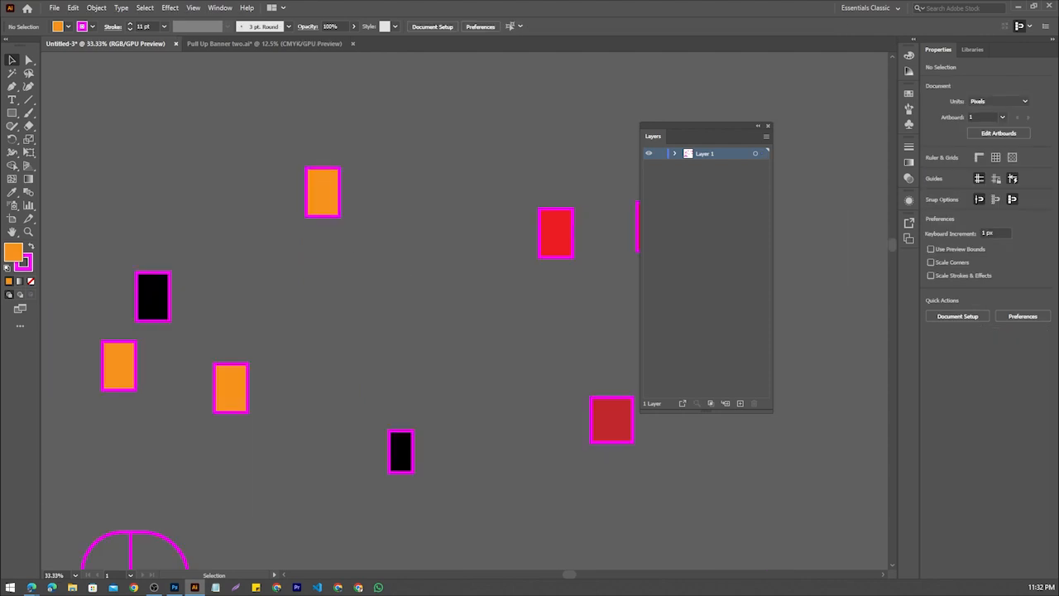
click(12, 74)
click(326, 196)
scroll(325, 197, down, 4)
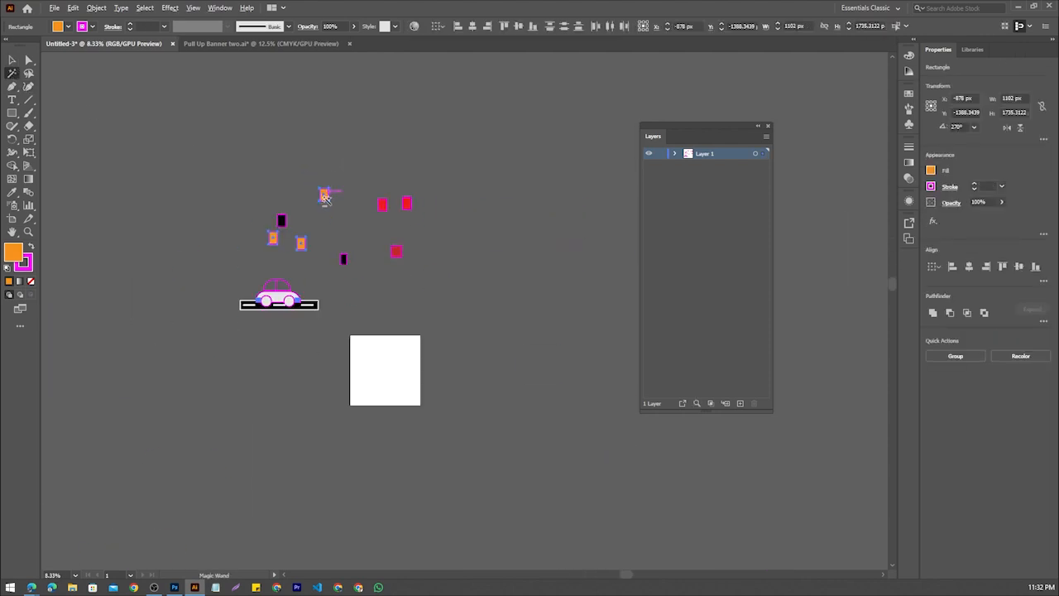
scroll(322, 243, up, 3)
key(v)
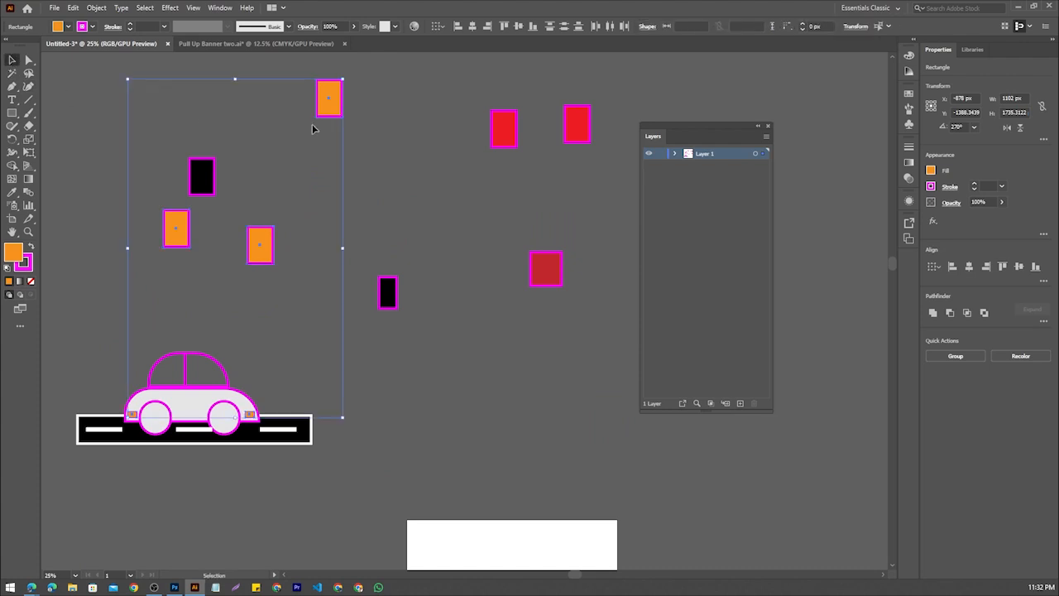
scroll(331, 128, down, 1)
drag(286, 208, 112, 281)
scroll(180, 244, down, 3)
scroll(389, 238, up, 4)
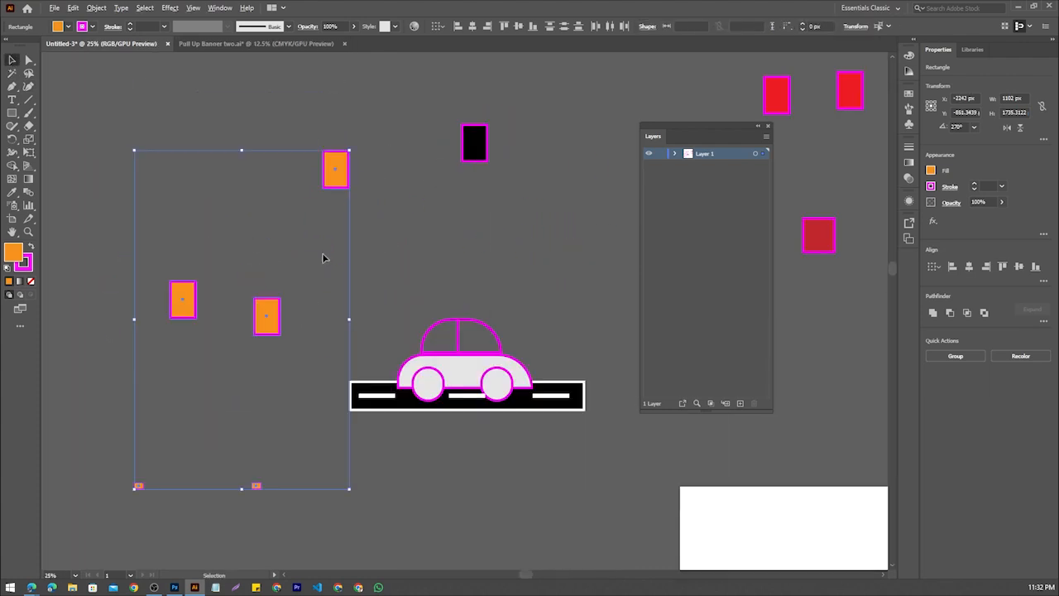
click(398, 278)
Undo the move of the orange shapes
key(ctrl+z)
scroll(384, 275, down, 3)
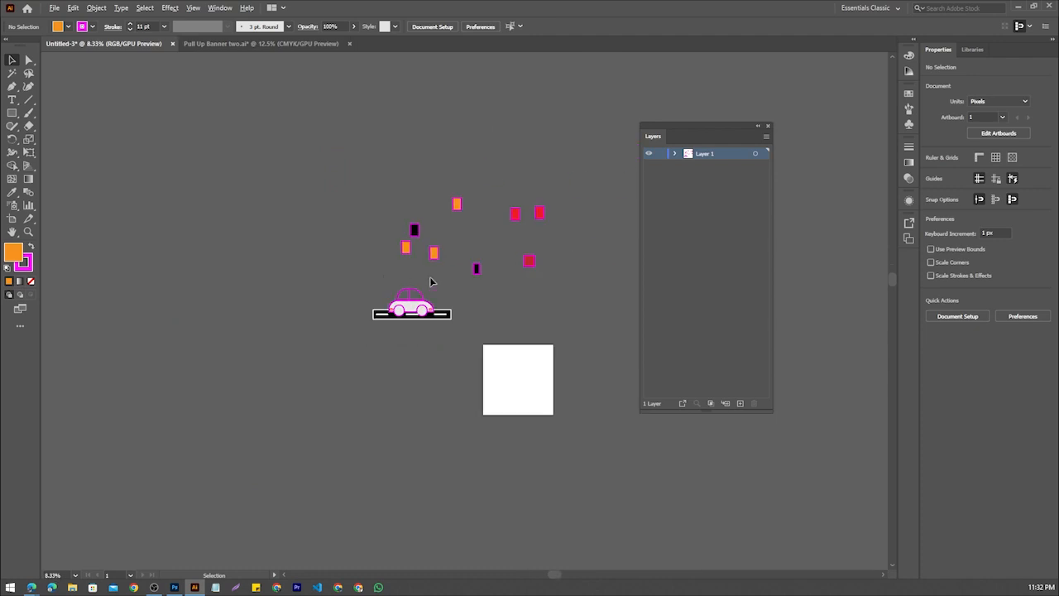
scroll(430, 278, up, 3)
drag(467, 291, 379, 356)
scroll(364, 275, down, 2)
drag(365, 278, 303, 302)
click(14, 74)
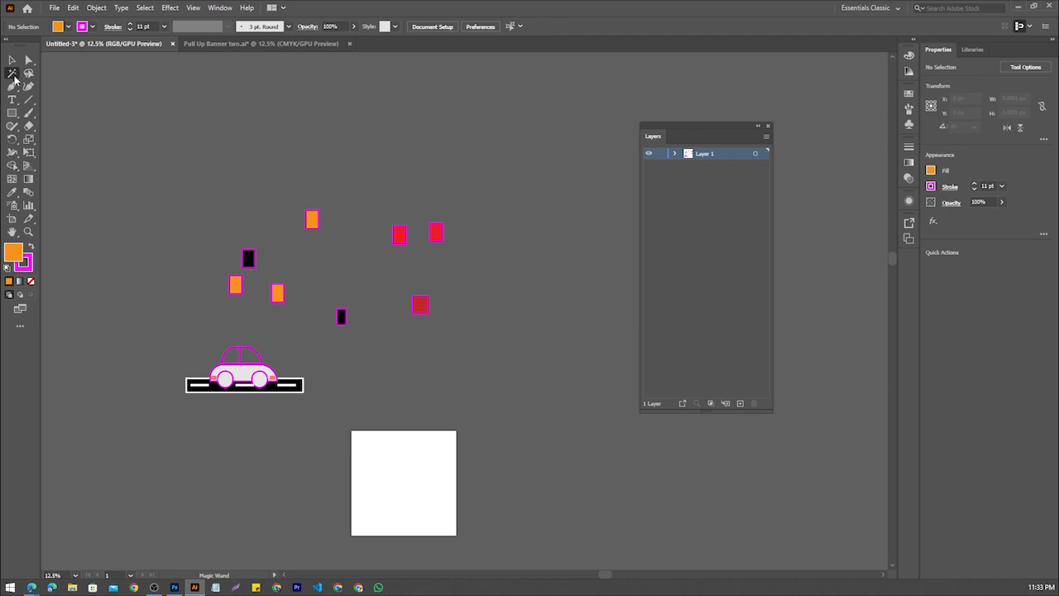
click(29, 74)
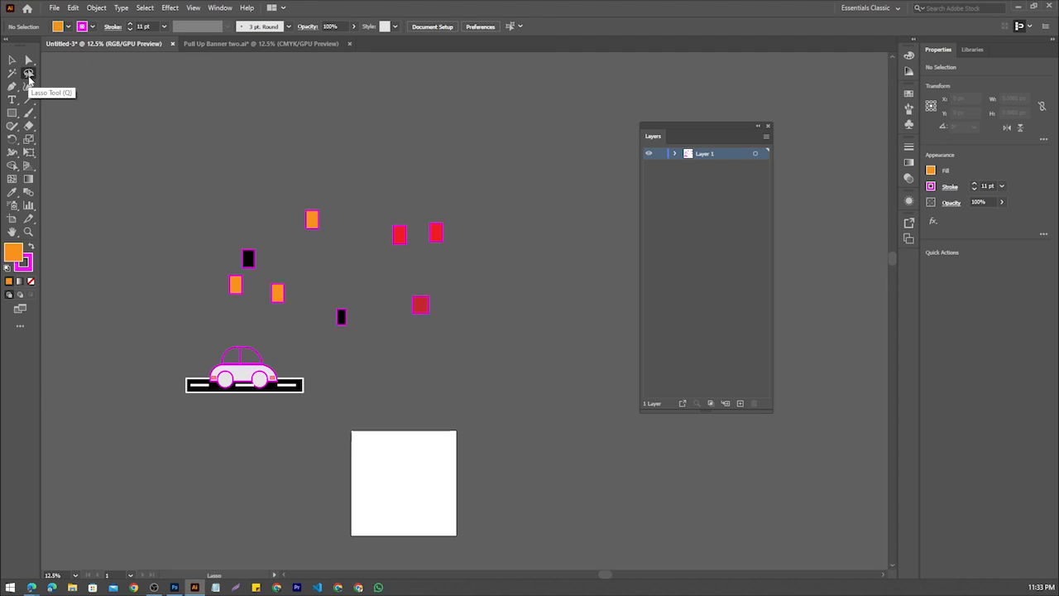
click(12, 60)
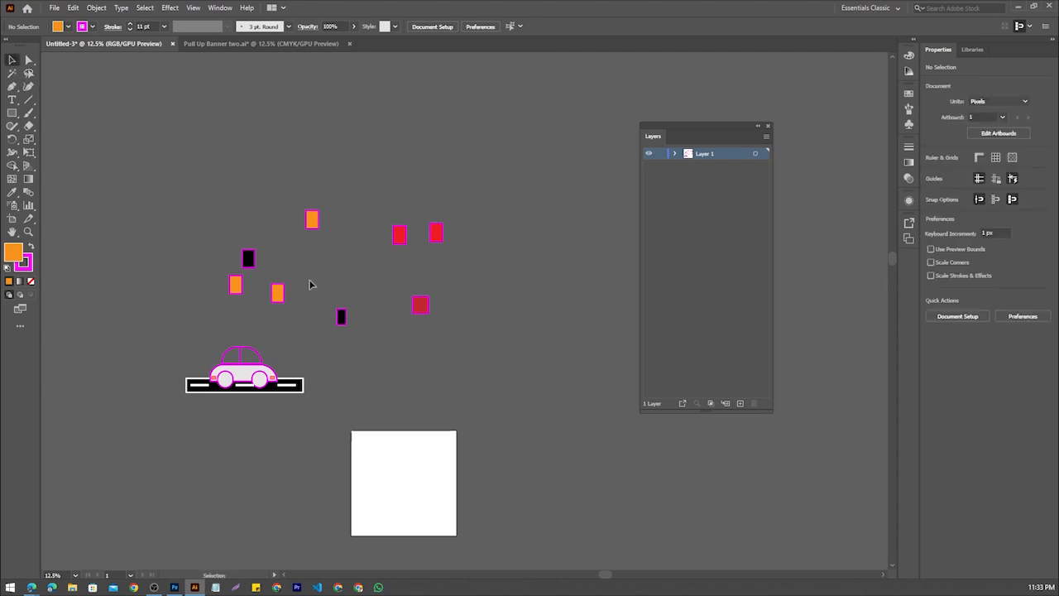
Move the two outlying orange rectangles next to the black and orange rectangles above the car to form a compact cluster
scroll(310, 287, up, 2)
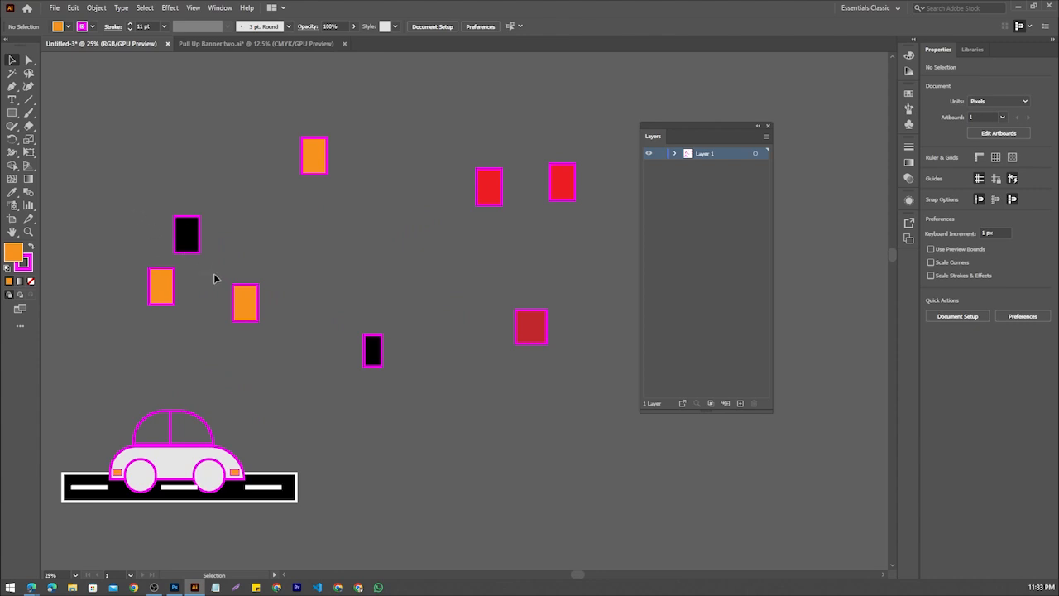
click(186, 234)
click(270, 310)
drag(244, 305, 206, 291)
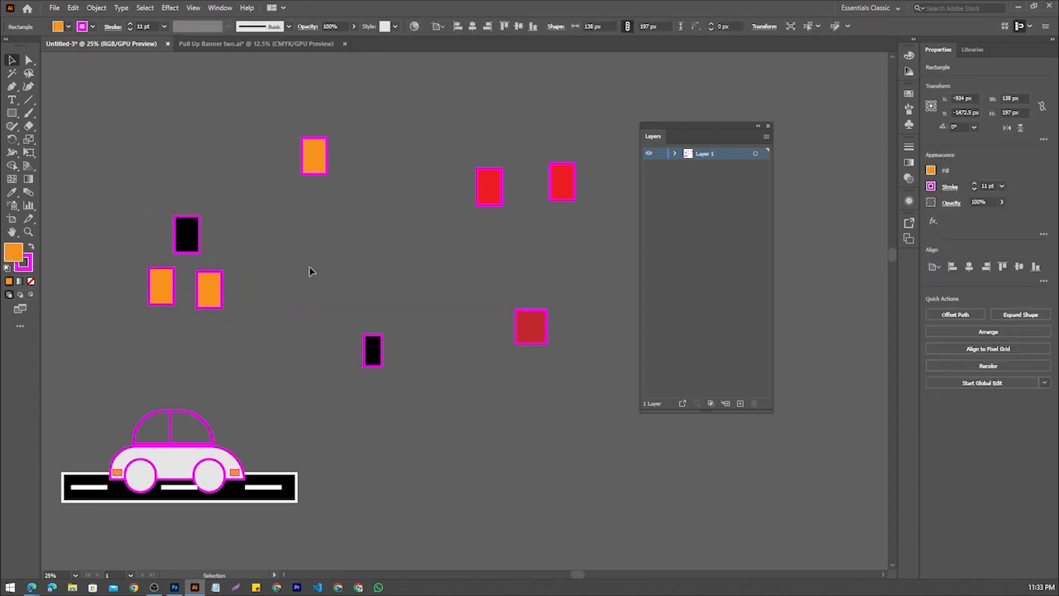
drag(308, 166, 217, 241)
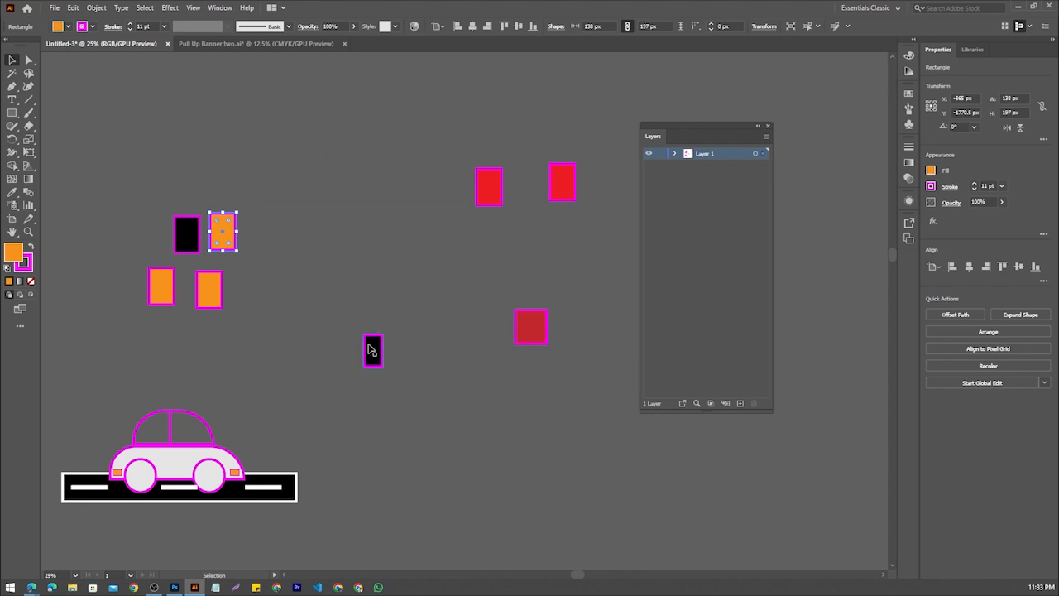
Move the small black rectangle and the three red rectangles next to the orange rectangles above the car, then deselect
drag(371, 349, 264, 251)
drag(494, 186, 251, 301)
drag(533, 331, 263, 204)
drag(563, 197, 299, 308)
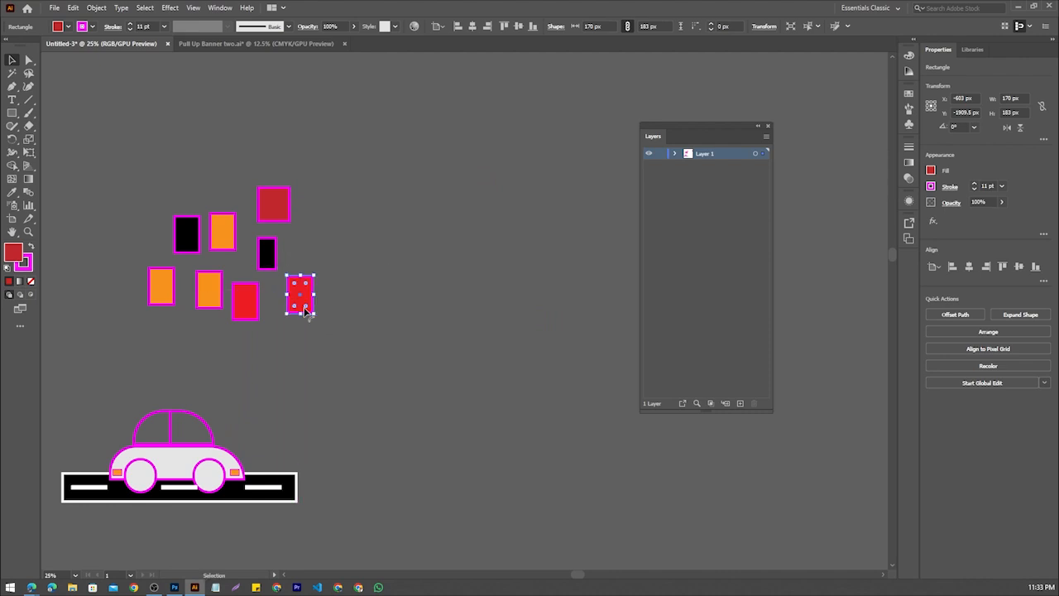
click(329, 256)
scroll(327, 252, up, 1)
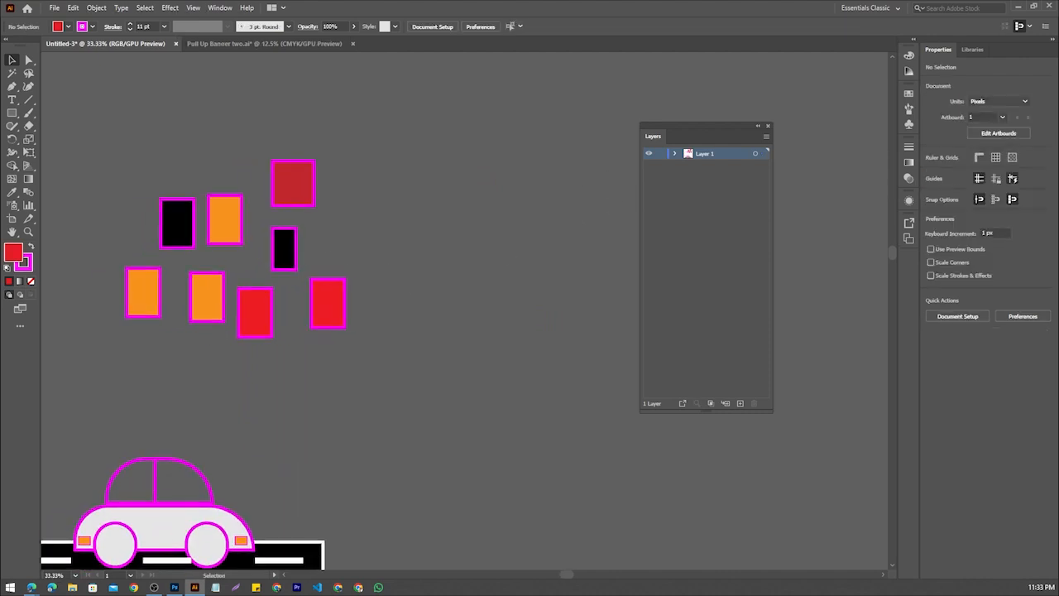
Mark individual rectangles with freehand pen strokes in a screen capture of the cluster, then discard the capture
key(Print)
drag(75, 113, 391, 369)
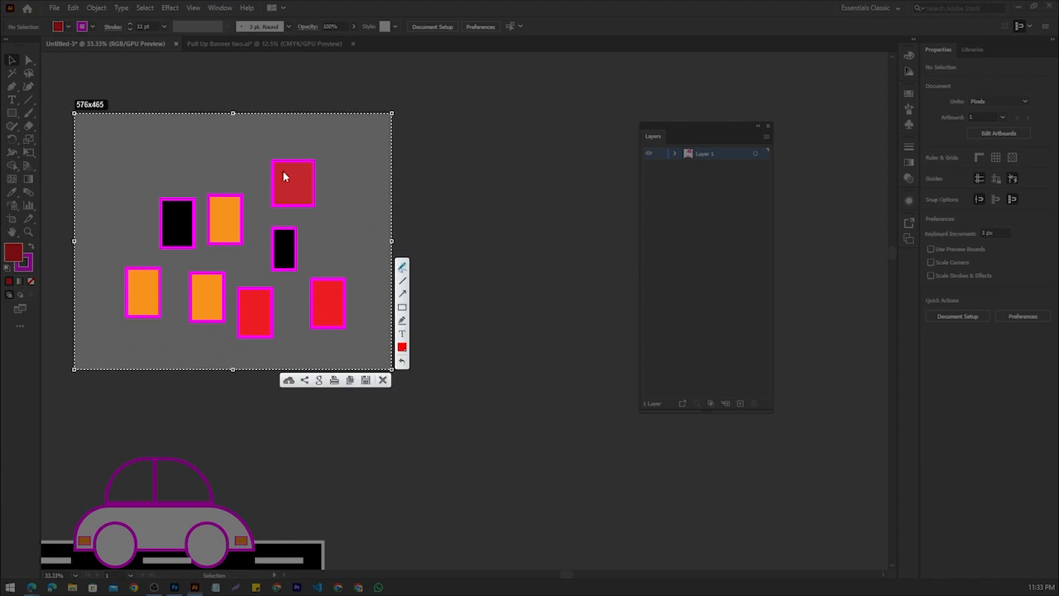
drag(288, 172, 345, 168)
drag(322, 297, 323, 294)
mouse_move(293, 249)
mouse_down()
mouse_move(317, 234)
mouse_move(325, 247)
mouse_up()
mouse_move(165, 216)
mouse_down()
mouse_move(146, 181)
mouse_move(165, 217)
mouse_up()
click(382, 381)
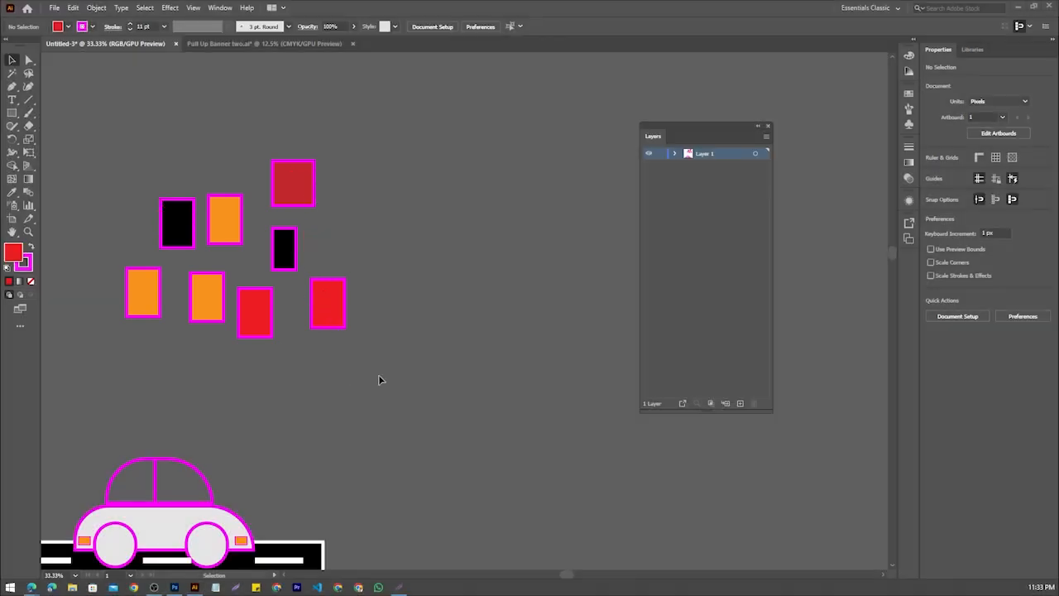
Lasso-select both black rectangles, the upper orange one, the dark red one and the far-right red one, then deselect them
click(34, 72)
mouse_move(161, 199)
mouse_down()
mouse_move(151, 172)
mouse_move(172, 154)
mouse_move(247, 150)
mouse_move(333, 198)
mouse_move(296, 242)
mouse_move(356, 296)
mouse_move(329, 301)
mouse_up()
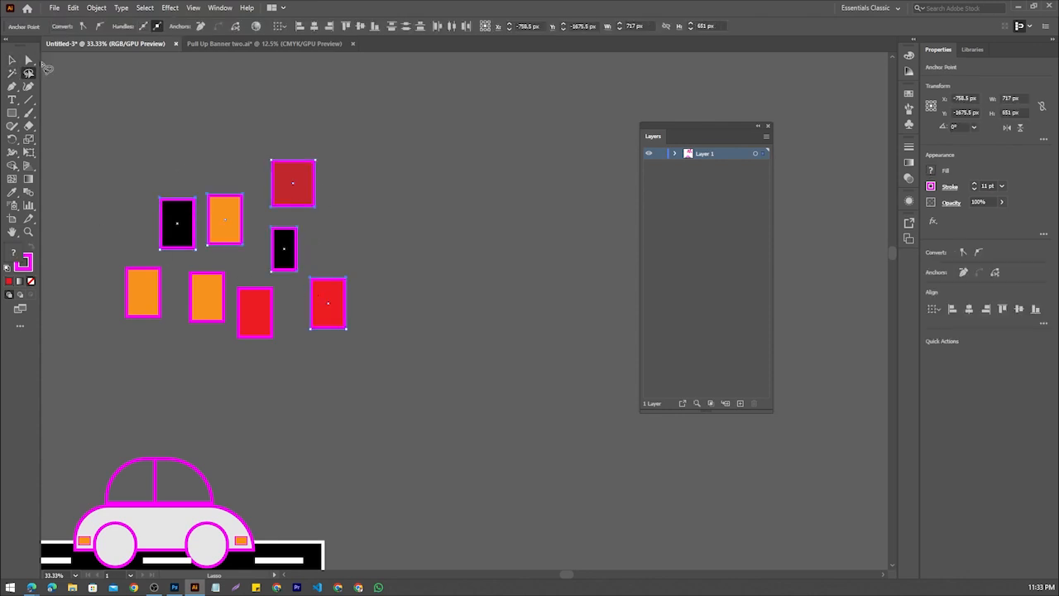
click(13, 61)
drag(377, 159, 376, 160)
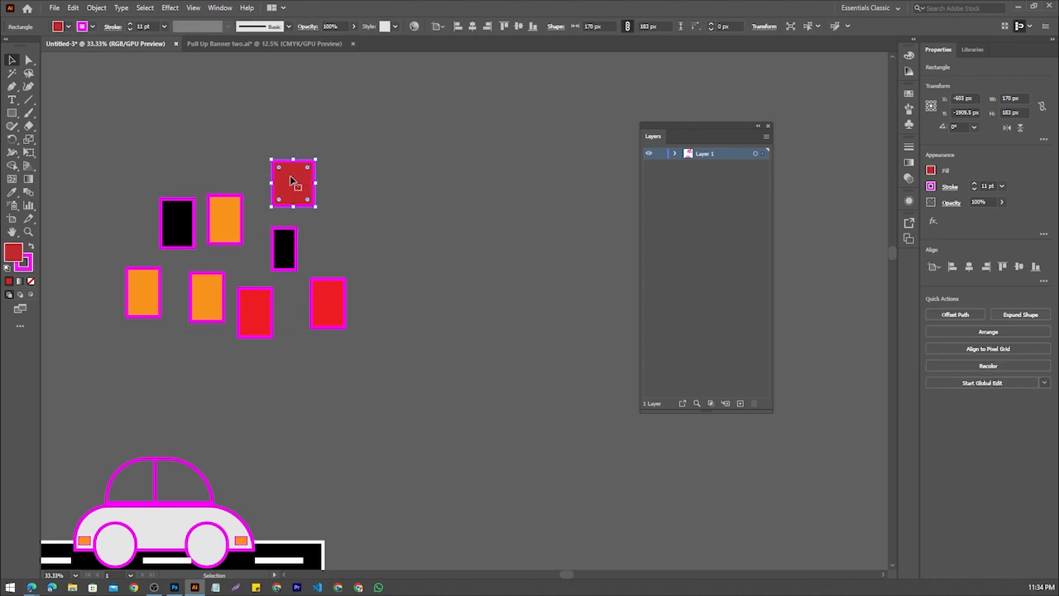
click(109, 130)
Lasso the same five rectangles again, drag only the small black one out of the cluster, and undo that move
click(28, 73)
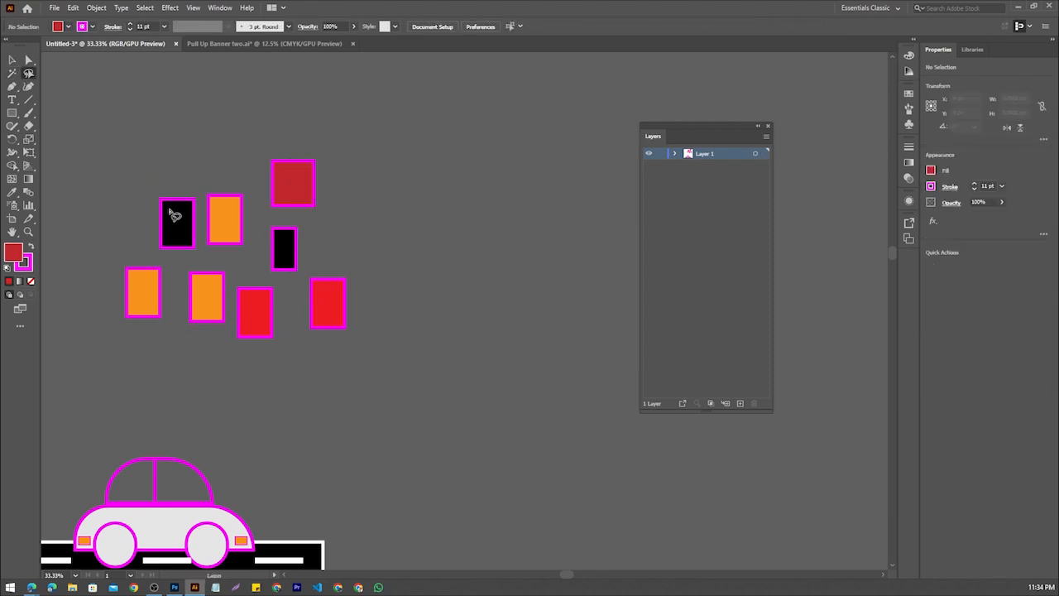
mouse_move(170, 203)
mouse_down()
mouse_move(232, 151)
mouse_move(234, 197)
mouse_move(296, 180)
mouse_move(302, 250)
mouse_move(341, 296)
mouse_up()
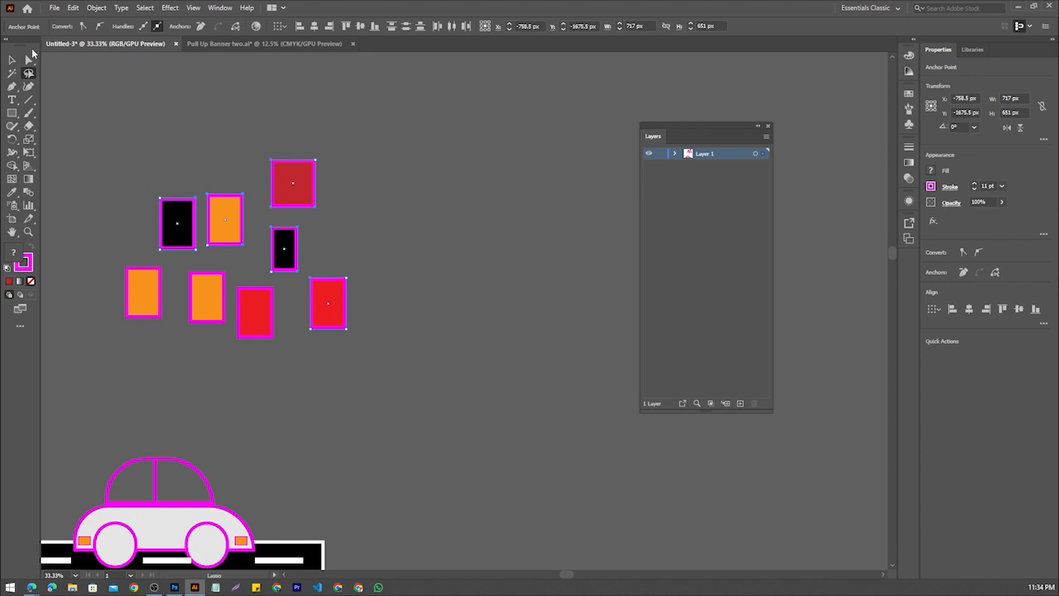
click(12, 60)
drag(284, 245, 435, 192)
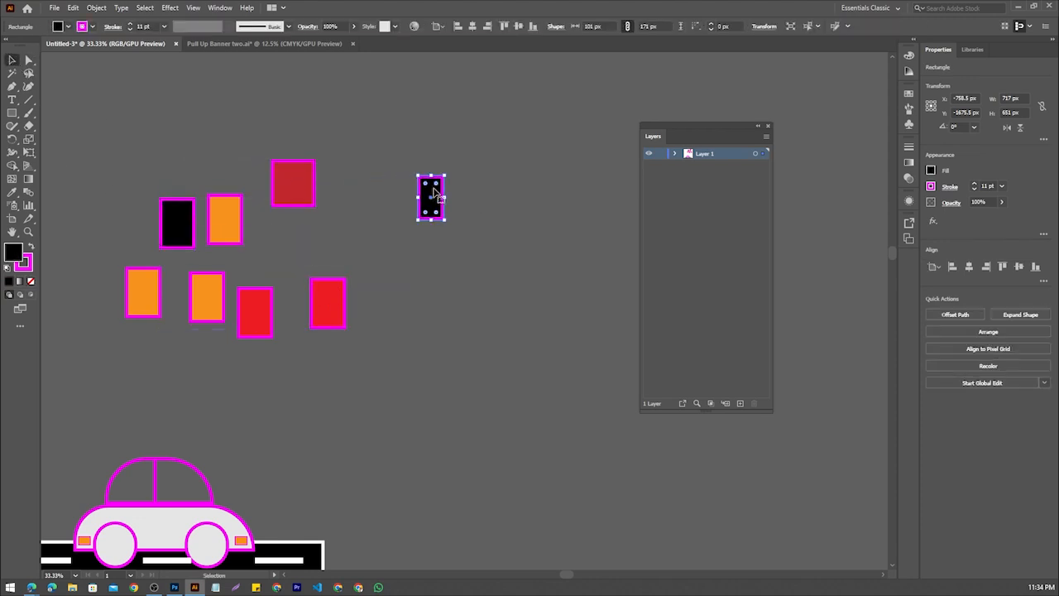
key(ctrl+z)
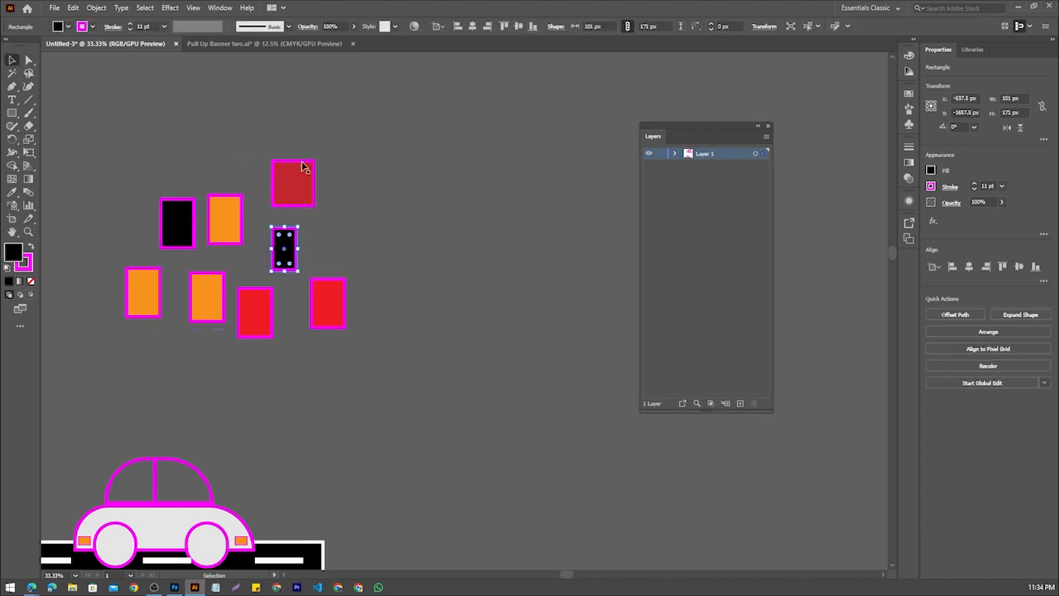
Lasso-select the two black, upper orange, dark red and far-right red rectangles and enlarge them together from their centre
click(29, 73)
mouse_move(137, 143)
mouse_down()
mouse_move(171, 200)
mouse_move(234, 159)
mouse_move(300, 174)
mouse_move(308, 232)
mouse_move(294, 254)
mouse_move(350, 299)
mouse_move(196, 262)
mouse_move(138, 224)
mouse_move(146, 150)
mouse_up()
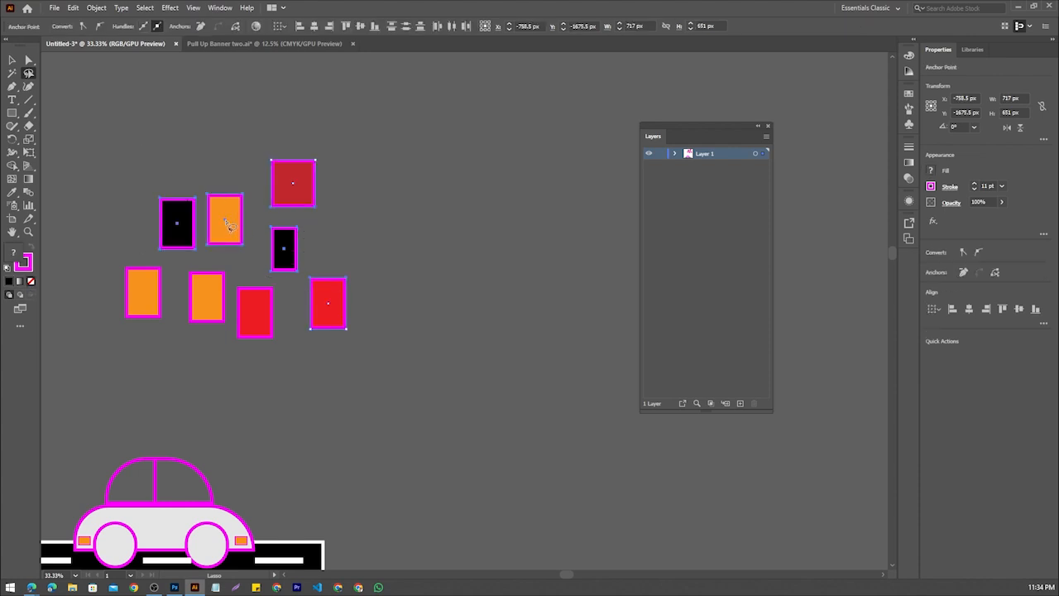
click(13, 61)
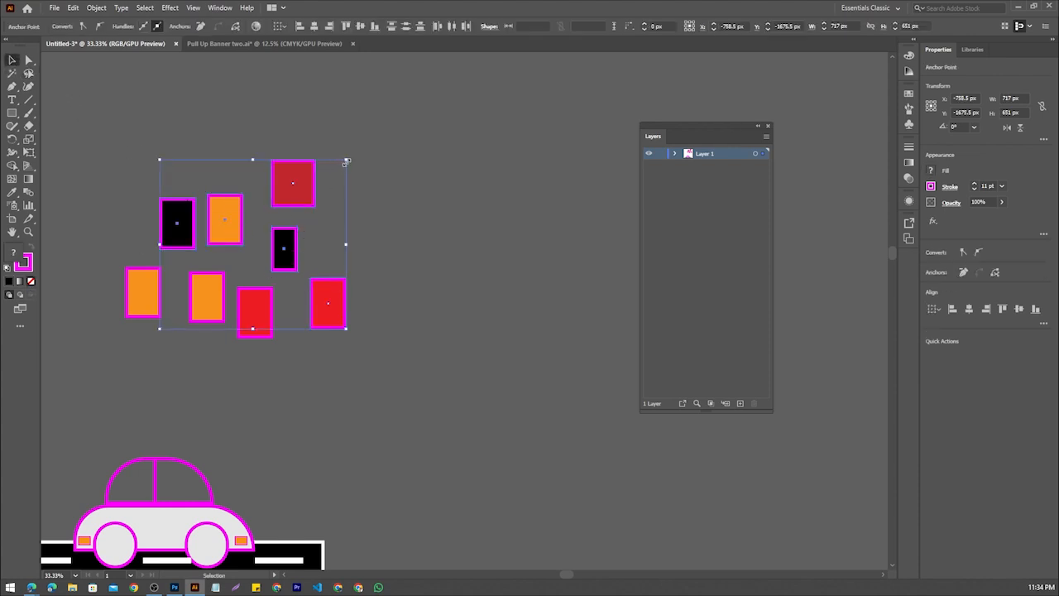
drag(348, 163, 416, 151)
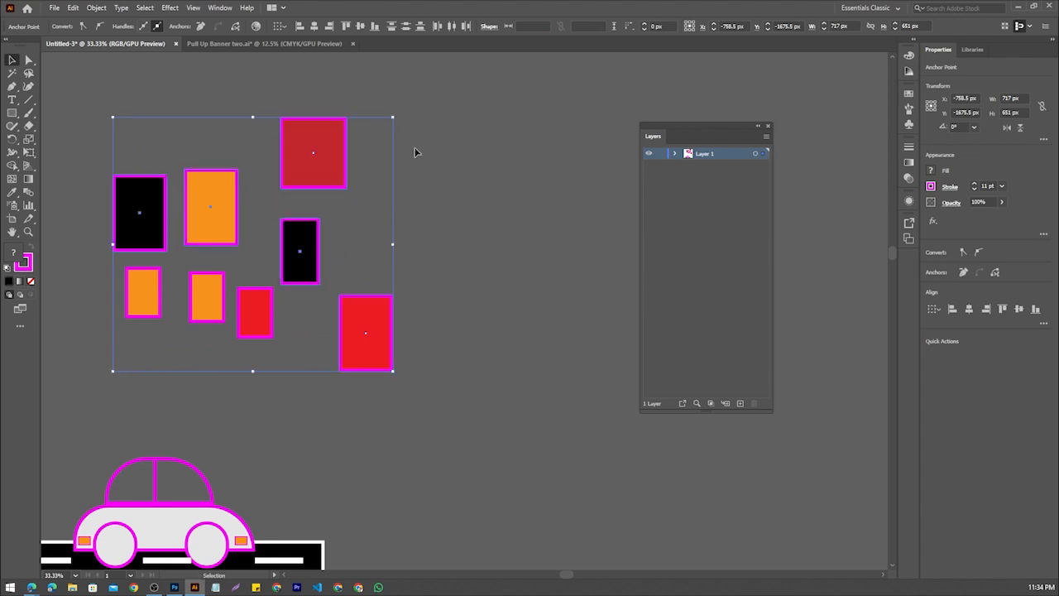
Try moving the enlarged dark red rectangle to the right, then undo the move and the enlargement
drag(331, 166, 515, 147)
key(ctrl+z)
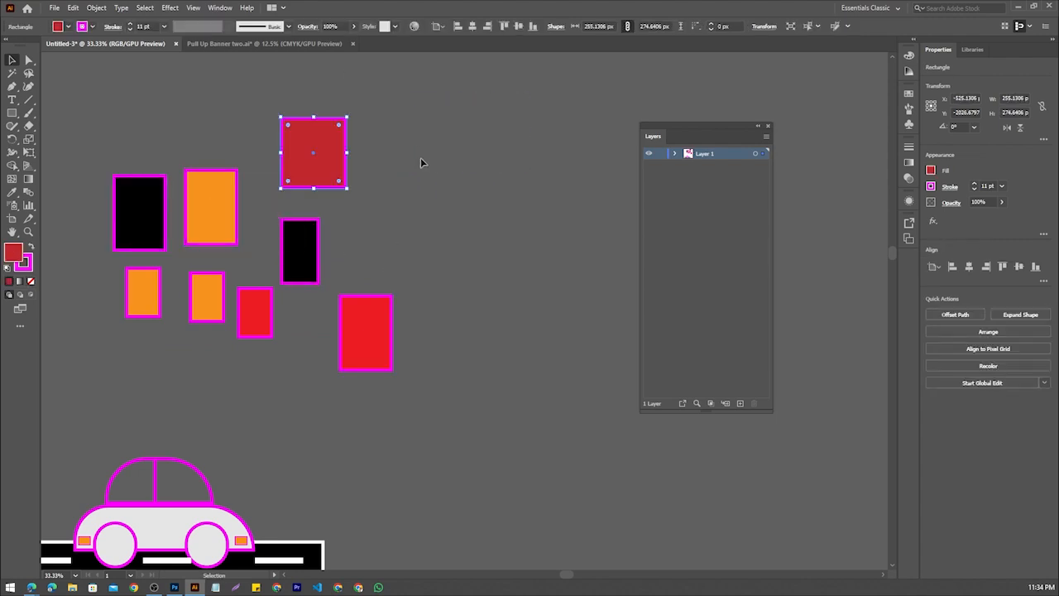
key(ctrl+z)
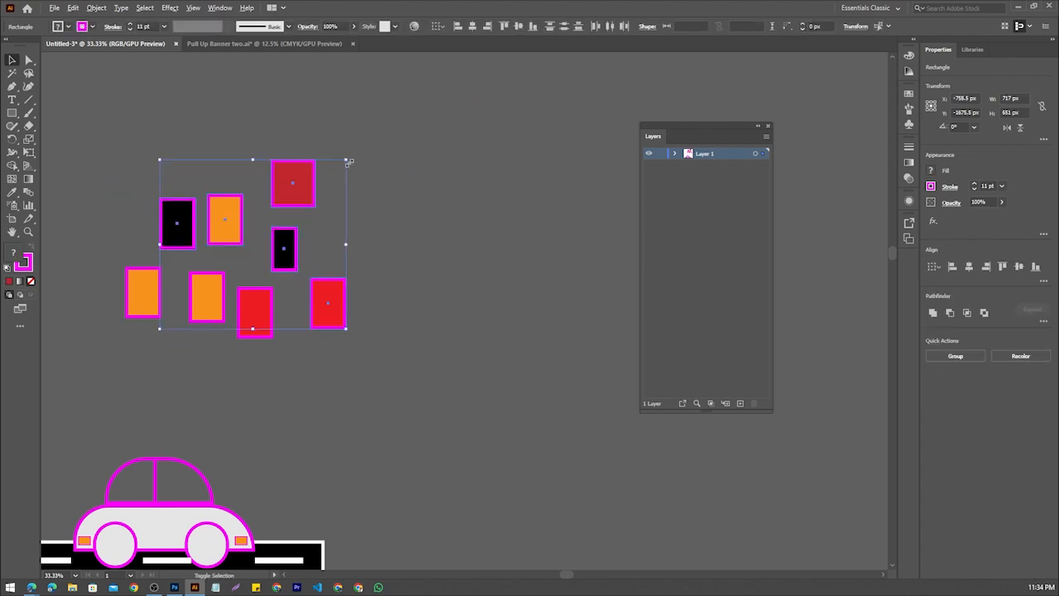
Scale the five selected rectangles from their centre to about 876 × 795 px overall, shift them slightly, and deselect
drag(348, 163, 367, 141)
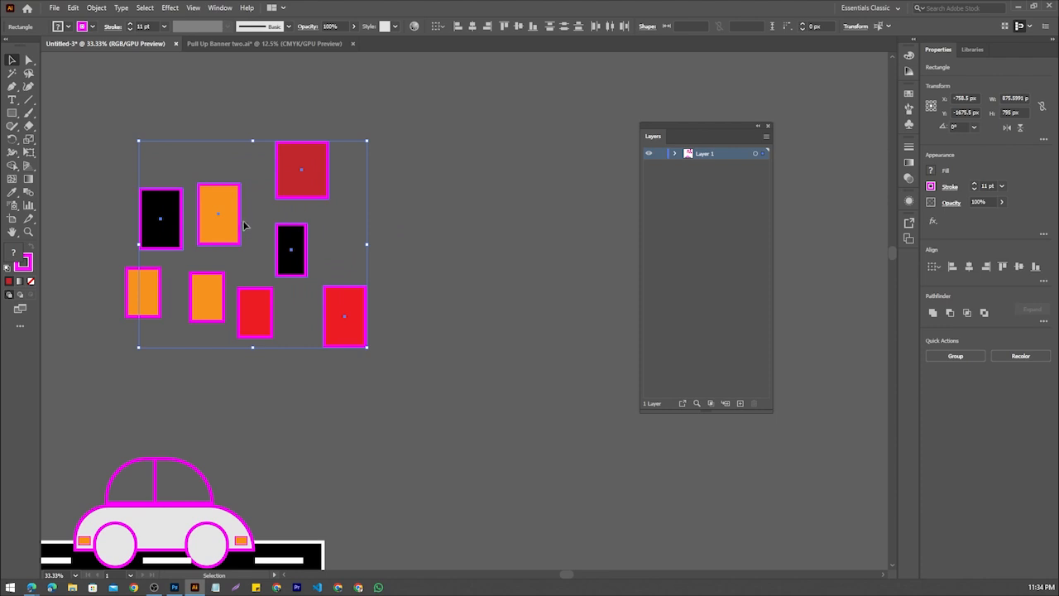
drag(247, 200, 214, 215)
click(410, 300)
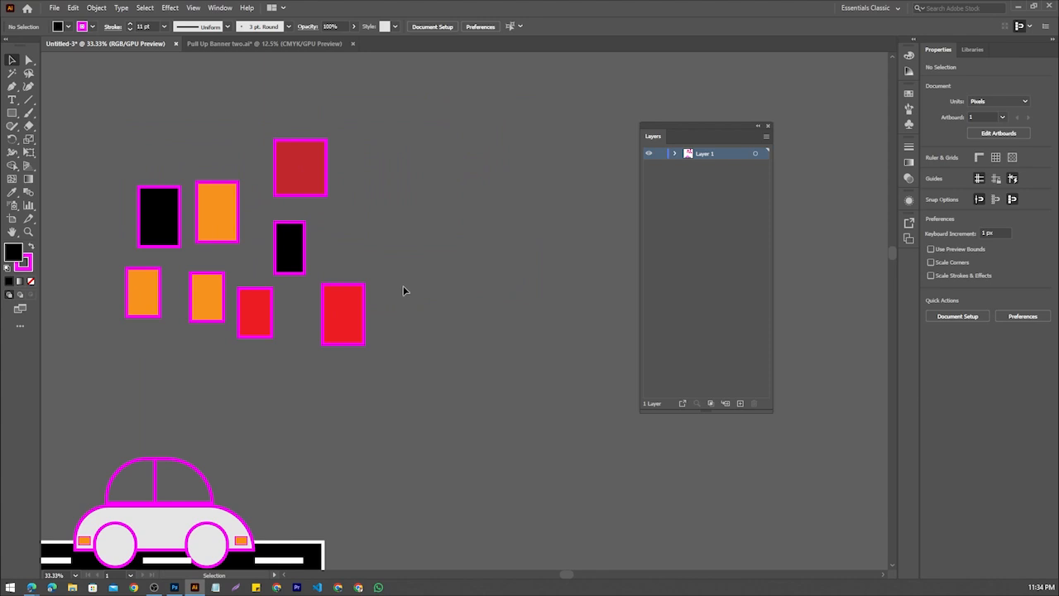
Select only the three orange rectangles with a freehand Lasso outline
click(28, 72)
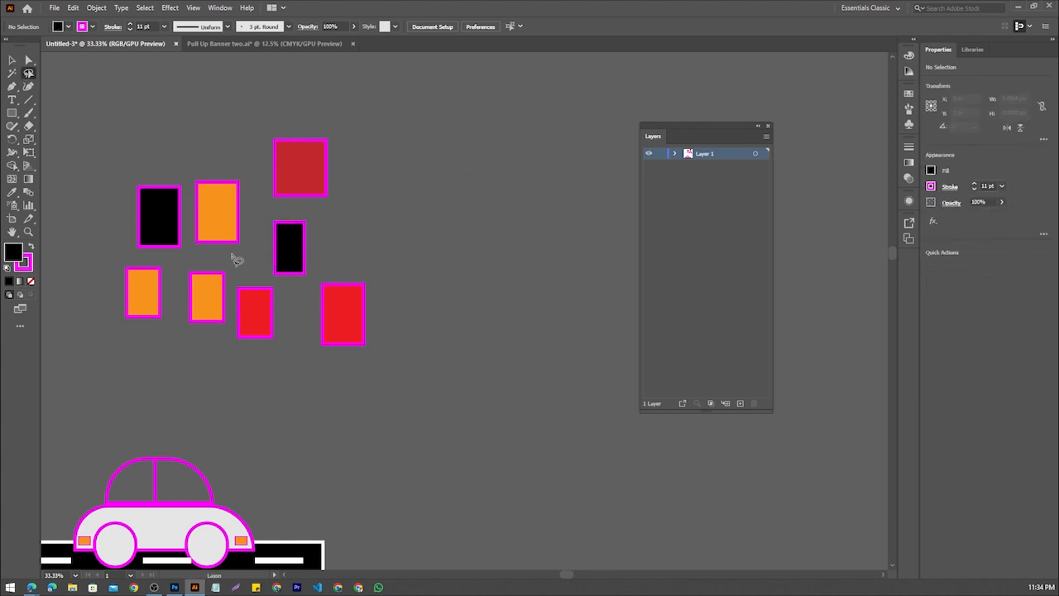
mouse_move(122, 340)
mouse_down()
mouse_move(148, 317)
mouse_move(147, 296)
mouse_move(200, 326)
mouse_move(224, 205)
mouse_move(232, 277)
mouse_move(210, 325)
mouse_move(128, 346)
mouse_up()
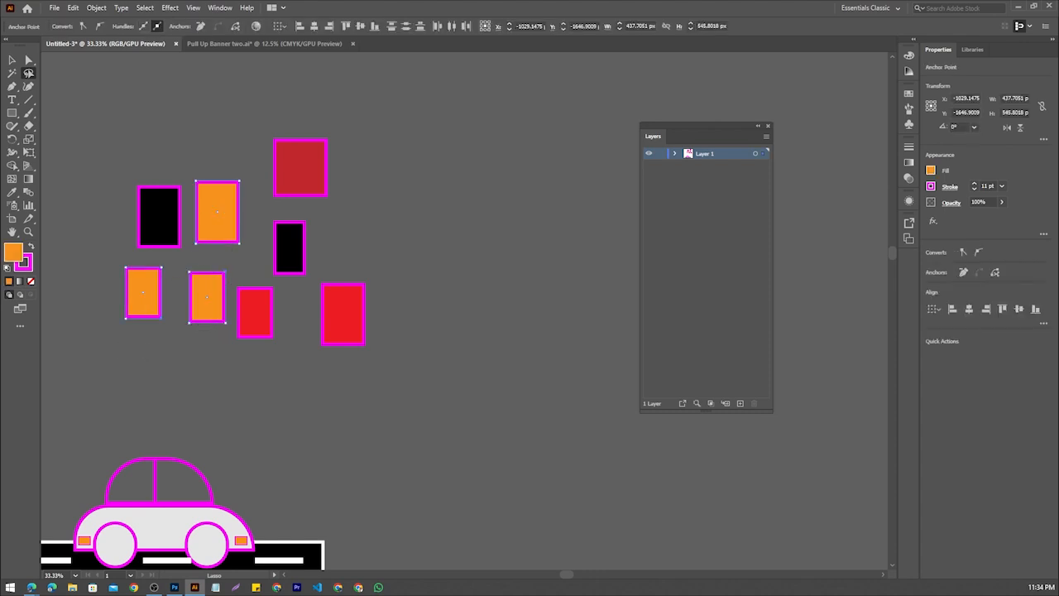
Circle the three orange rectangles freehand in a screen capture of the cluster, then discard the capture
key(Print)
drag(127, 107, 361, 397)
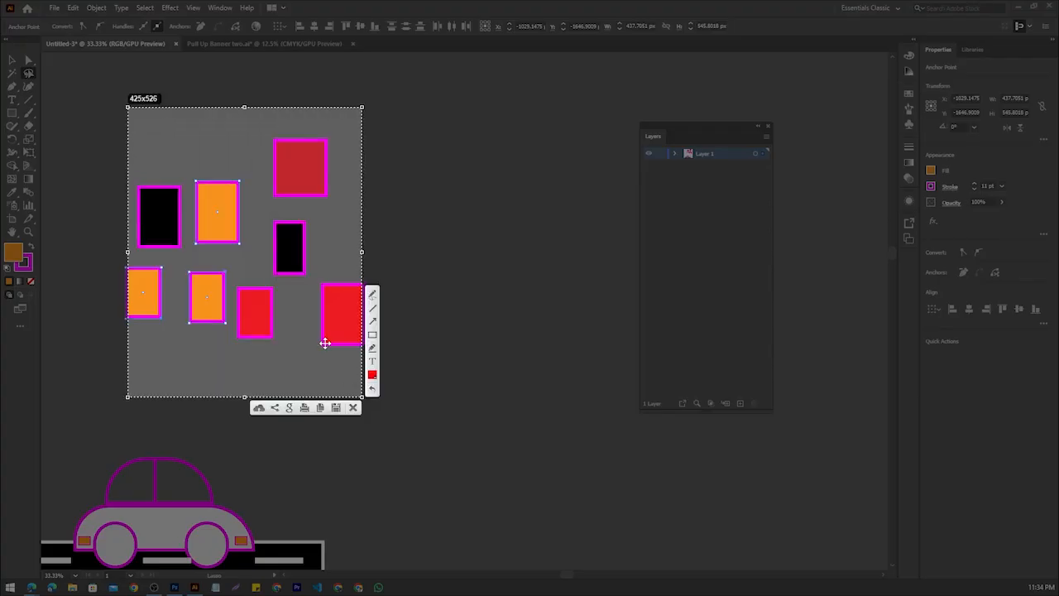
drag(324, 342, 290, 342)
click(339, 294)
mouse_move(237, 165)
mouse_down()
mouse_move(211, 240)
mouse_move(238, 170)
mouse_up()
mouse_move(220, 275)
mouse_down()
mouse_move(198, 285)
mouse_move(219, 319)
mouse_up()
drag(138, 282, 141, 270)
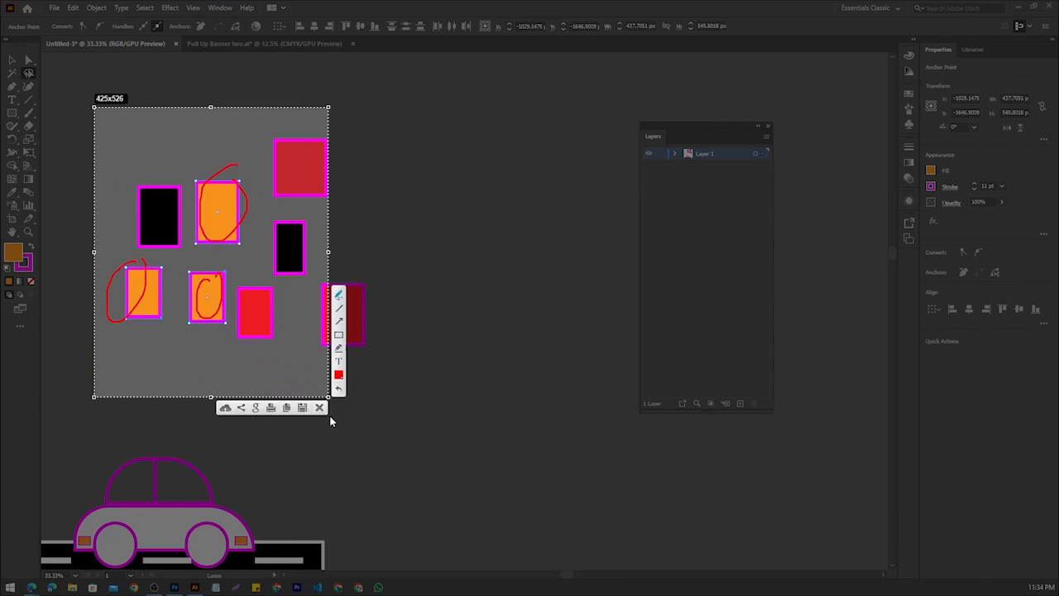
click(319, 408)
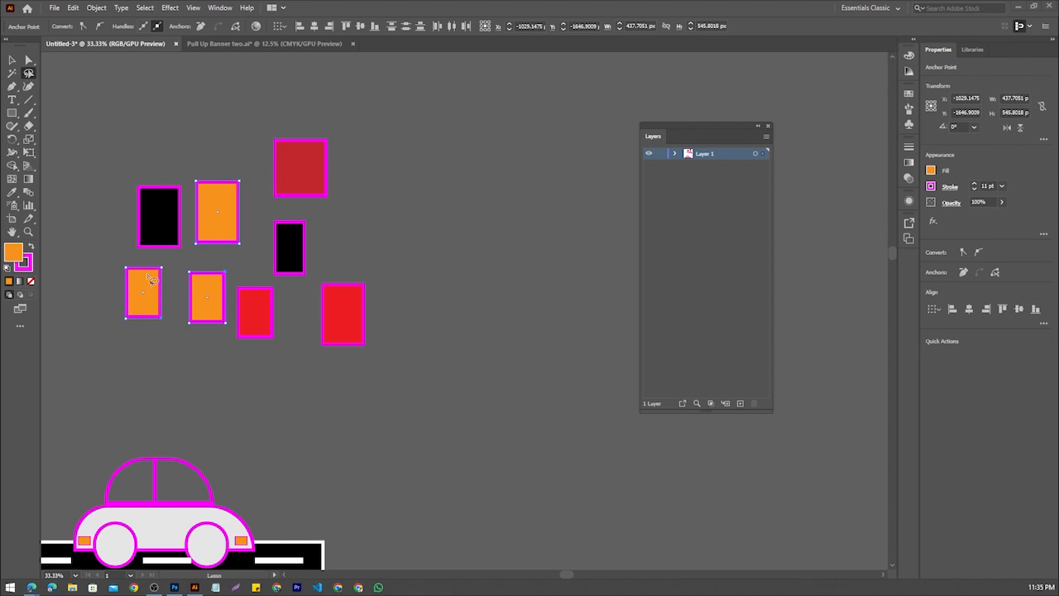
Show the Pen tool's variants and activate the Pen Tool, then return to the Selection tool
click(12, 73)
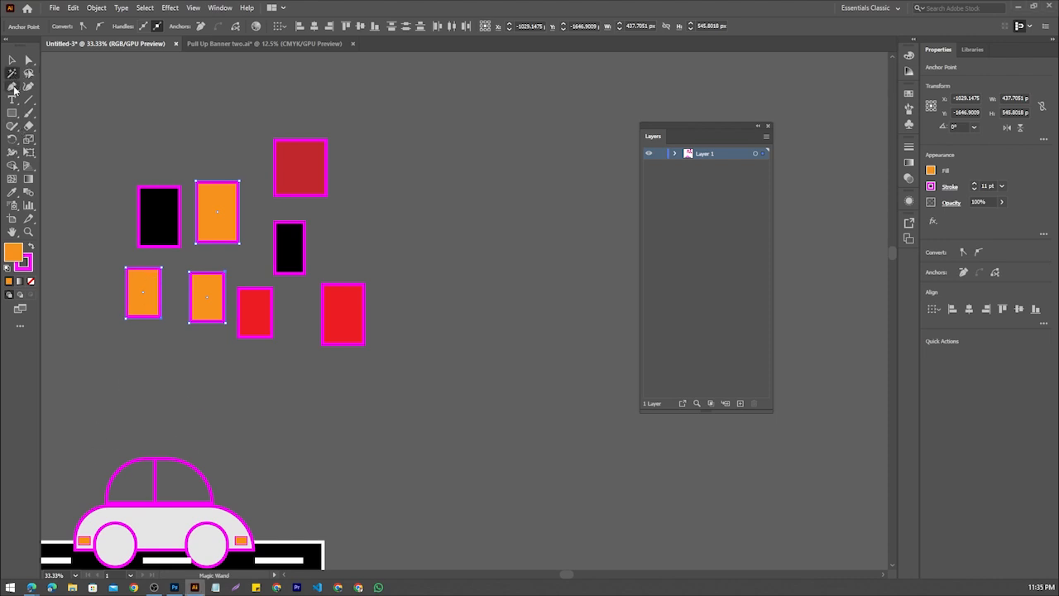
click(12, 87)
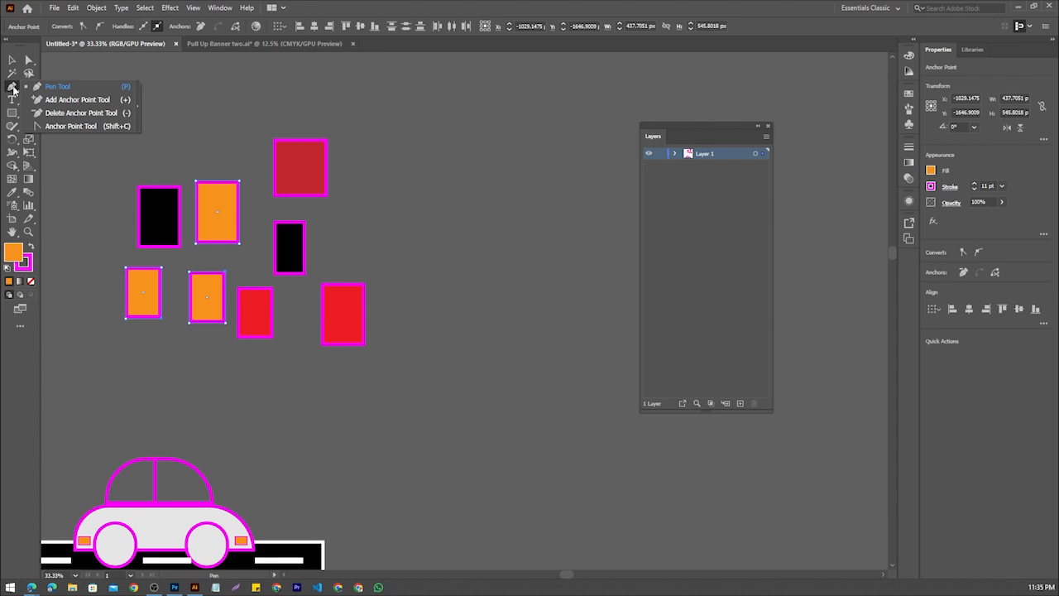
click(73, 89)
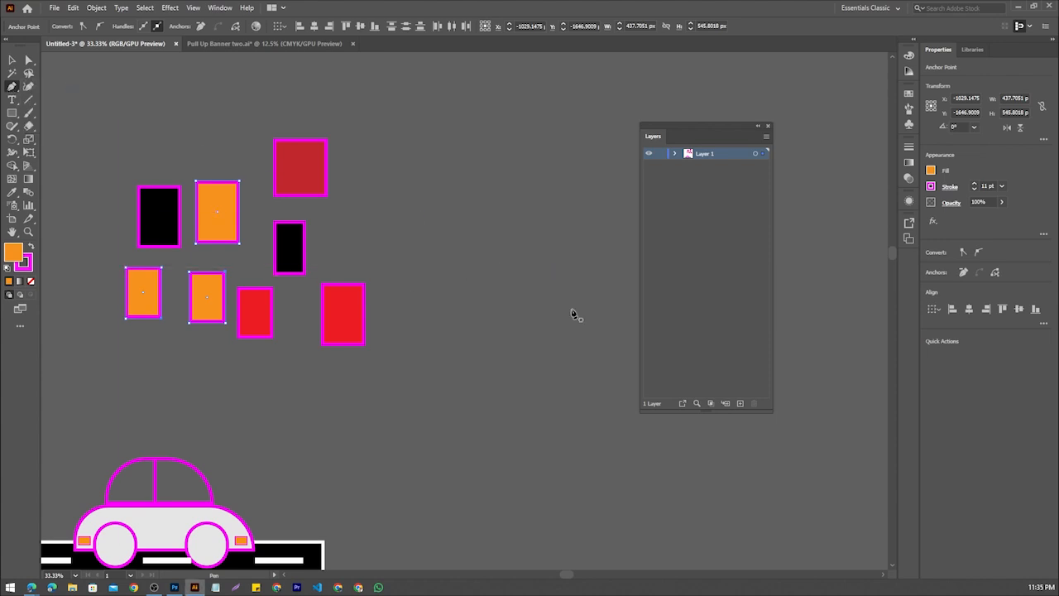
drag(465, 296, 456, 308)
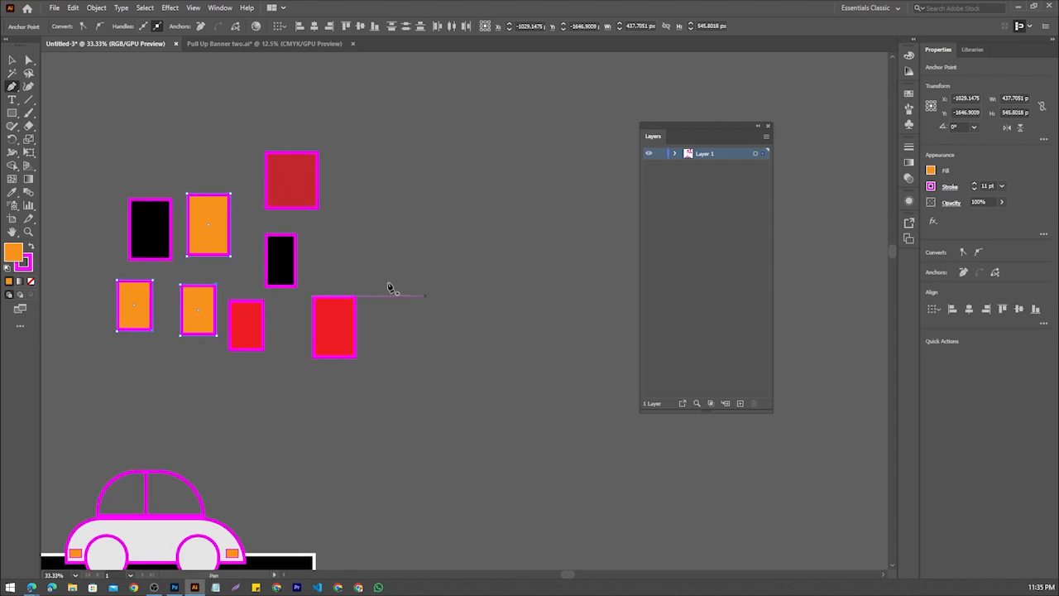
scroll(308, 245, down, 1)
key(v)
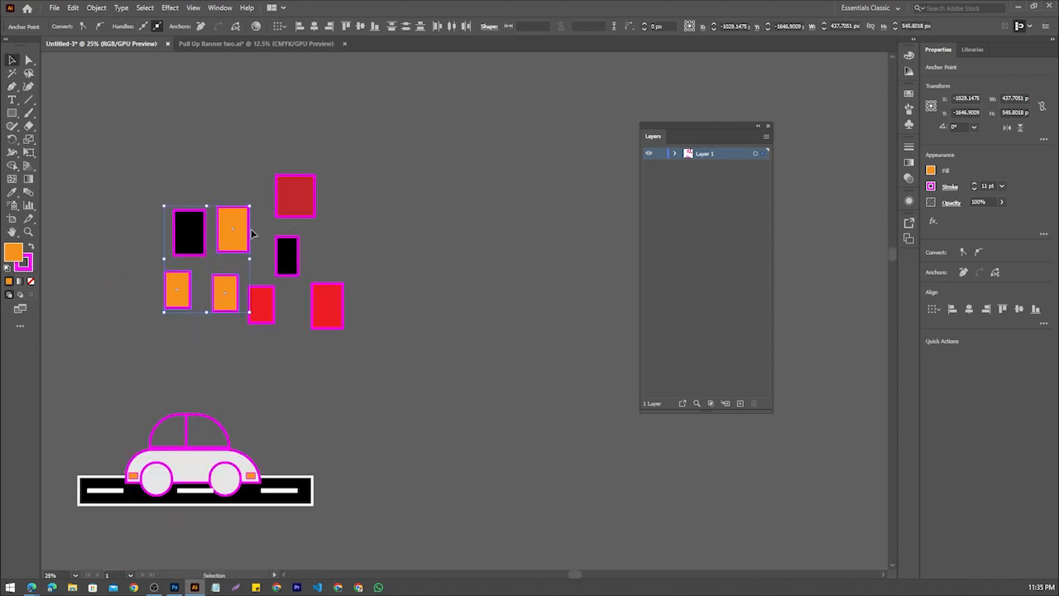
Try placing the lower-left orange rectangle beside the car, then return it to its place in the cluster
click(135, 372)
drag(190, 290, 114, 437)
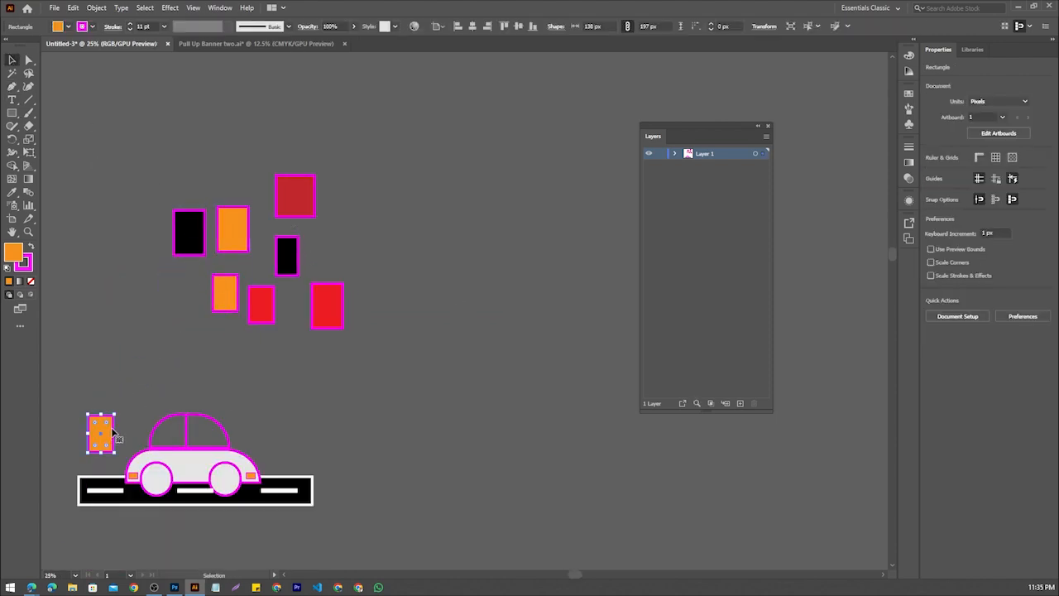
click(155, 395)
key(ctrl+z)
drag(104, 448, 190, 303)
Move the dark red rectangle slightly down towards the small black one and select all eight rectangles
drag(293, 202, 288, 215)
drag(157, 178, 393, 305)
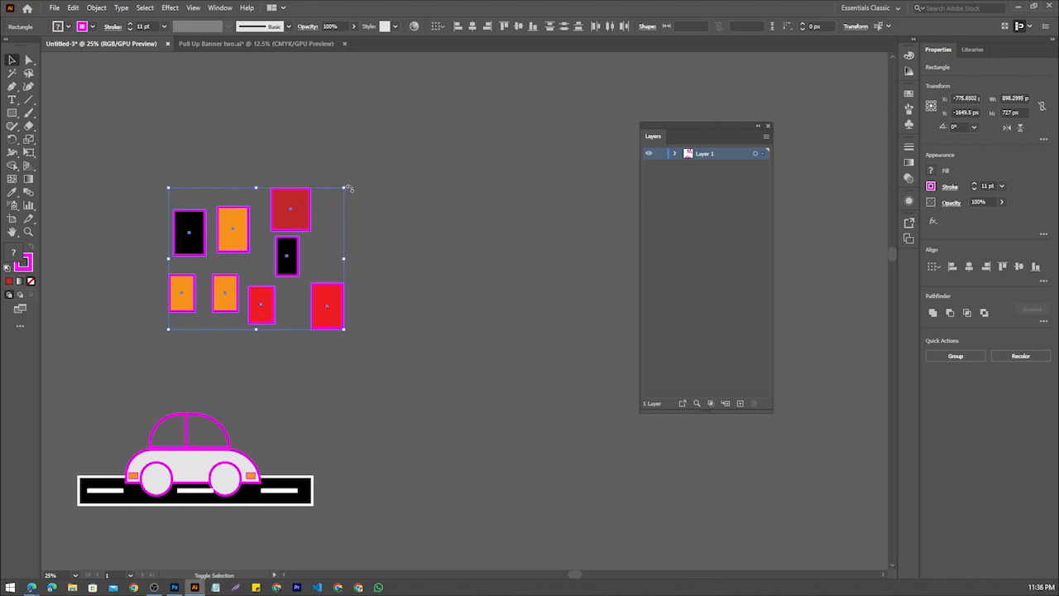
Try shrinking the selected rectangles and placing them to the left of the car, then undo these changes
drag(345, 188, 293, 445)
key(ctrl+z)
key(ctrl+z)
key(ctrl+z)
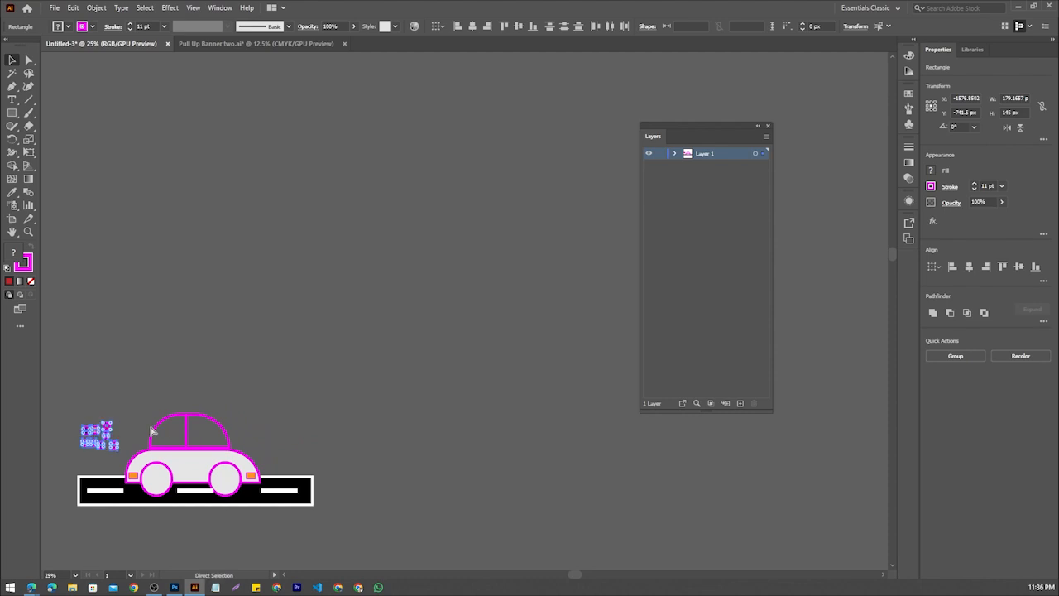
key(ctrl+z)
key(ctrl+z)
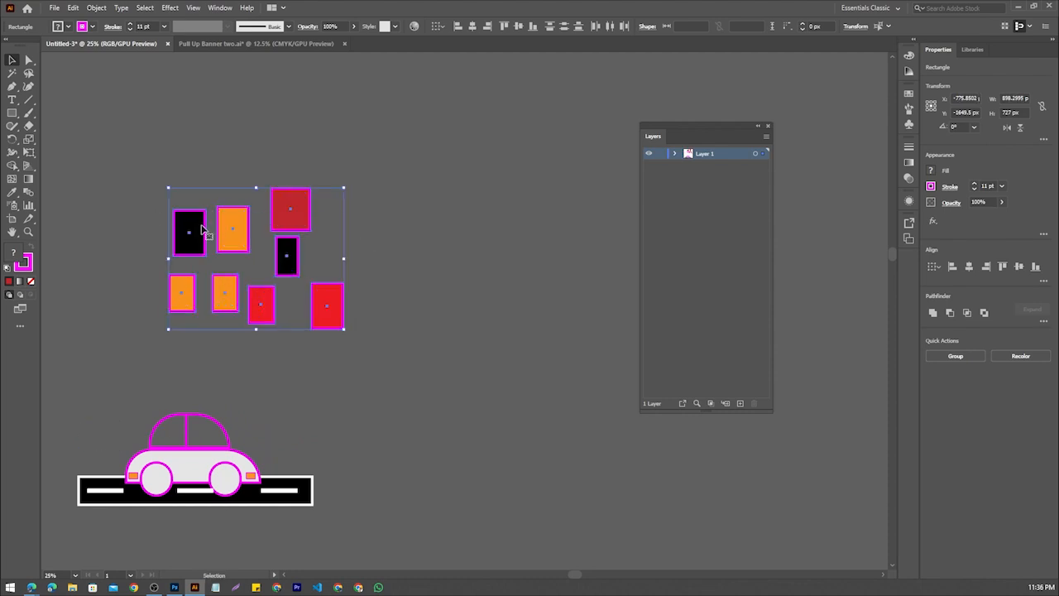
Group the eight selected rectangles and move the group up and to the right, away from the car
right_click(232, 230)
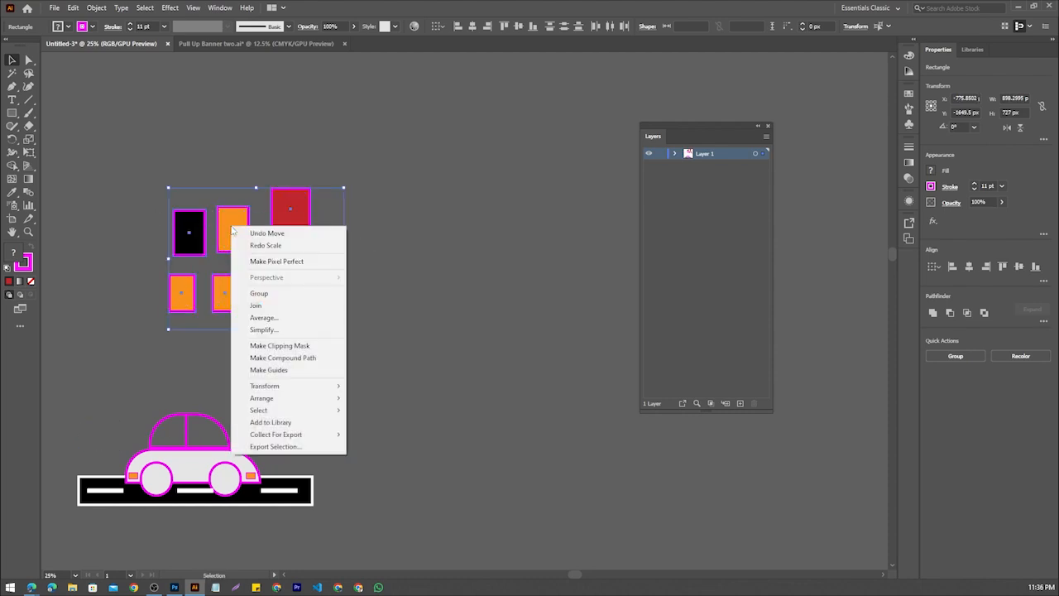
click(258, 293)
click(503, 347)
drag(218, 238, 466, 187)
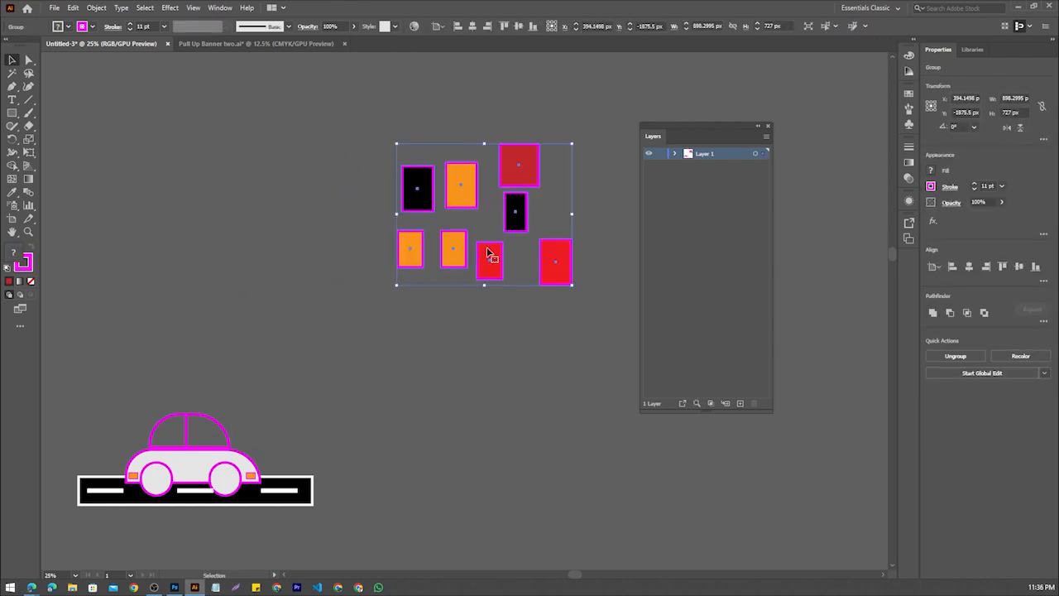
click(339, 329)
Ungroup the eight rectangles and deselect them
right_click(456, 202)
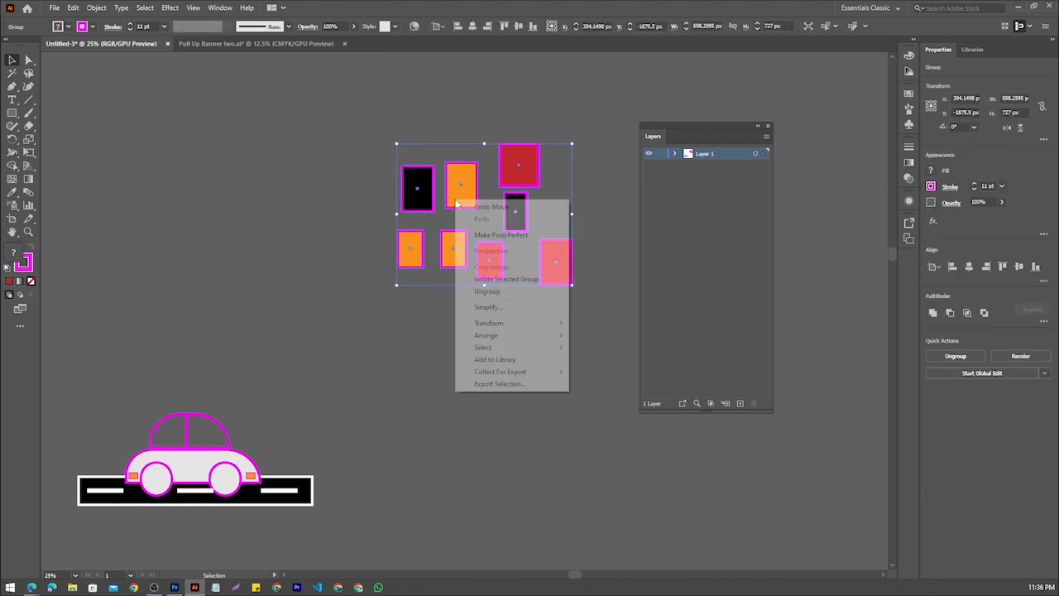
click(503, 291)
click(463, 361)
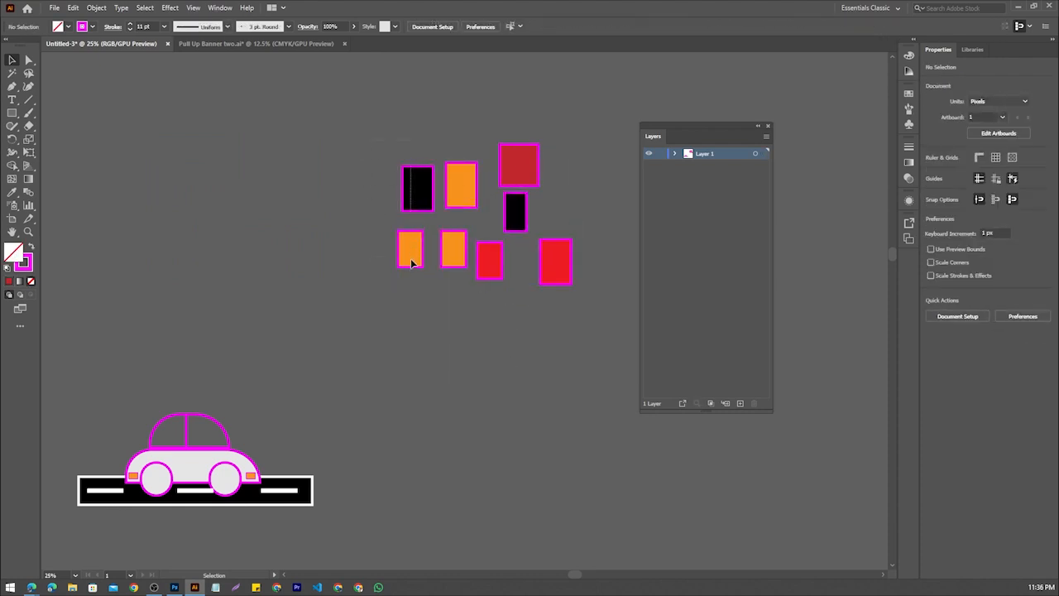
Try moving the leftmost black and orange rectangles further to the left together, then undo the move
drag(421, 277, 326, 228)
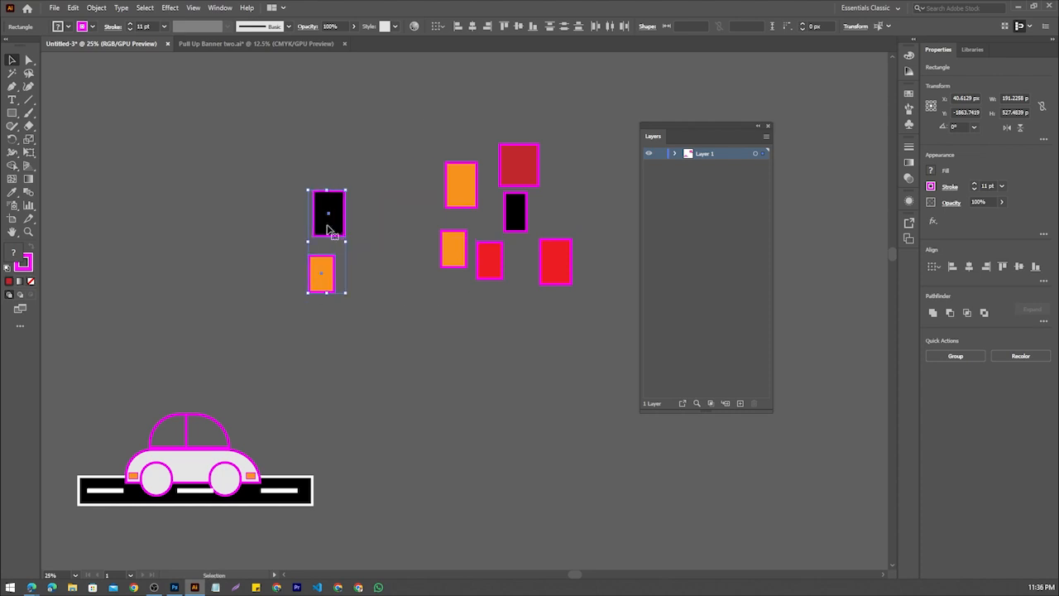
right_click(325, 212)
click(267, 290)
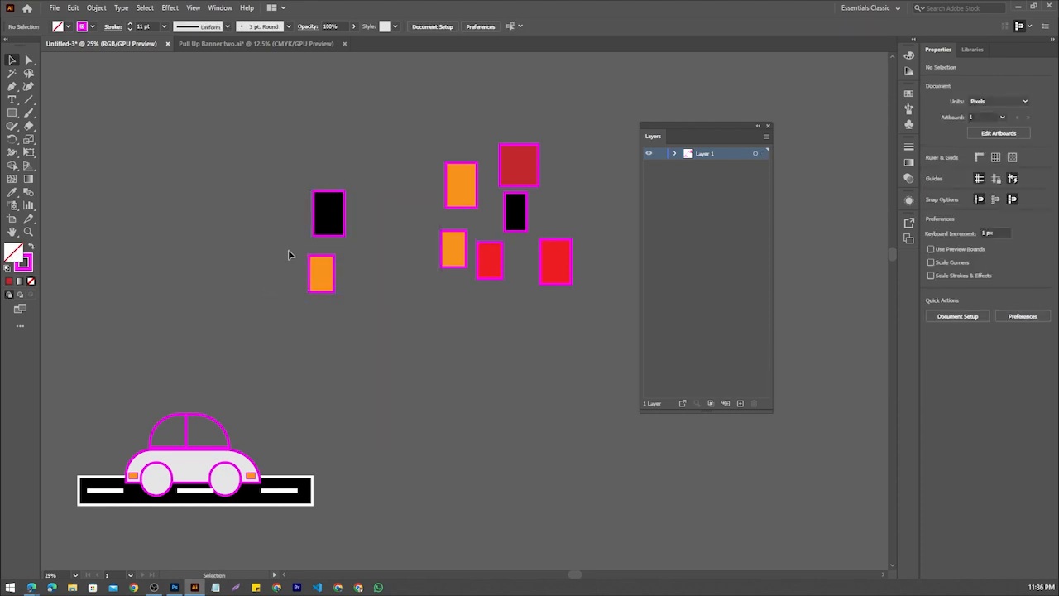
key(ctrl+z)
click(345, 155)
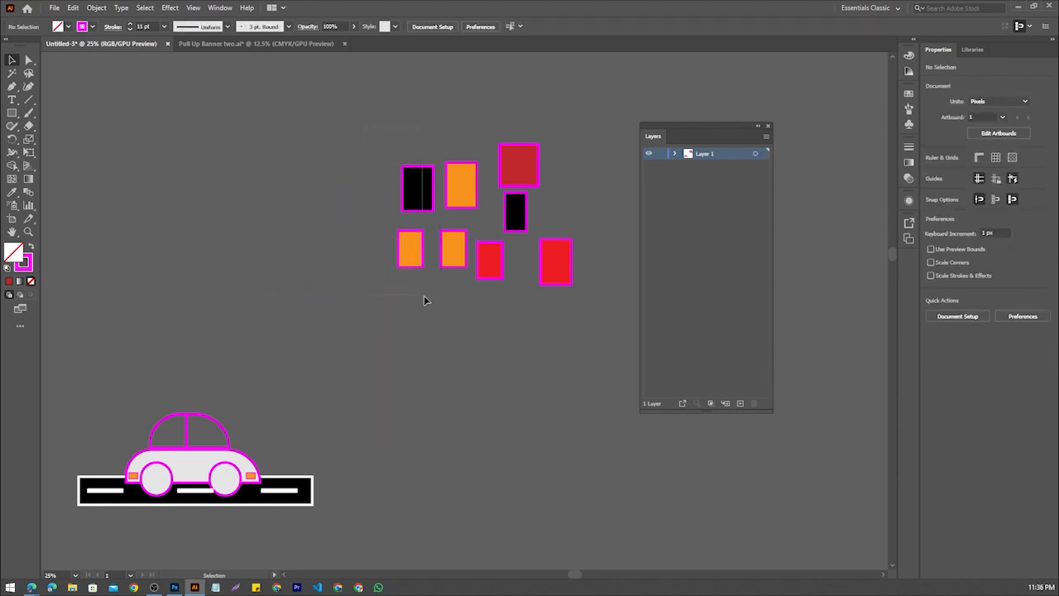
Select the four leftmost rectangles, one black and three orange, and group them
drag(365, 128, 454, 283)
right_click(417, 202)
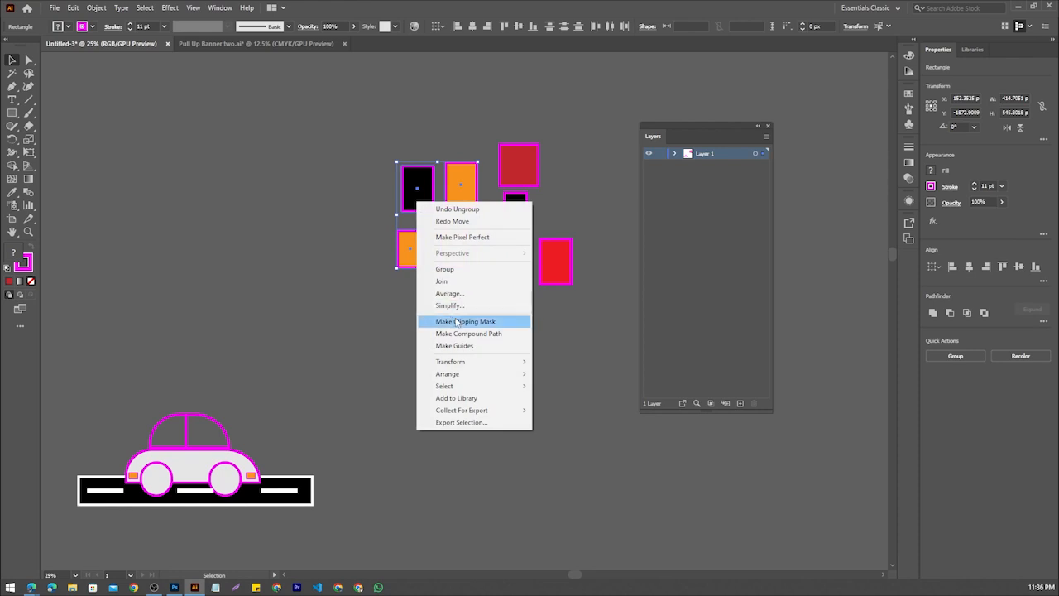
click(445, 269)
Try moving the four-rectangle group around the empty area above the car, then undo the moves
drag(413, 187, 154, 121)
click(369, 313)
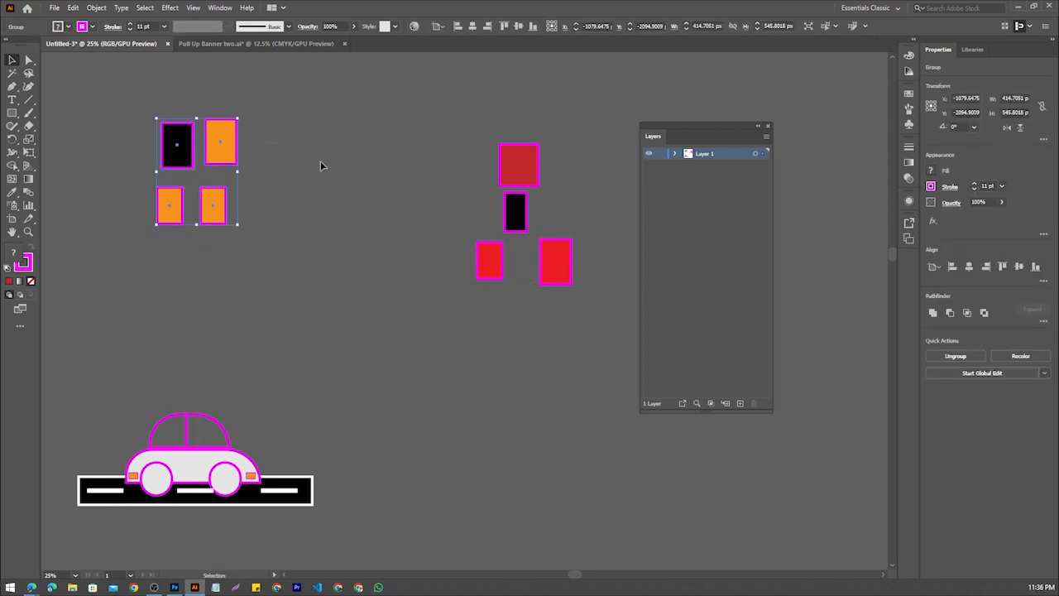
drag(215, 146, 341, 188)
key(ctrl+z)
key(ctrl+z)
key(ctrl+z)
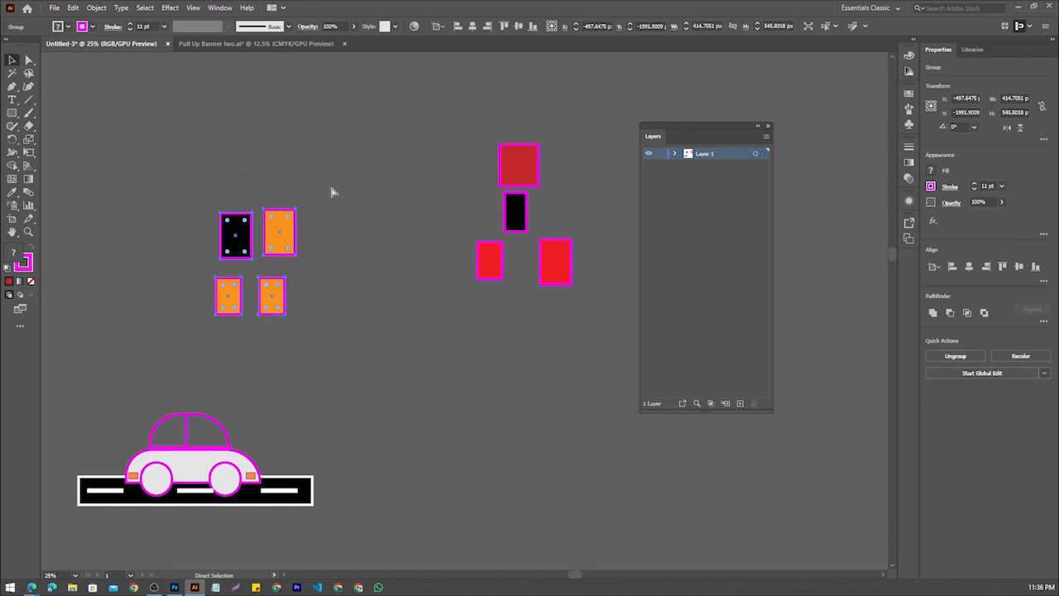
click(353, 147)
Group all eight rectangles together, move the group to the left above the car, and deselect it
drag(588, 298, 389, 136)
right_click(415, 179)
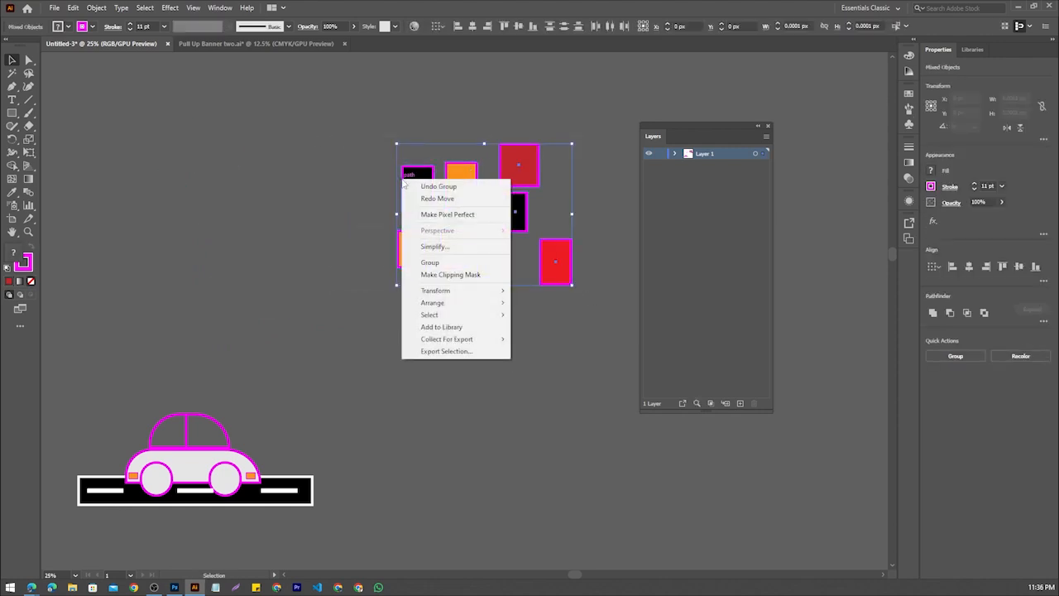
click(443, 260)
drag(426, 209, 196, 224)
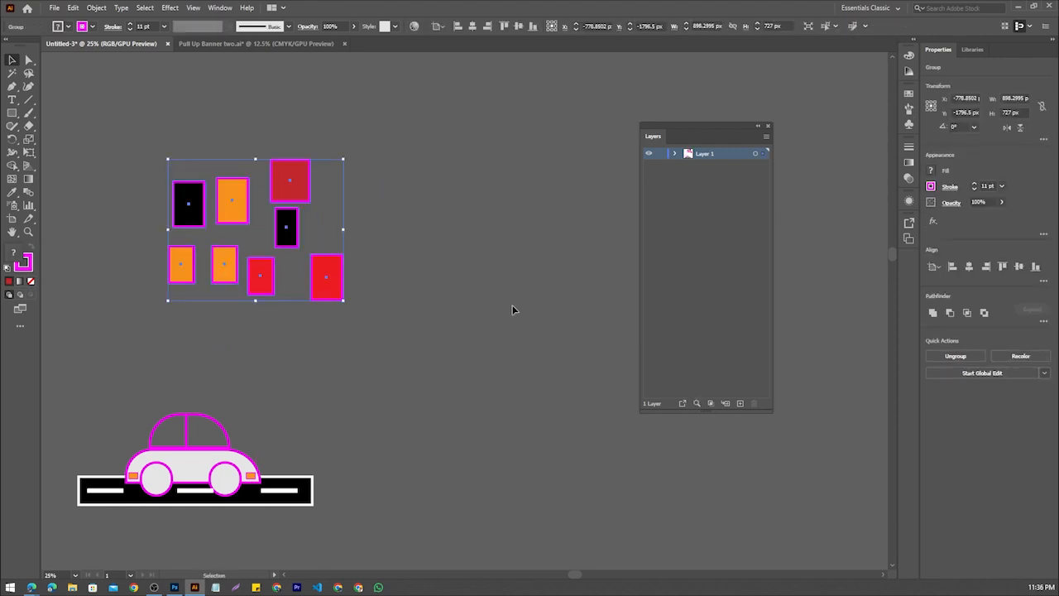
click(393, 323)
Duplicate the group of eight rectangles and move both the copy and the original far to the left of the car
scroll(395, 259, down, 1)
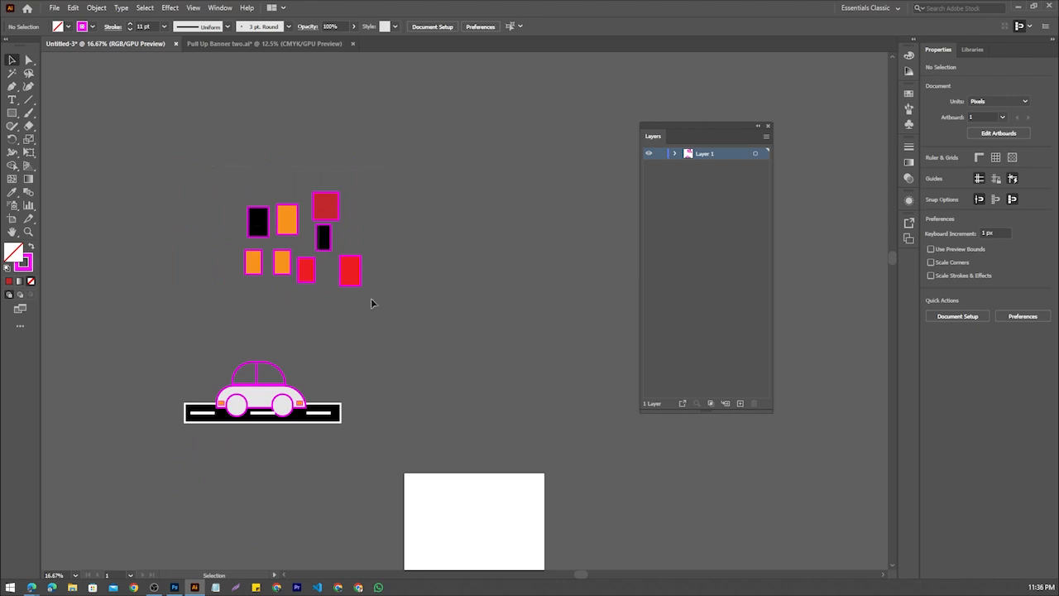
drag(357, 277, 210, 460)
scroll(220, 440, down, 3)
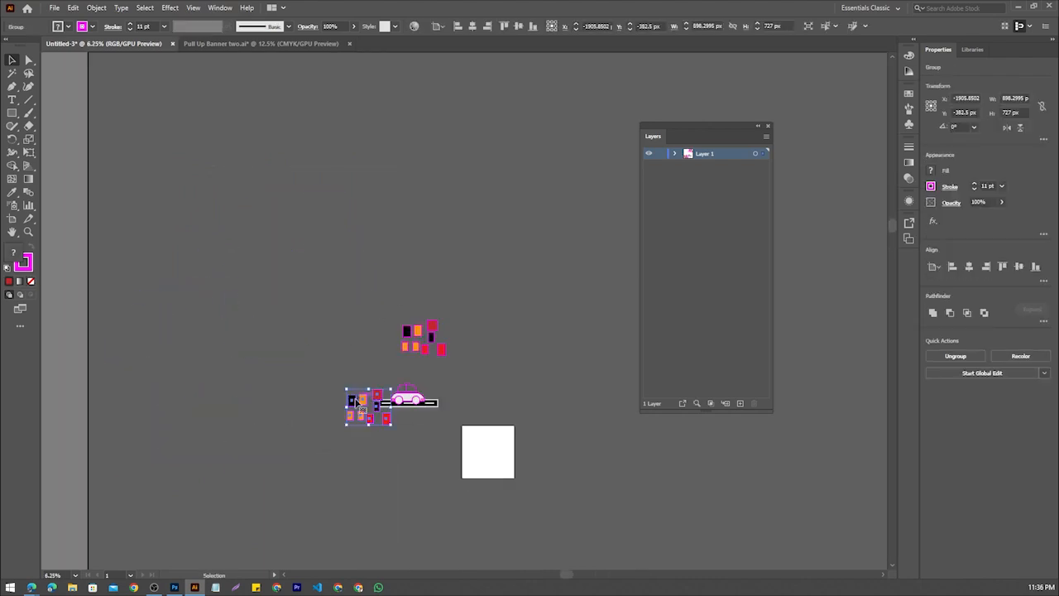
drag(351, 404, 118, 293)
click(139, 346)
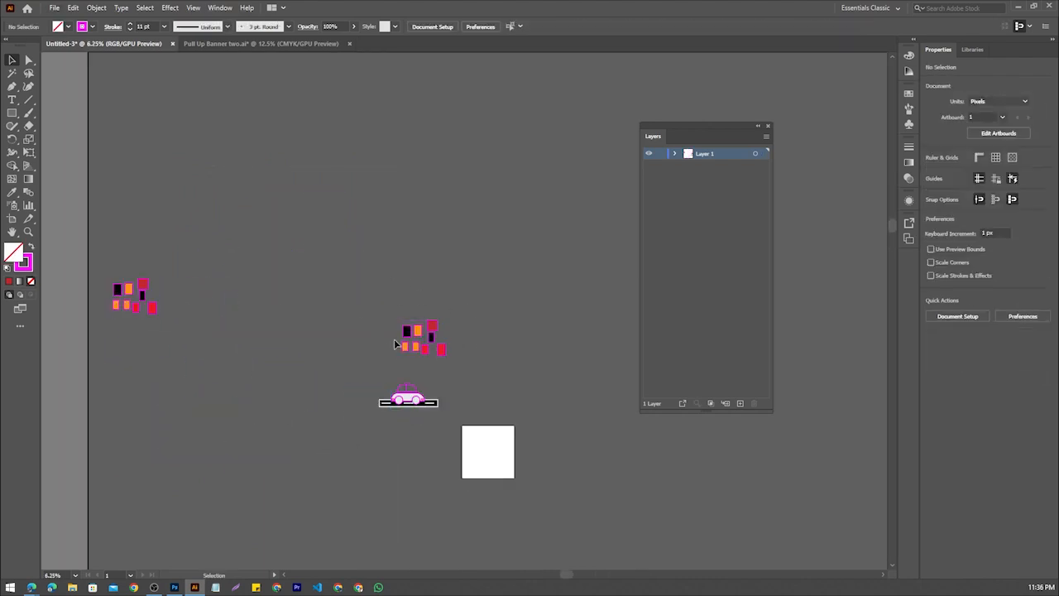
drag(431, 327, 168, 372)
click(287, 343)
scroll(284, 322, up, 3)
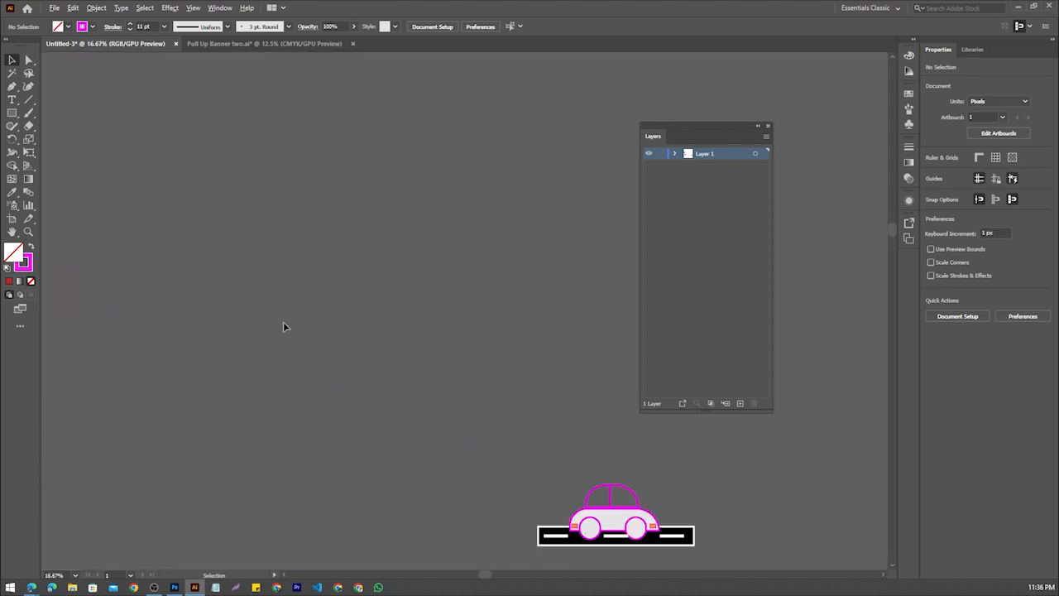
scroll(283, 322, down, 4)
drag(367, 322, 218, 346)
scroll(235, 287, up, 3)
drag(426, 343, 190, 364)
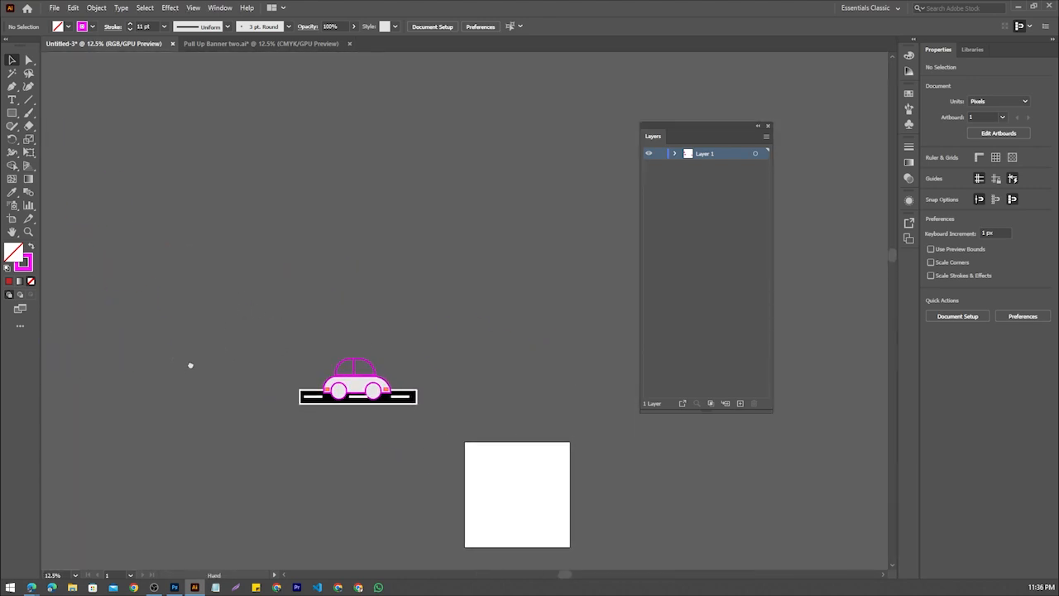
Draw a downward-bulging curved path segment in the empty area above the car with the Pen tool
click(12, 86)
click(13, 87)
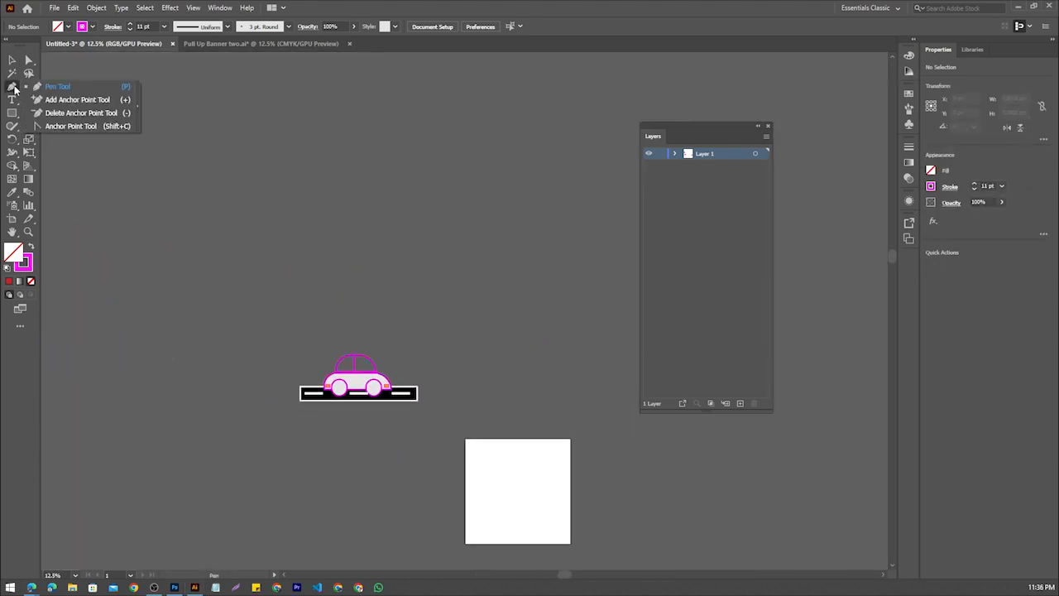
click(60, 92)
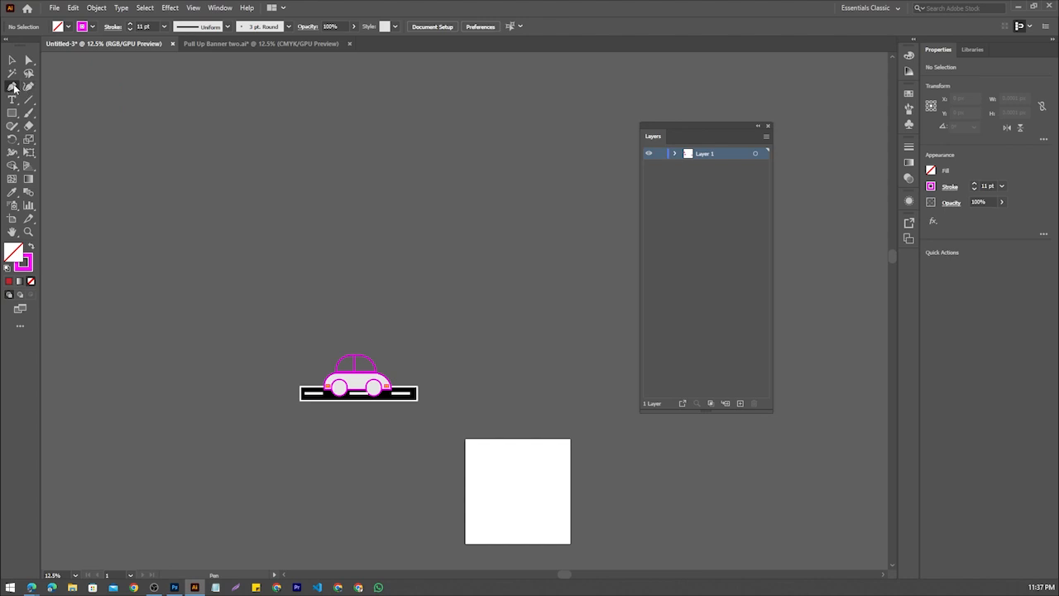
click(12, 88)
drag(14, 89, 73, 89)
scroll(250, 241, up, 2)
scroll(251, 241, down, 2)
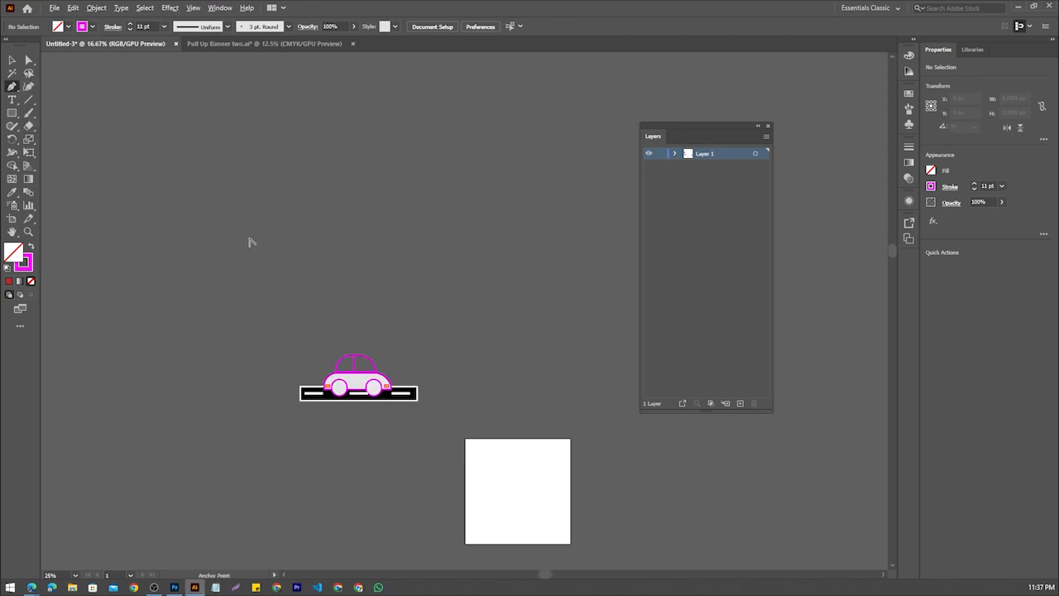
drag(250, 242, 99, 303)
click(160, 211)
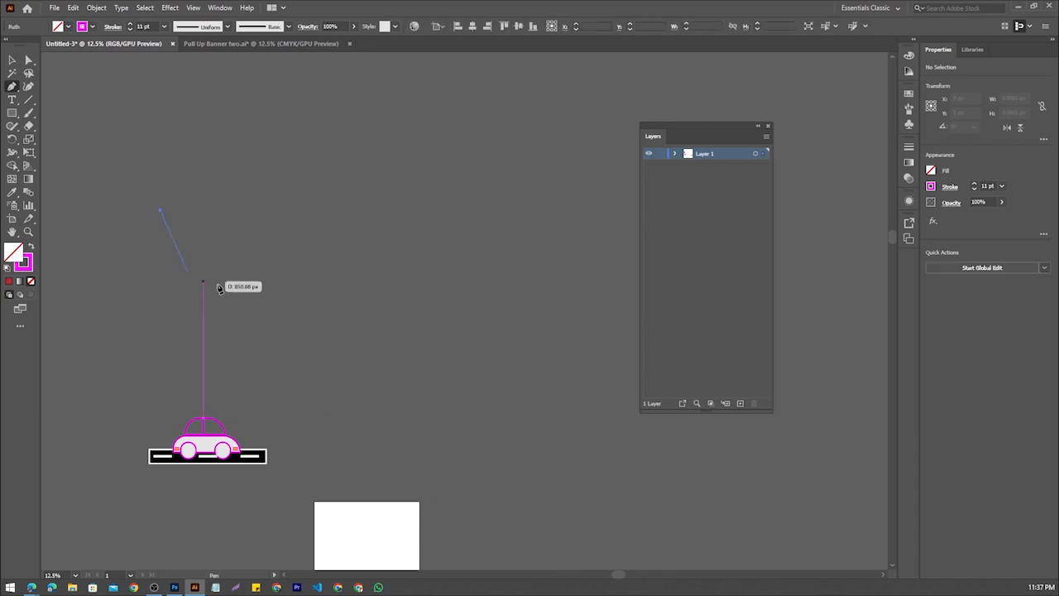
drag(300, 280, 393, 248)
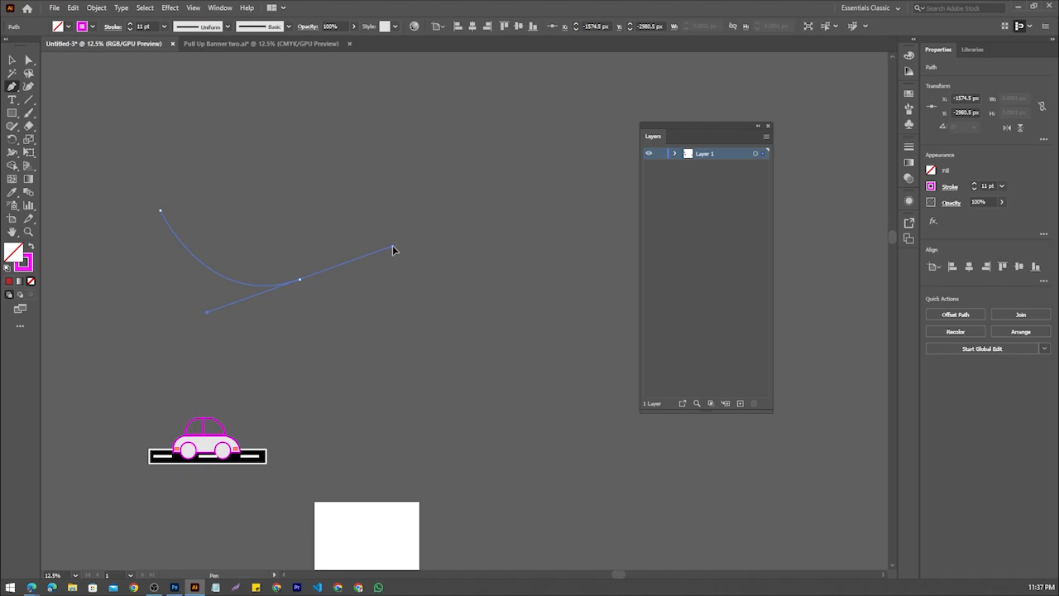
Capture the area around the curve with the screenshot tool, mark its anchor points and handle ends in red, and discard the capture
key(Print)
drag(139, 180, 485, 364)
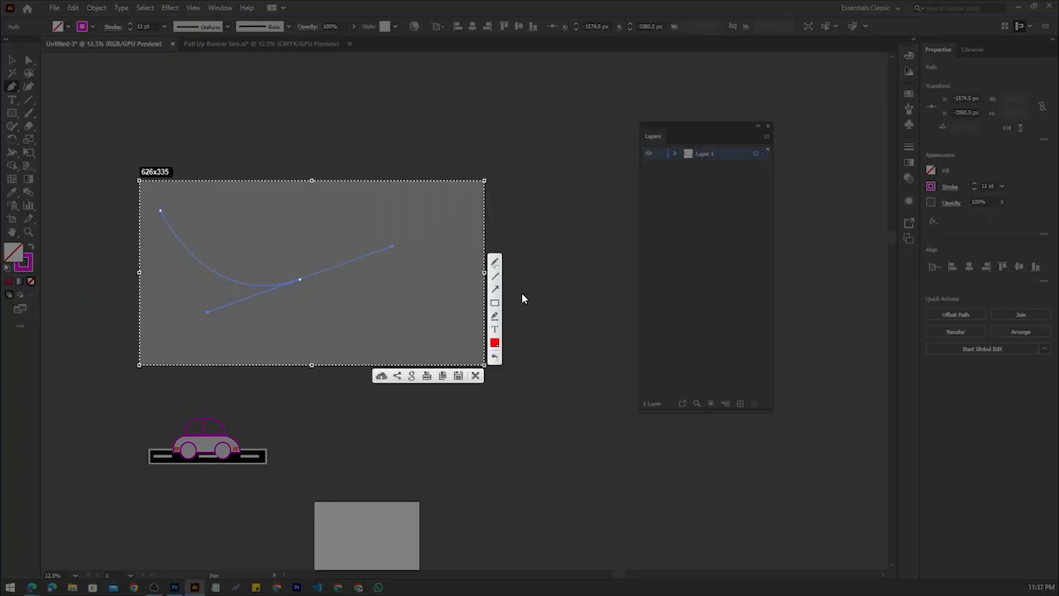
drag(301, 277, 298, 284)
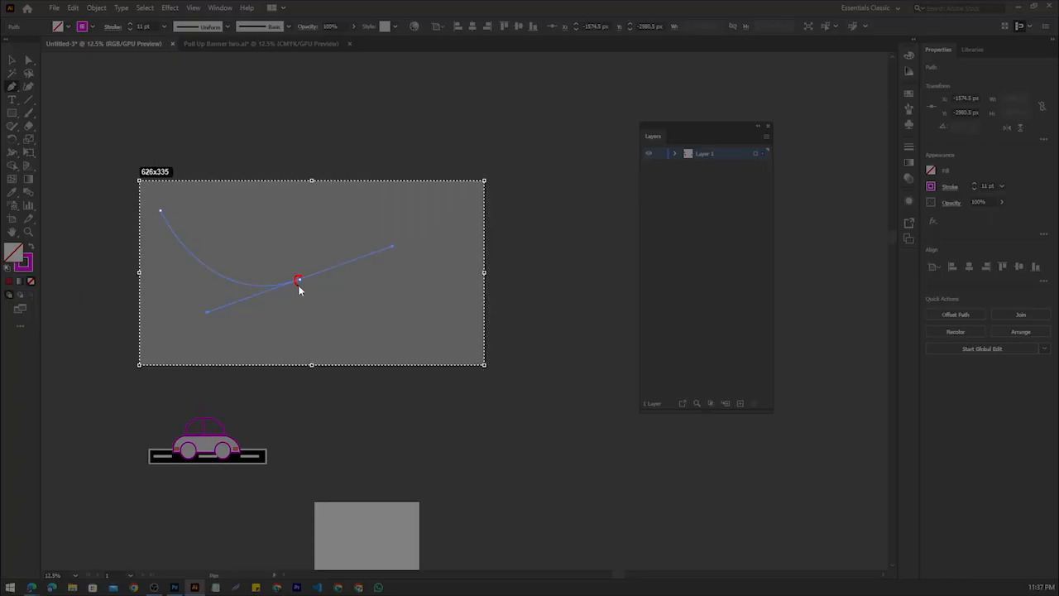
mouse_move(156, 201)
mouse_down()
mouse_move(168, 207)
mouse_move(145, 207)
mouse_up()
mouse_move(389, 243)
mouse_down()
mouse_move(388, 258)
mouse_move(392, 247)
mouse_up()
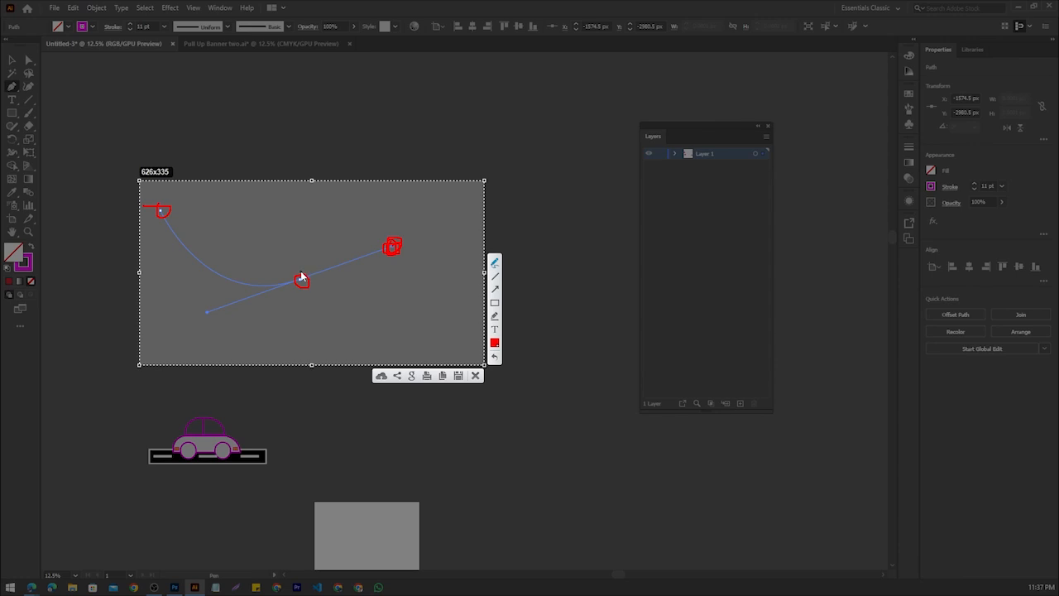
mouse_move(301, 280)
mouse_down()
mouse_move(300, 296)
mouse_move(288, 281)
mouse_up()
mouse_move(203, 310)
mouse_down()
mouse_move(234, 309)
mouse_move(200, 300)
mouse_move(213, 325)
mouse_move(235, 318)
mouse_move(211, 305)
mouse_move(187, 312)
mouse_up()
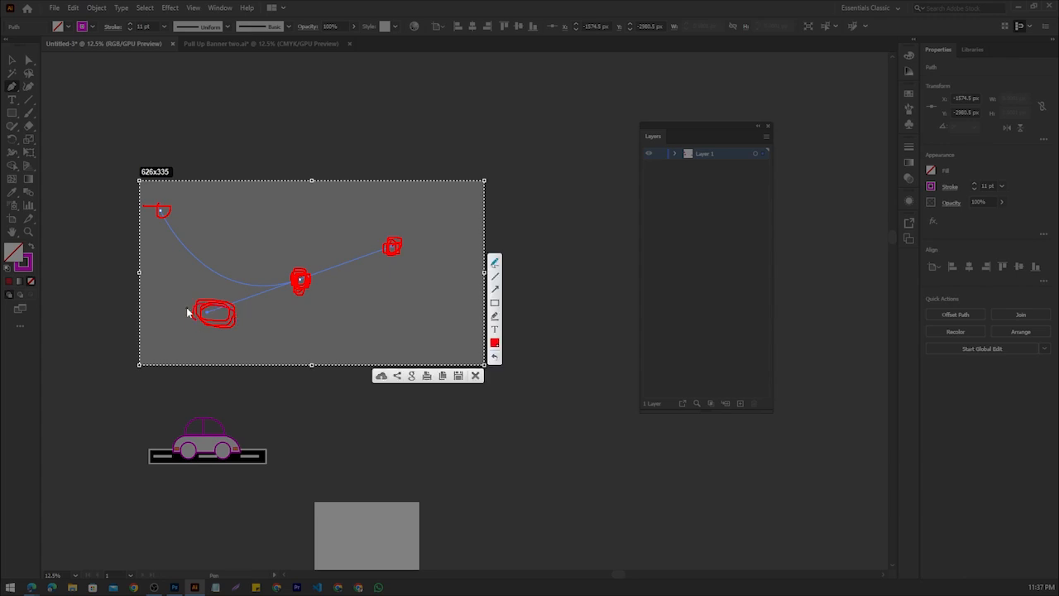
click(475, 374)
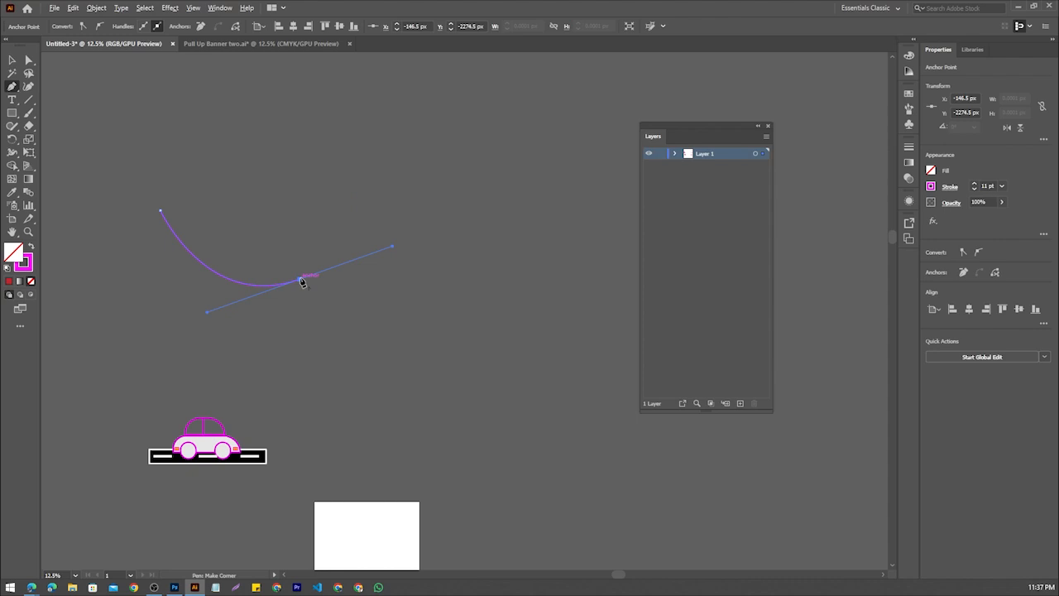
Continue the curve with further curved anchor points around the area above the car and close the path at its starting point
mouse_move(333, 219)
mouse_down()
mouse_move(277, 163)
mouse_move(310, 164)
mouse_move(322, 190)
mouse_move(315, 201)
mouse_move(279, 194)
mouse_move(335, 222)
mouse_up()
click(324, 175)
drag(305, 121, 215, 107)
drag(201, 106, 103, 149)
drag(95, 177, 104, 221)
drag(110, 232, 114, 245)
drag(126, 261, 133, 269)
drag(148, 263, 148, 234)
click(160, 211)
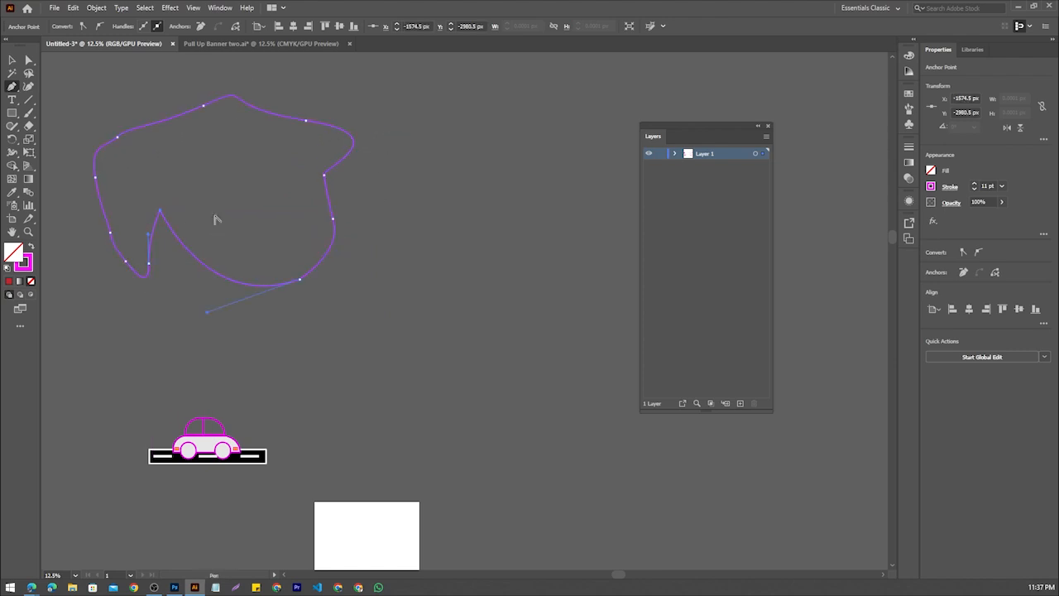
Fill the closed freeform shape with bright red FF0B0B
scroll(215, 220, up, 3)
scroll(215, 221, down, 5)
scroll(228, 220, up, 1)
scroll(521, 224, up, 2)
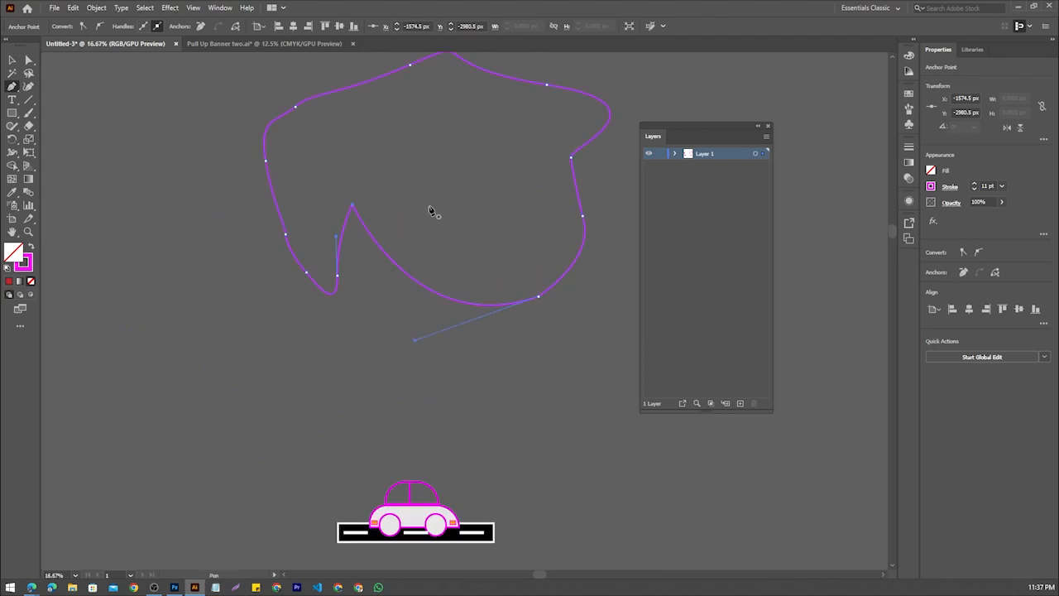
drag(430, 210, 355, 240)
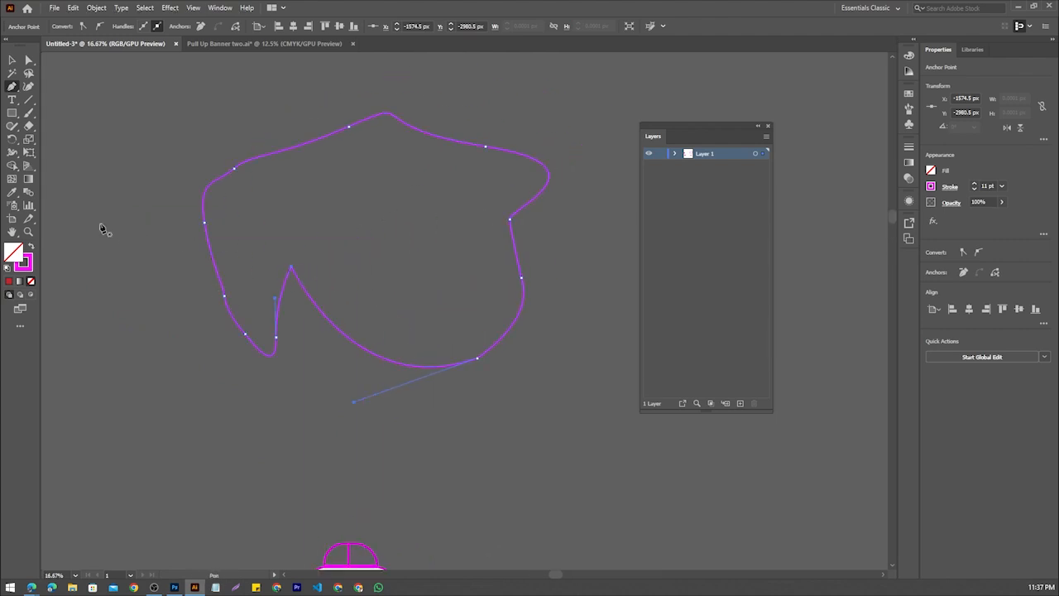
click(14, 113)
click(13, 87)
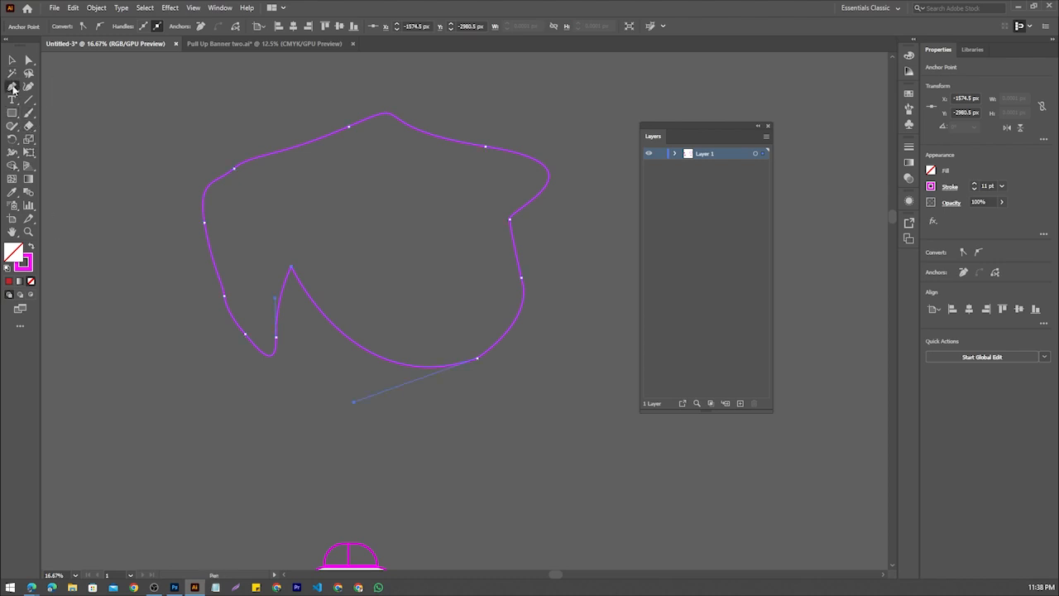
double_click(14, 263)
drag(295, 267, 297, 255)
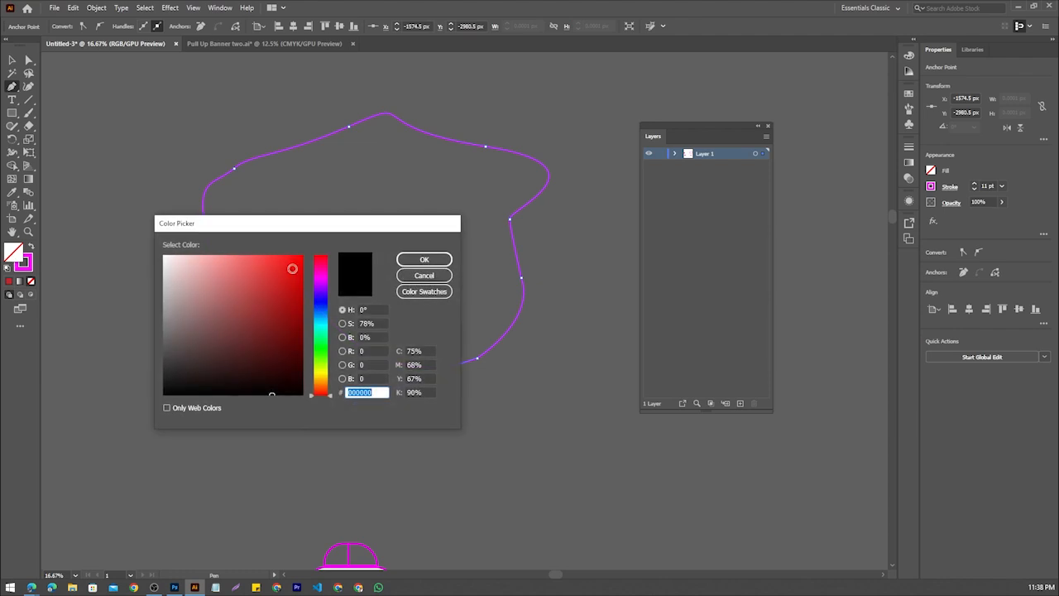
click(420, 260)
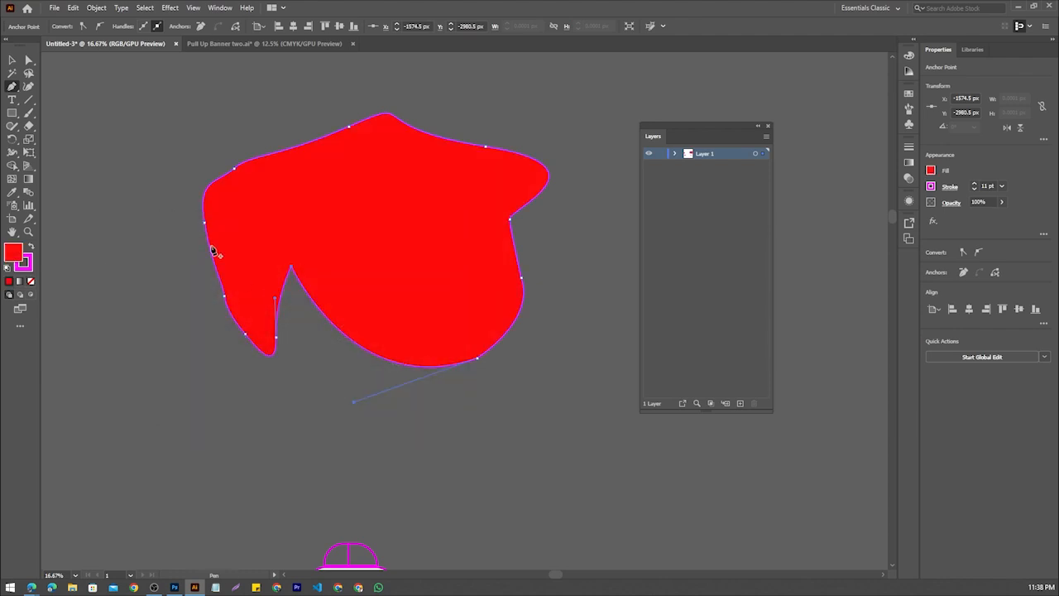
Set the freeform shape's stroke colour to dark purple 3C103D
double_click(28, 261)
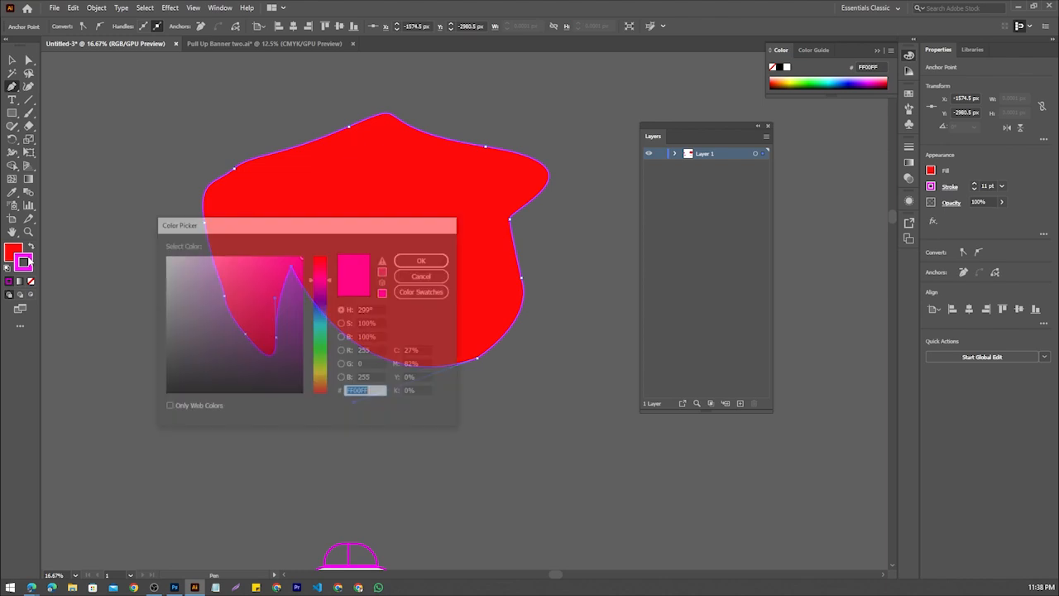
click(267, 362)
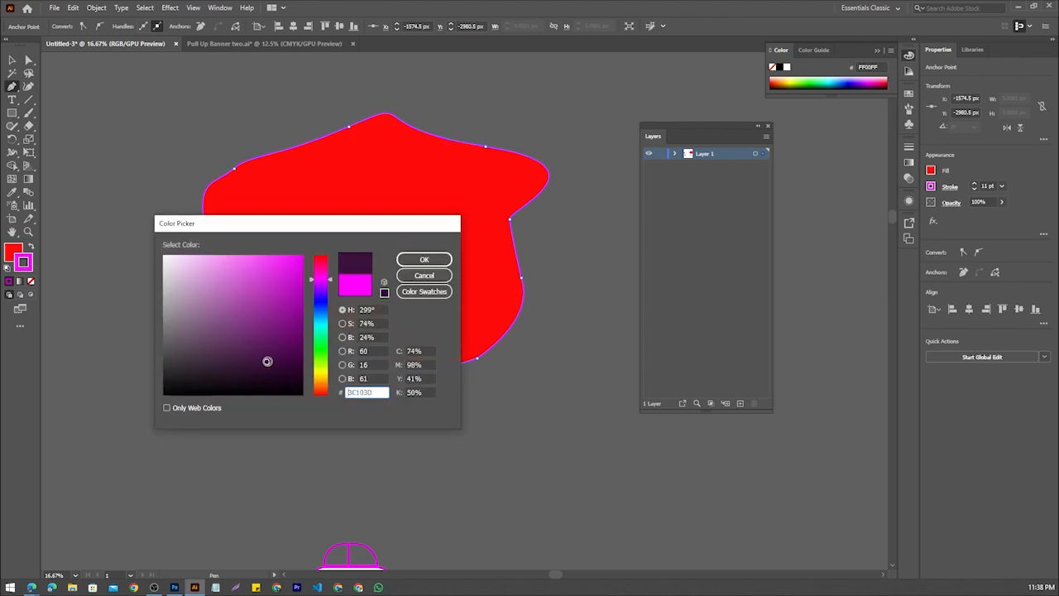
click(445, 263)
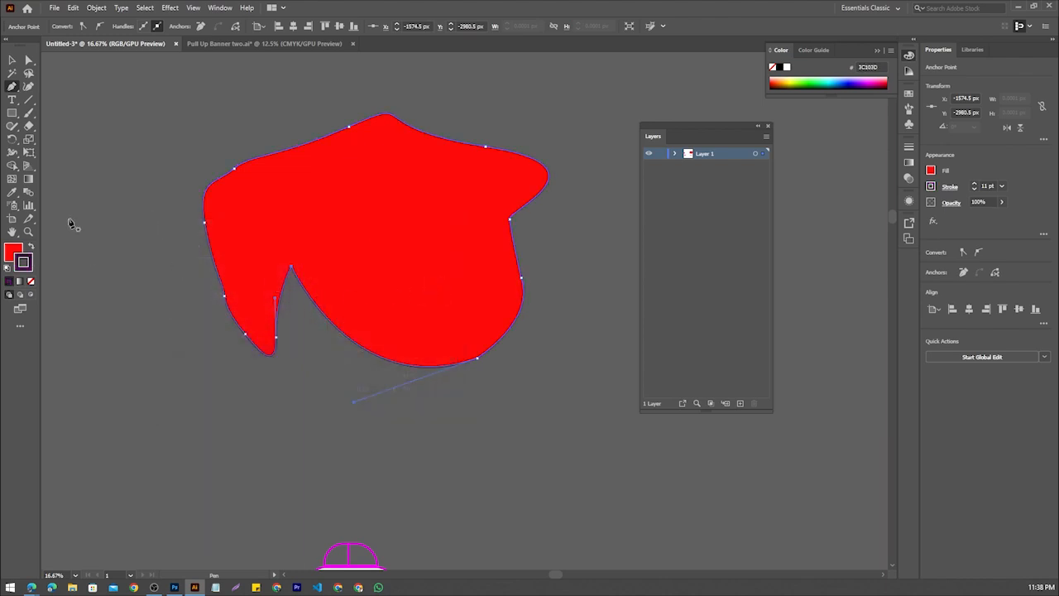
Change the freeform shape's fill colour to dark red 771919
double_click(13, 252)
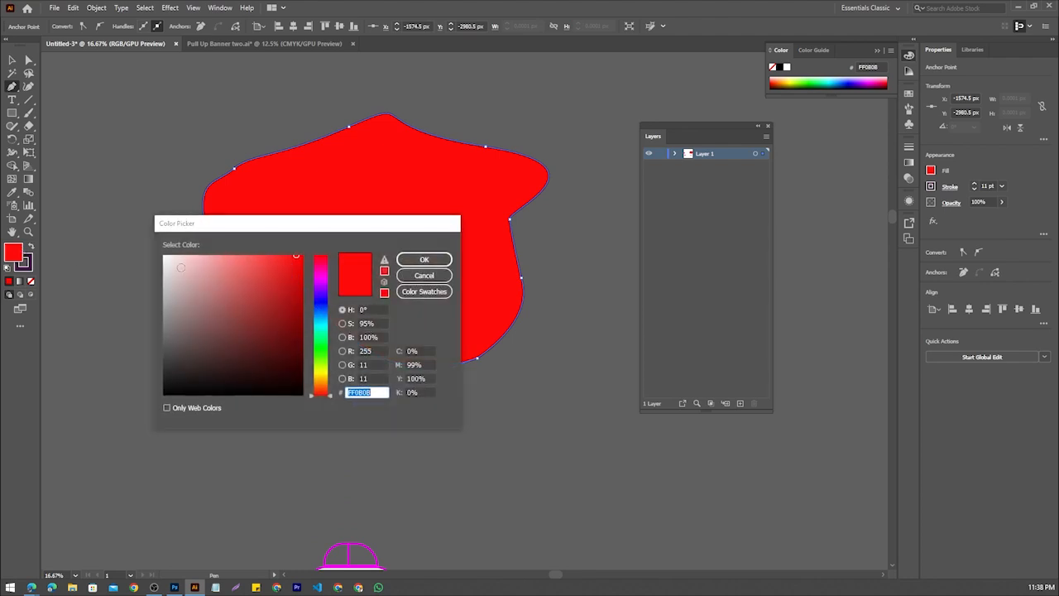
drag(267, 286, 274, 328)
click(424, 259)
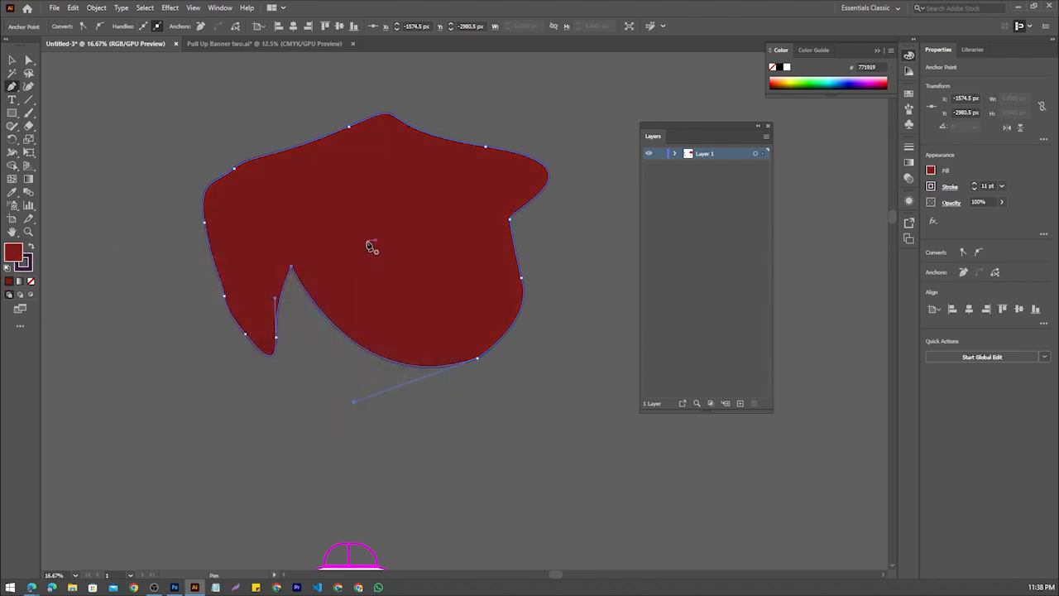
Select the dark red shape with the Selection tool and move it down and slightly left, closer to the car
click(12, 59)
click(171, 294)
drag(403, 252, 358, 332)
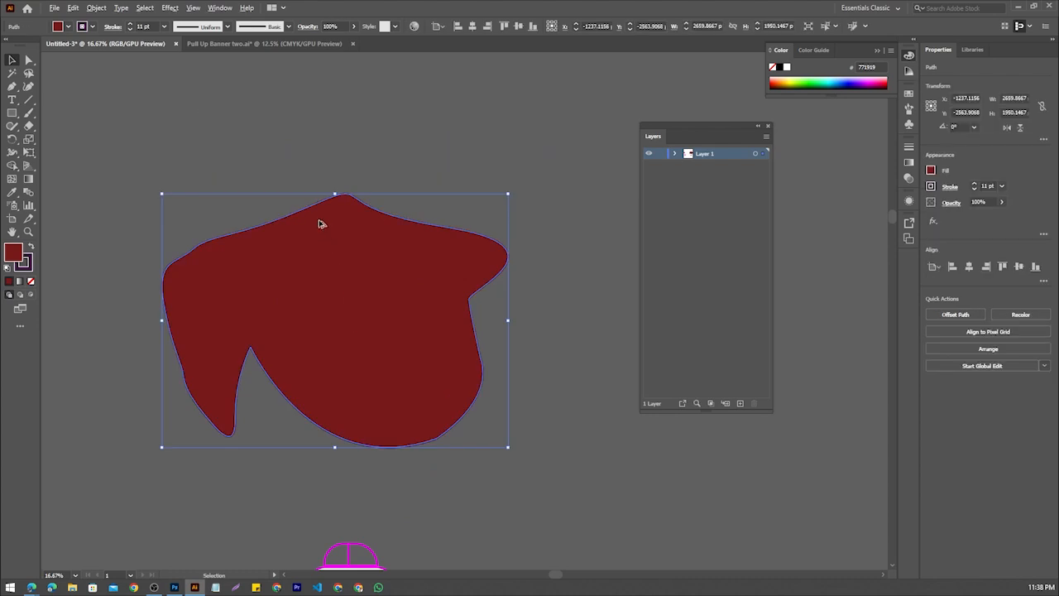
Try to add an anchor point on the sloping upper-left edge of the dark red shape with the Add Anchor Point tool
scroll(319, 224, down, 2)
scroll(356, 235, up, 2)
click(13, 86)
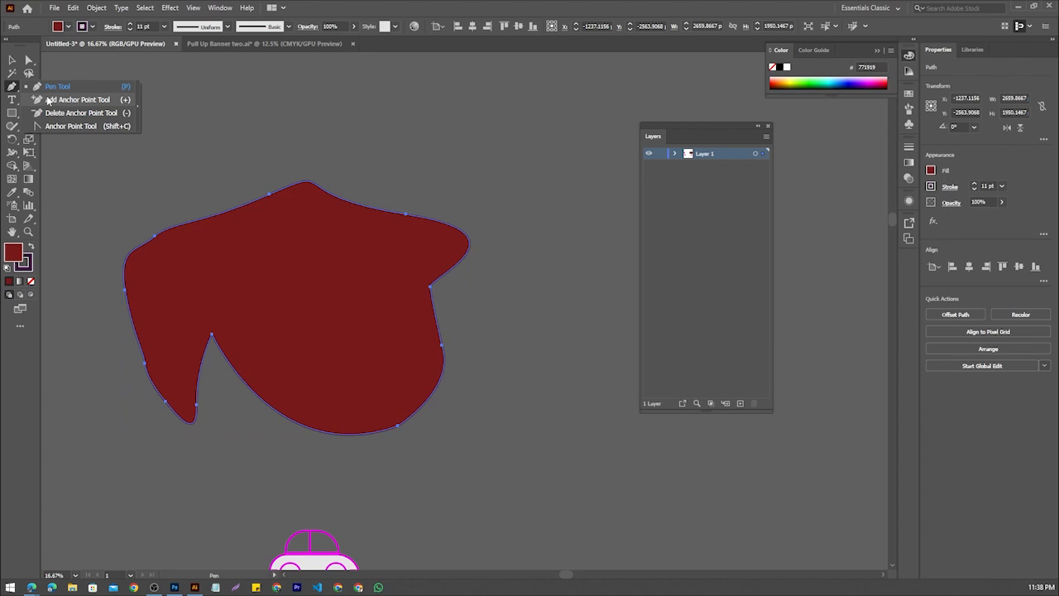
click(48, 99)
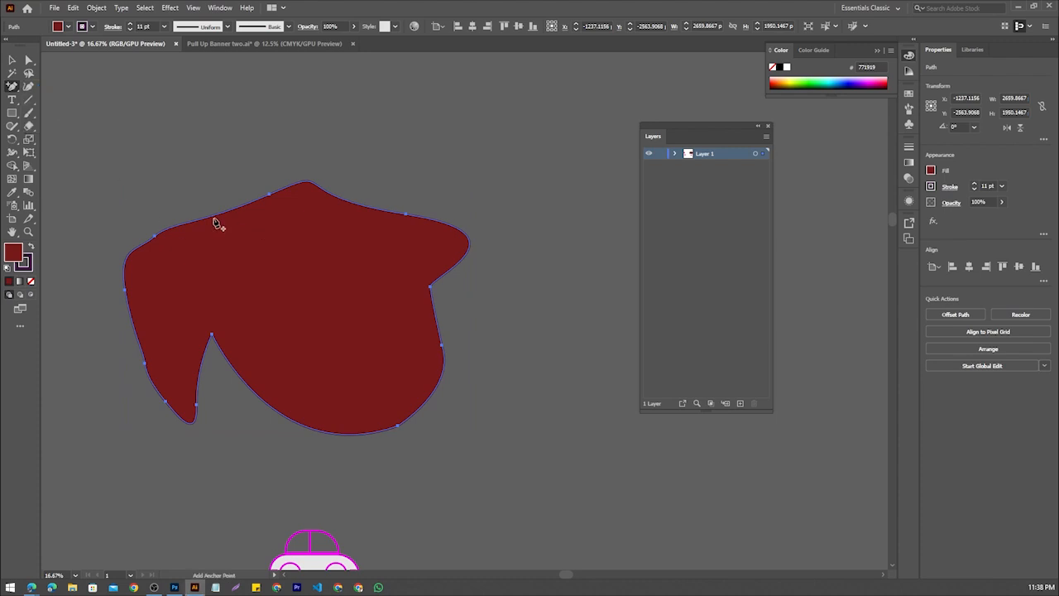
click(12, 88)
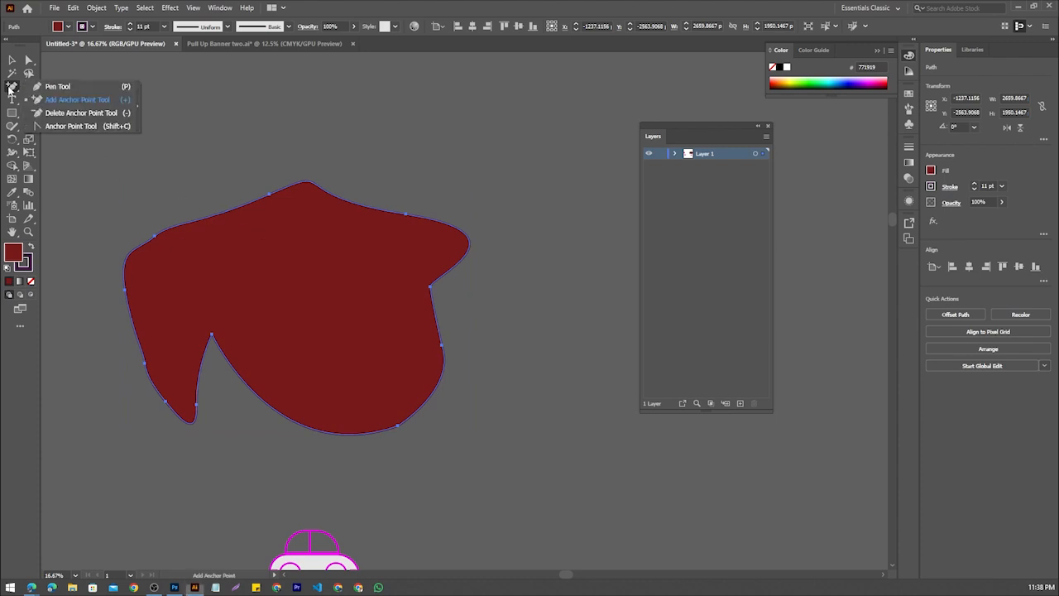
click(74, 103)
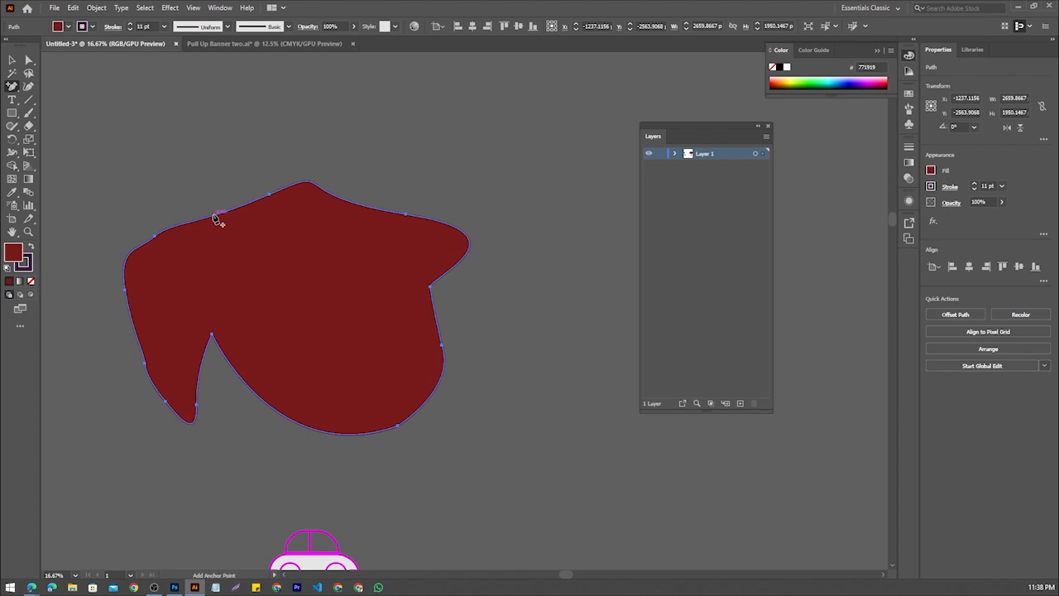
click(215, 219)
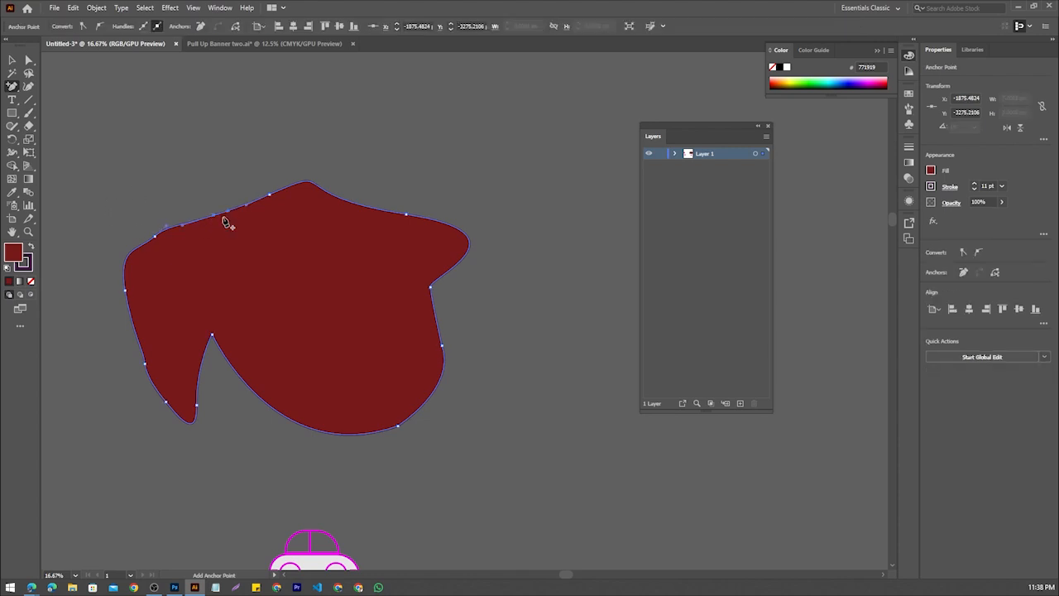
scroll(221, 220, up, 5)
scroll(219, 216, down, 2)
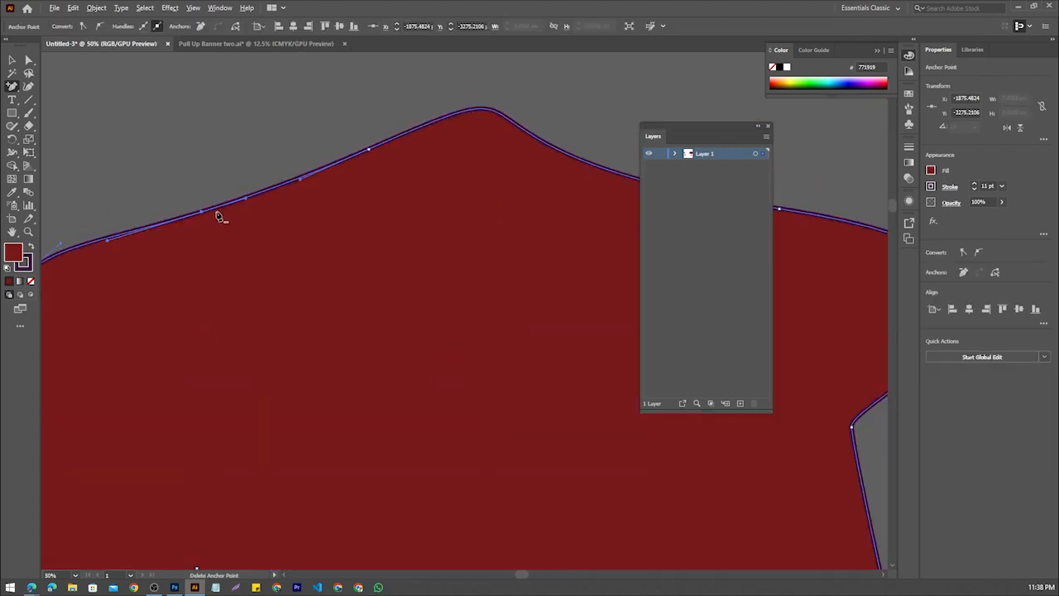
Reselect the whole shape and add an anchor point on its upper edge, just right of the peak
click(12, 59)
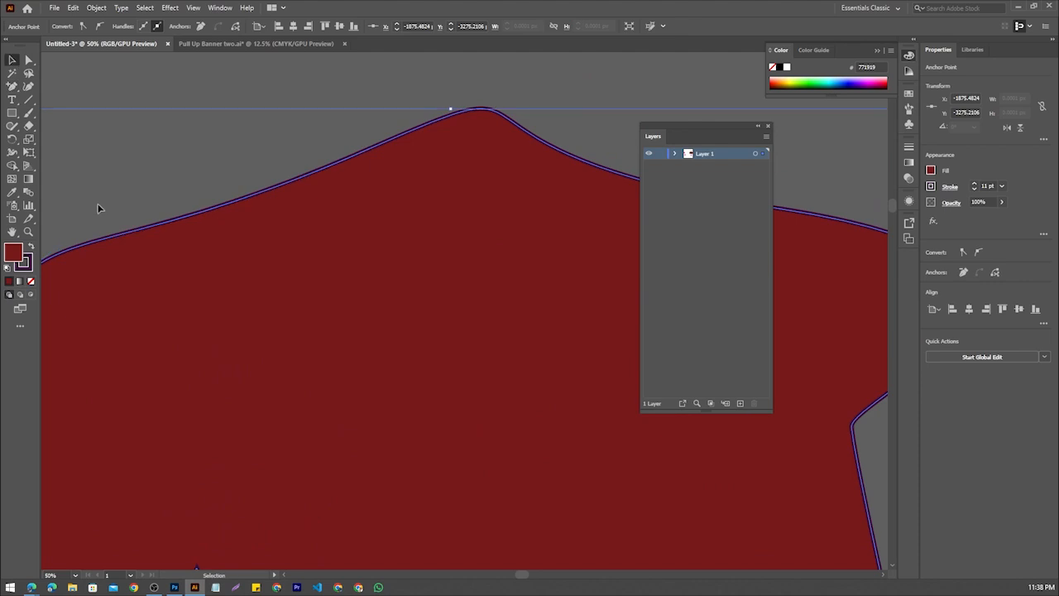
click(232, 229)
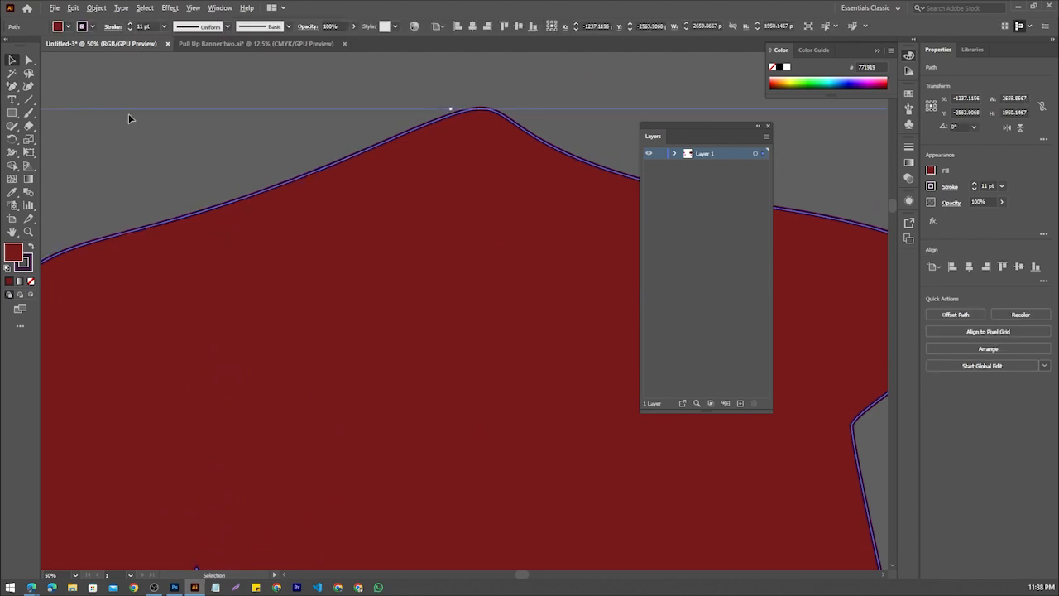
scroll(133, 117, down, 1)
click(11, 86)
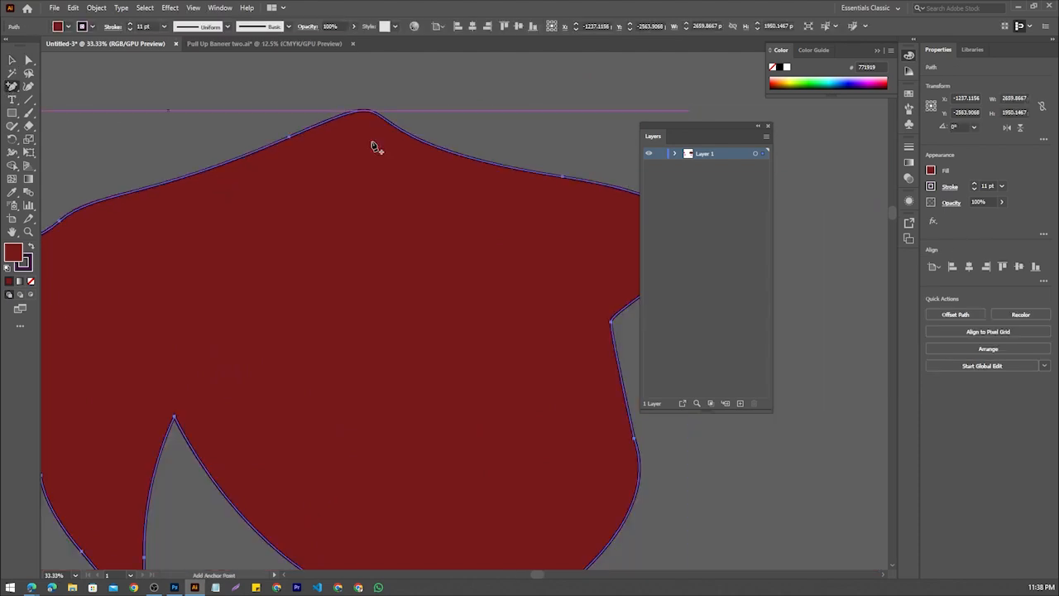
click(477, 160)
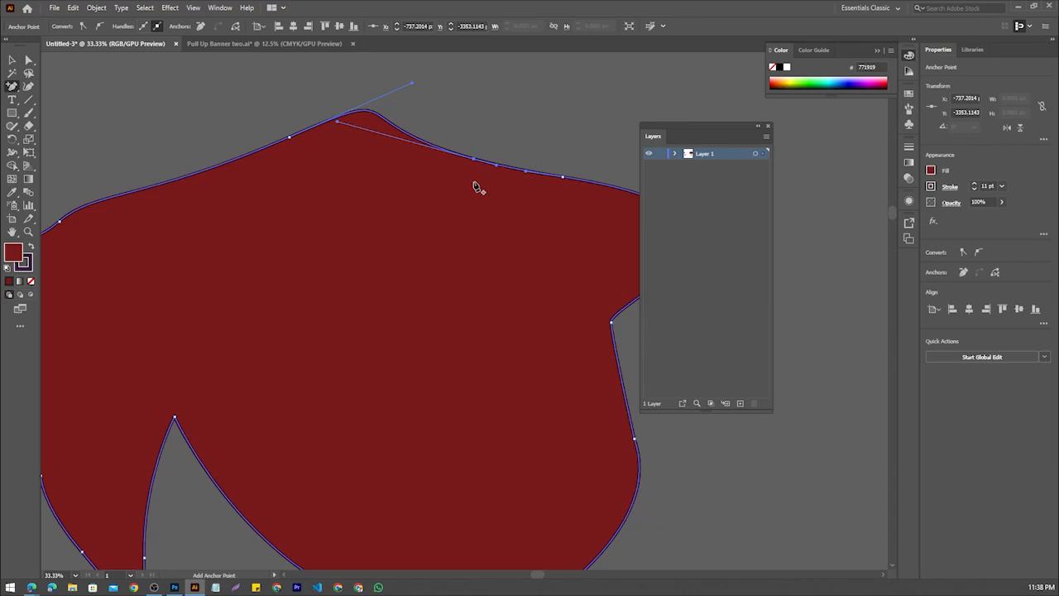
Capture the area around the peak, mark the new anchor point's handles in red, and close the capture without saving
key(Print)
drag(396, 119, 535, 195)
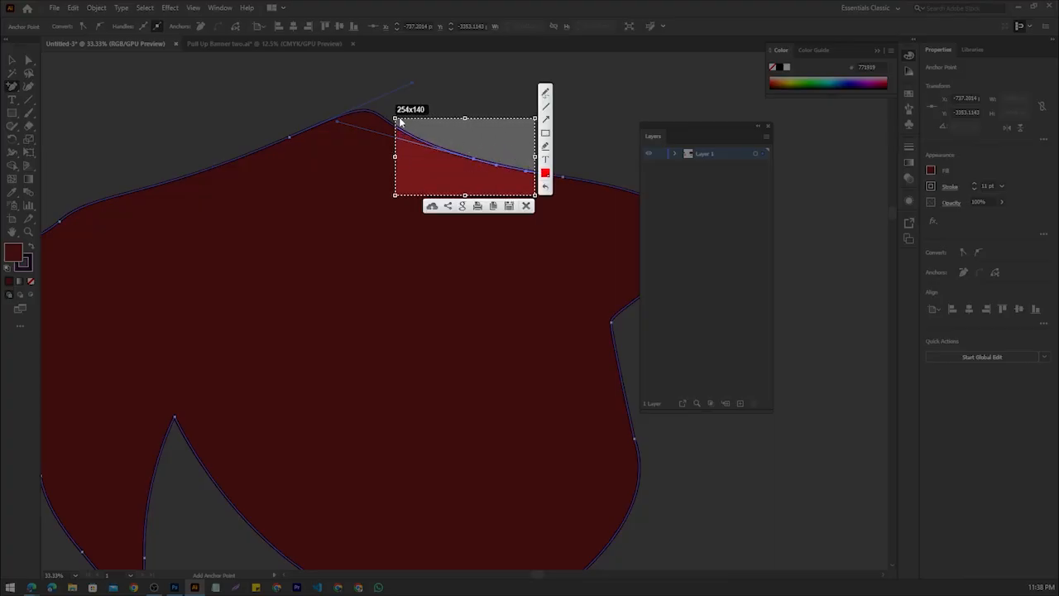
drag(394, 117, 234, 101)
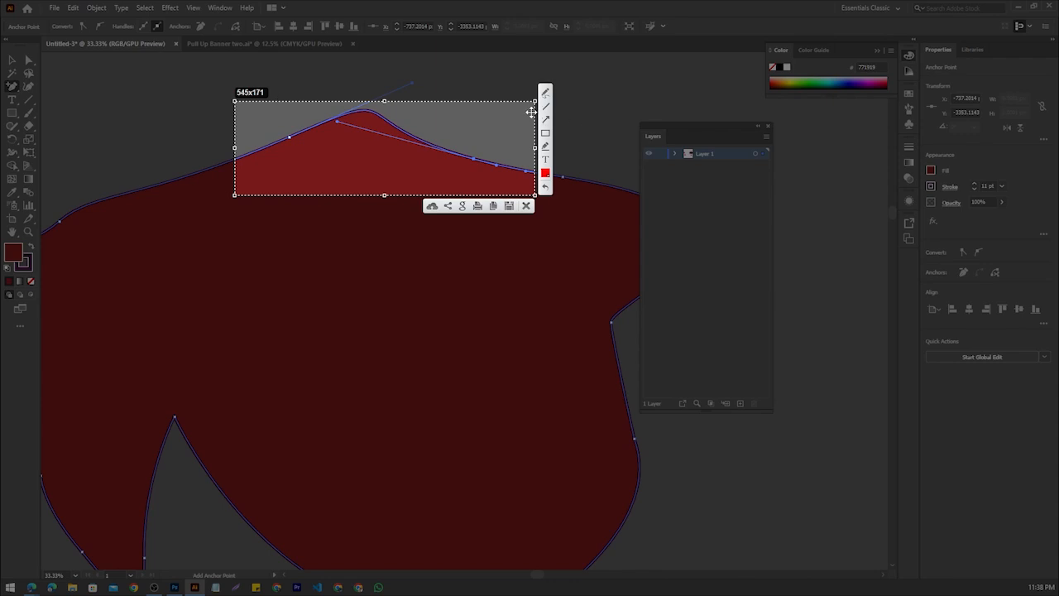
drag(339, 115, 330, 126)
drag(487, 152, 490, 172)
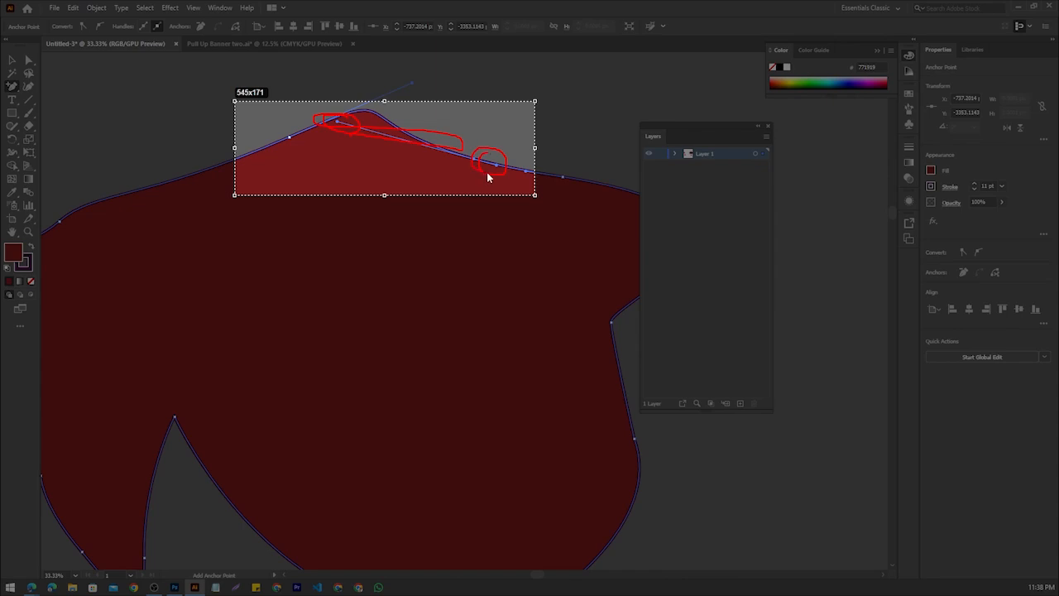
click(528, 206)
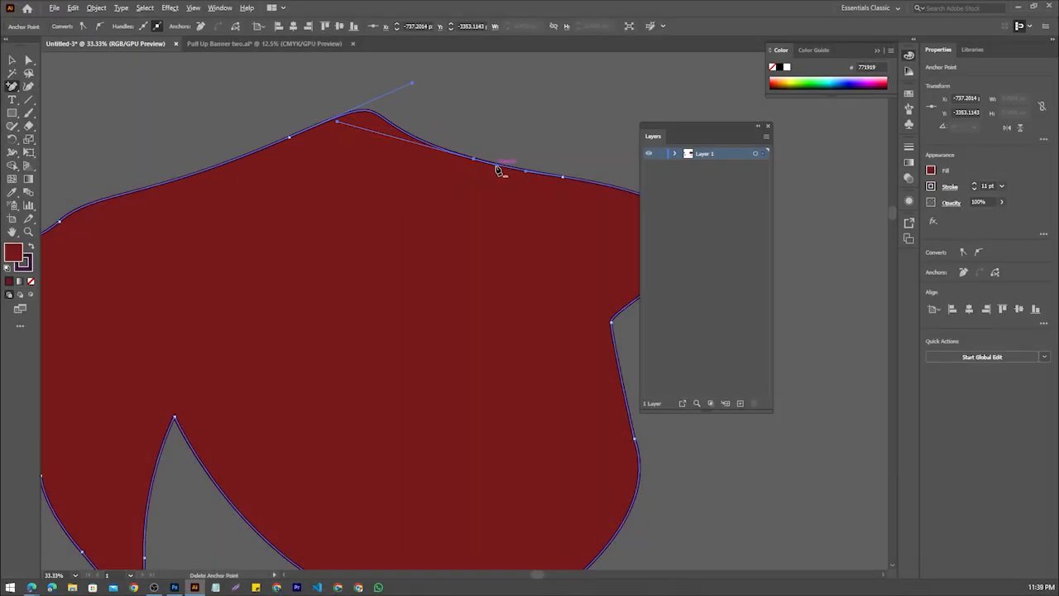
Use the Direct Selection tool to swing the new anchor point's right-hand handle up and outward, forming a second bump on the upper edge
click(498, 172)
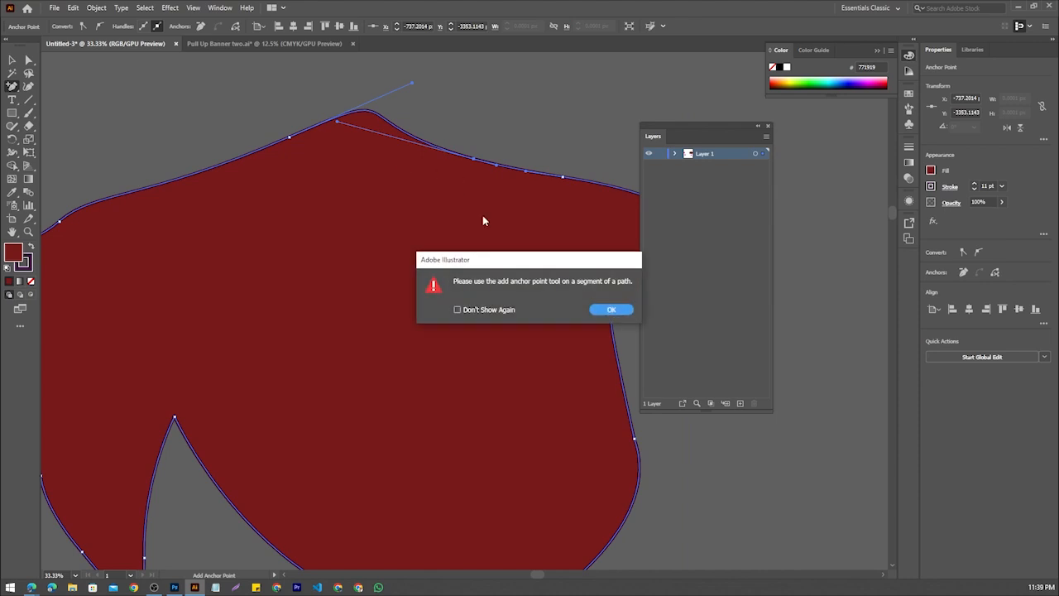
click(612, 310)
click(28, 61)
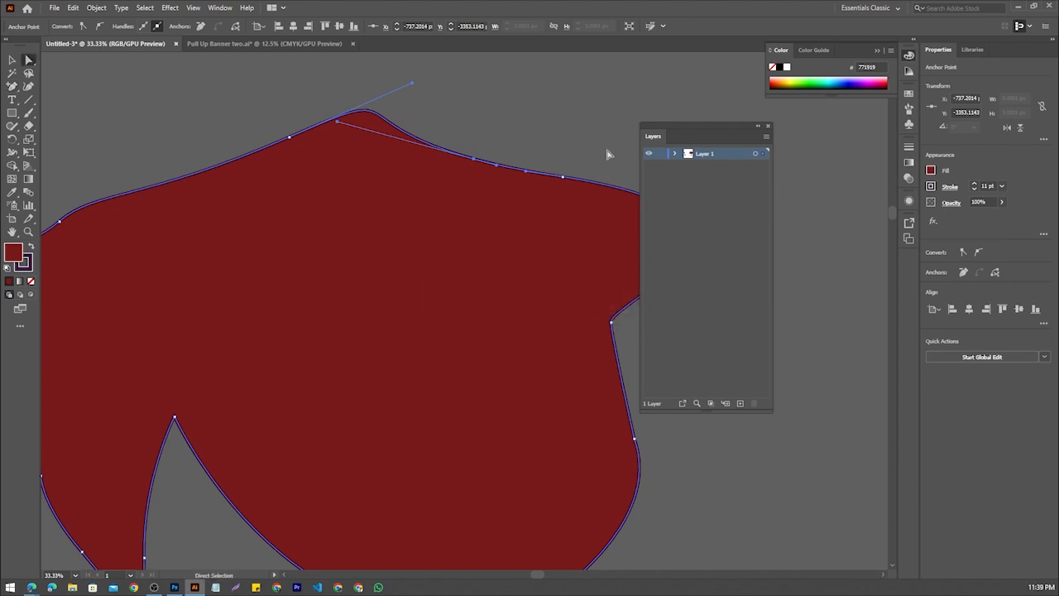
click(475, 161)
click(551, 174)
drag(497, 169, 571, 107)
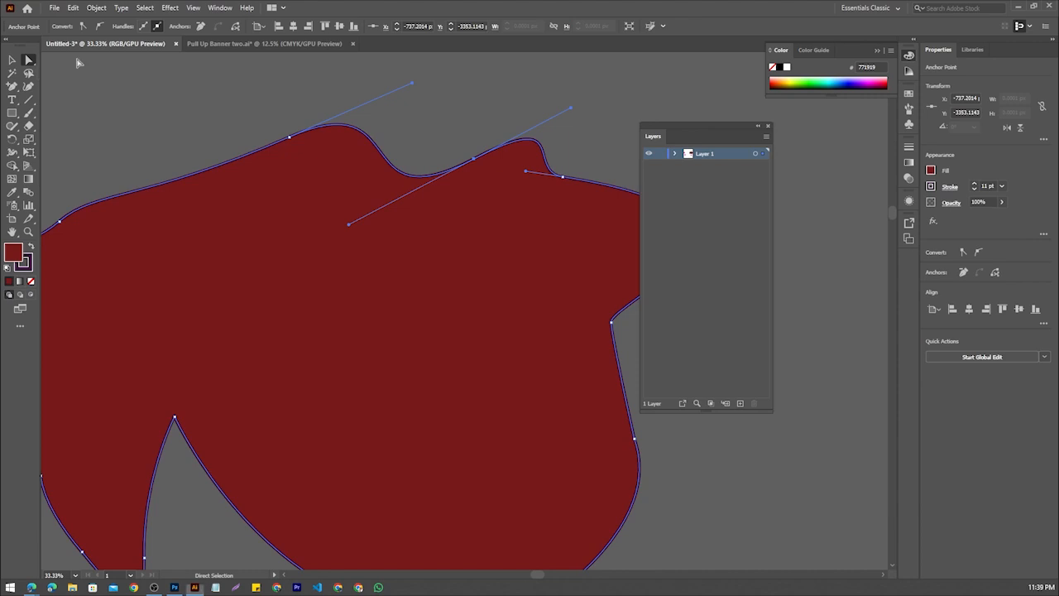
Adjust both direction handles of the anchor point left of the peak to reshape the upper-left curve and the first bump
drag(415, 86, 358, 91)
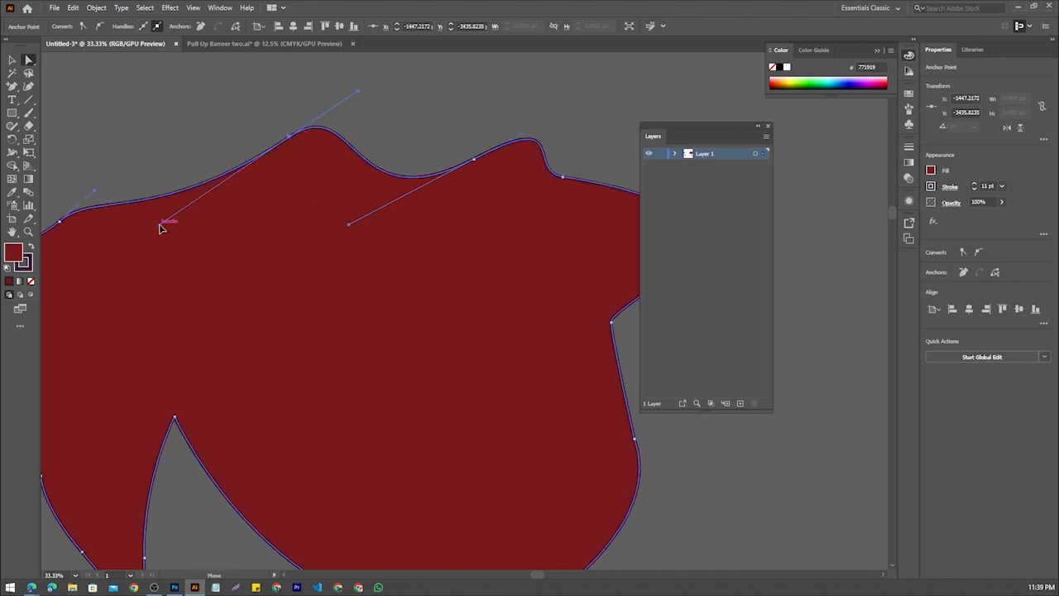
drag(159, 225, 120, 121)
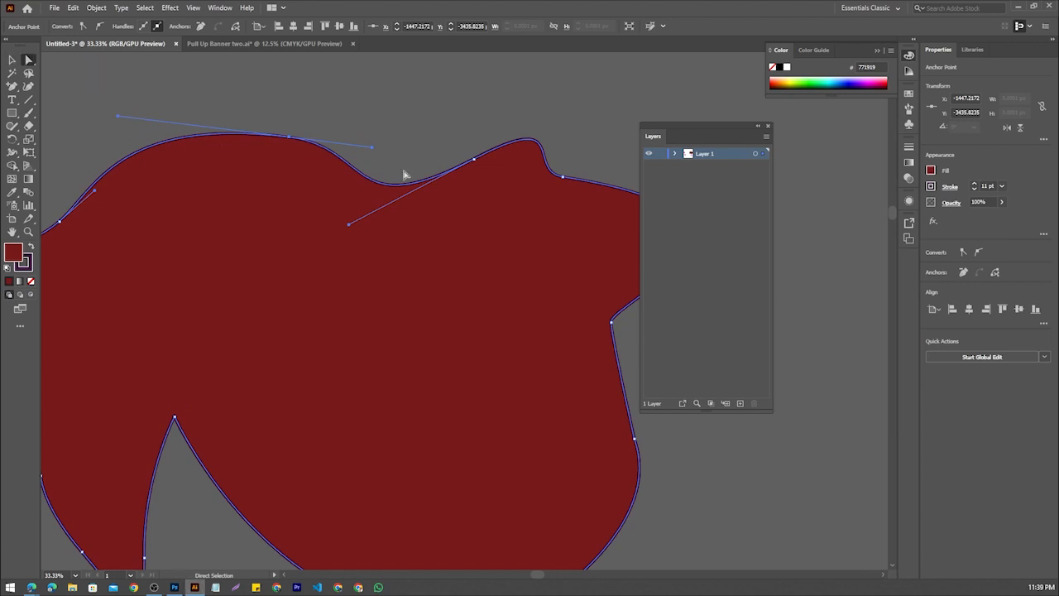
drag(372, 149, 361, 78)
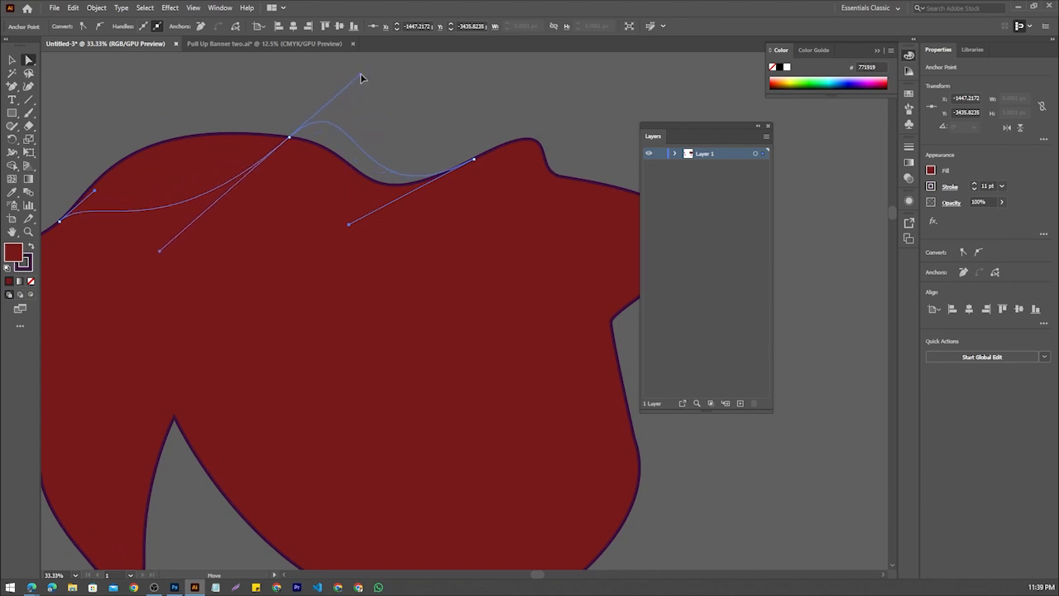
Bend the curve on the left side of the lower notch and move the notch's corner anchor point right and slightly up
scroll(409, 182, down, 2)
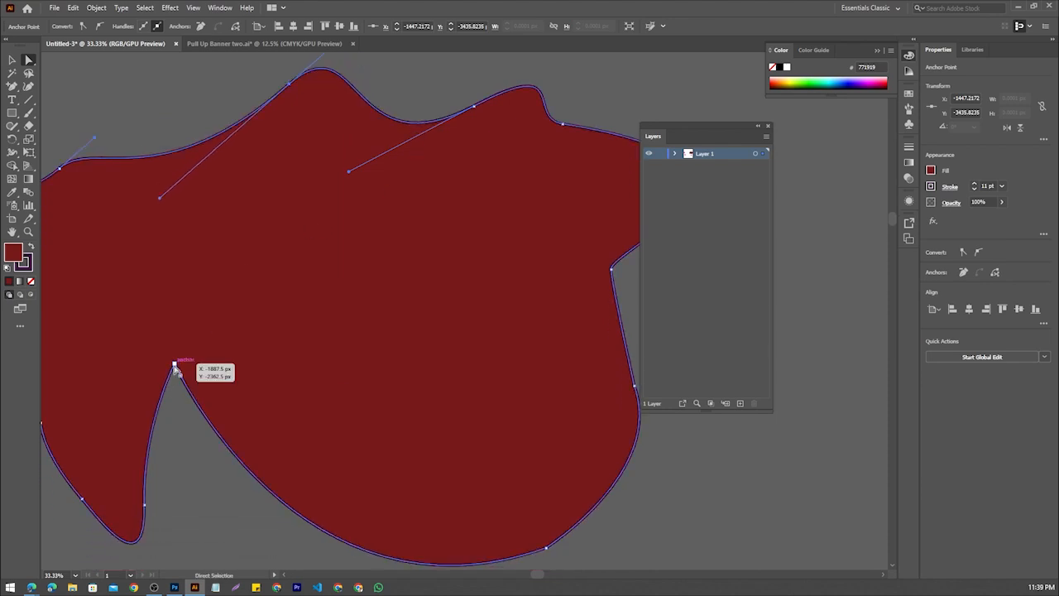
click(173, 364)
drag(142, 431, 190, 427)
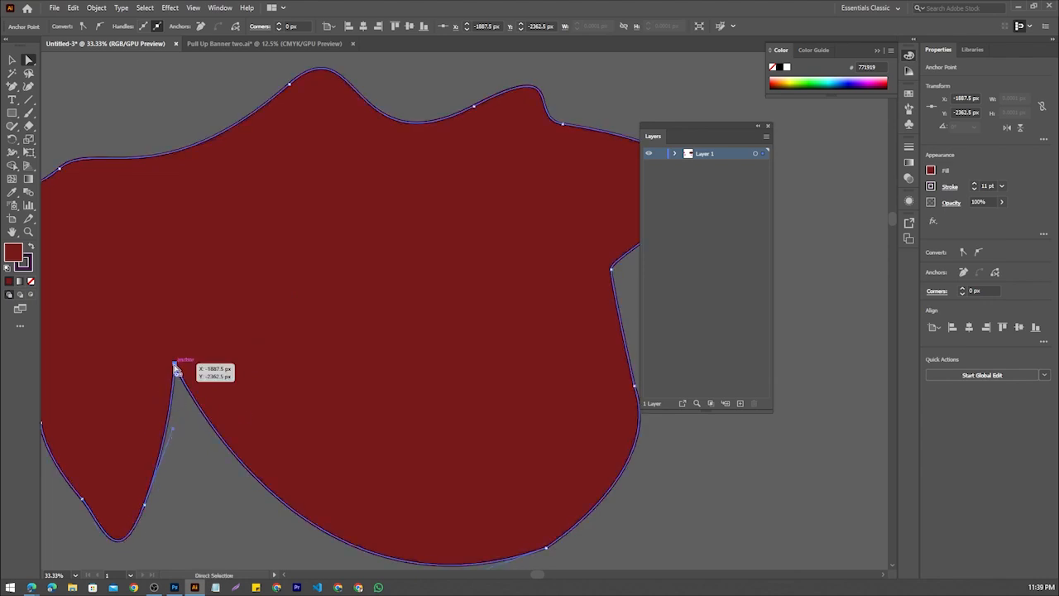
drag(175, 366, 279, 408)
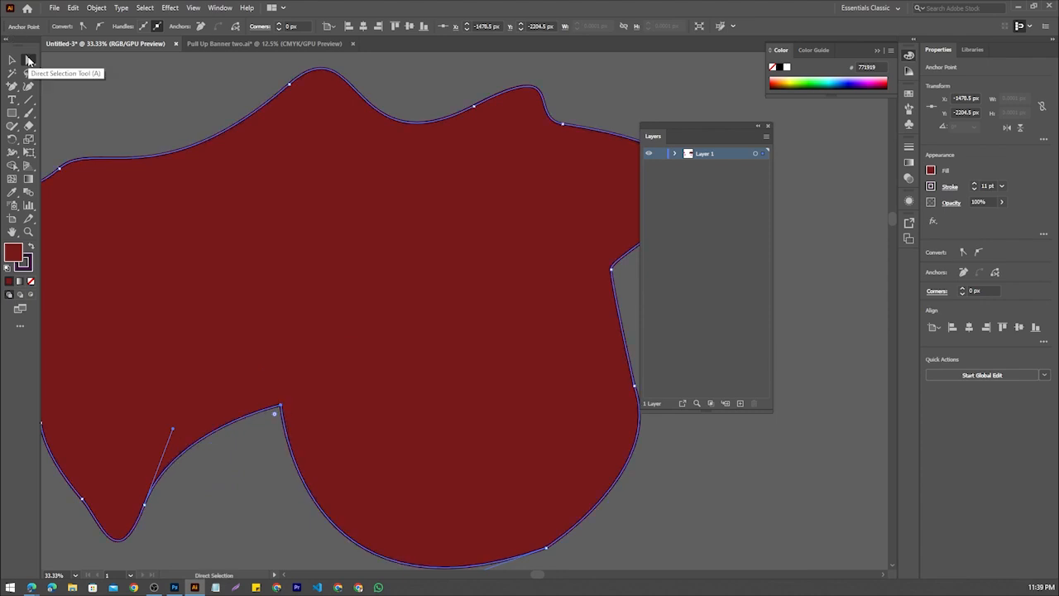
click(281, 404)
drag(281, 404, 242, 350)
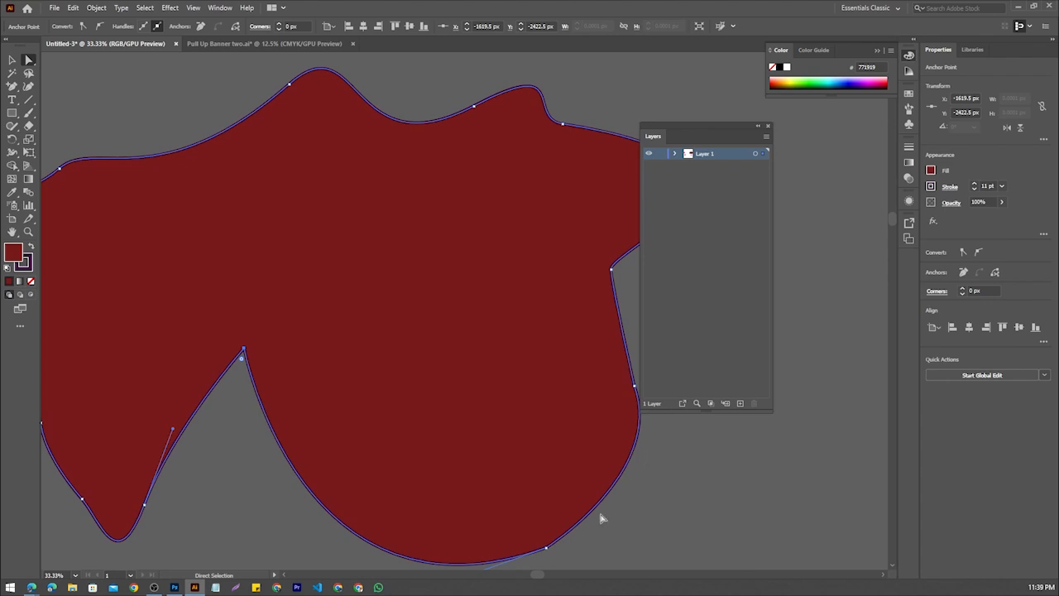
Move the entire shape slightly right and up with the Selection tool
scroll(579, 524, down, 2)
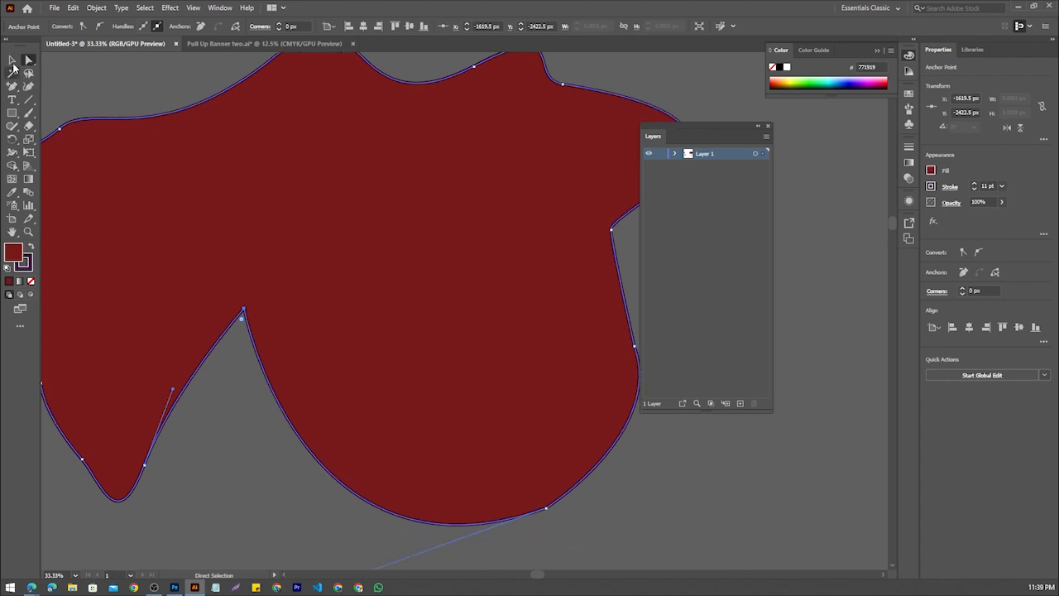
click(13, 68)
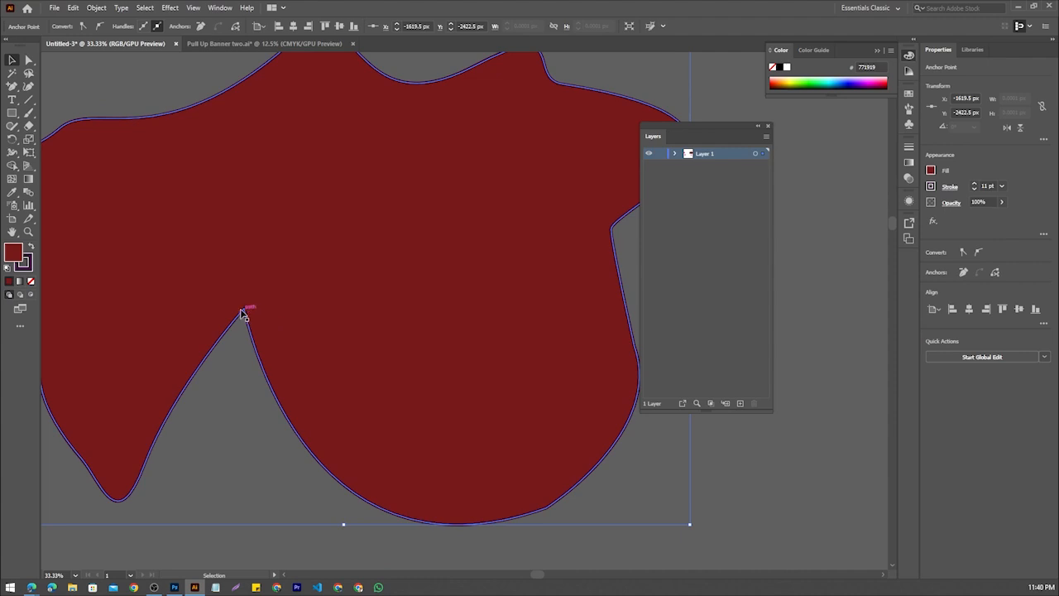
drag(288, 324, 335, 310)
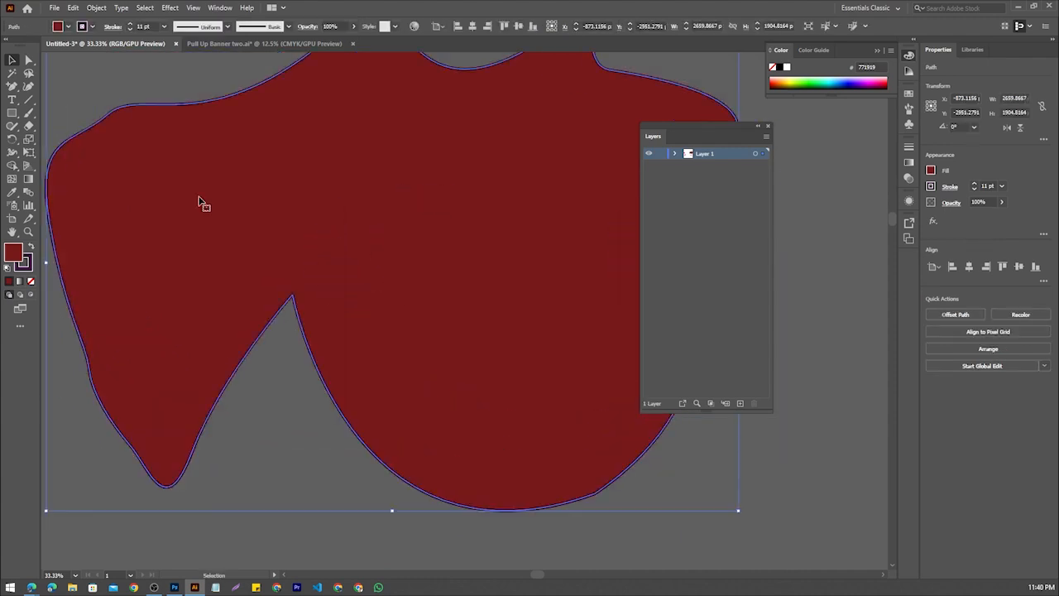
Reshape both sides of the lower notch with the Direct Selection tool, bowing the left side outward and nearly straightening the right side
click(28, 59)
right_click(30, 60)
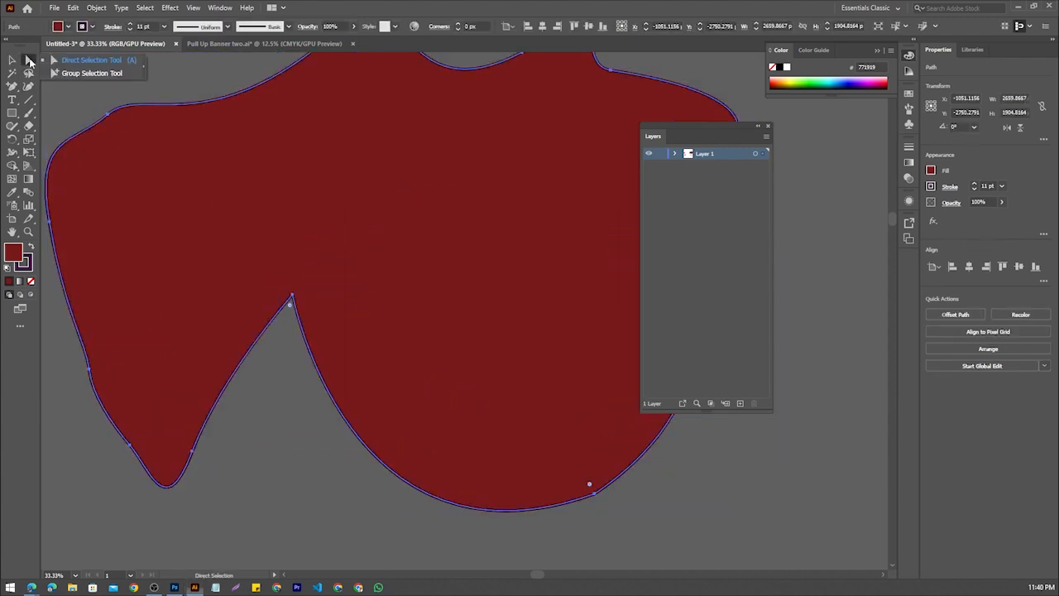
click(60, 61)
click(293, 298)
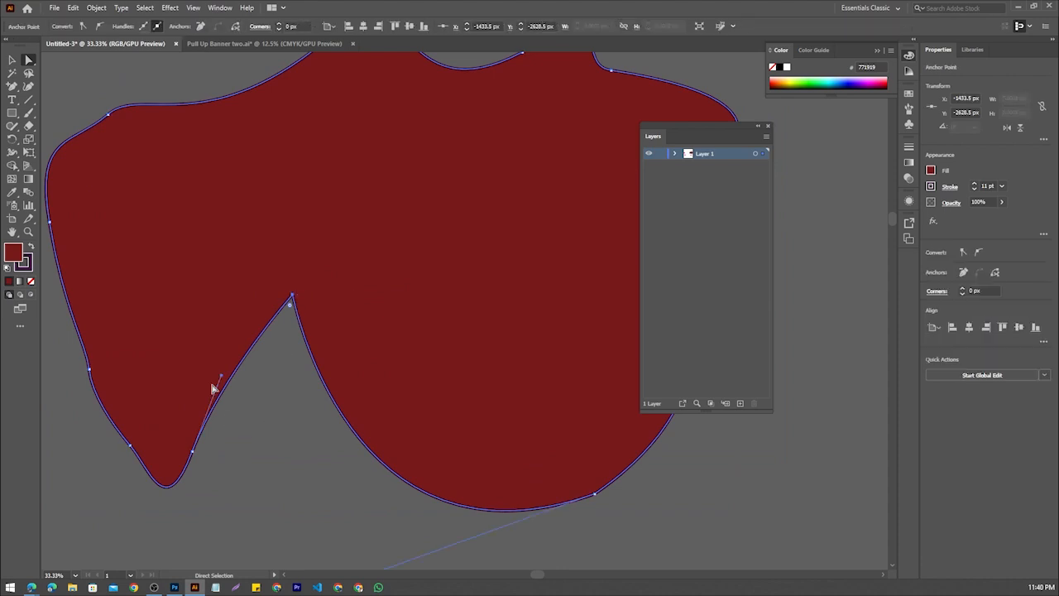
drag(221, 379, 250, 421)
scroll(380, 486, down, 3)
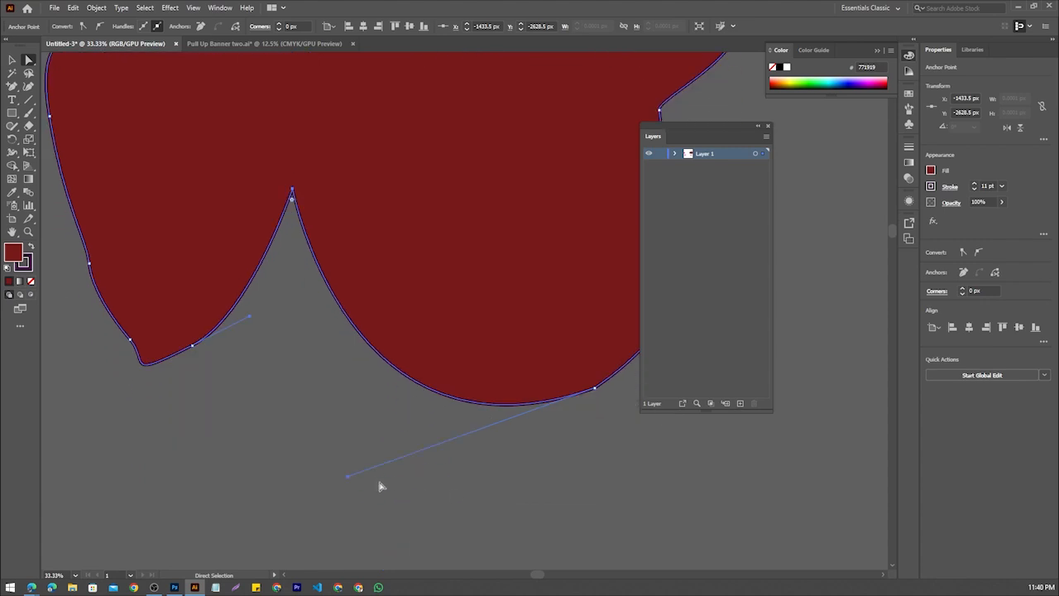
drag(348, 479, 562, 425)
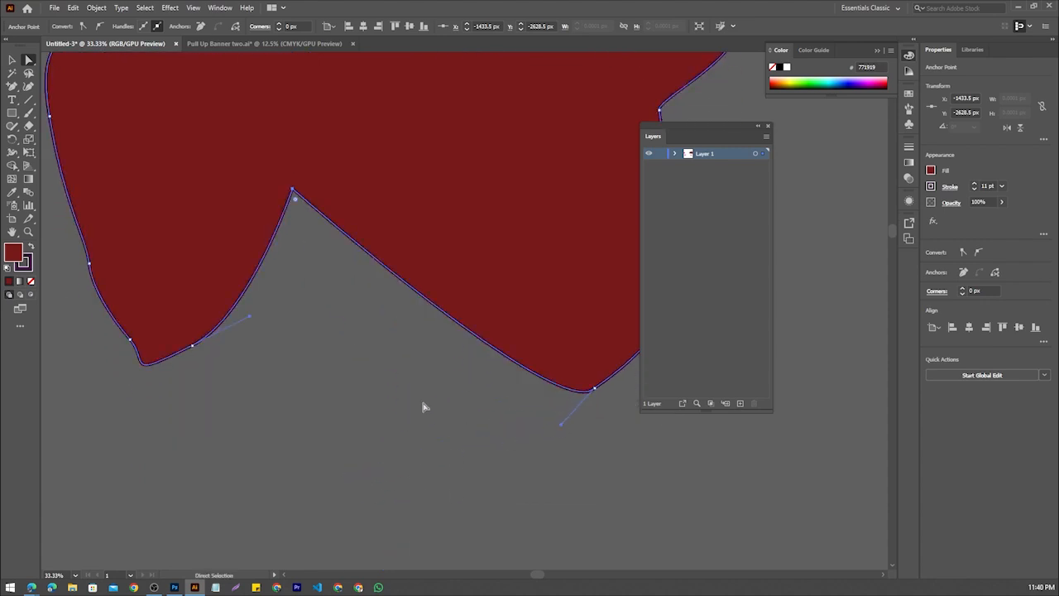
Remove the anchor point left of the first bump on the upper edge with the Delete Anchor Point tool
scroll(423, 405, up, 4)
scroll(423, 405, up, 1)
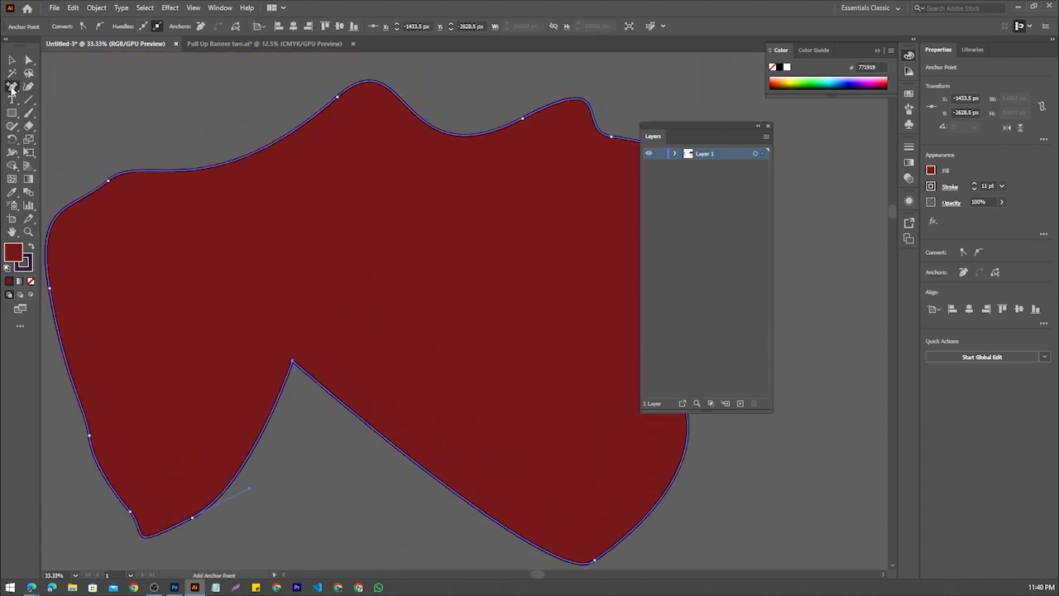
click(11, 86)
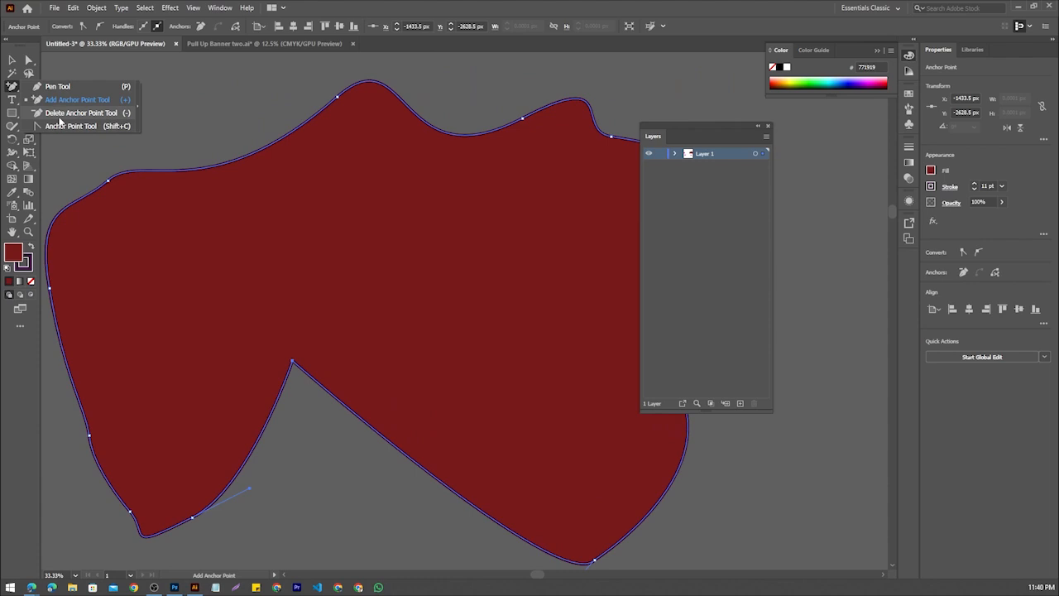
click(62, 114)
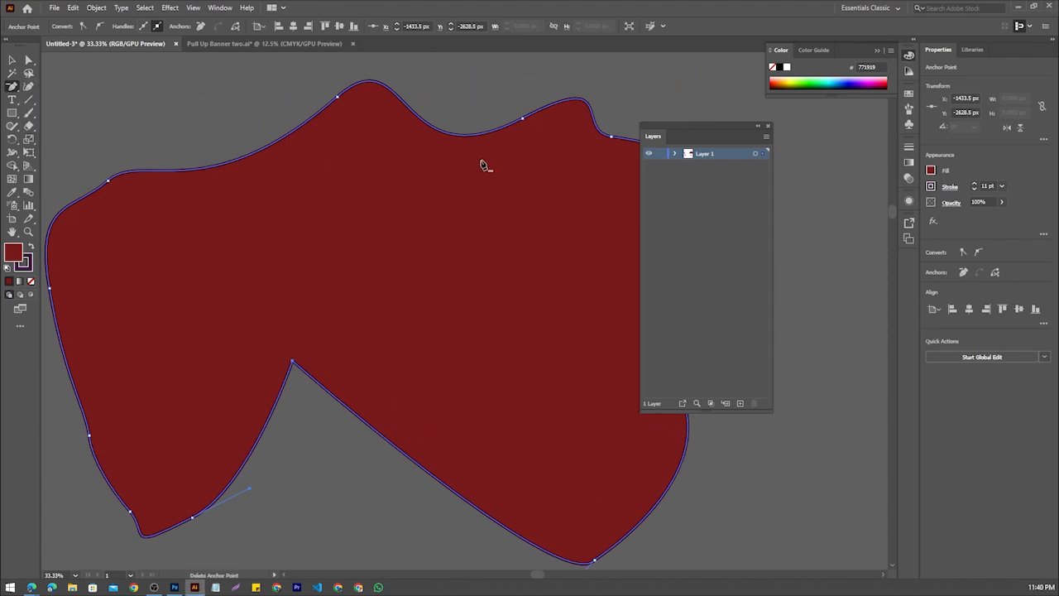
click(338, 98)
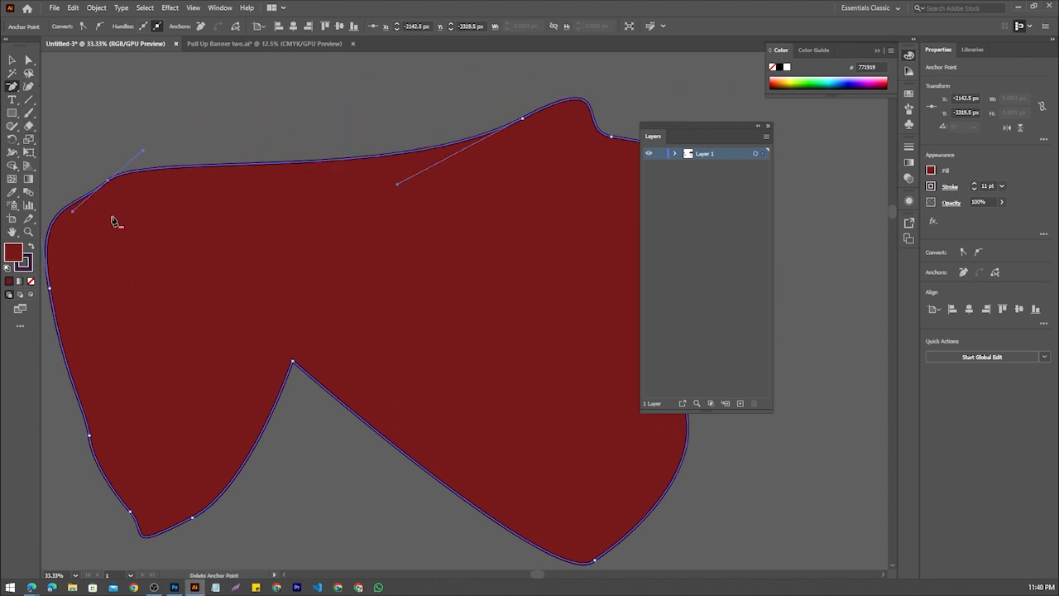
Delete the anchor points on the shape's upper-left corner, at the notch's corner and on the lower-left bump with the Delete Anchor Point tool
click(111, 179)
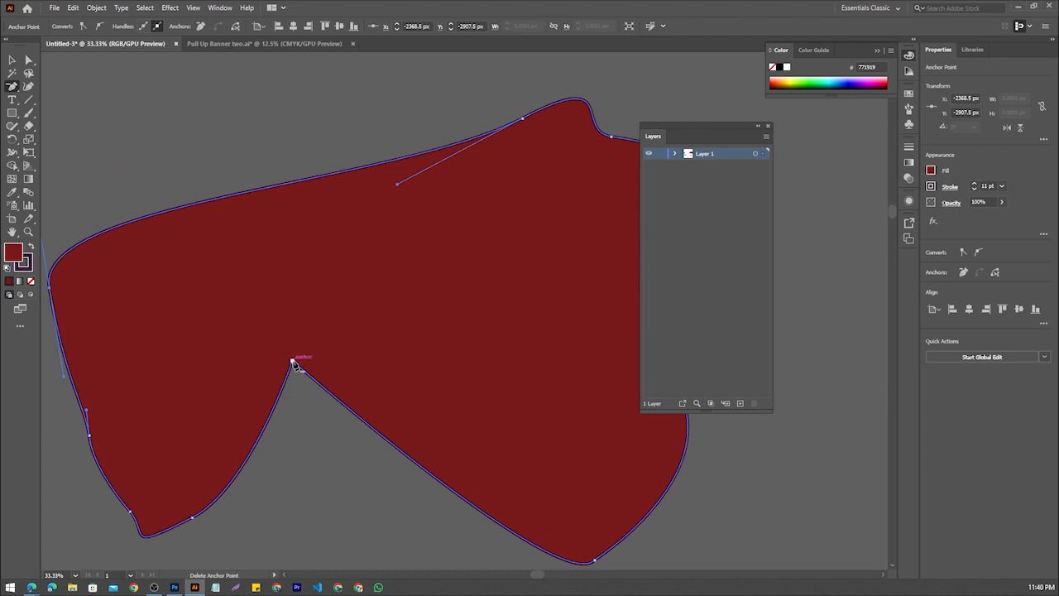
click(293, 362)
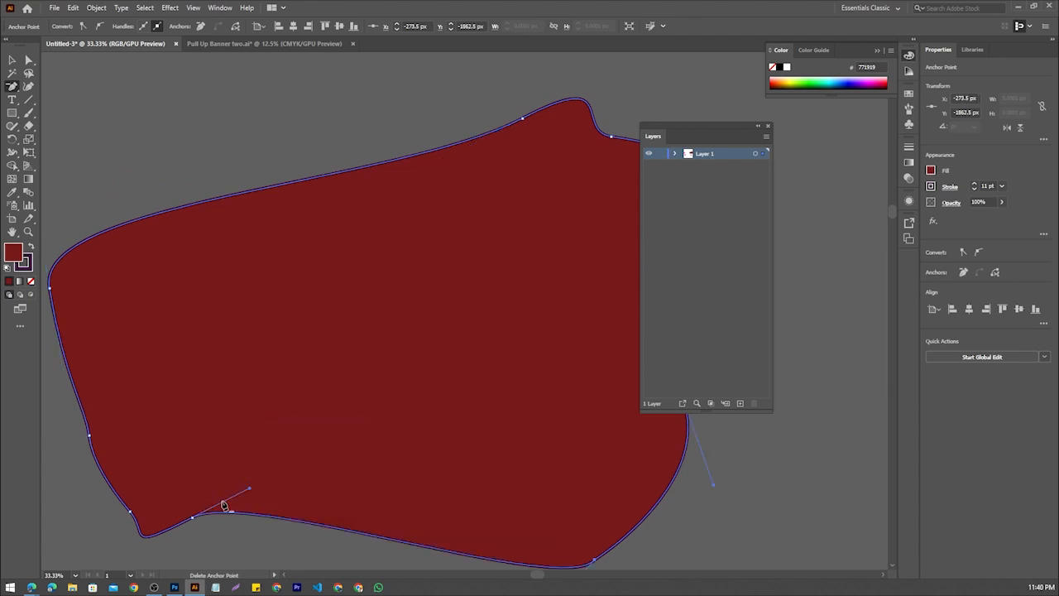
scroll(220, 496, down, 2)
click(196, 455)
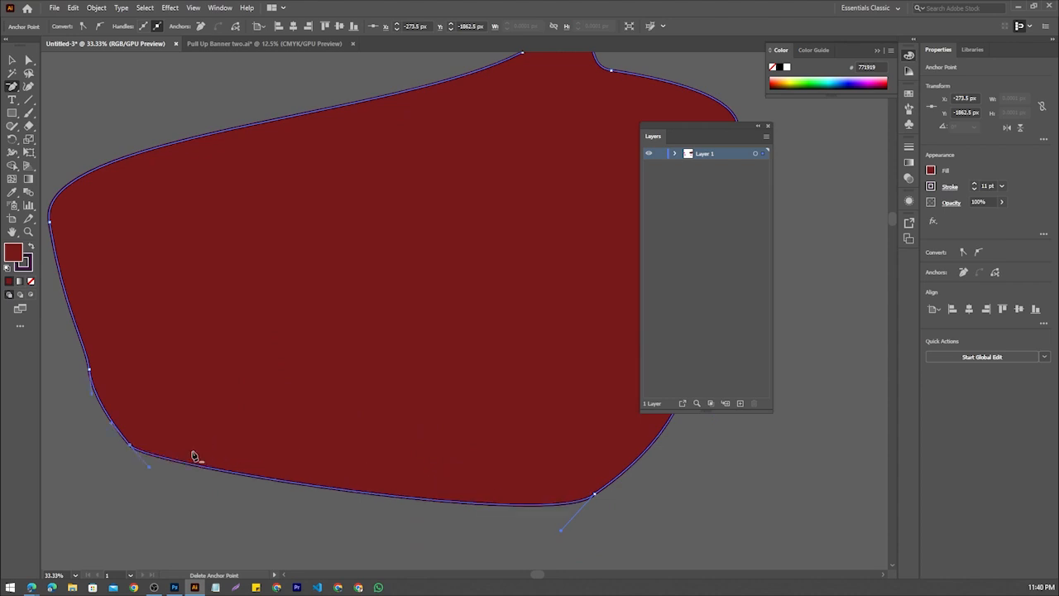
Add an anchor point near the middle of the shape's lower edge with the Add Anchor Point tool
click(12, 86)
click(78, 100)
click(359, 494)
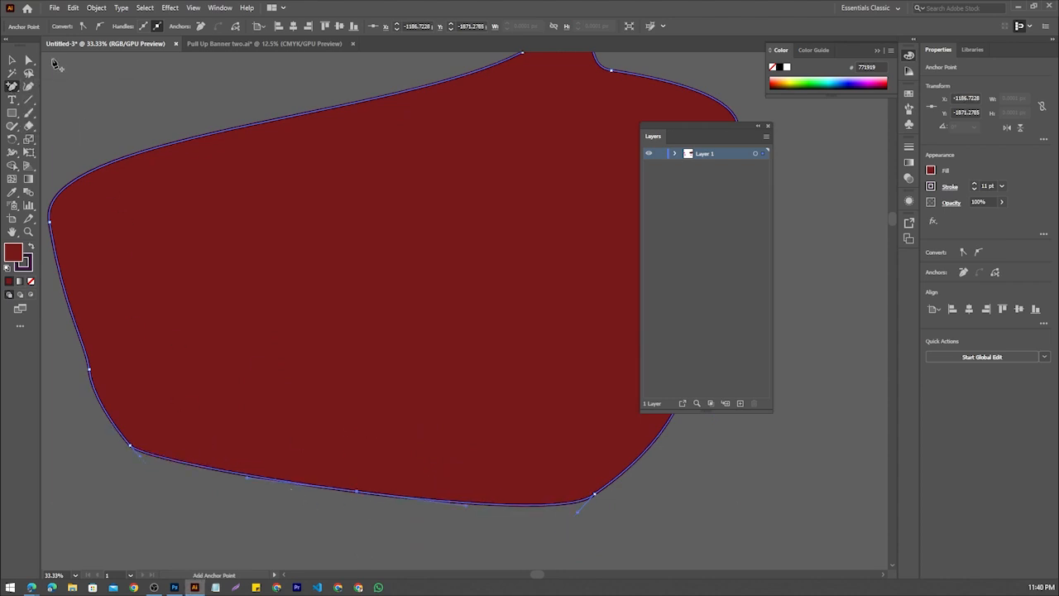
click(12, 86)
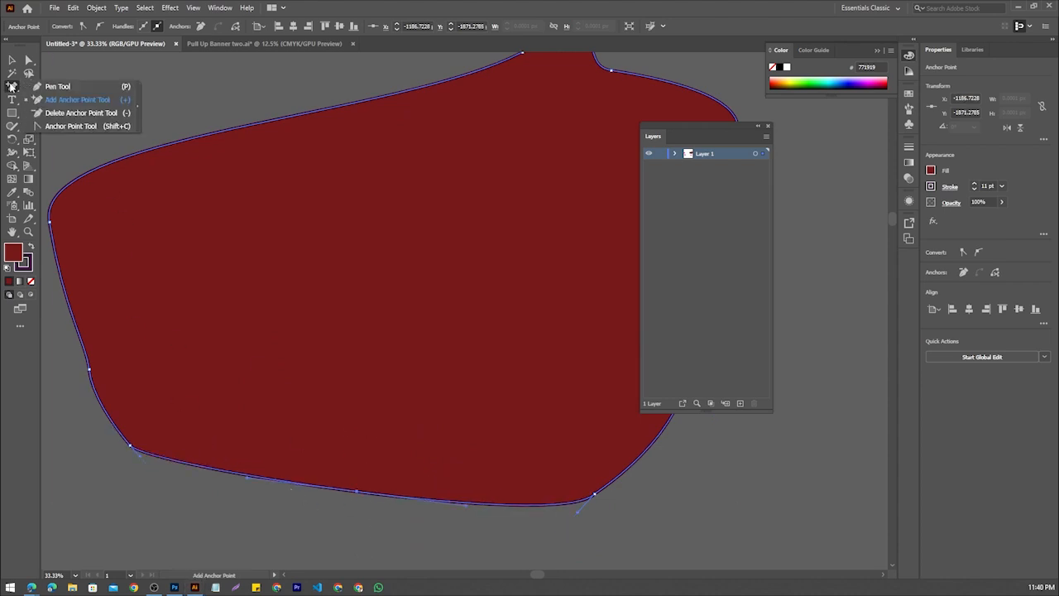
click(78, 129)
click(161, 150)
scroll(161, 152, up, 4)
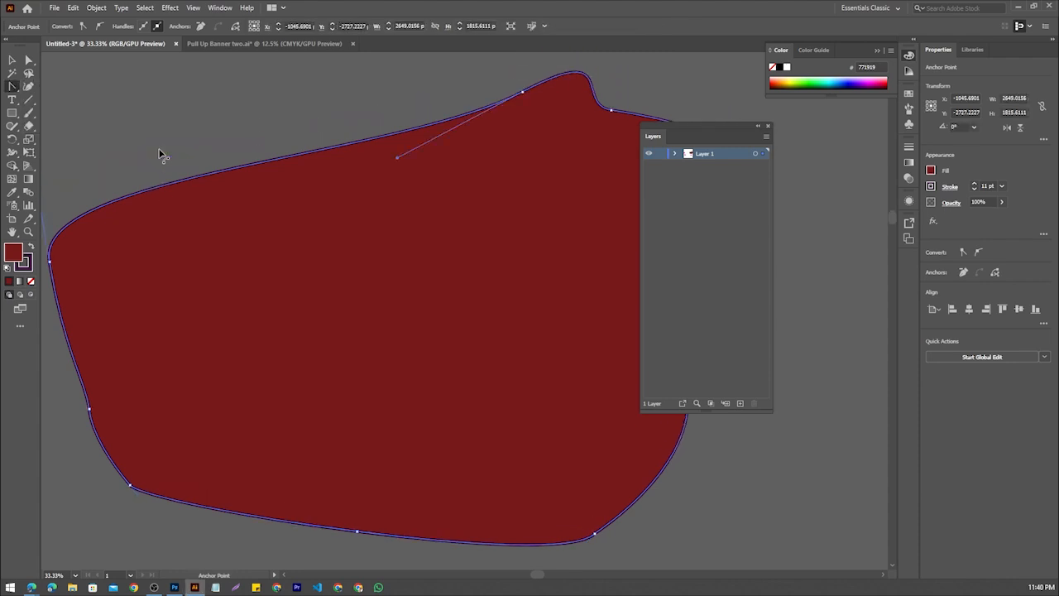
click(14, 86)
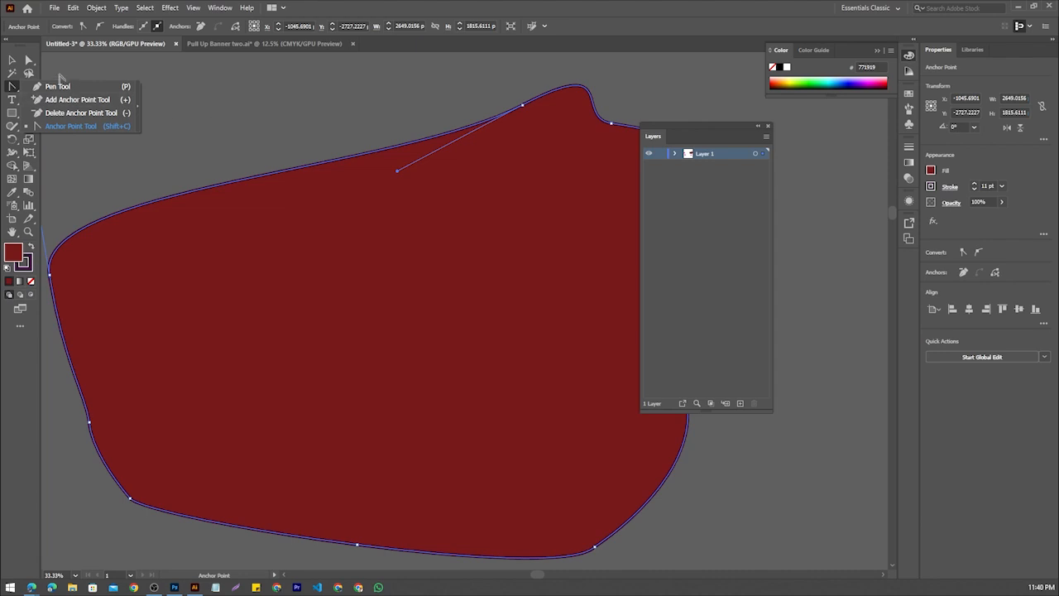
Select the entire dark red shape with the Selection tool
key(v)
click(253, 242)
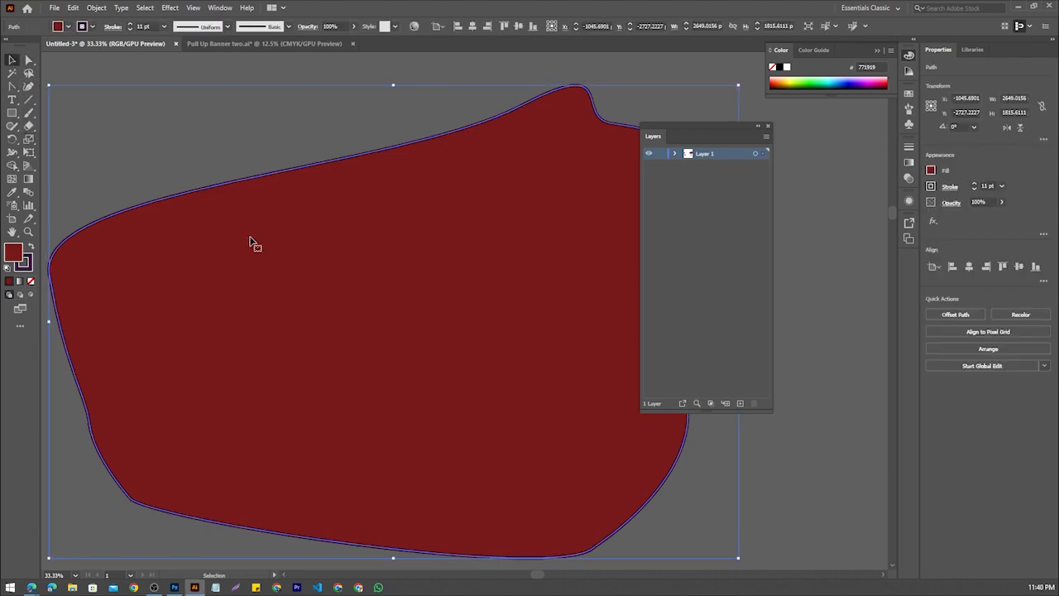
alt+scroll(315, 184, down, 4)
alt+scroll(315, 189, up, 1)
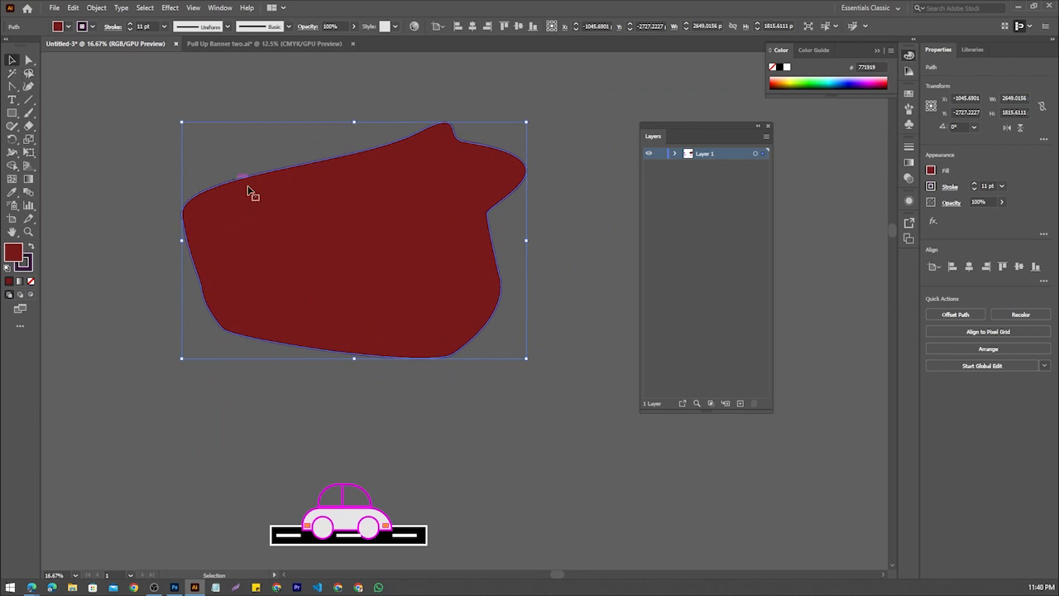
Reselect the dark red shape and show its anchor points with the Anchor Point tool
click(121, 157)
click(288, 170)
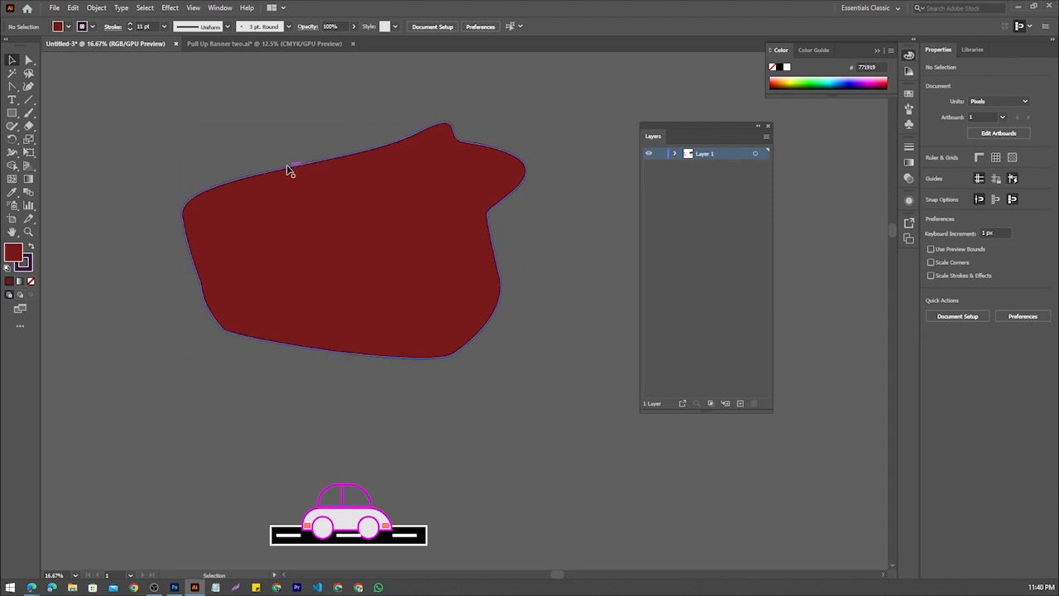
scroll(287, 170, up, 4)
scroll(287, 169, down, 4)
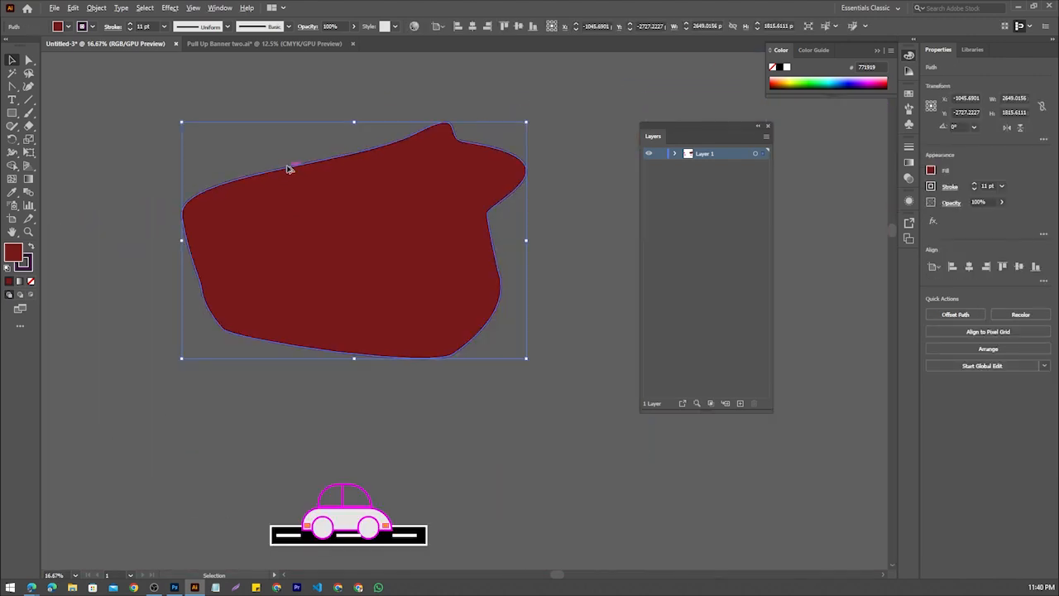
scroll(288, 170, up, 1)
key(shift+c)
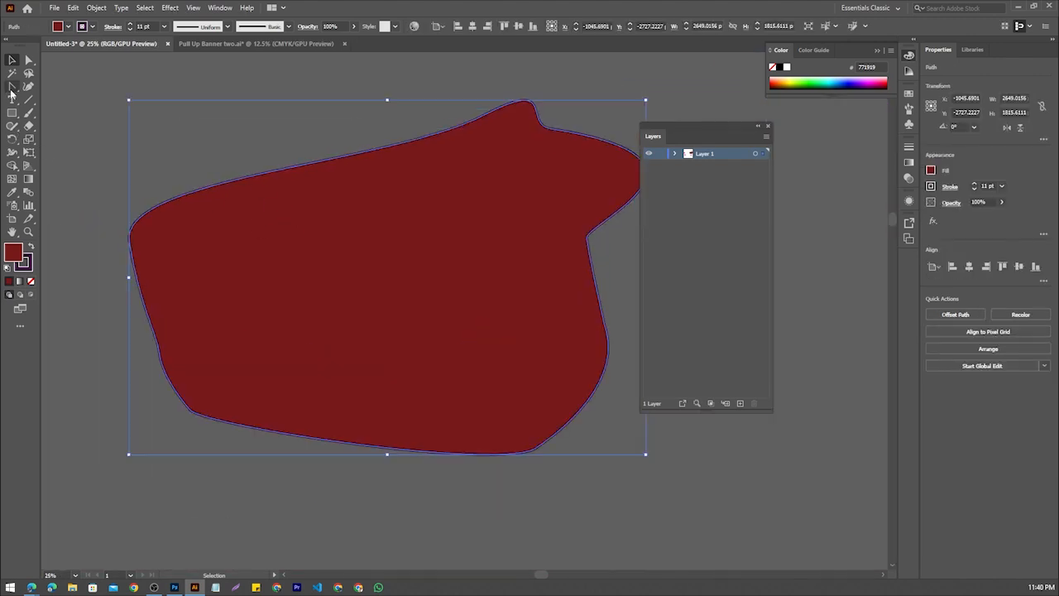
click(277, 172)
scroll(277, 175, down, 3)
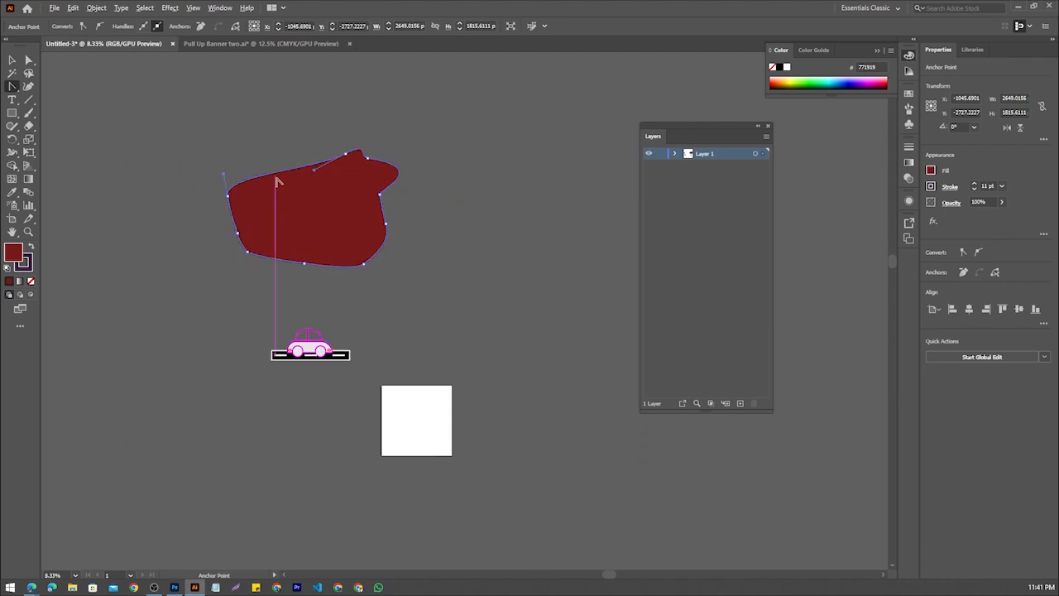
scroll(324, 185, up, 4)
scroll(334, 143, down, 1)
click(13, 86)
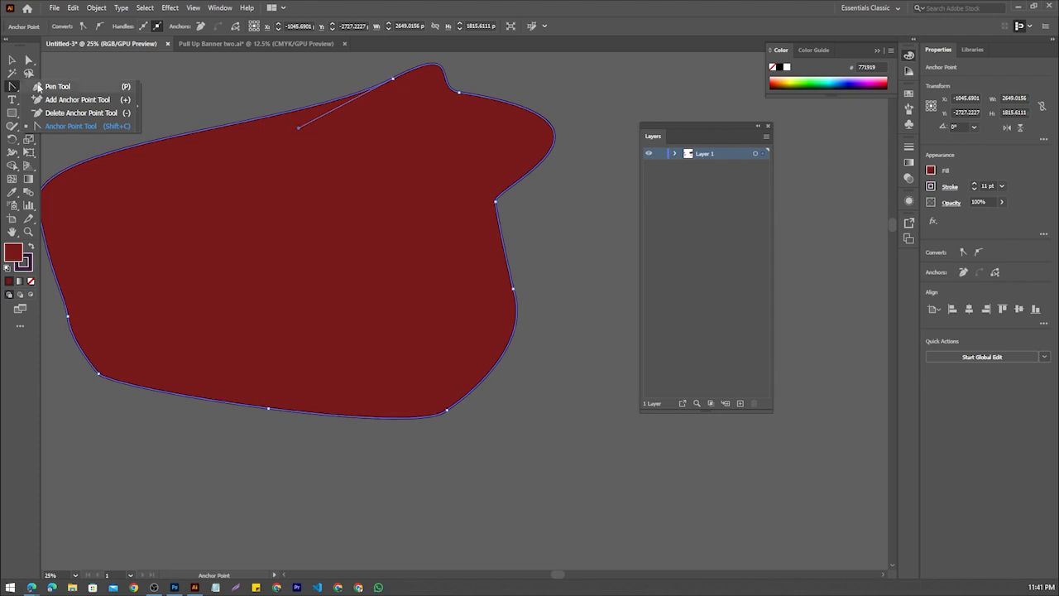
Move the whole dark red shape down and to the right with the Selection tool
click(12, 62)
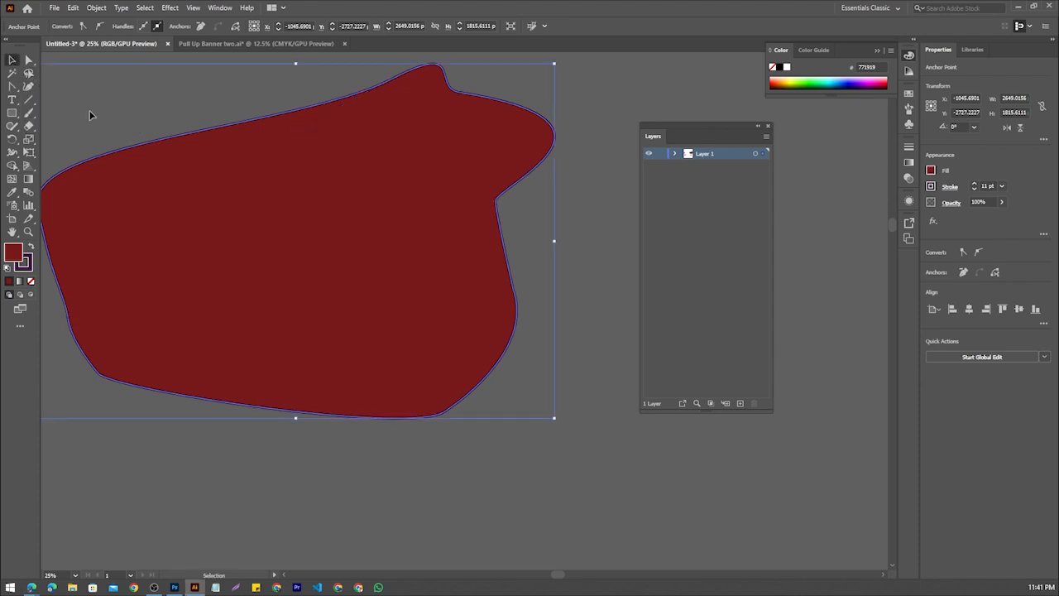
drag(335, 247, 452, 282)
drag(300, 239, 229, 241)
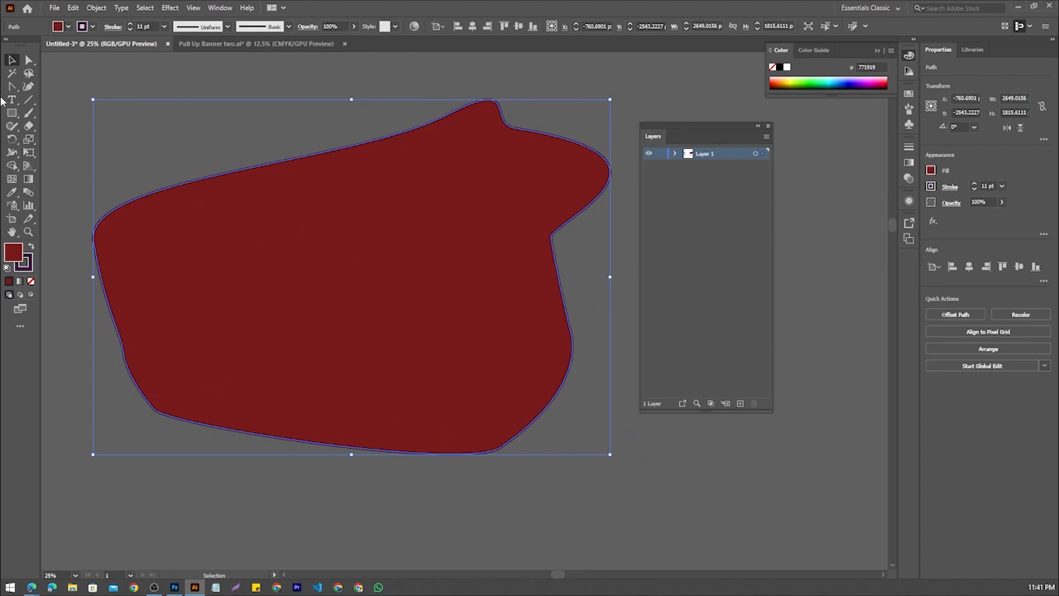
Show the moved shape's anchor points again with the Anchor Point tool
key(shift+c)
click(325, 157)
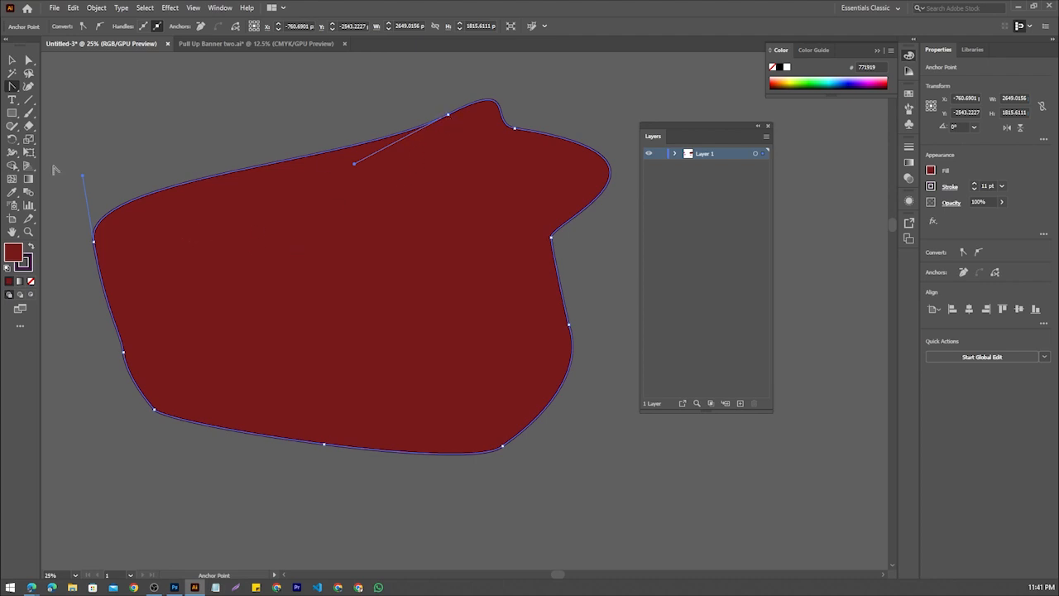
click(13, 86)
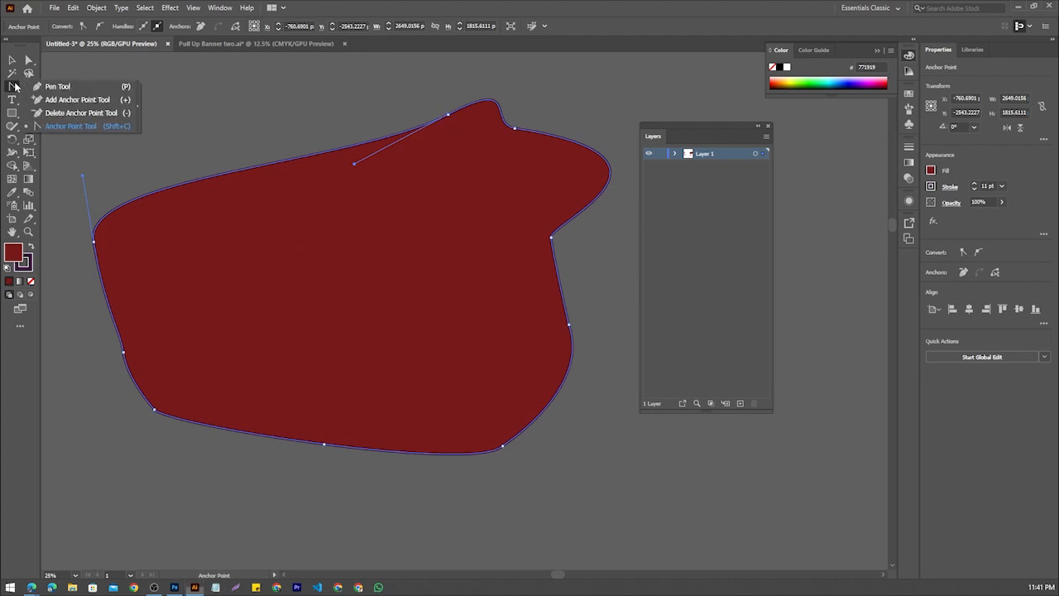
click(86, 126)
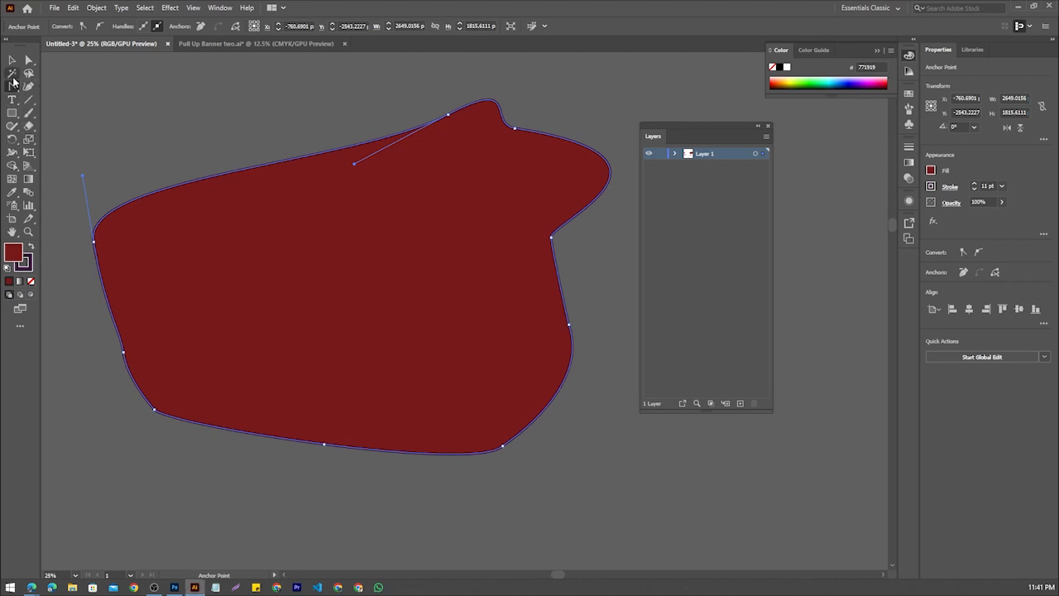
Select the whole dark red shape and delete it
key(v)
scroll(272, 220, down, 2)
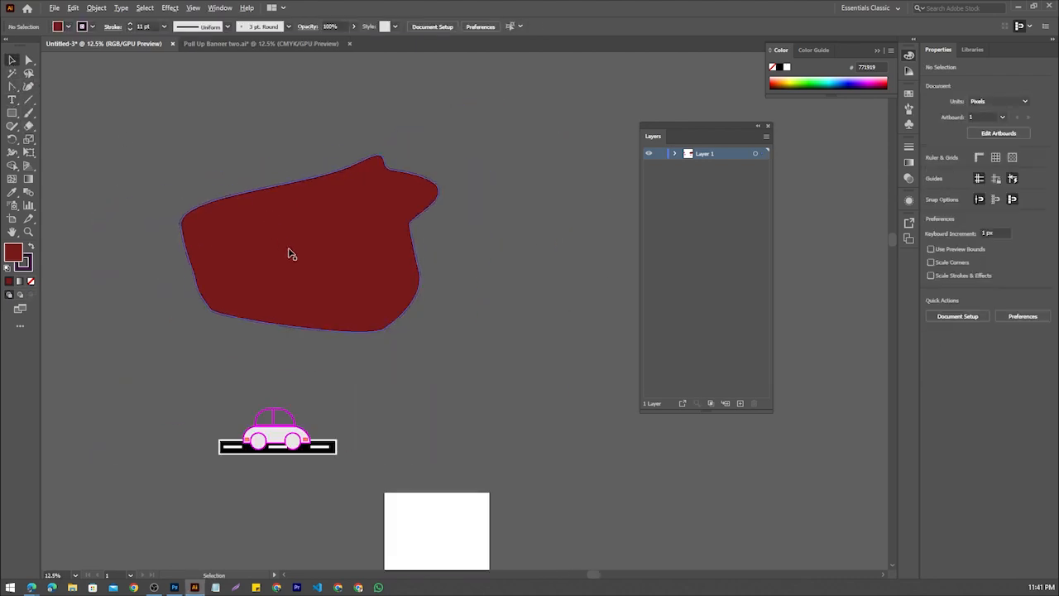
click(289, 252)
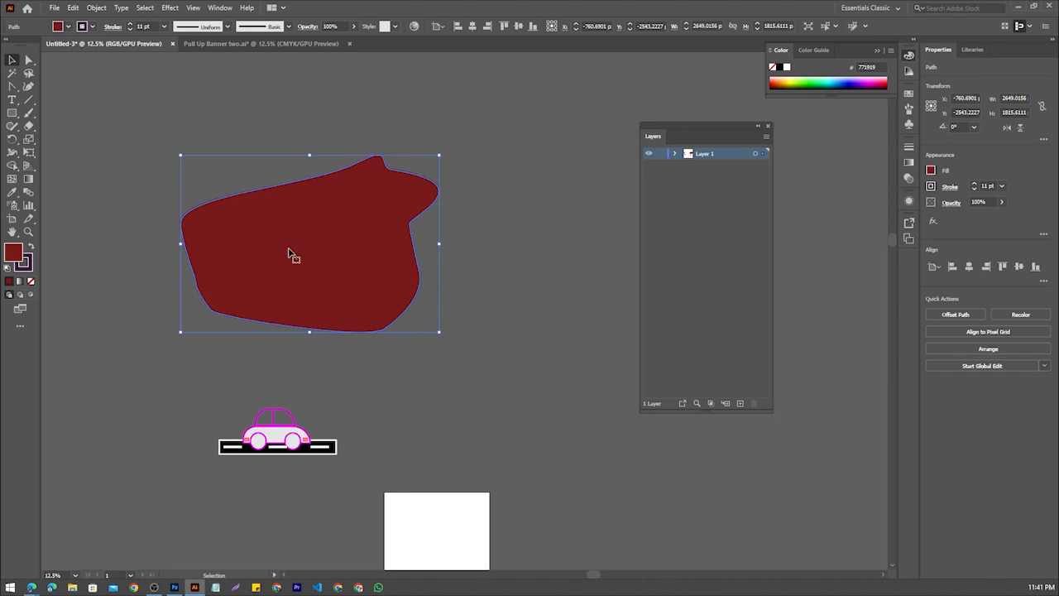
key(Delete)
Draw a curved tree-trunk edge rising from the road's upper edge, left of the car, with the Pen tool
scroll(224, 454, up, 4)
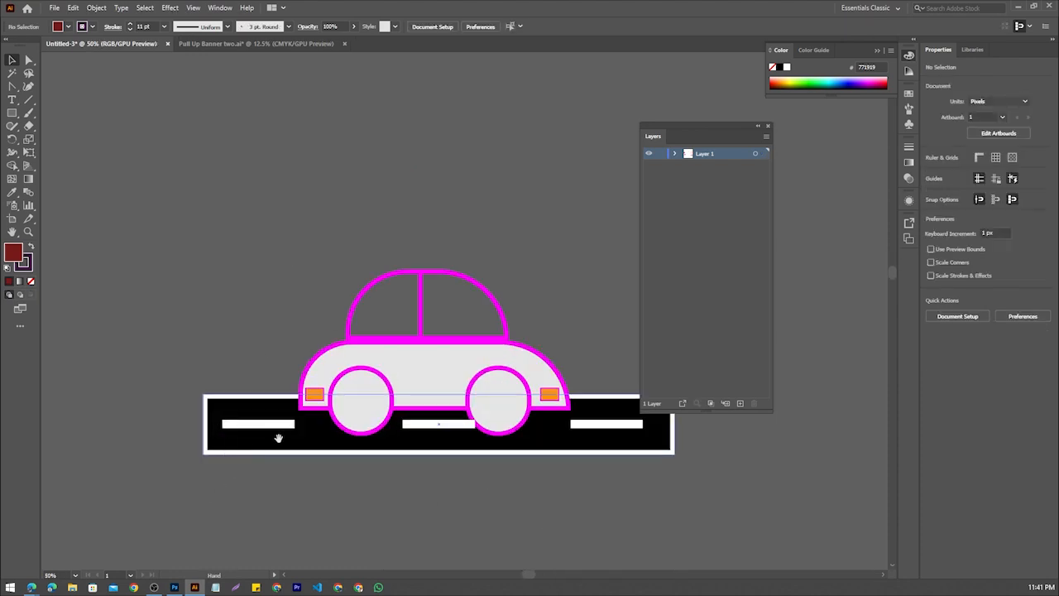
scroll(229, 343, down, 1)
drag(228, 344, 205, 370)
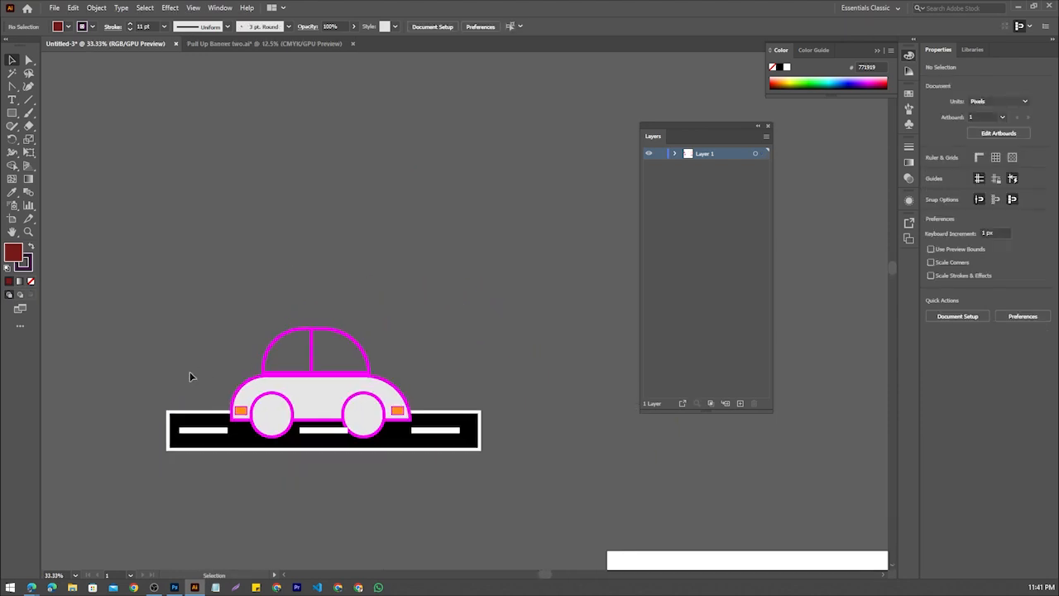
click(13, 86)
click(15, 86)
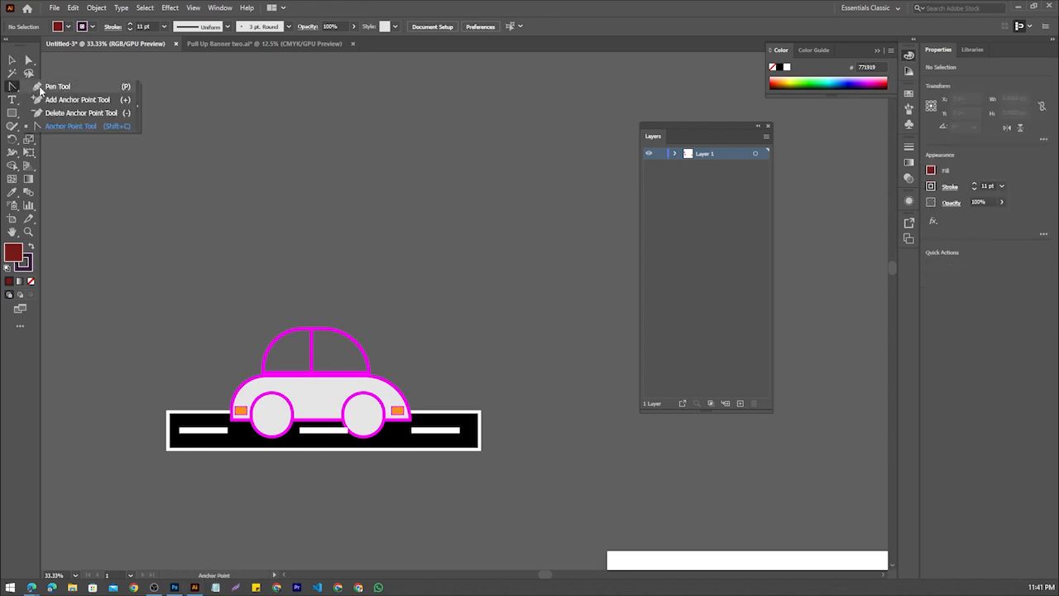
click(41, 87)
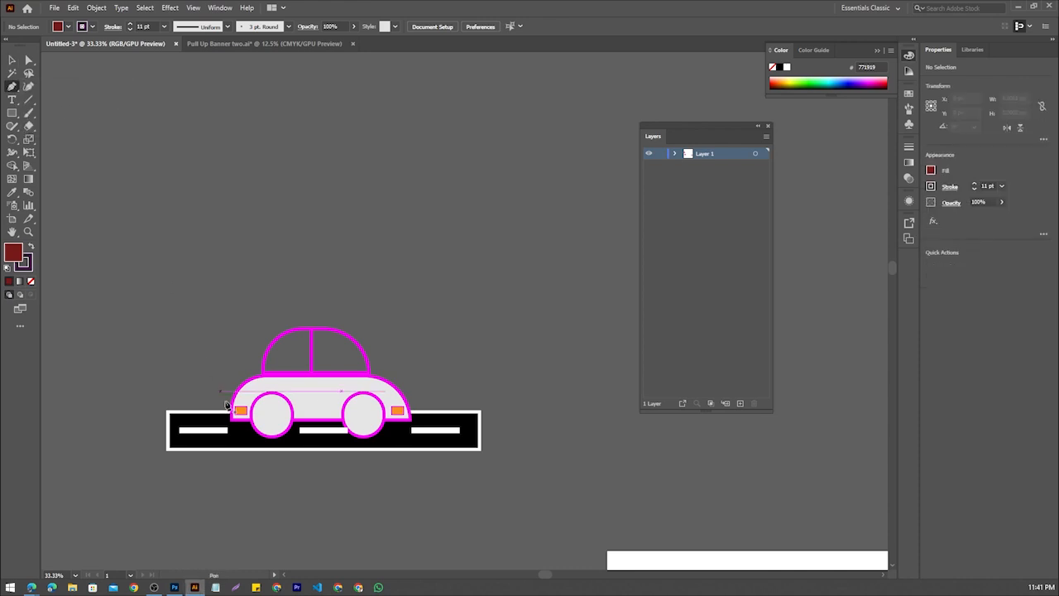
click(182, 410)
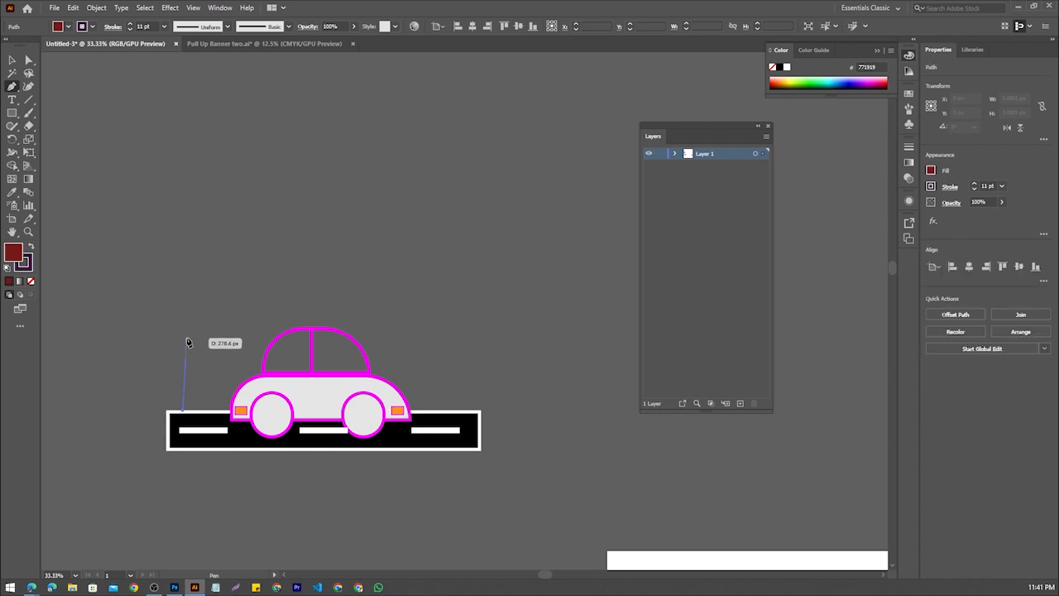
click(187, 329)
drag(169, 273, 169, 270)
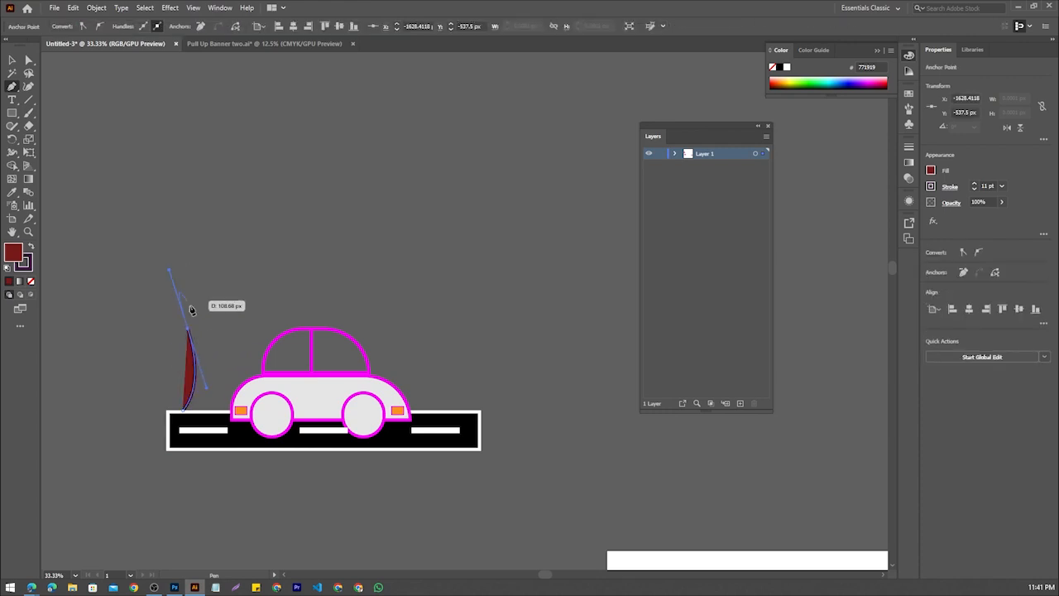
Turn the trunk's upper point into a corner, extend the path into a branch up and to the left, and set its fill to none
click(188, 331)
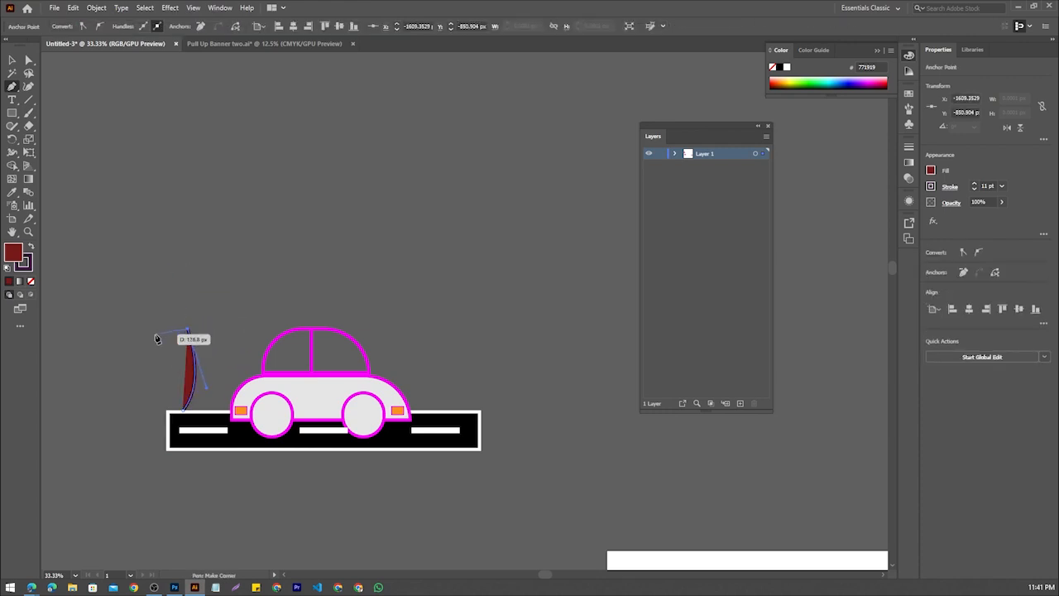
drag(143, 312, 173, 269)
key(ctrl+z)
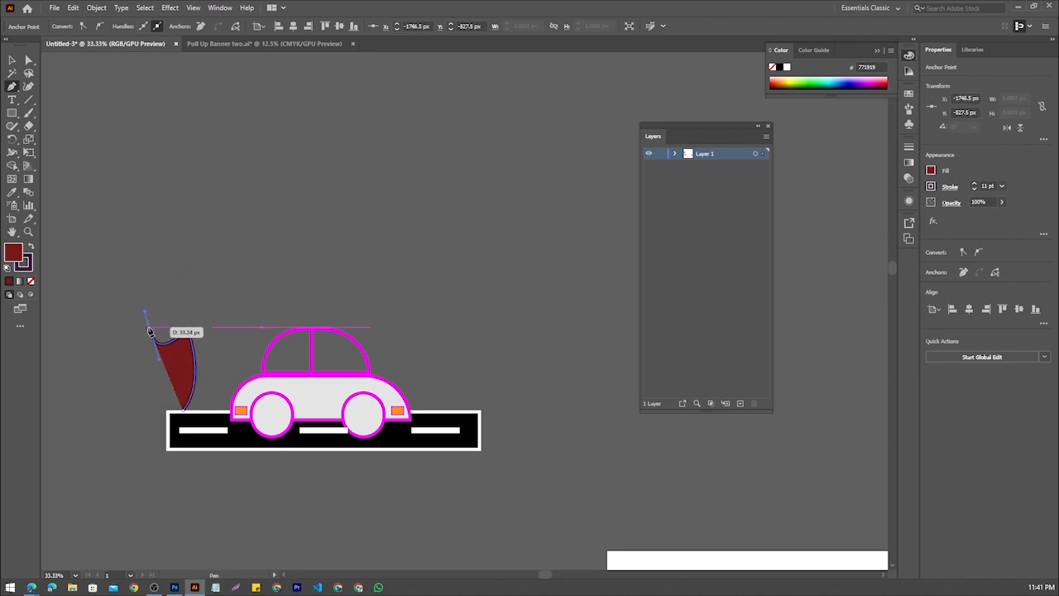
click(29, 280)
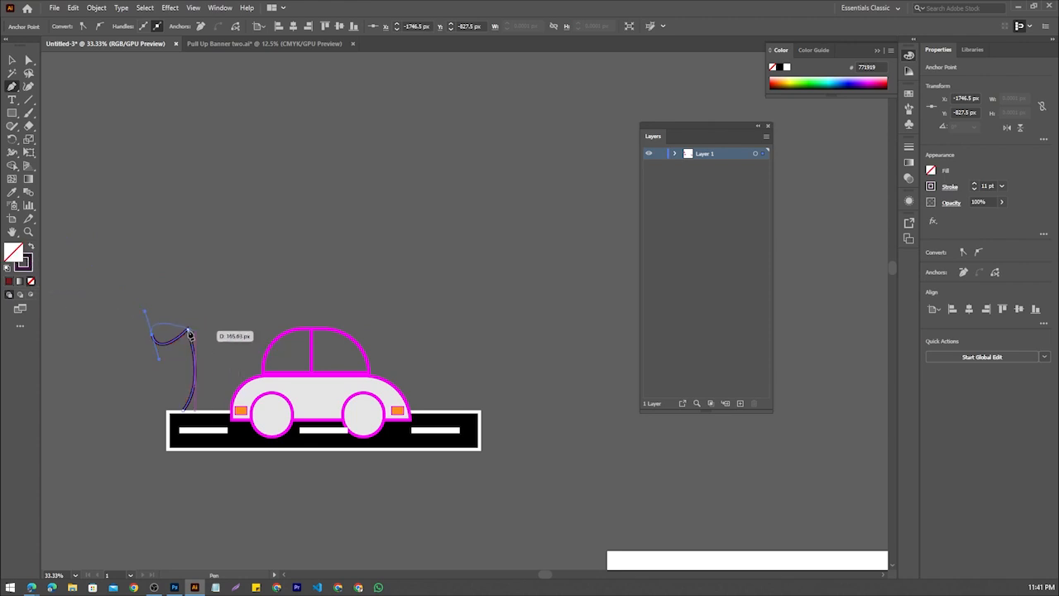
click(147, 305)
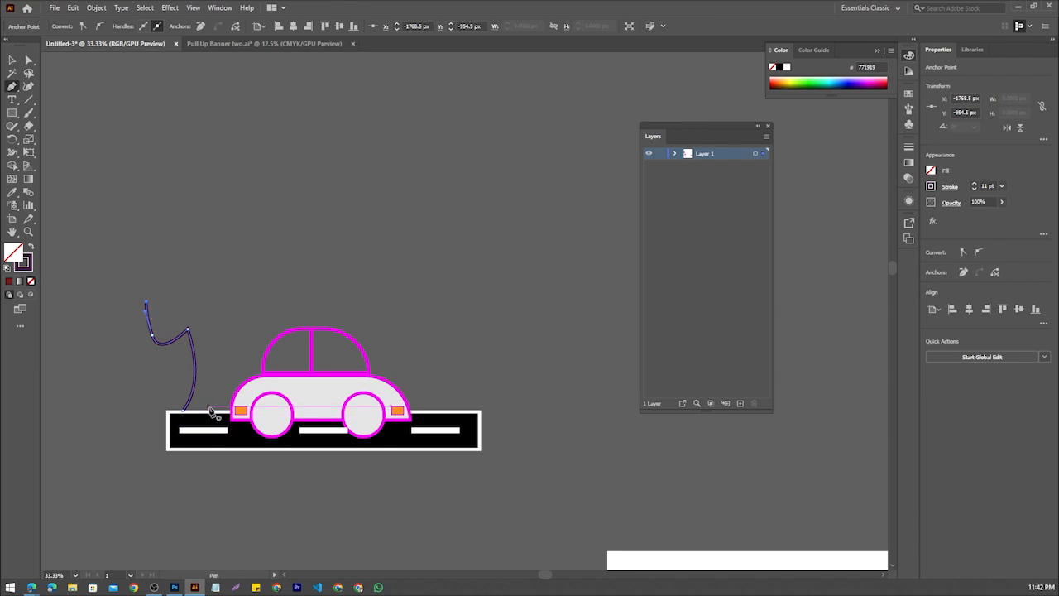
Draw the trunk's opposite edge with a Pen tool curve from the road, branching right towards the car's roof, and deselect it
drag(213, 411, 261, 338)
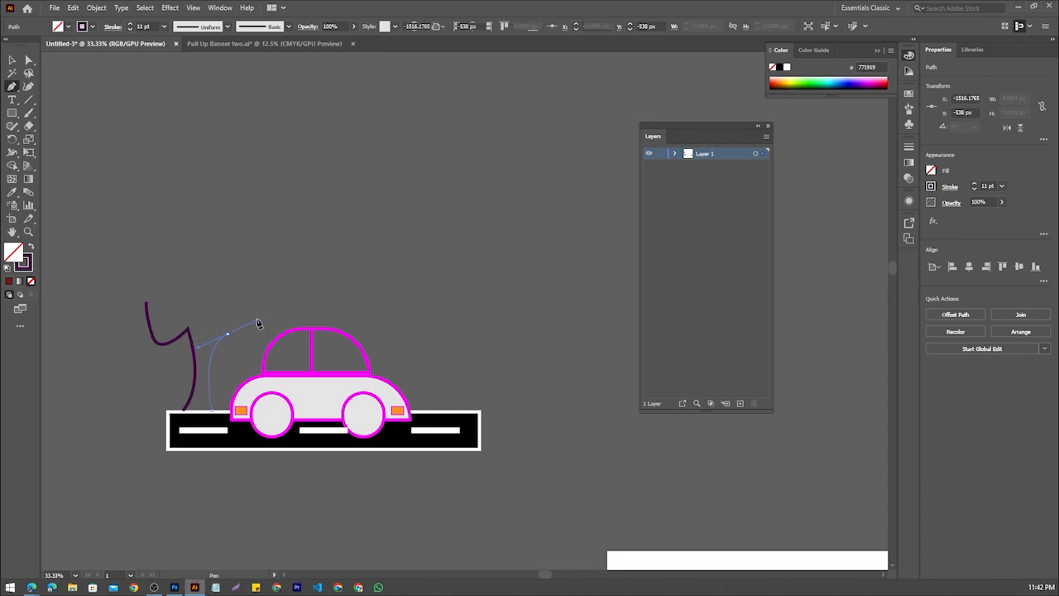
ctrl+click(229, 339)
drag(229, 339, 231, 329)
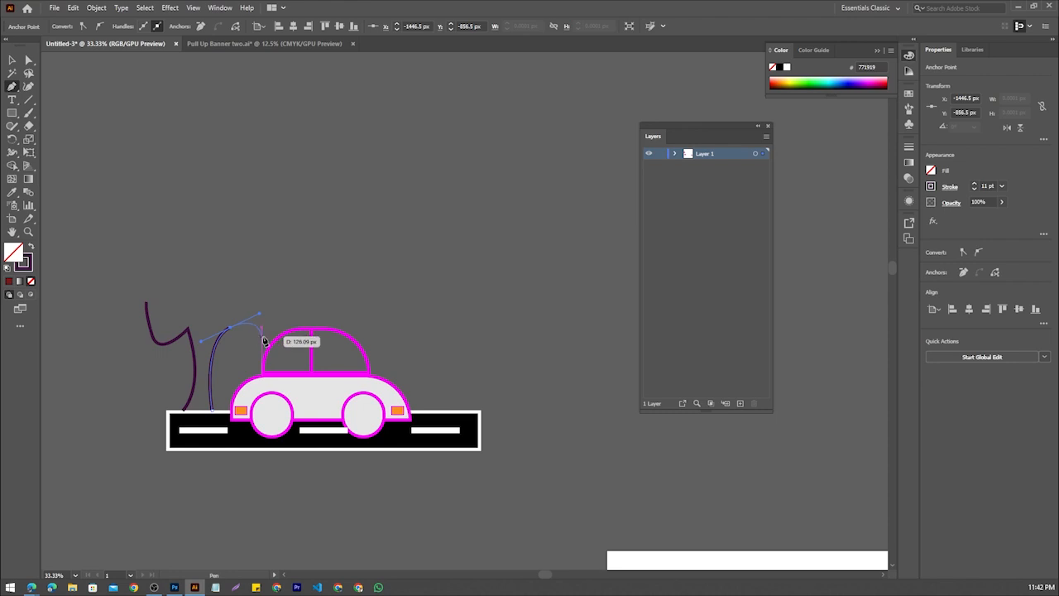
click(230, 329)
ctrl+click(267, 323)
drag(273, 304, 273, 304)
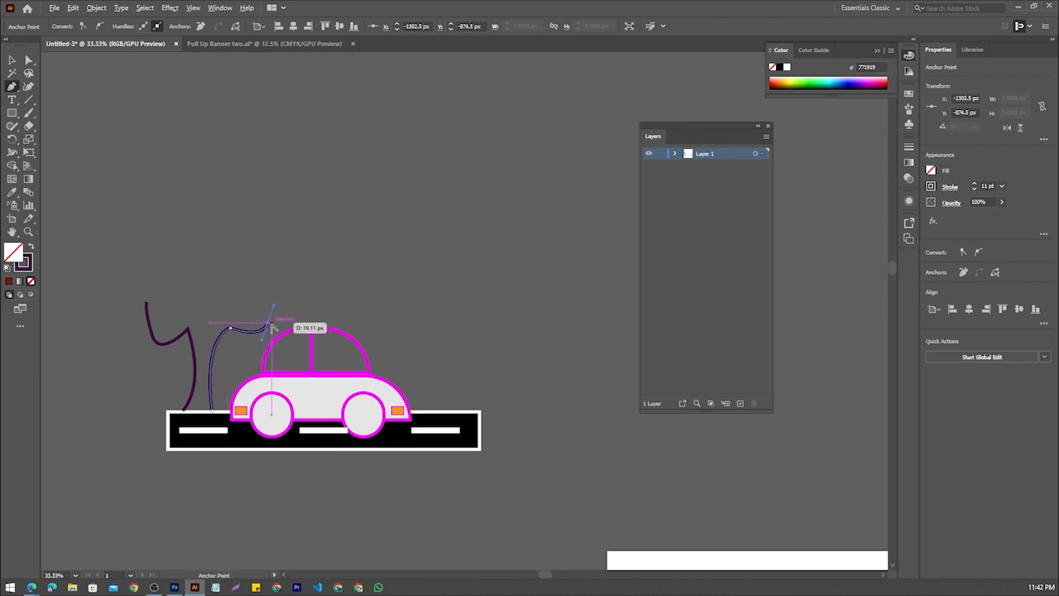
click(267, 323)
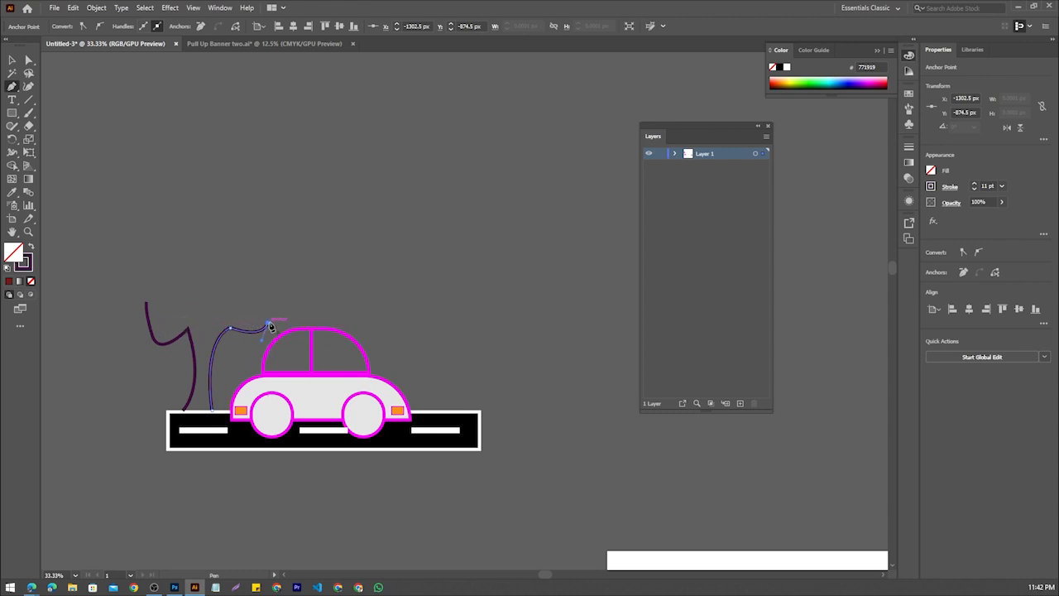
drag(269, 326, 89, 318)
click(12, 60)
click(106, 120)
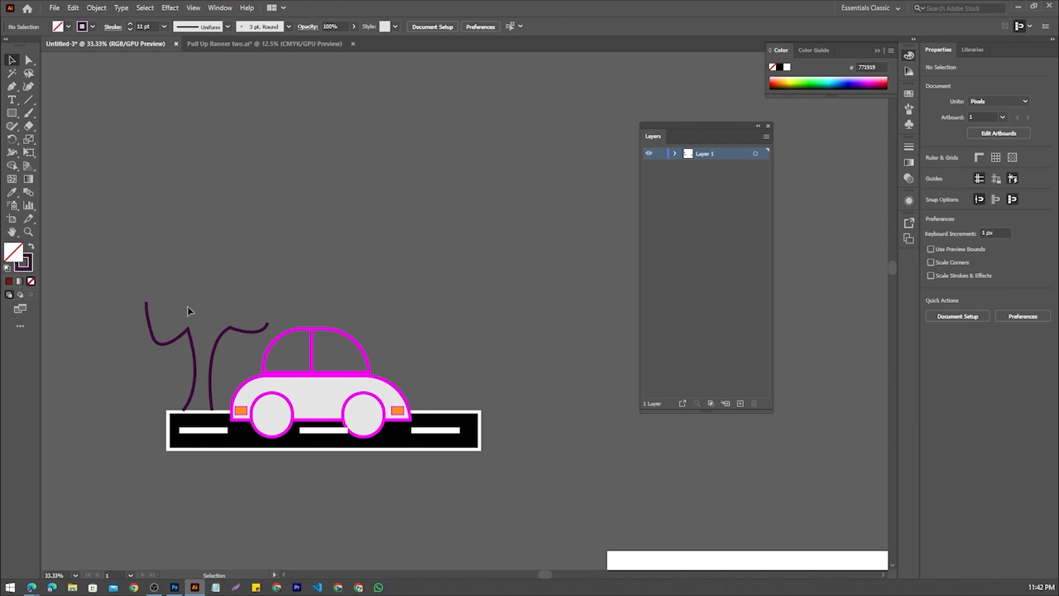
Draw a closed, roughly circular path about 1061 by 1036 px above the tree trunk with the Curvature tool
click(29, 86)
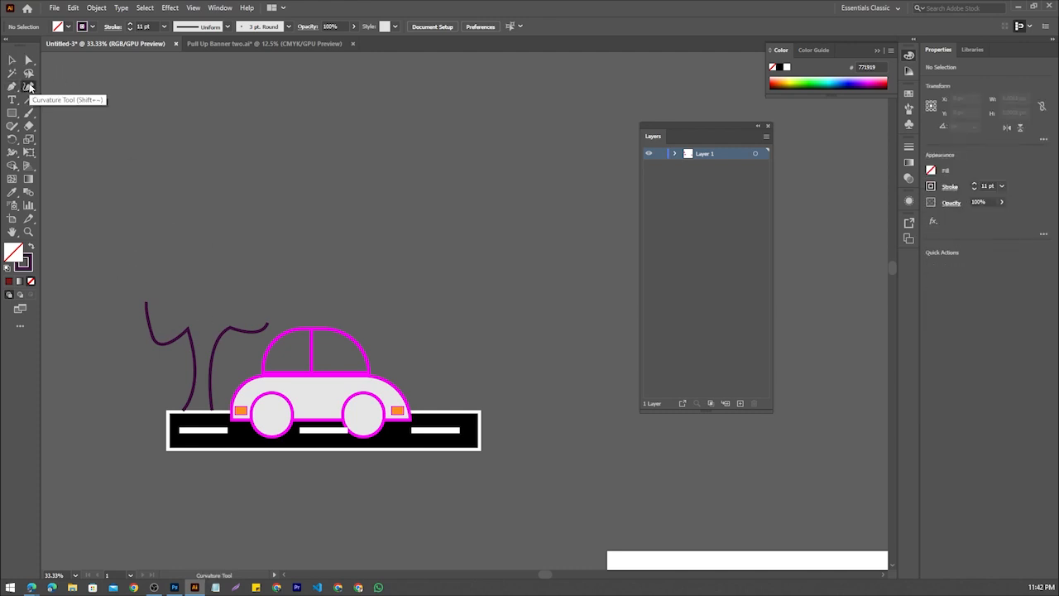
scroll(199, 141, up, 3)
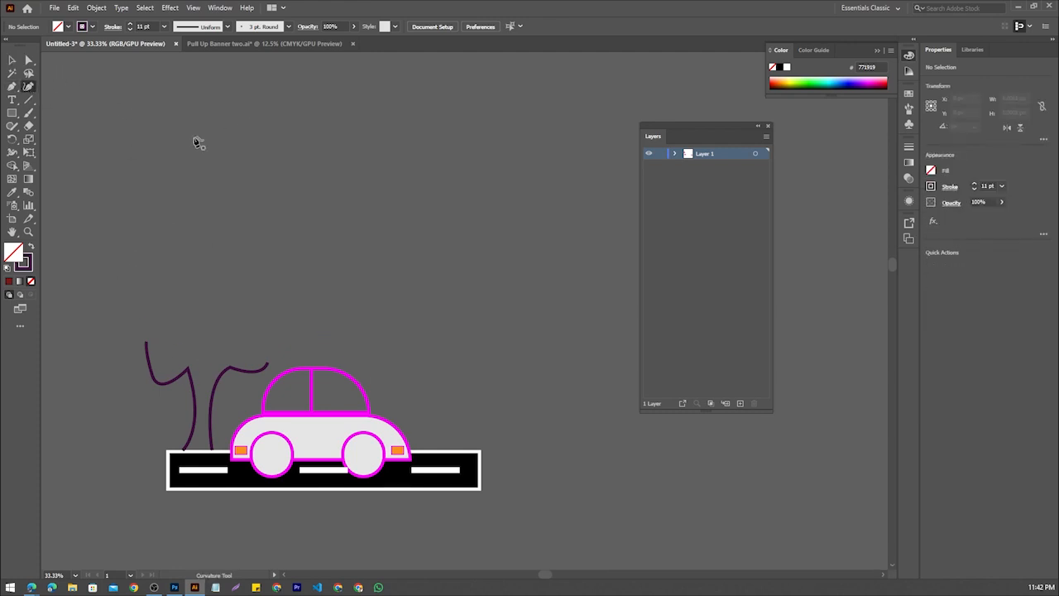
click(116, 143)
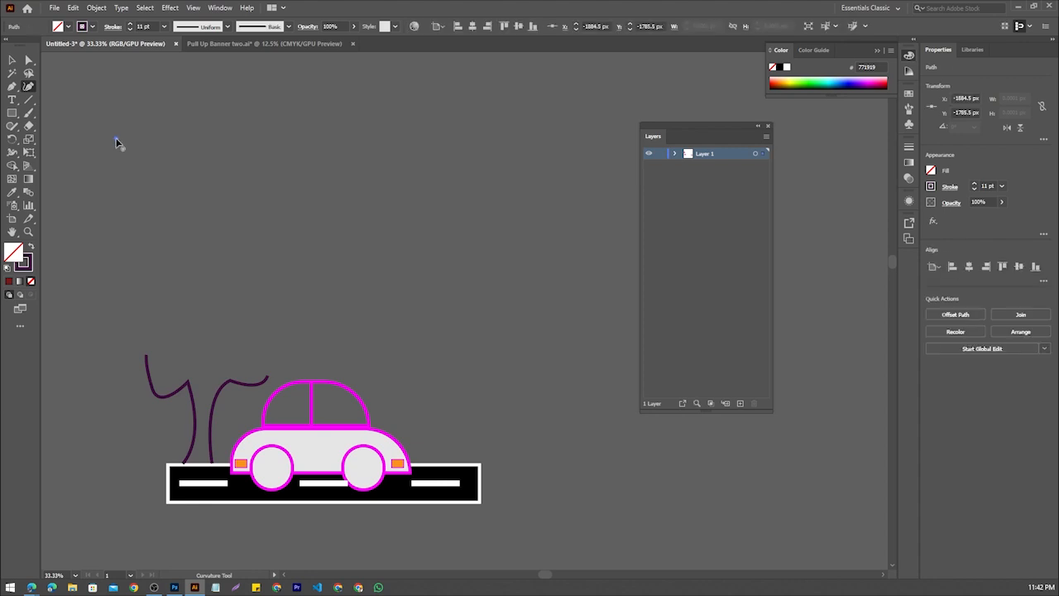
click(268, 214)
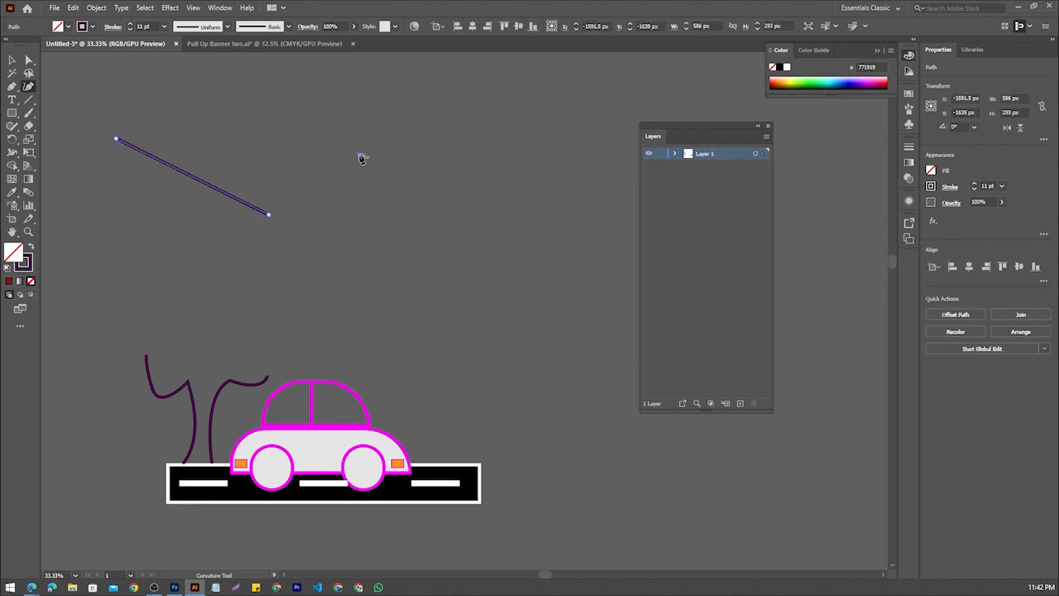
click(361, 158)
scroll(361, 158, up, 1)
scroll(327, 99, up, 2)
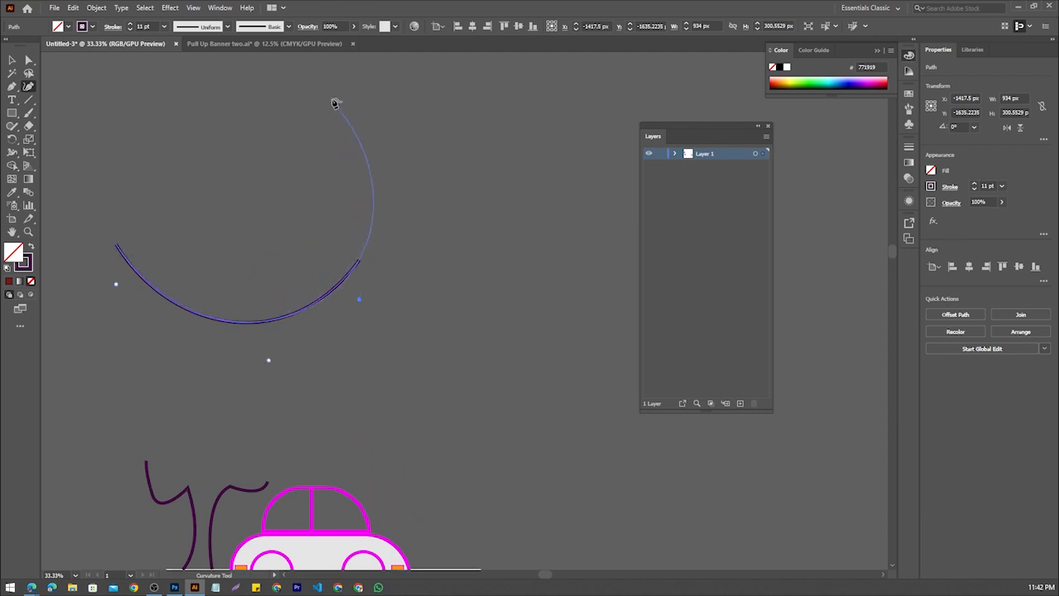
click(357, 106)
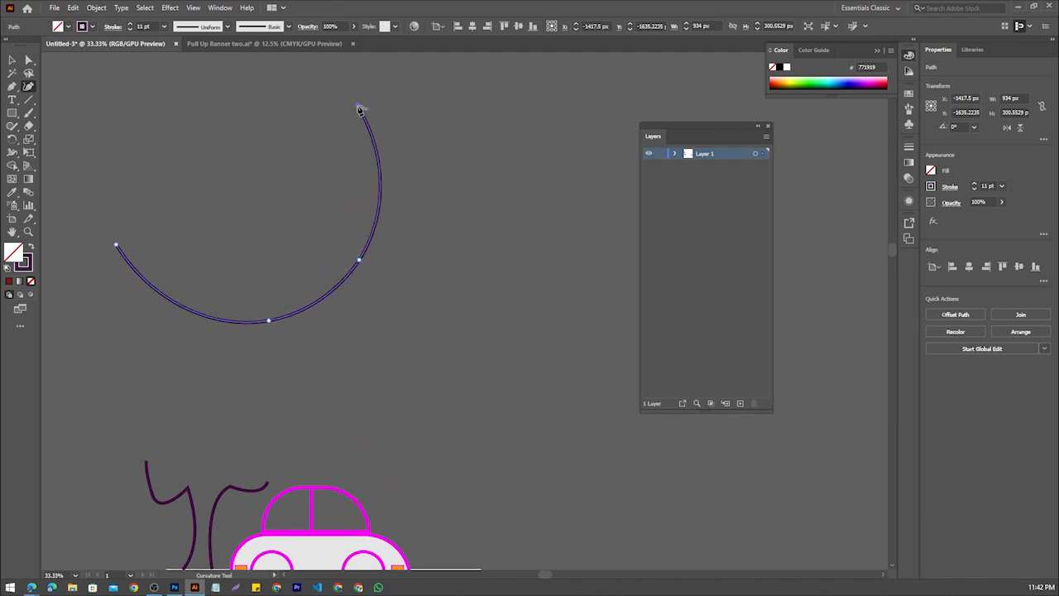
click(173, 75)
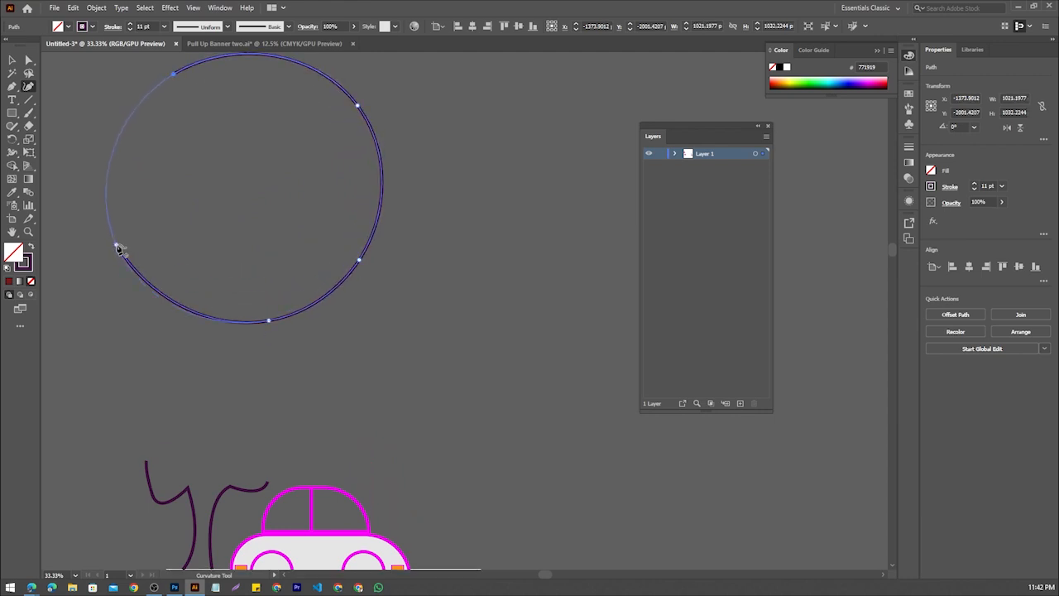
click(117, 248)
click(12, 59)
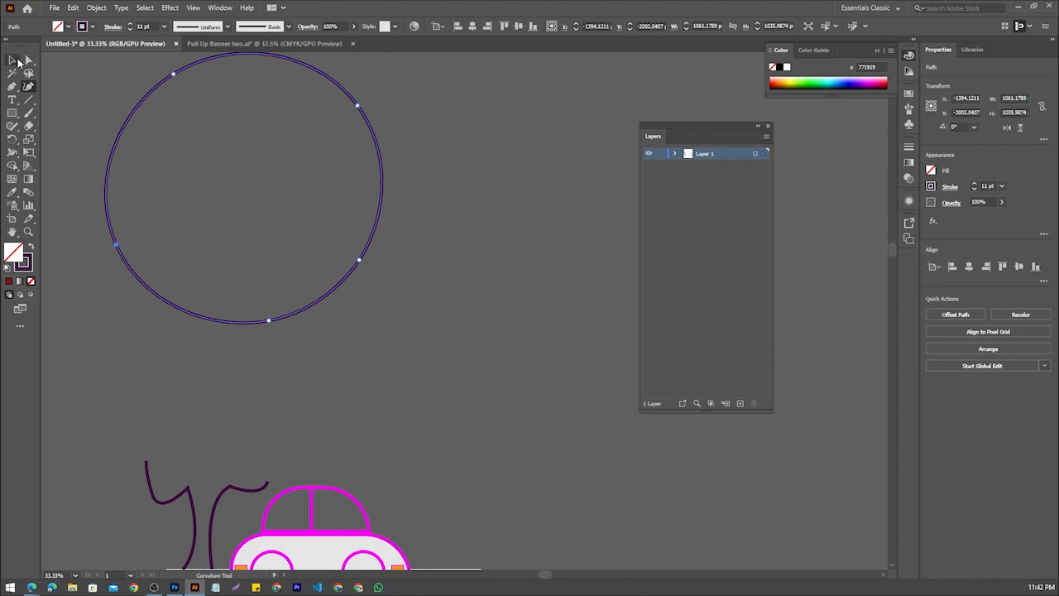
Move the roughly circular path up and to the left, away from the space above the car
click(438, 278)
scroll(431, 245, down, 2)
scroll(431, 243, up, 4)
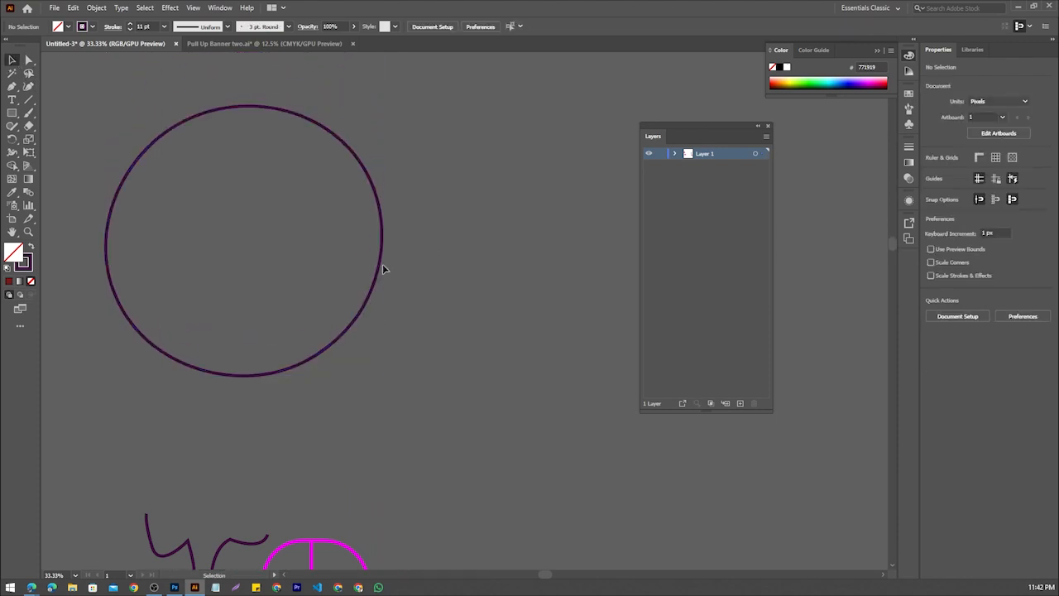
drag(381, 263, 468, 248)
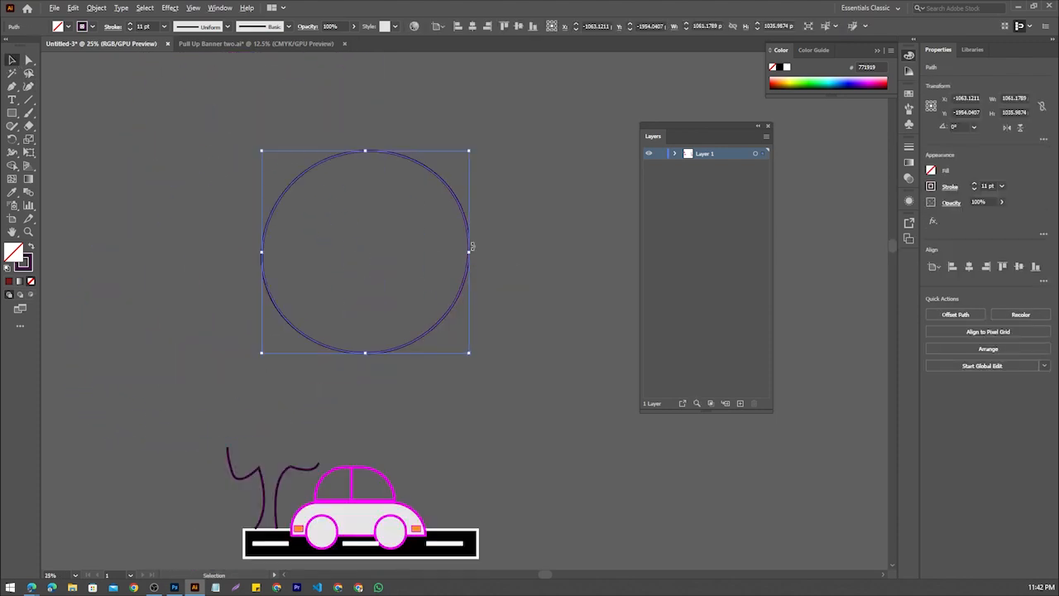
key(ctrl+minus)
drag(447, 164, 212, 105)
Draw an open curved path about 1177 by 1123 px above the car with the Curvature tool, making its third point a corner
click(28, 86)
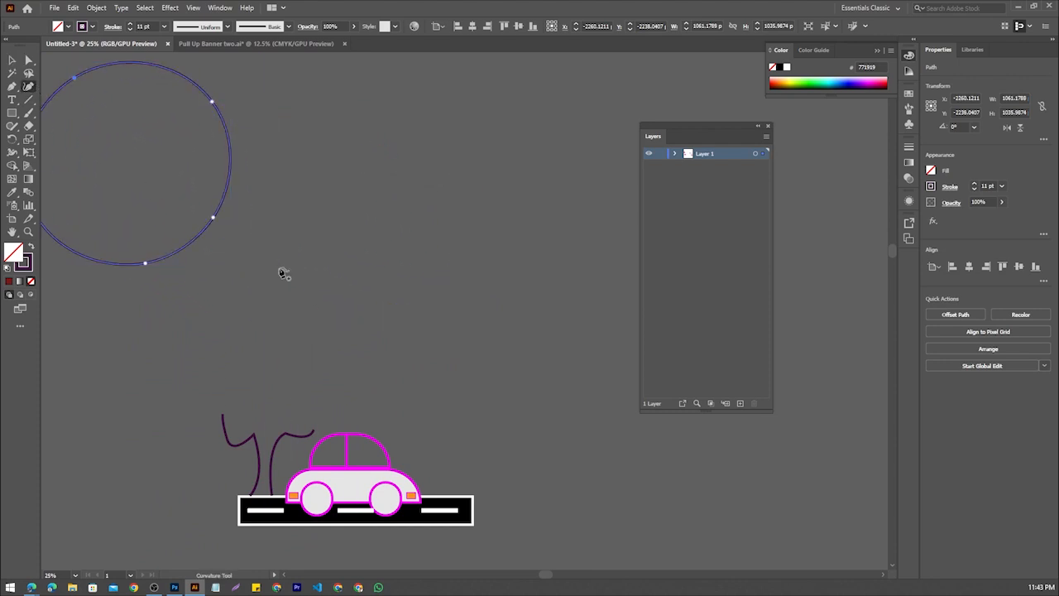
click(357, 291)
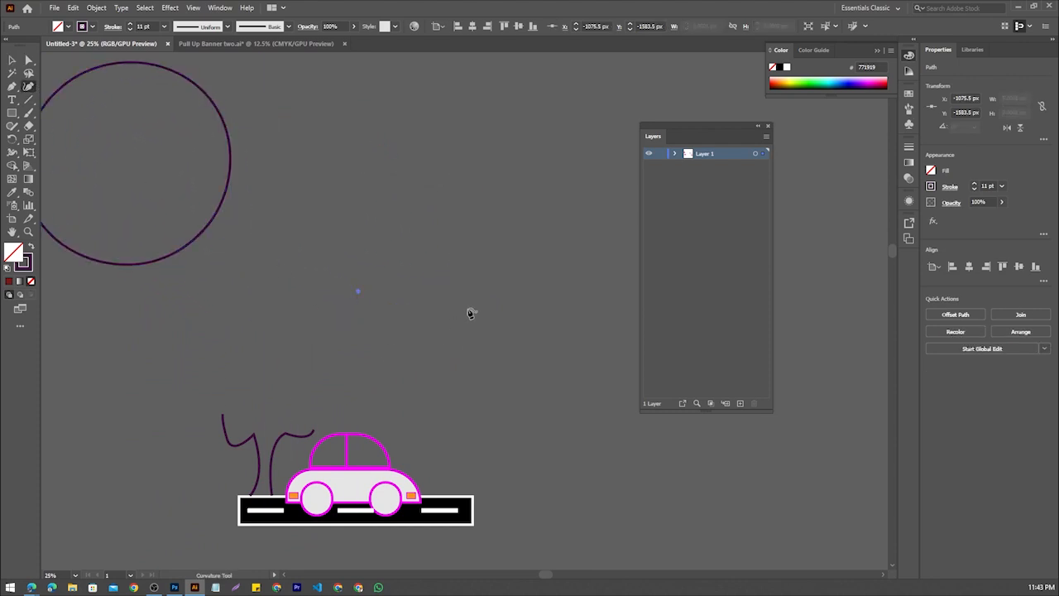
click(487, 291)
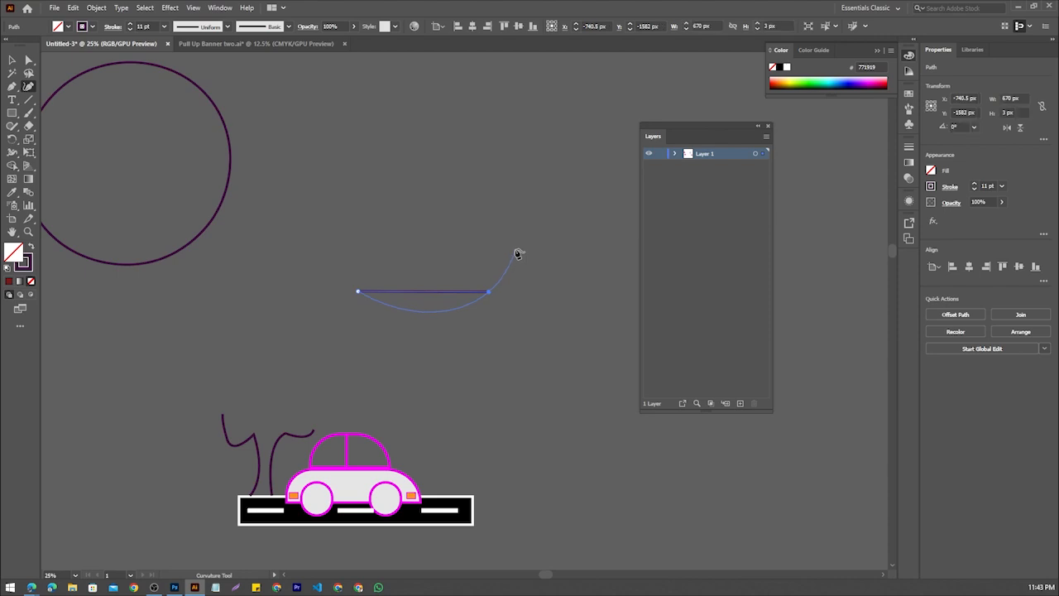
click(515, 252)
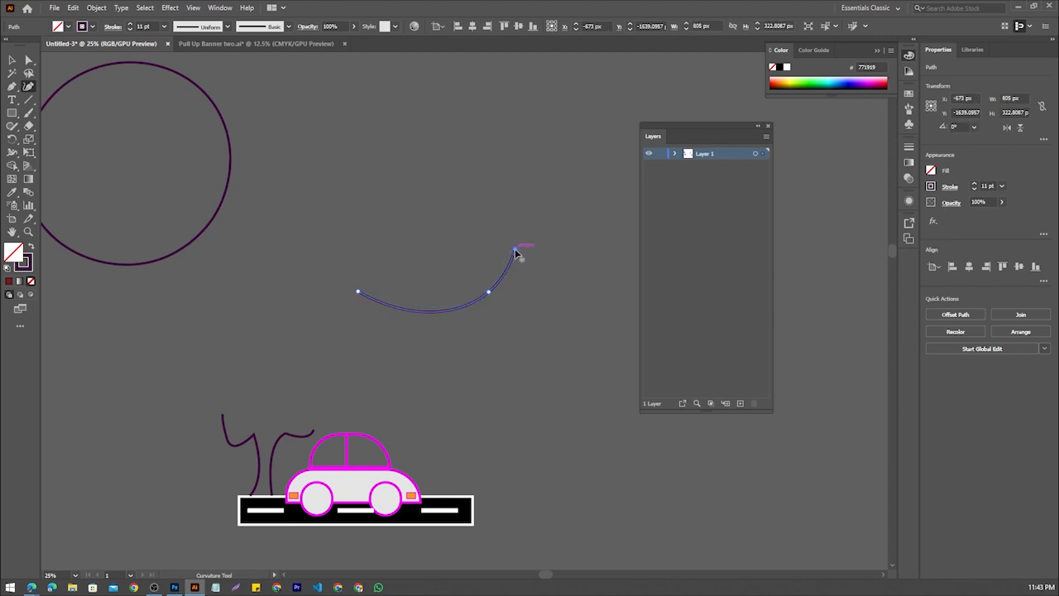
drag(516, 253, 383, 342)
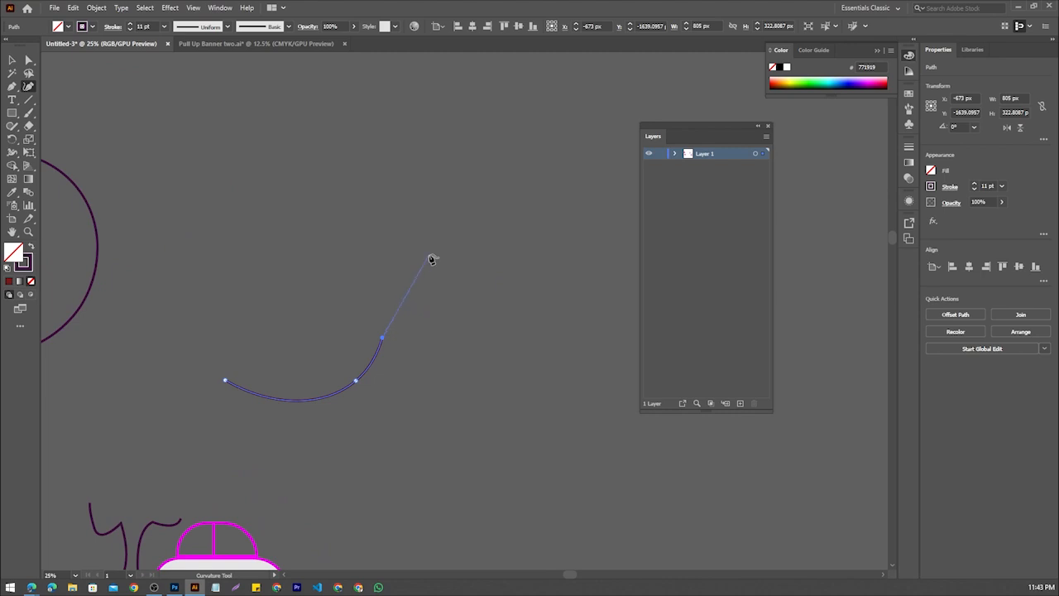
click(446, 208)
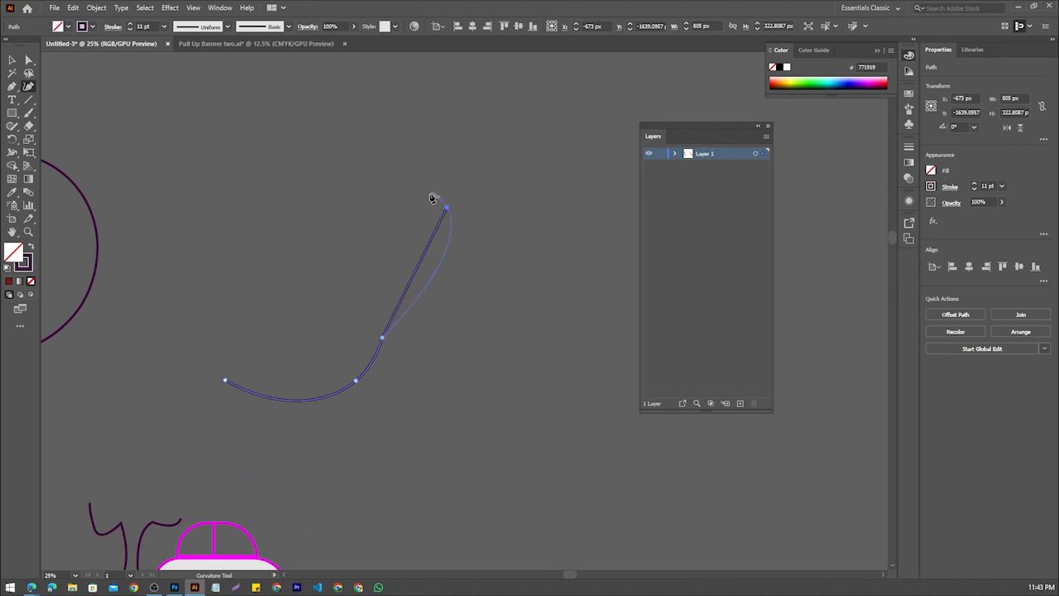
click(347, 187)
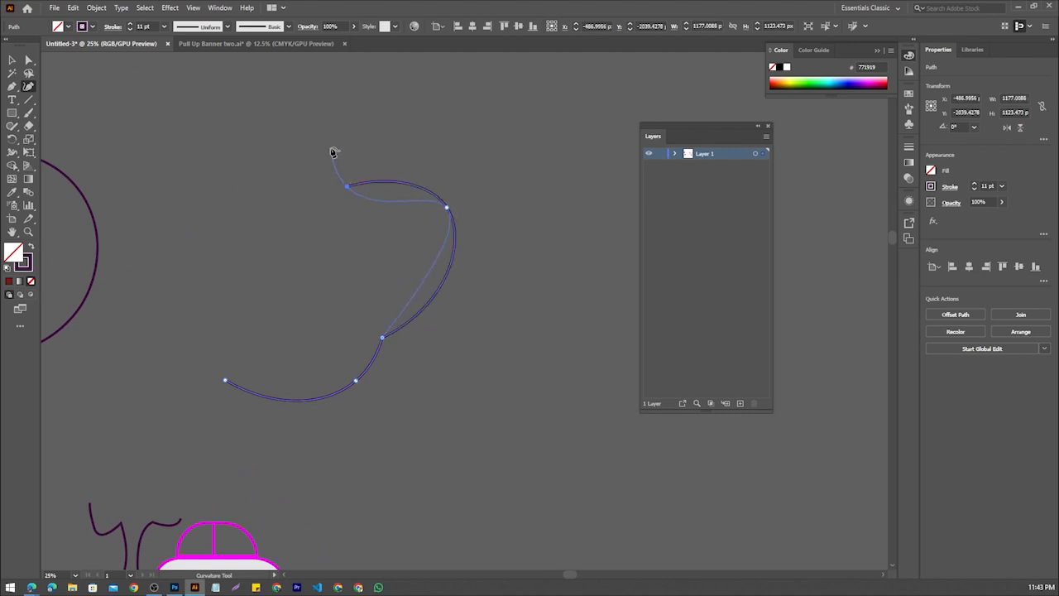
Turn the path's end point into a corner and close the path as a foliage outline about 1643 by 1246 px
double_click(347, 188)
click(154, 200)
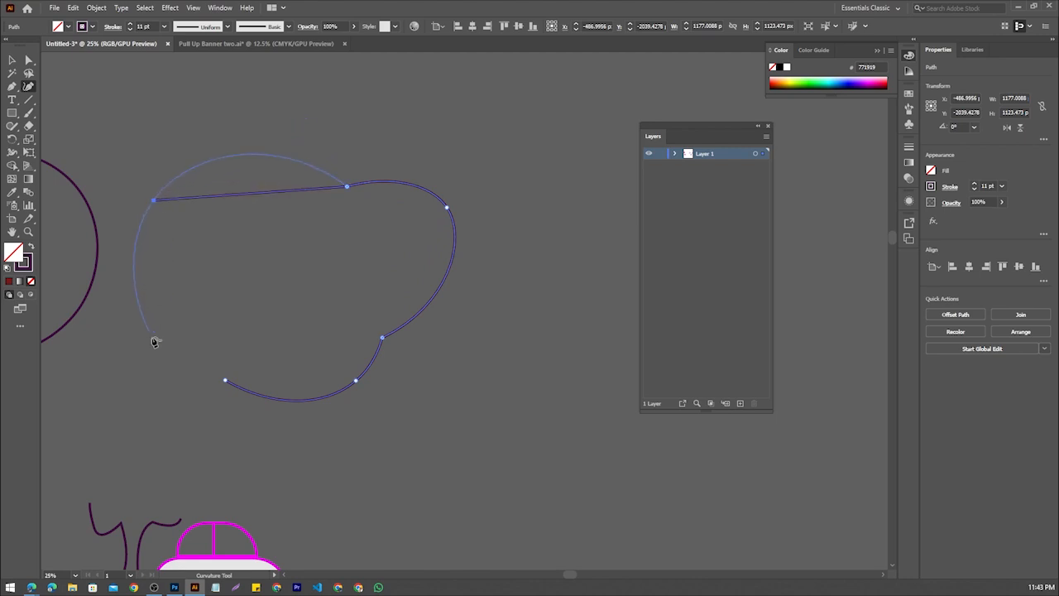
click(153, 340)
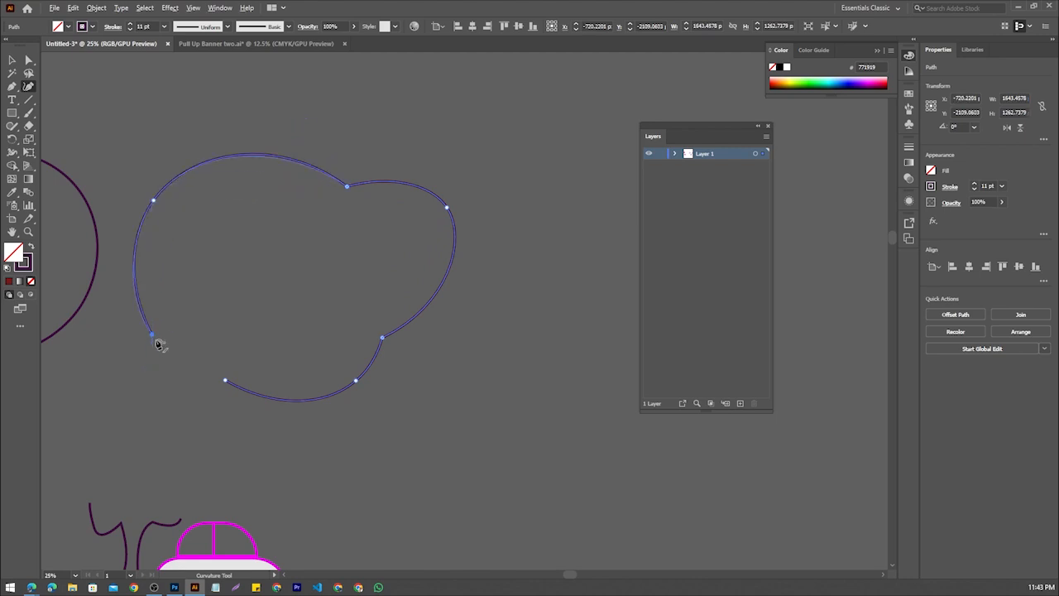
click(225, 381)
click(152, 337)
click(12, 59)
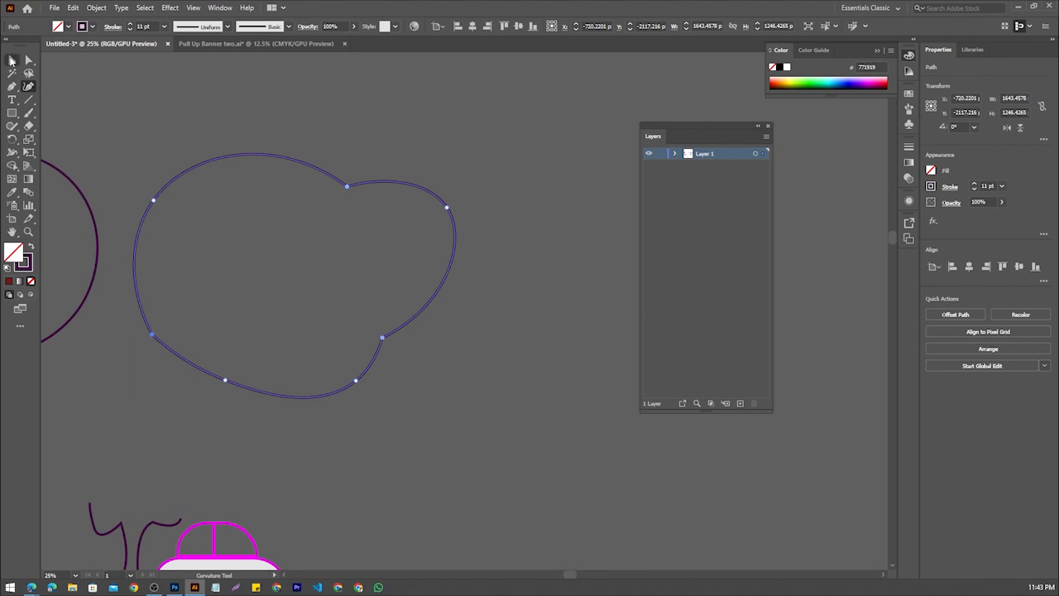
Move the foliage outline down to the empty area left of the tree trunk and car
key(ctrl+minus)
key(ctrl+minus)
key(ctrl+minus)
scroll(353, 255, up, 2)
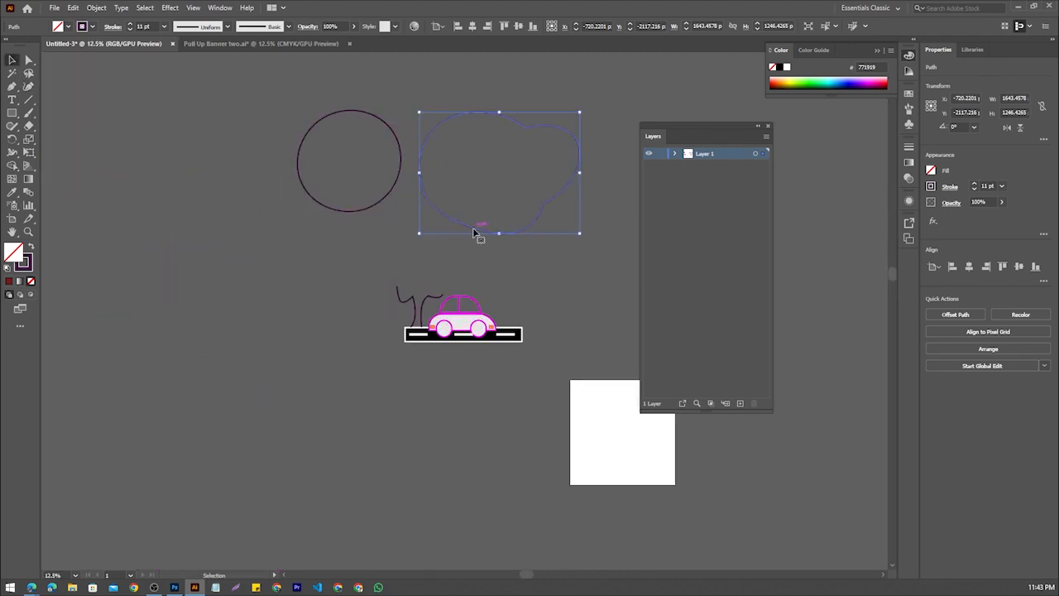
drag(468, 235, 211, 380)
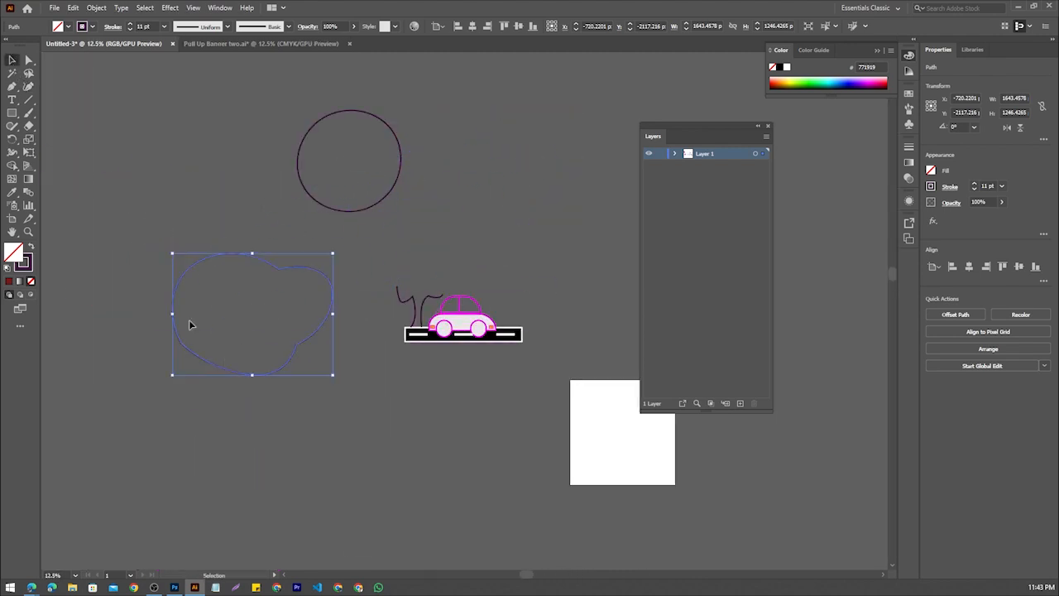
Fill the foliage shape with green #527C21
double_click(23, 262)
drag(320, 366, 322, 328)
click(293, 258)
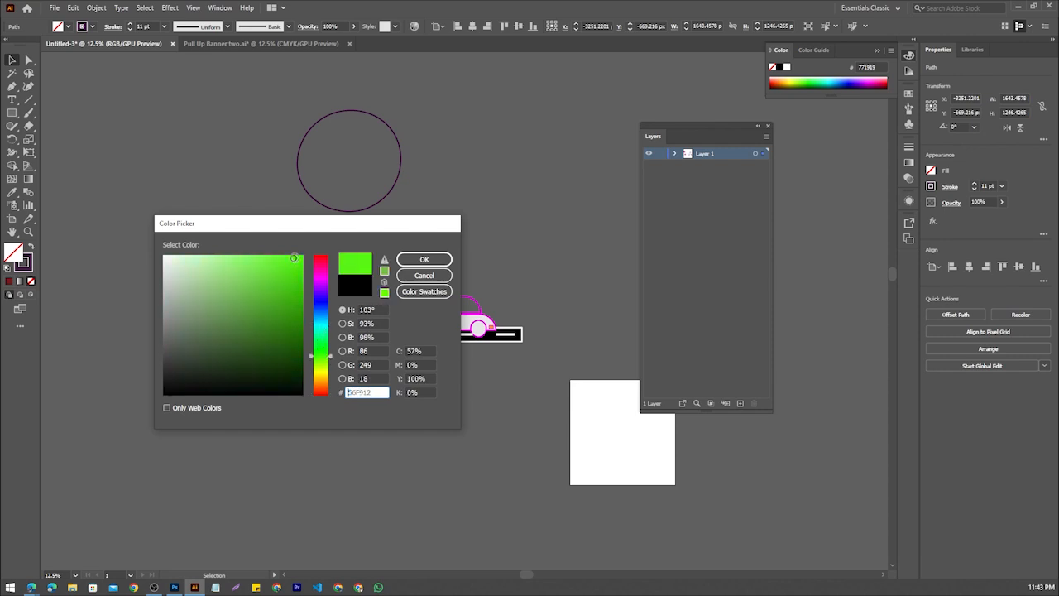
drag(320, 348, 320, 361)
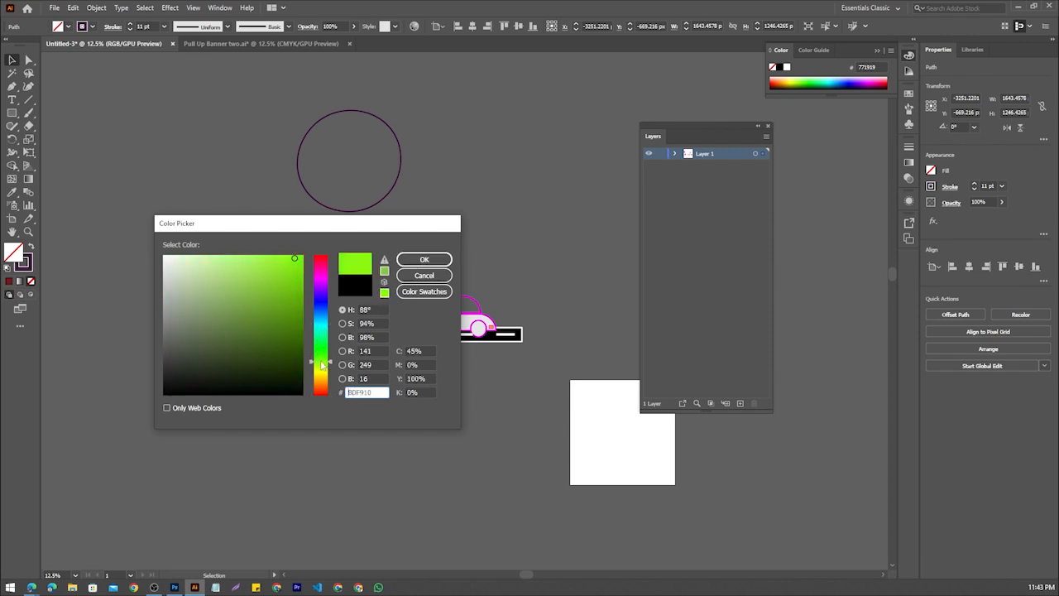
drag(284, 312, 425, 247)
click(447, 261)
Place the green foliage over the trunk's branches at about 624 by 474 px and deselect it
scroll(442, 254, up, 1)
drag(505, 164, 433, 288)
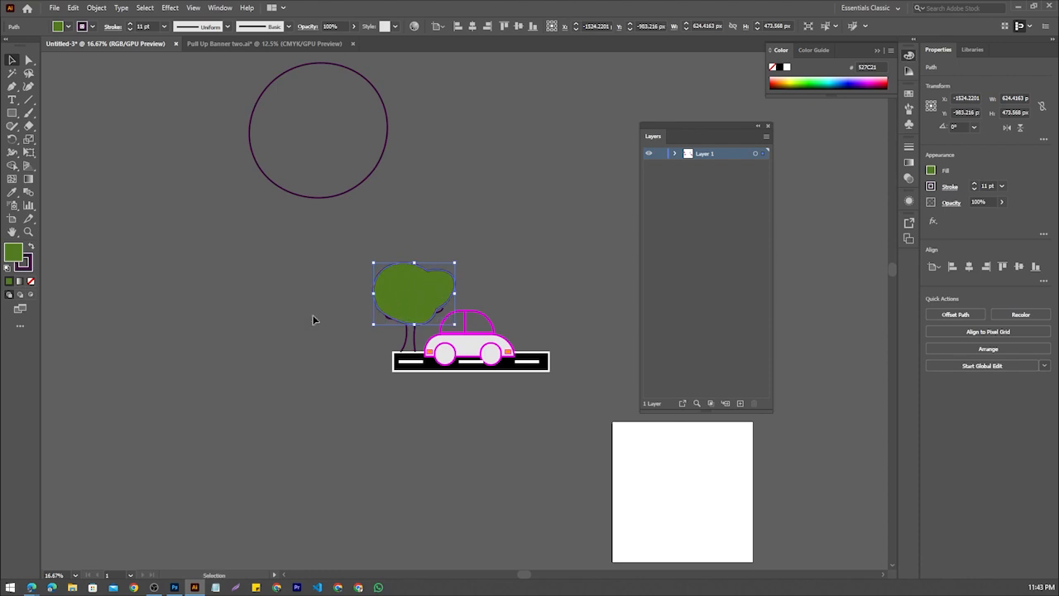
click(314, 318)
Stretch both trunk edges upward into the foliage, the one nearer the car to about 380 px high and the other to about 469 px
scroll(382, 301, up, 3)
click(479, 400)
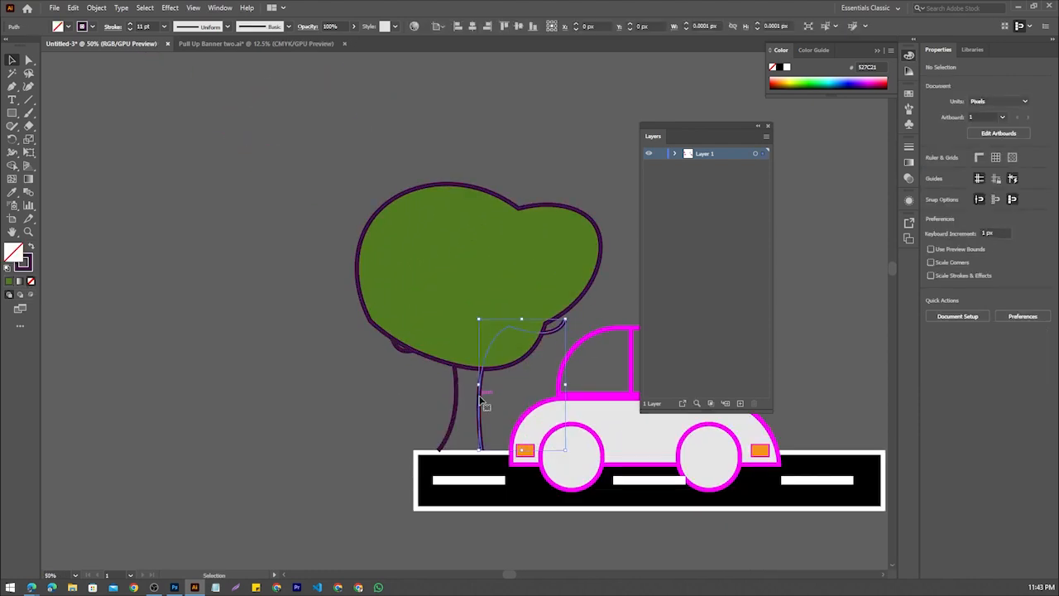
drag(522, 320, 524, 301)
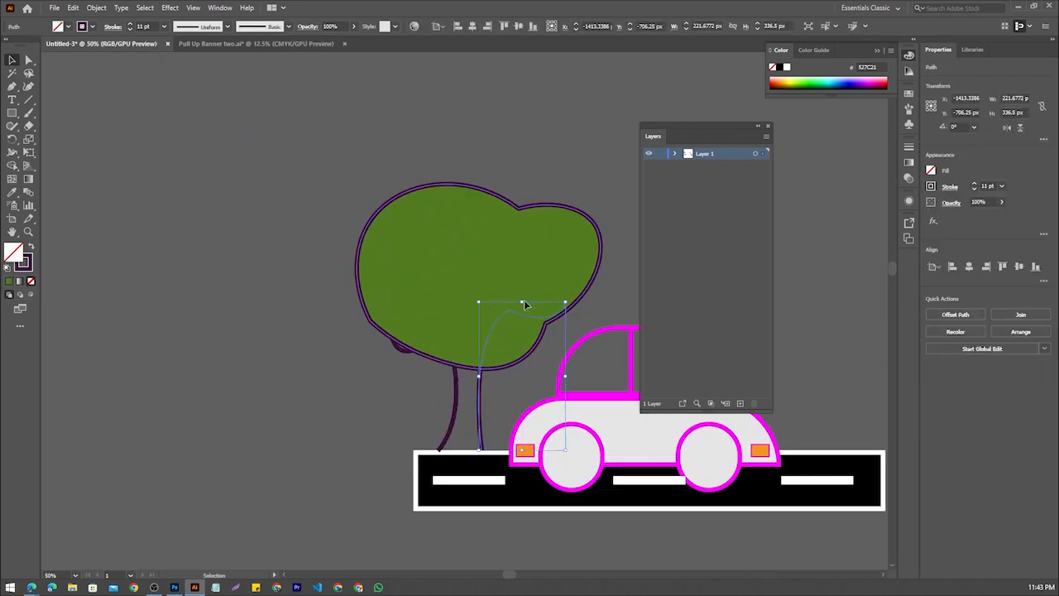
click(456, 411)
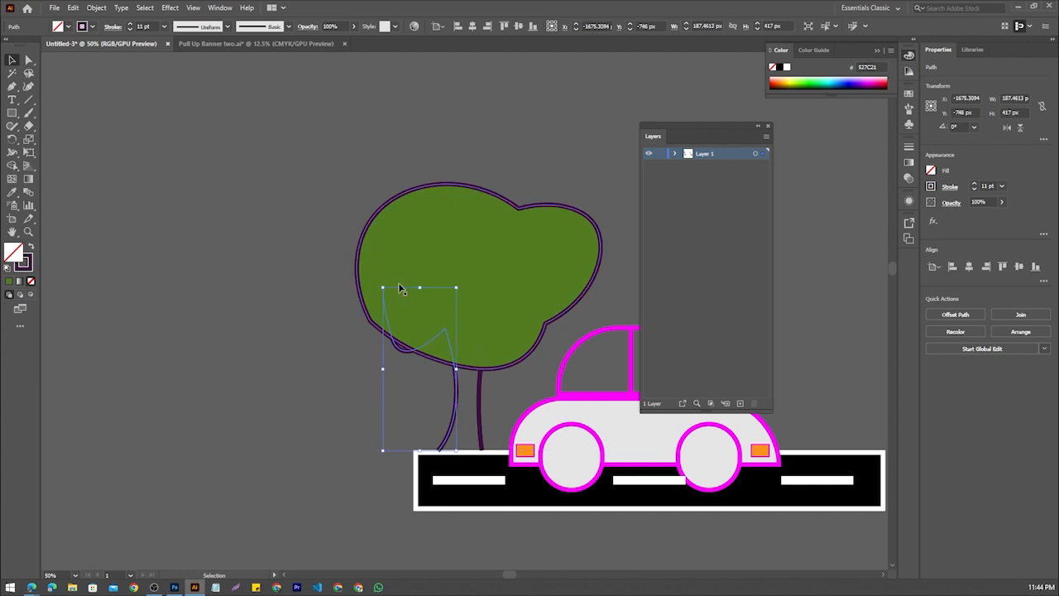
drag(419, 289, 423, 265)
click(301, 333)
scroll(286, 331, down, 1)
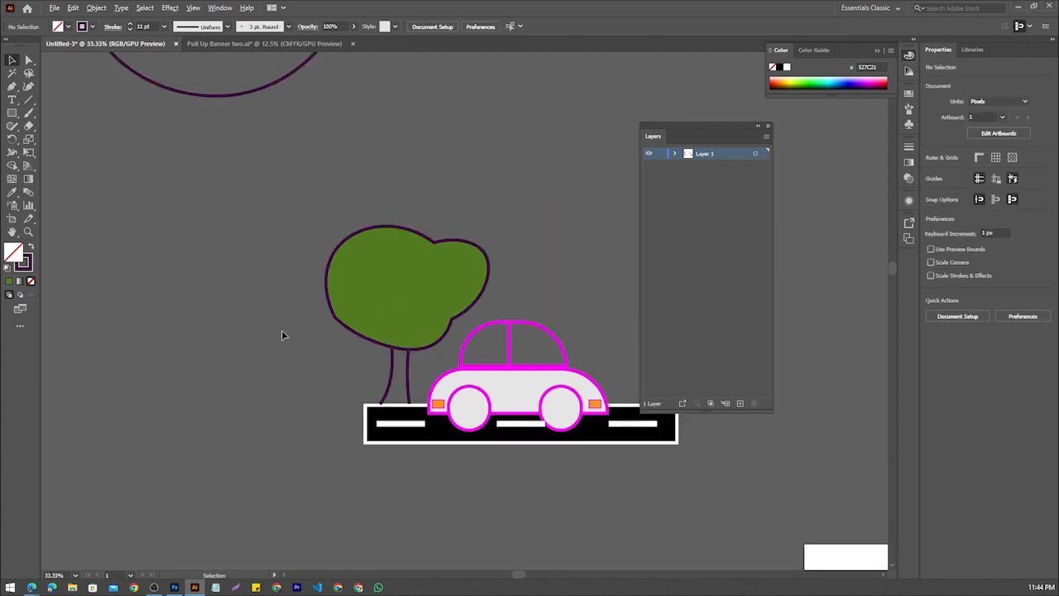
Check how the two trunk edges run between the foliage and the road
drag(372, 345, 244, 344)
click(282, 383)
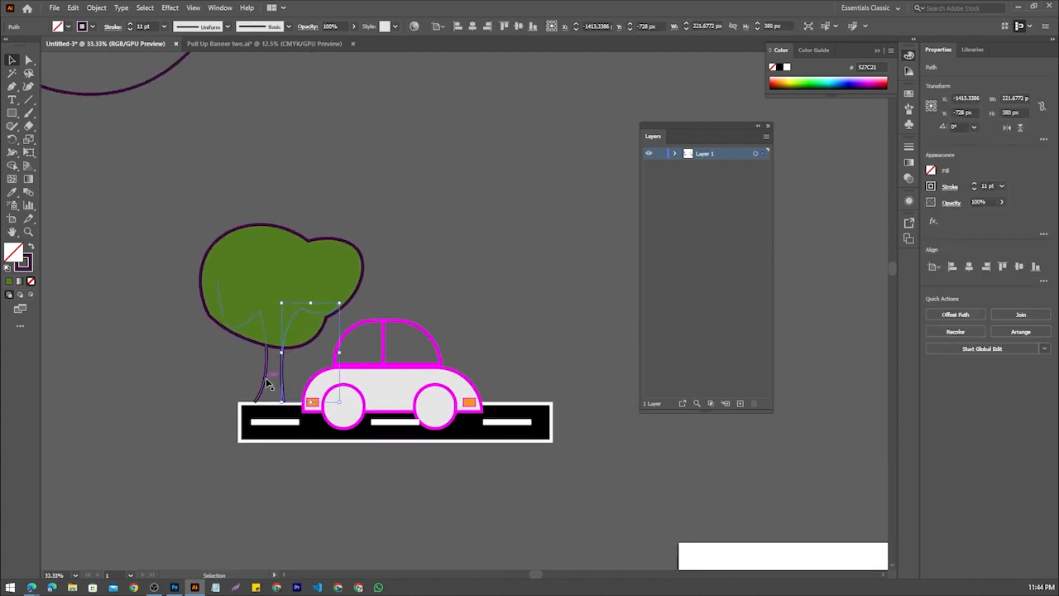
click(267, 380)
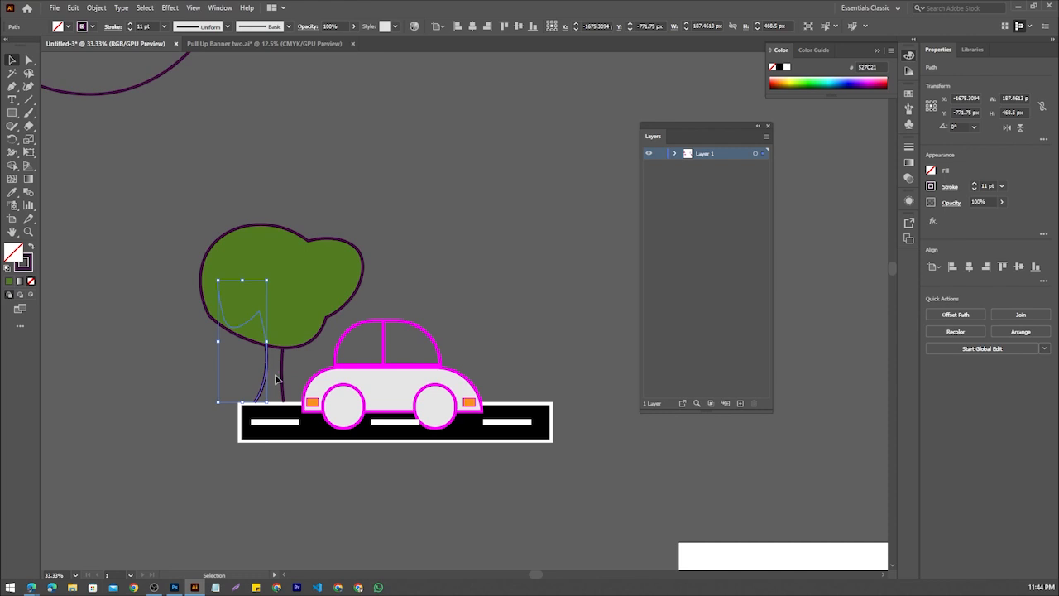
click(219, 382)
scroll(263, 303, down, 2)
scroll(278, 303, up, 2)
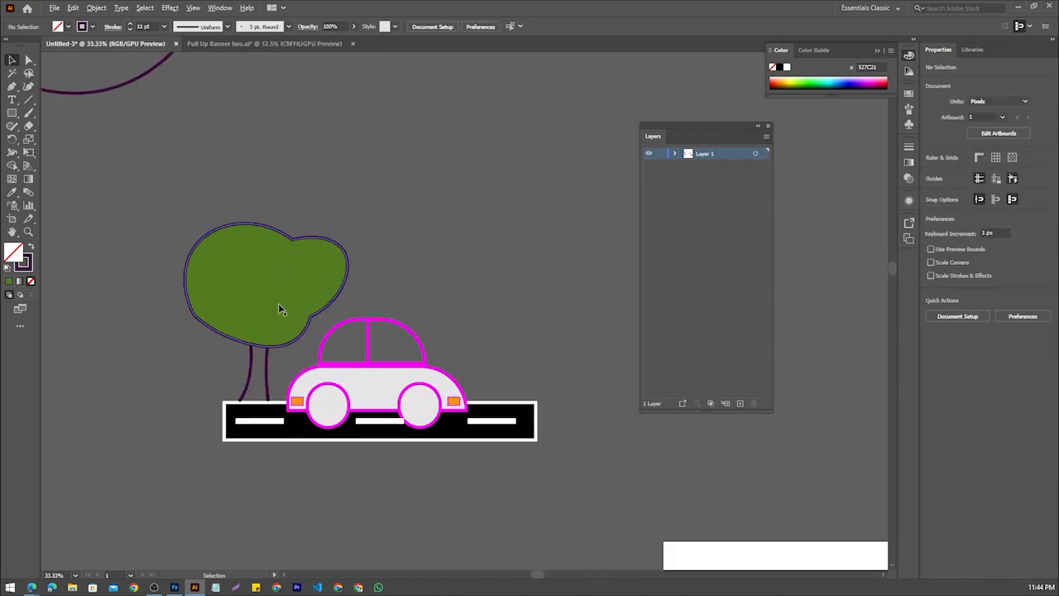
scroll(244, 266, down, 1)
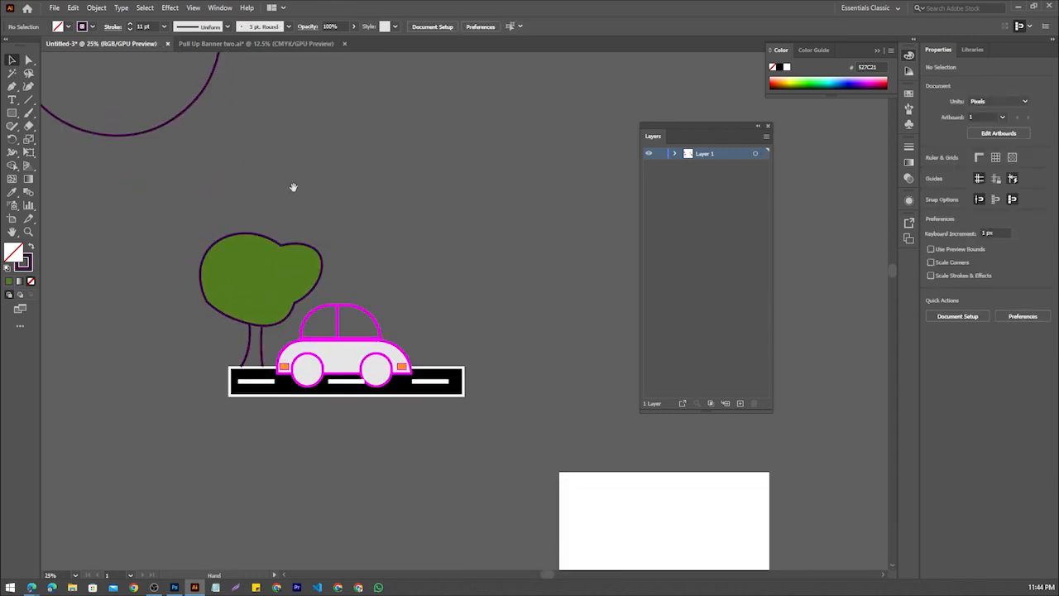
scroll(246, 271, down, 1)
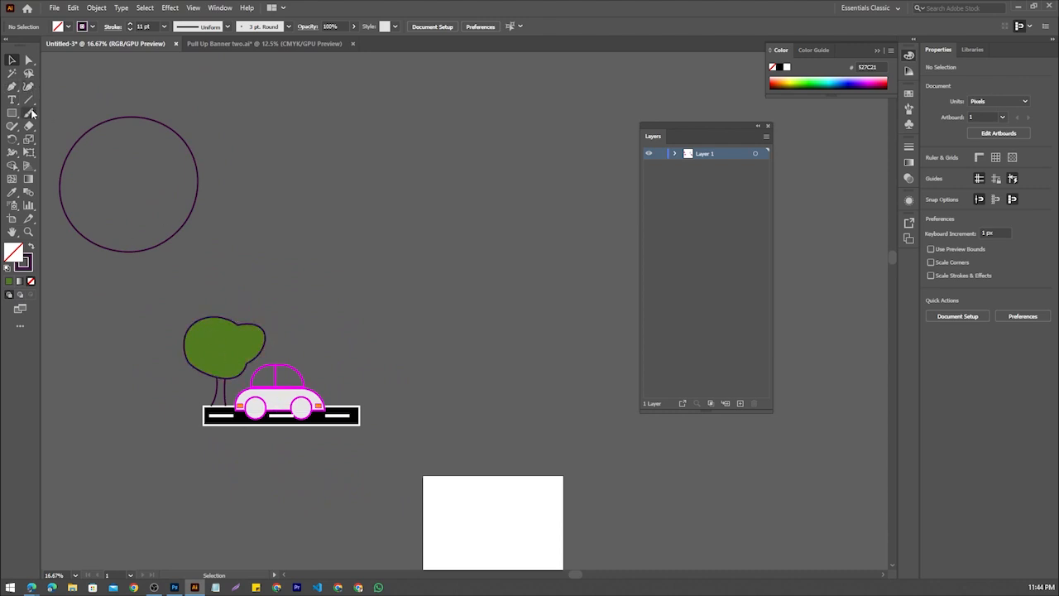
Group the foliage with both trunk edges and shrink the tree to about 359 by 393 px, standing on the road behind the car
click(232, 396)
scroll(232, 375, up, 1)
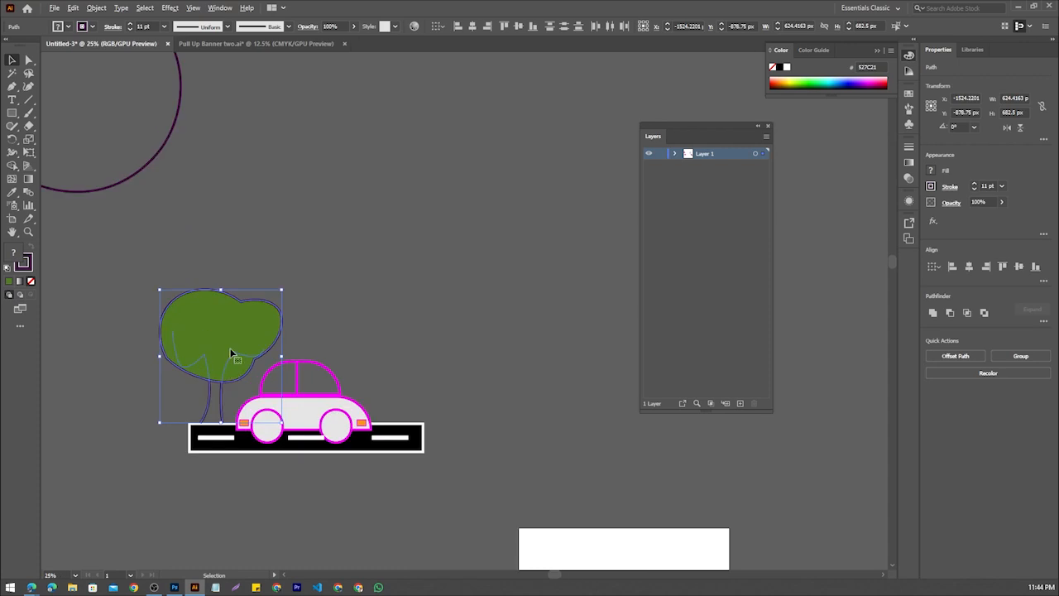
right_click(220, 320)
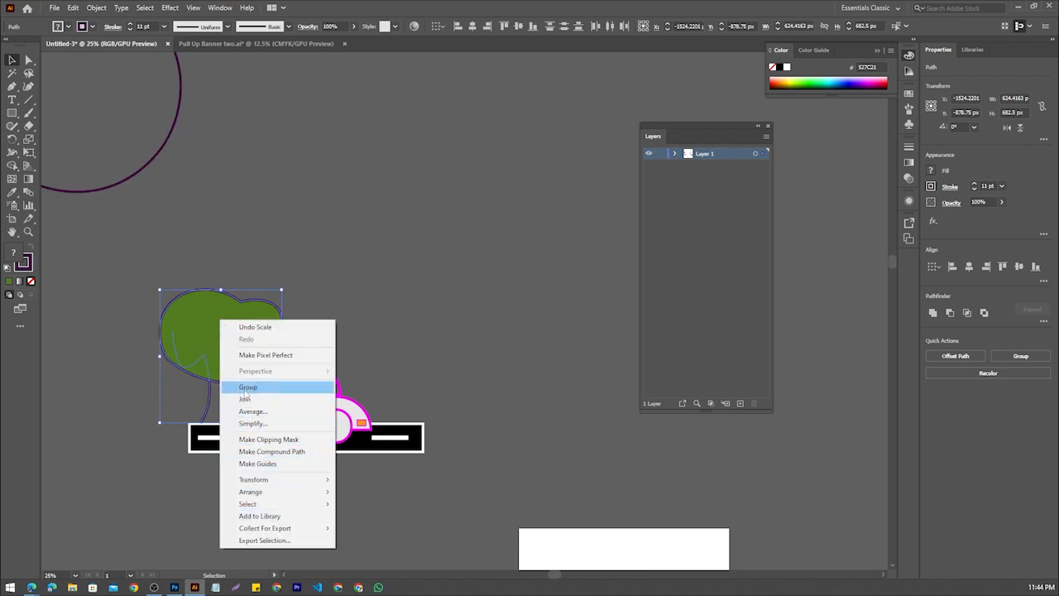
click(248, 386)
drag(283, 289, 261, 318)
drag(232, 341, 222, 414)
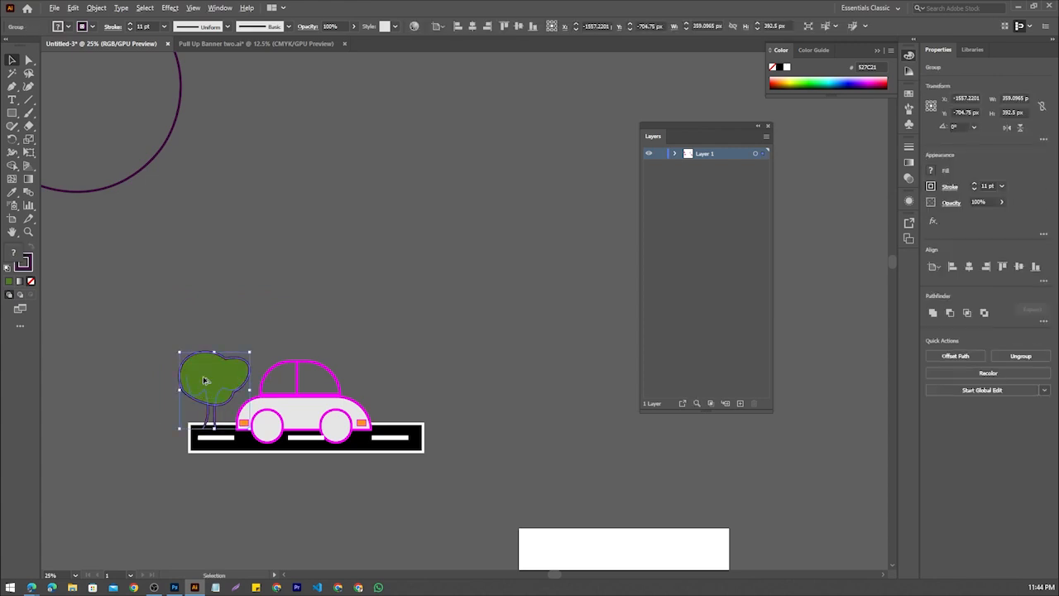
Duplicate the tree onto the road's opposite end, in front of the car, and scale the copy down
drag(205, 379, 393, 380)
drag(390, 389, 391, 390)
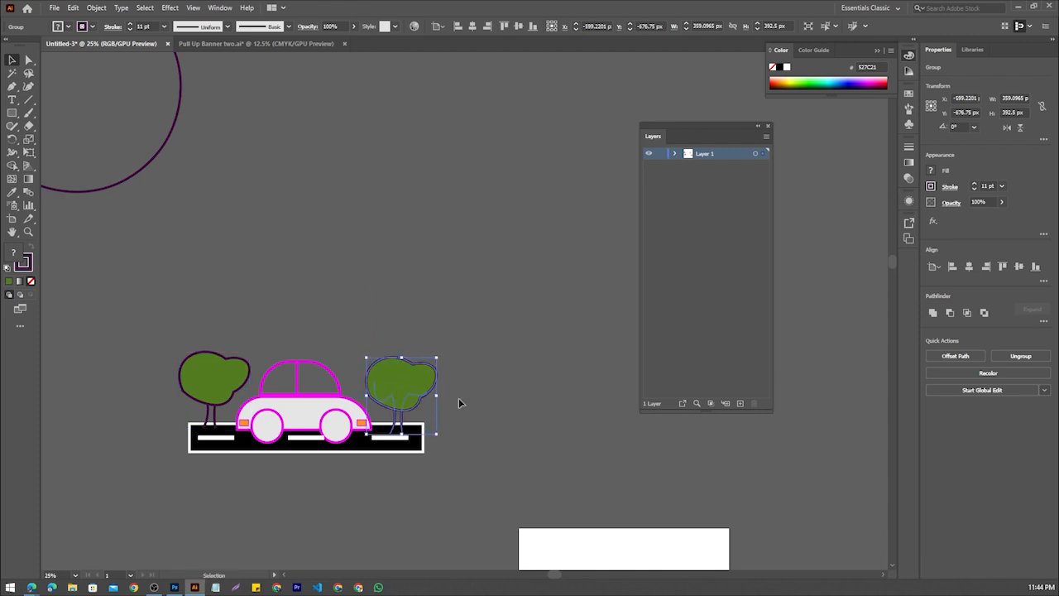
drag(436, 360, 404, 406)
click(468, 407)
Scale the original tree down to about half its size at the road's left end and deselect it
scroll(425, 411, up, 2)
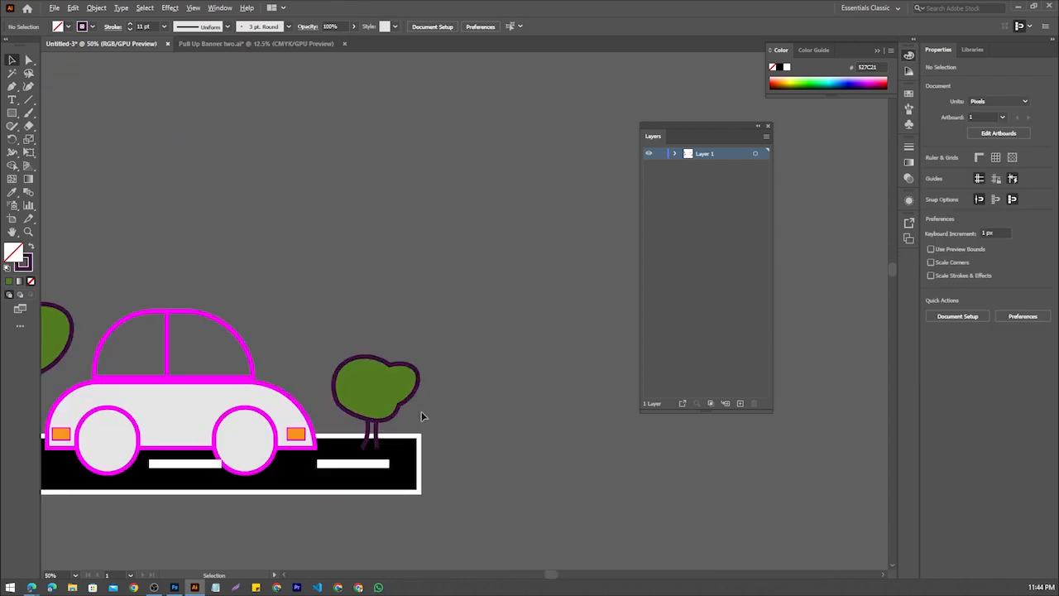
scroll(408, 406, down, 1)
click(130, 369)
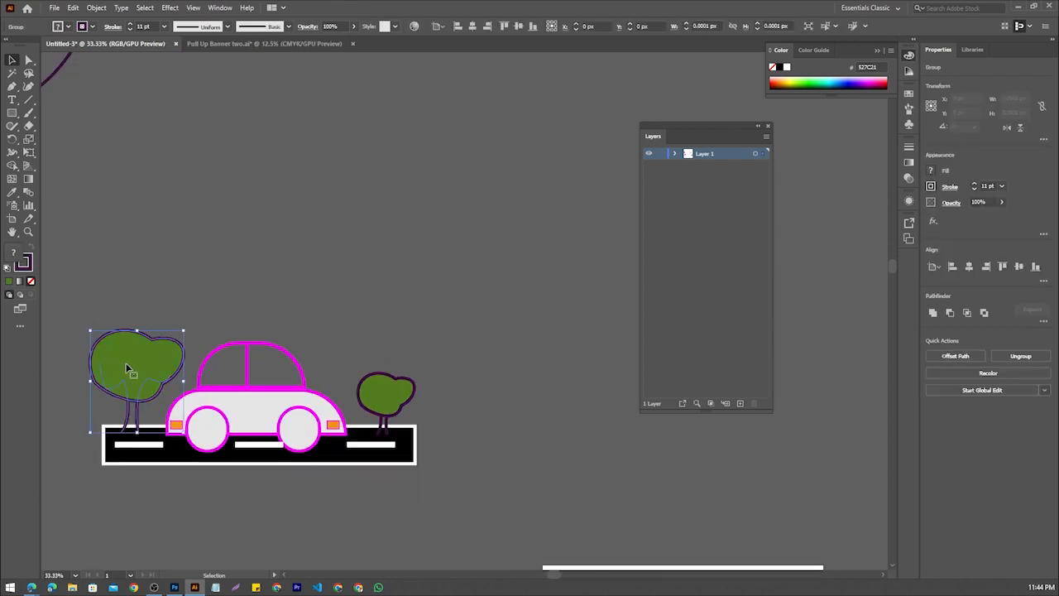
drag(182, 333, 139, 398)
scroll(246, 372, down, 2)
click(358, 364)
scroll(359, 365, up, 1)
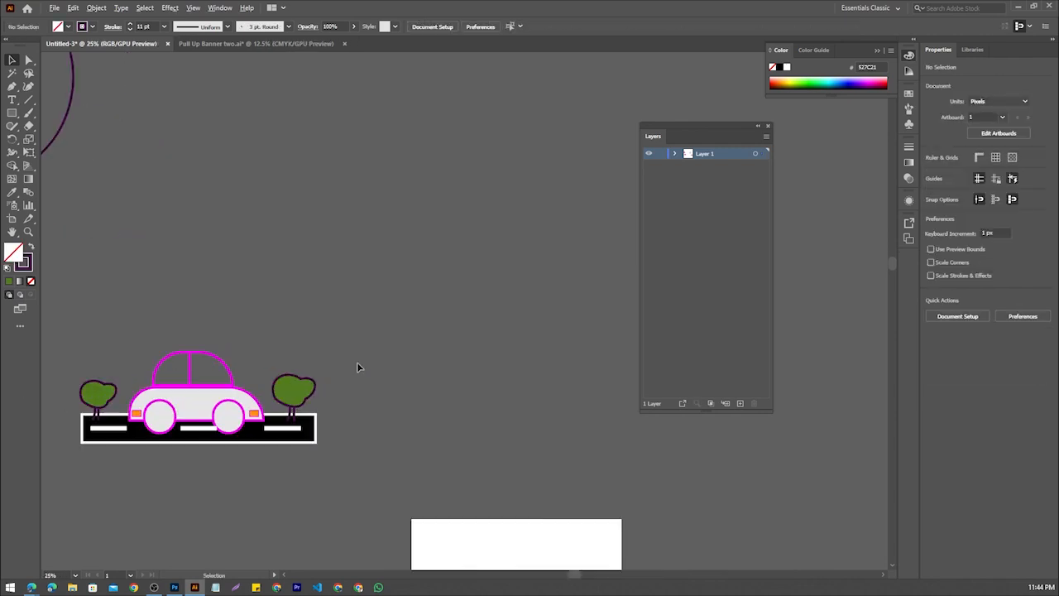
click(286, 384)
click(436, 383)
scroll(420, 374, down, 1)
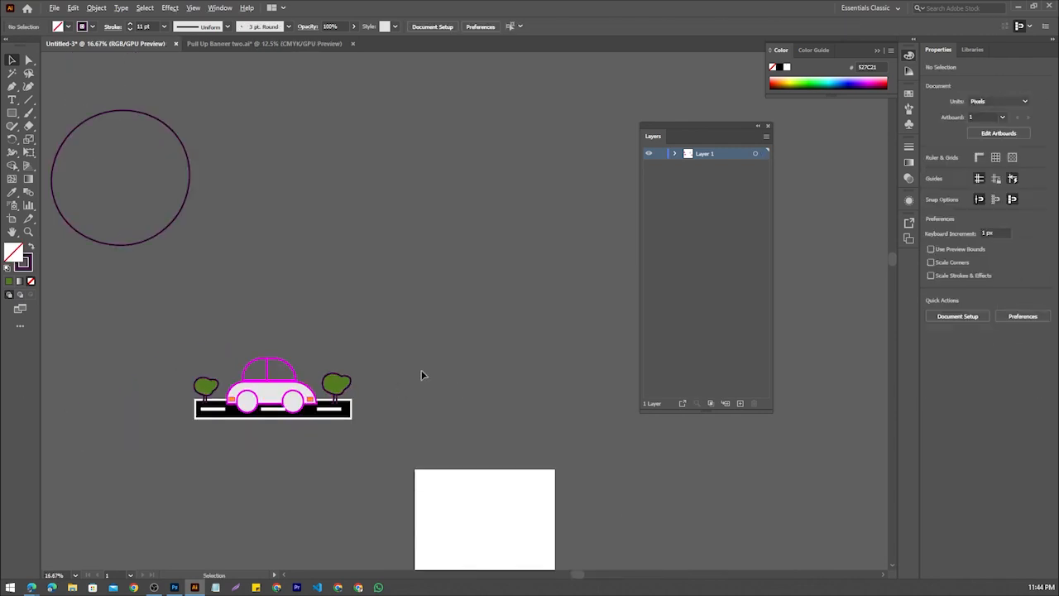
scroll(421, 375, up, 1)
scroll(175, 384, up, 1)
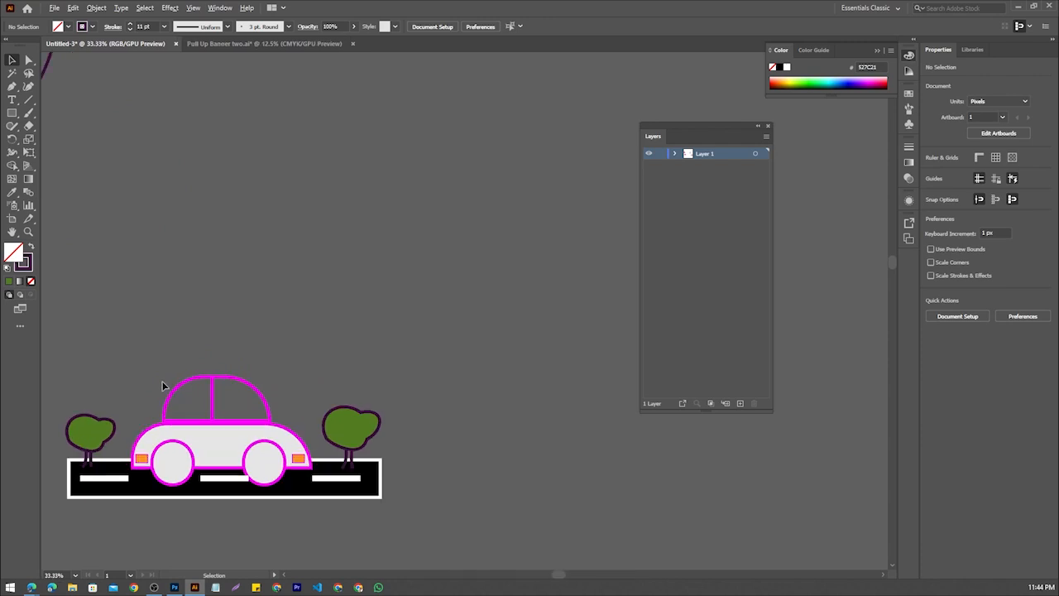
Duplicate the tree at each end of the road, placing each copy beside its original on the car's side
scroll(184, 364, down, 1)
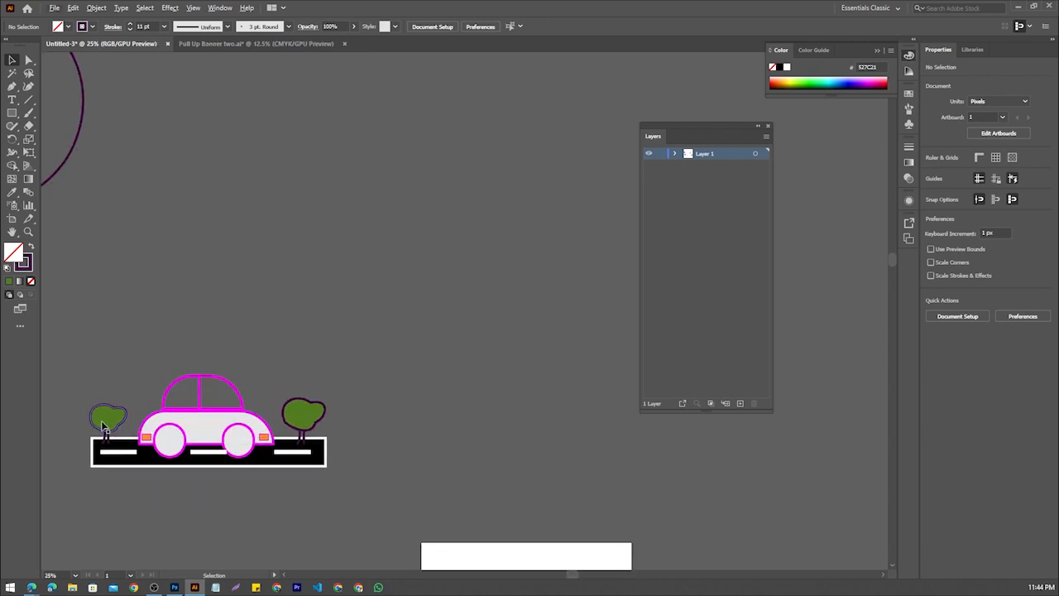
drag(101, 420, 126, 421)
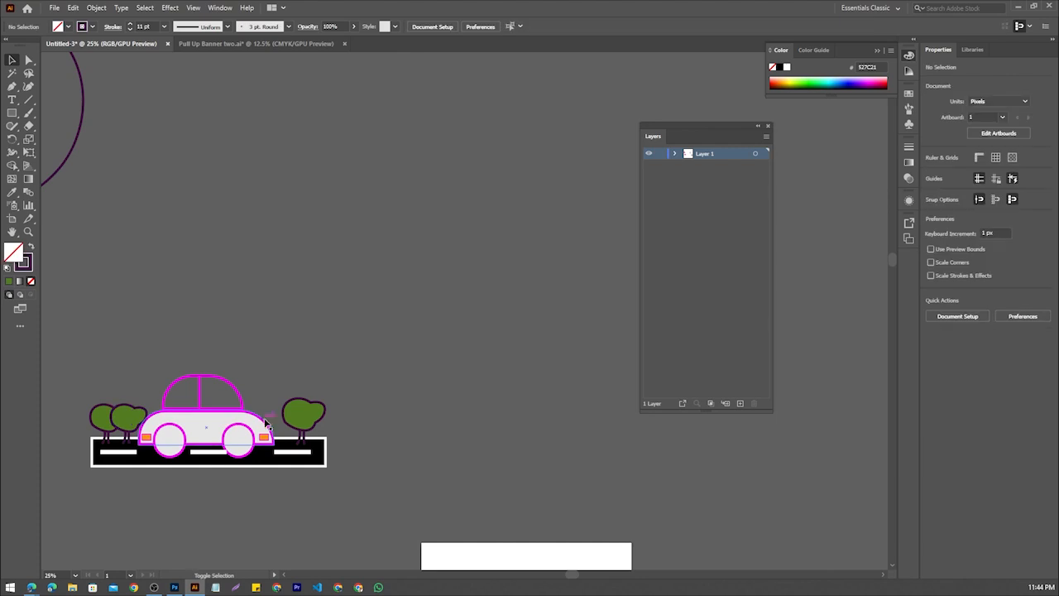
click(296, 421)
drag(295, 421, 270, 422)
click(456, 417)
scroll(422, 383, down, 1)
scroll(370, 400, up, 4)
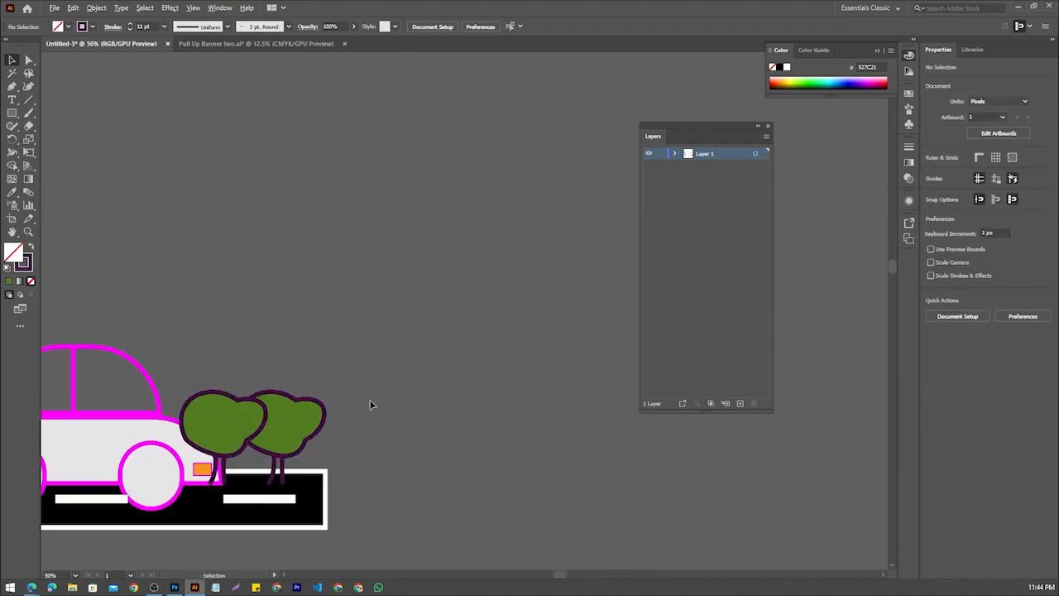
scroll(250, 385, up, 2)
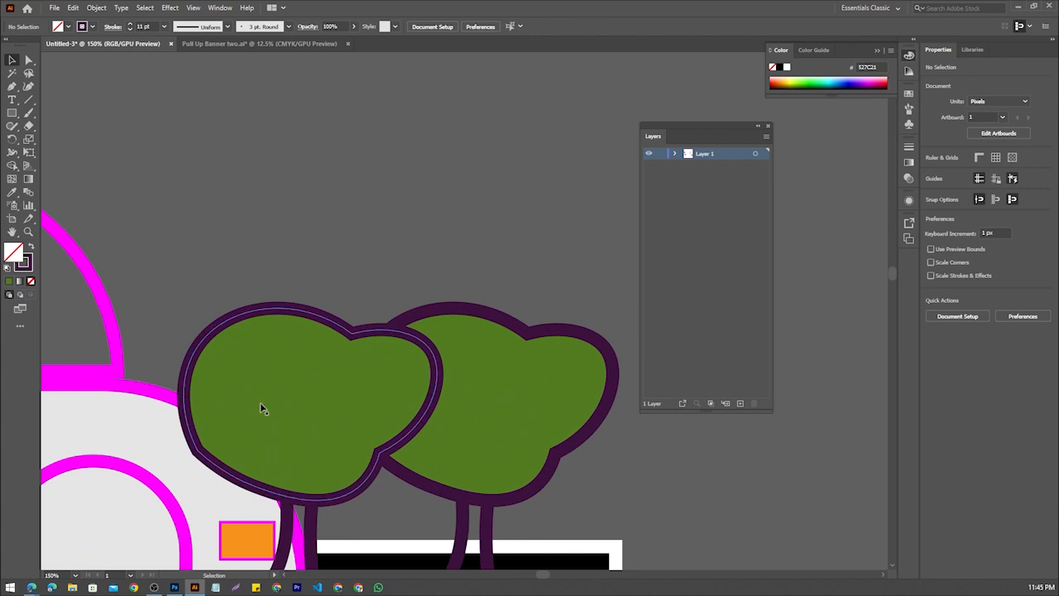
scroll(352, 373, down, 3)
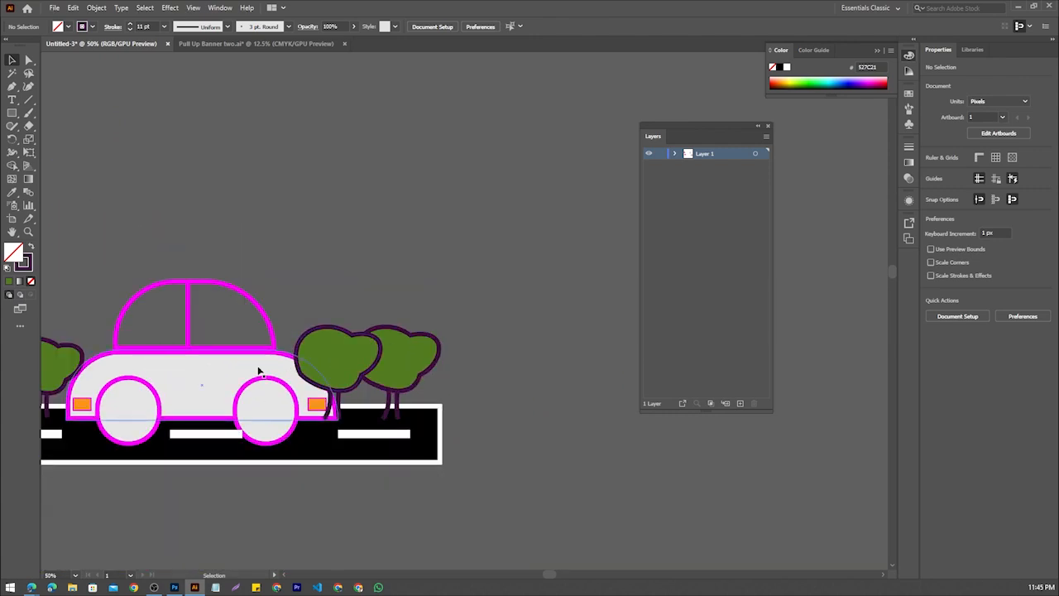
Bring the car body and the headlight beside the larger trees to the front of the stacking order
click(258, 371)
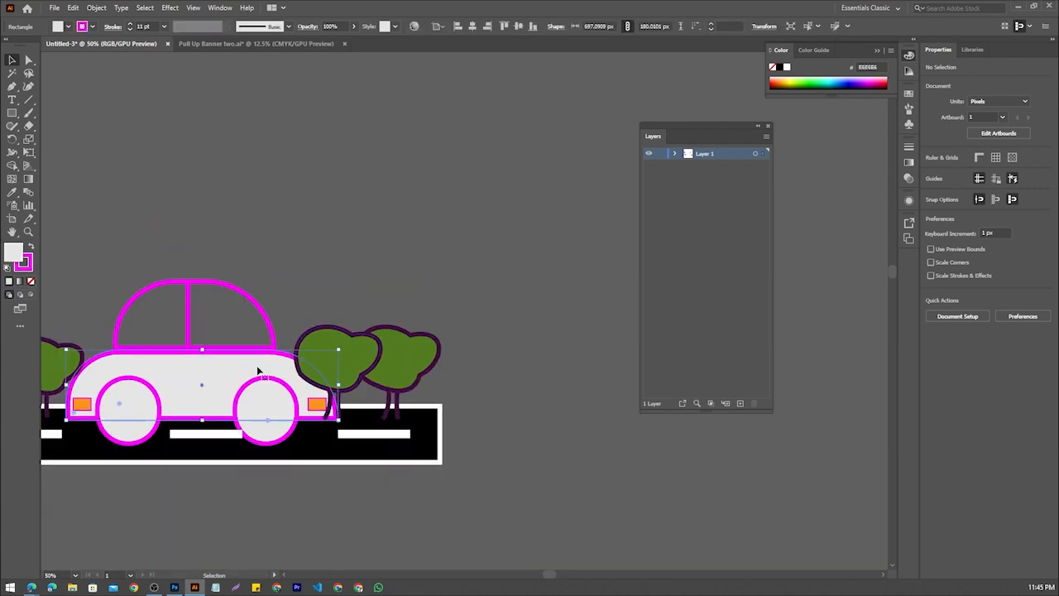
shift+click(322, 405)
right_click(275, 382)
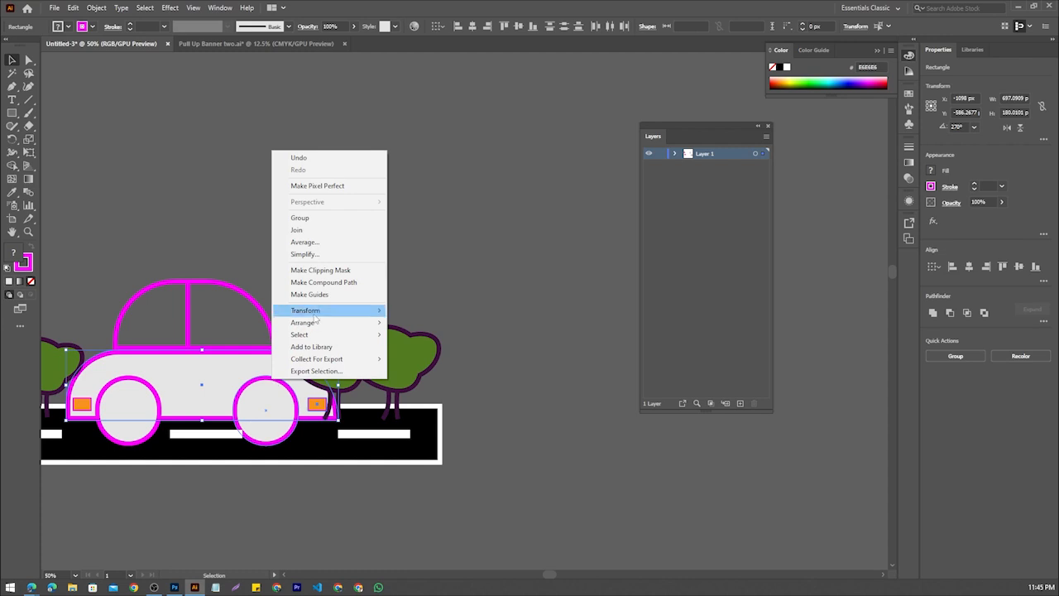
mouse_move(339, 330)
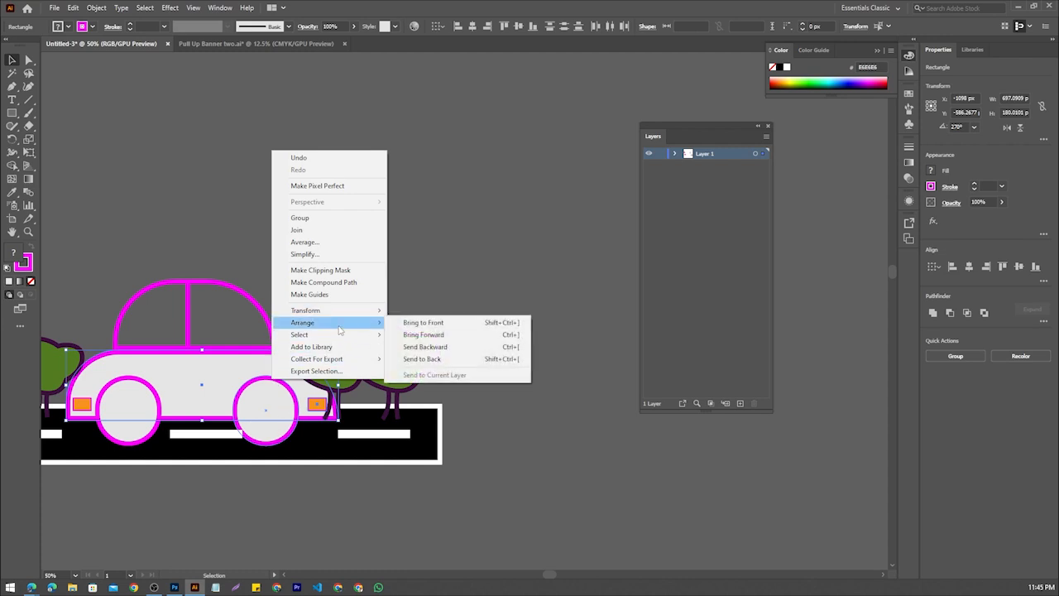
click(422, 322)
Bring both car wheels to the front of the car body and deselect them
click(265, 431)
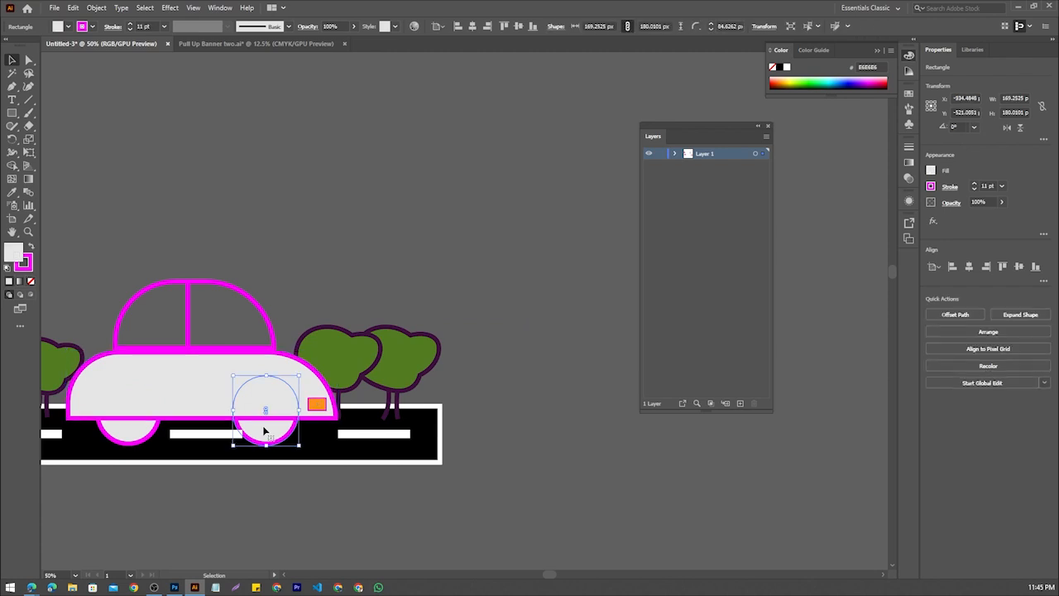
shift+click(148, 439)
right_click(144, 438)
mouse_move(208, 386)
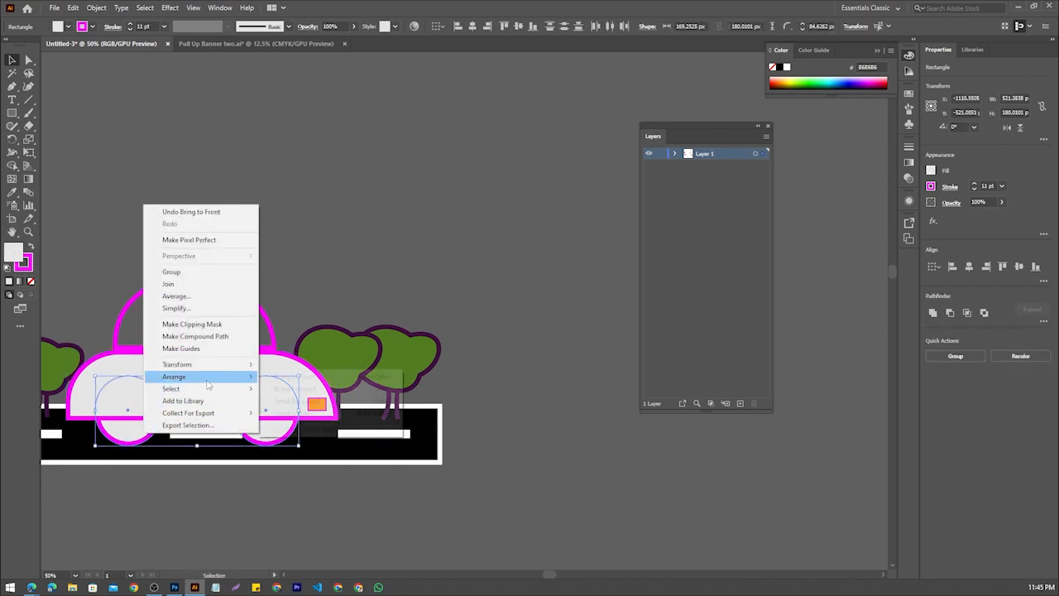
click(281, 378)
click(493, 378)
scroll(488, 377, down, 2)
scroll(417, 396, up, 1)
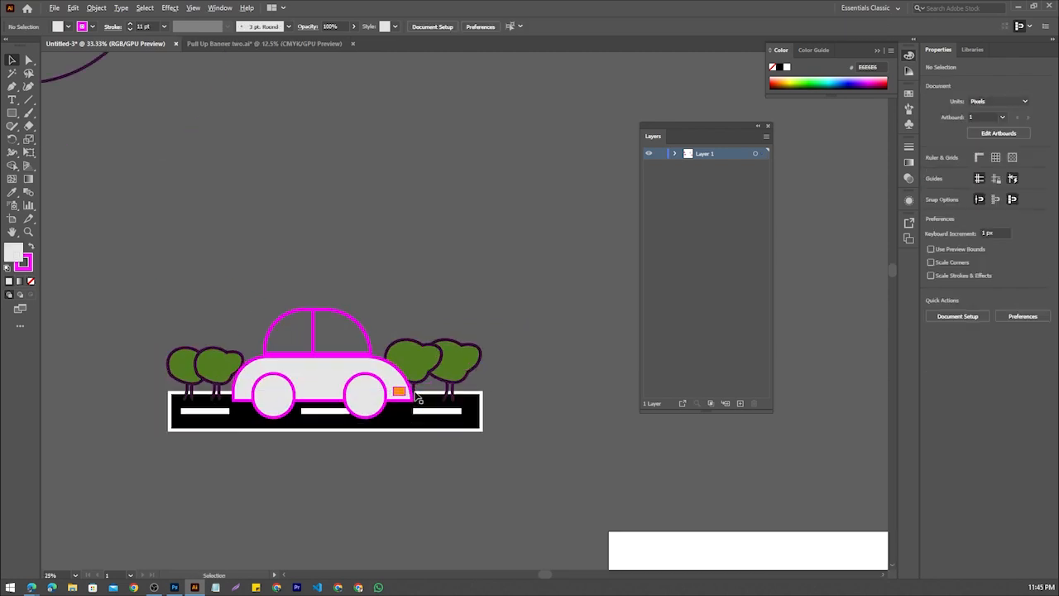
Draw an open three-point curve about 1116 by 1243 px above the car with the Curvature tool
scroll(352, 297, down, 3)
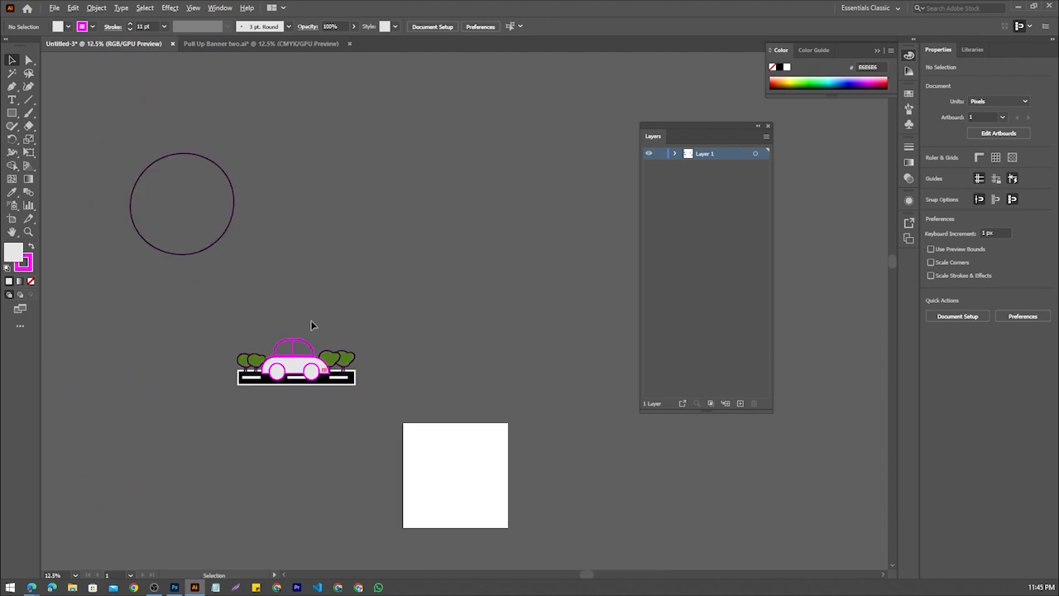
scroll(311, 324, up, 3)
scroll(312, 320, down, 1)
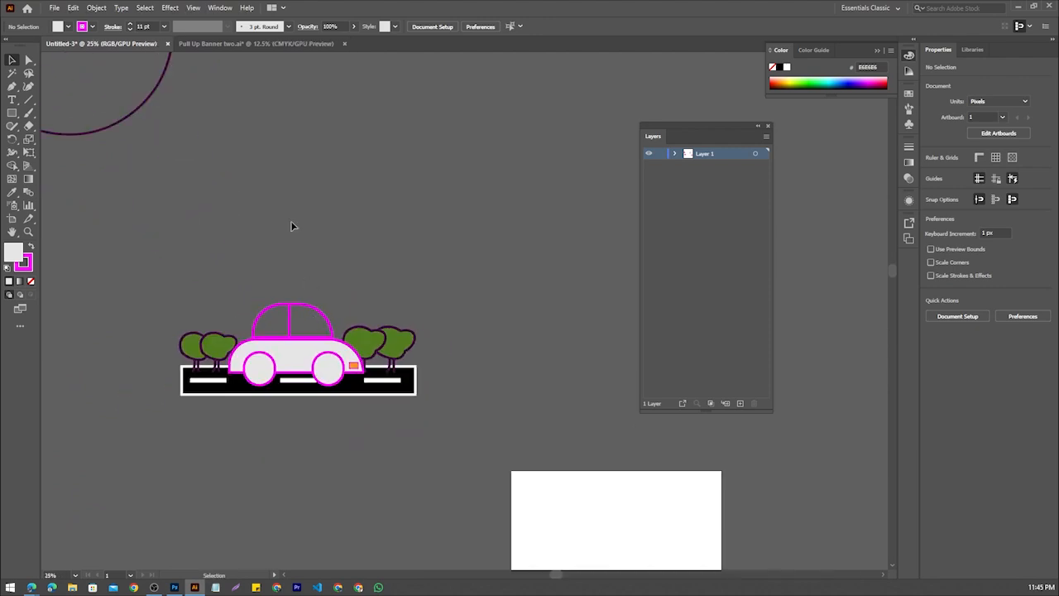
scroll(291, 232, down, 1)
key(shift+grave)
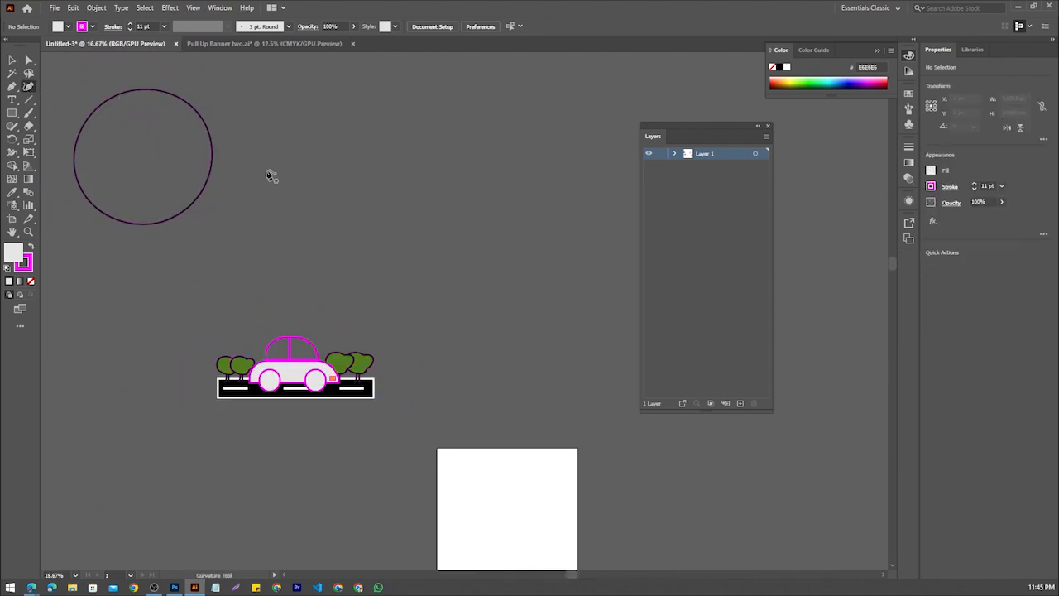
click(349, 201)
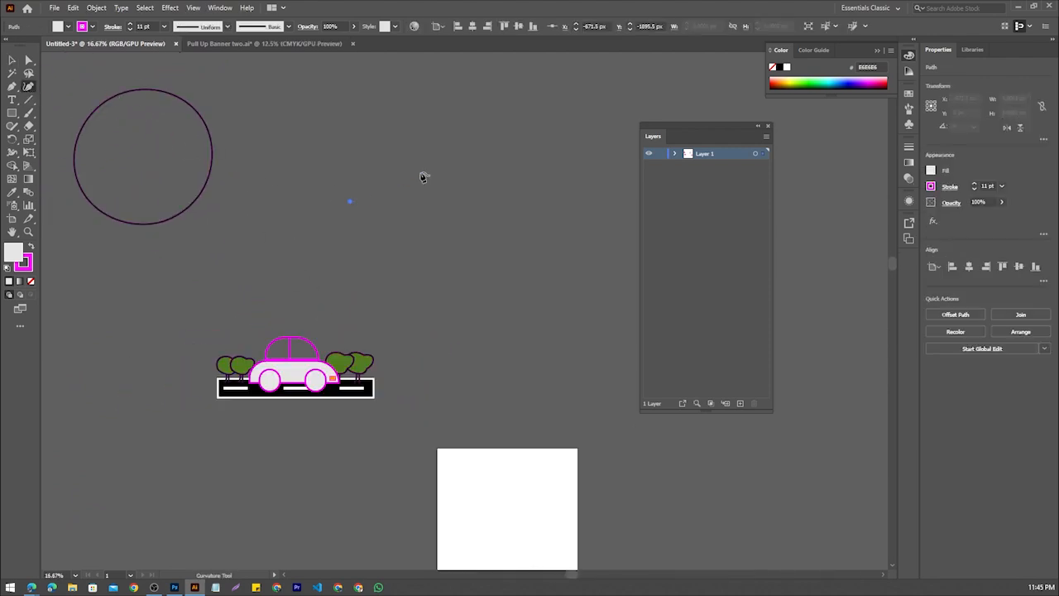
click(489, 180)
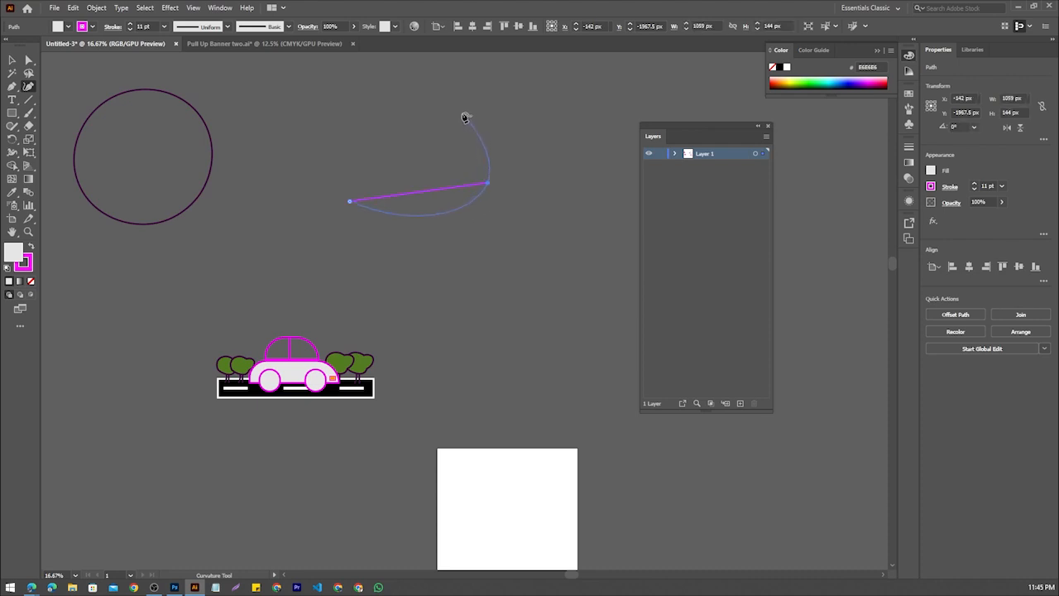
click(433, 62)
scroll(435, 83, up, 2)
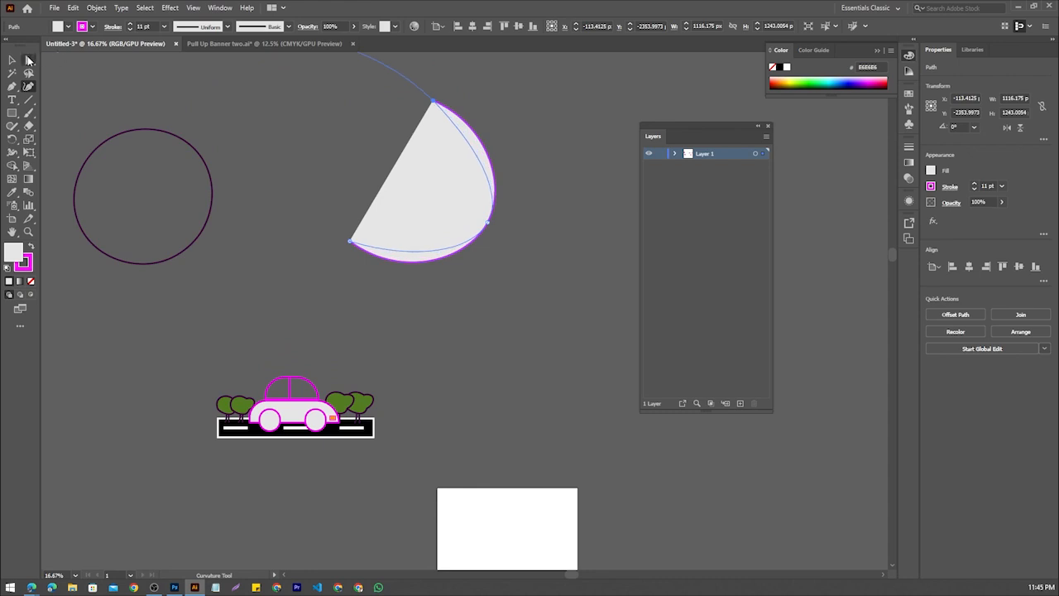
Rotate the half-round shape about 55° clockwise so its straight edge lies nearly level, and move it higher above the car
click(13, 60)
click(318, 132)
drag(427, 172, 457, 202)
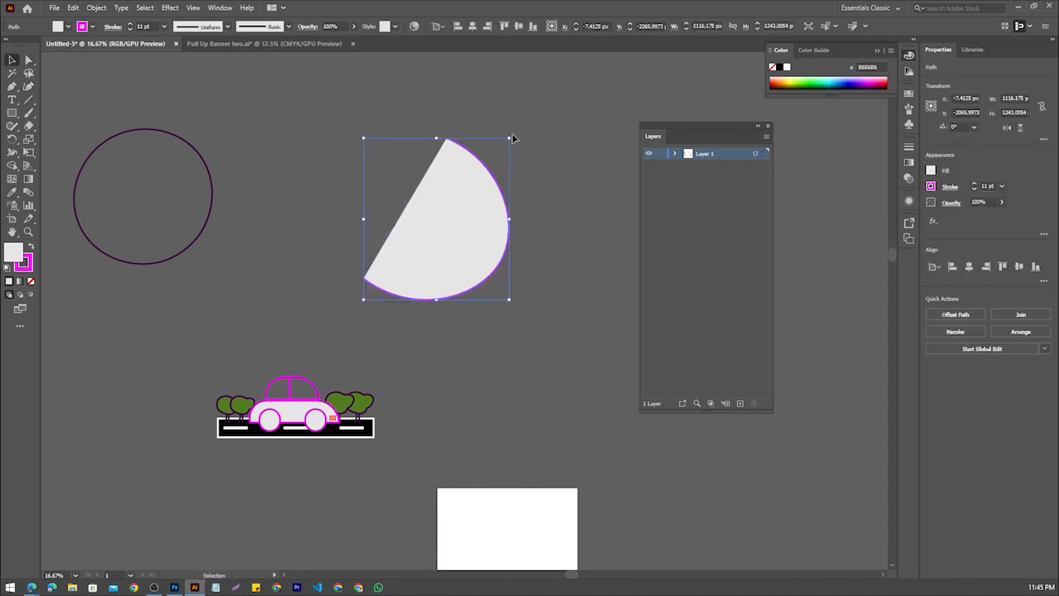
drag(513, 132, 545, 233)
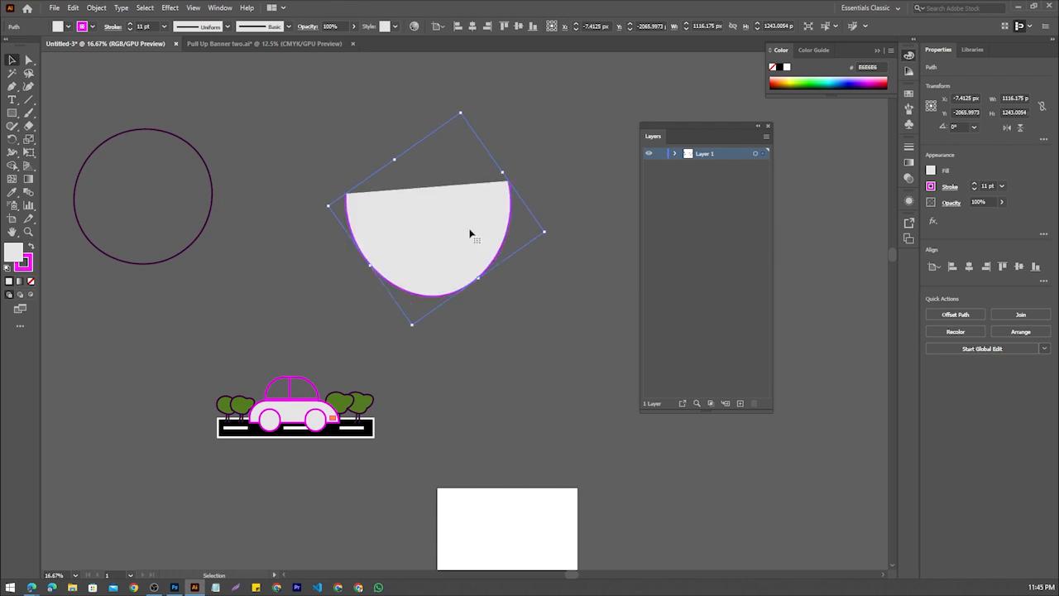
drag(447, 229, 360, 99)
scroll(323, 222, up, 2)
Extend the half-round path into a pointed tail with the Curvature tool, close it at its start point, and shift it away from the circle
click(28, 87)
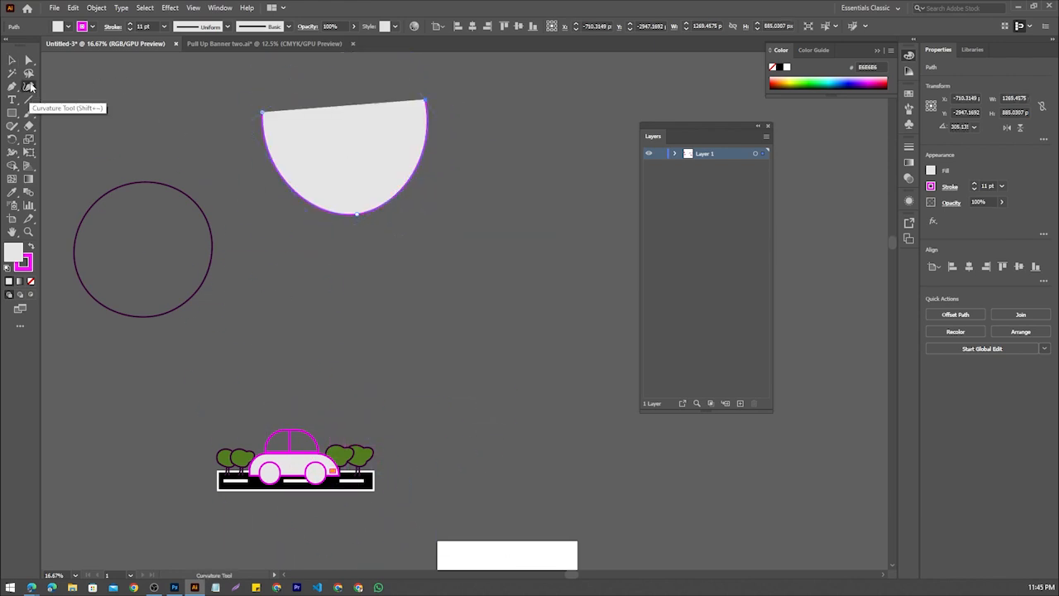
click(163, 109)
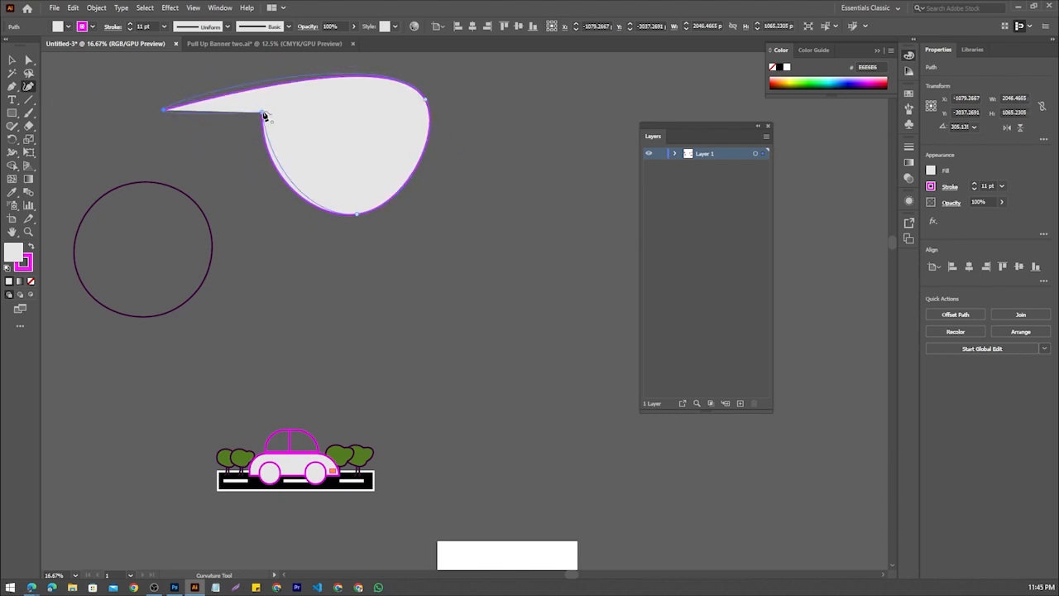
click(265, 111)
click(12, 60)
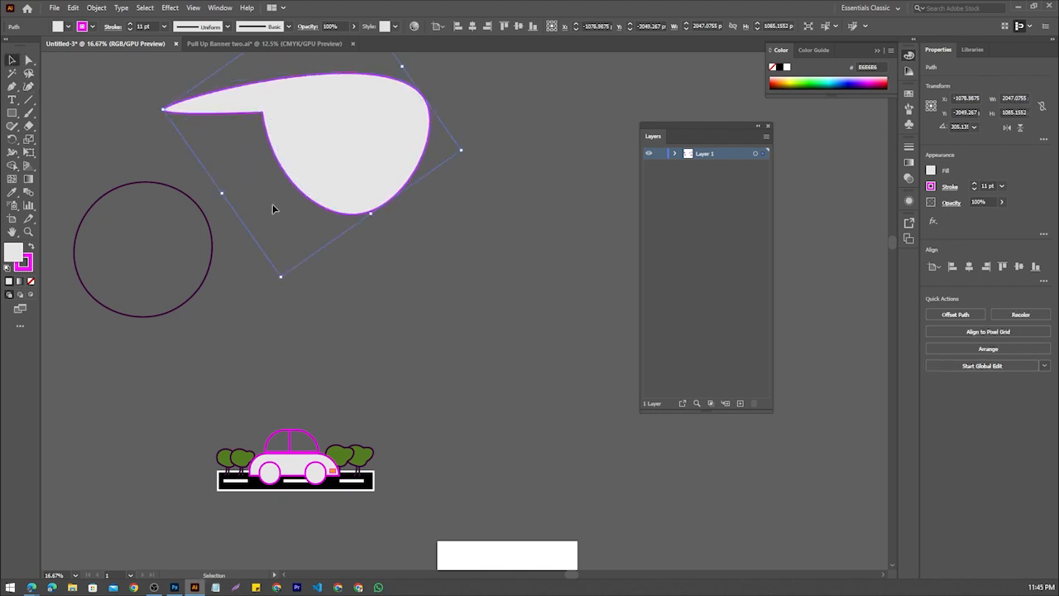
click(274, 208)
drag(319, 207, 365, 221)
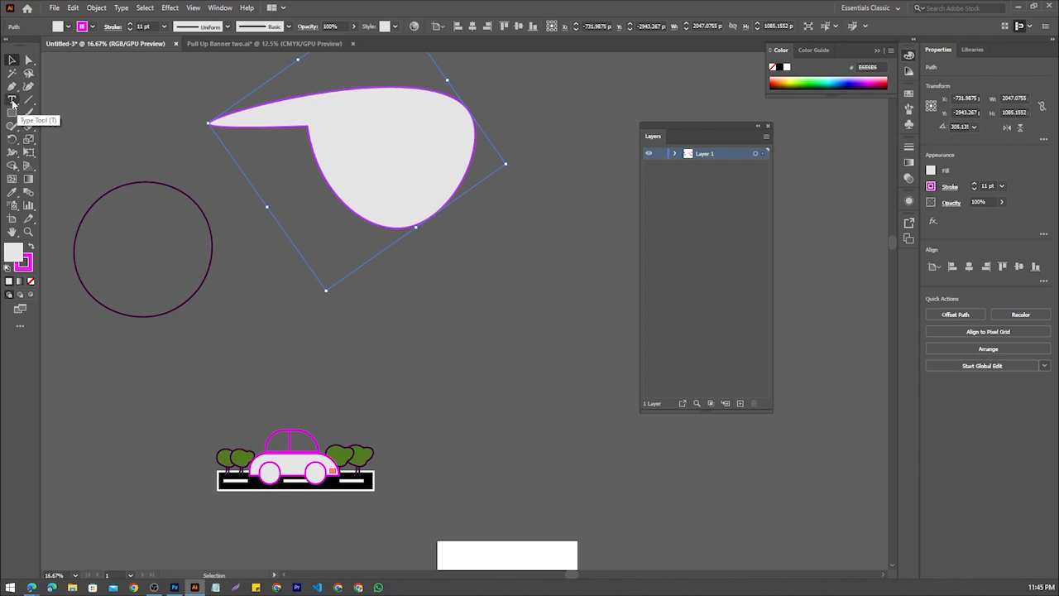
click(262, 363)
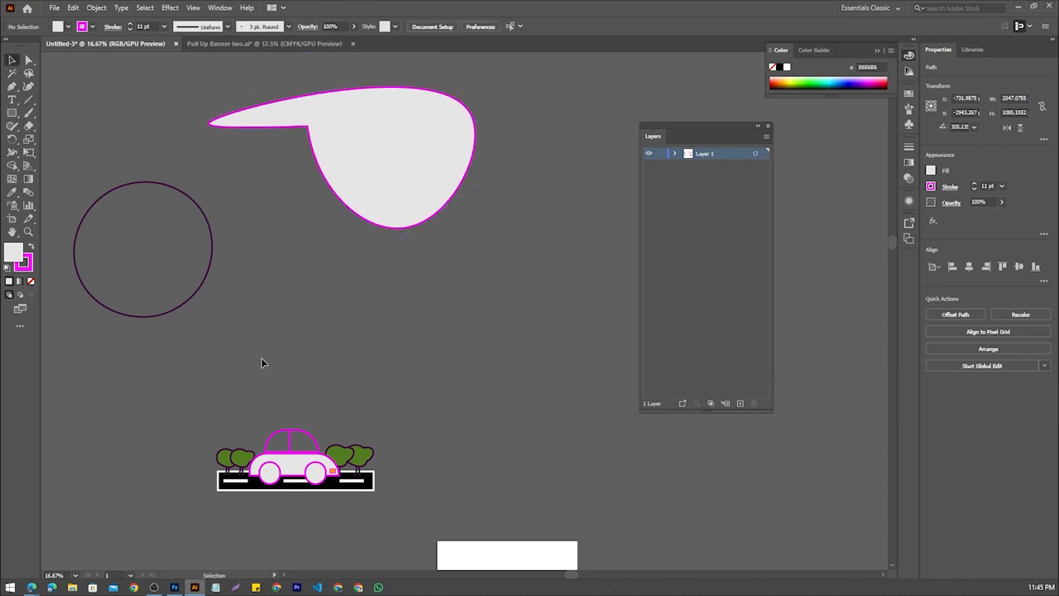
Set the default fill colour to blue 1333BA
scroll(262, 503, up, 3)
scroll(262, 504, down, 3)
drag(262, 506, 171, 328)
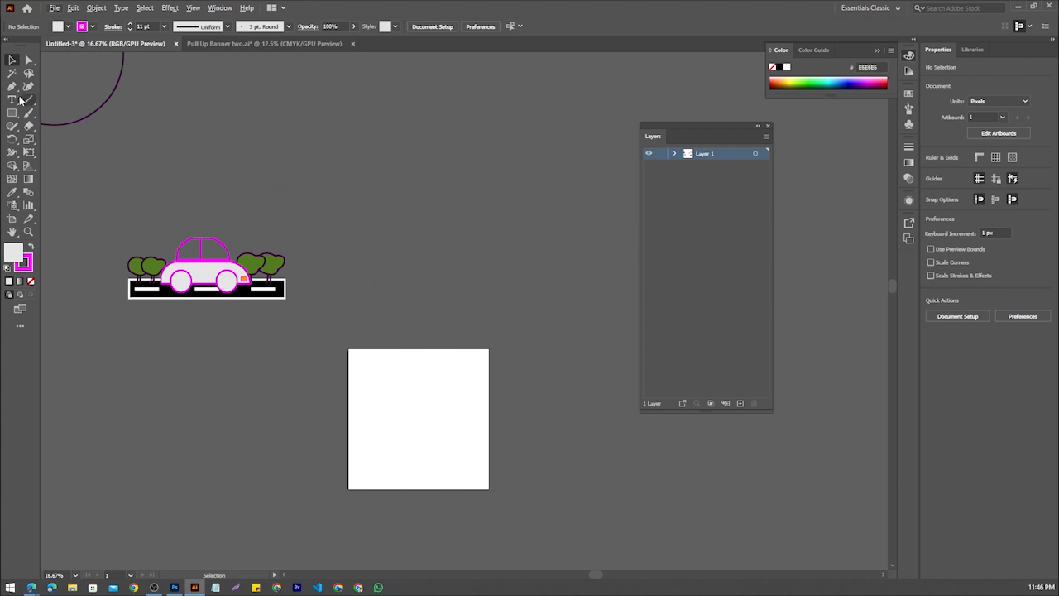
double_click(13, 253)
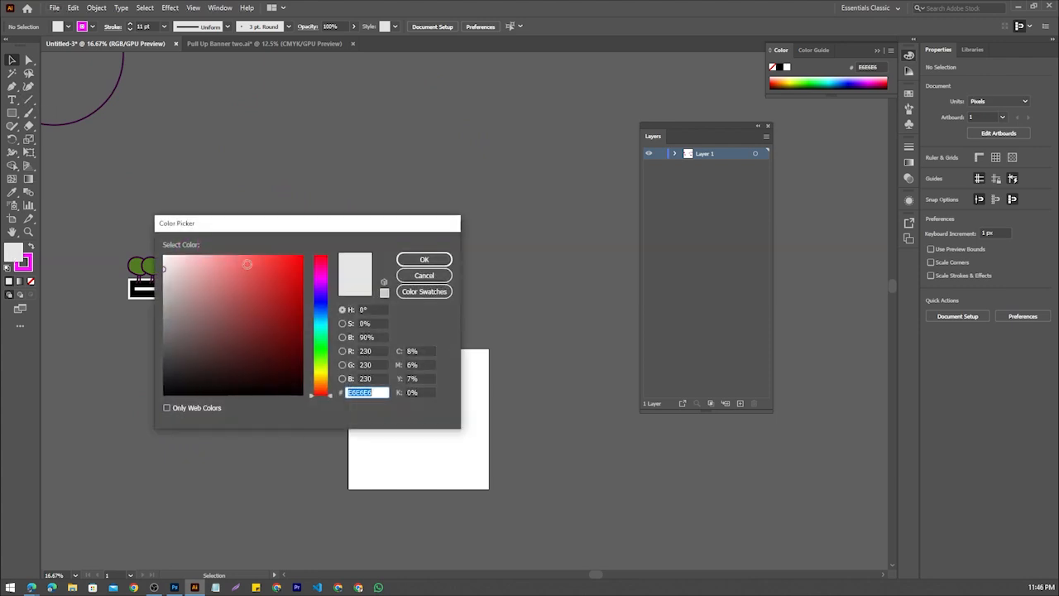
click(199, 294)
click(289, 293)
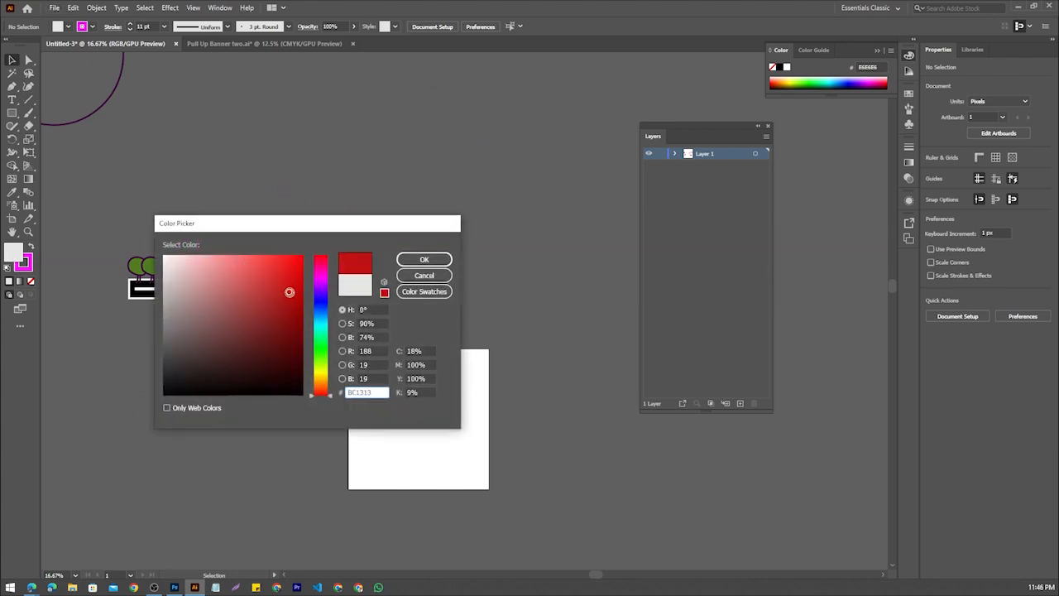
drag(320, 326, 320, 308)
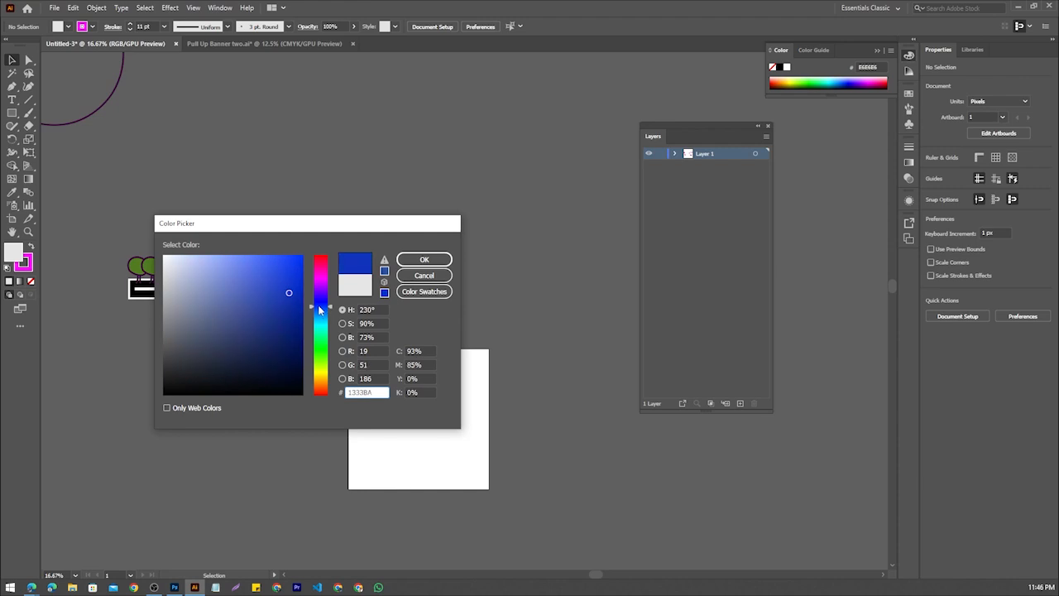
click(424, 260)
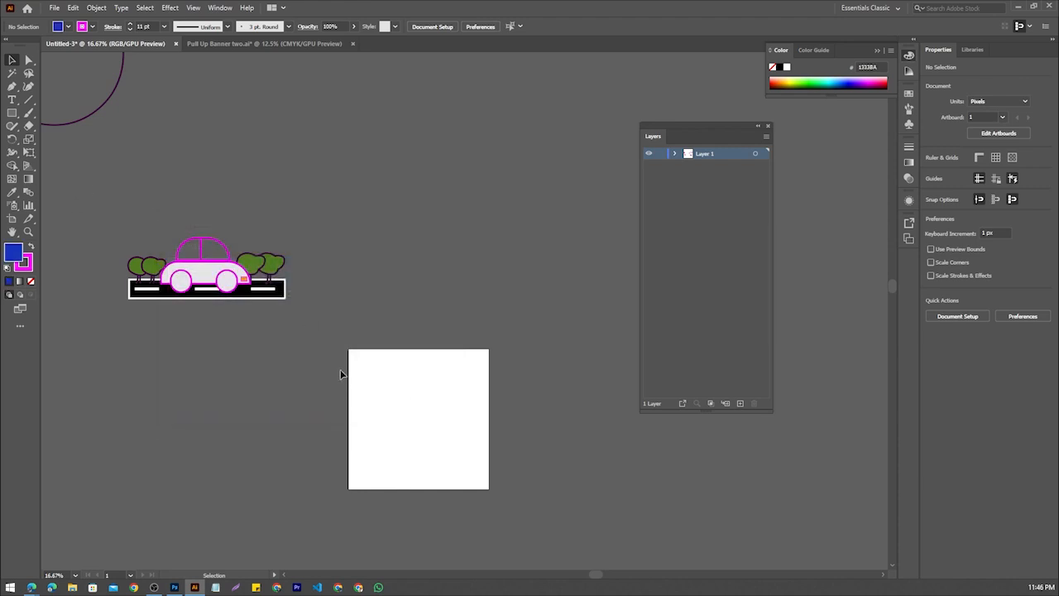
Draw a rectangle over the white artboard and stretch its edges to cover it fully at 1080 by 1080 px
click(11, 113)
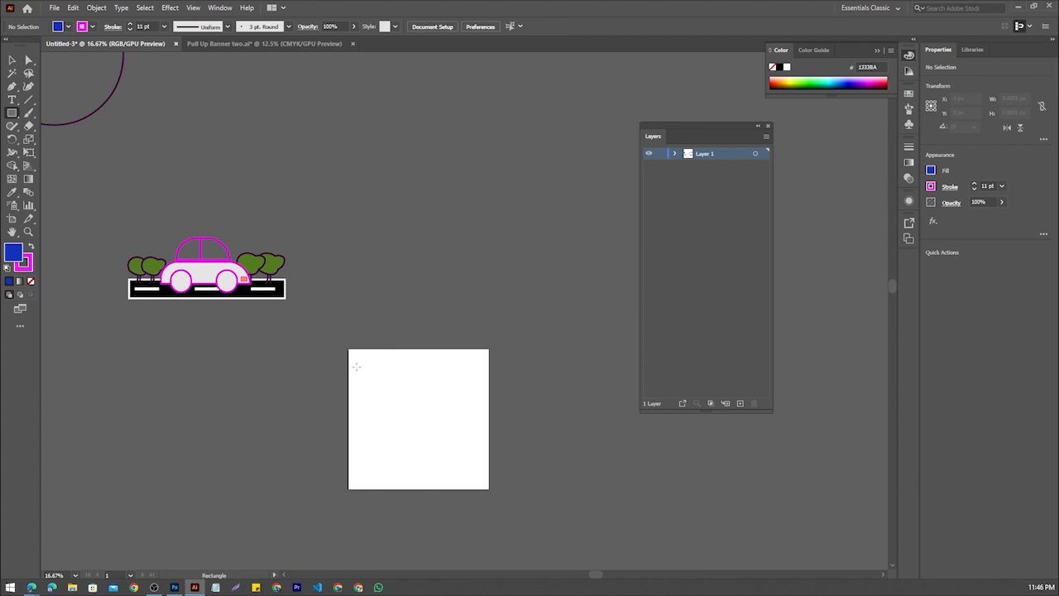
drag(351, 351, 489, 489)
scroll(431, 416, up, 2)
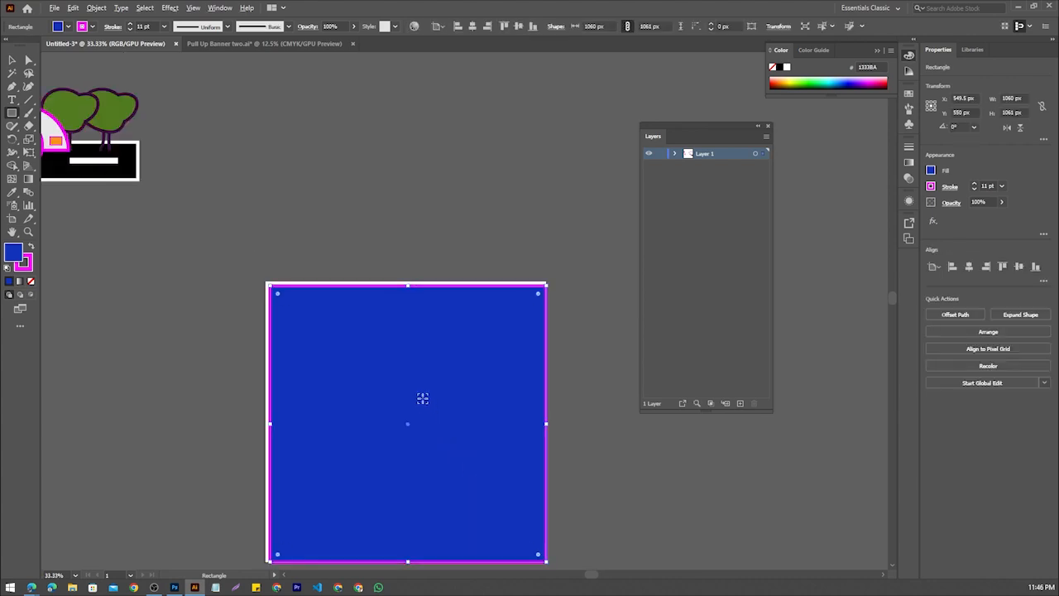
drag(408, 286, 407, 280)
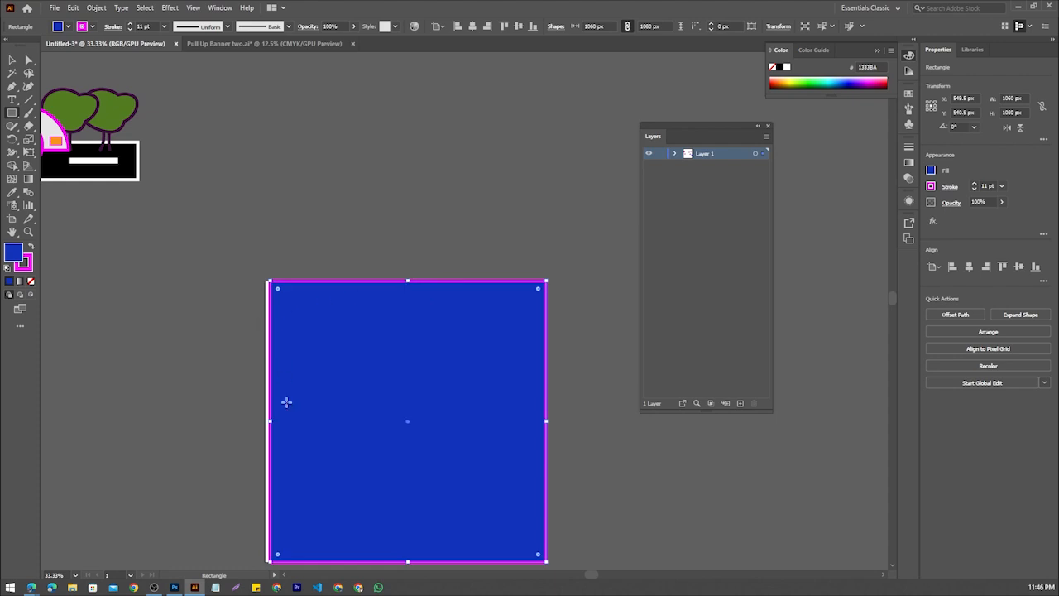
drag(269, 420, 245, 416)
key(ctrl+z)
scroll(268, 421, up, 4)
scroll(246, 409, down, 3)
Remove the stroke from the artboard-sized rectangle and fill it with the tan swatch C69C6D
click(82, 27)
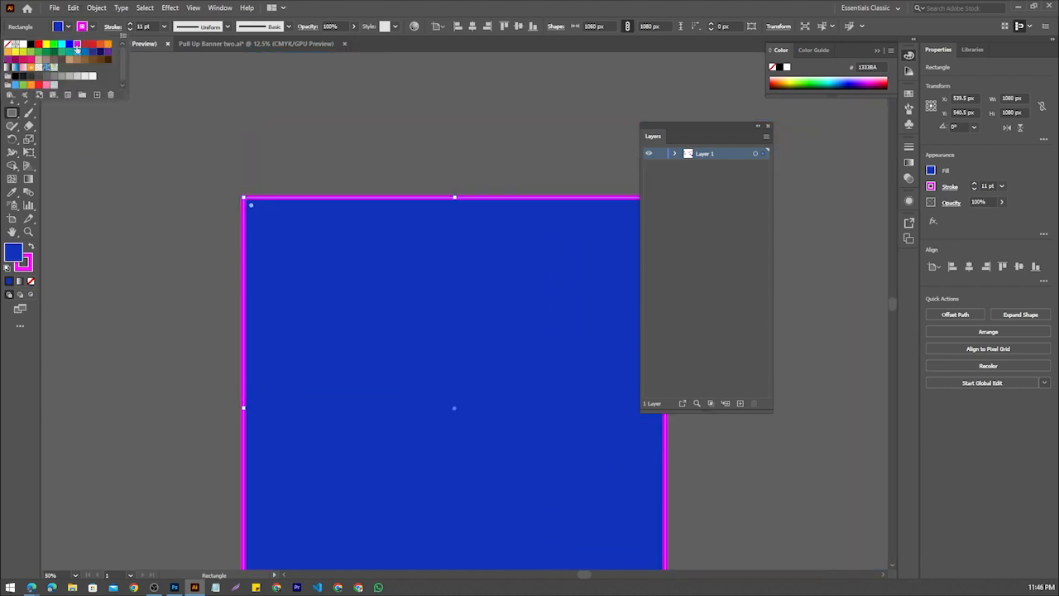
click(8, 45)
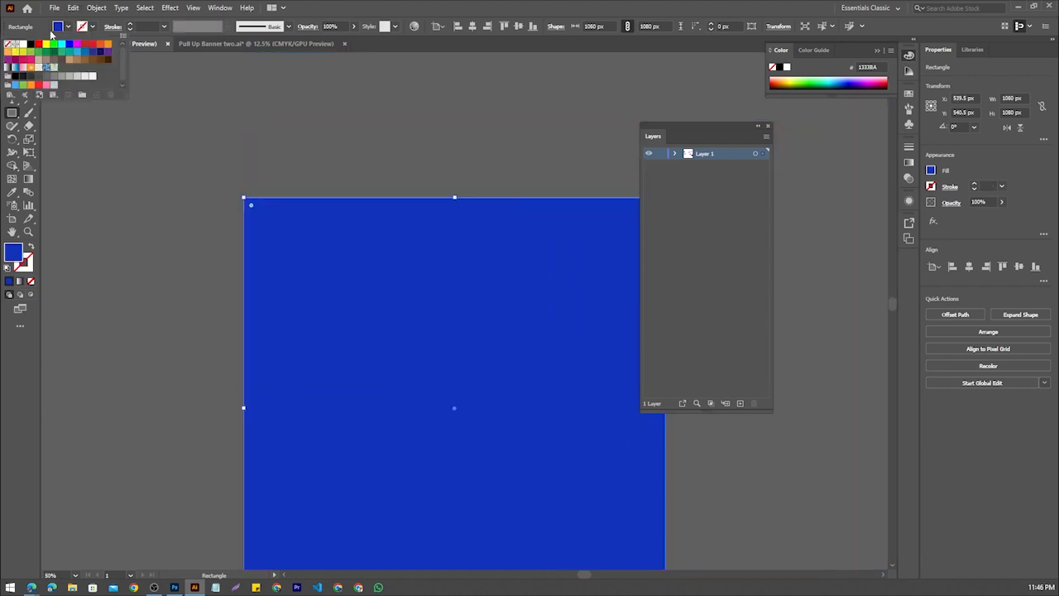
click(72, 60)
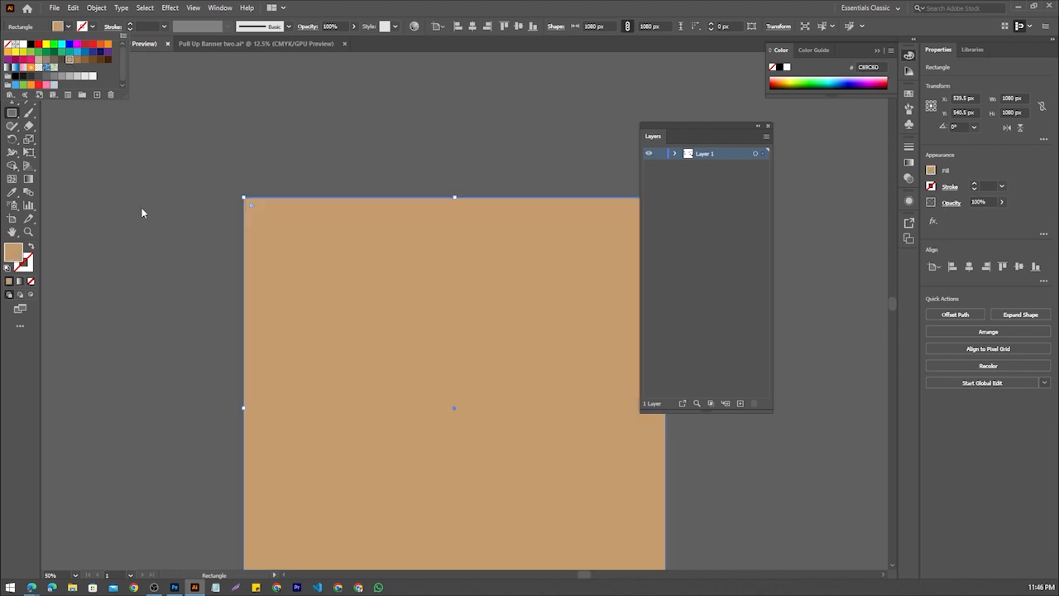
scroll(167, 199, down, 3)
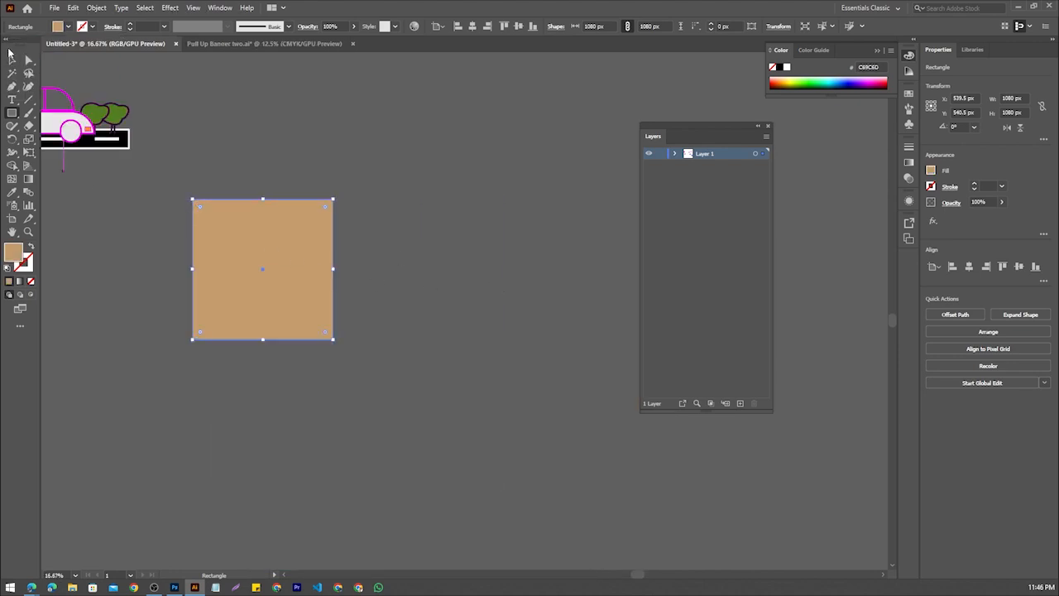
click(11, 61)
click(444, 262)
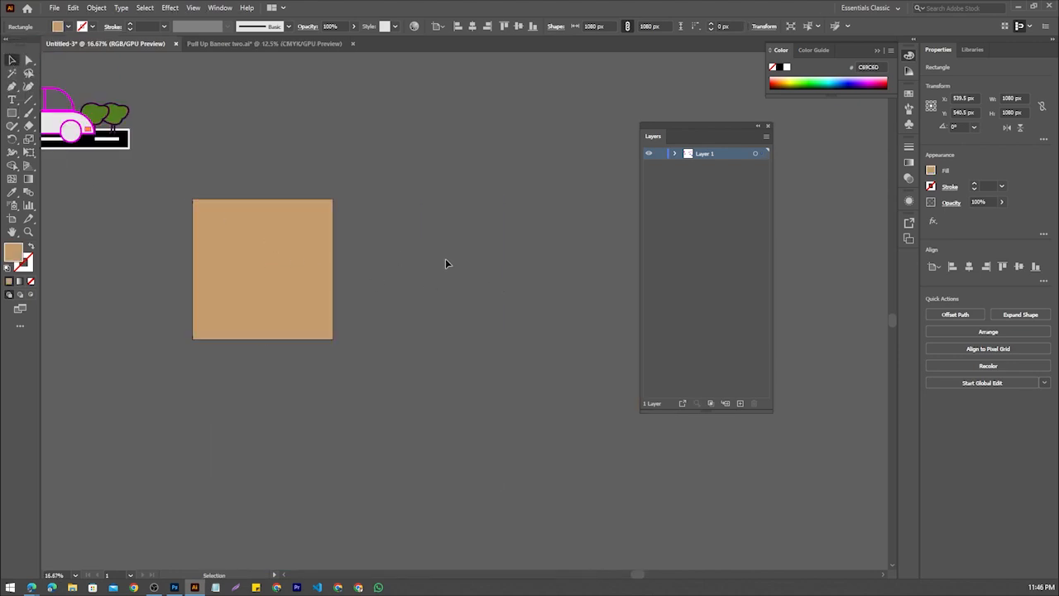
click(302, 252)
right_click(302, 251)
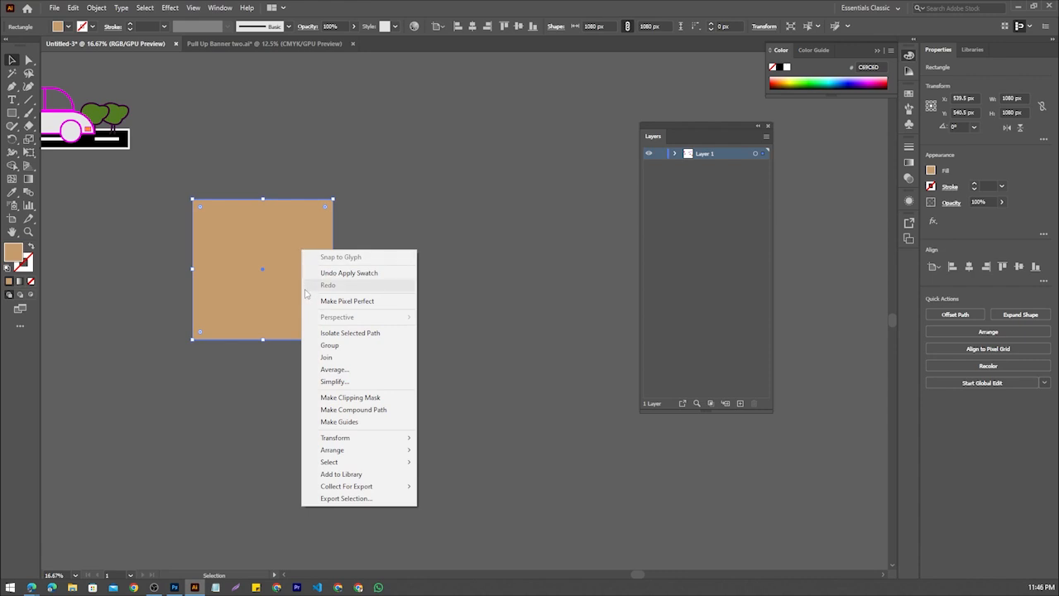
click(503, 288)
click(236, 257)
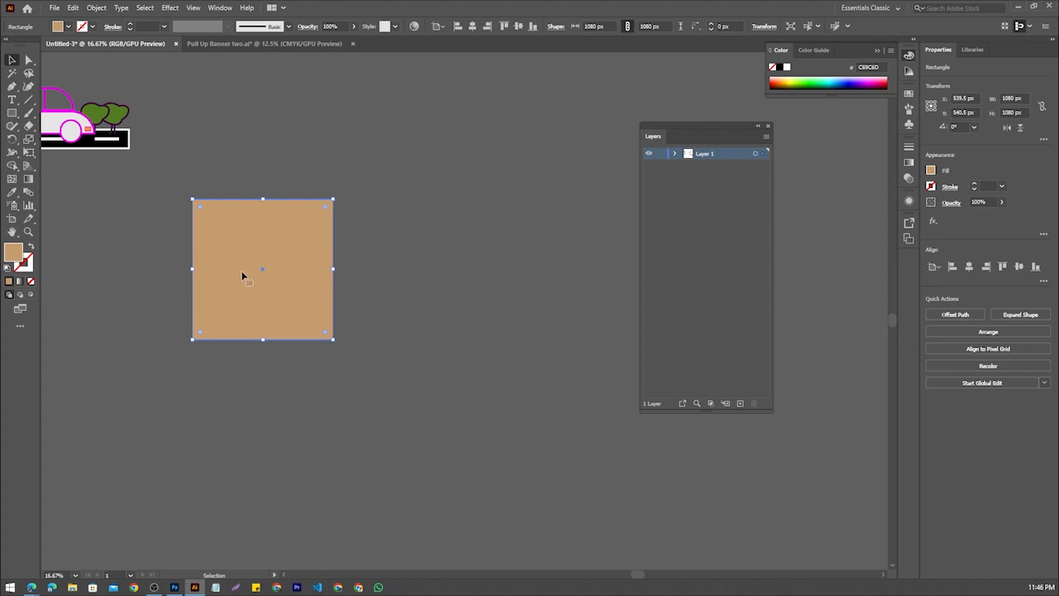
key(a)
key(ctrl+shift+a)
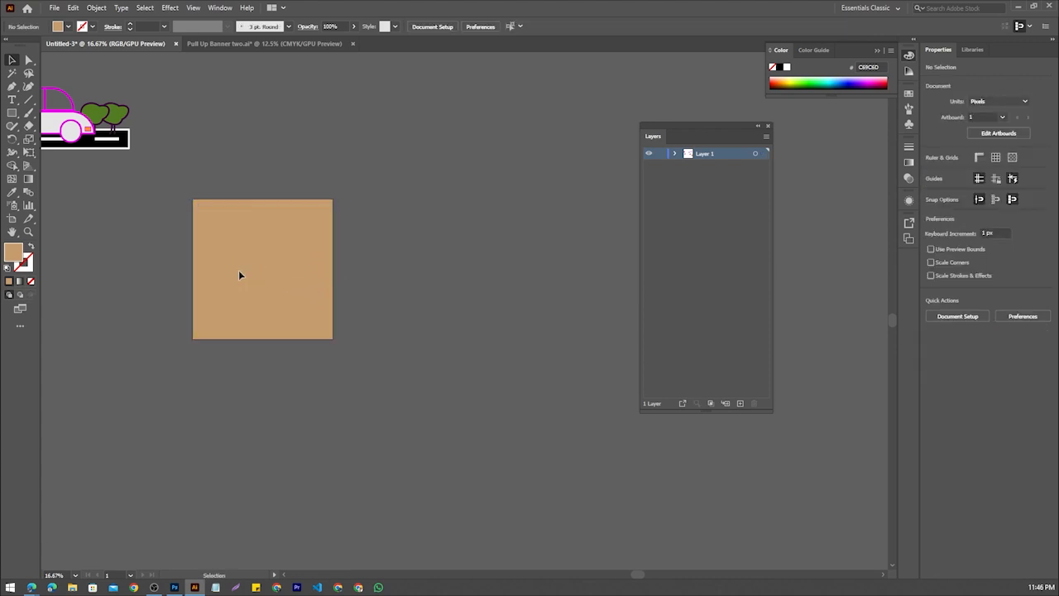
scroll(231, 208, up, 8)
scroll(219, 214, down, 4)
scroll(219, 277, down, 1)
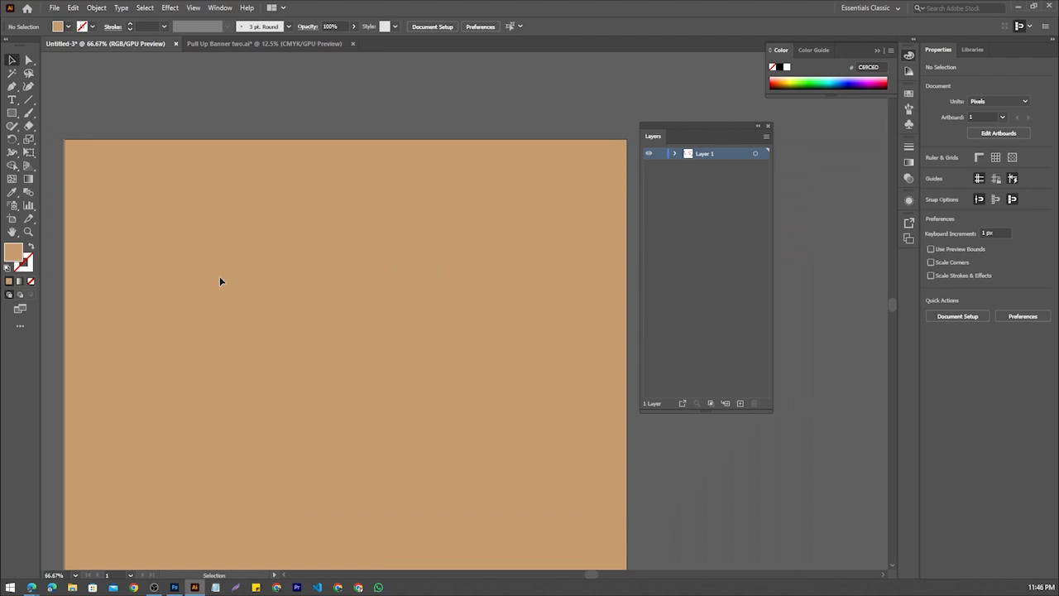
Undo a trial move of the tan rectangle off the artboard and lock the rectangle in place
click(221, 282)
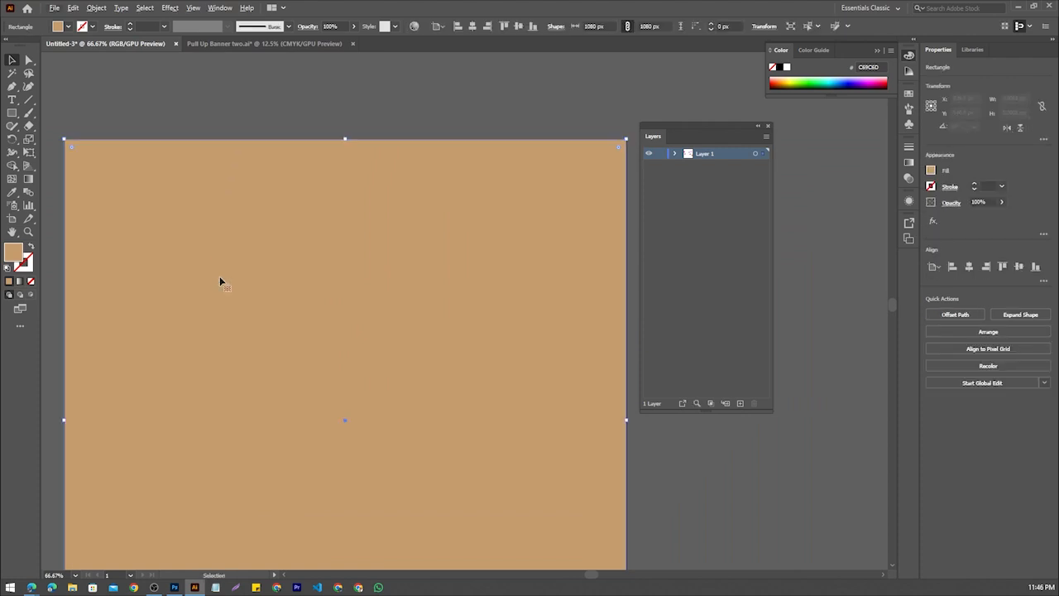
scroll(219, 275, down, 3)
drag(220, 296, 568, 197)
key(ctrl+z)
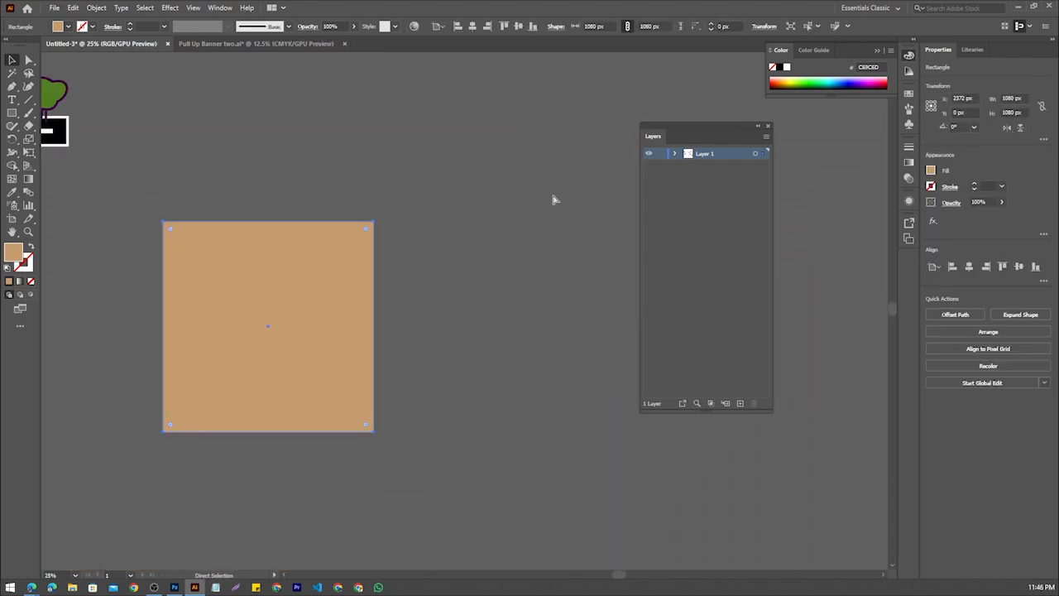
click(407, 252)
scroll(395, 181, down, 3)
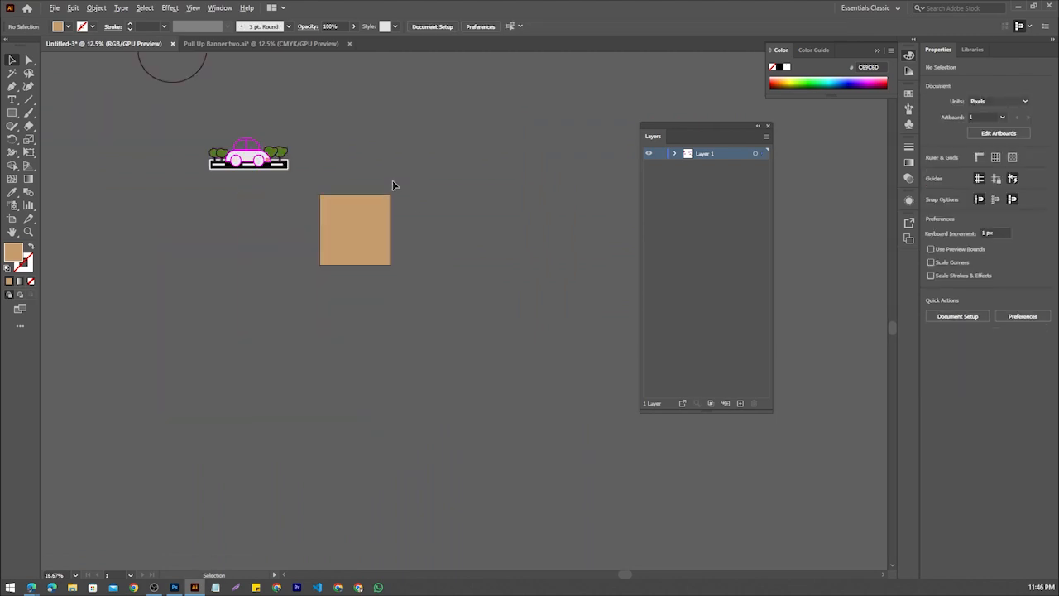
Select the whole car, trees and road illustration and group it
scroll(198, 144, up, 1)
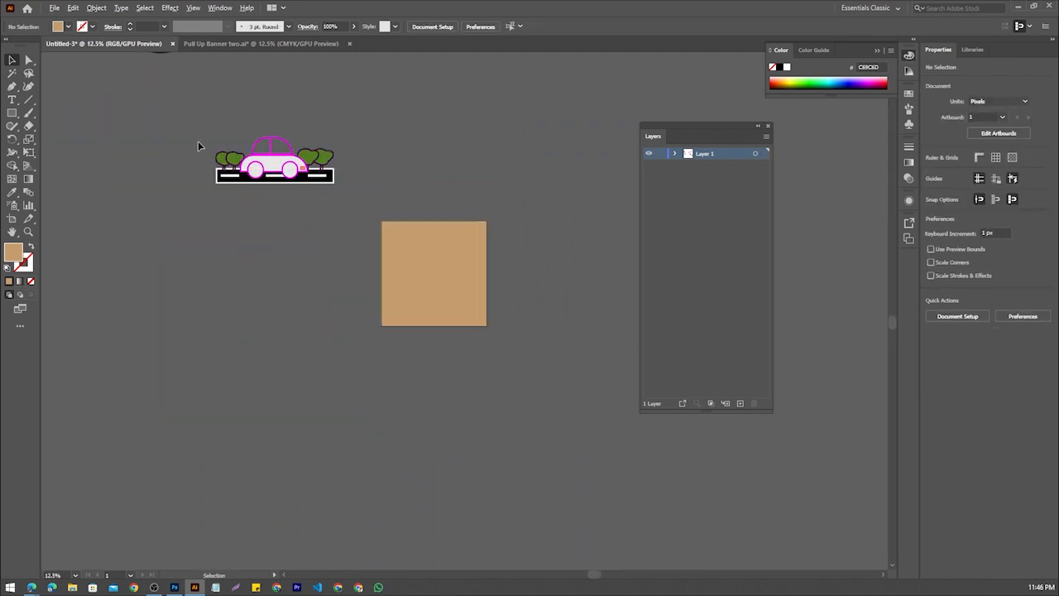
click(328, 184)
scroll(277, 158, up, 2)
right_click(272, 158)
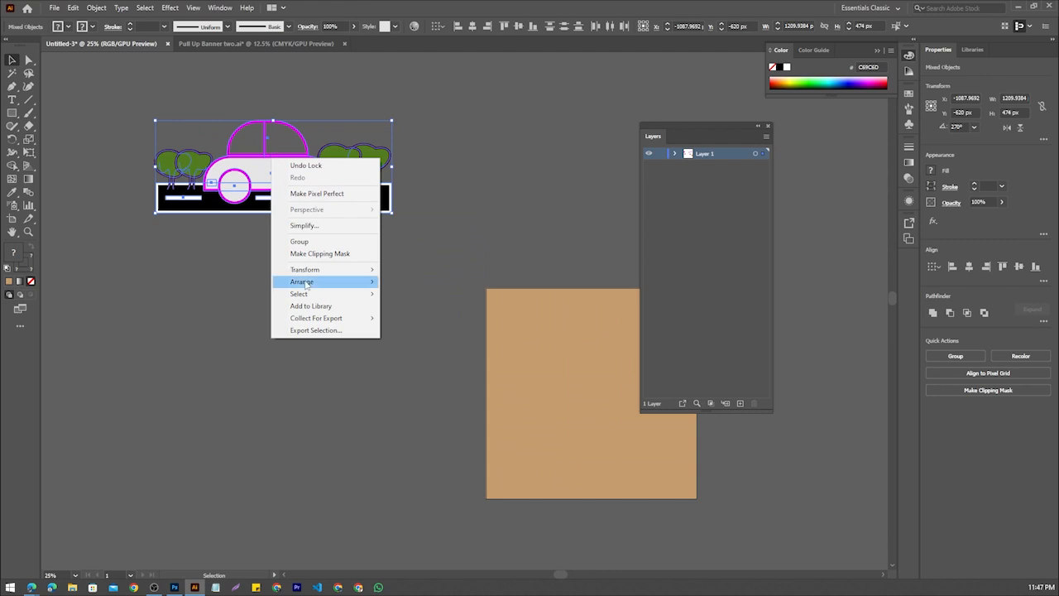
click(324, 243)
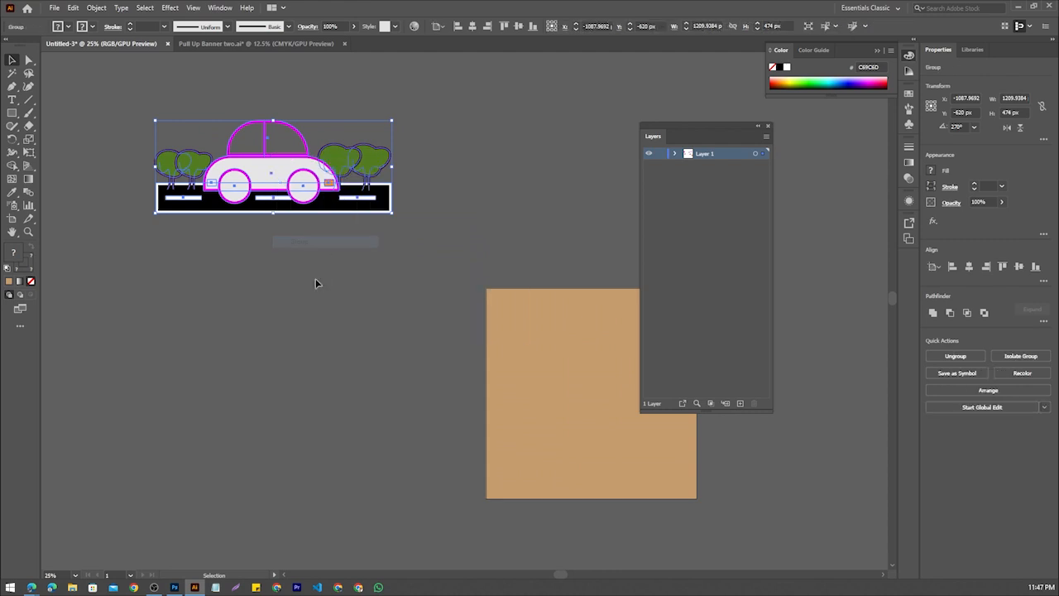
Duplicate the car-and-trees group onto the tan artboard and bring the copy to the front
scroll(282, 190, down, 1)
drag(278, 256, 219, 283)
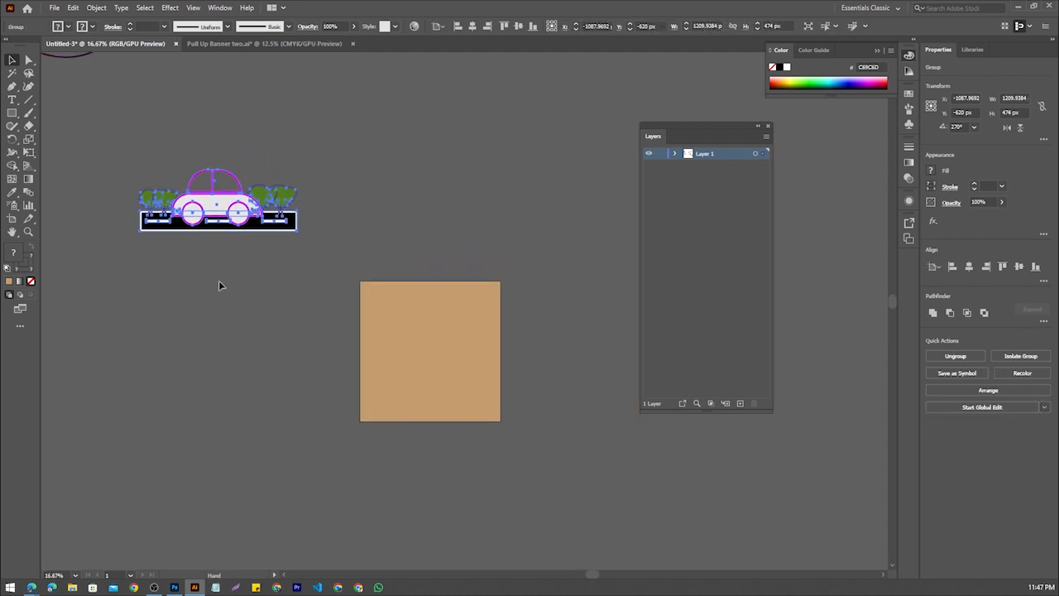
click(219, 283)
click(222, 224)
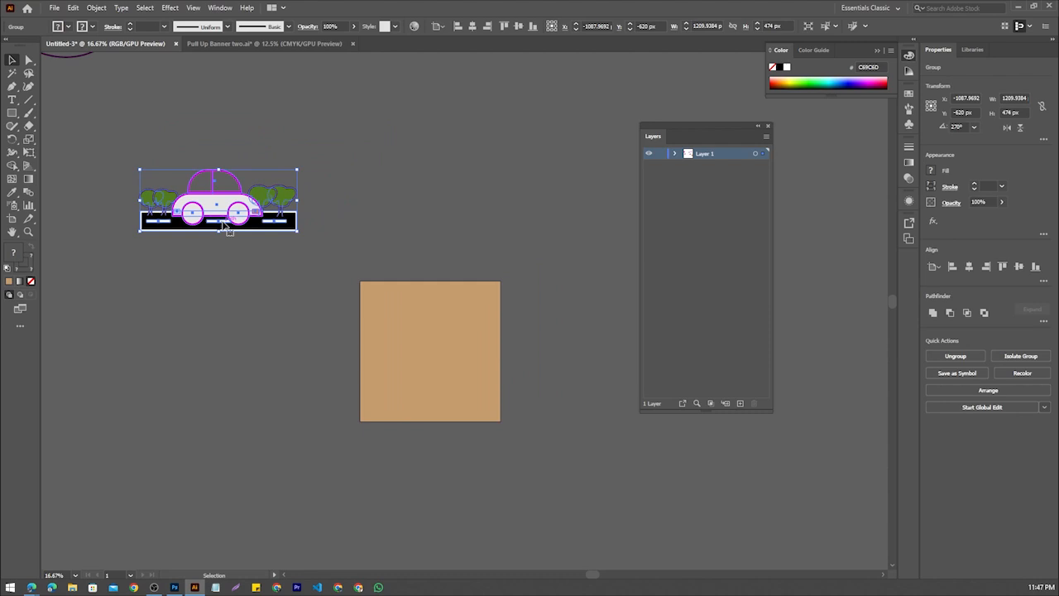
click(230, 242)
click(233, 209)
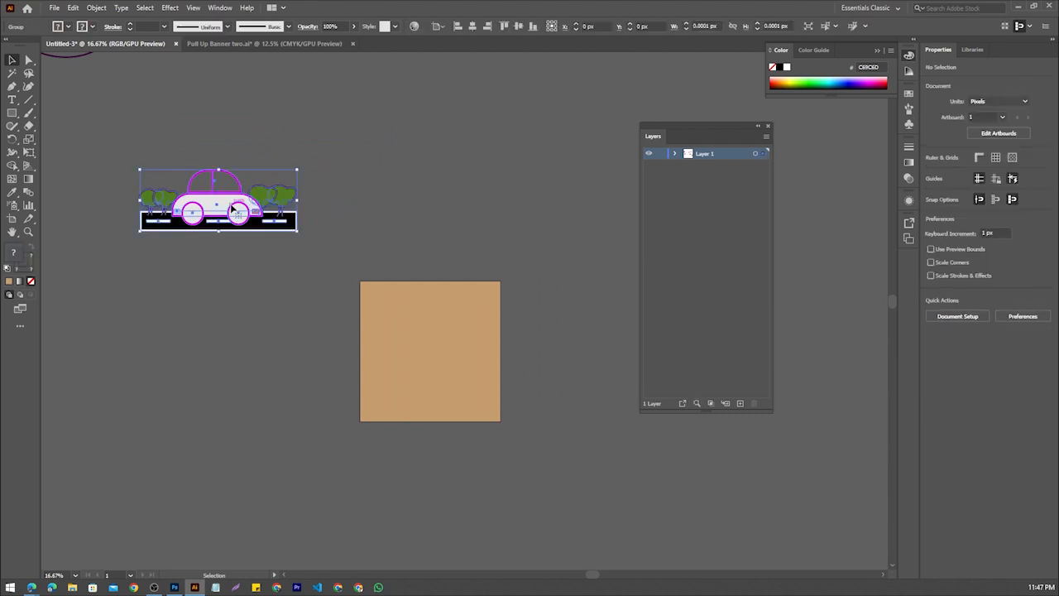
drag(227, 206, 422, 354)
right_click(422, 354)
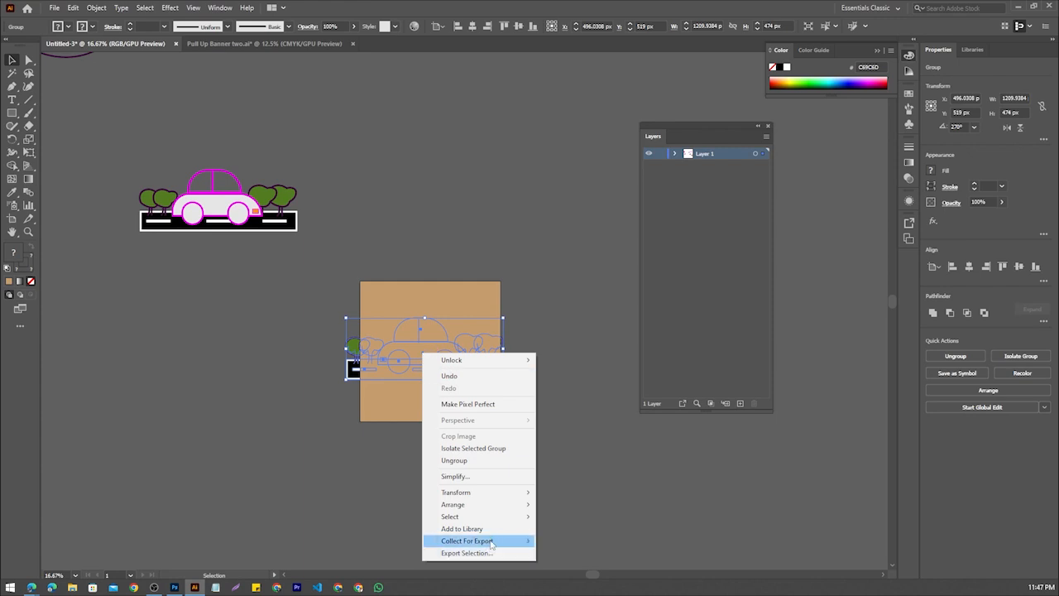
mouse_move(513, 505)
click(566, 504)
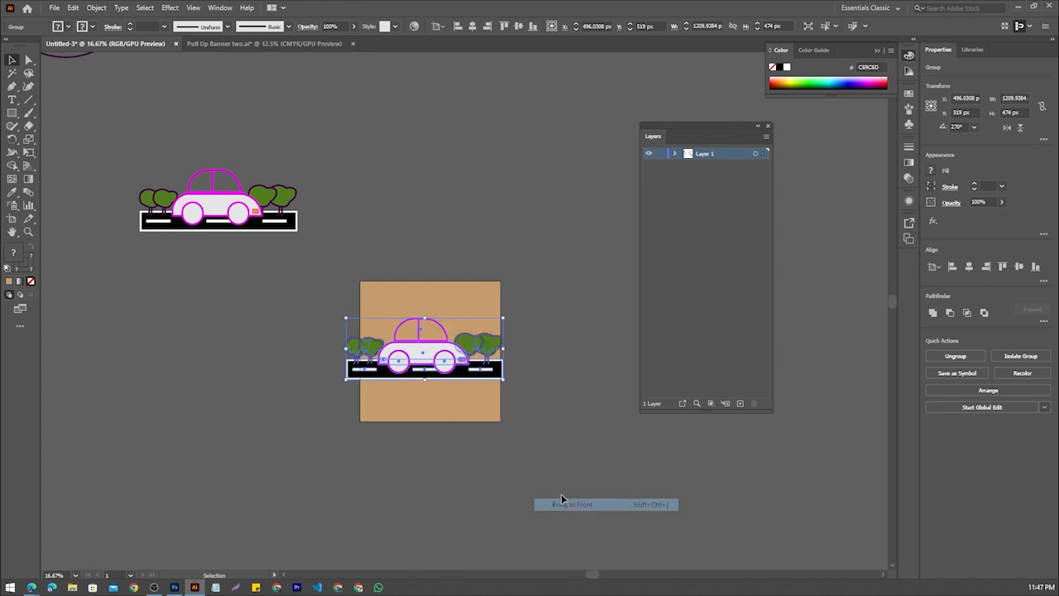
Scale the copied car group proportionally to about 1002 by 393 px and position it within the tan artboard
drag(503, 317, 530, 360)
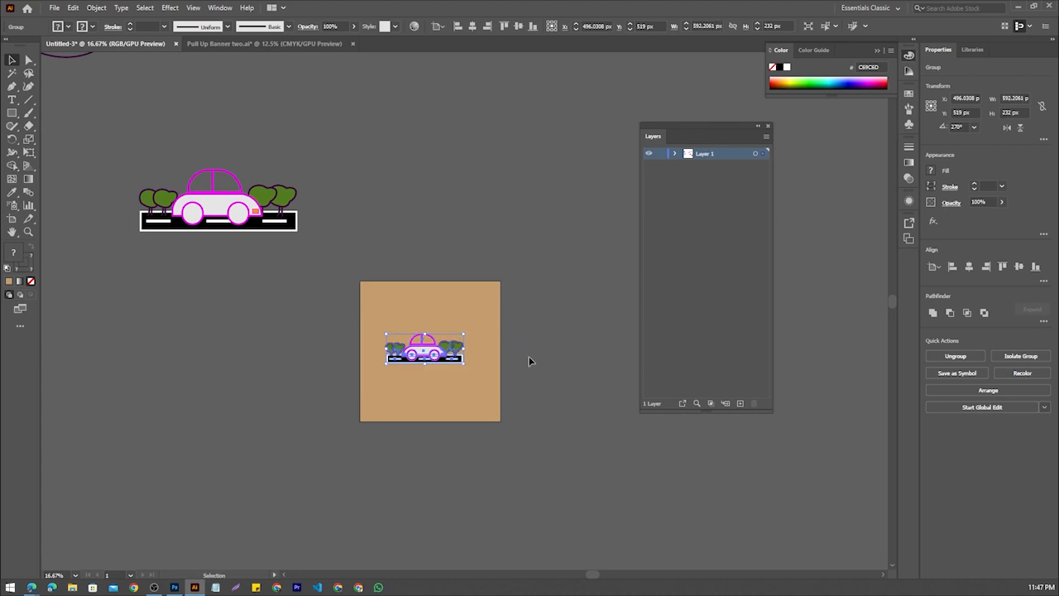
drag(463, 334, 490, 322)
drag(437, 358, 444, 361)
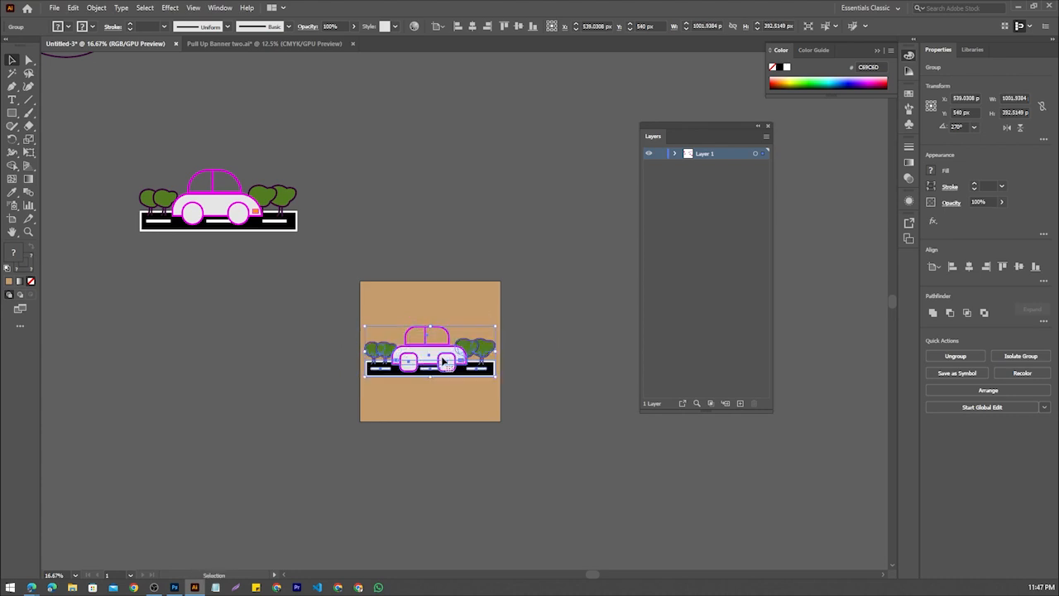
click(600, 404)
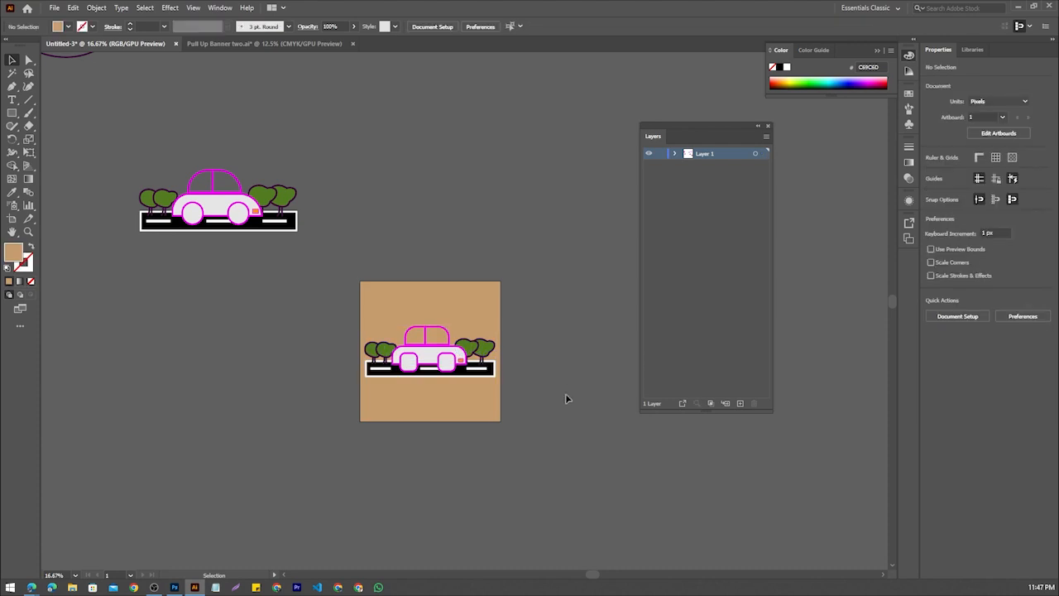
Align the copied car group to the artboard's horizontal centre
click(438, 365)
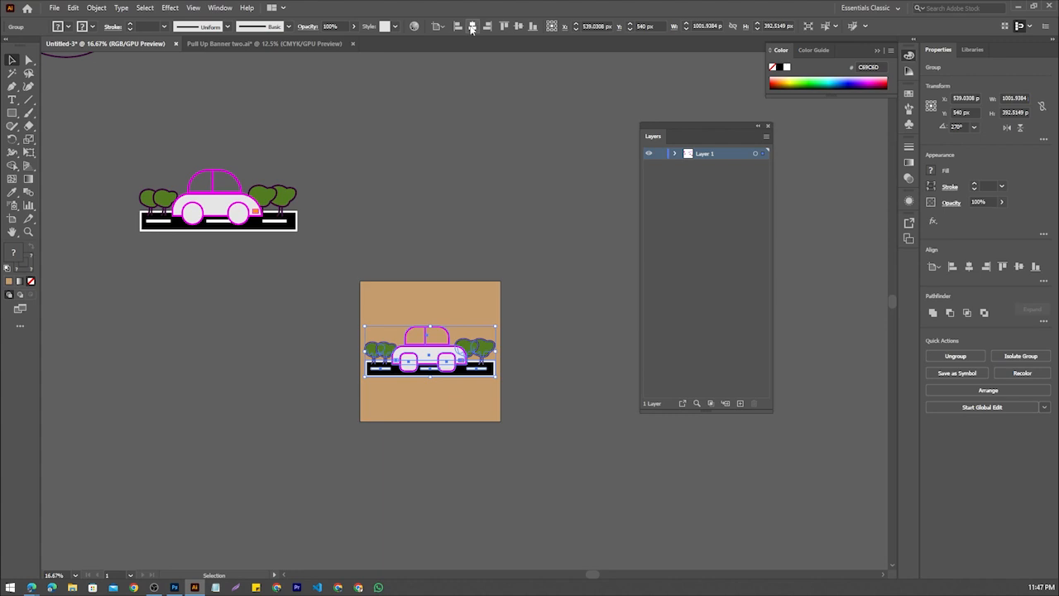
click(540, 387)
click(489, 371)
click(470, 29)
click(558, 366)
Ungroup the car illustration on the tan artboard
scroll(463, 373, up, 2)
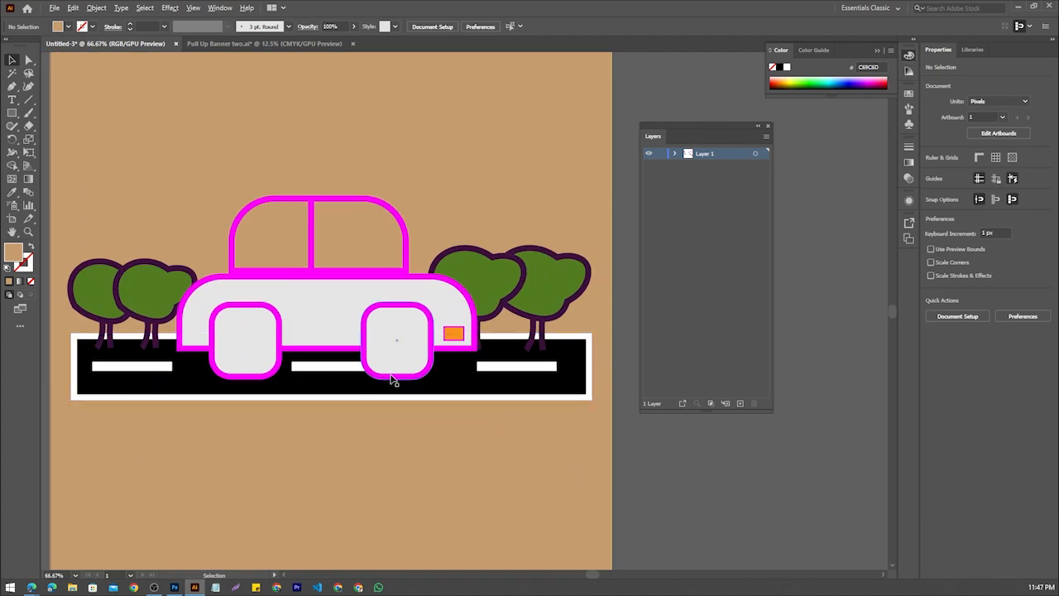
scroll(354, 424, down, 1)
scroll(355, 421, up, 1)
click(389, 347)
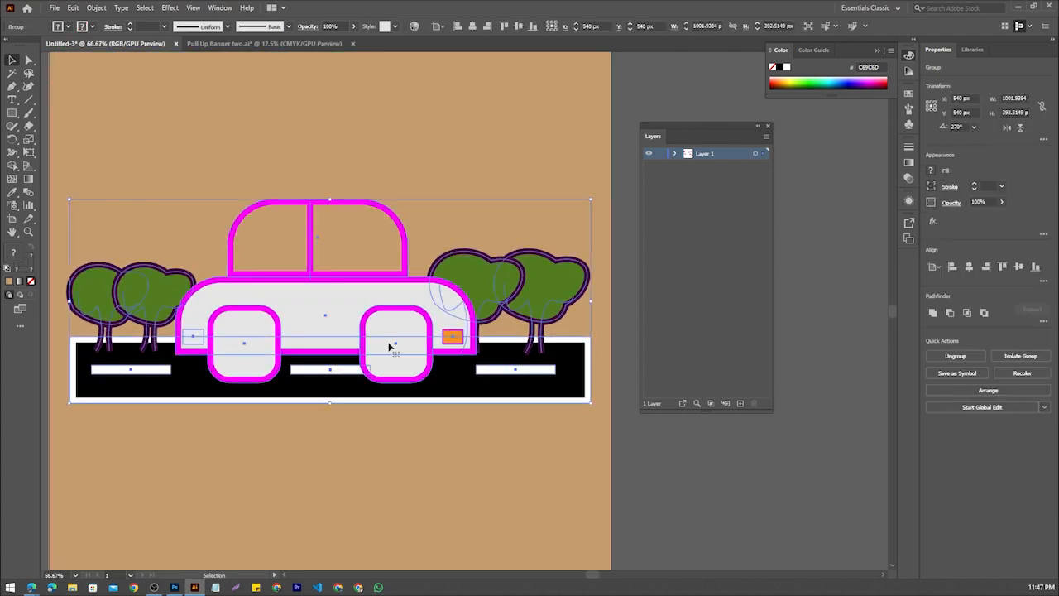
right_click(392, 351)
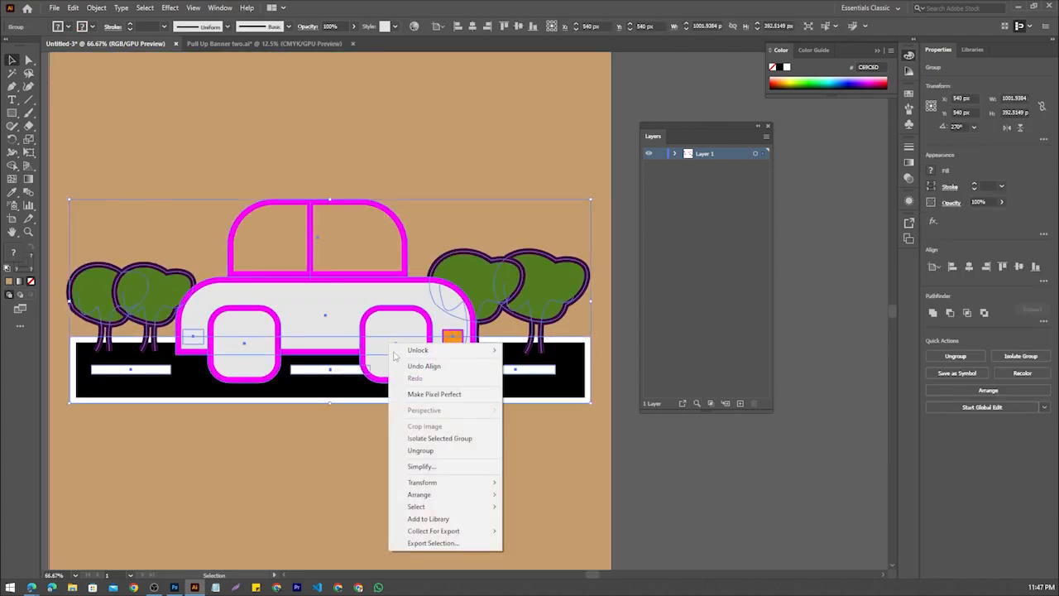
click(432, 452)
Round the corners of both car wheels to the maximum radius so they become circular again
click(402, 337)
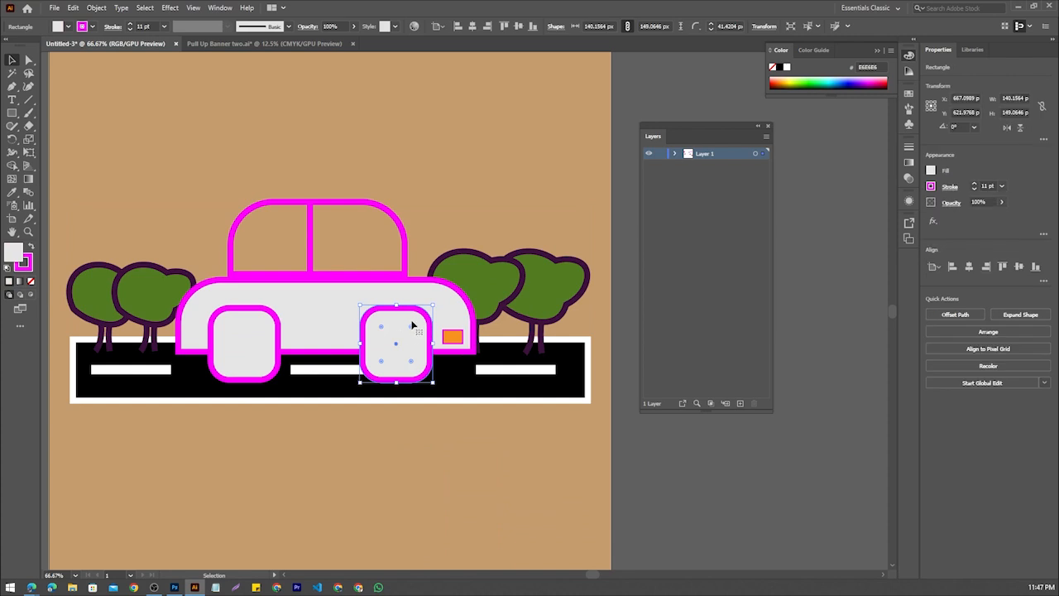
drag(411, 329, 382, 367)
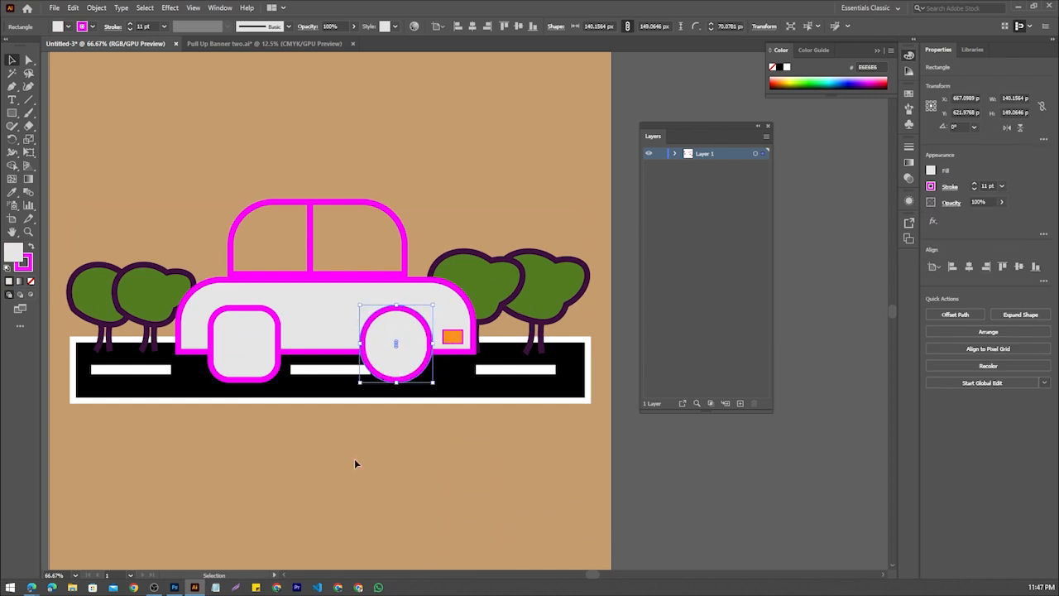
click(354, 458)
click(264, 363)
drag(260, 330, 233, 364)
click(285, 460)
Select the car, trees and road on the artboard and group them again
scroll(279, 333, down, 1)
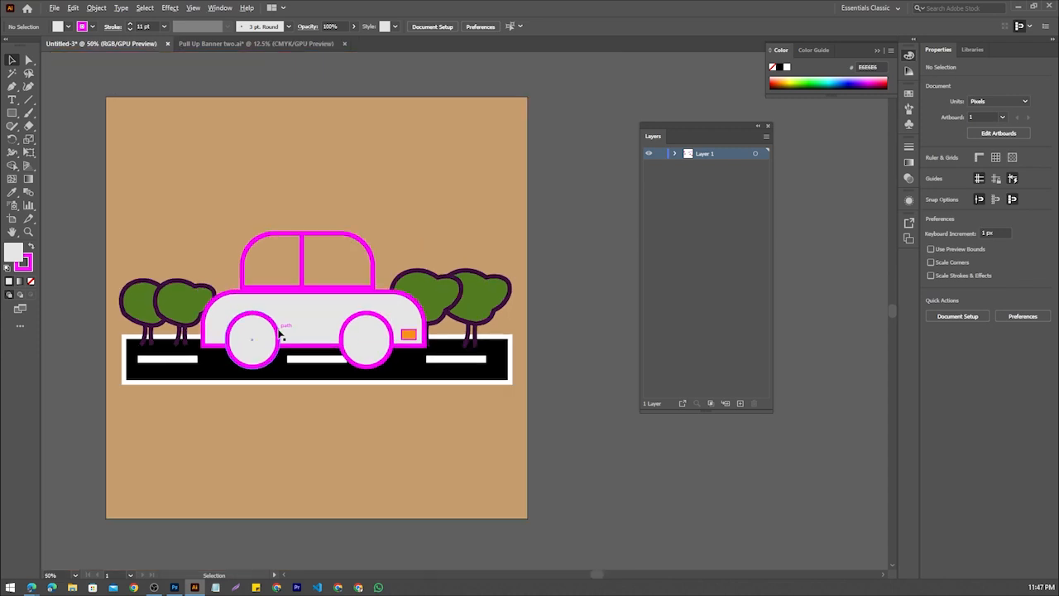
key(ctrl+a)
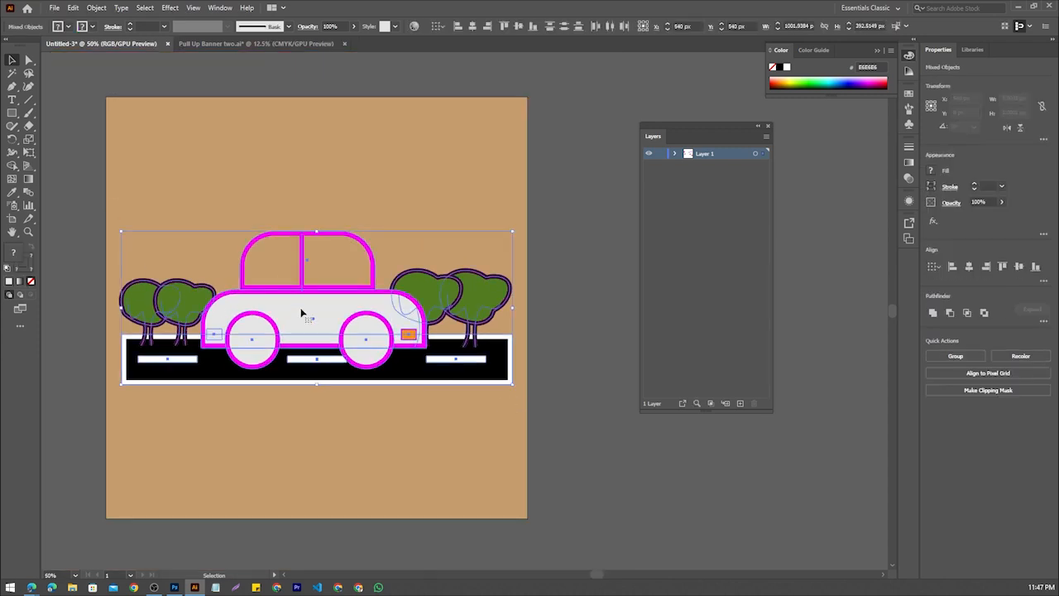
right_click(289, 302)
click(471, 413)
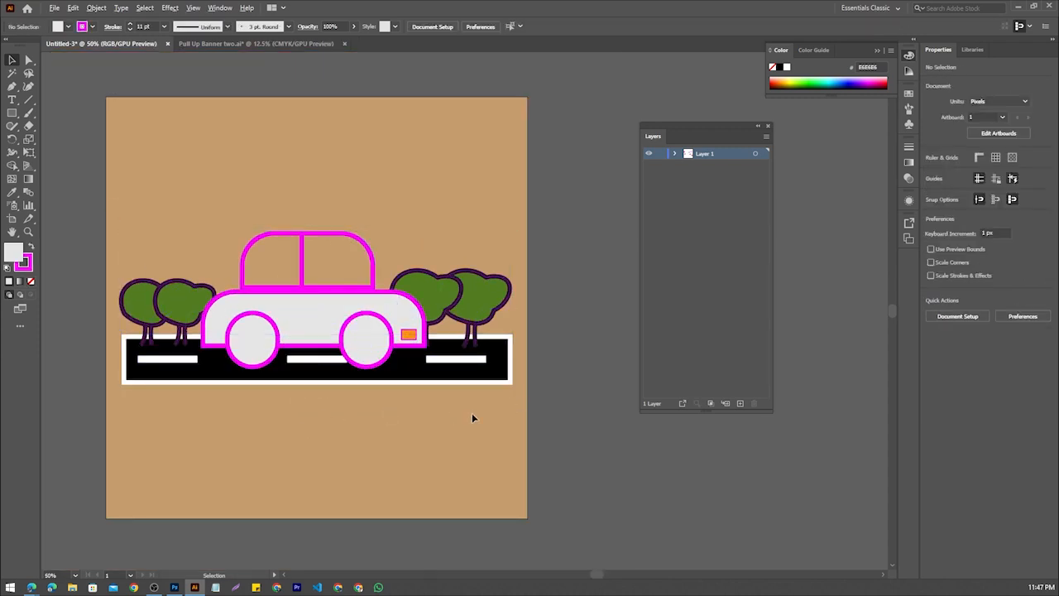
Move the regrouped car illustration straight down a little, leaving more empty background above it
scroll(472, 415, down, 2)
drag(463, 402, 353, 461)
scroll(306, 437, up, 2)
scroll(306, 437, down, 2)
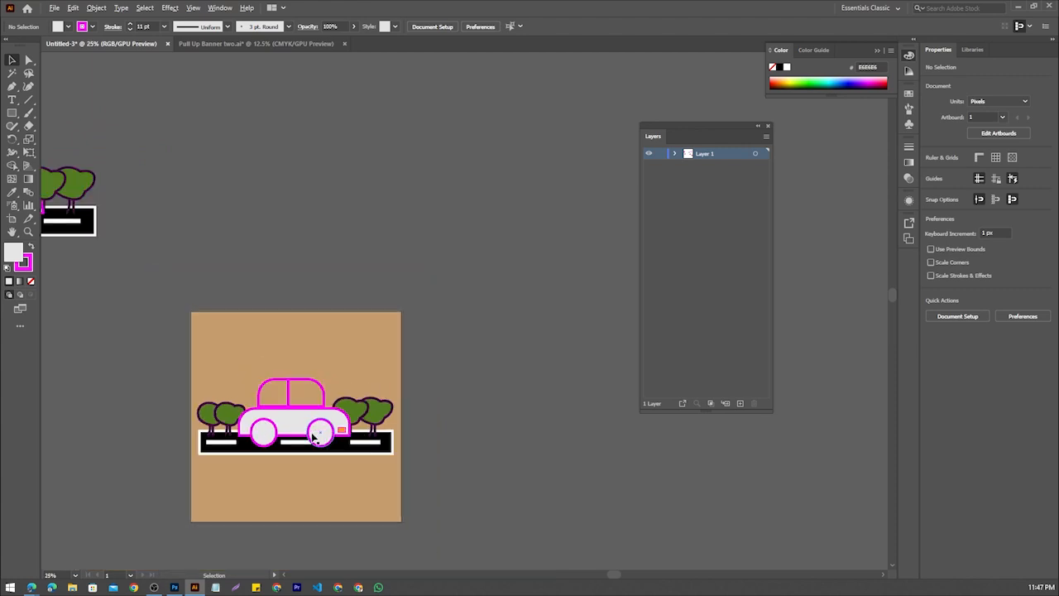
scroll(308, 430, up, 1)
scroll(308, 429, down, 1)
click(265, 409)
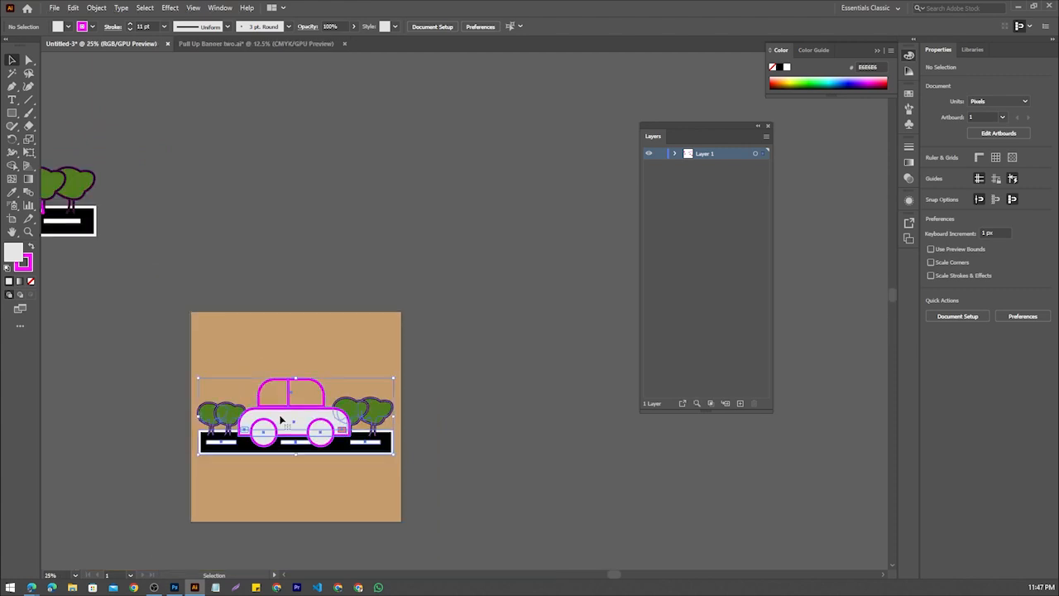
drag(264, 408, 265, 429)
click(513, 403)
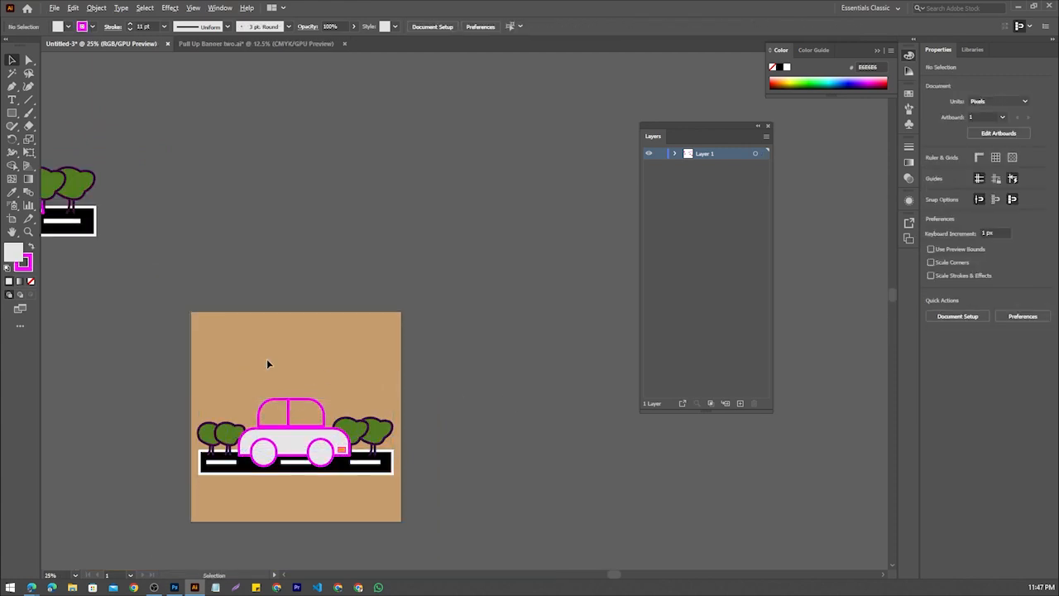
Add the text "Welcome to Afghanistan Open university" on the tan background above the car and select it as an object
scroll(269, 360, up, 1)
drag(302, 322, 287, 343)
scroll(286, 342, down, 1)
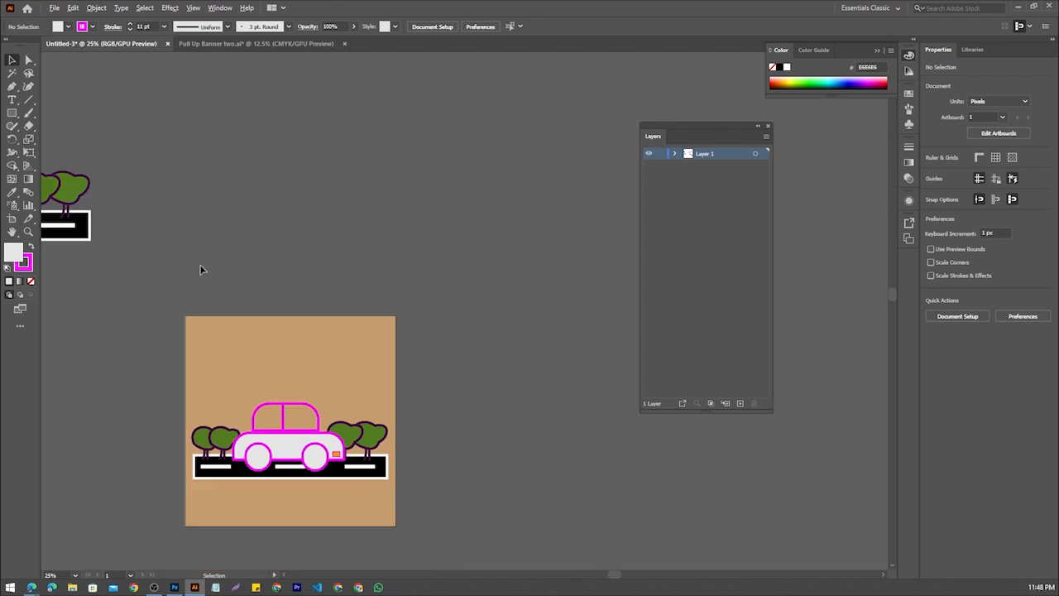
scroll(200, 269, up, 1)
scroll(201, 268, down, 1)
key(t)
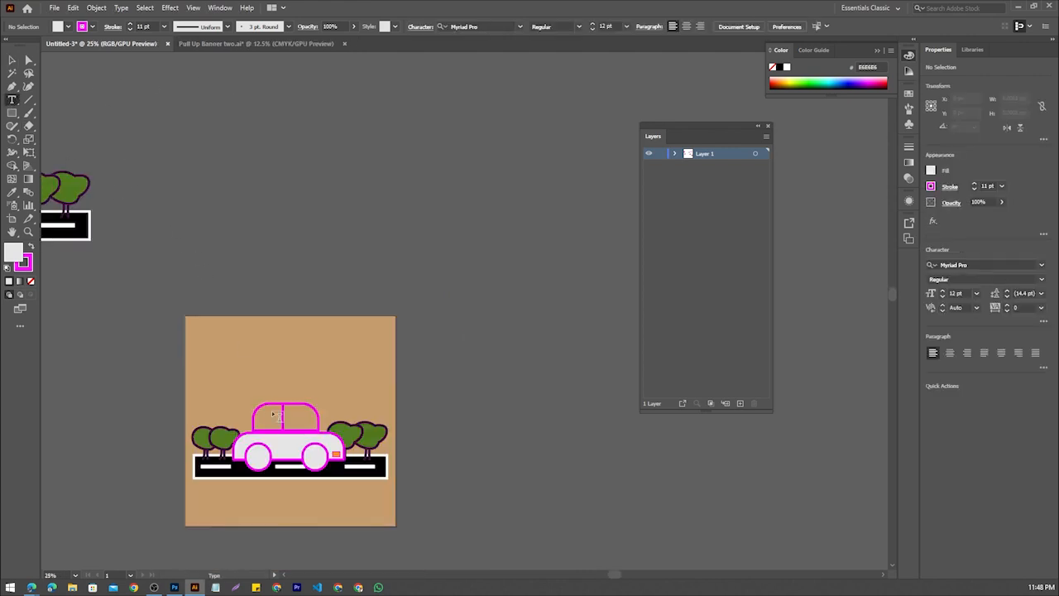
click(207, 351)
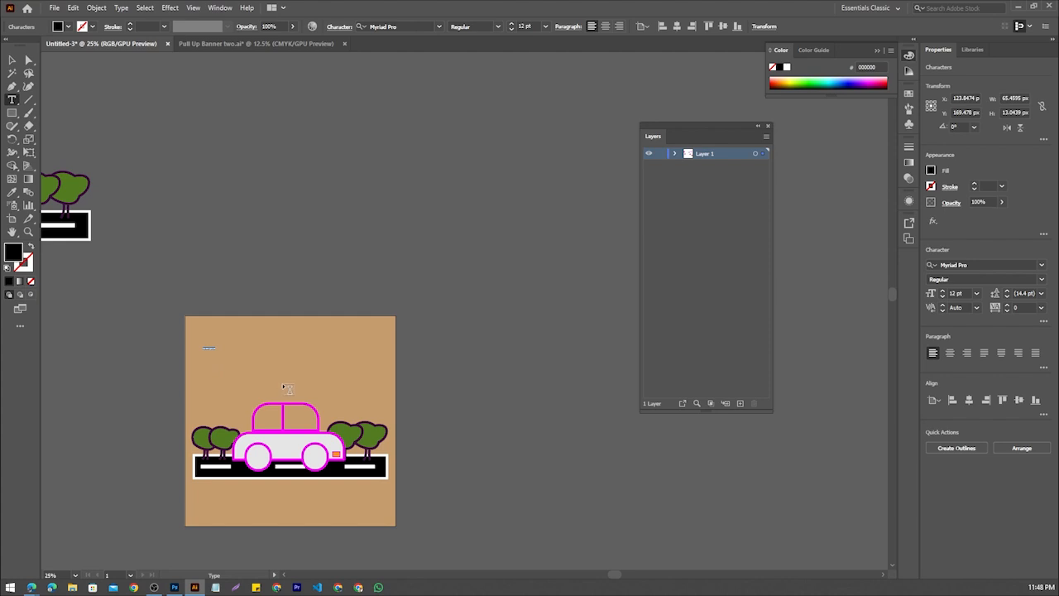
text(W)
key(Return)
click(12, 59)
click(235, 347)
Enlarge the welcome text to about 47 pt and move it inside the artboard above the car
scroll(241, 350, up, 2)
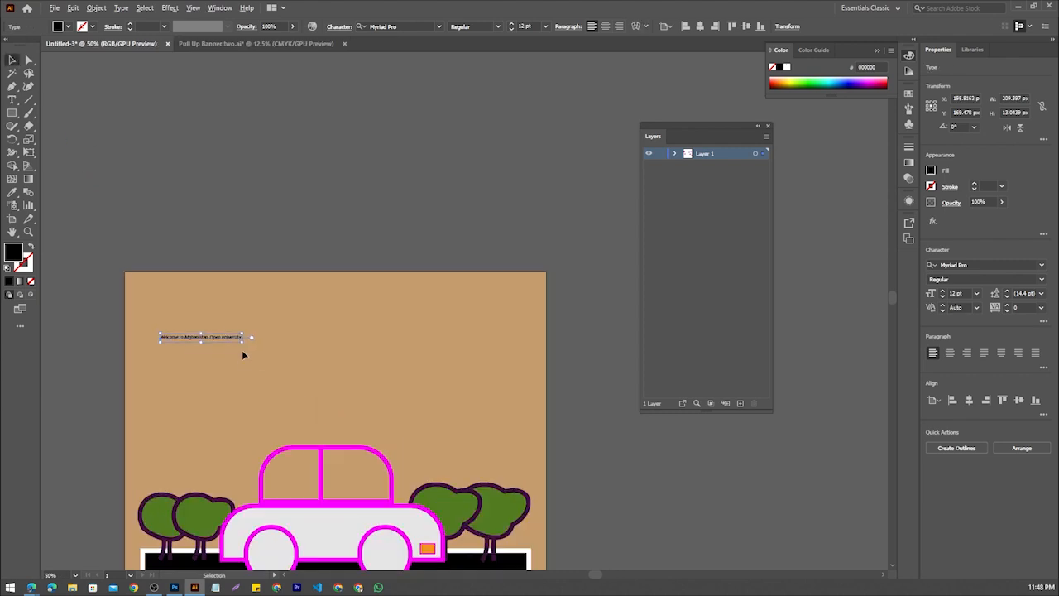
drag(243, 333, 359, 304)
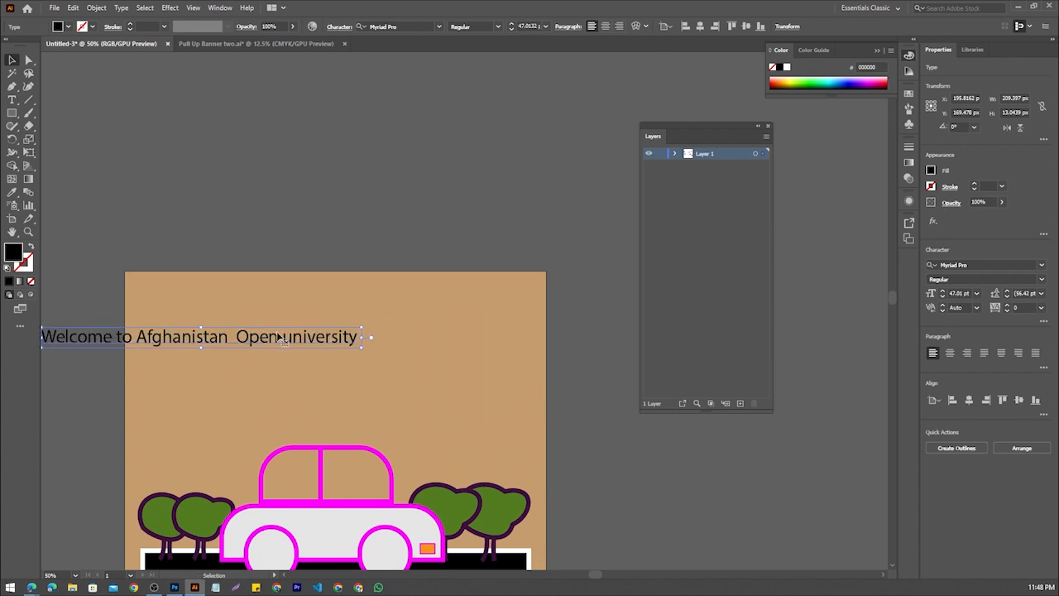
drag(277, 338, 416, 352)
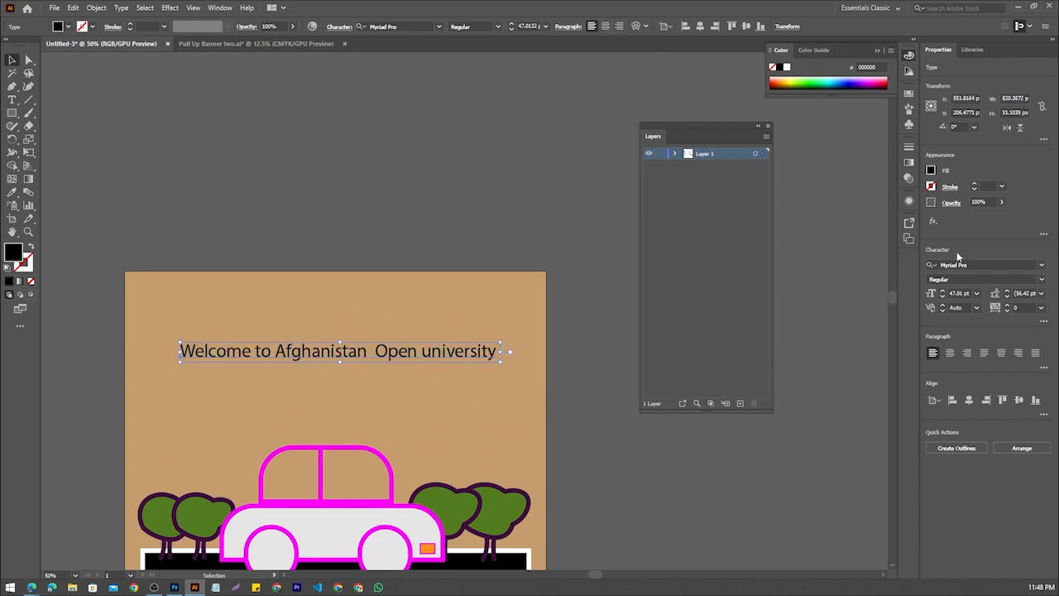
Open the Character settings and place them in the empty area above the artboard
click(220, 7)
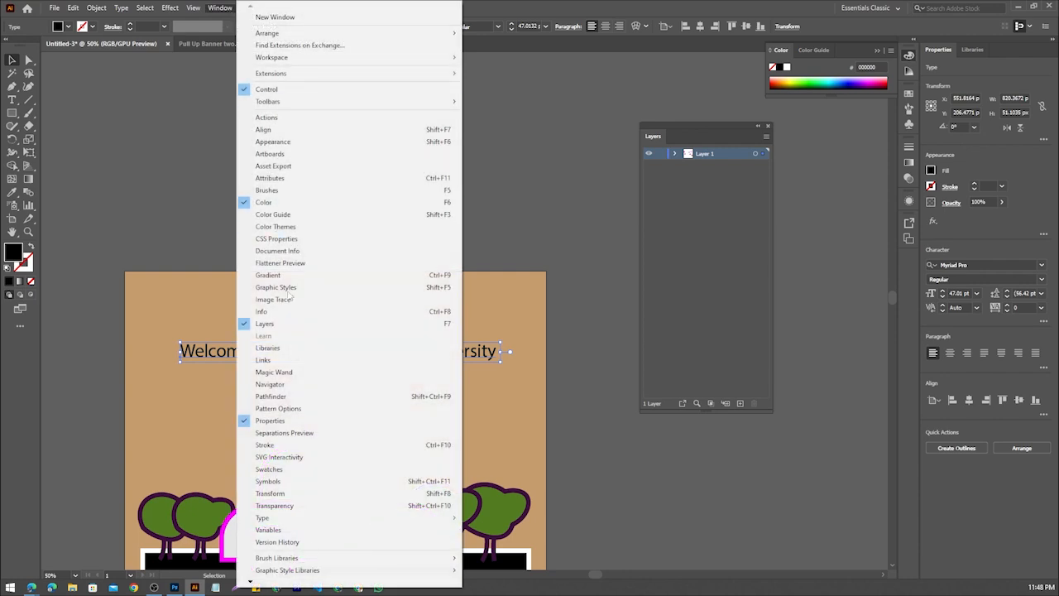
mouse_move(251, 583)
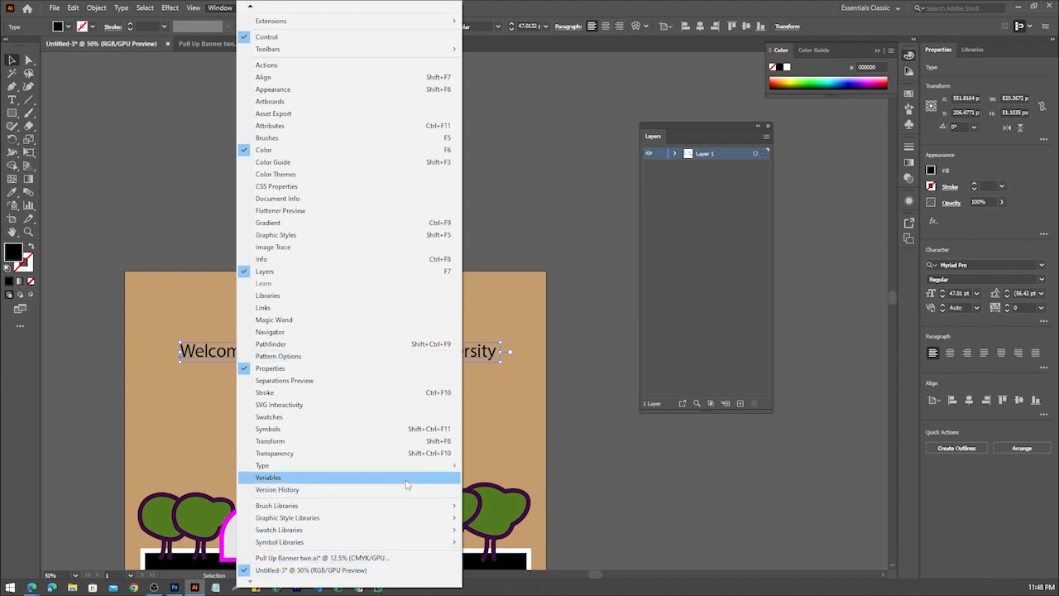
mouse_move(407, 474)
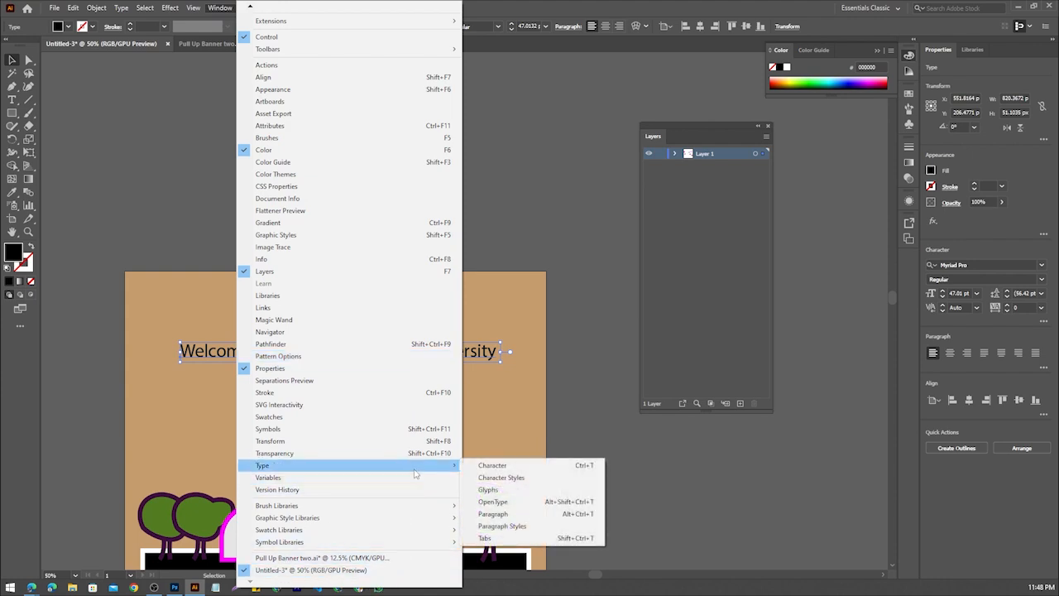
click(530, 466)
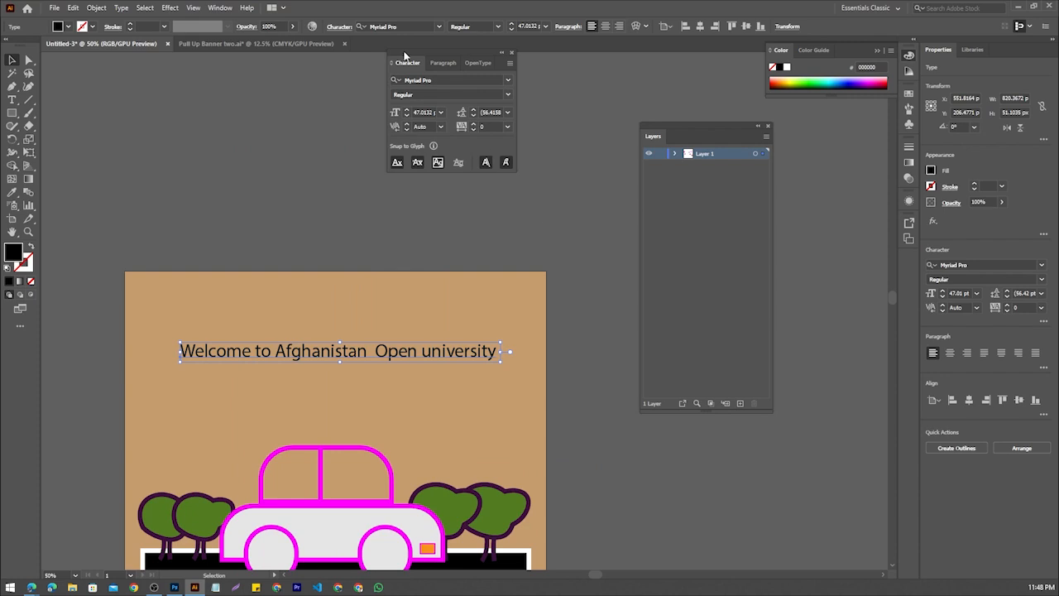
drag(405, 54, 477, 119)
Set the welcome text's font to the nine-style italic Montserrat family and its size to 47 pt
click(581, 145)
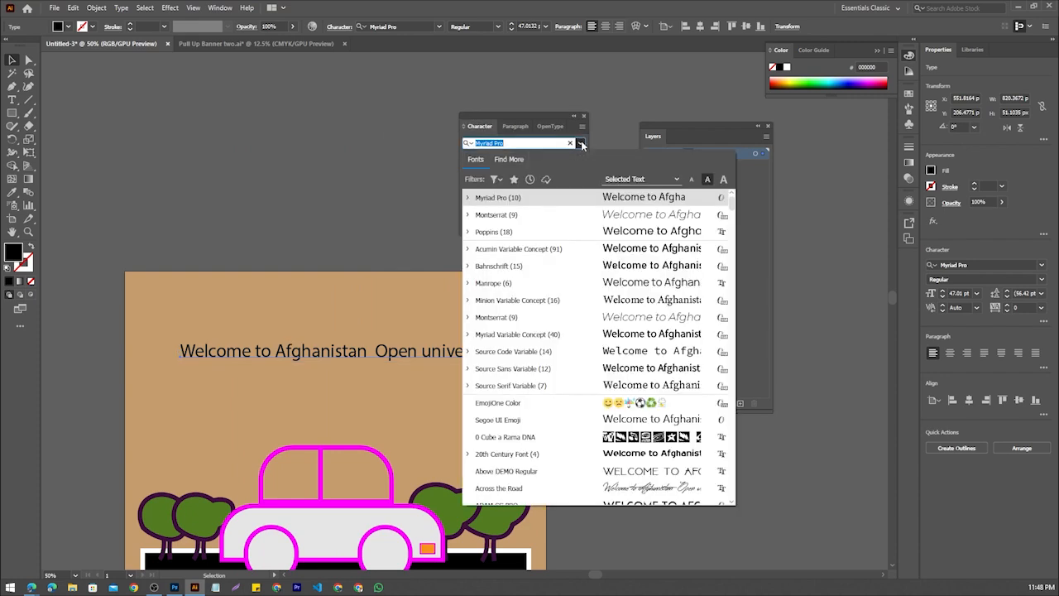
click(546, 215)
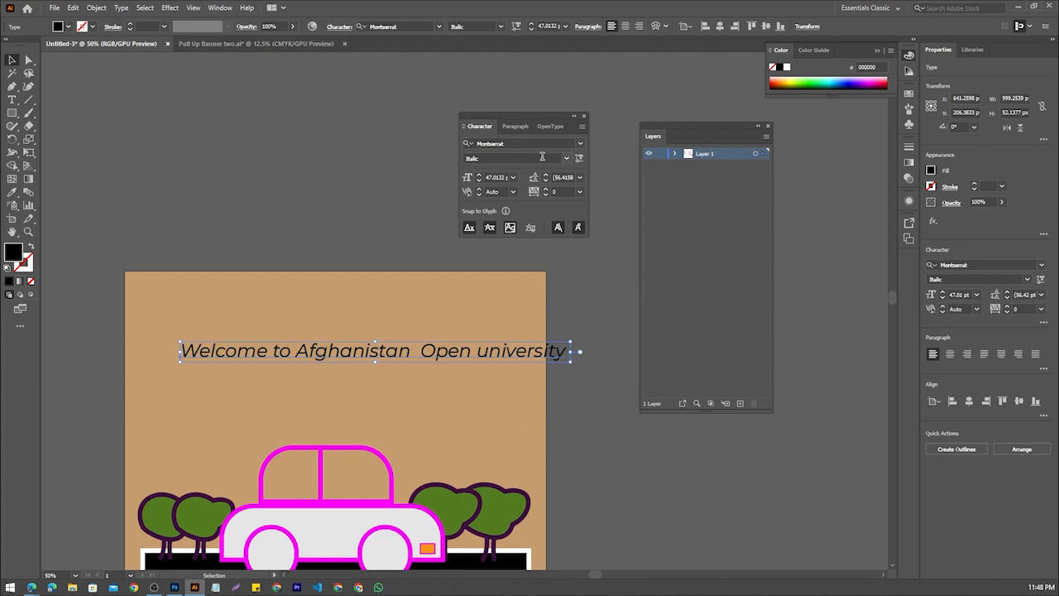
click(479, 181)
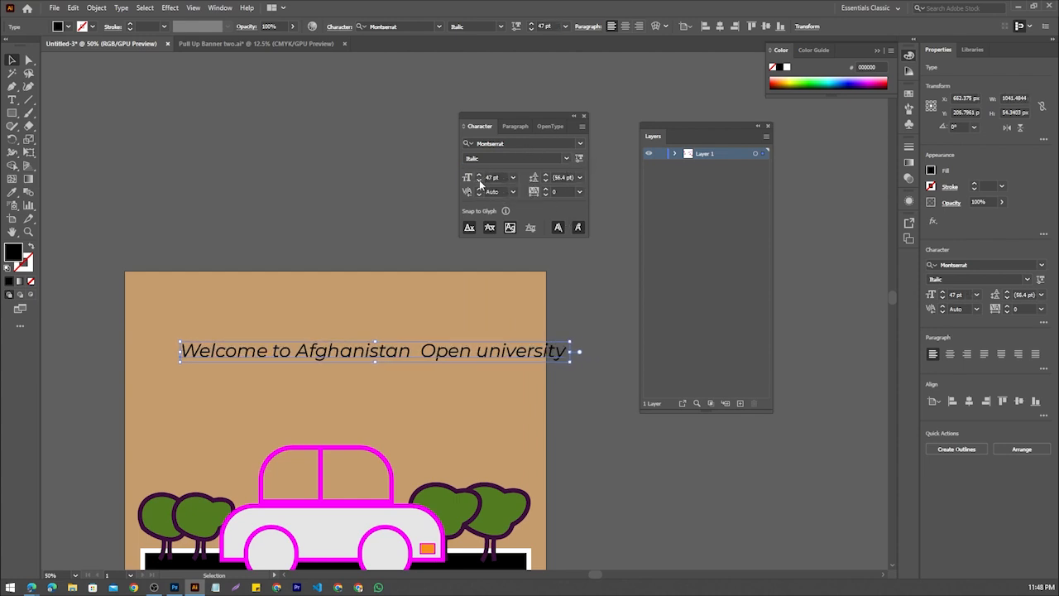
Try the Bold Italic and Thin Italic styles on the welcome text
click(568, 156)
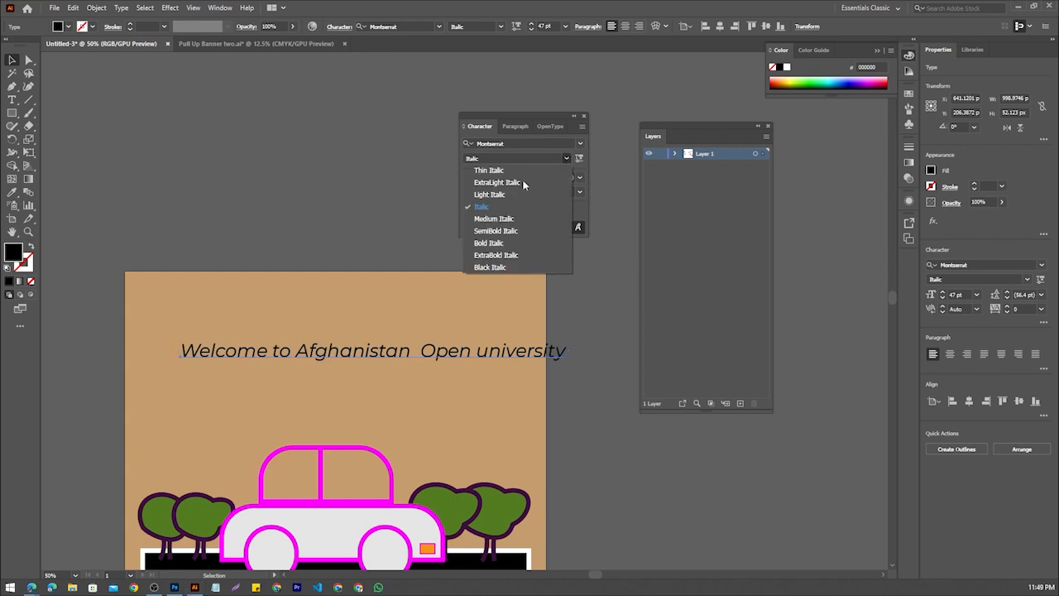
click(488, 243)
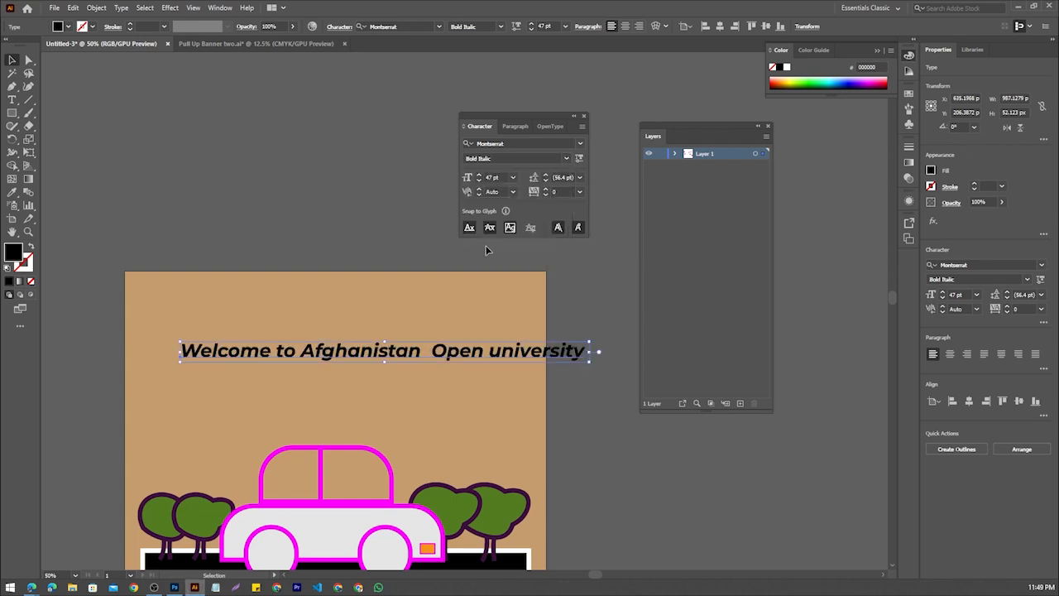
click(566, 159)
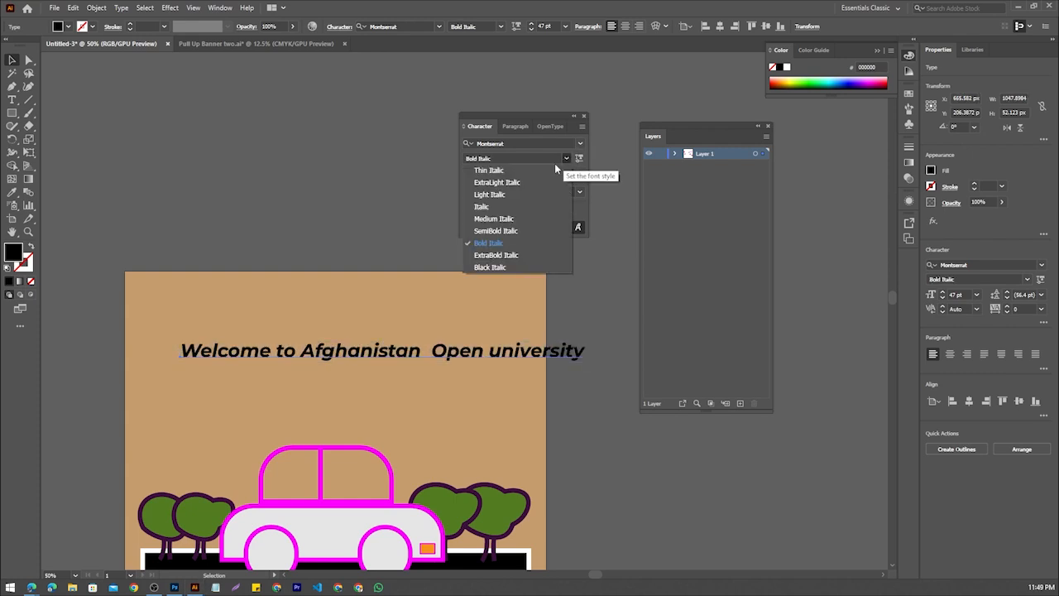
click(488, 168)
Change the welcome text to the 17-style Montserrat family and set its style to Medium
click(577, 143)
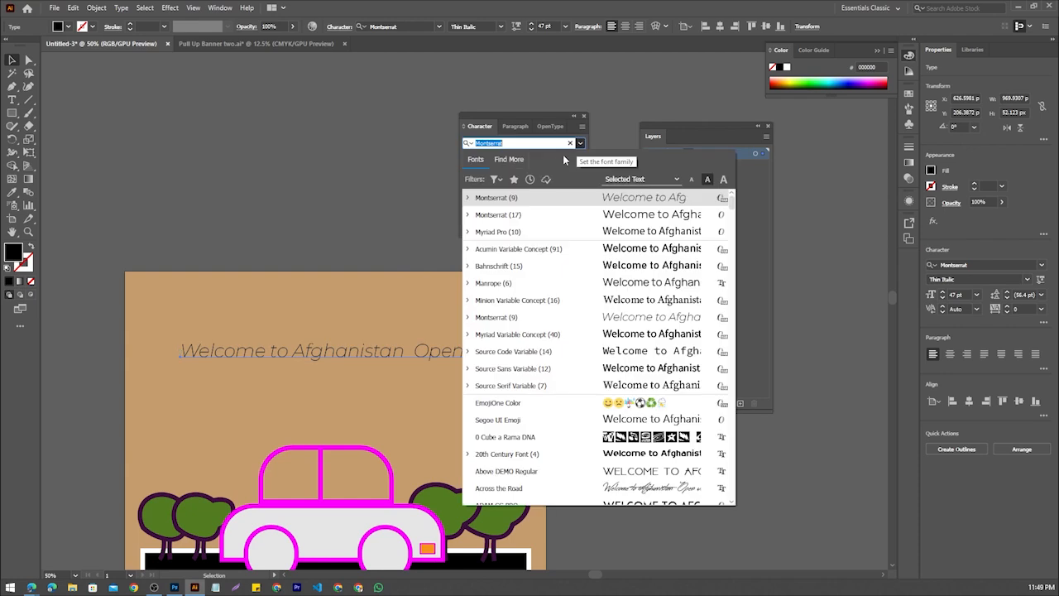
click(502, 216)
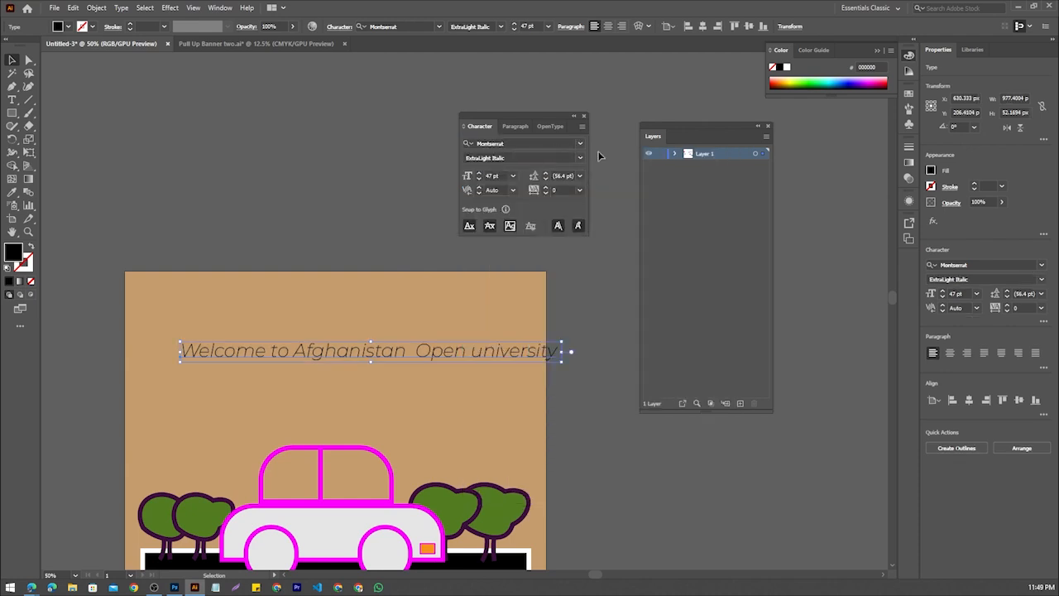
click(580, 157)
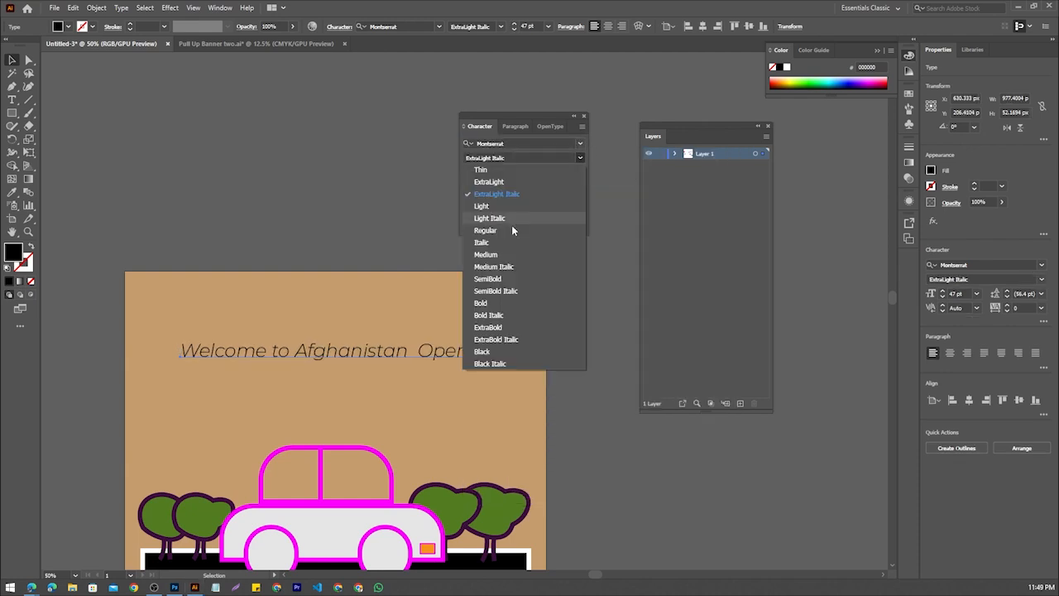
click(501, 254)
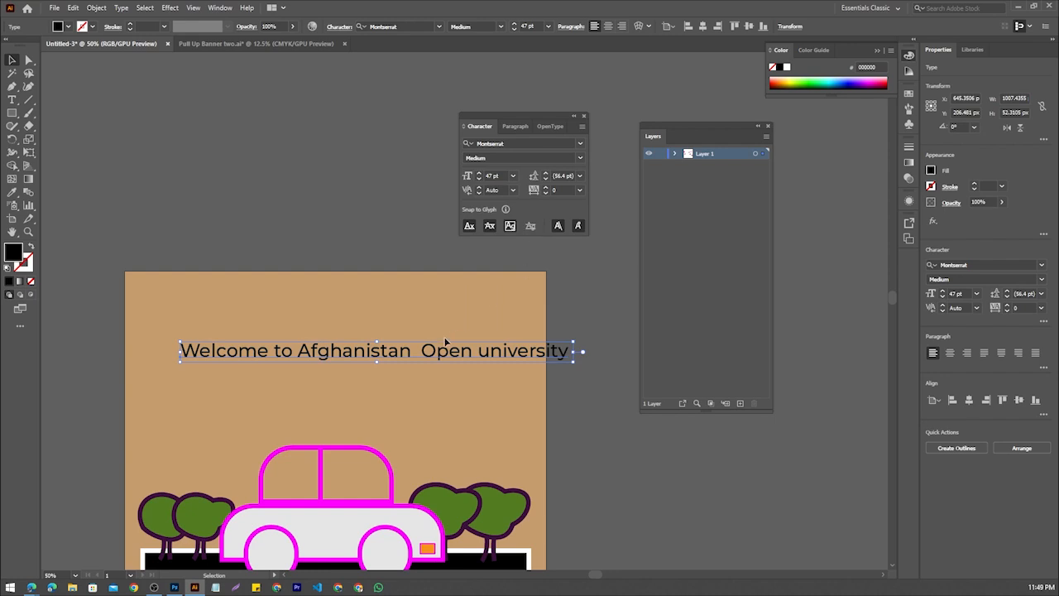
Move the welcome text fully onto the artboard and break it into two lines before "Afghanistan"
drag(445, 342, 391, 378)
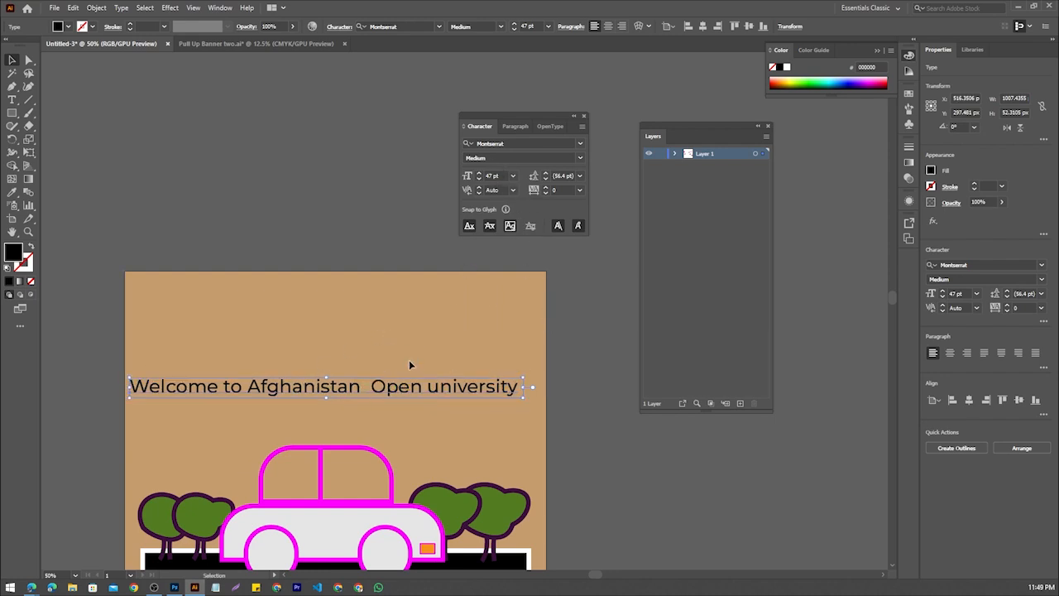
double_click(247, 386)
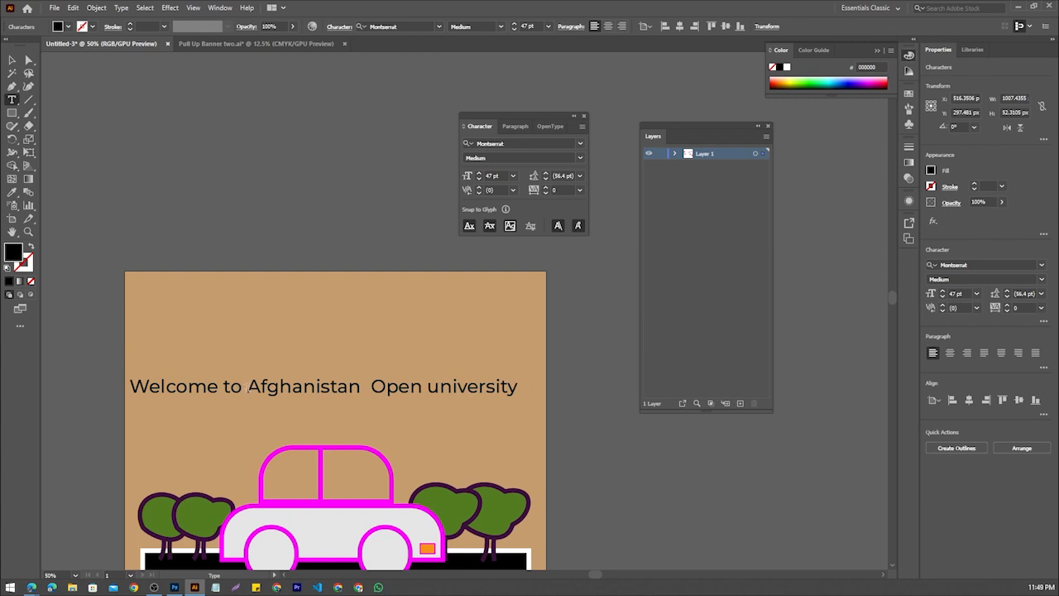
key(Return)
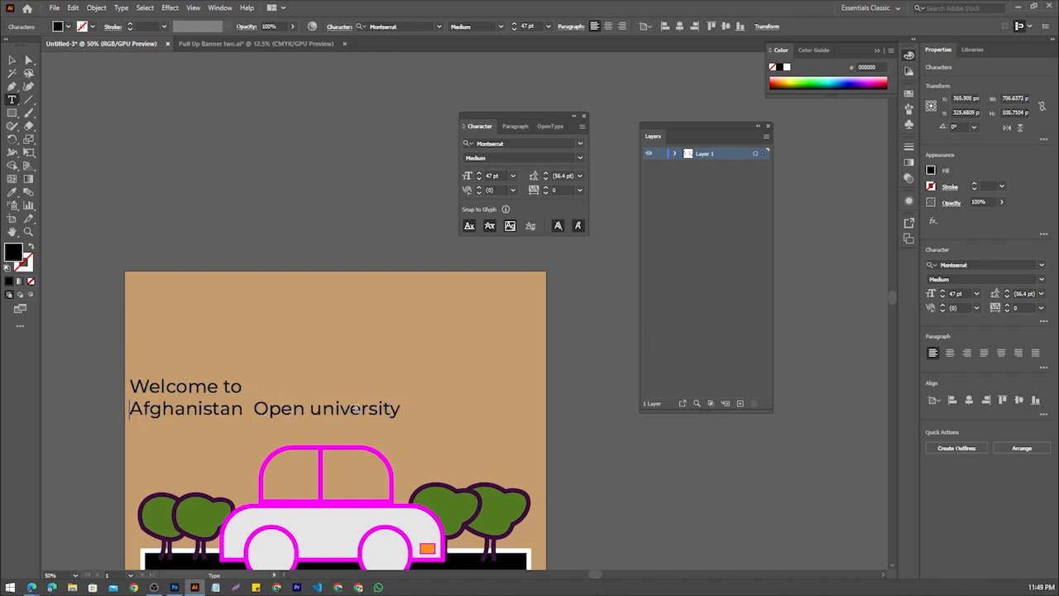
Center-align both lines of the welcome text and move the block back onto the artboard above the car
drag(403, 410, 129, 382)
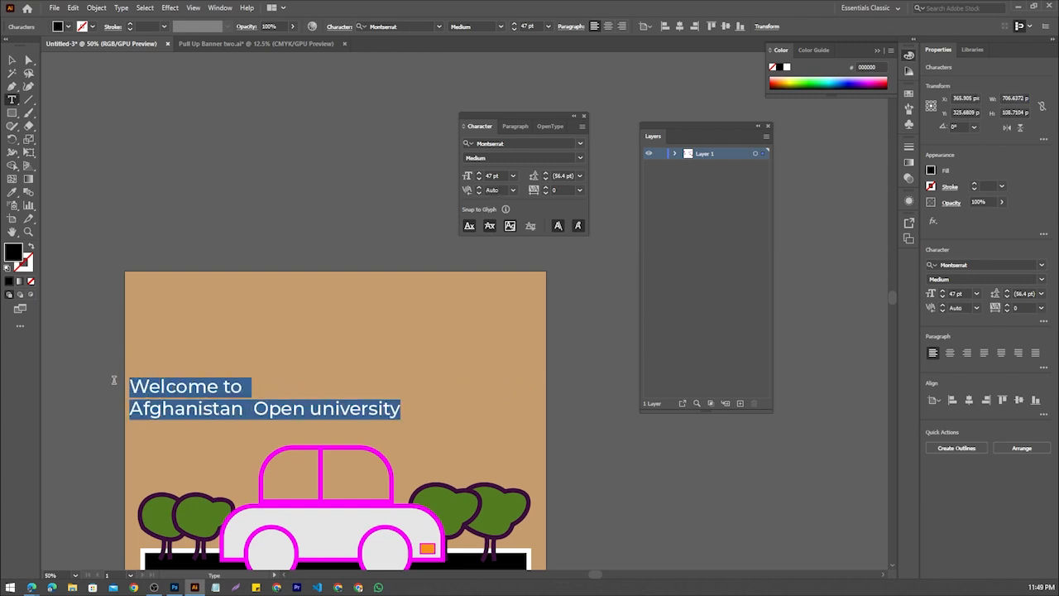
click(608, 27)
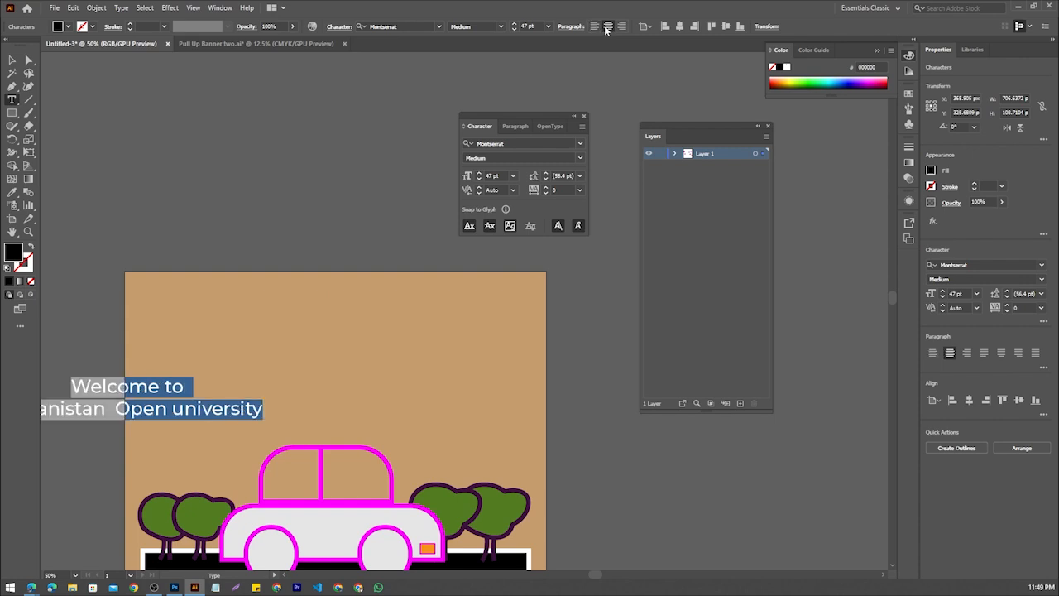
click(13, 62)
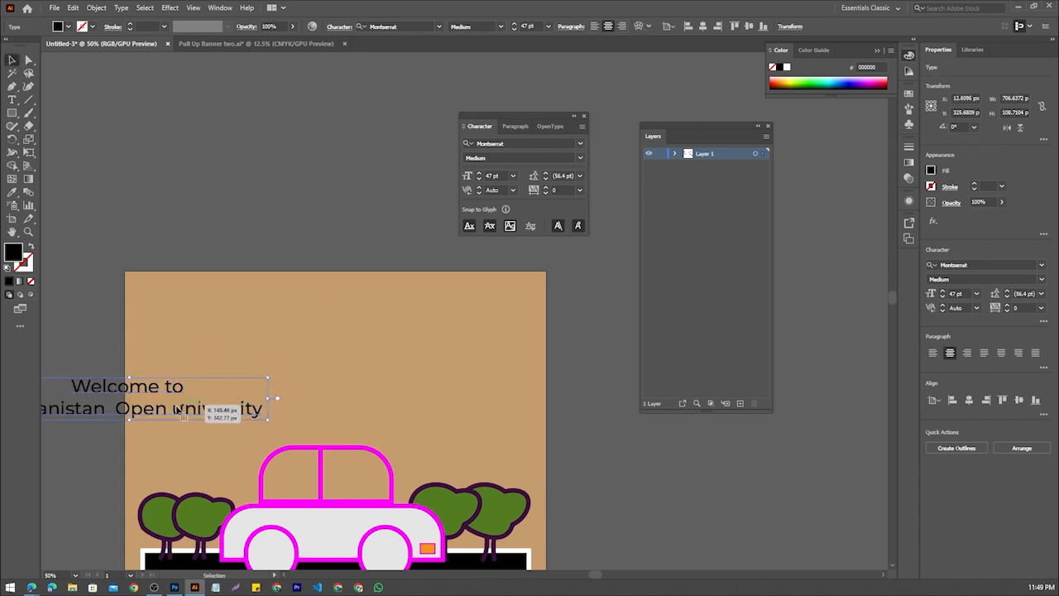
drag(177, 405, 357, 397)
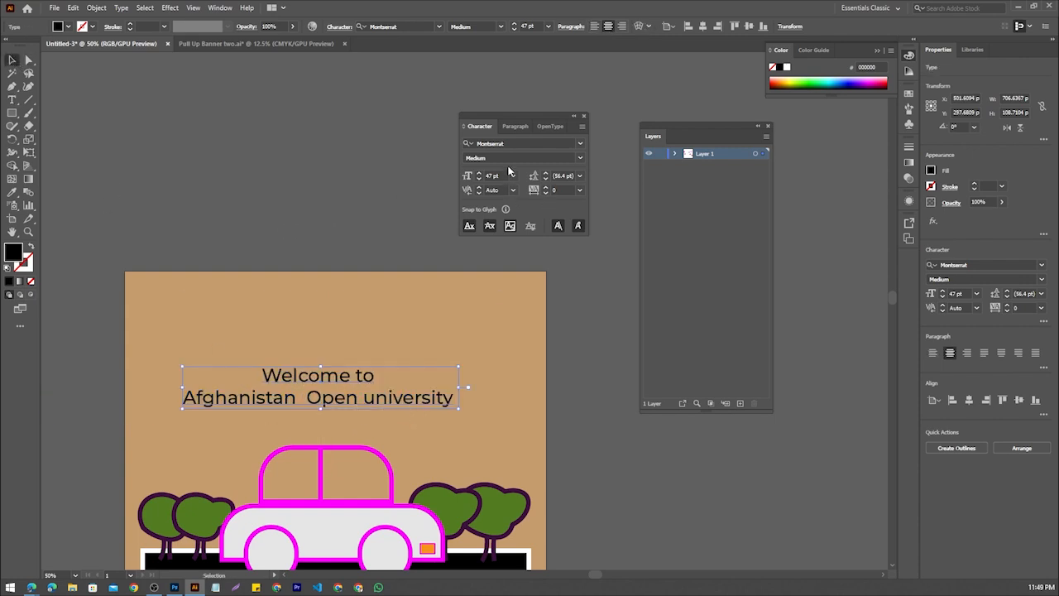
Increase the welcome text's size to 67 pt and shift it right to center it over the car
click(479, 174)
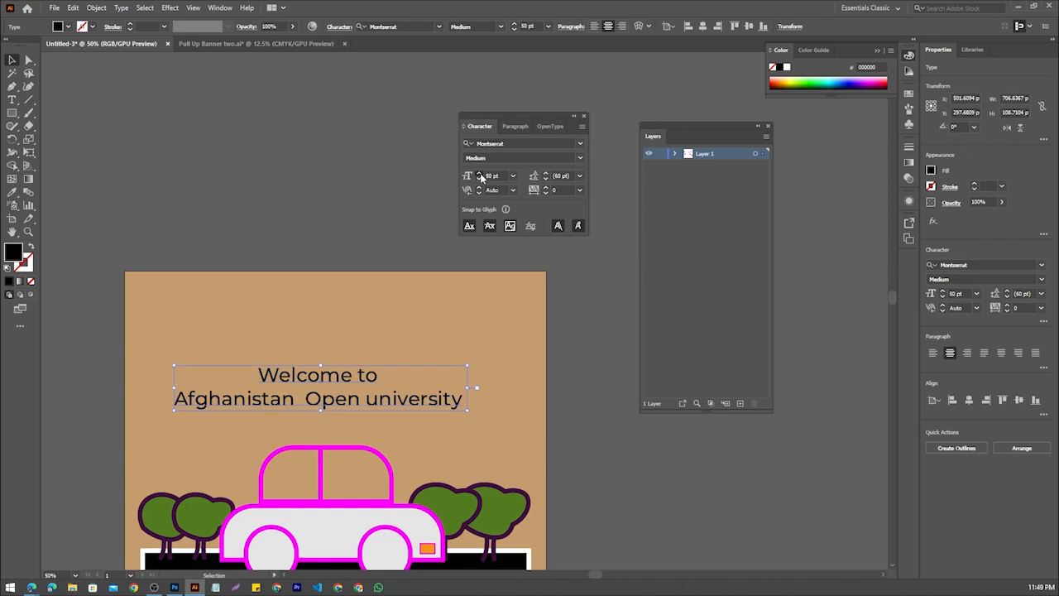
click(479, 174)
click(479, 174)
click(479, 173)
click(479, 174)
click(479, 173)
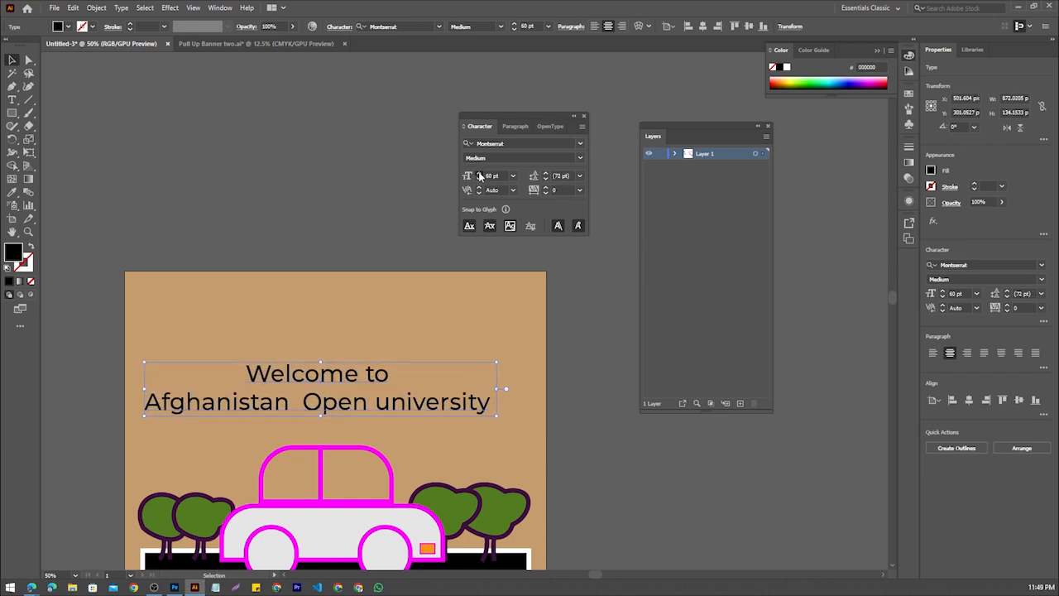
click(479, 174)
click(479, 173)
click(479, 174)
click(479, 174)
click(479, 173)
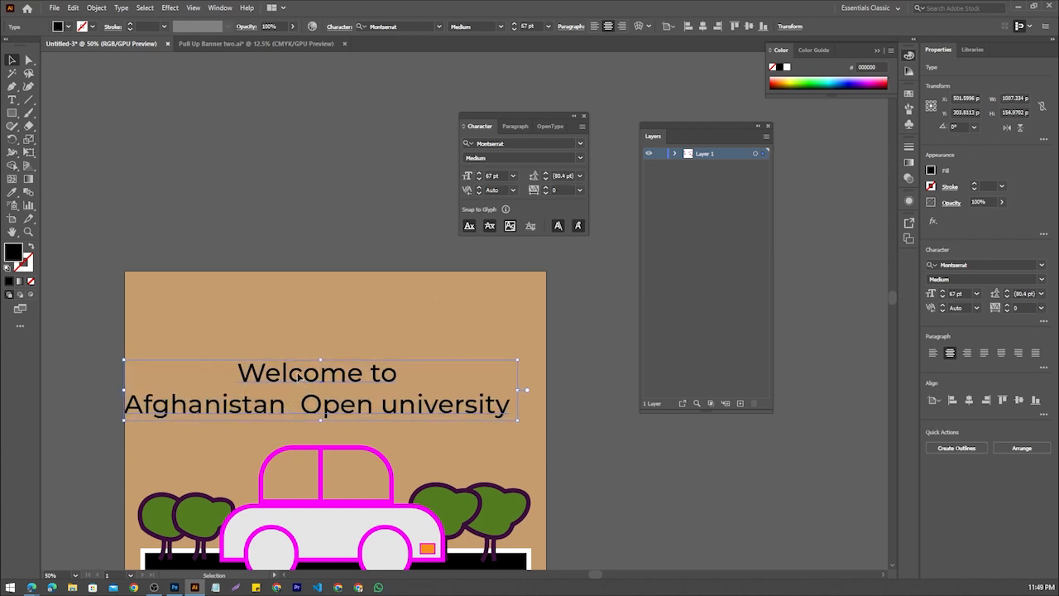
drag(296, 377, 311, 377)
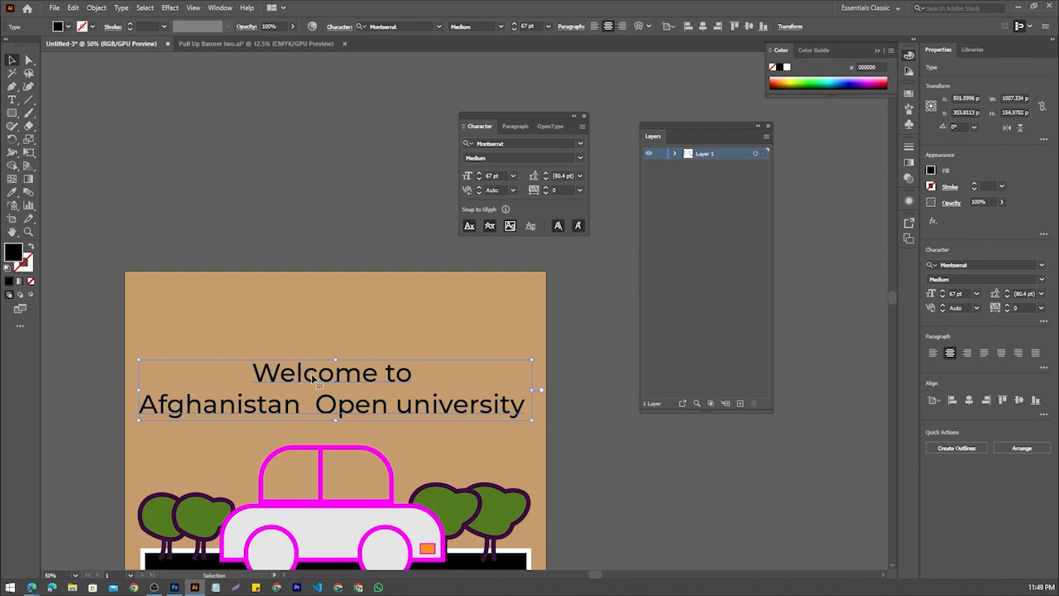
Set the welcome text to 64 pt SemiBold and move it slightly up and to the right
click(479, 179)
click(479, 179)
click(479, 179)
click(479, 178)
drag(367, 383, 372, 375)
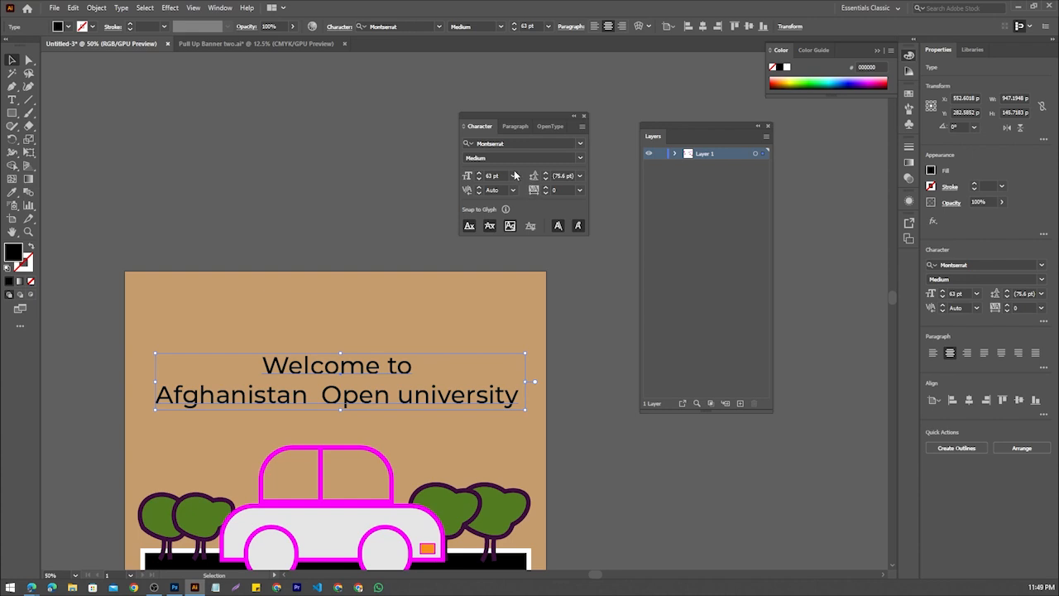
click(479, 175)
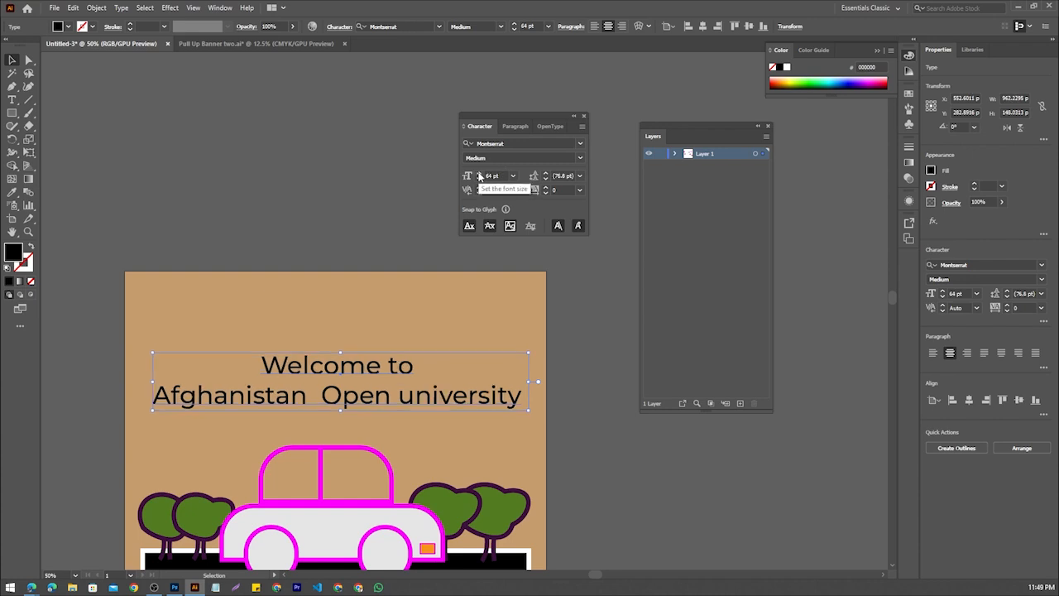
click(580, 157)
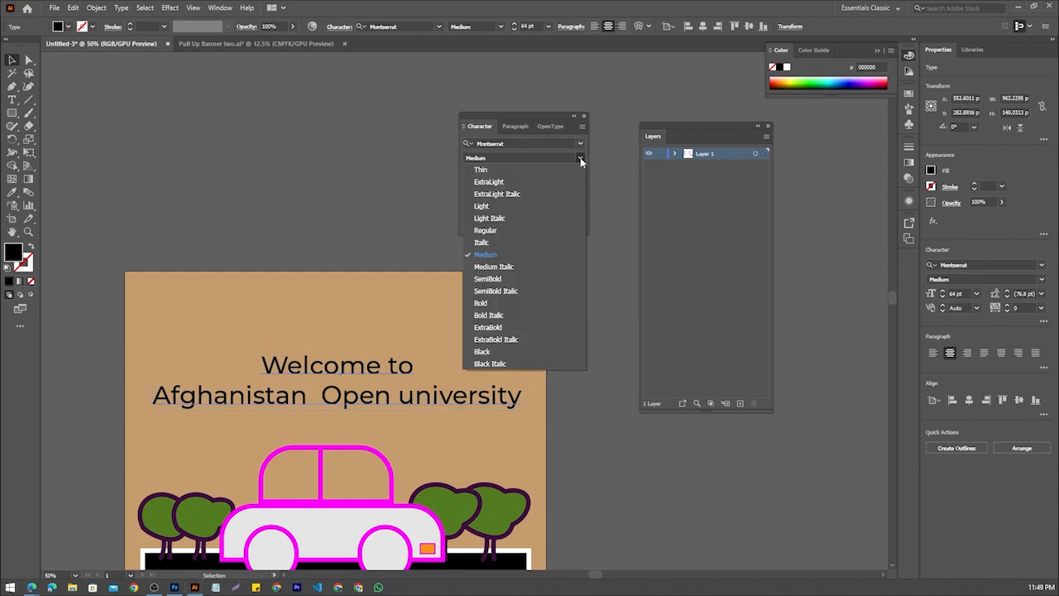
click(516, 277)
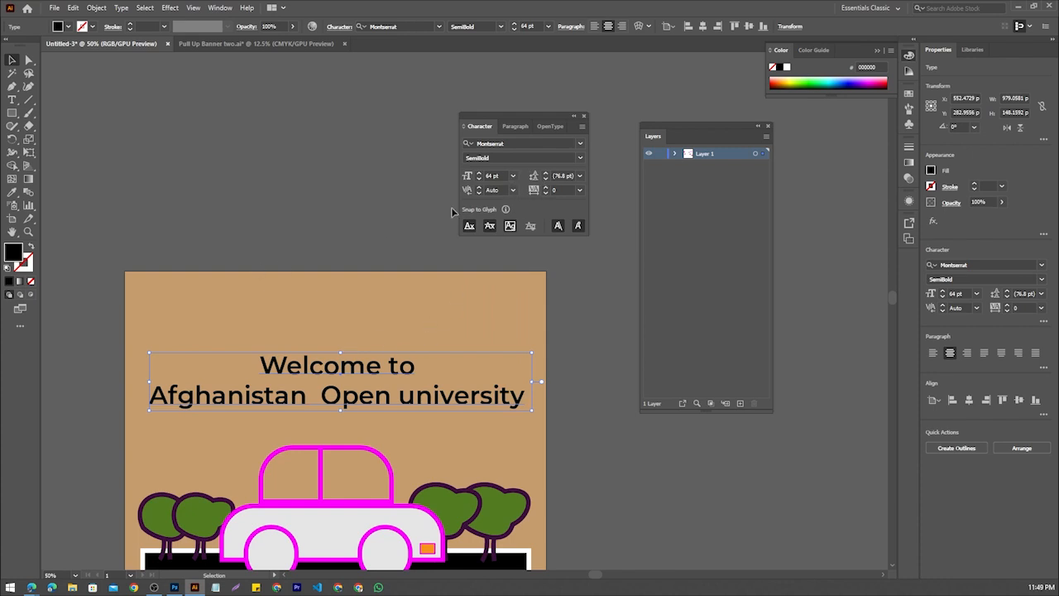
Recolor the two-line welcome text with a purple fill (#7333EF)
double_click(15, 252)
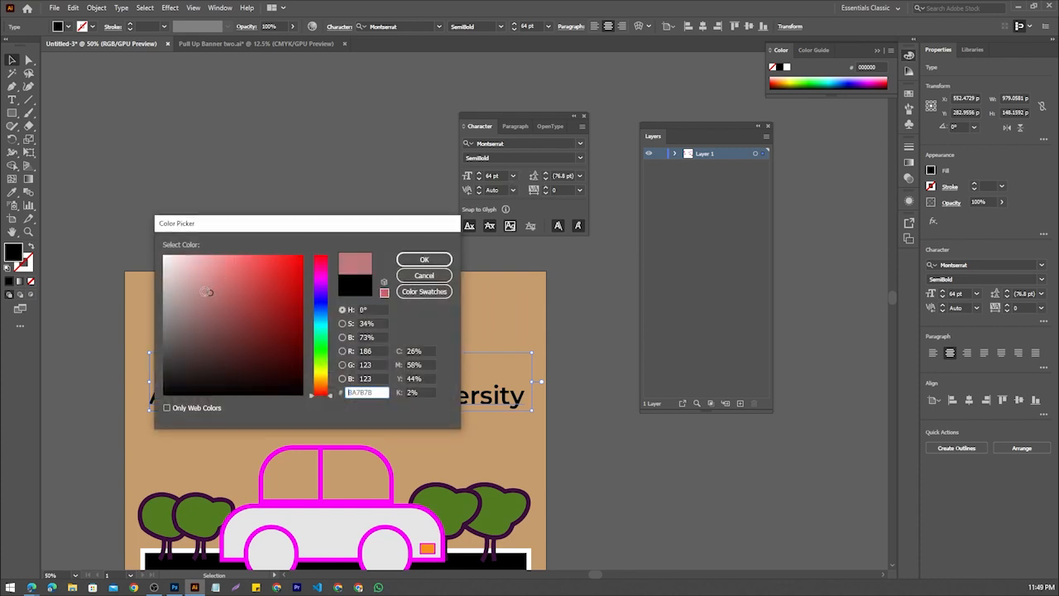
click(321, 293)
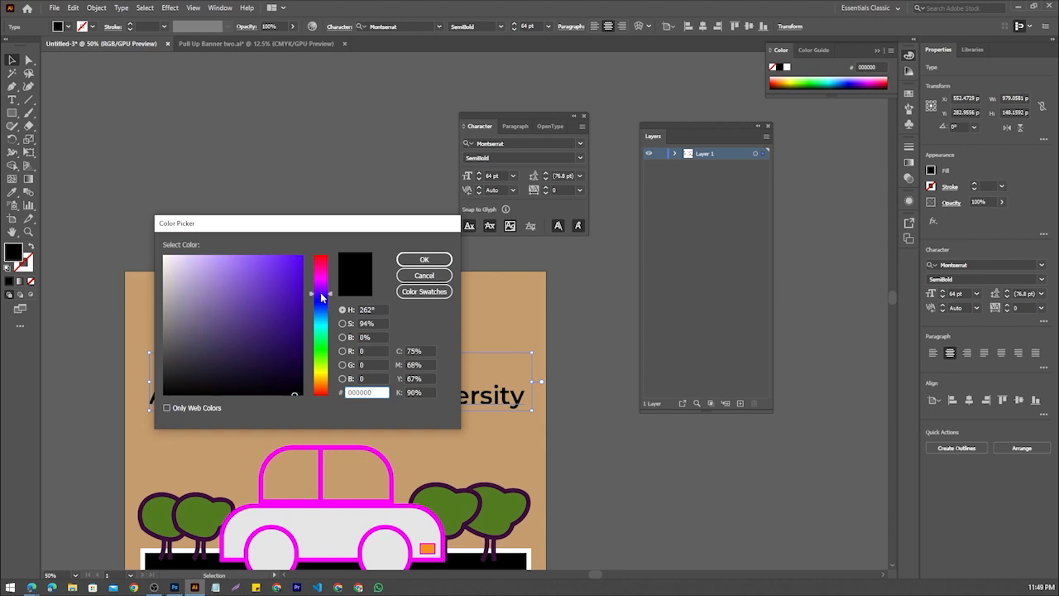
click(256, 282)
click(423, 259)
click(363, 347)
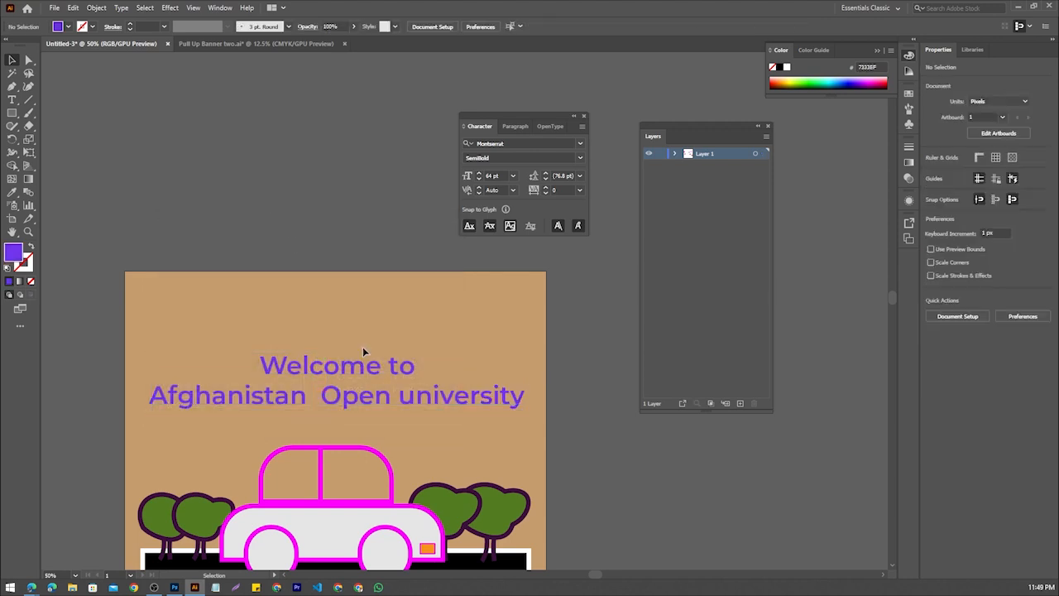
Move the purple welcome text up the artboard to leave more space above the car
click(360, 369)
scroll(331, 431, down, 5)
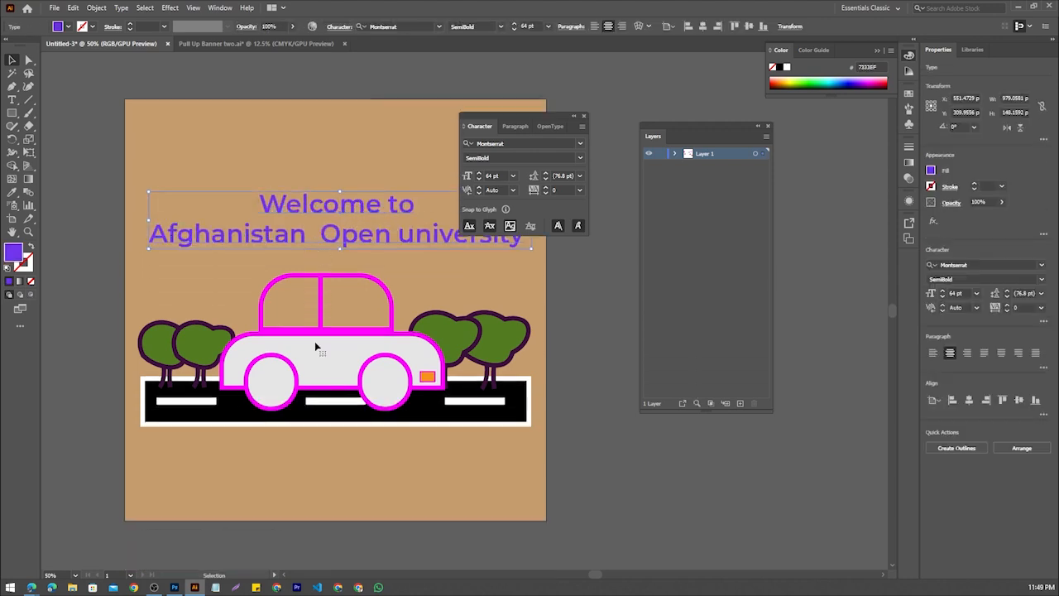
click(315, 479)
scroll(345, 285, up, 1)
drag(349, 280, 345, 246)
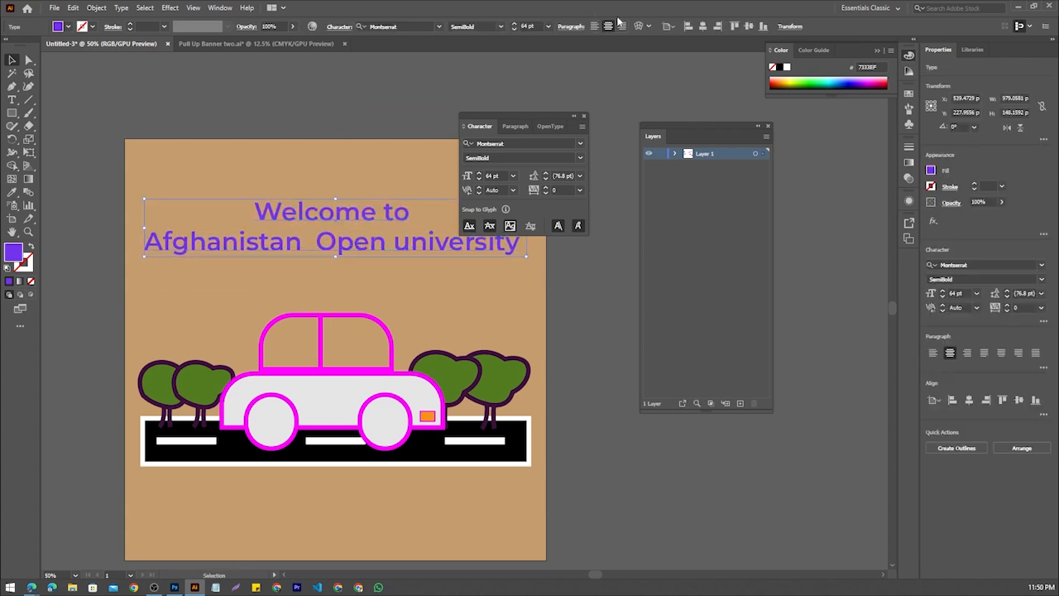
click(281, 130)
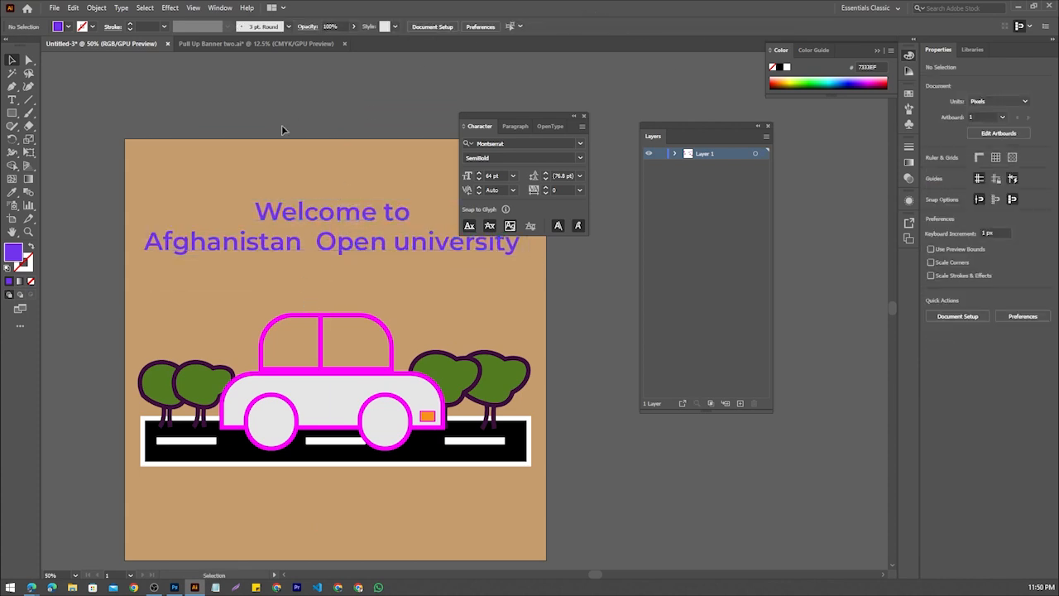
scroll(297, 210, up, 1)
scroll(297, 209, down, 2)
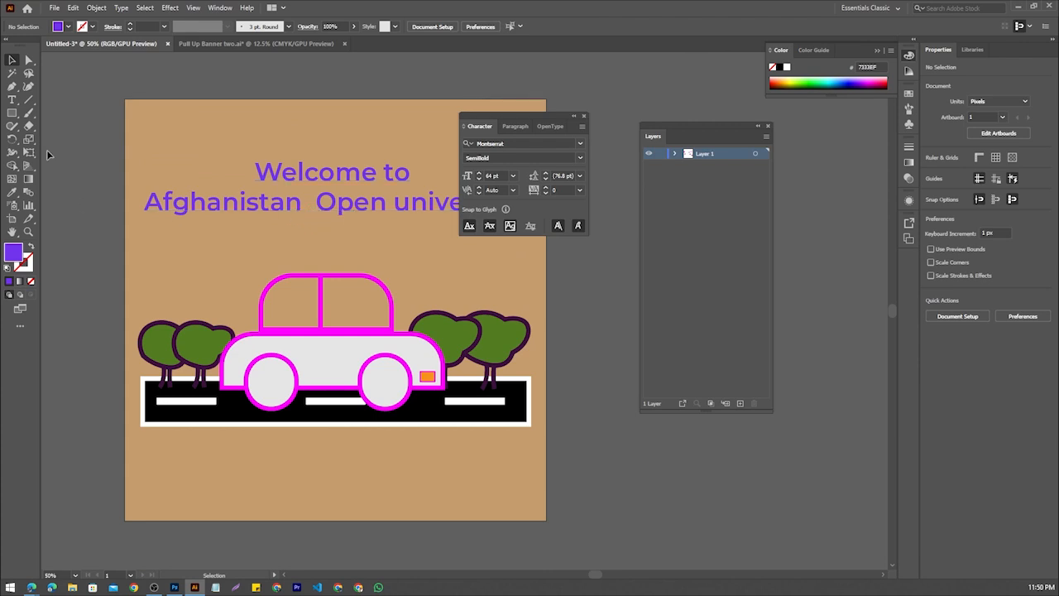
click(14, 100)
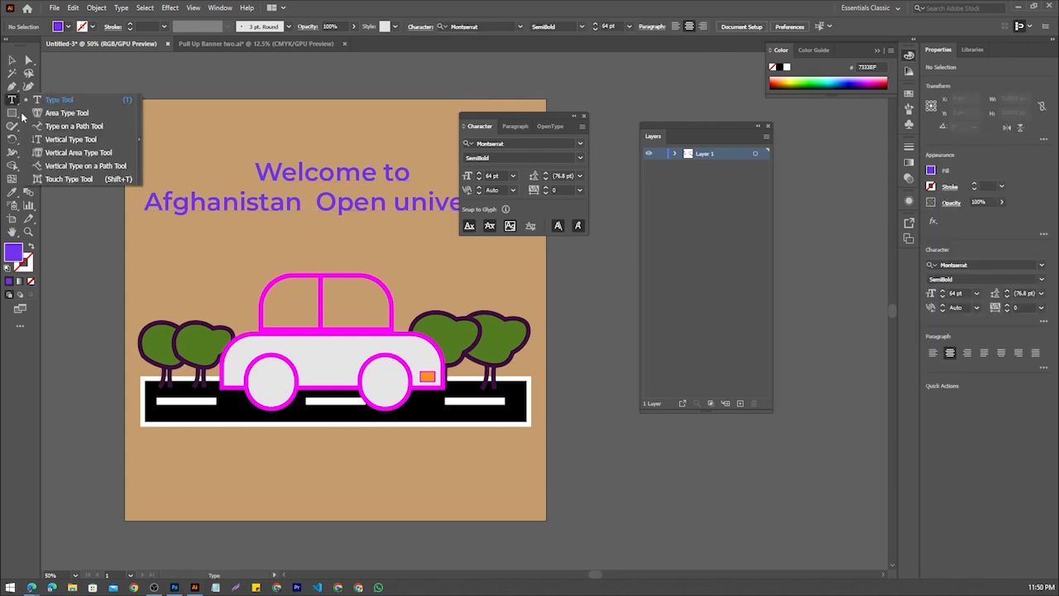
click(54, 112)
click(158, 203)
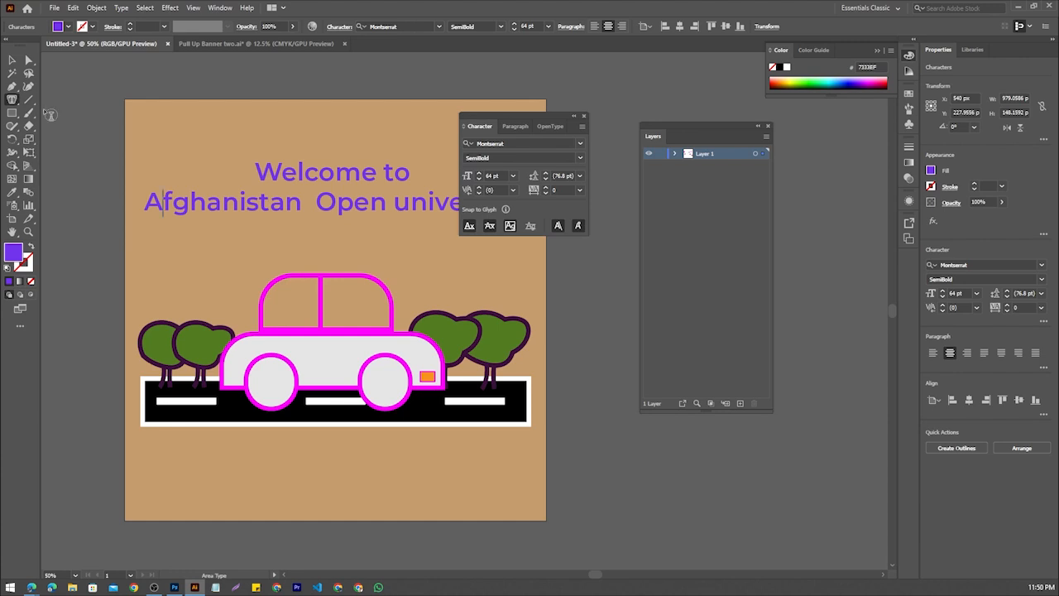
click(12, 100)
click(54, 100)
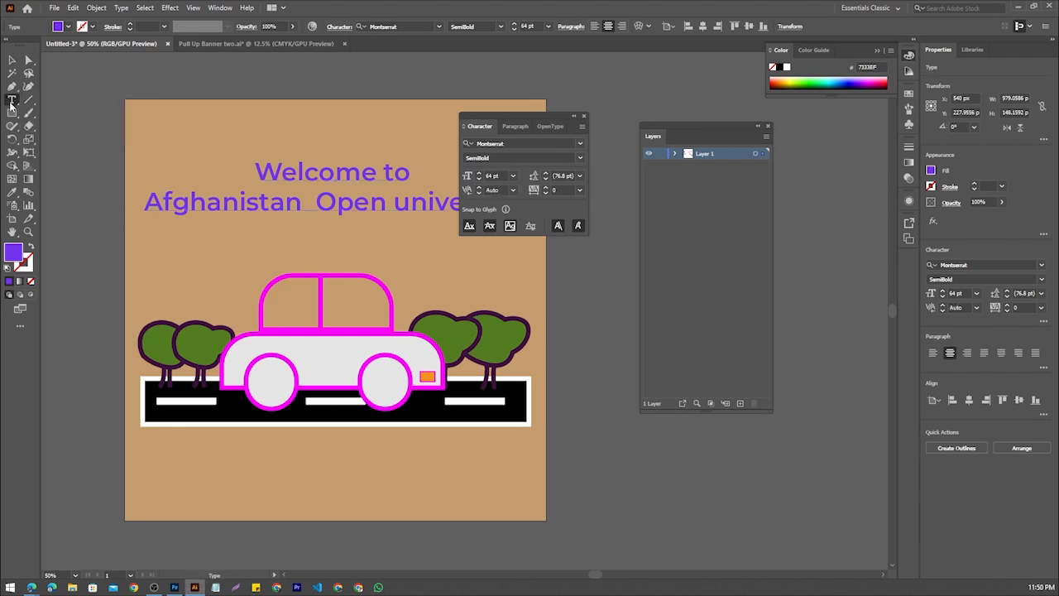
Replace the initial A of "Afghanistan" with its superscript alternate glyph, using the Area Type tool
click(12, 103)
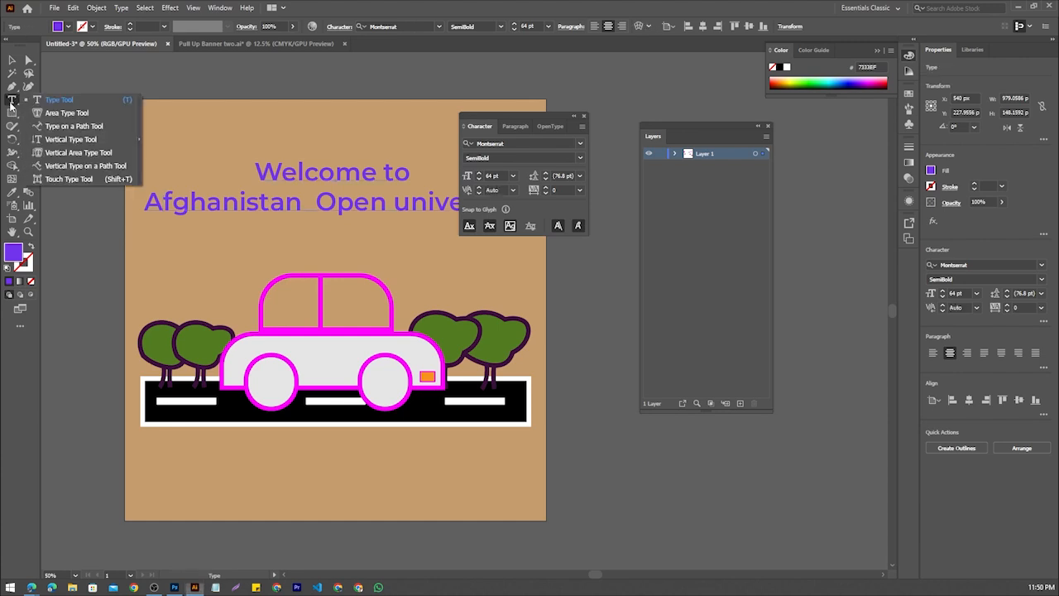
click(59, 115)
drag(163, 202, 145, 202)
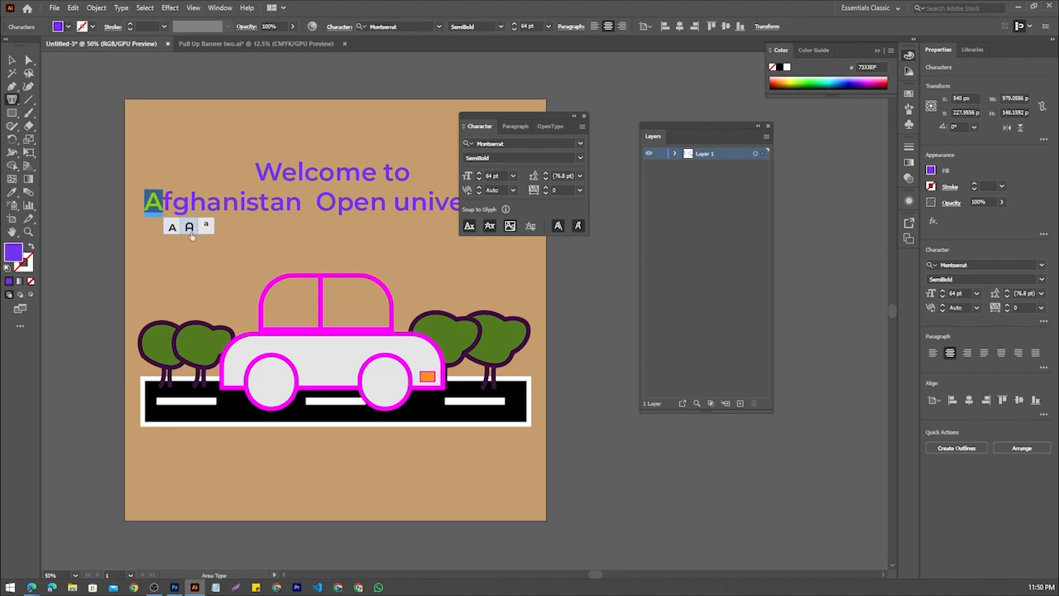
click(206, 227)
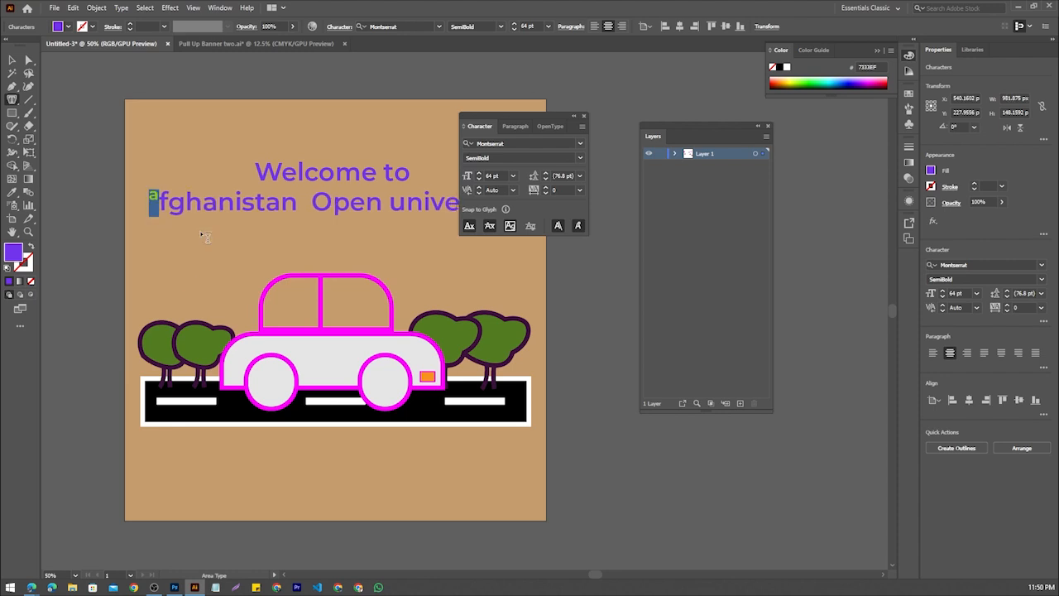
Undo the superscript substitution and give the initial A of "Afghanistan" its round-topped alternate glyph
click(151, 201)
double_click(152, 201)
mouse_move(157, 196)
mouse_down()
mouse_move(130, 193)
mouse_move(158, 203)
mouse_move(145, 203)
mouse_up()
key(ctrl+z)
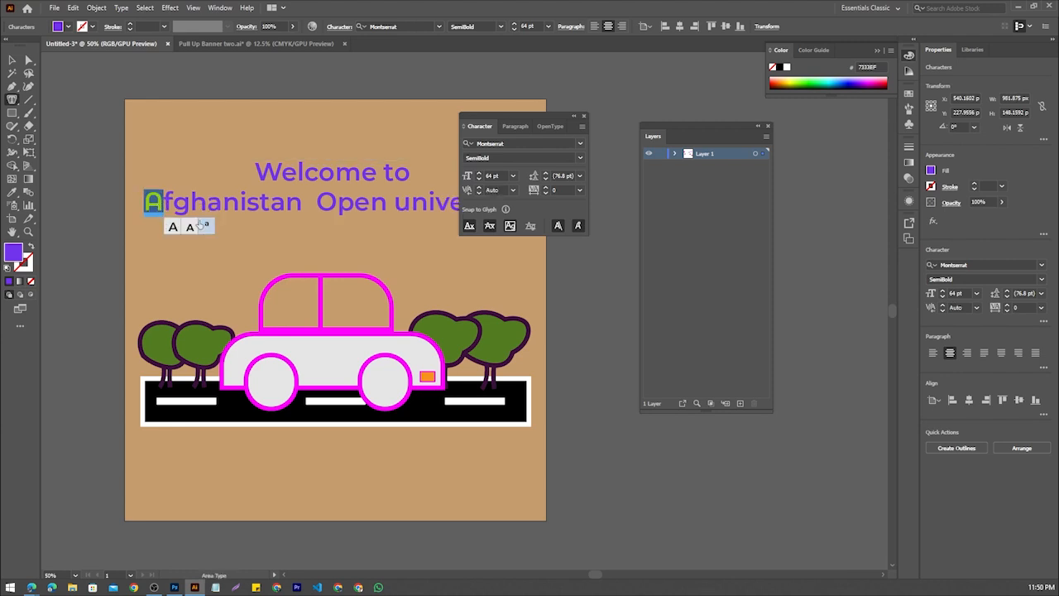
click(12, 60)
click(82, 182)
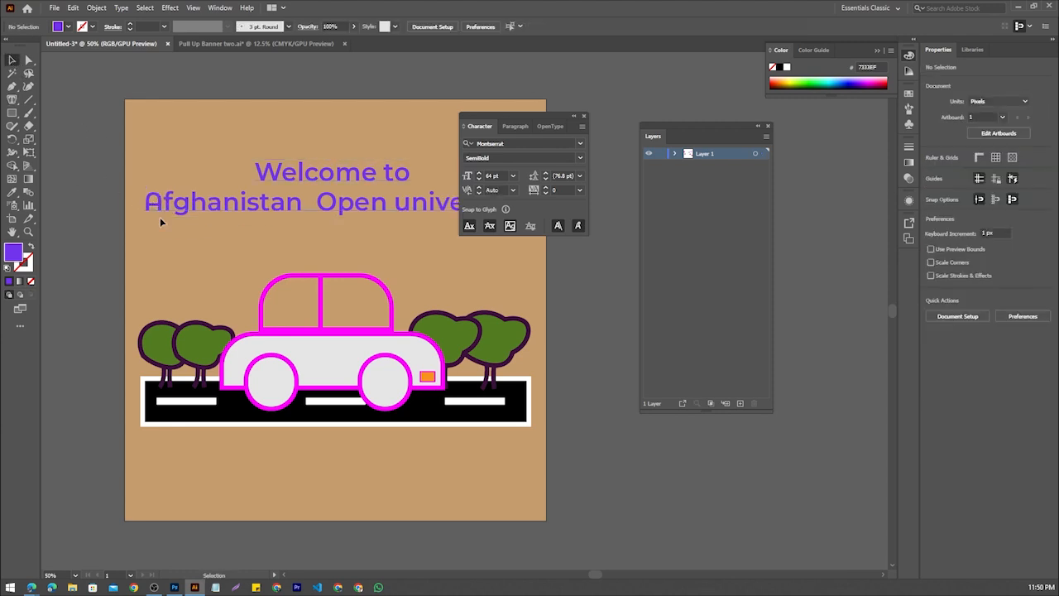
drag(12, 99, 89, 128)
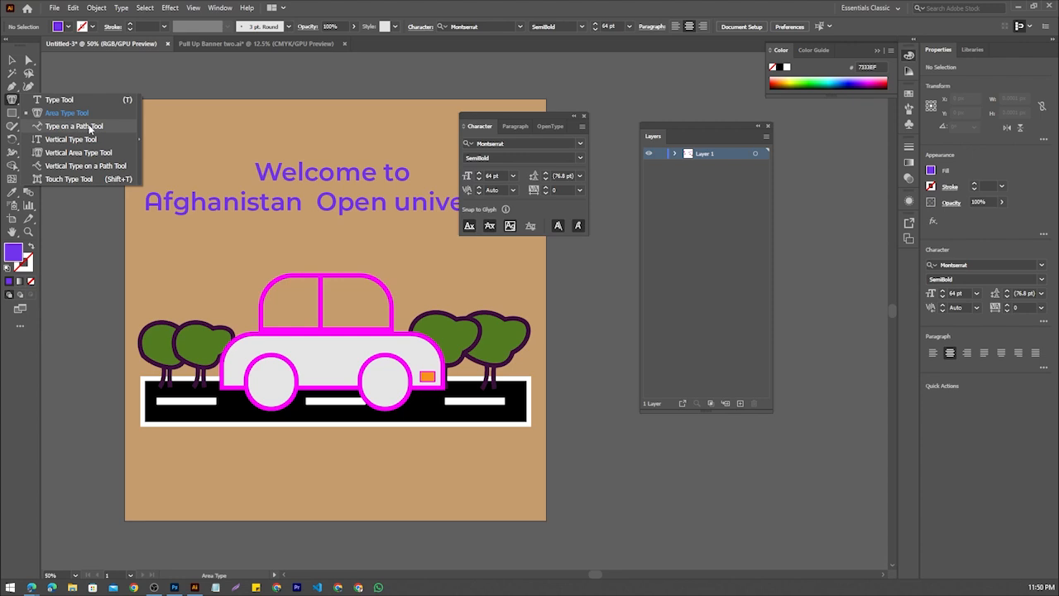
click(17, 72)
click(14, 62)
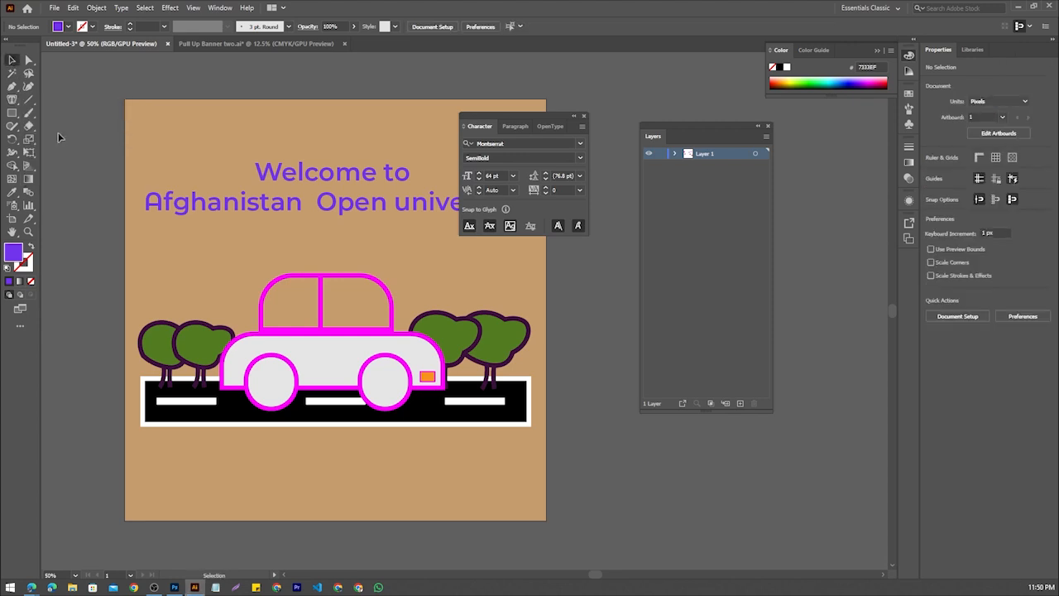
Move the grouped car, trees and road slightly up on the artboard, closer to the welcome text
click(296, 275)
scroll(296, 275, down, 2)
click(303, 404)
scroll(284, 361, down, 1)
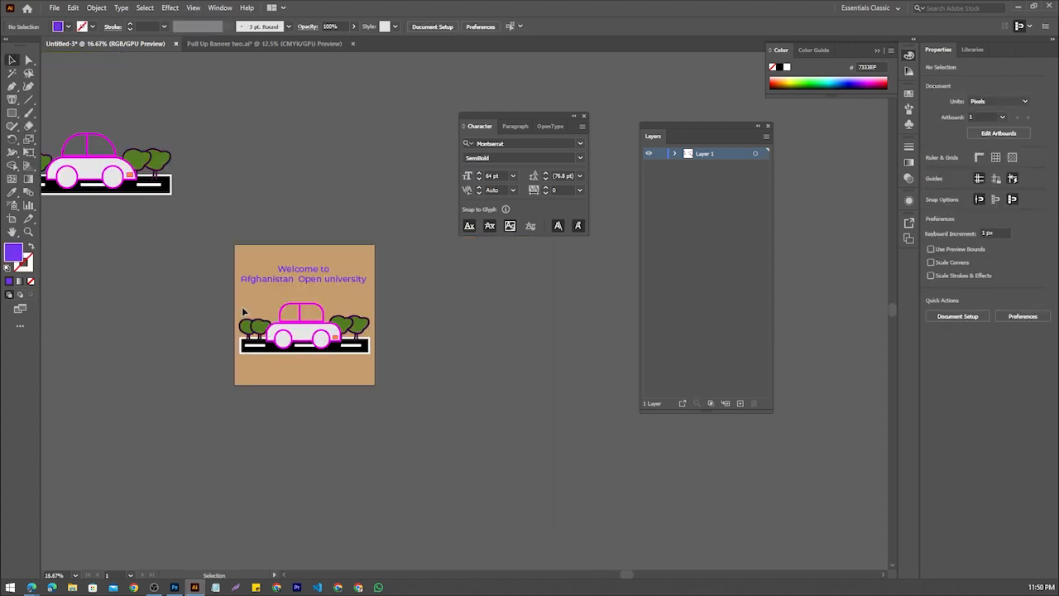
scroll(242, 311, up, 2)
click(338, 373)
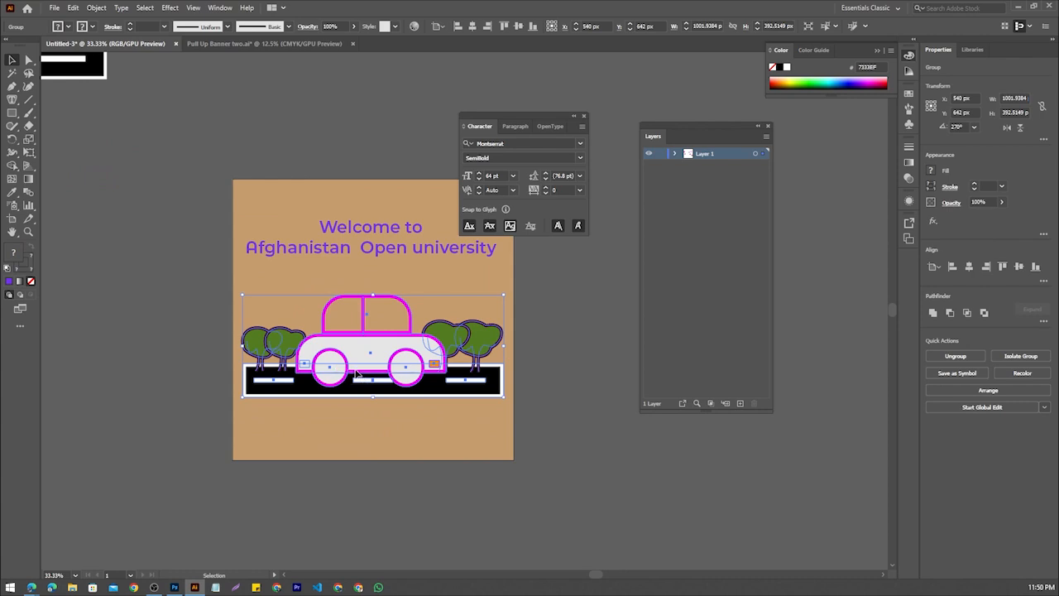
drag(356, 374, 356, 361)
click(331, 397)
scroll(331, 396, down, 1)
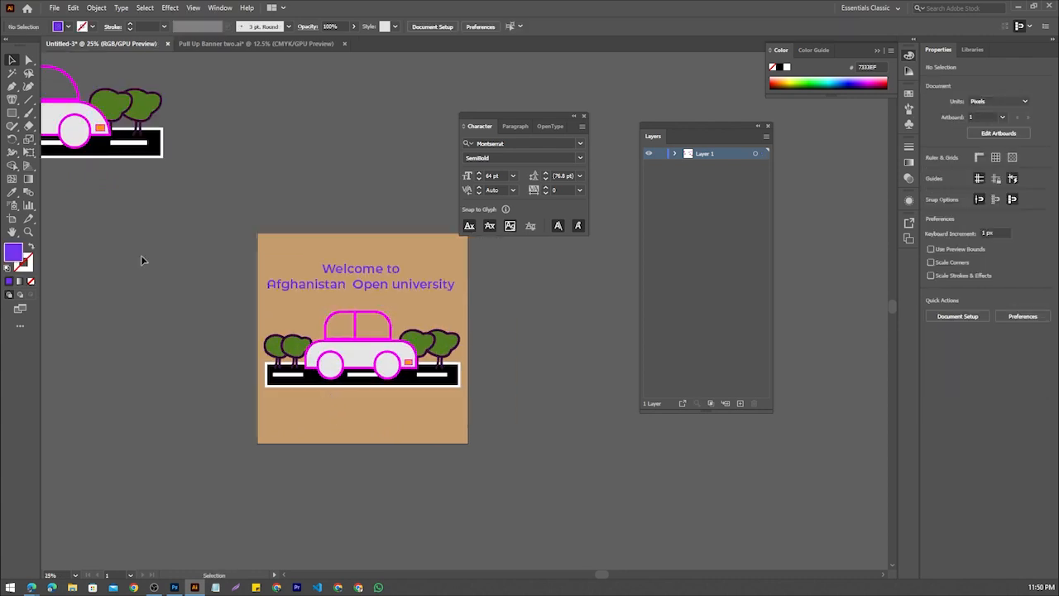
Draw a purple circle about 982 px in diameter on the empty canvas left of the artboard
scroll(169, 248, down, 1)
drag(195, 323, 253, 280)
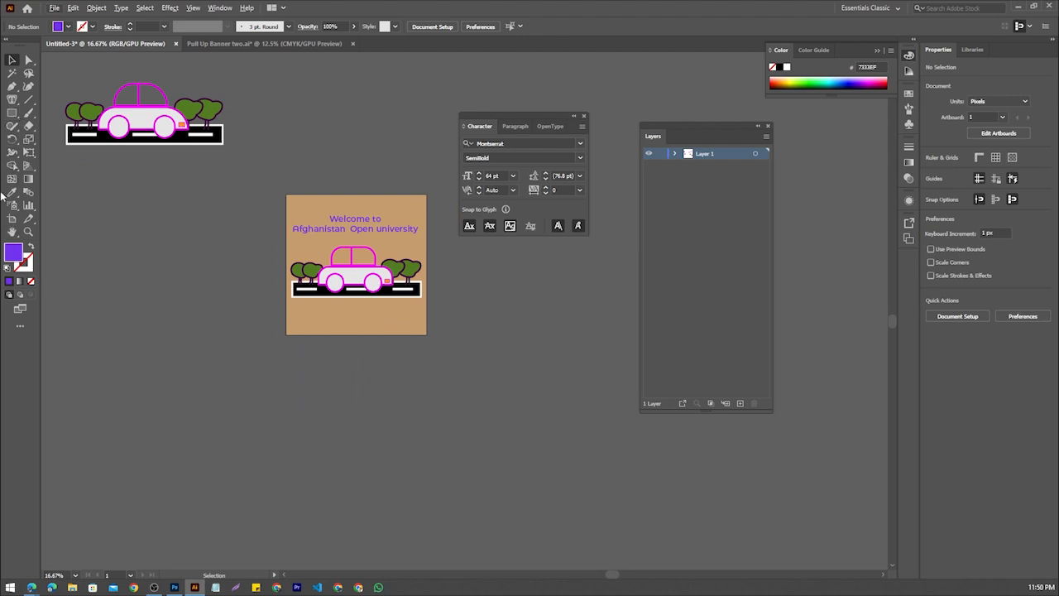
click(10, 114)
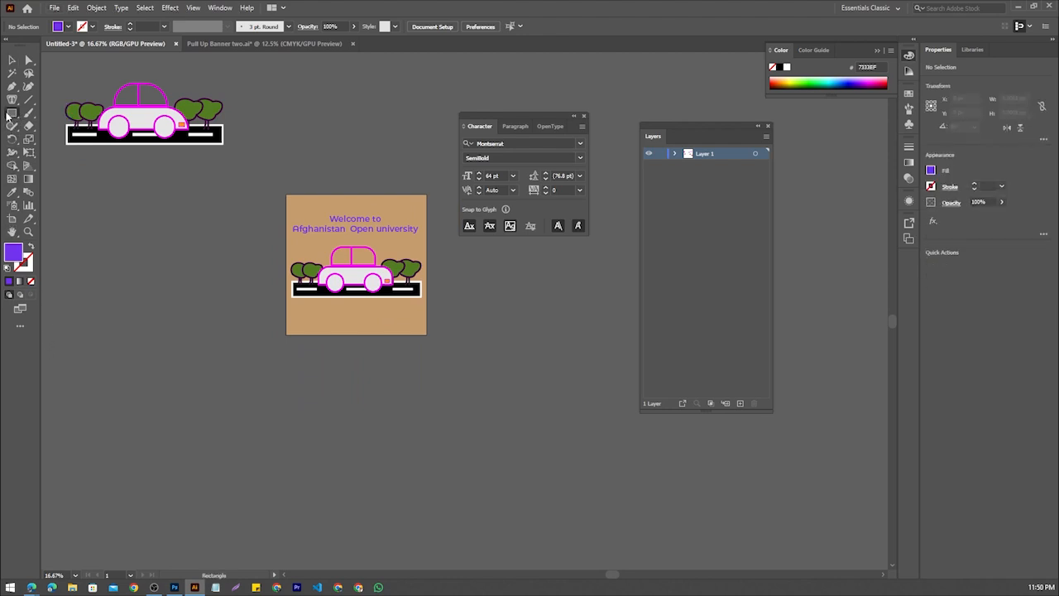
click(61, 139)
drag(129, 273, 194, 331)
scroll(113, 249, up, 2)
drag(114, 251, 210, 256)
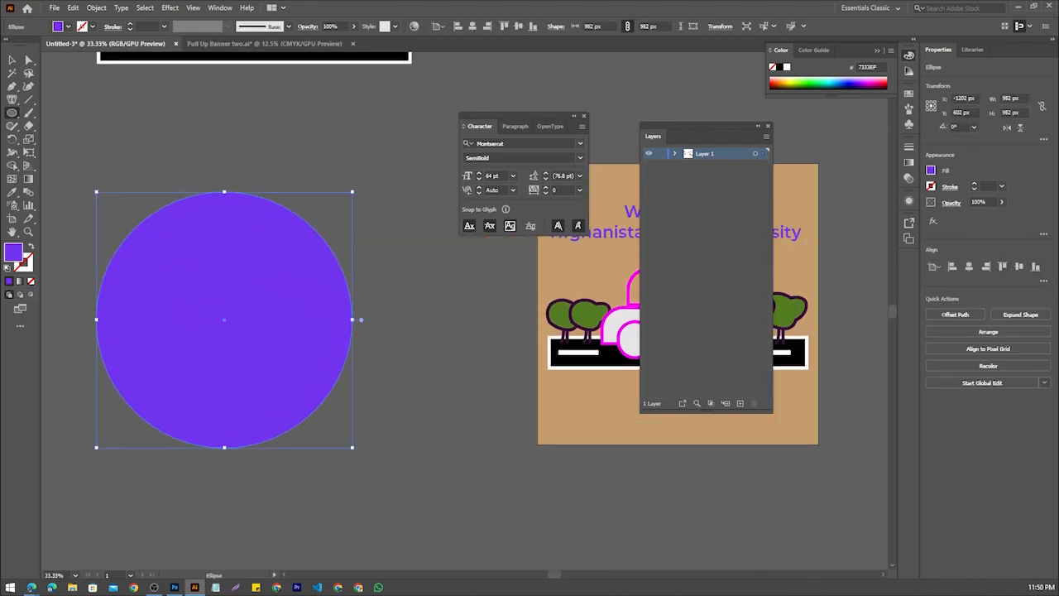
key(Print)
drag(138, 158, 402, 471)
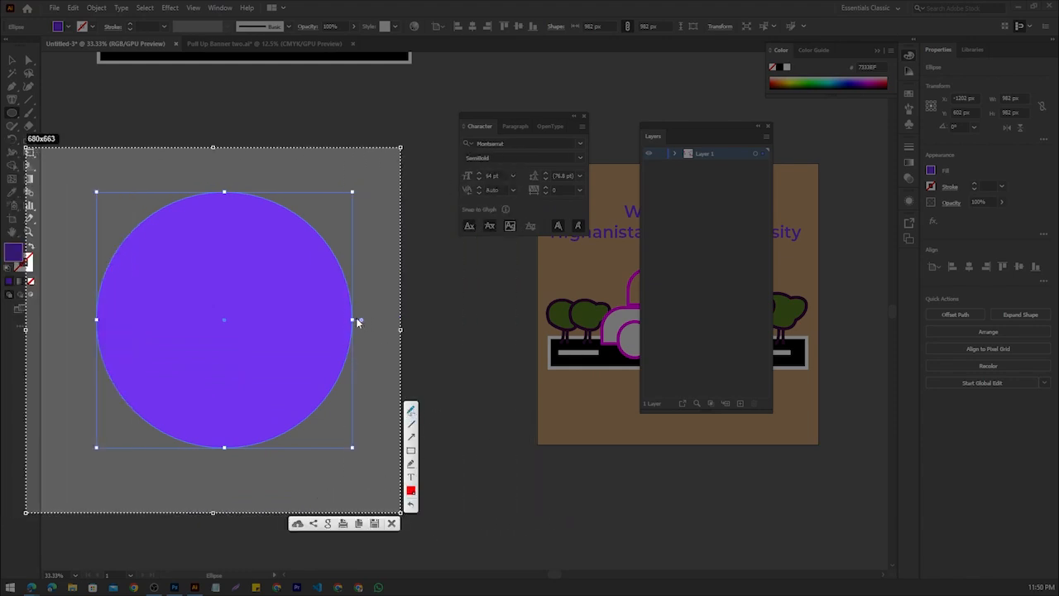
mouse_move(357, 321)
mouse_down()
mouse_move(342, 231)
mouse_move(256, 192)
mouse_move(201, 186)
mouse_move(118, 244)
mouse_move(89, 306)
mouse_move(122, 405)
mouse_move(352, 326)
mouse_up()
click(392, 522)
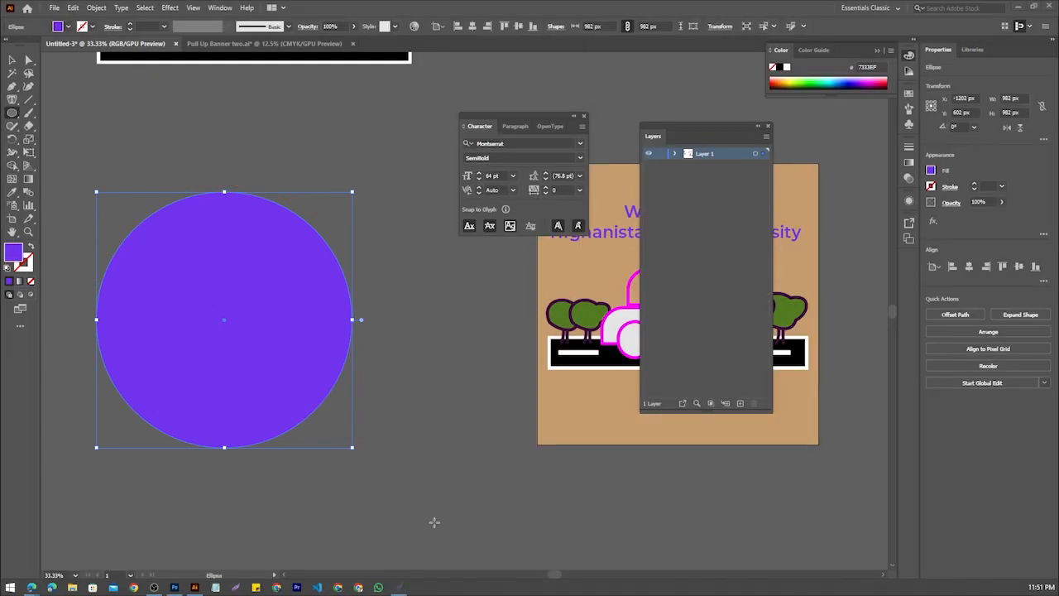
Run the text "Afghanistan open university,Dhaka bangladesh main head office" along the circle's outline, using the Type on a Path tool
drag(12, 99, 67, 124)
click(222, 191)
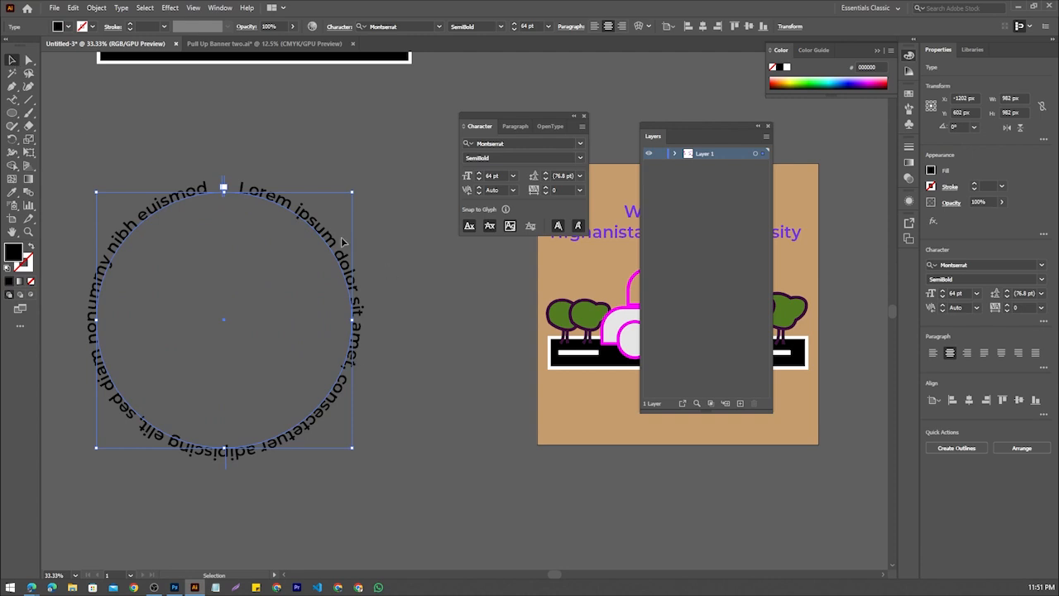
click(9, 100)
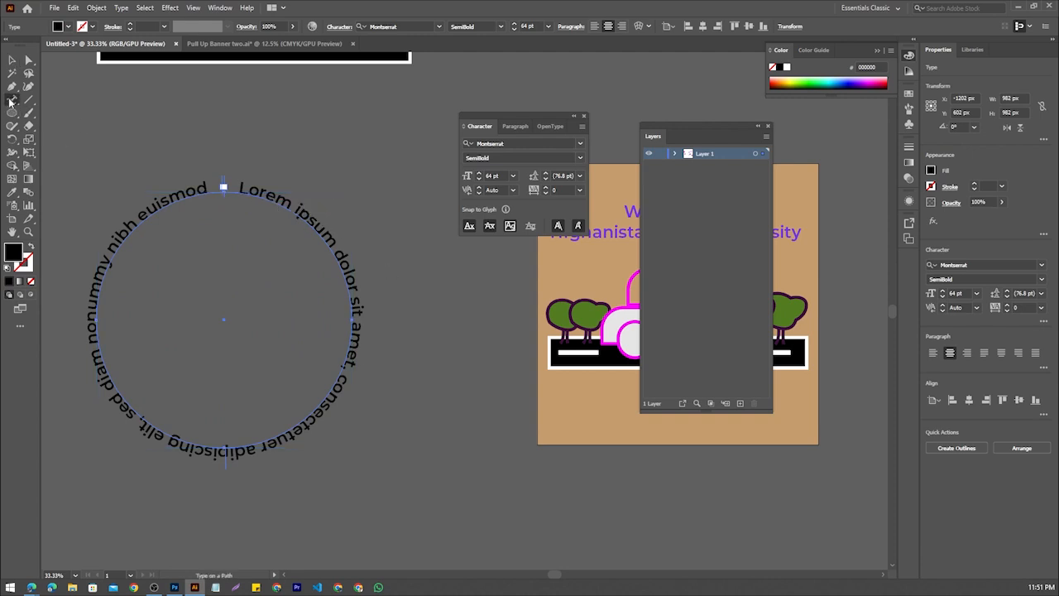
triple_click(270, 190)
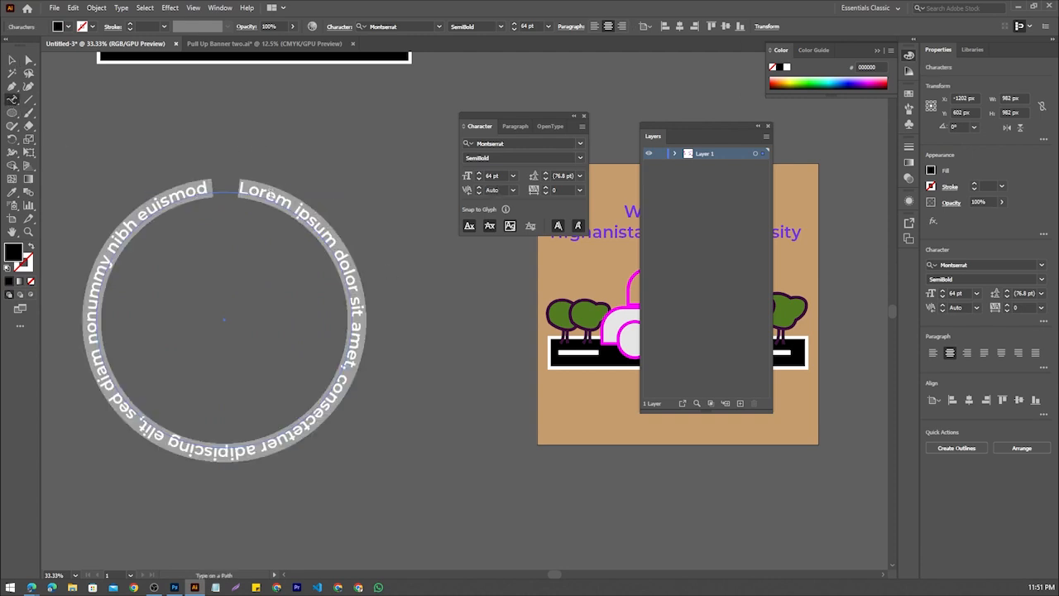
text(Afg)
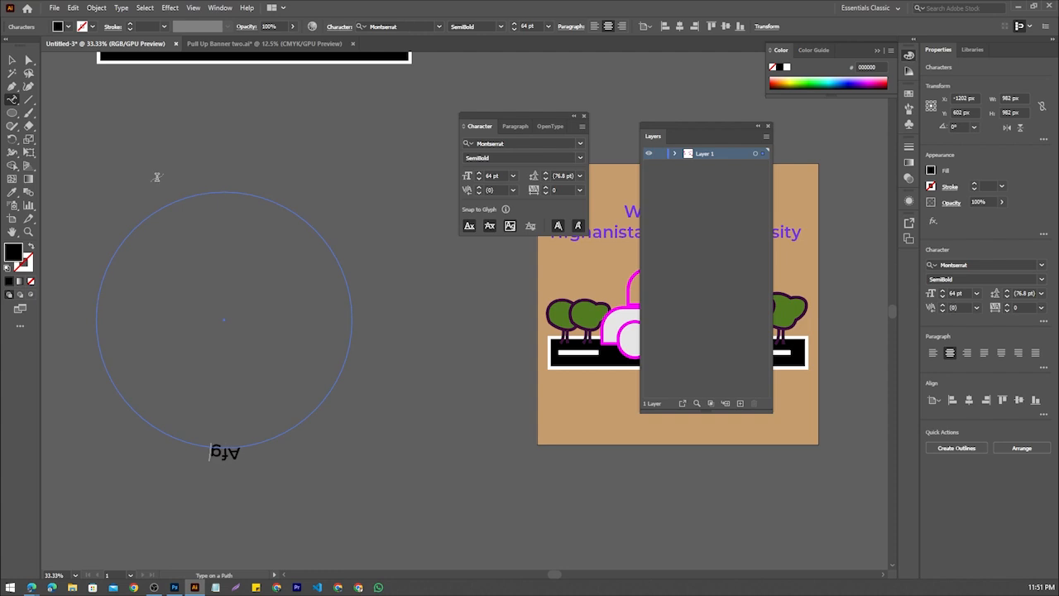
text(hanistan open uni)
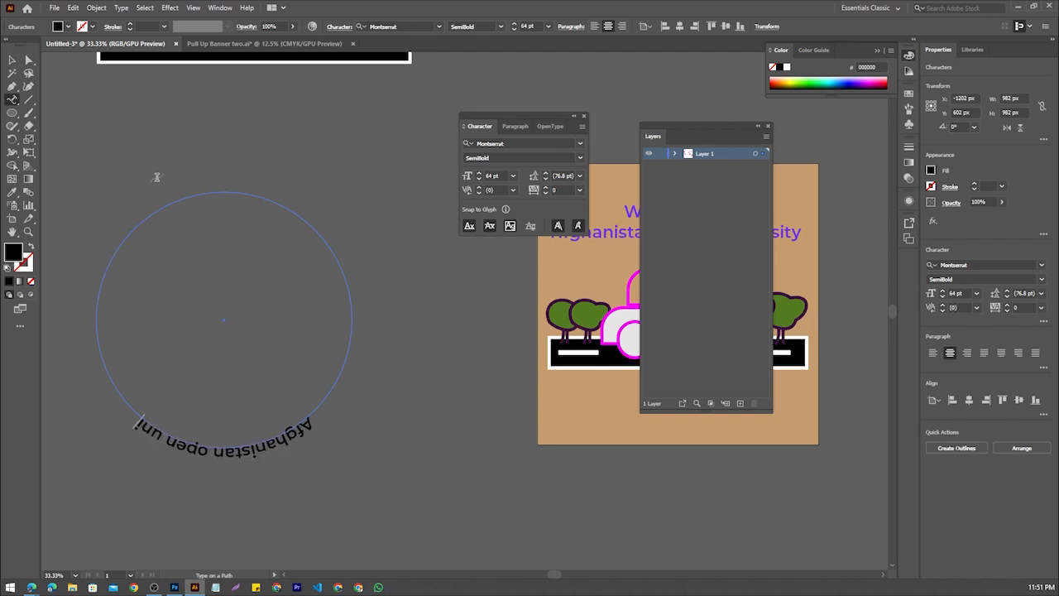
text(versity)
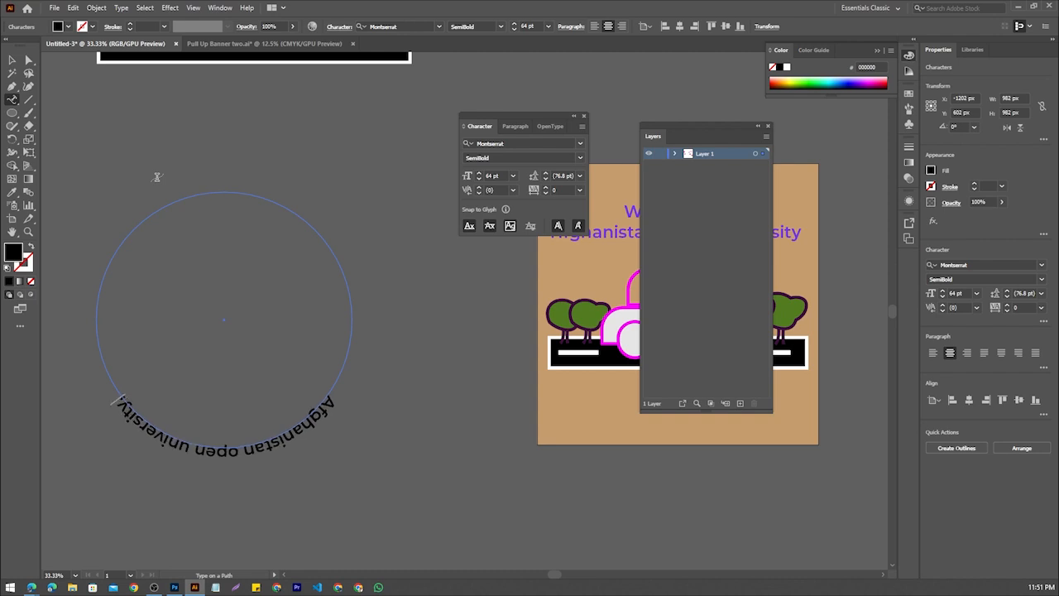
text(,Dhaka)
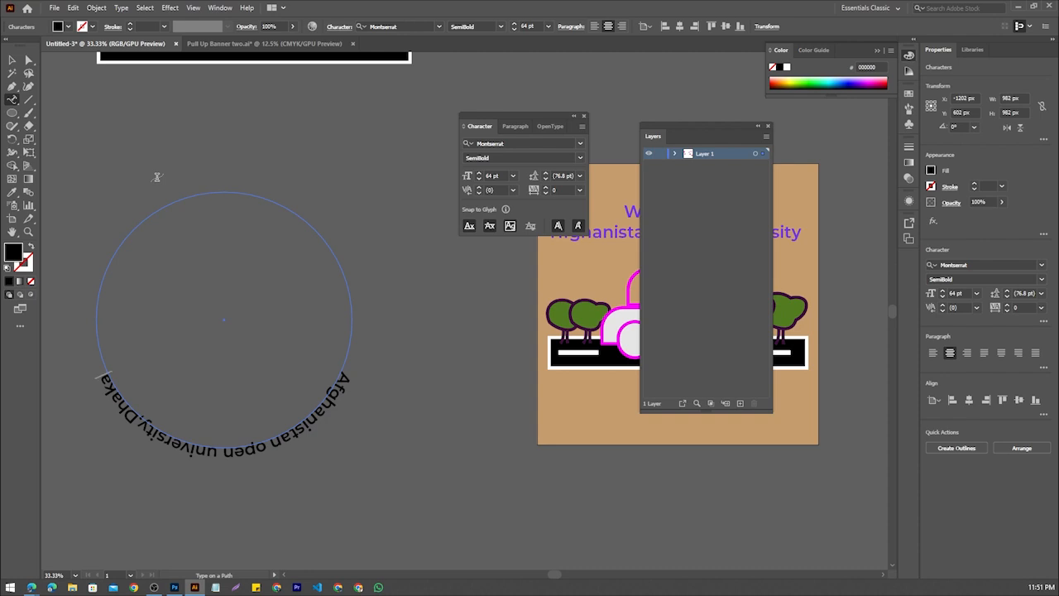
text( b)
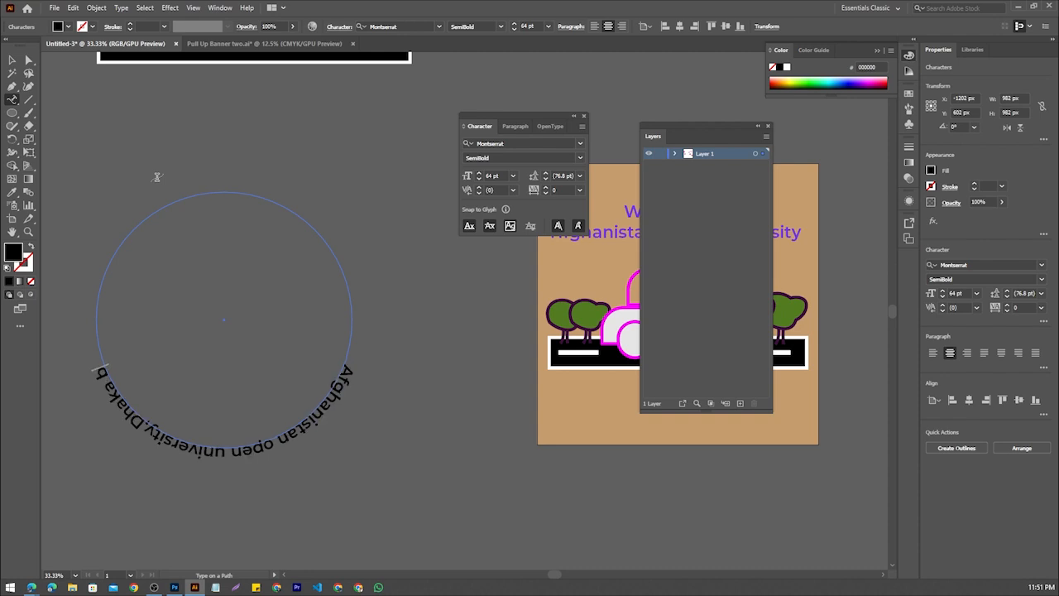
text(angladesh)
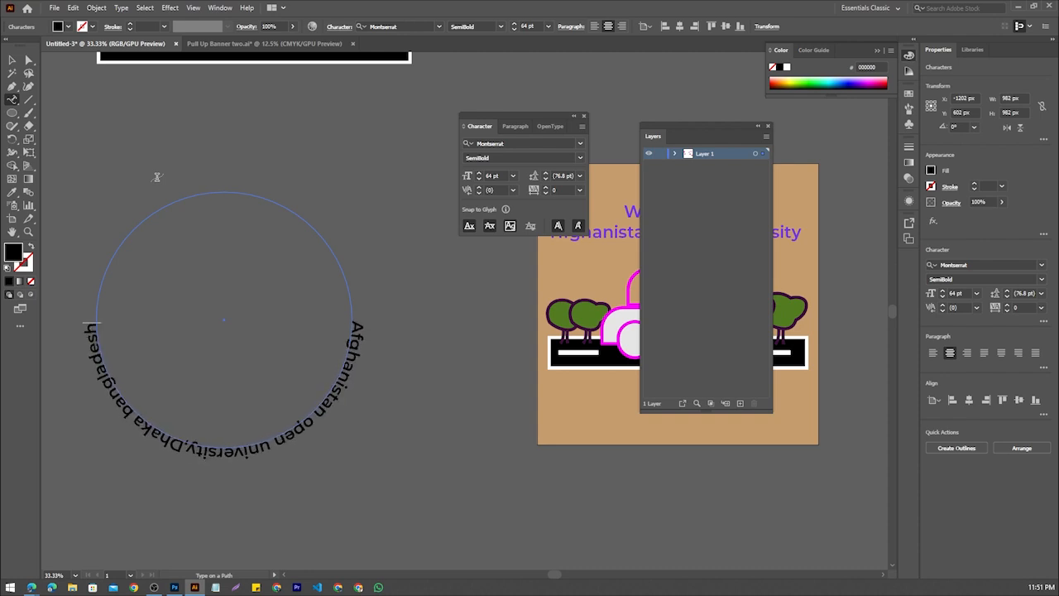
text( main)
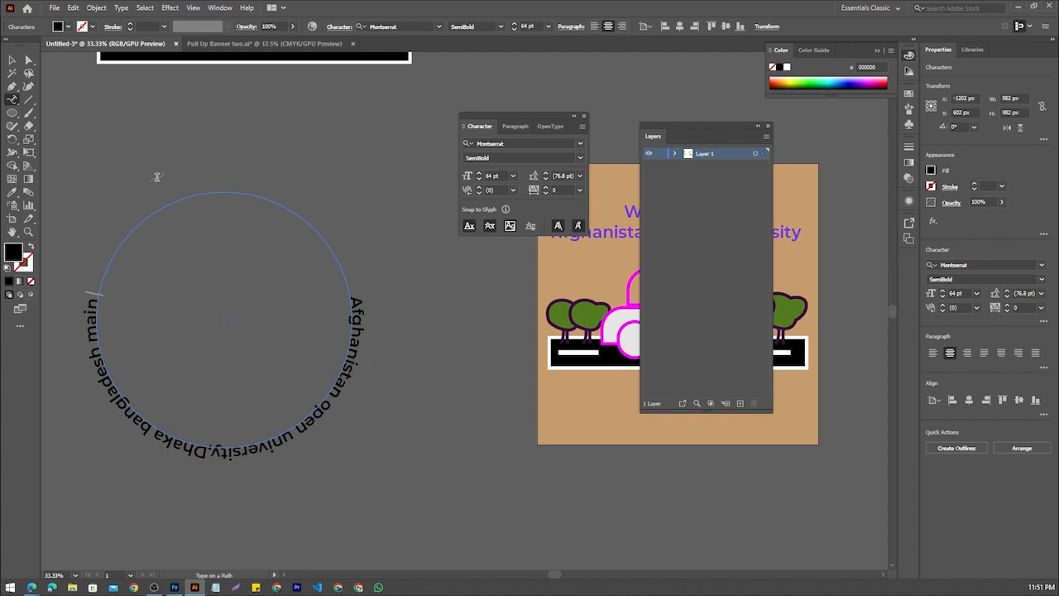
text( head office)
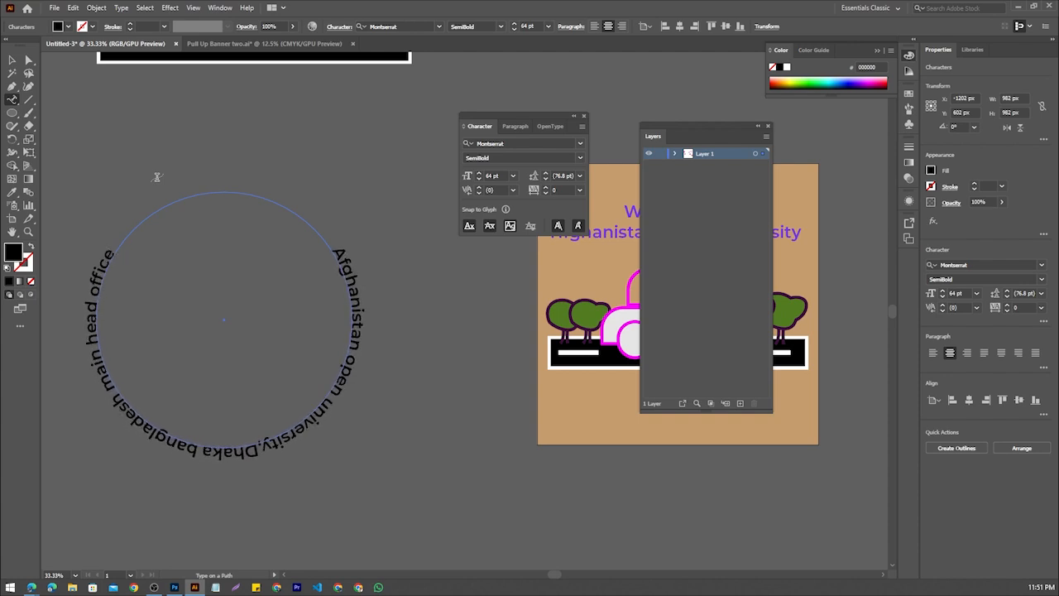
key(Escape)
Move the circular text upward on the canvas and deselect it
click(11, 62)
click(491, 407)
drag(353, 273, 353, 199)
click(370, 330)
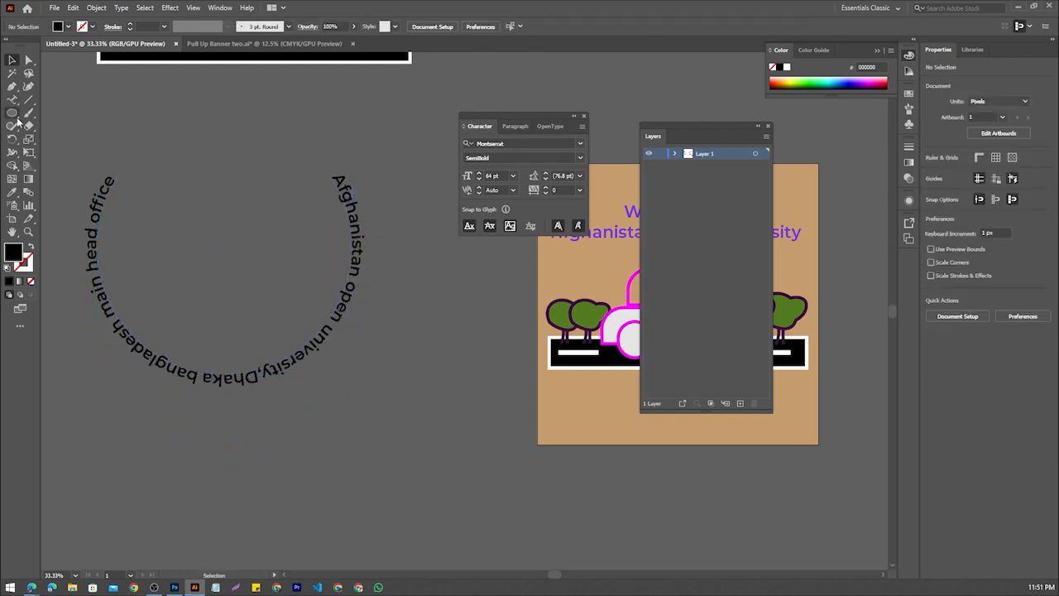
Draw a black rounded rectangle about 641 × 161 px on the empty canvas below the circular text
drag(17, 120, 78, 126)
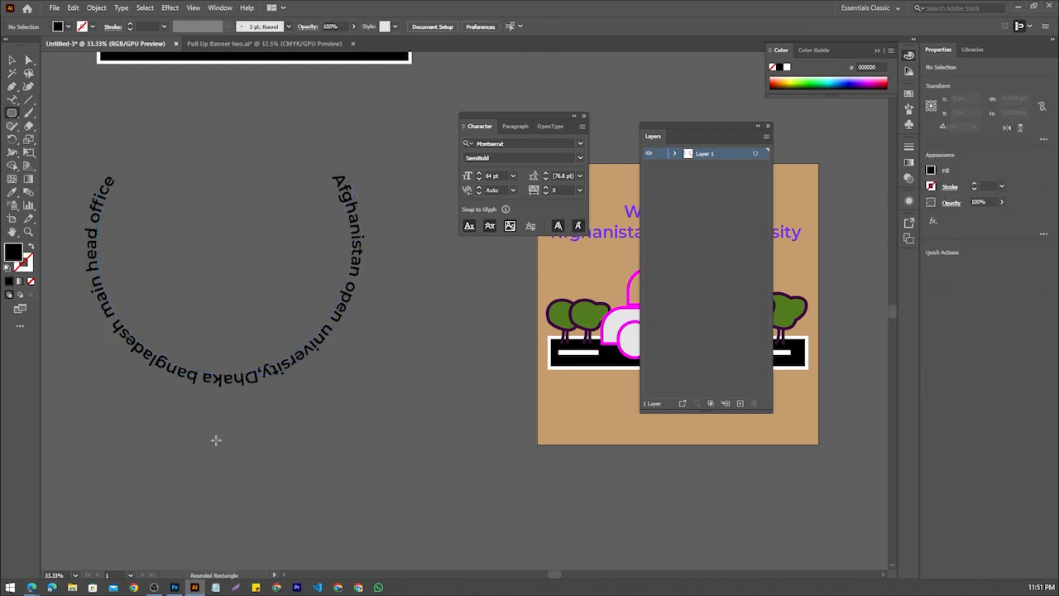
drag(179, 469, 348, 510)
scroll(348, 510, down, 1)
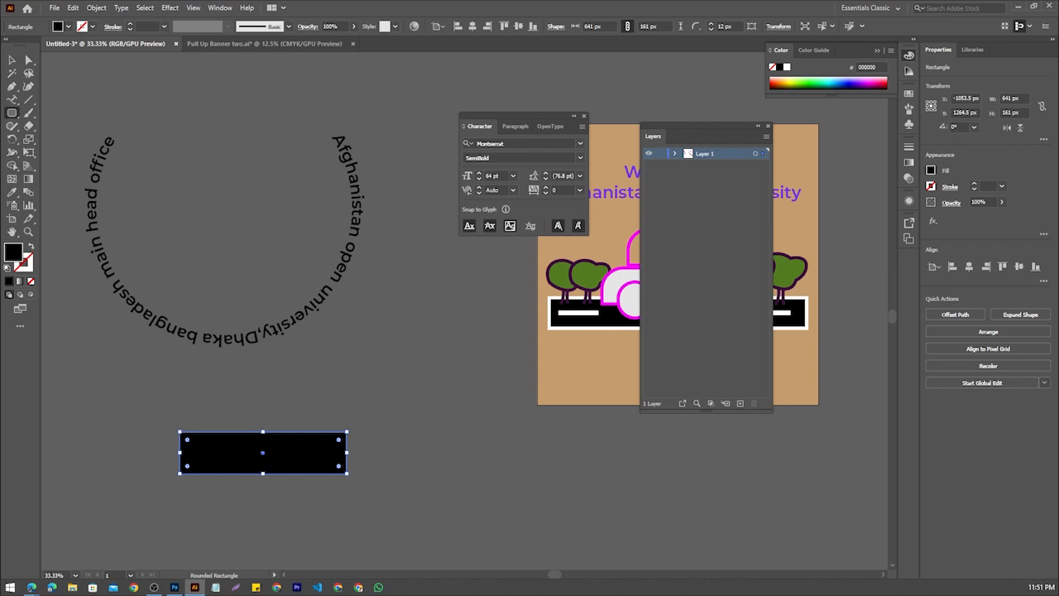
Run an introduction beginning "This is", followed by the person's name and "from bangladesh", along the rounded rectangle's outline with the Type on a Path tool
click(12, 98)
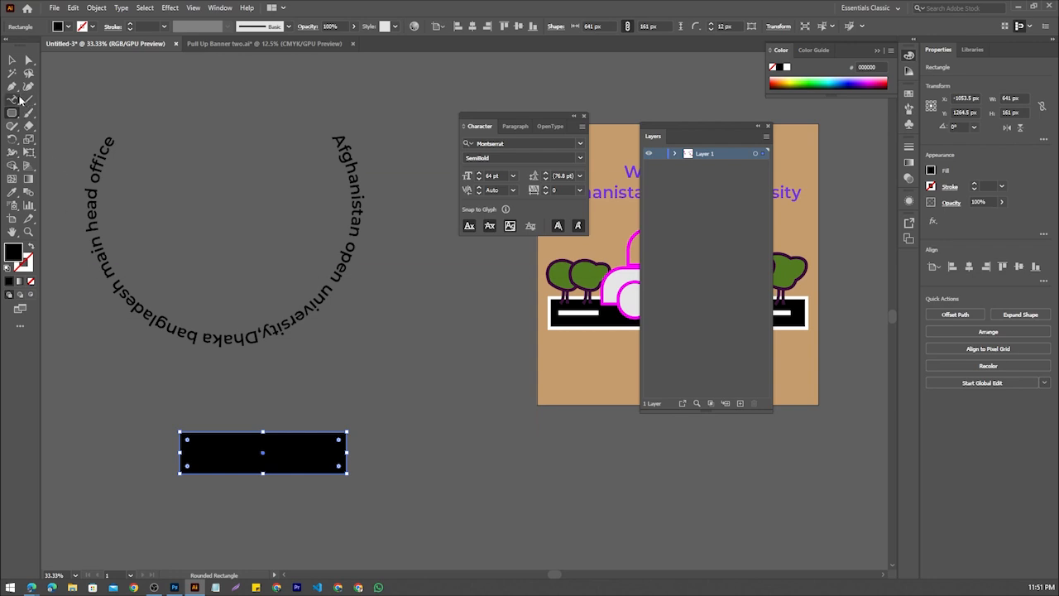
click(266, 436)
click(633, 309)
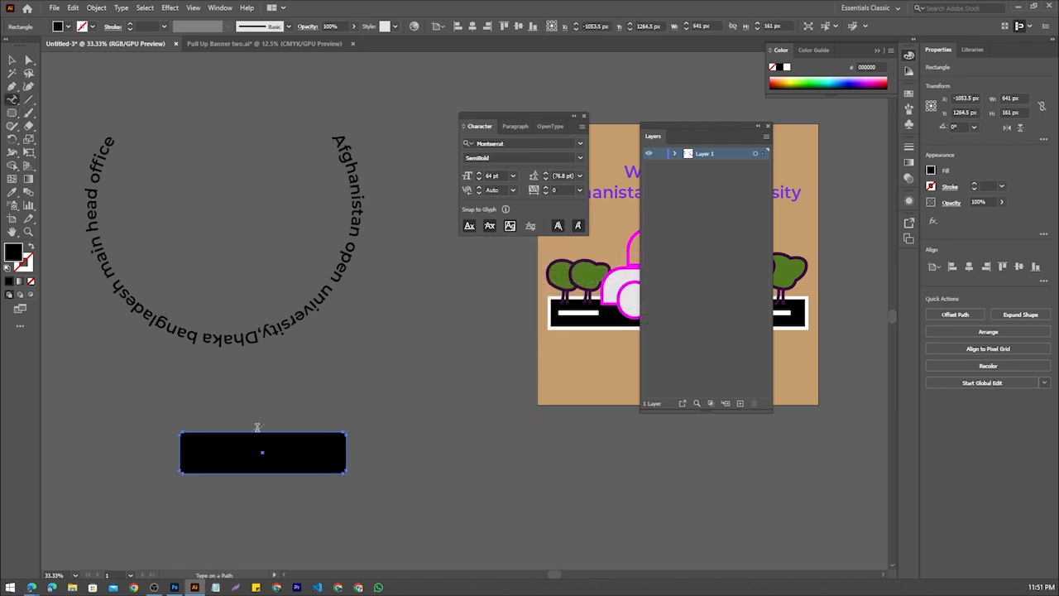
click(259, 432)
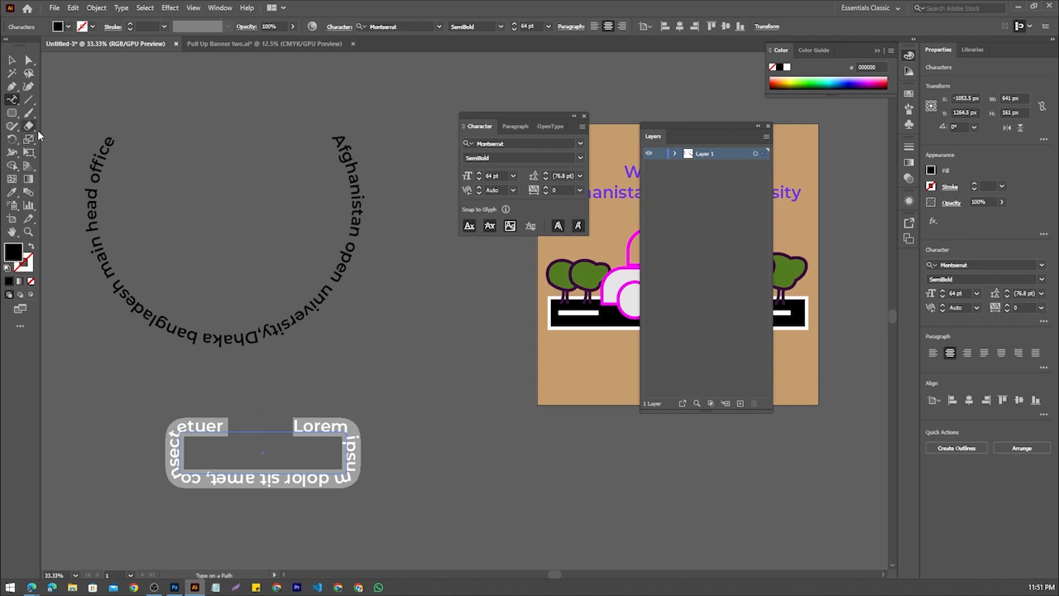
text(Thi)
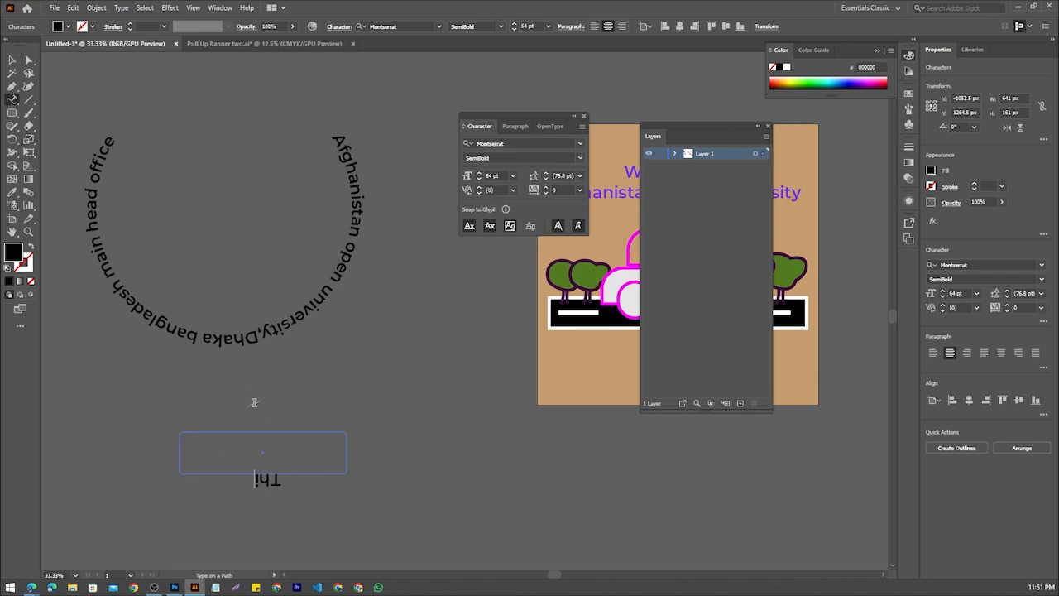
text(s is arifrema from bang)
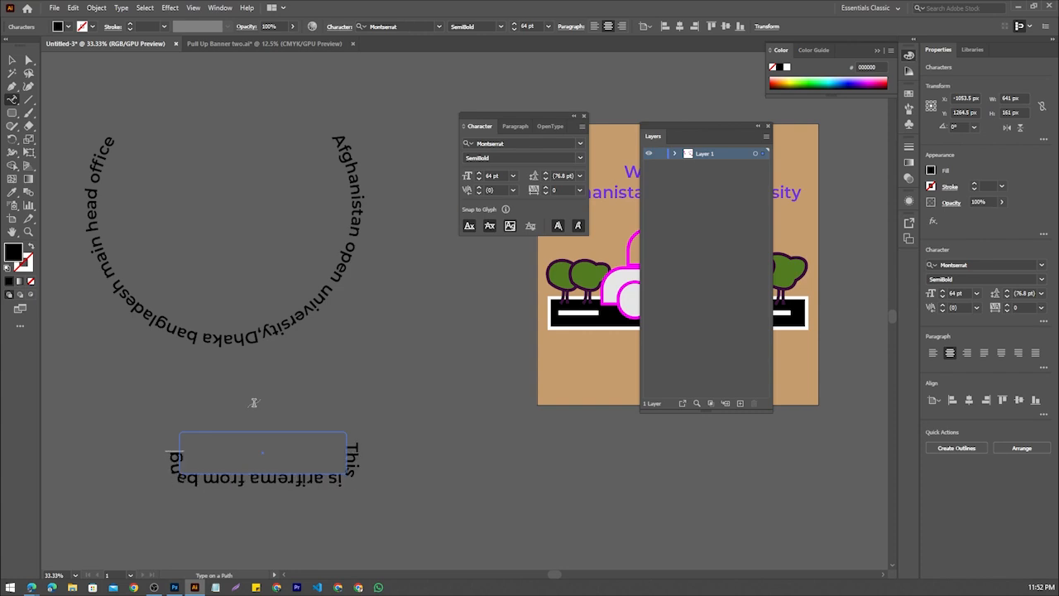
text(ladesh)
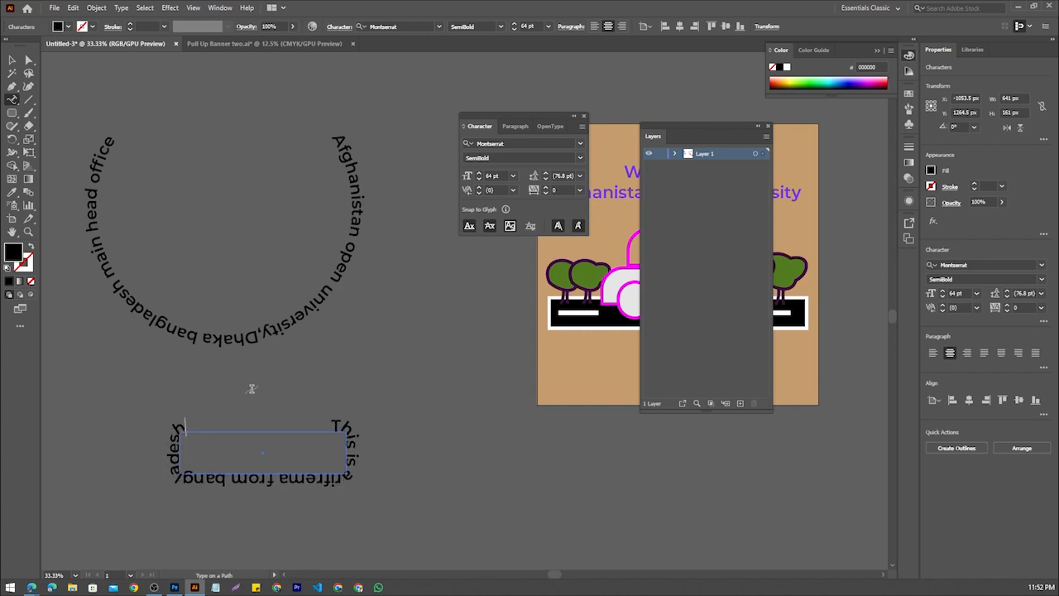
click(11, 60)
click(382, 432)
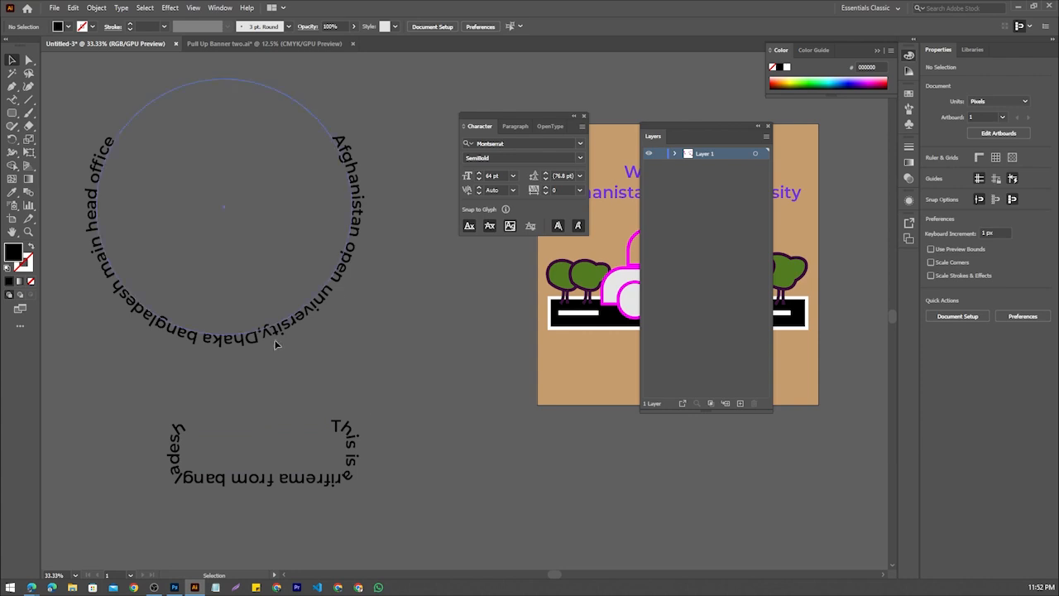
Move the circular text toward the artboard and scale it down proportionally to about 658 px in diameter
scroll(337, 336, up, 1)
drag(340, 288, 405, 265)
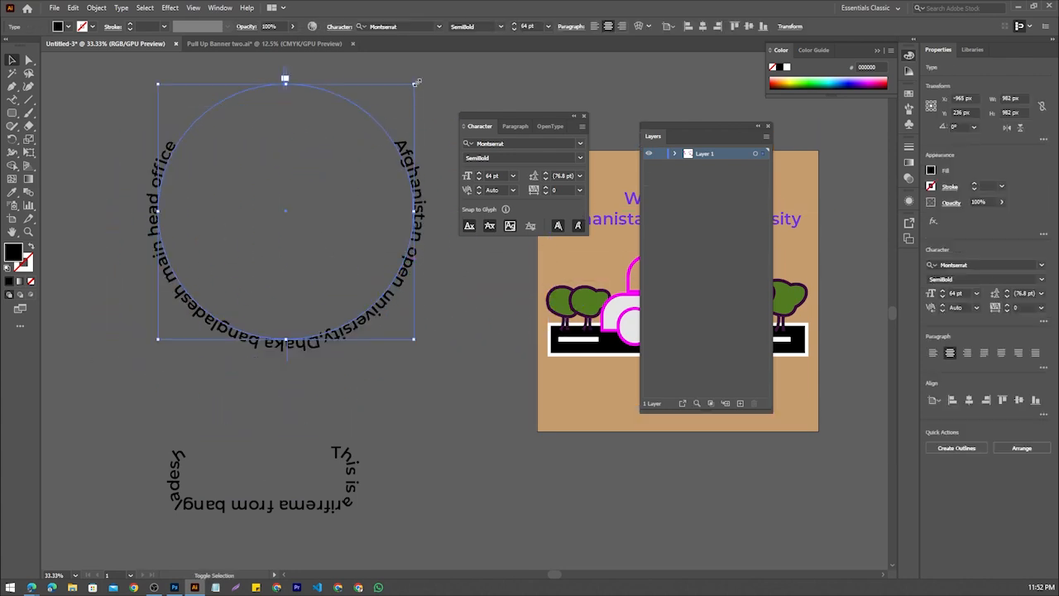
drag(417, 83, 372, 118)
click(406, 338)
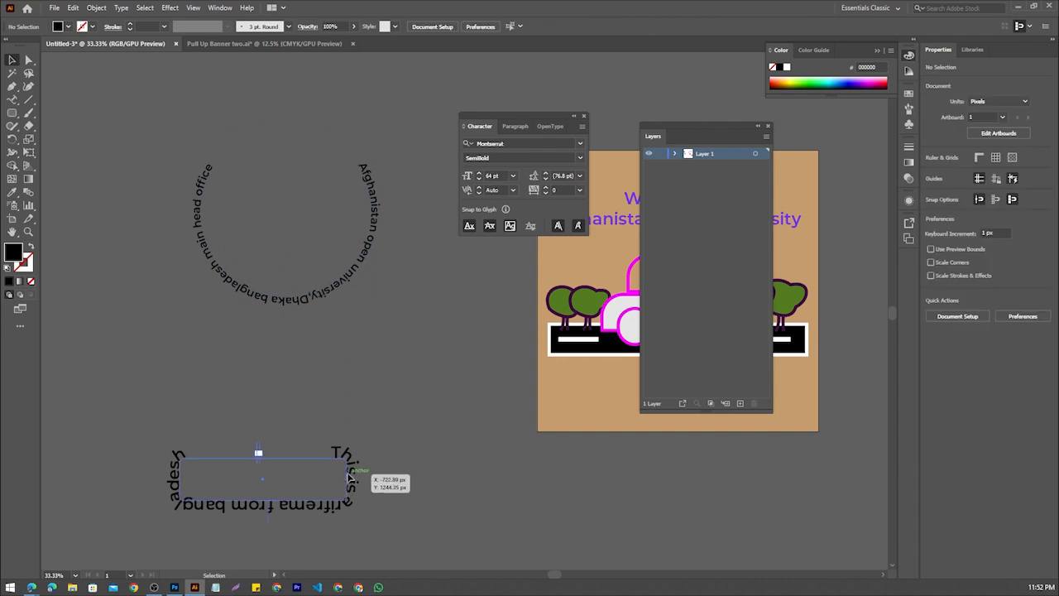
Delete the text that runs around the rounded rectangle
click(349, 475)
key(Delete)
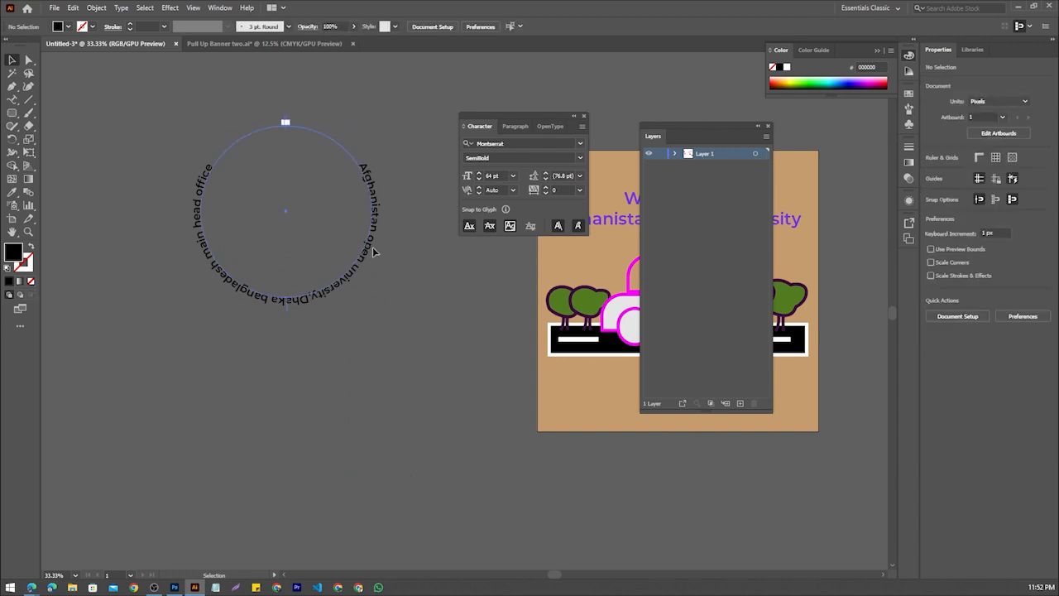
Scale the circular text down to about 422 px in diameter and move it farther from the artboard
drag(373, 252, 313, 228)
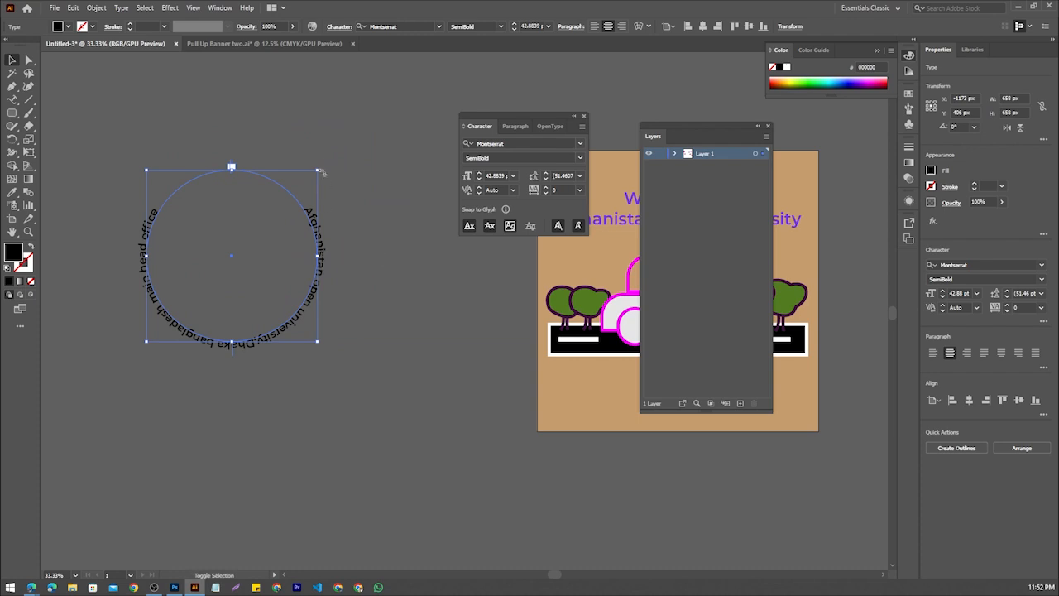
drag(316, 171, 288, 207)
drag(261, 259, 197, 286)
Add the vertical text "Afghanistan cricket team" on the empty canvas beside the circular text, using the Vertical Type tool
click(13, 99)
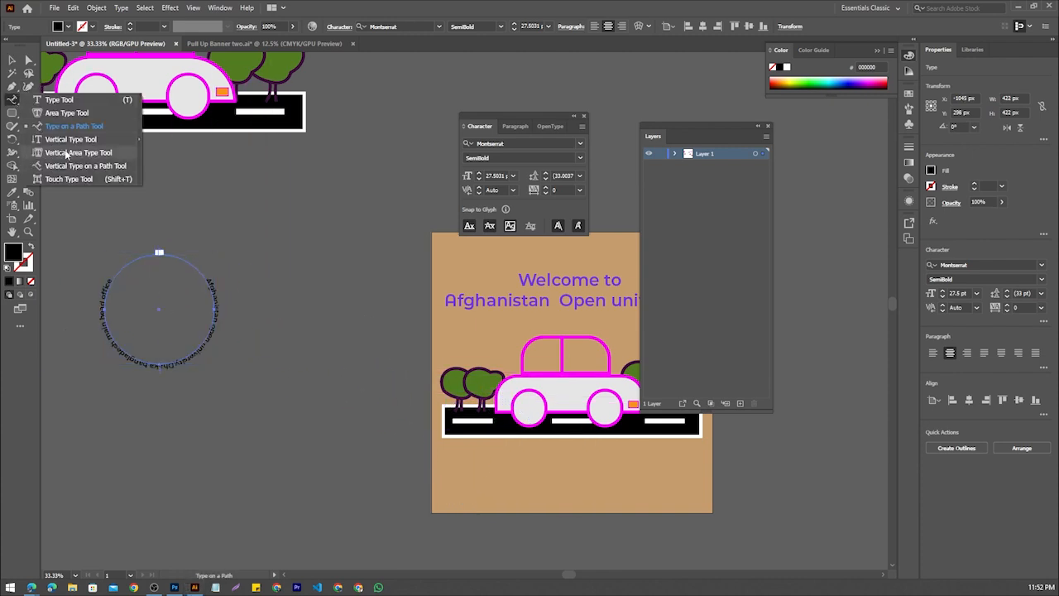
click(68, 140)
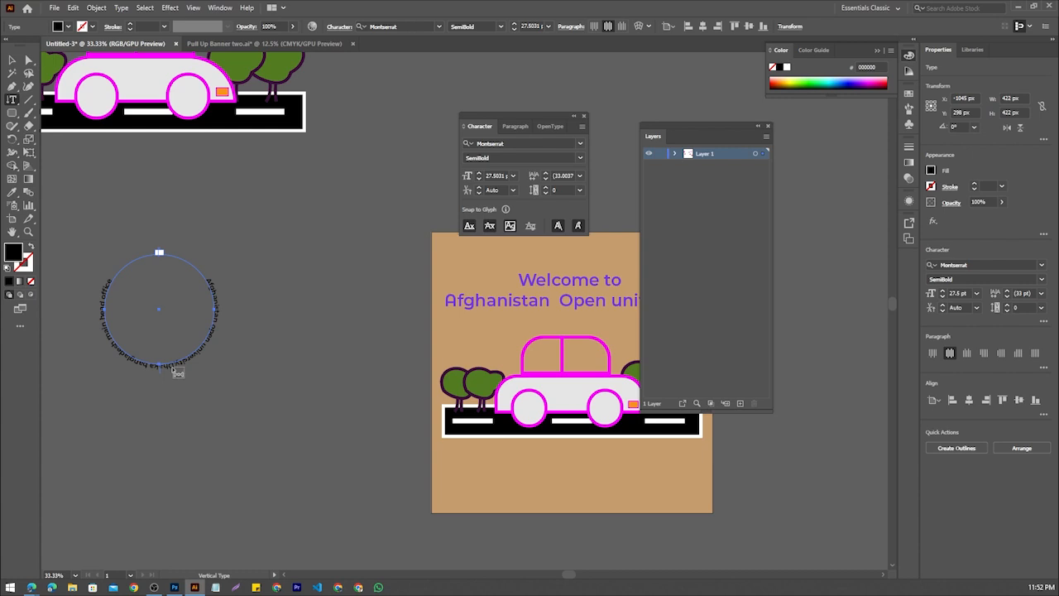
click(249, 493)
scroll(249, 489, down, 4)
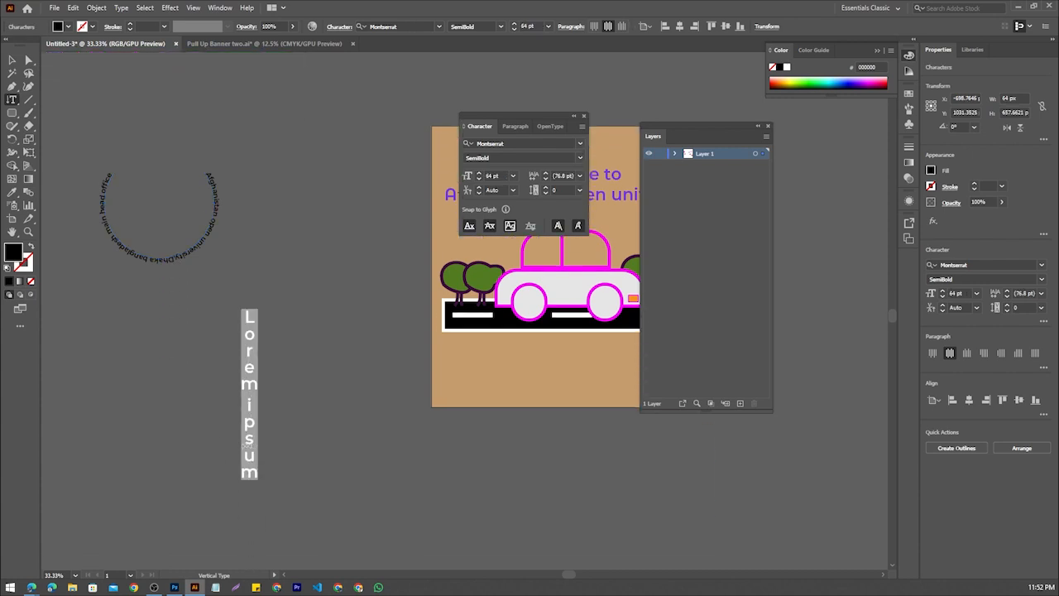
text(Afghani)
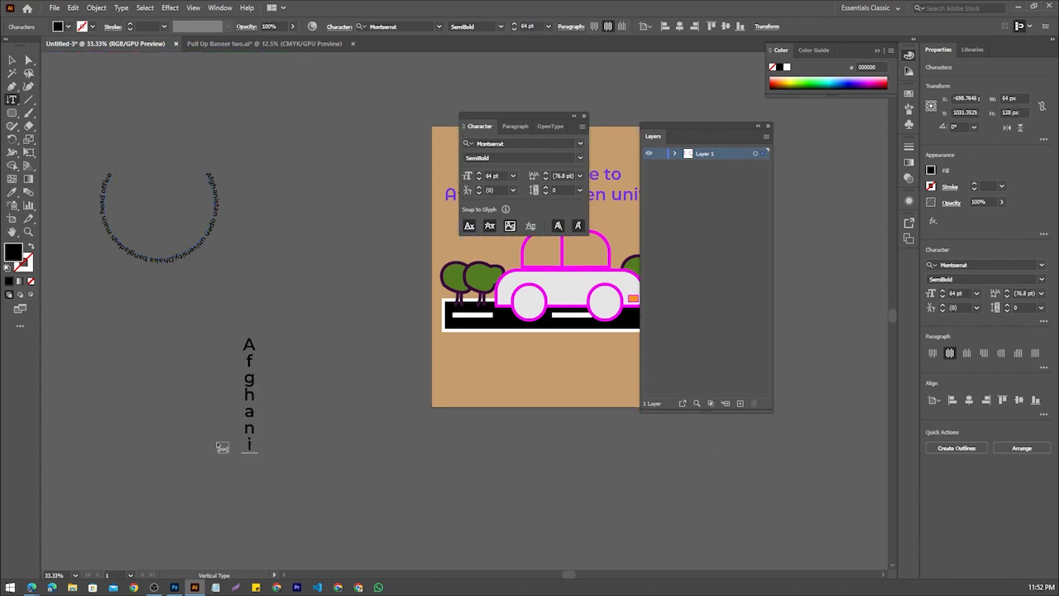
text(stan cricke)
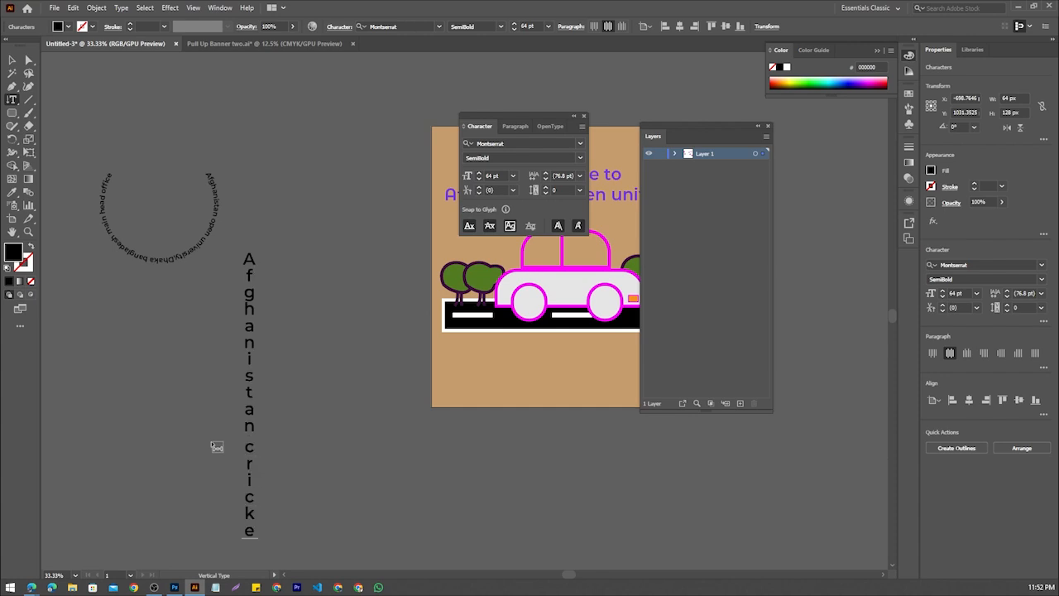
text(t tea)
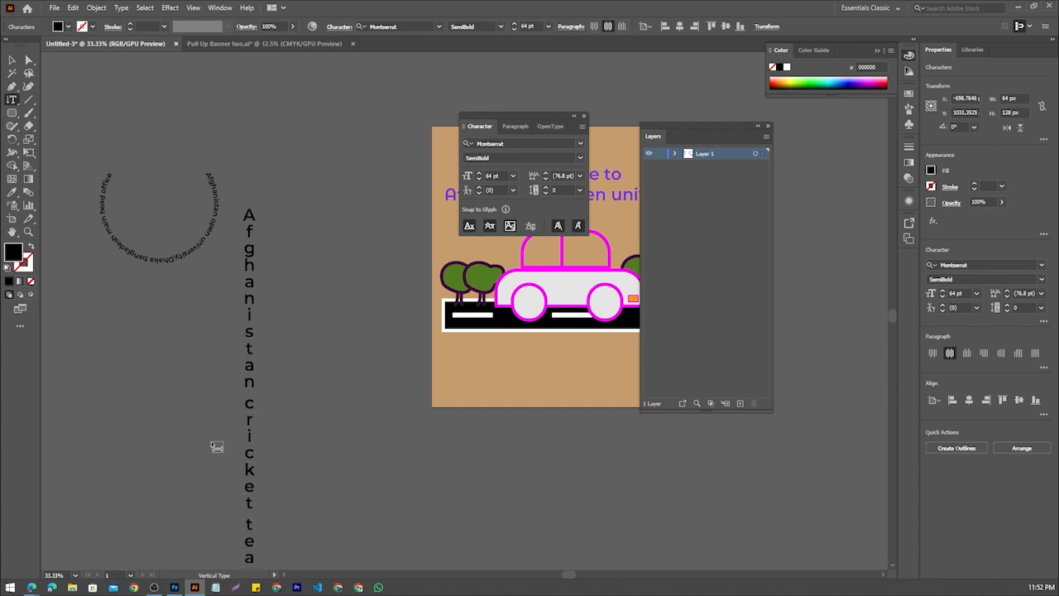
Move the vertical text up and closer to the artboard, between it and the circular text, and deselect it
click(11, 59)
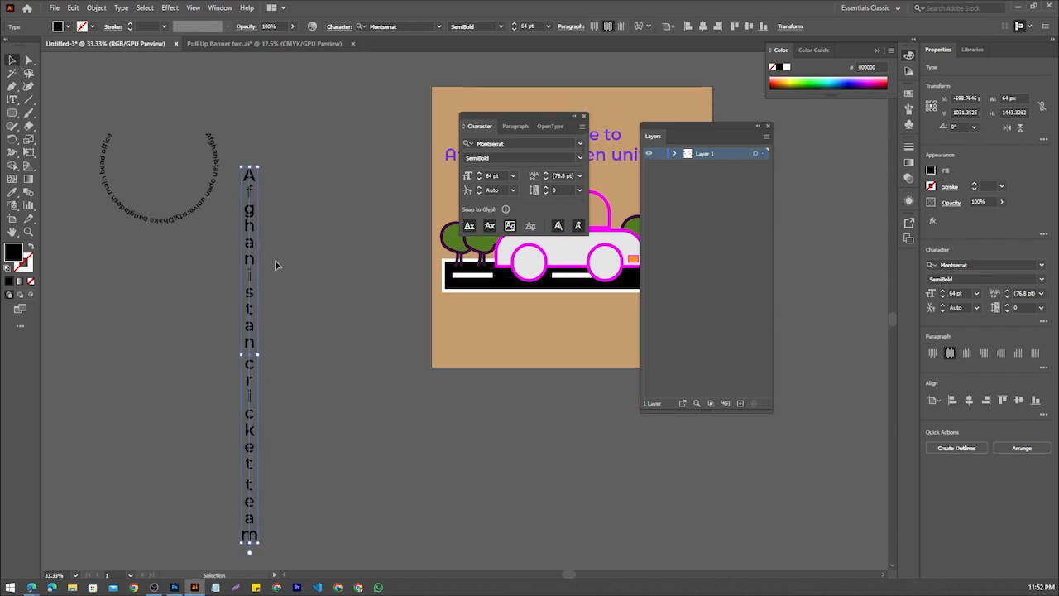
drag(255, 257, 323, 190)
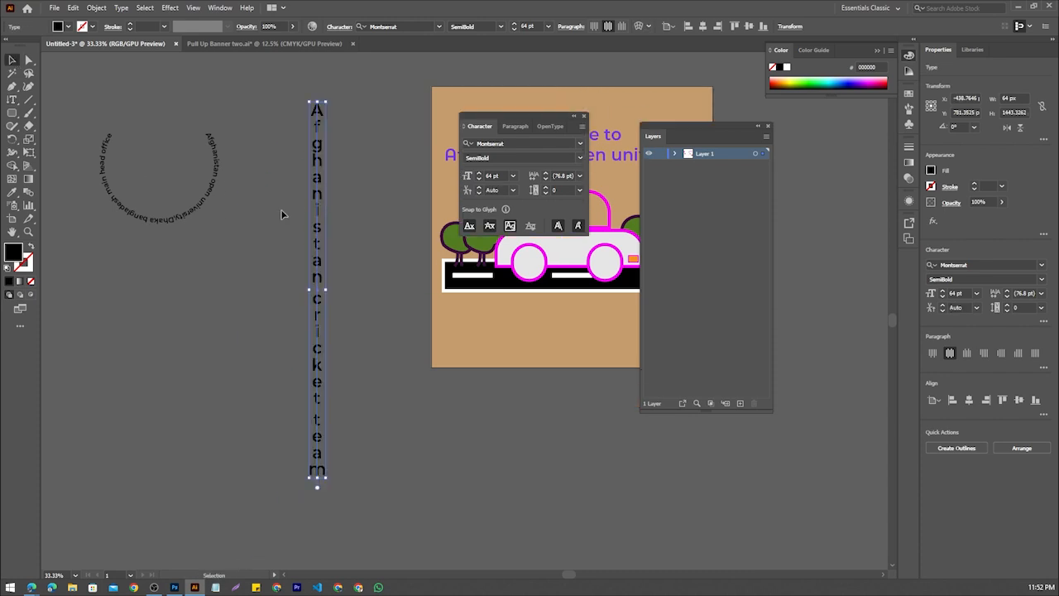
click(287, 259)
Try to place vertical area text on the empty canvas and on the vertical text, using the Vertical Area Type tool
drag(12, 100, 42, 153)
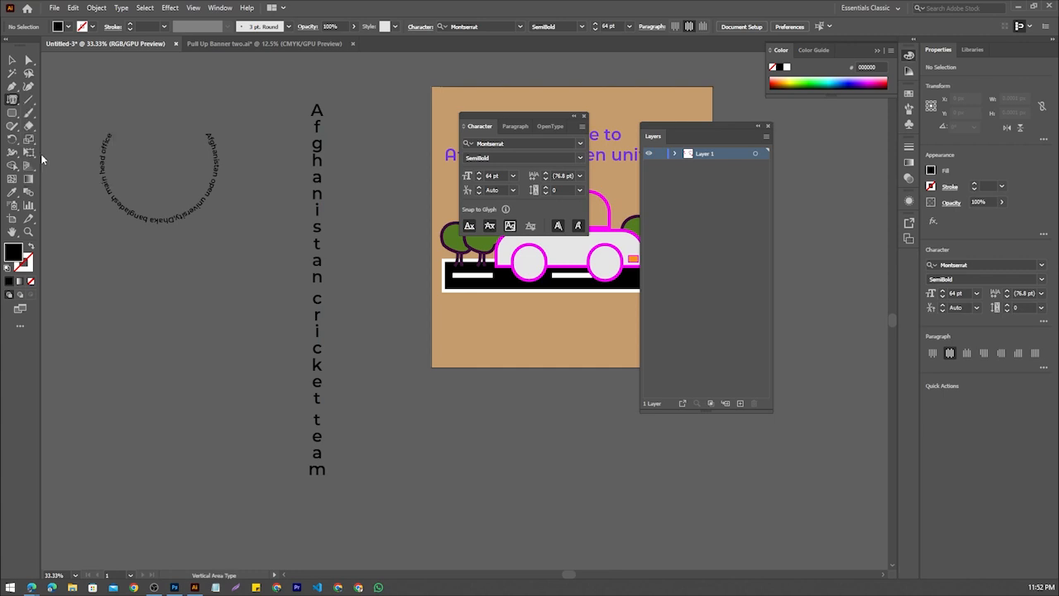
click(126, 313)
click(634, 310)
drag(316, 335, 318, 313)
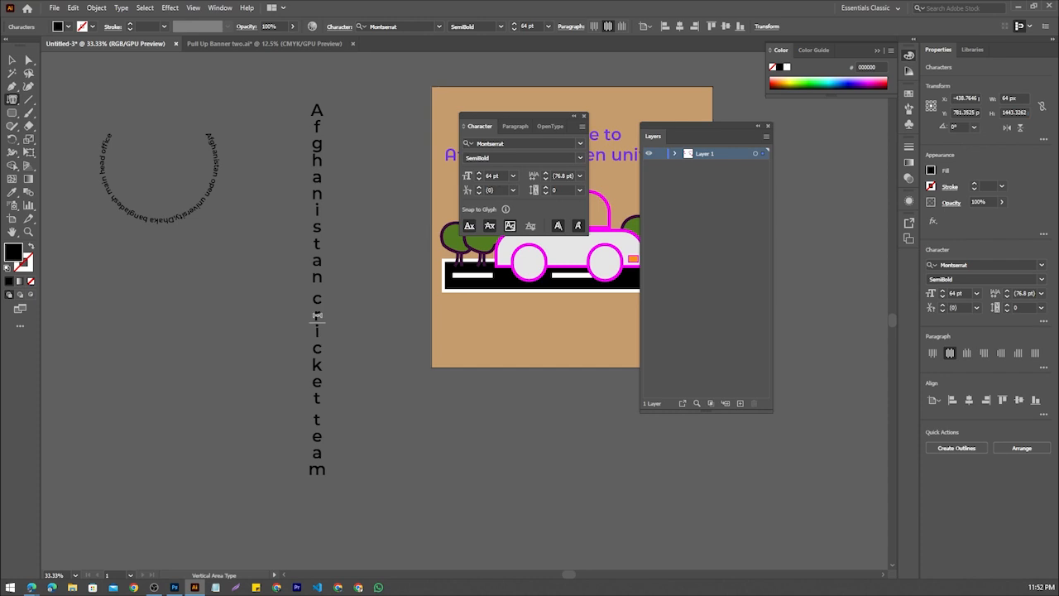
double_click(317, 314)
right_click(317, 314)
click(319, 304)
Draw a black ellipse about 311 by 297 px on the empty canvas below the circular text
click(11, 99)
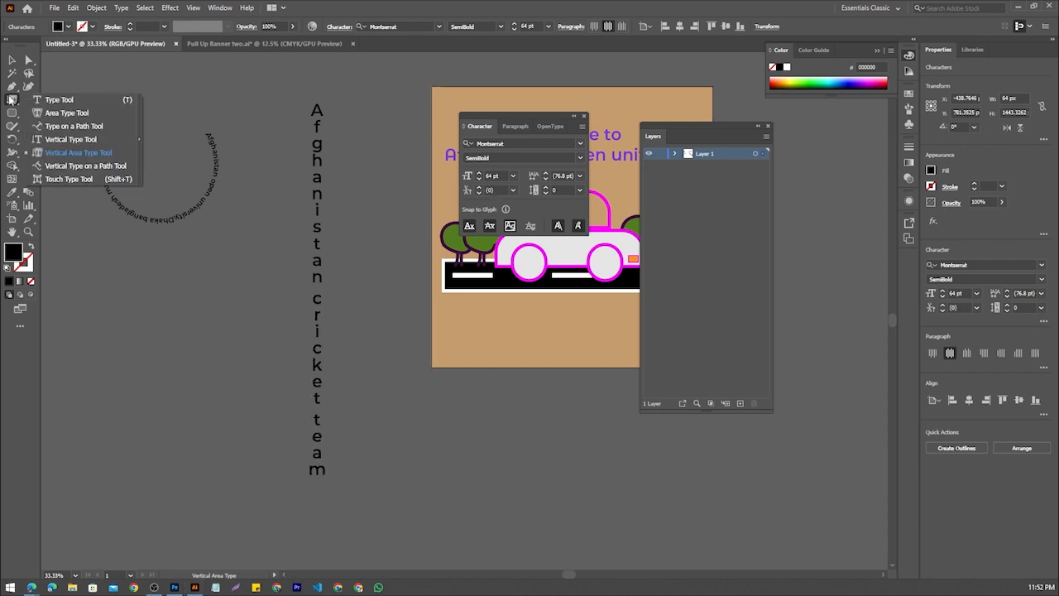
click(43, 167)
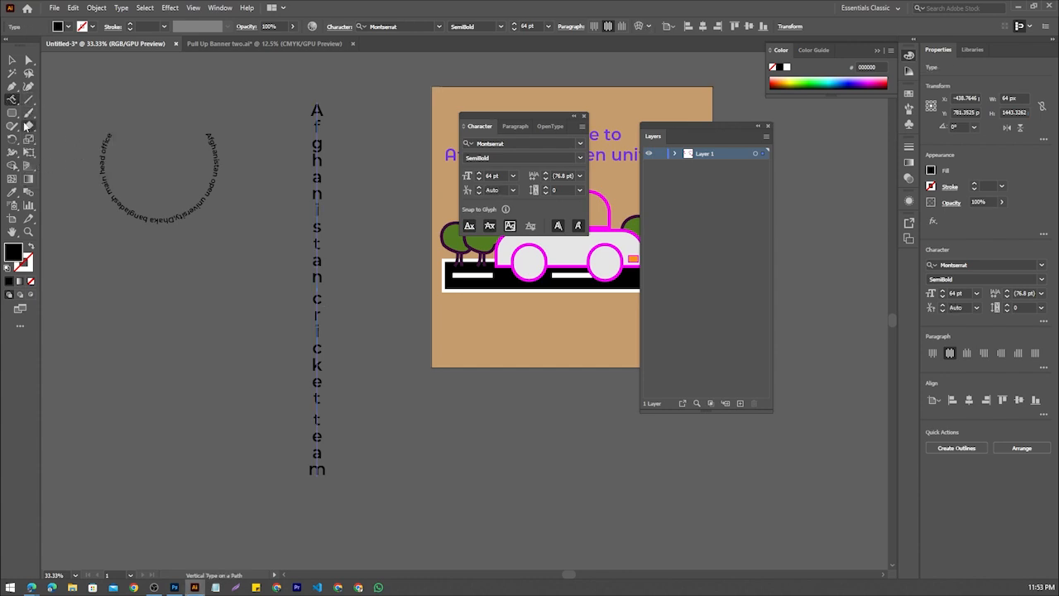
click(13, 114)
click(54, 115)
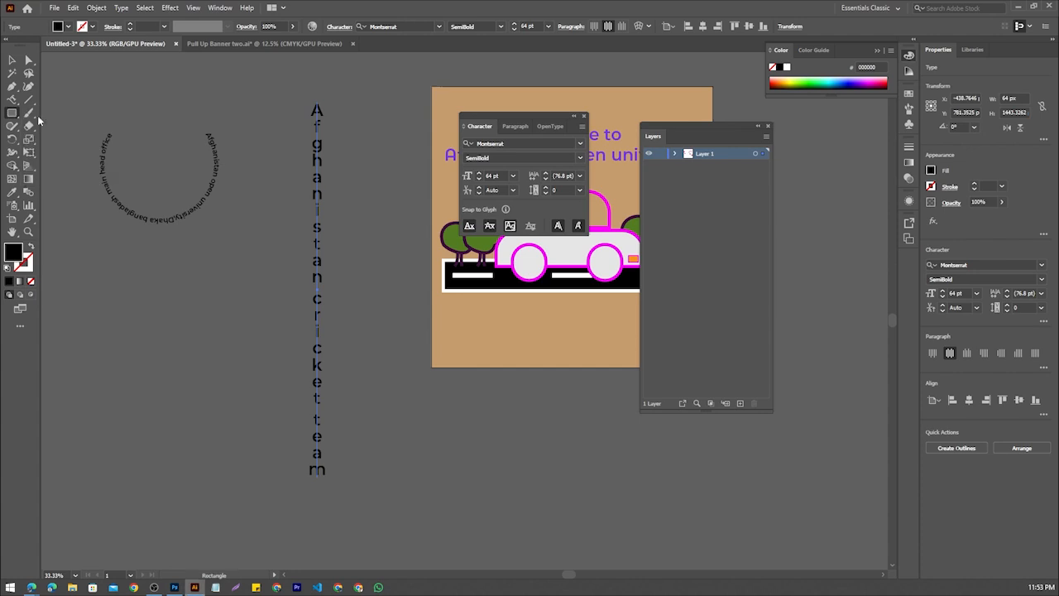
click(15, 115)
click(56, 142)
drag(132, 332, 214, 409)
Turn the black ellipse into a text path holding placeholder text, using the Vertical Type on a Path tool
click(13, 113)
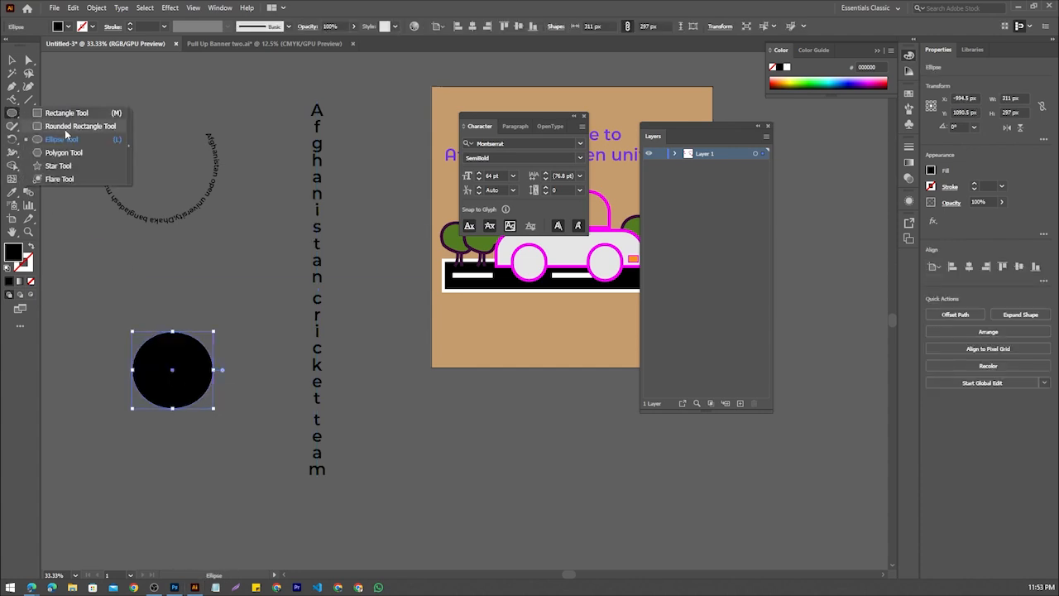
click(12, 100)
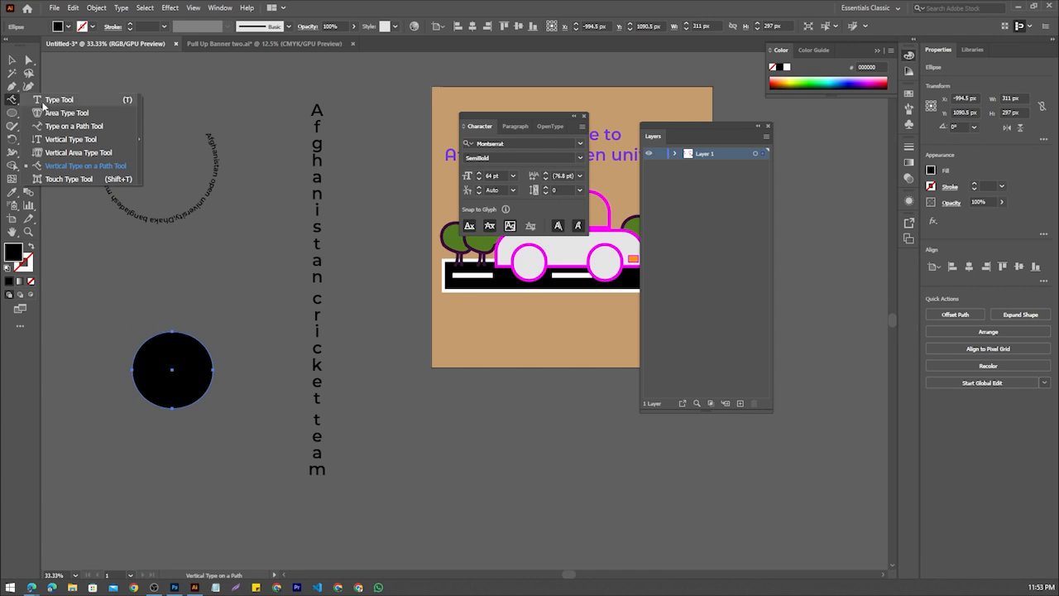
click(39, 154)
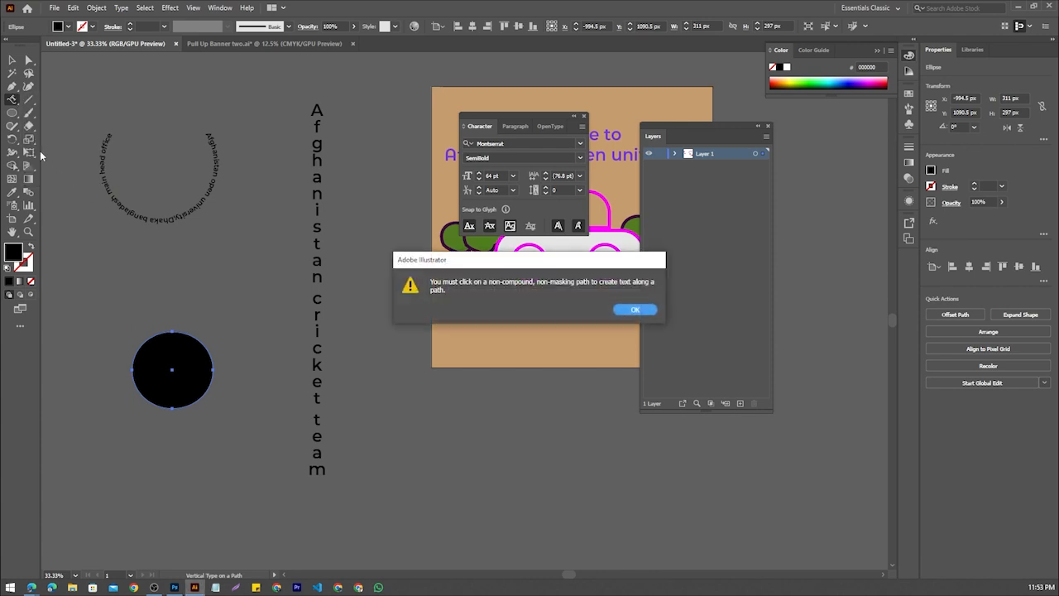
click(632, 310)
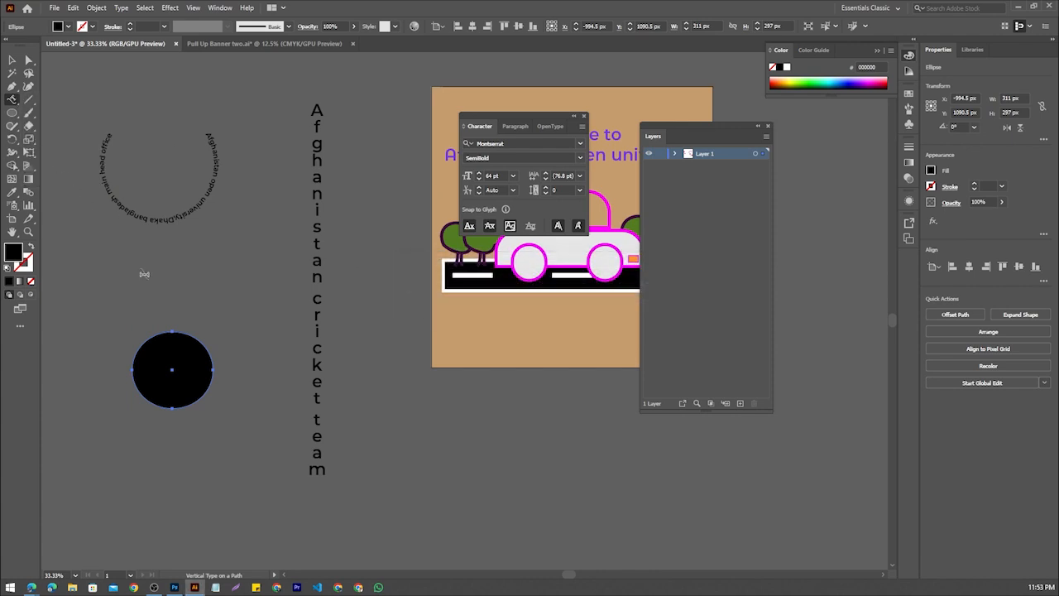
click(190, 338)
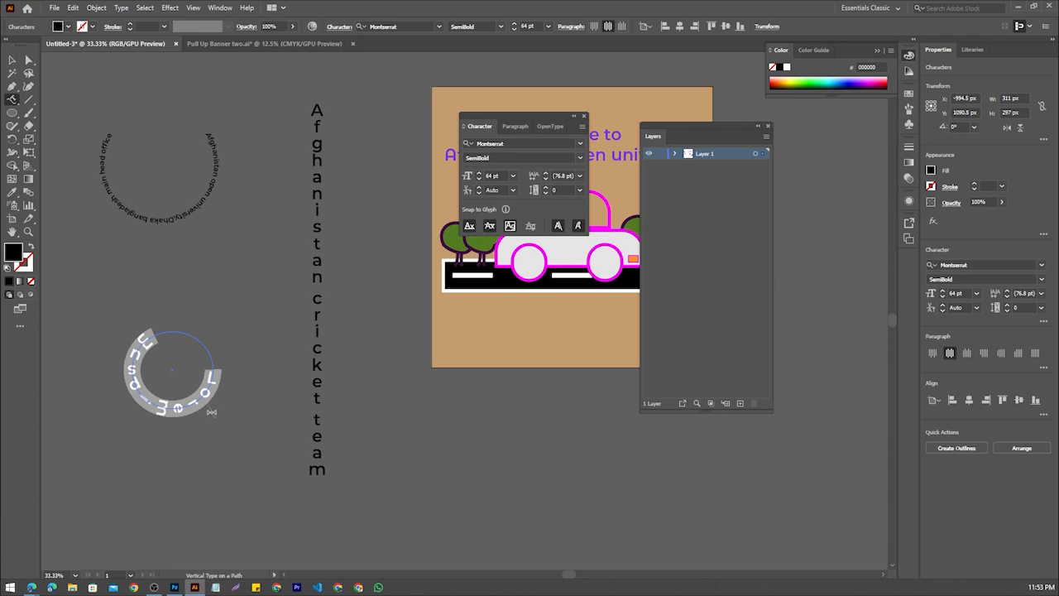
click(213, 375)
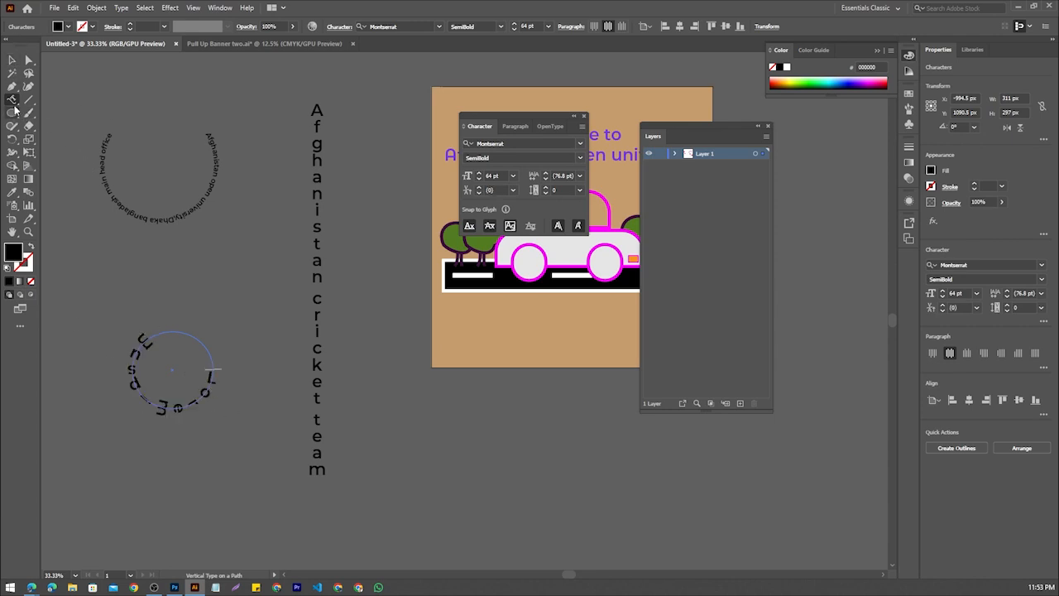
Try stretching the letter "n" before the "i" in the vertical text with the Touch Type tool, and undo the stretch
drag(13, 99, 89, 179)
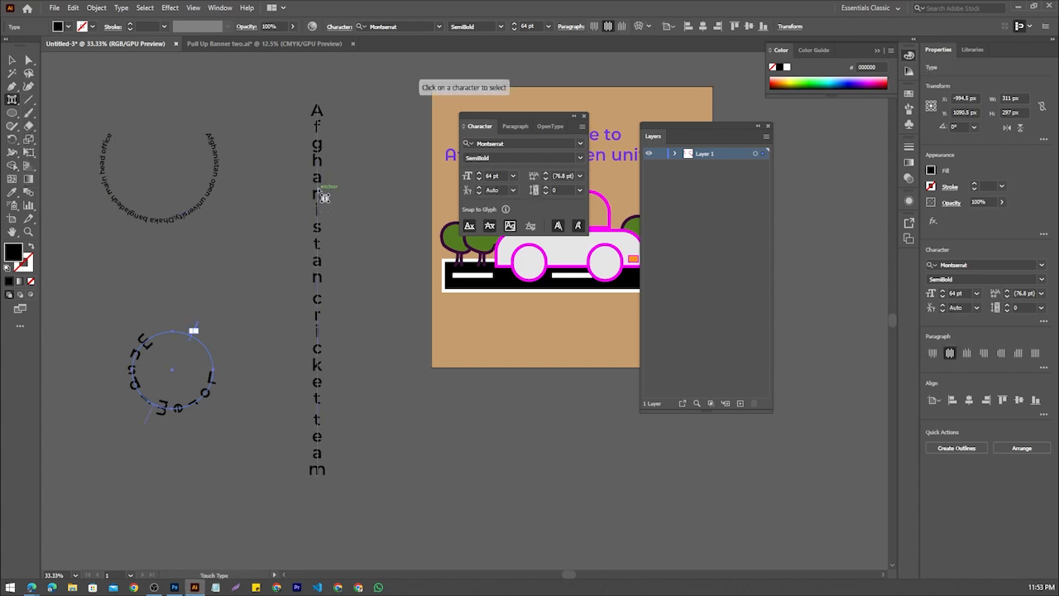
click(323, 196)
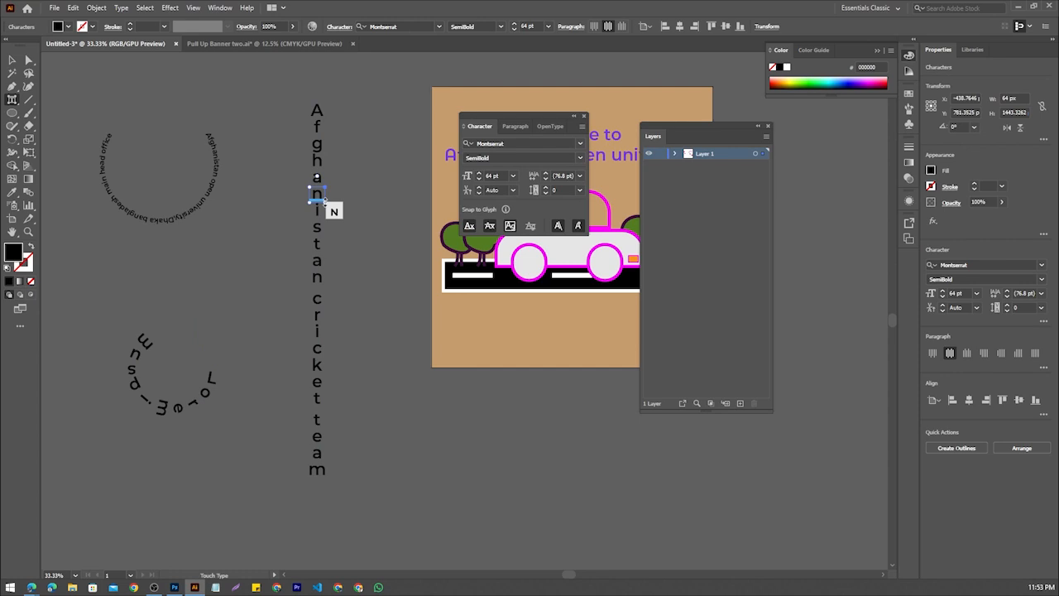
drag(325, 205, 327, 240)
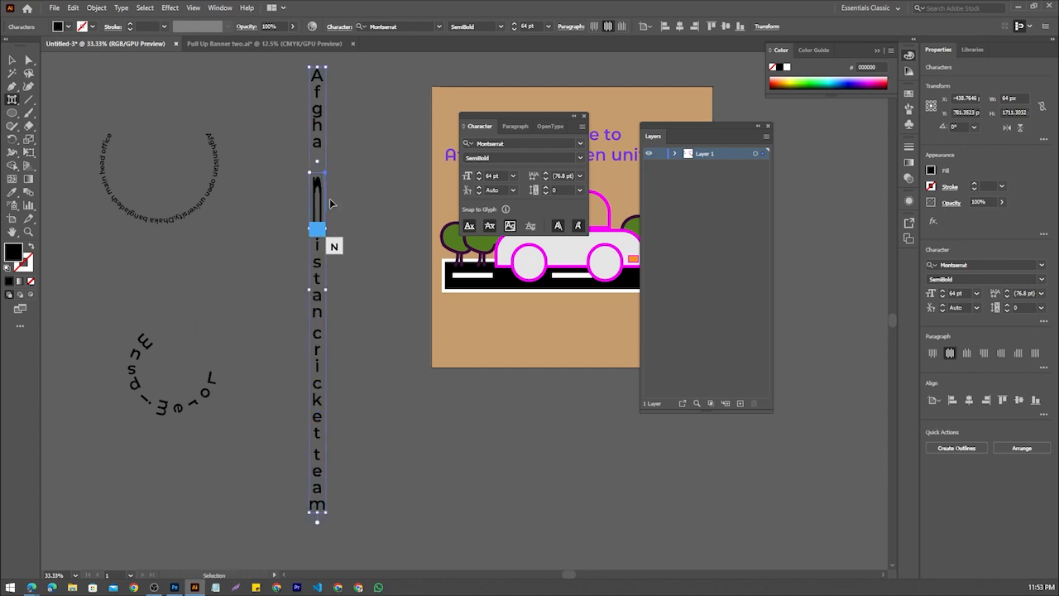
key(ctrl+z)
Shift the same letter "n" slightly out of the vertical column, toward the circular texts, and deselect the text
scroll(327, 191, up, 6)
drag(220, 198, 137, 201)
scroll(278, 203, down, 5)
scroll(277, 203, down, 3)
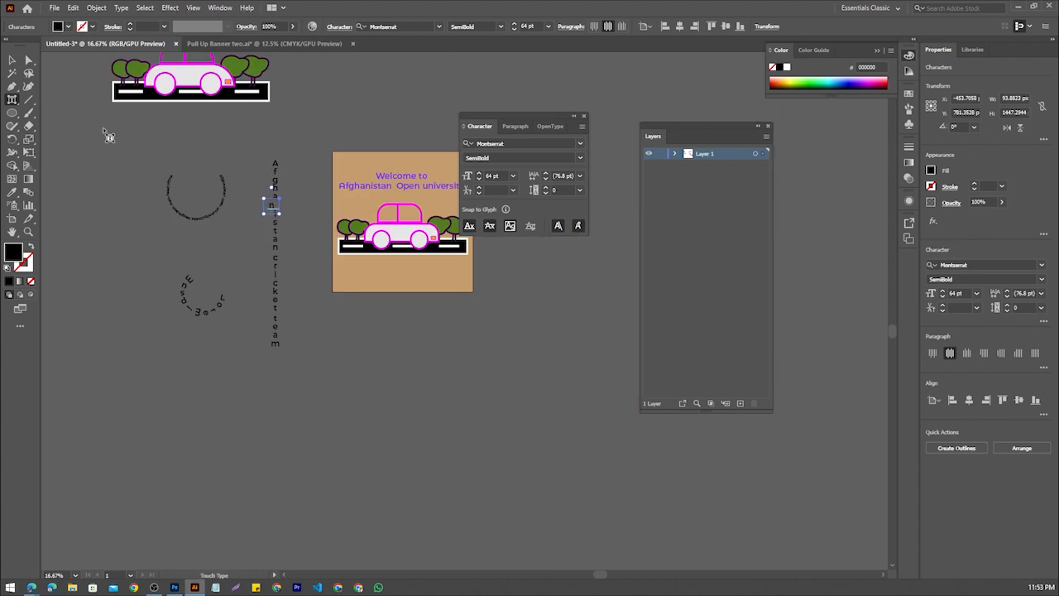
click(13, 60)
click(116, 274)
scroll(88, 169, down, 2)
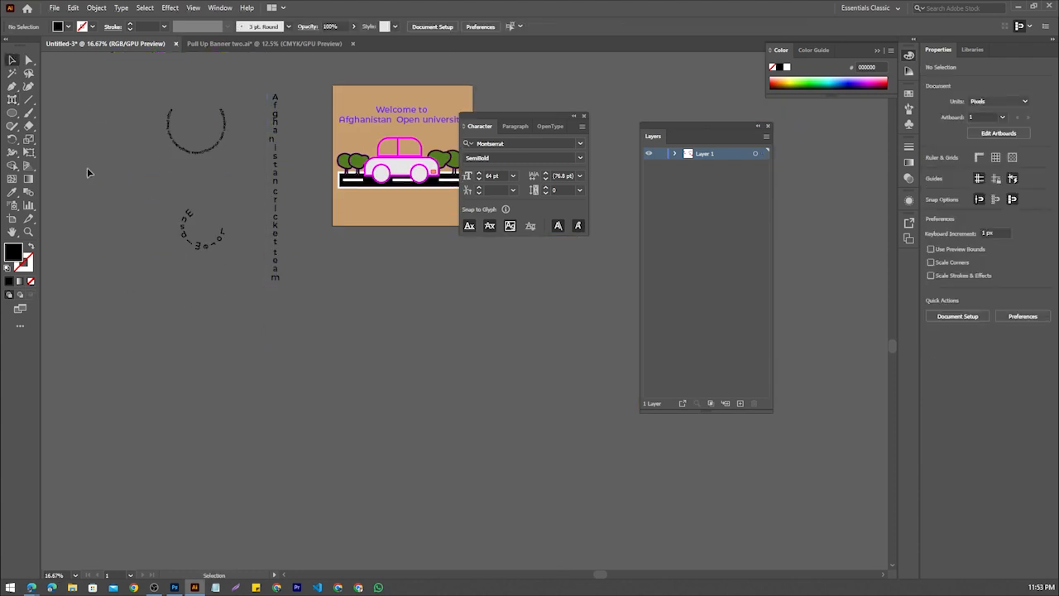
Add the horizontal point text "Bangladesh" on the empty canvas below the circular texts, using the Type tool
click(13, 99)
click(54, 99)
click(189, 426)
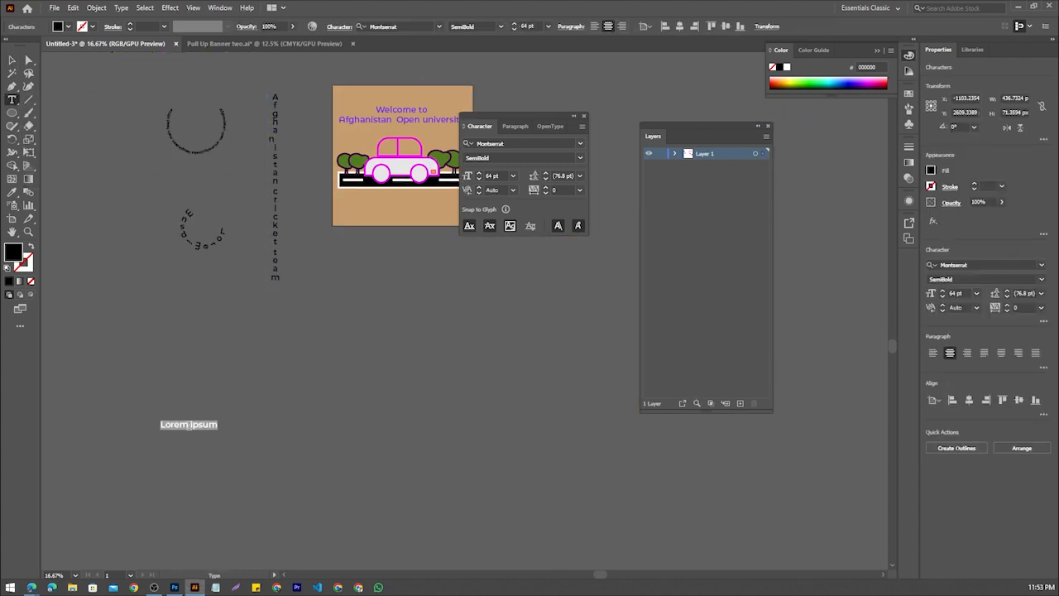
text(Bangladesh)
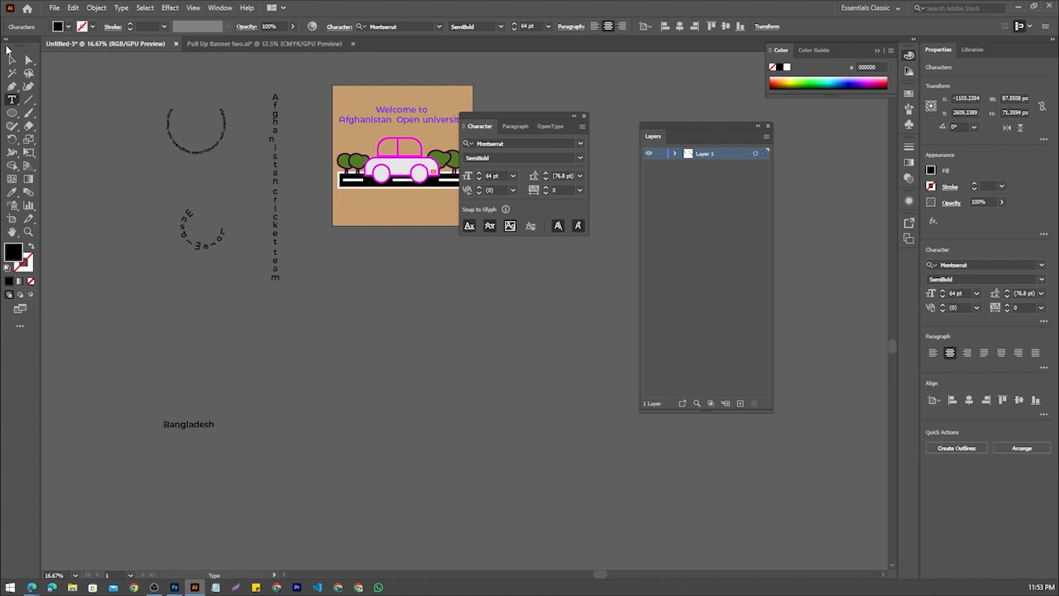
Enlarge the "Bangladesh" text to about 521 pt and move it so the whole word sits below the artboard
click(13, 60)
drag(215, 419, 397, 386)
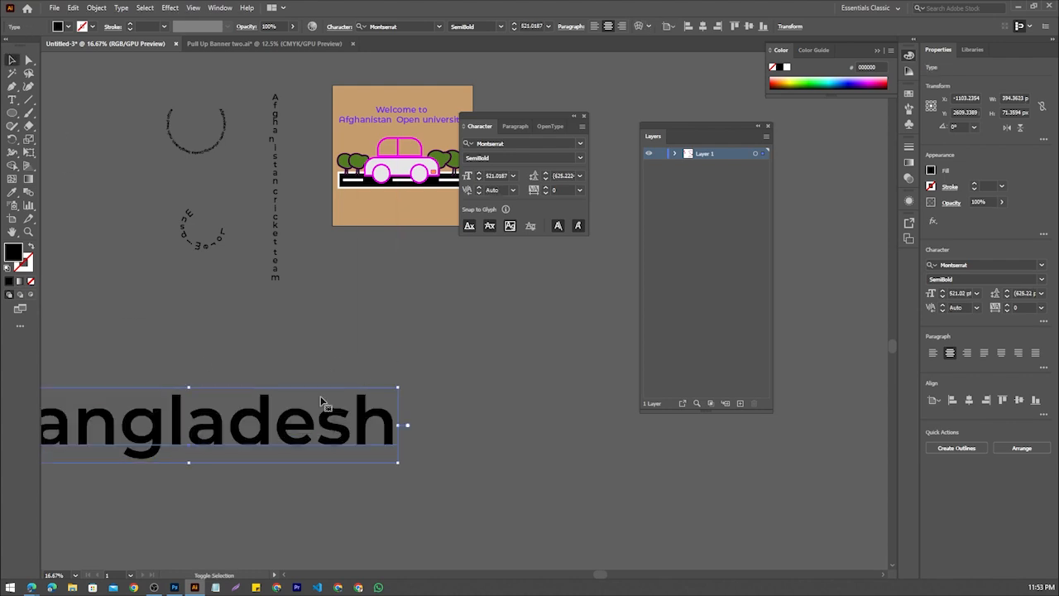
drag(320, 396, 464, 387)
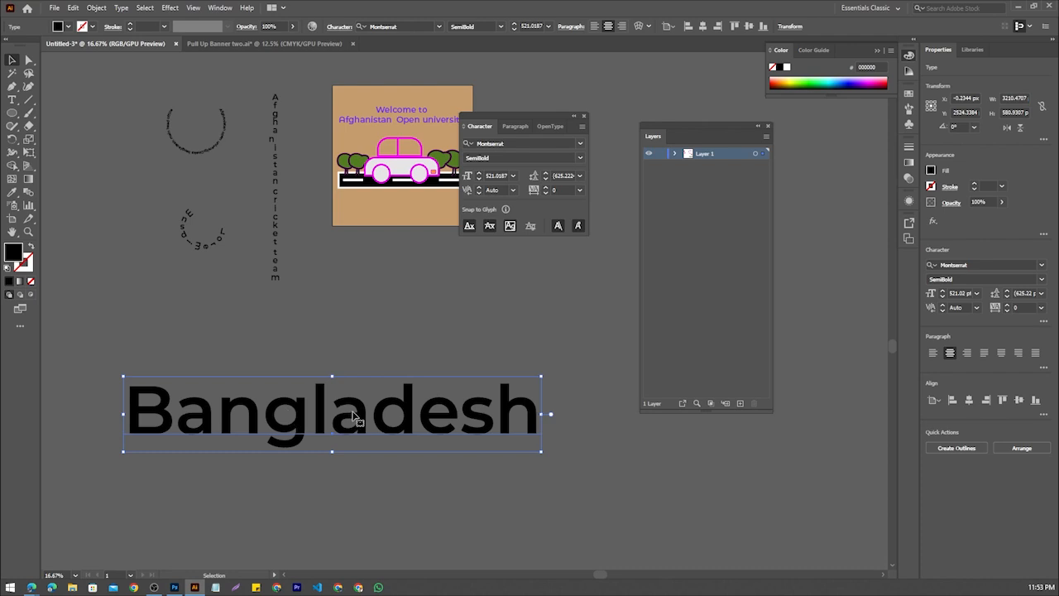
Replace the second "a" of "Bangladesh" with its capital-shaped alternate glyph, using the Touch Type tool
click(15, 99)
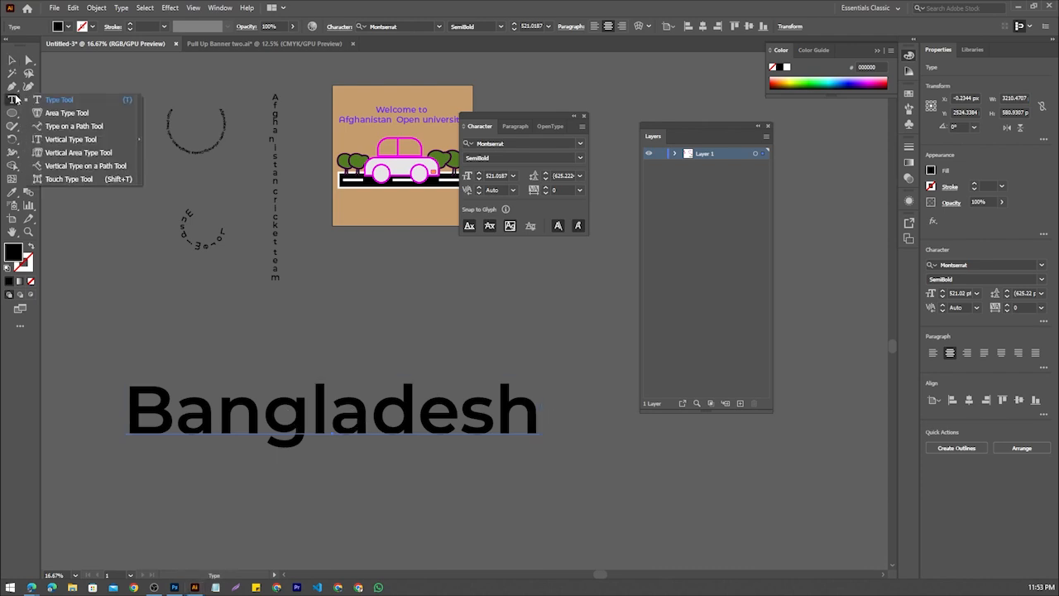
click(71, 179)
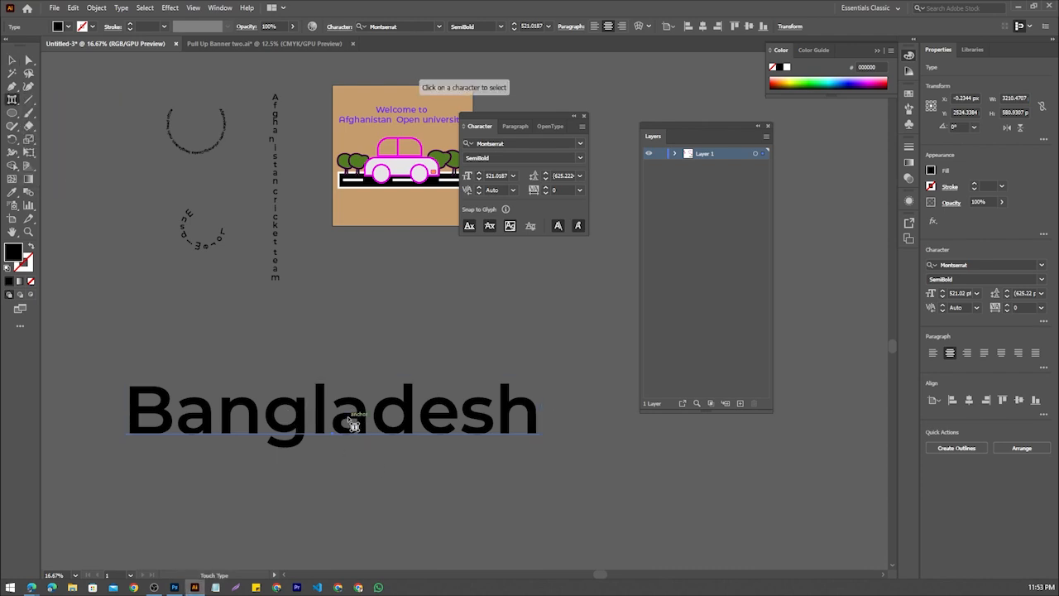
click(350, 418)
click(390, 468)
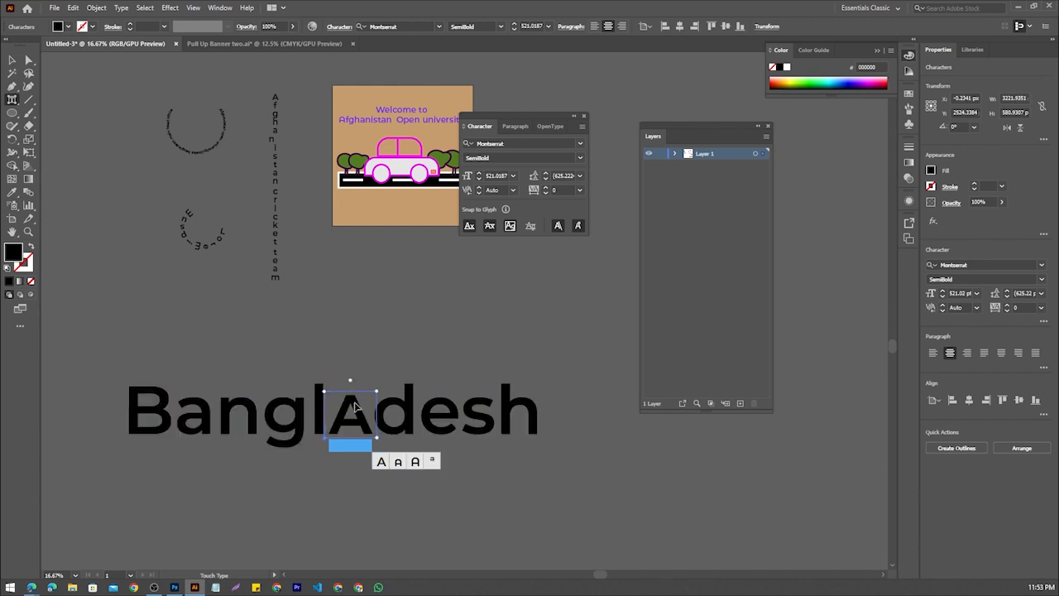
Make the capital "A" in "Bangladesh" taller and wider, raise it above the other letters, and deselect the text
drag(328, 394, 325, 361)
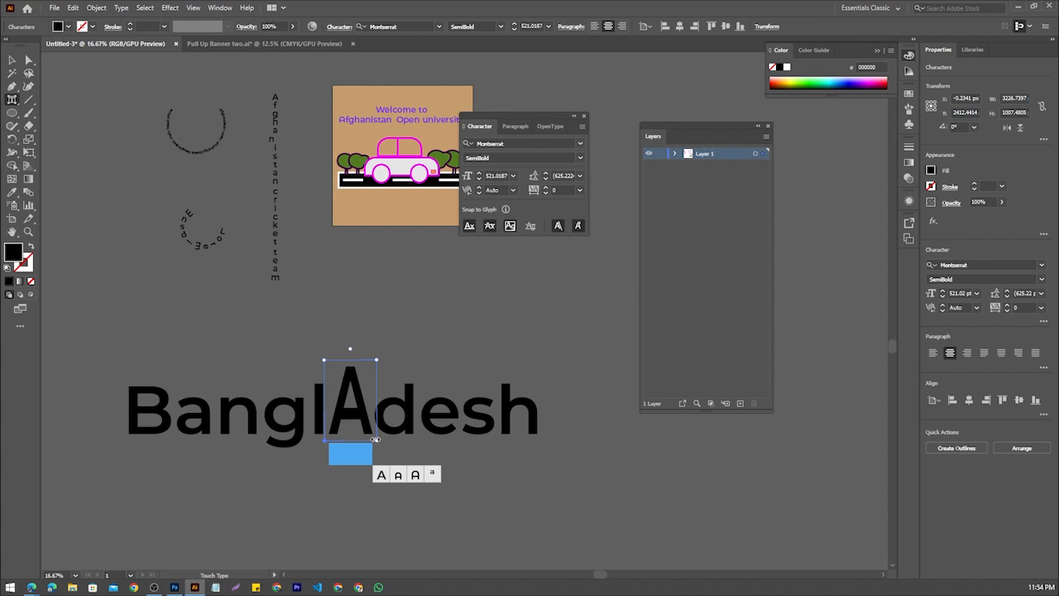
drag(376, 439, 426, 442)
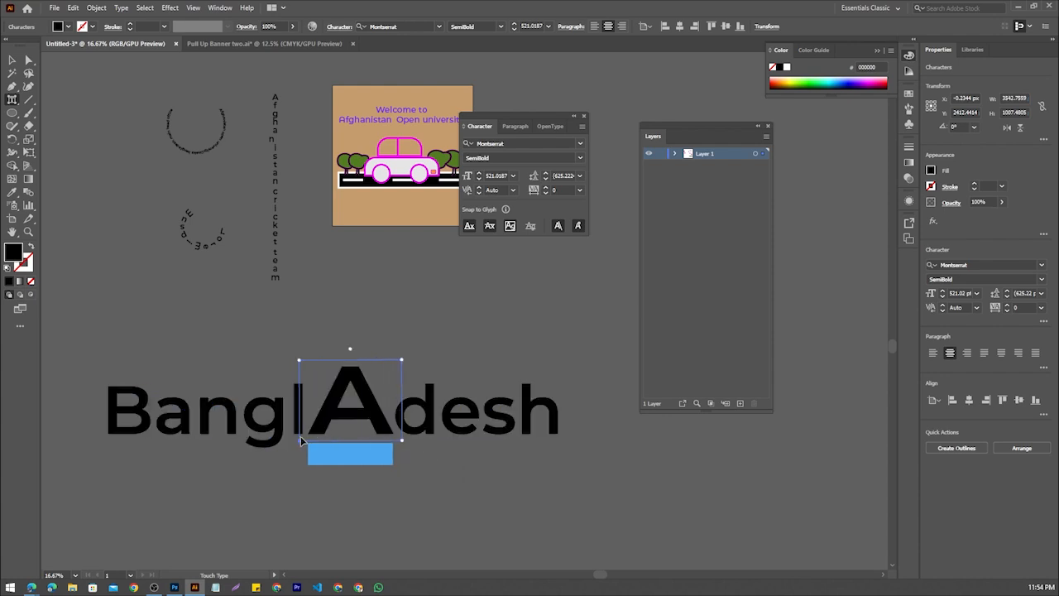
drag(300, 446, 316, 402)
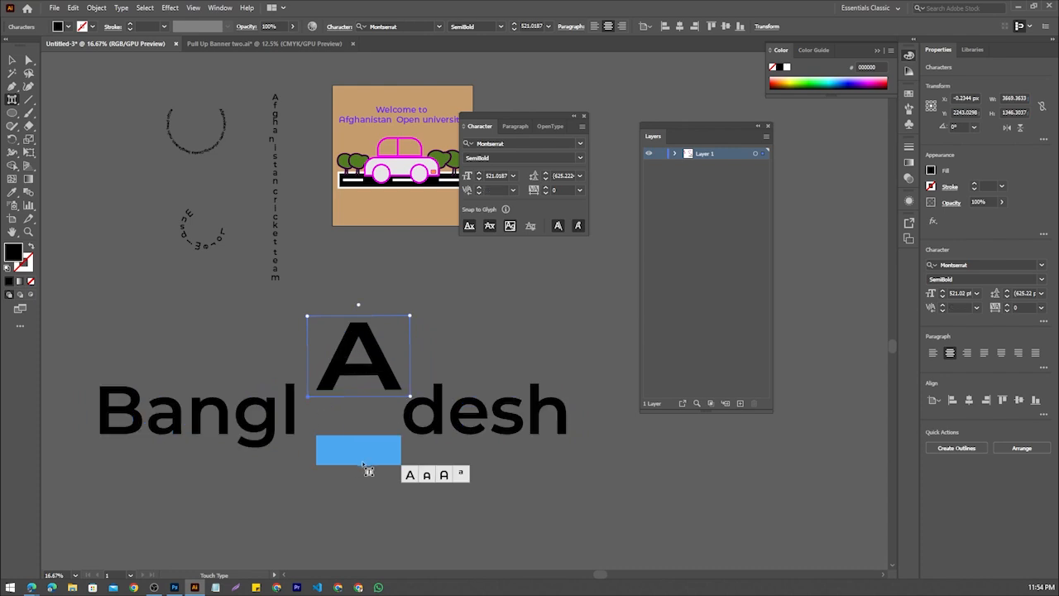
click(12, 60)
click(255, 373)
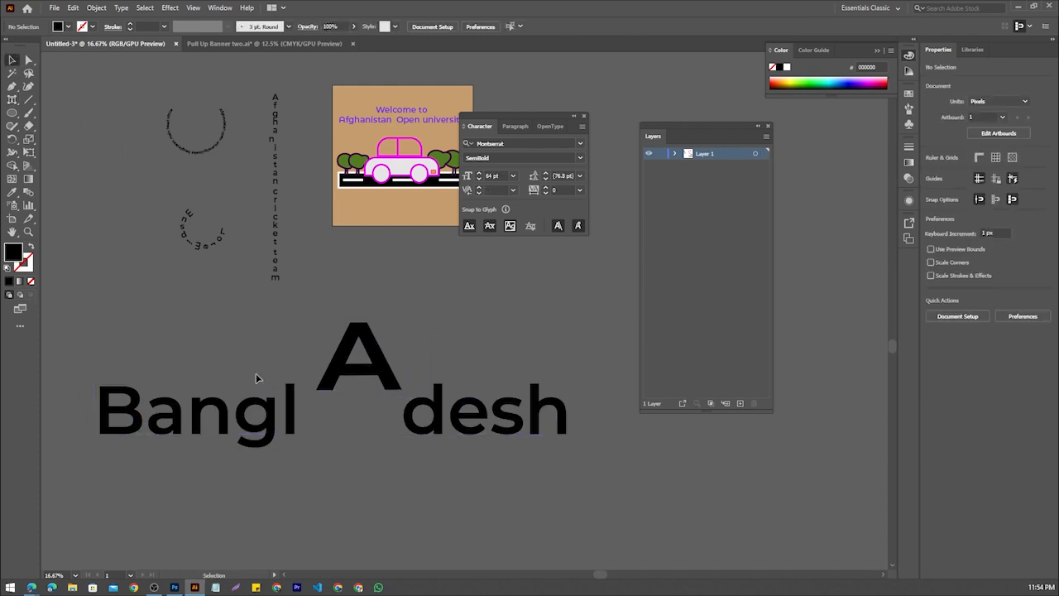
Stretch the letter "s" of "Bangladesh" vertically and lower it below the baseline, using the Touch Type tool
scroll(256, 374, down, 3)
drag(229, 414, 404, 415)
scroll(407, 412, up, 2)
drag(493, 390, 335, 420)
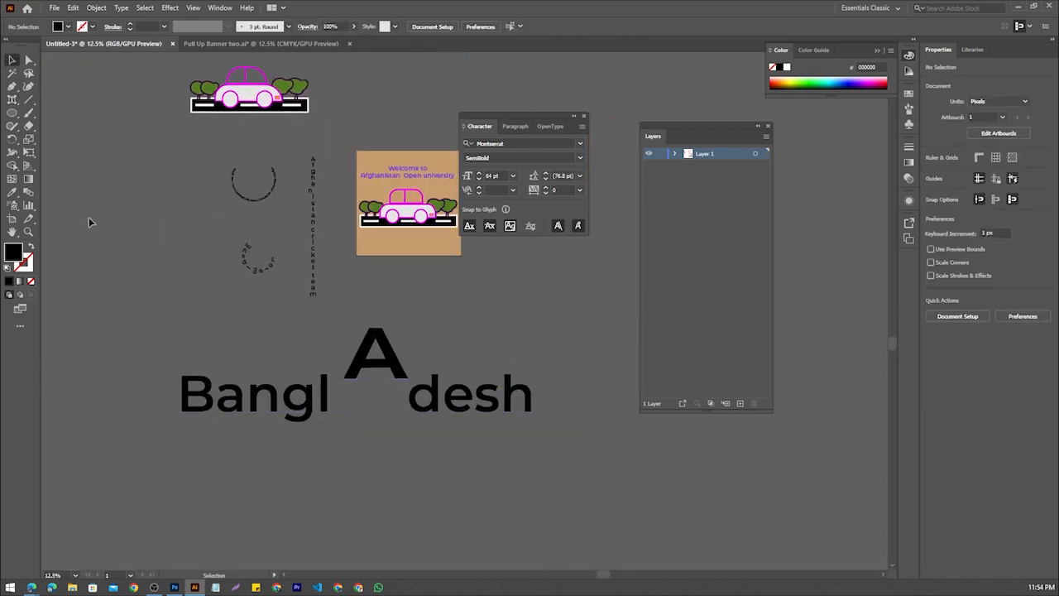
drag(12, 99, 66, 181)
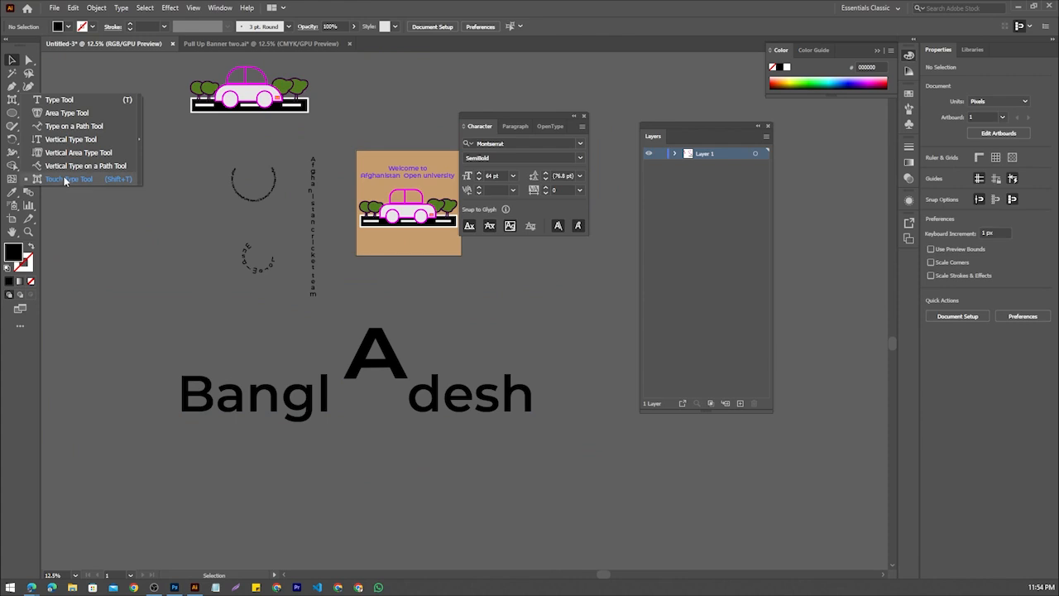
drag(65, 180, 65, 181)
click(491, 404)
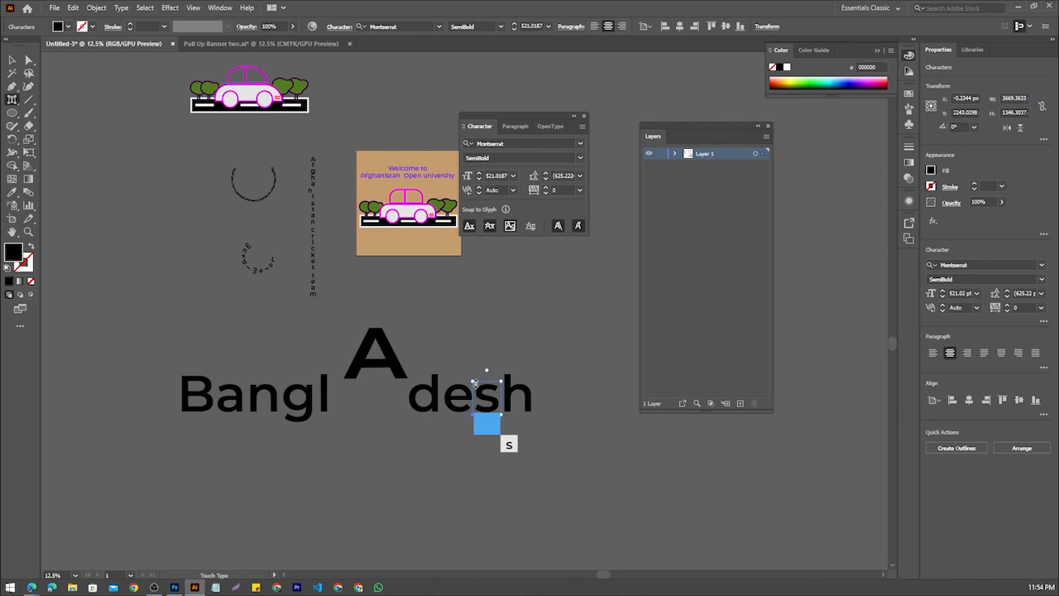
drag(474, 382, 492, 426)
Stretch the letter "n" of "Bangladesh" vertically, lower it below the baseline, and deselect the text
click(264, 399)
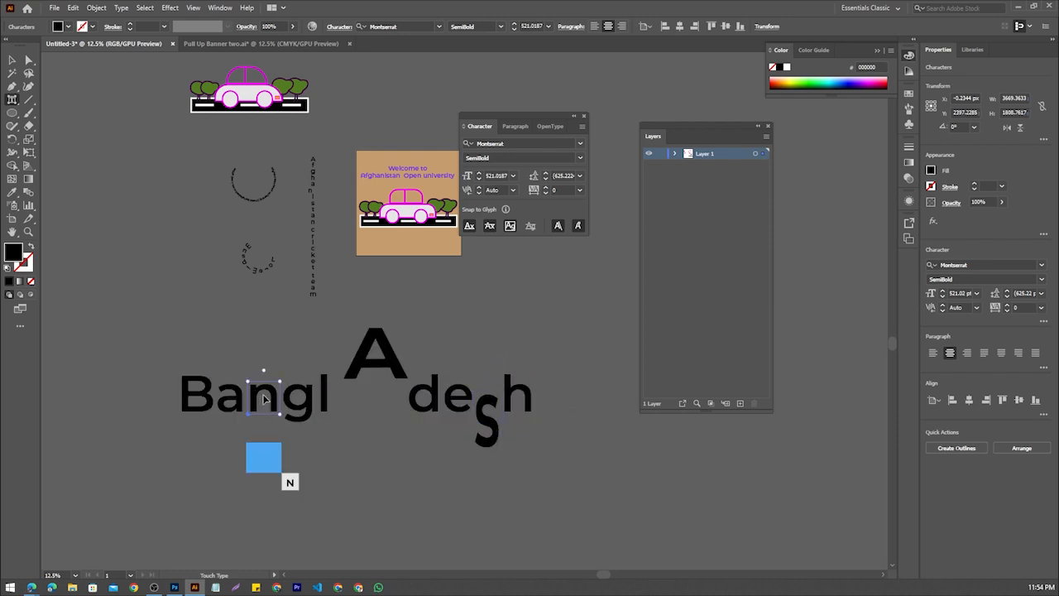
drag(248, 383, 261, 437)
click(486, 455)
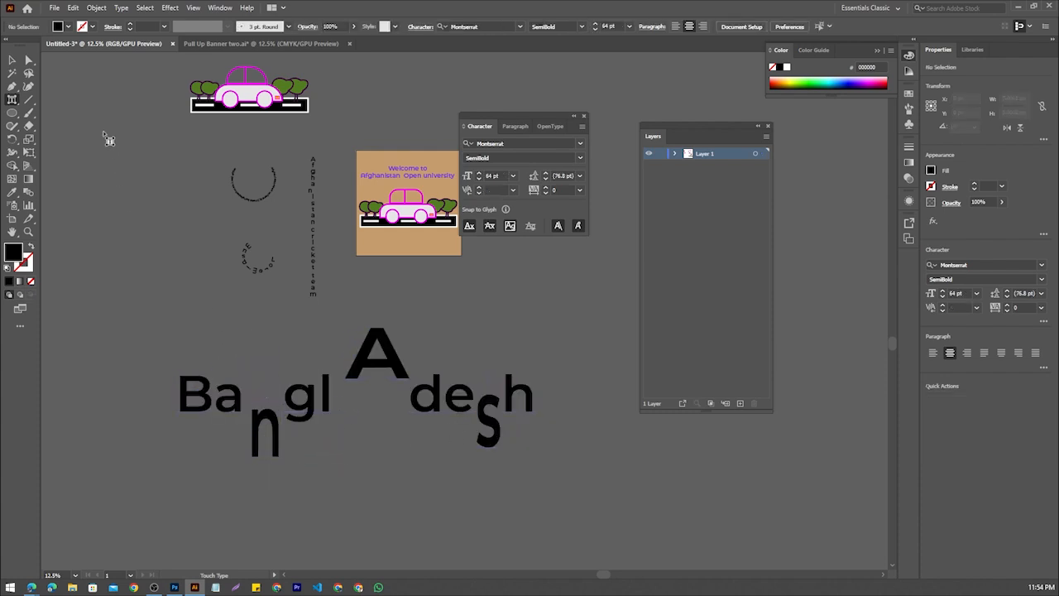
Leave the Touch Type tool and activate the Magic Wand tool
drag(14, 99, 82, 180)
click(13, 61)
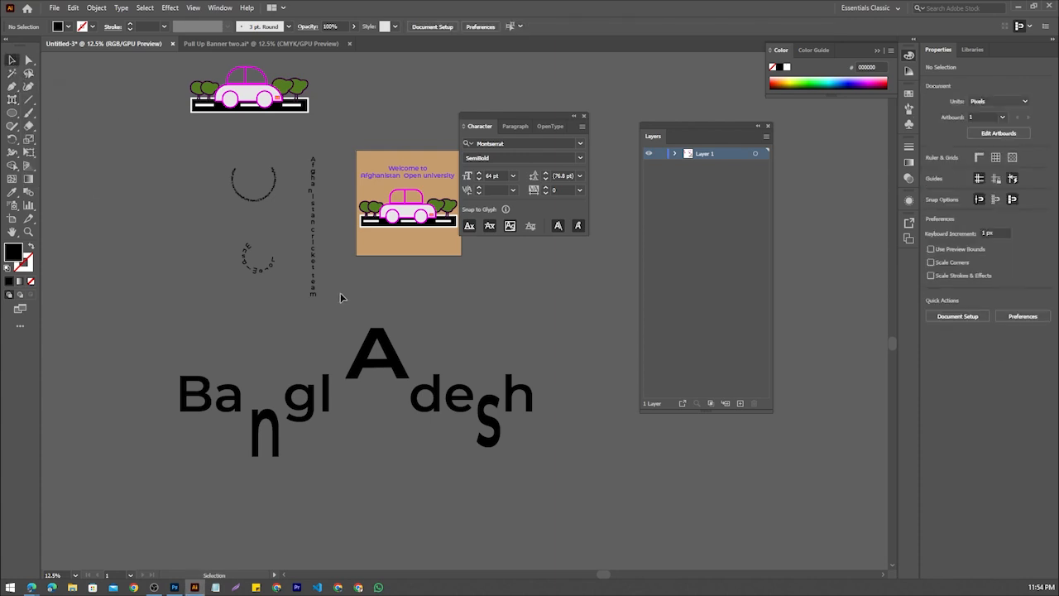
click(13, 75)
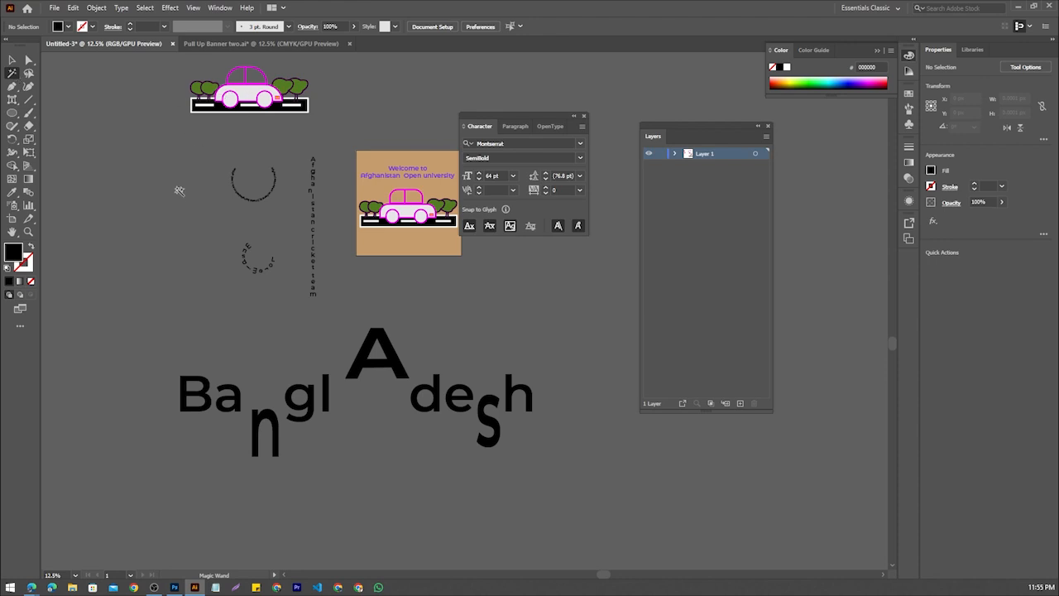
Switch from the Magic Wand to the Selection tool
scroll(344, 241, down, 1)
scroll(361, 240, up, 1)
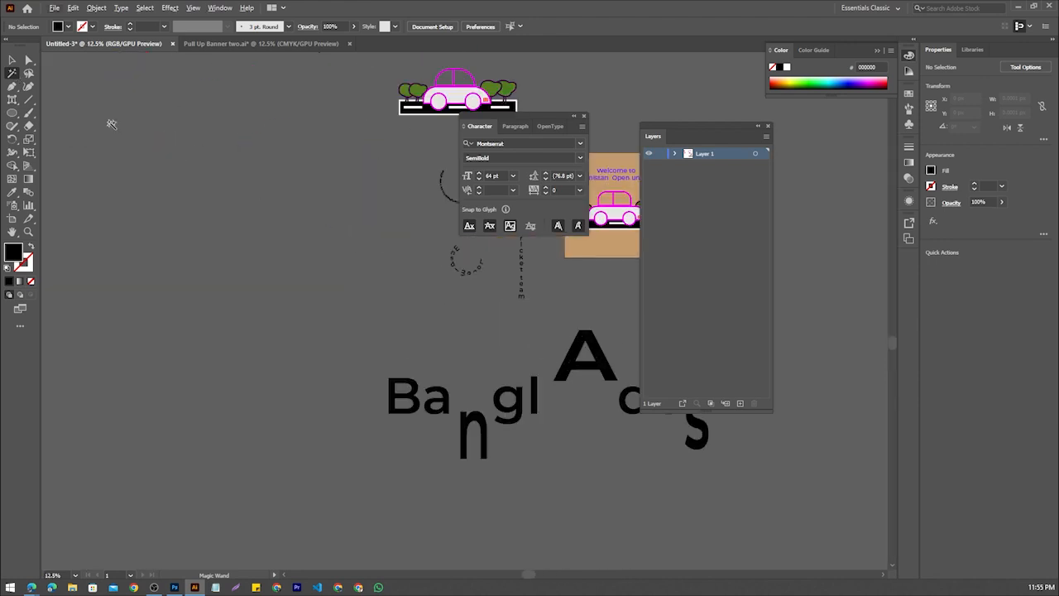
click(13, 60)
scroll(362, 199, down, 3)
scroll(269, 236, up, 1)
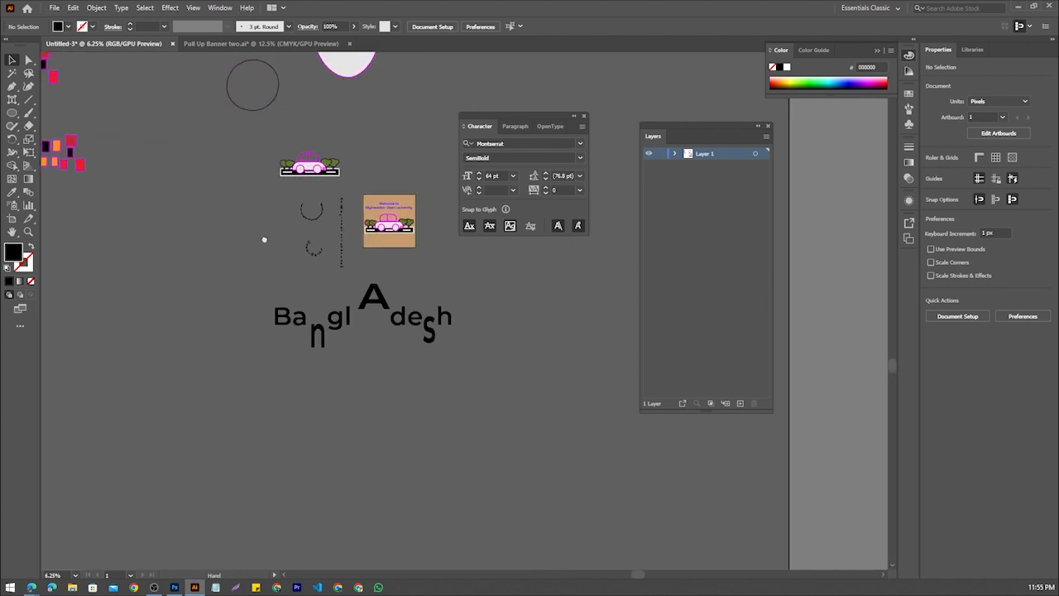
scroll(314, 189, up, 1)
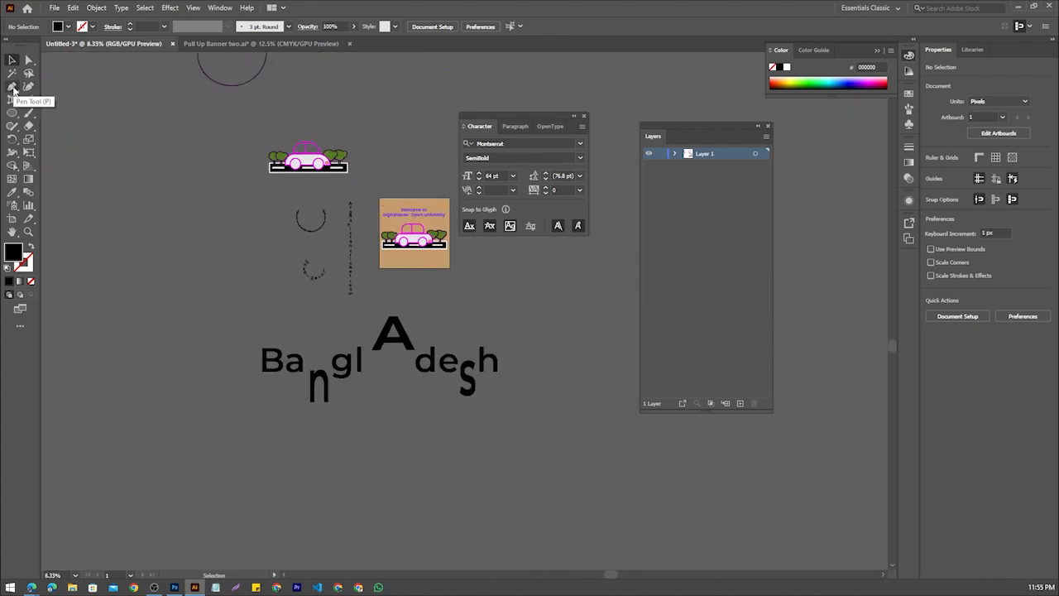
Try out the Pen, Shaper and Rectangle tools in turn, and return to the Selection tool
click(14, 89)
click(14, 125)
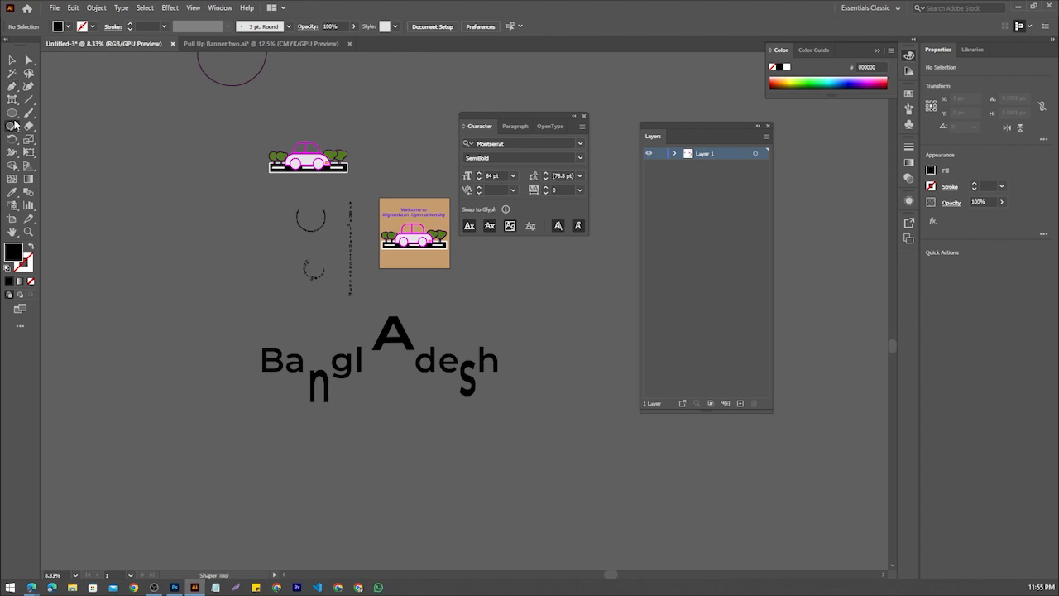
click(12, 113)
click(67, 113)
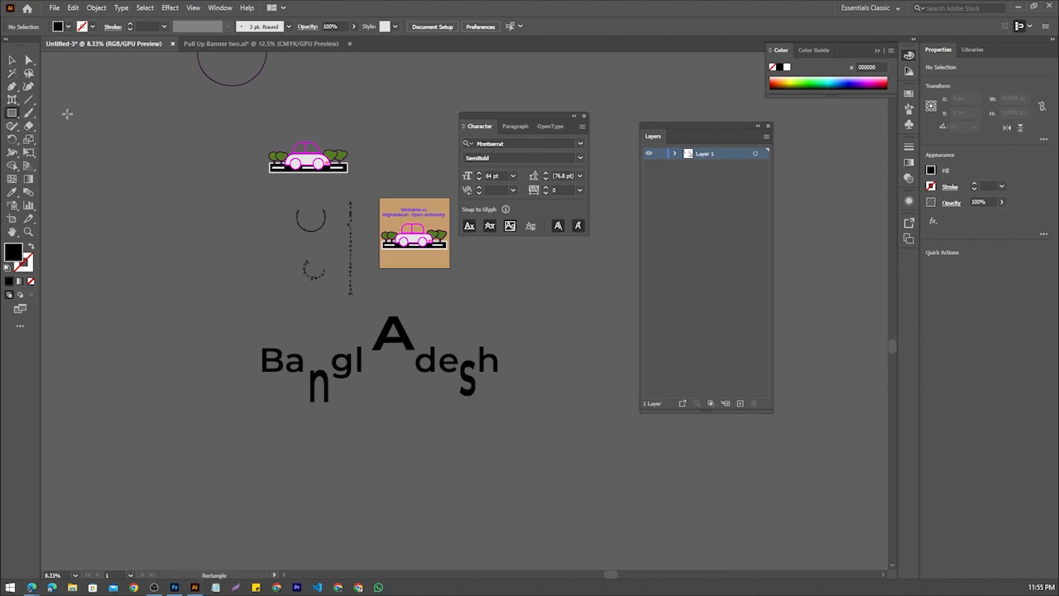
click(13, 60)
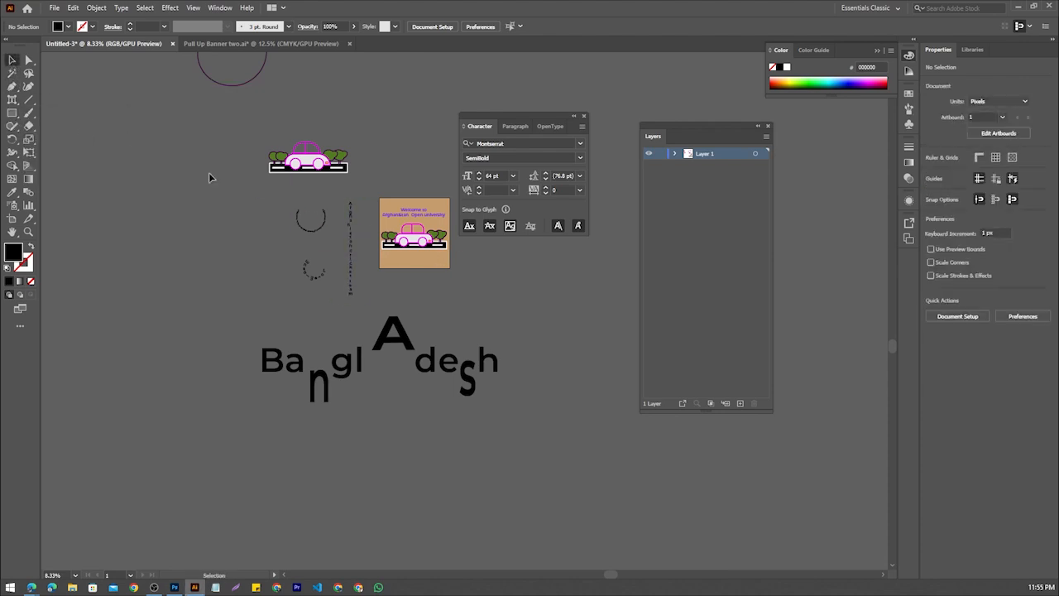
Select the "Welcome to Afghanistan Open university" text on the artboard and activate the Type tool
scroll(437, 223, up, 5)
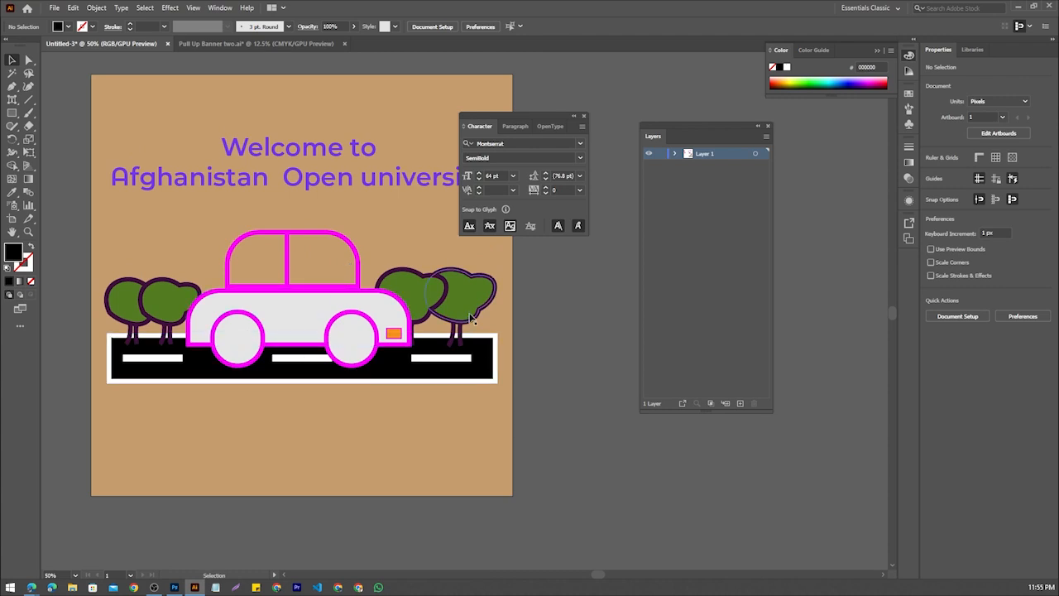
click(278, 156)
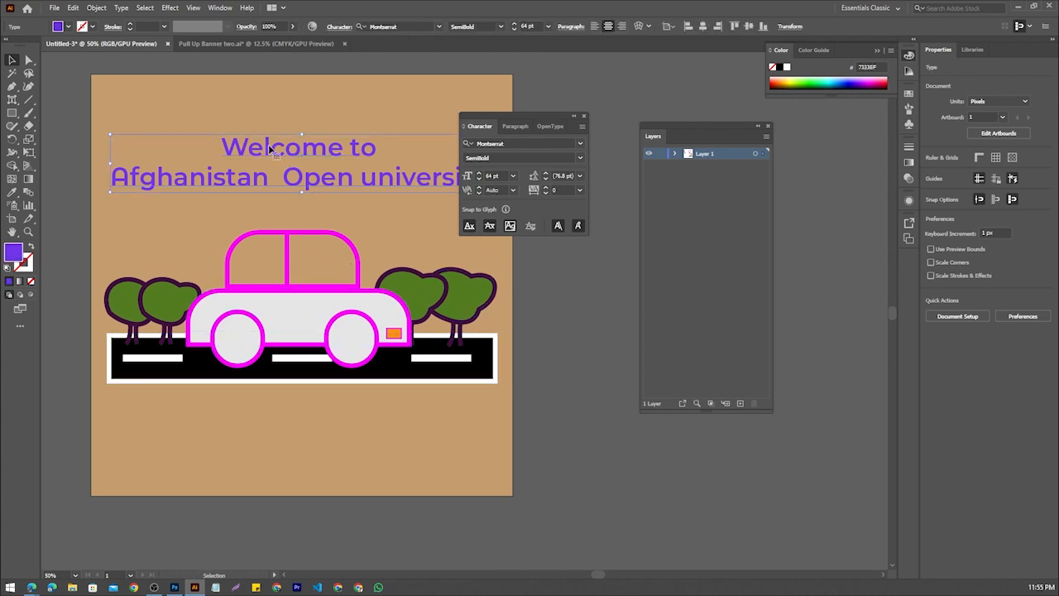
click(12, 101)
click(48, 100)
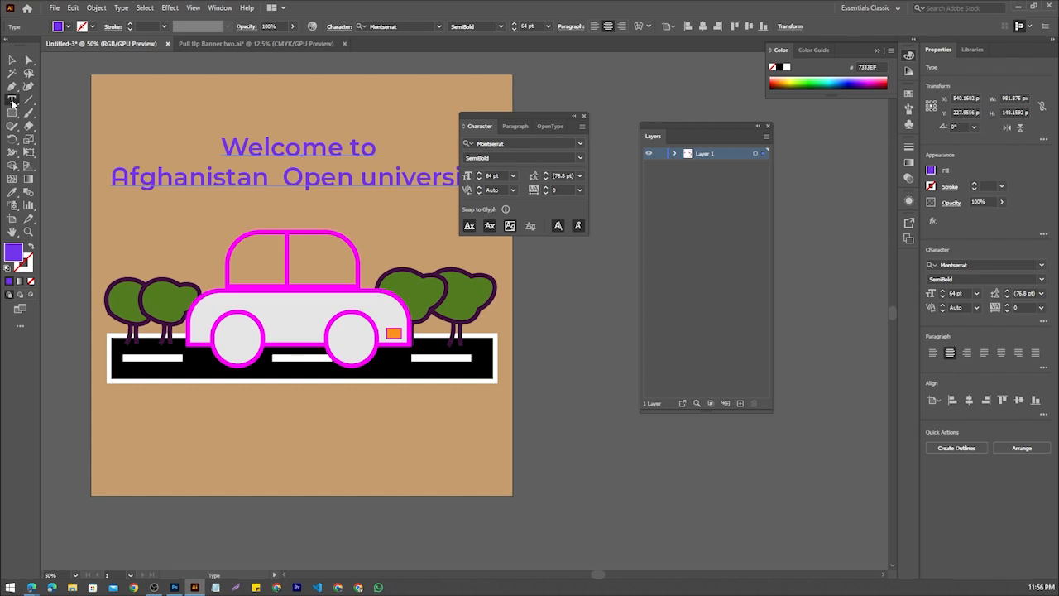
click(12, 113)
Switch to the browser and preview the "Raster (Bitmap) vs Vector" image from the vector vs raster graphics results
click(1017, 6)
click(534, 163)
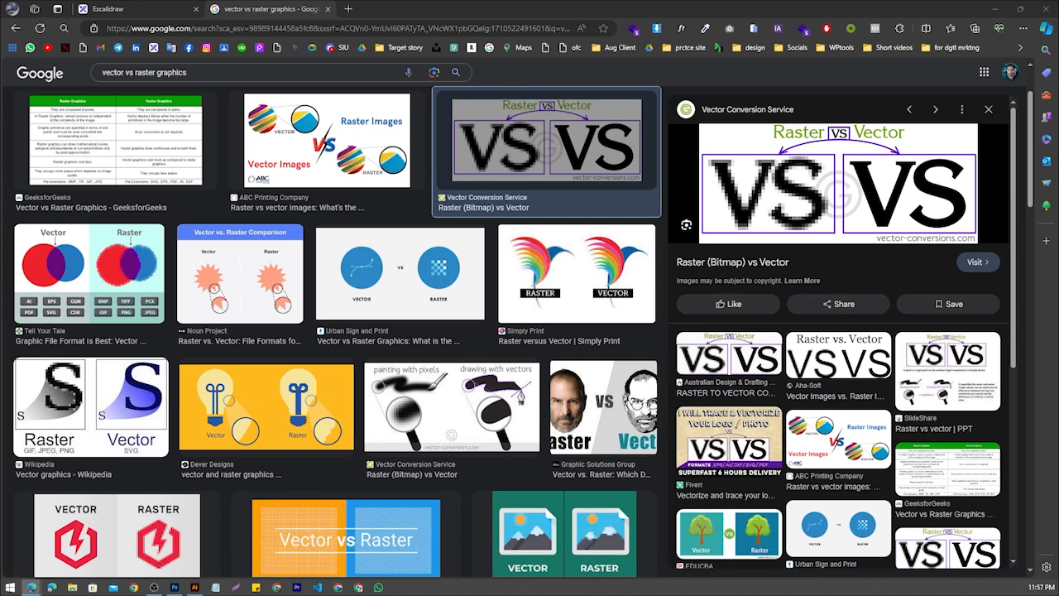
In Google Drive, open the Pull-up Banner folder inside Clients, Jaguar Homes, Marketing materials
drag(586, 0, 585, 8)
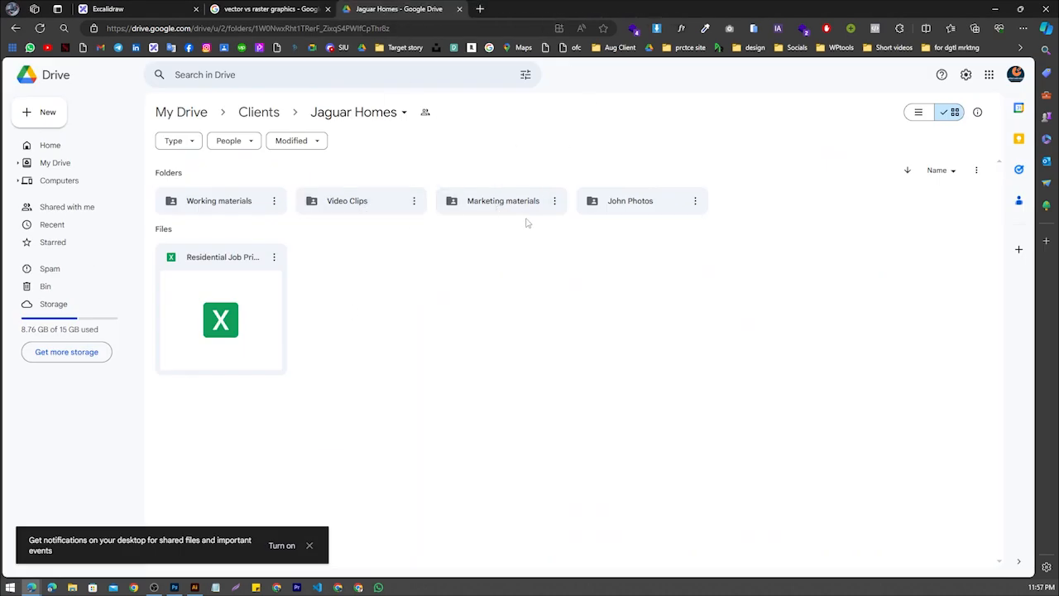
click(24, 29)
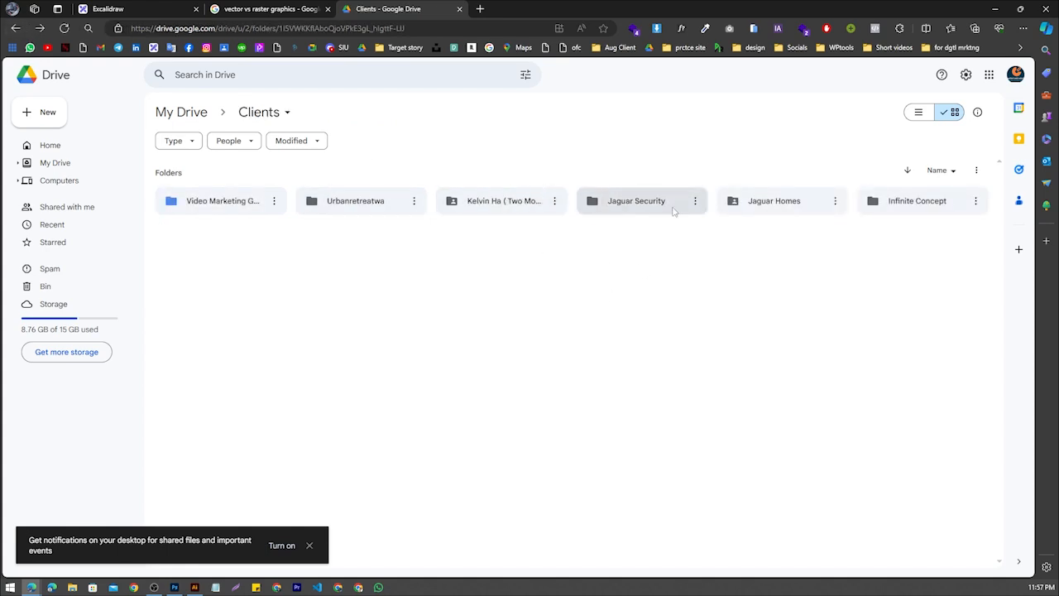
double_click(777, 201)
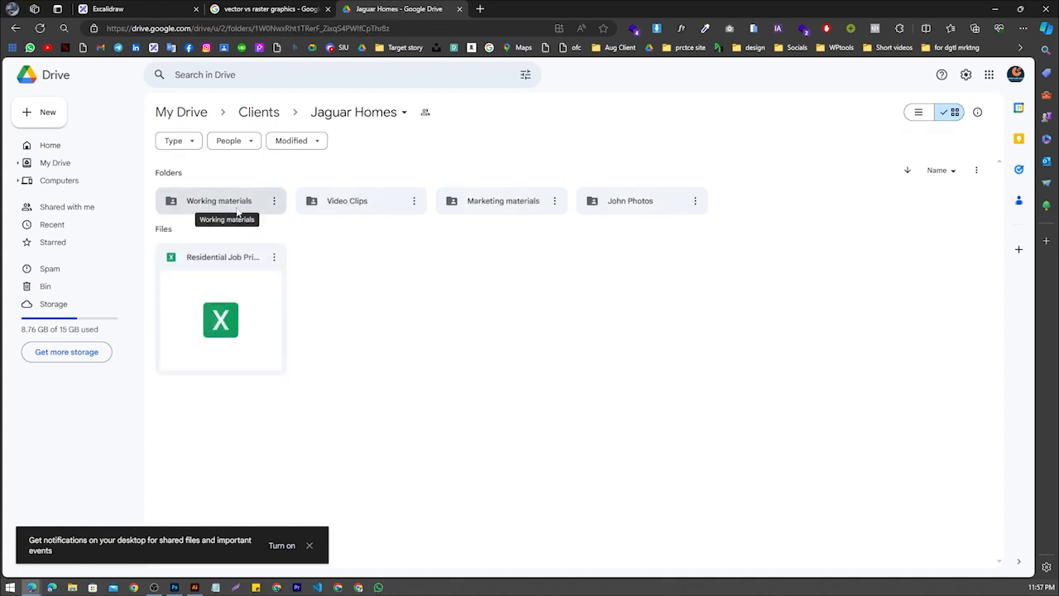
double_click(496, 201)
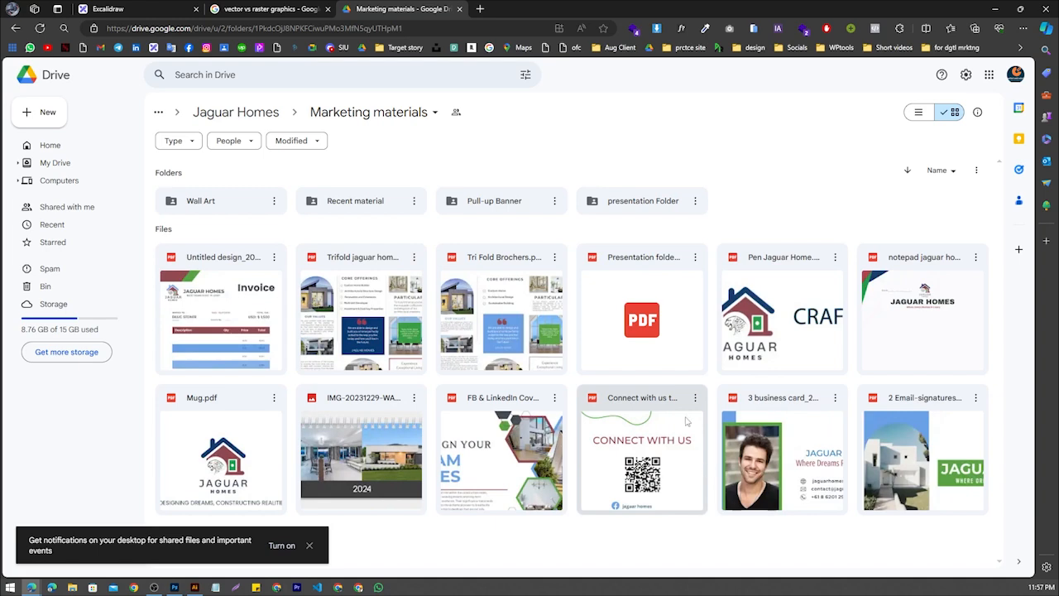
click(527, 209)
double_click(527, 208)
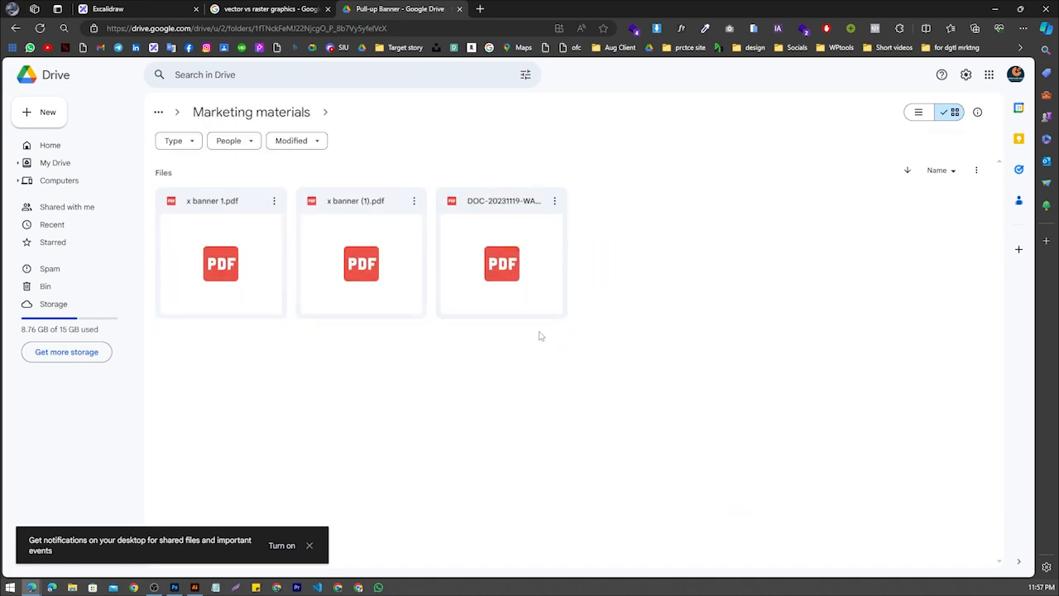
Preview x banner (1).pdf, examine the whole banner design, and close the preview
click(356, 266)
double_click(356, 267)
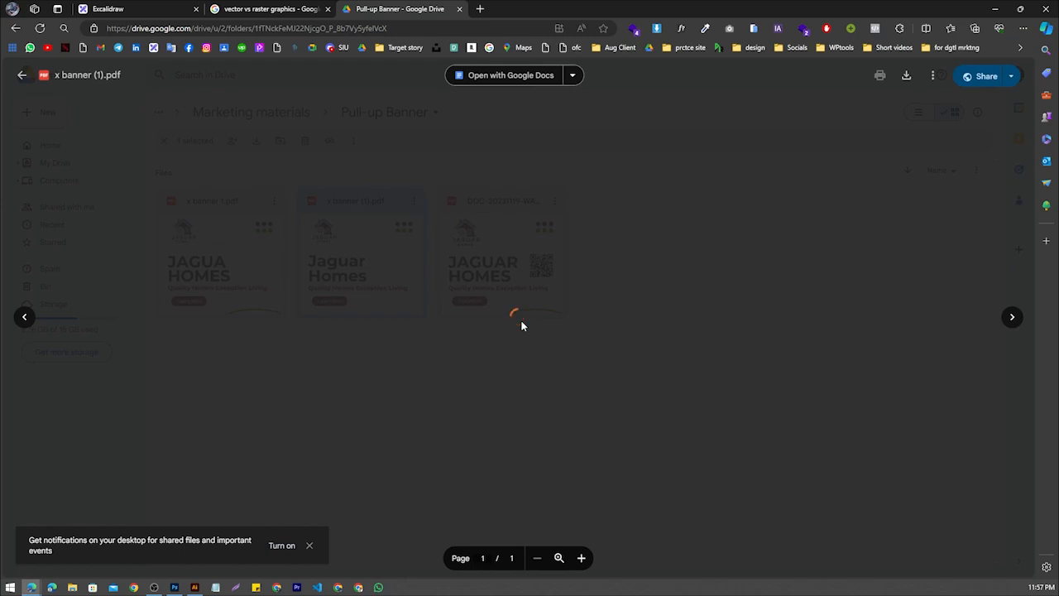
scroll(528, 245, down, 5)
scroll(528, 245, up, 3)
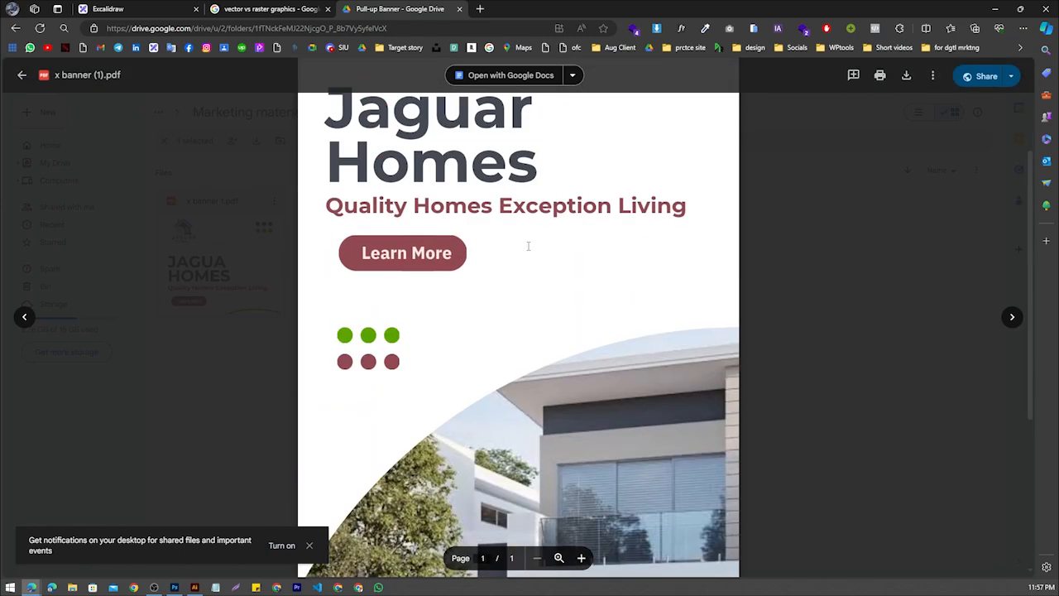
scroll(528, 246, up, 2)
scroll(527, 246, down, 5)
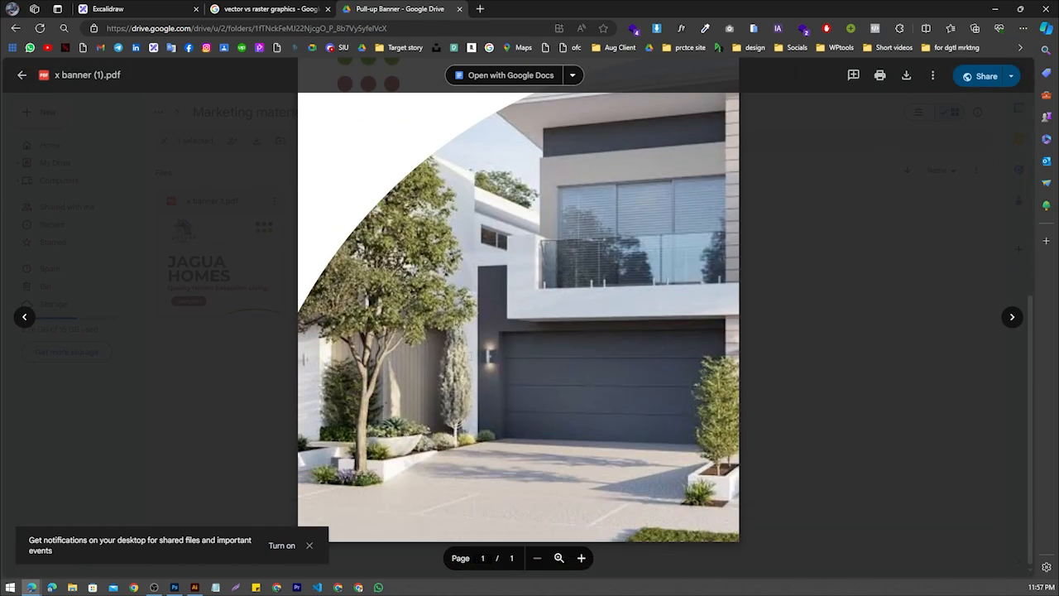
scroll(255, 350, up, 5)
click(172, 350)
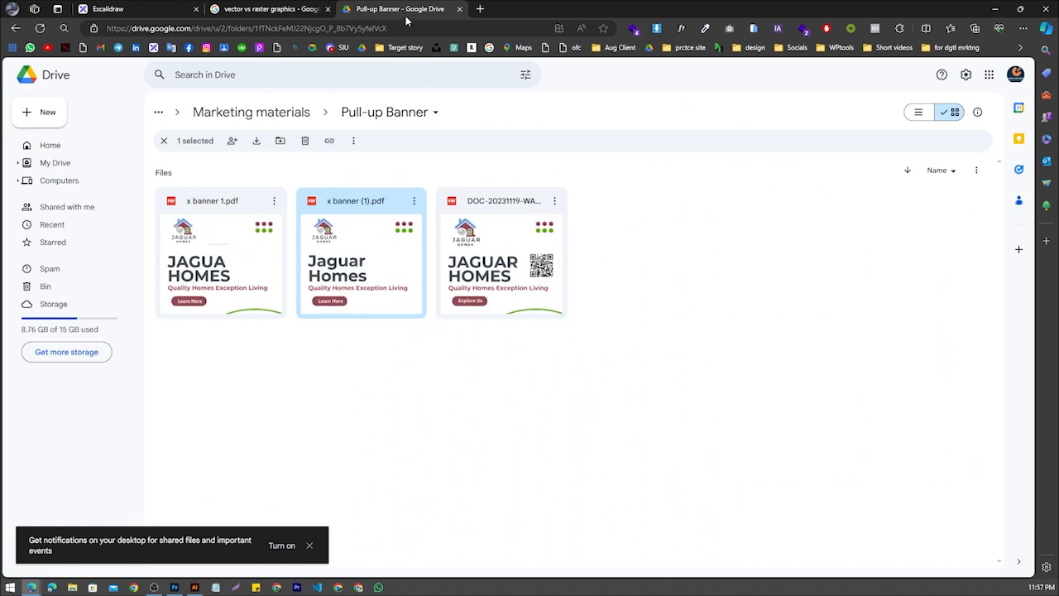
Return to the Excalidraw class board and minimize the browser to show the desktop
key(ctrl+1)
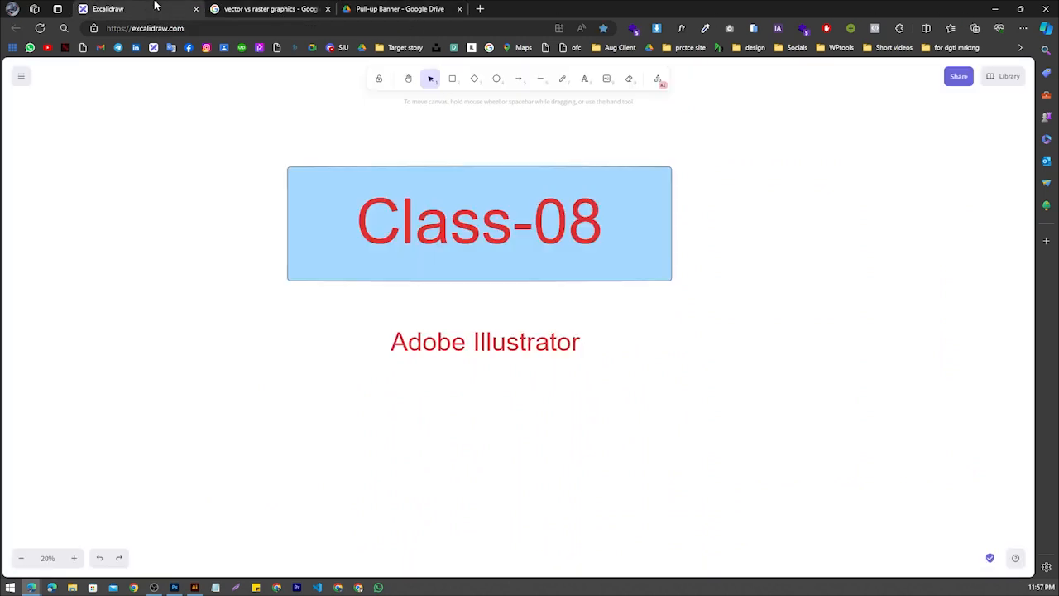
click(992, 10)
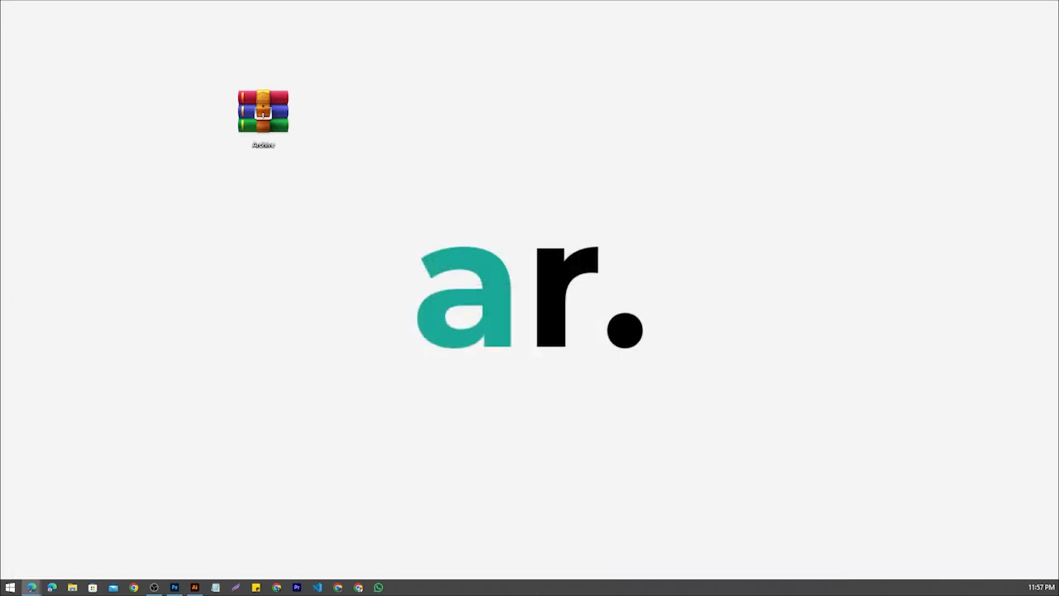